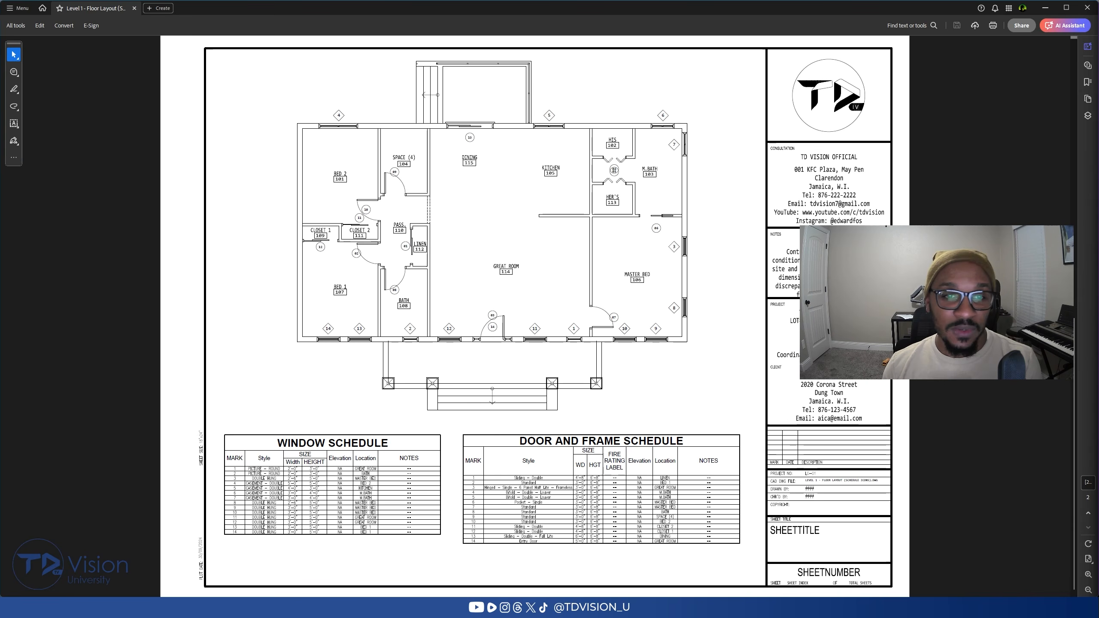
# Step: Examine the window schedule and the door and frame schedule on both sheets of the floor layout PDF
pyautogui.scroll(1, 639, 311)
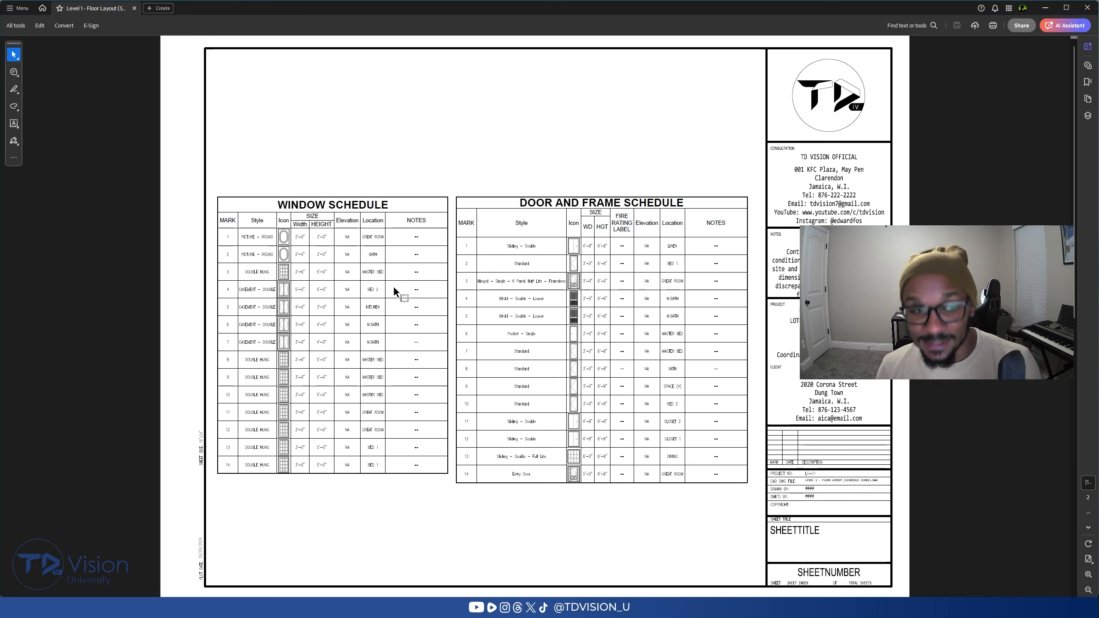
pyautogui.keyDown('ctrl'); pyautogui.scroll(2, 273, 279); pyautogui.keyUp('ctrl')
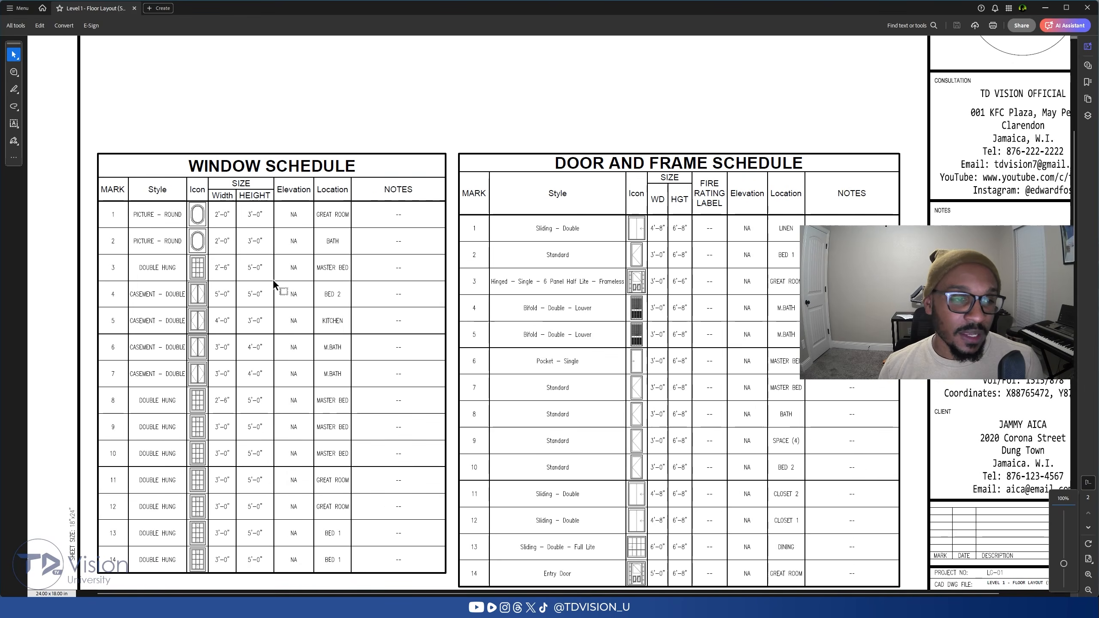
pyautogui.moveTo(276, 266); pyautogui.dragTo(359, 269, button='middle')
pyautogui.scroll(1, 358, 269)
pyautogui.scroll(-2, 359, 269)
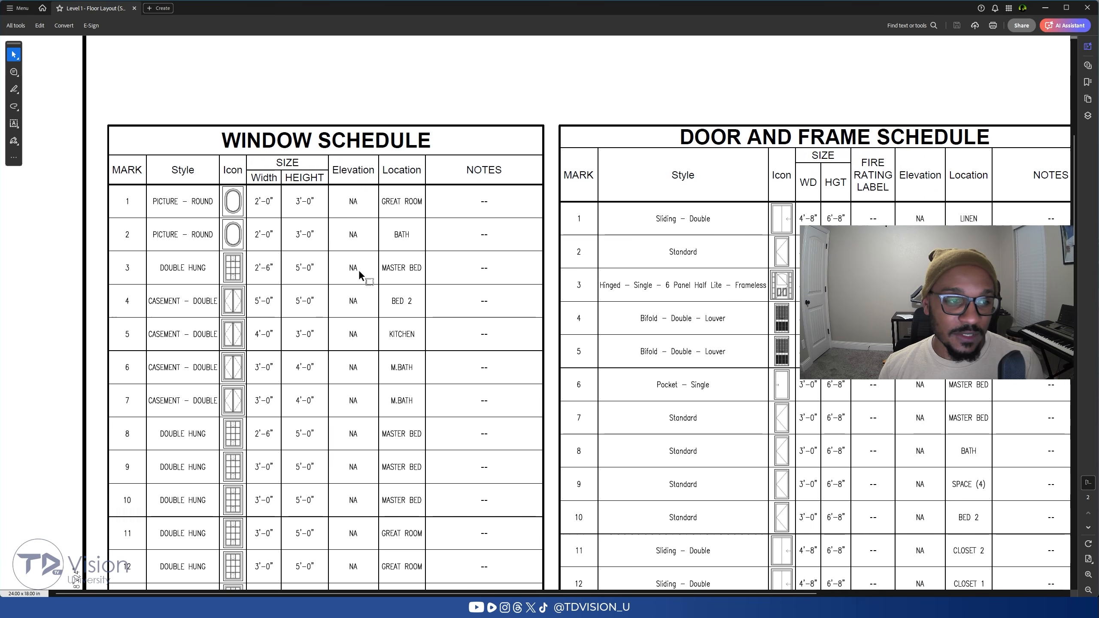
pyautogui.scroll(-1, 358, 270)
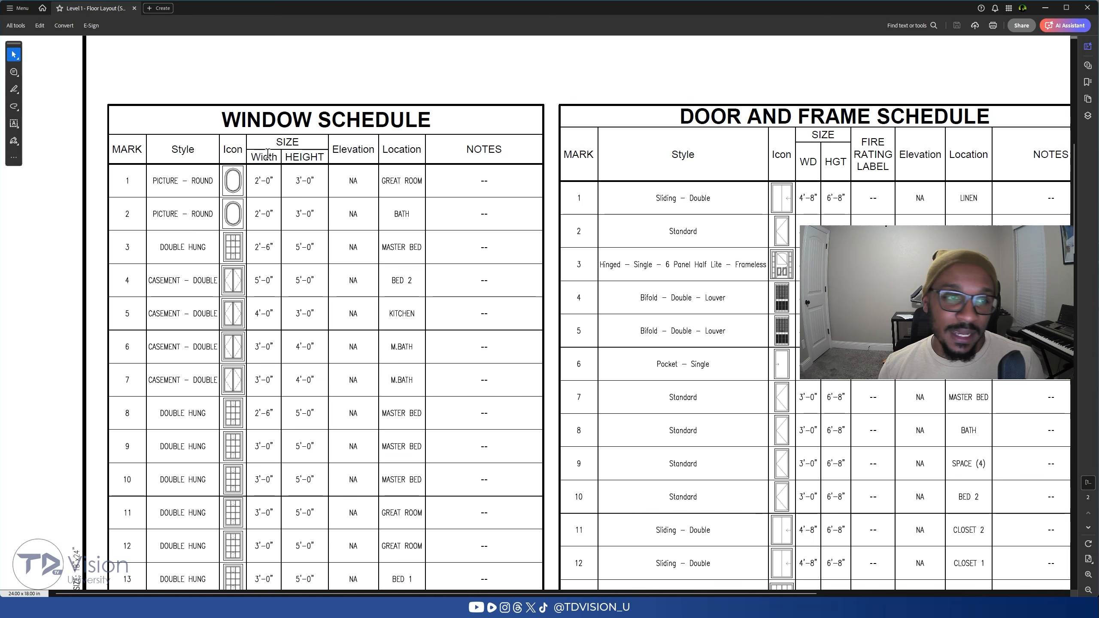
pyautogui.keyDown('ctrl'); pyautogui.scroll(-4, 379, 221); pyautogui.keyUp('ctrl')
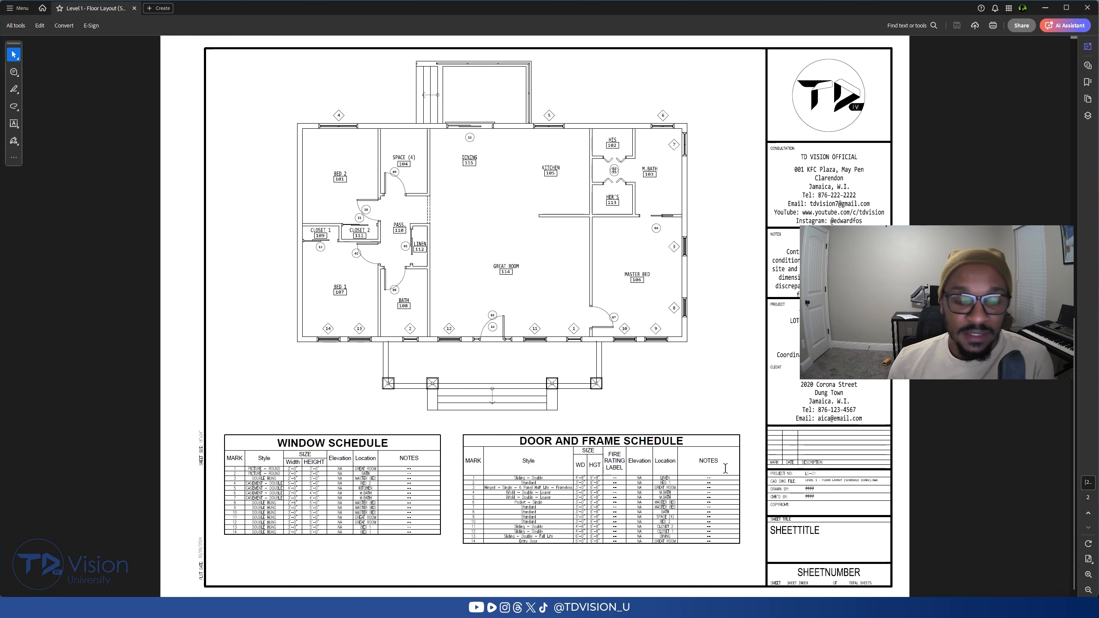
pyautogui.scroll(1, 534, 482)
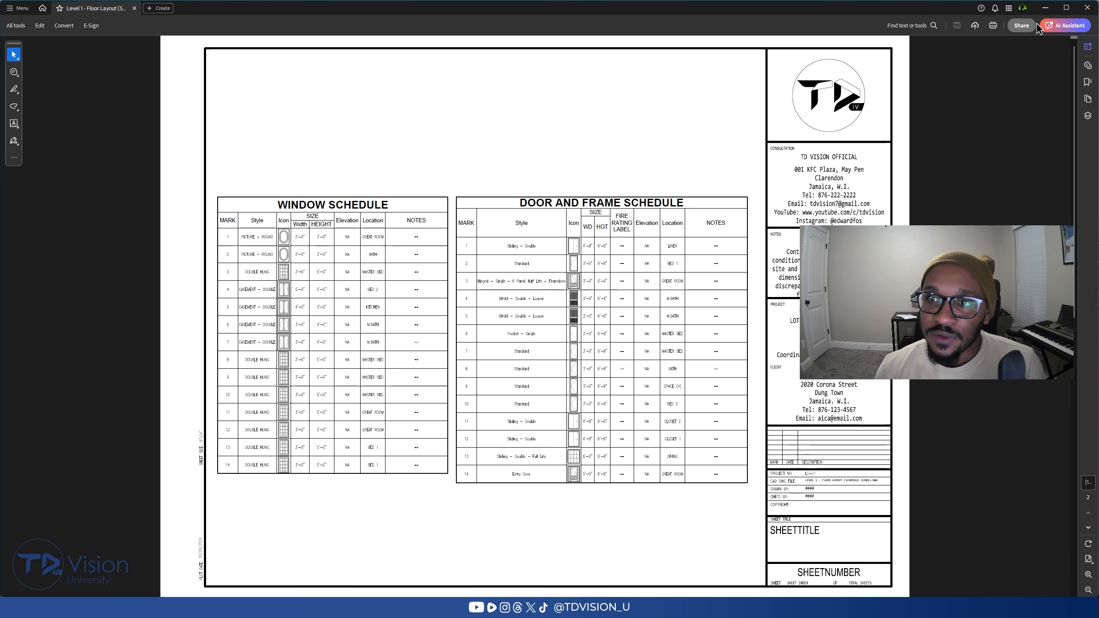
# Step: Switch to AutoCAD Architecture and inspect the sliding door of the dining room in the floor plan
pyautogui.click(1045, 8)
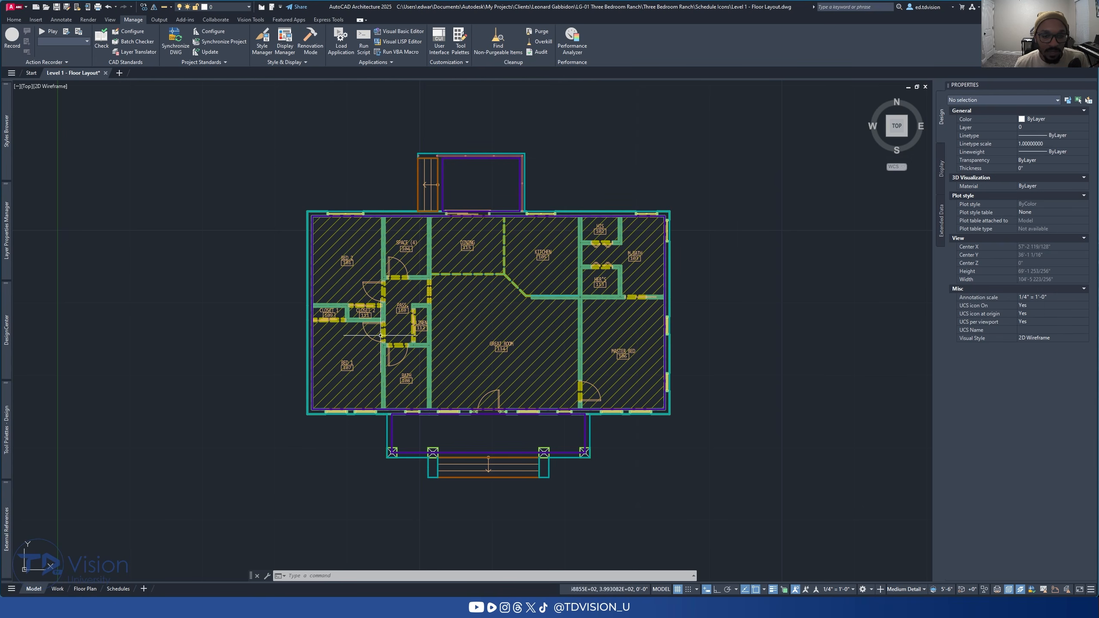
pyautogui.scroll(4, 379, 243)
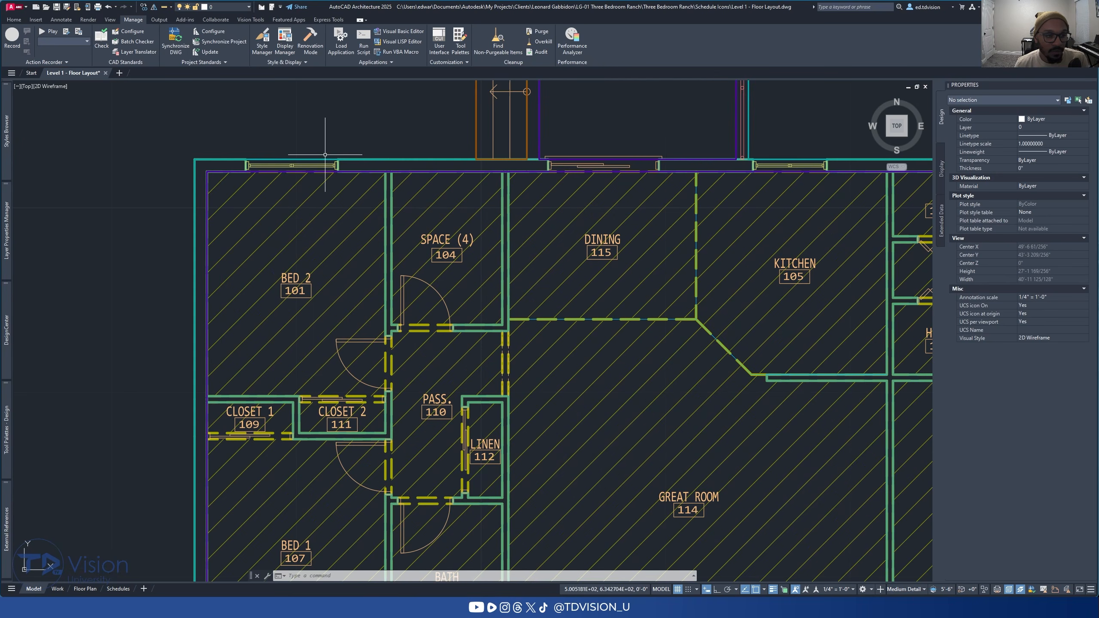
pyautogui.click(345, 213)
pyautogui.click(601, 165)
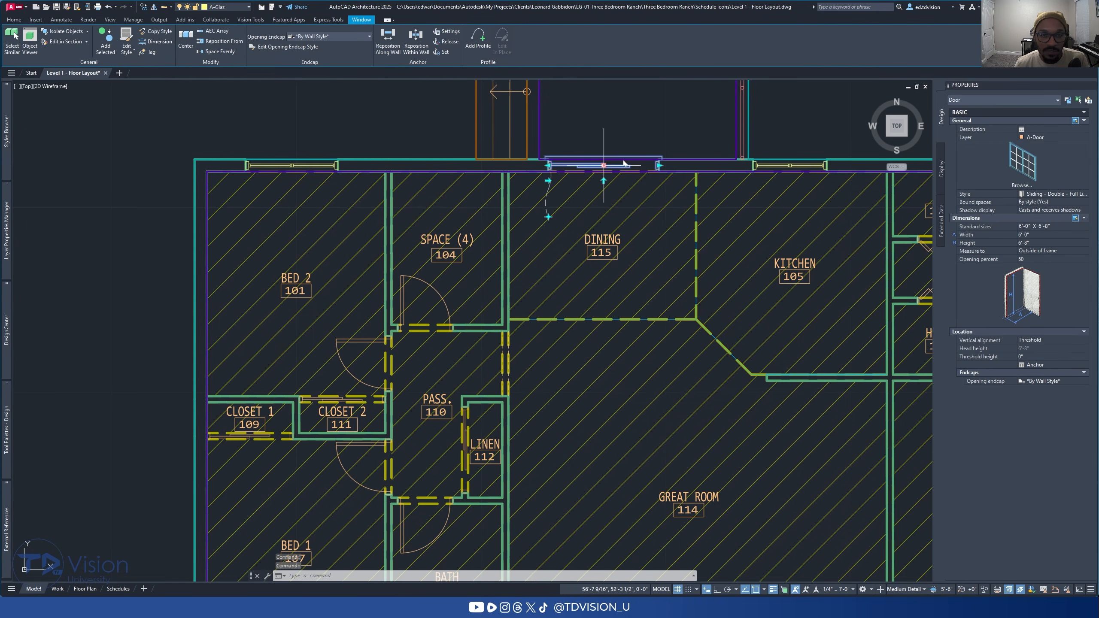
pyautogui.scroll(-4, 614, 160)
pyautogui.scroll(2, 849, 165)
pyautogui.scroll(-4, 497, 130)
pyautogui.scroll(4, 501, 134)
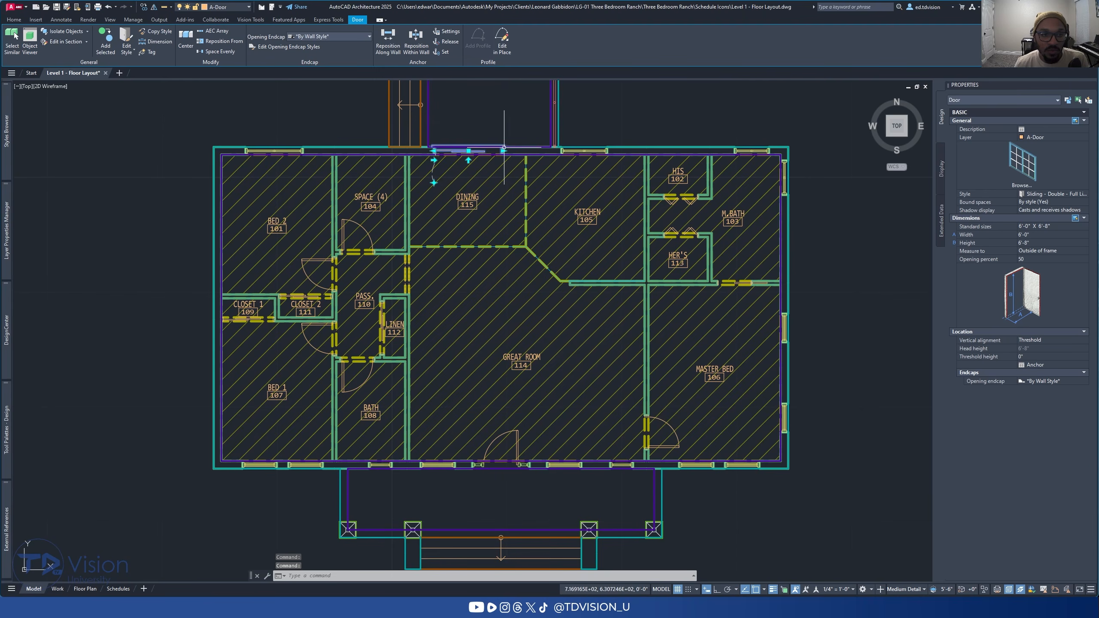
pyautogui.scroll(-4, 671, 224)
pyautogui.scroll(2, 620, 305)
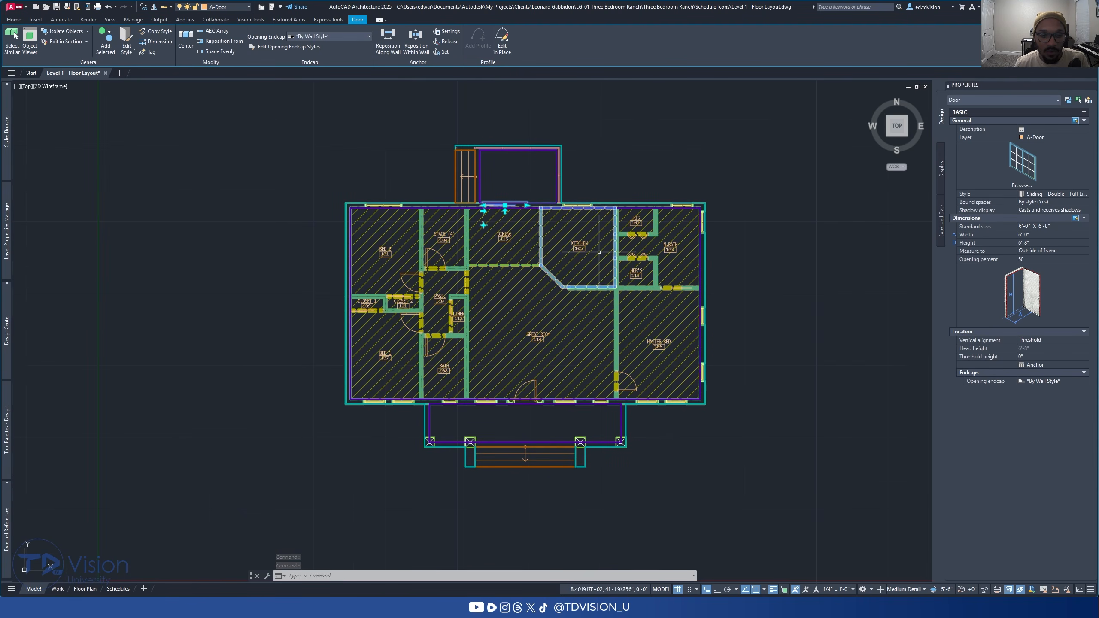
pyautogui.scroll(2, 670, 332)
pyautogui.press('Escape')
# Step: Inspect the space objects of the master bedroom, great room and passage, leaving nothing selected
pyautogui.click(688, 326)
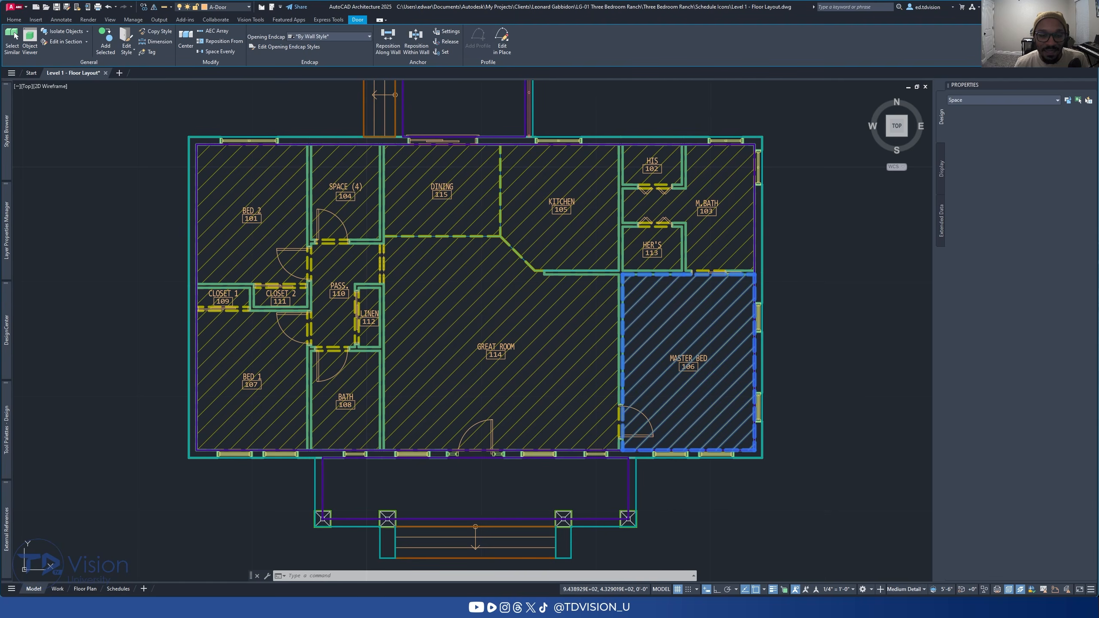
pyautogui.click(584, 333)
pyautogui.click(565, 314)
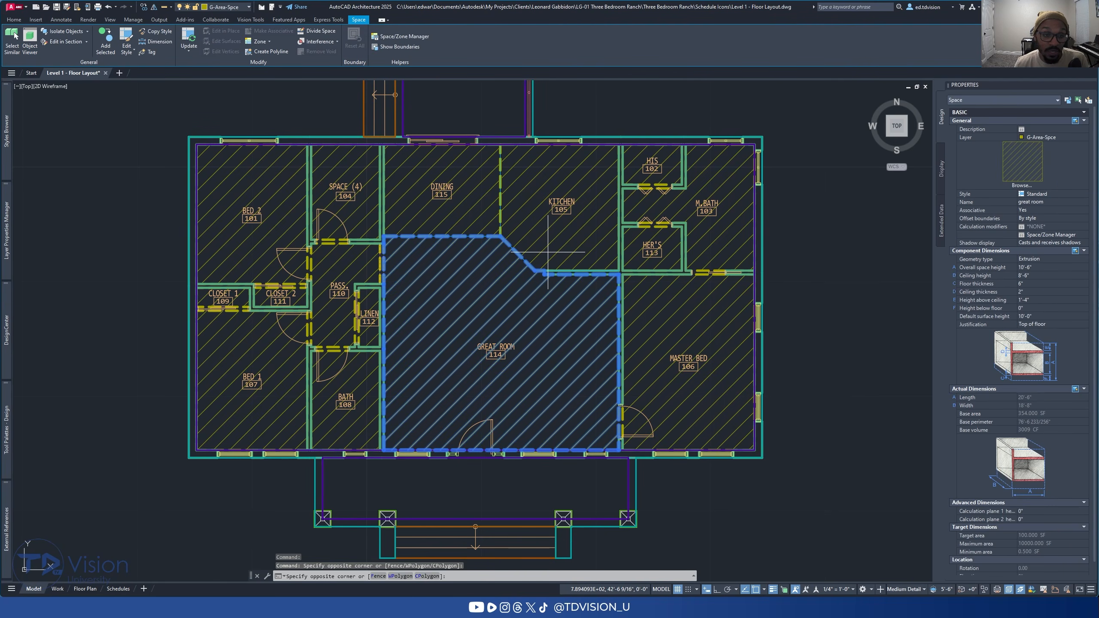
pyautogui.click(541, 236)
pyautogui.moveTo(335, 262); pyautogui.dragTo(392, 247, button='middle')
pyautogui.click(391, 247)
pyautogui.scroll(-2, 548, 252)
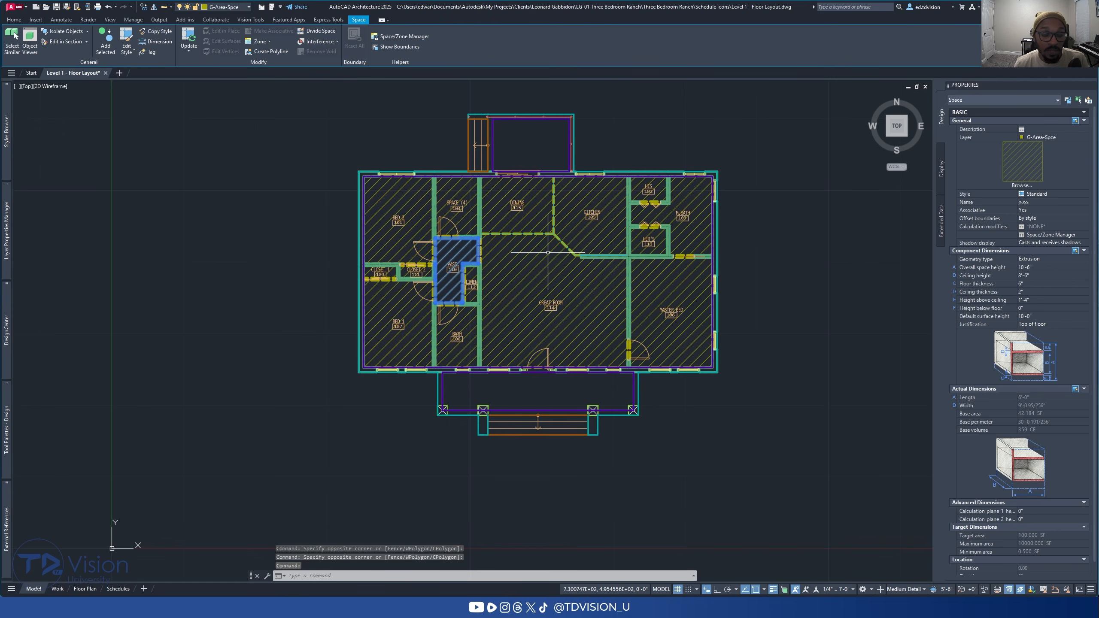
pyautogui.scroll(3, 485, 257)
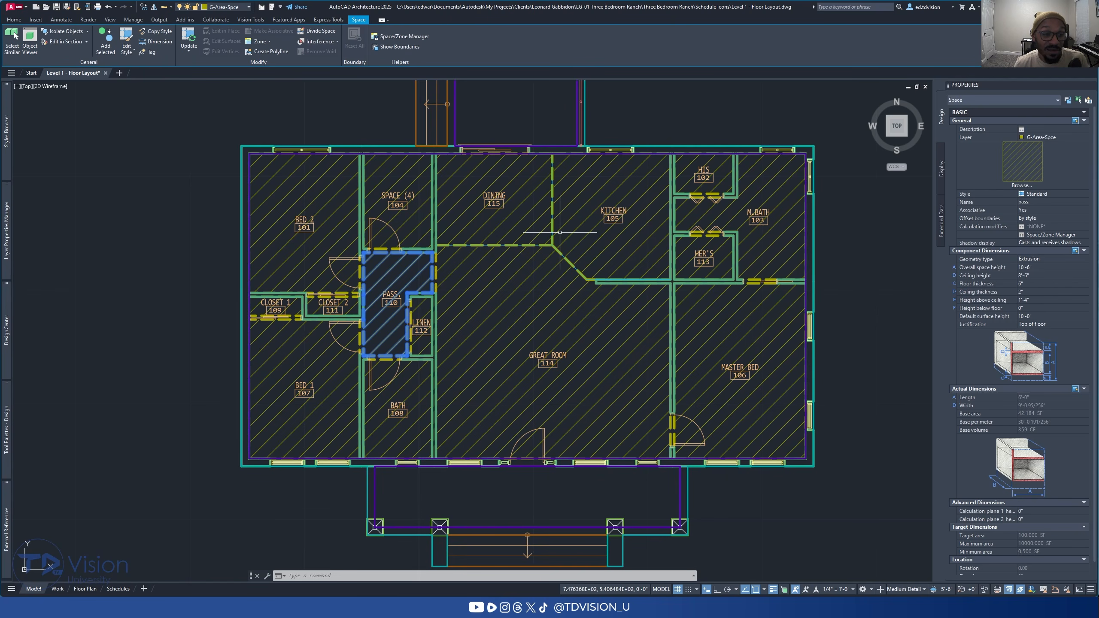
pyautogui.press('Escape')
pyautogui.scroll(-1, 488, 313)
pyautogui.moveTo(612, 307); pyautogui.dragTo(529, 308, button='middle')
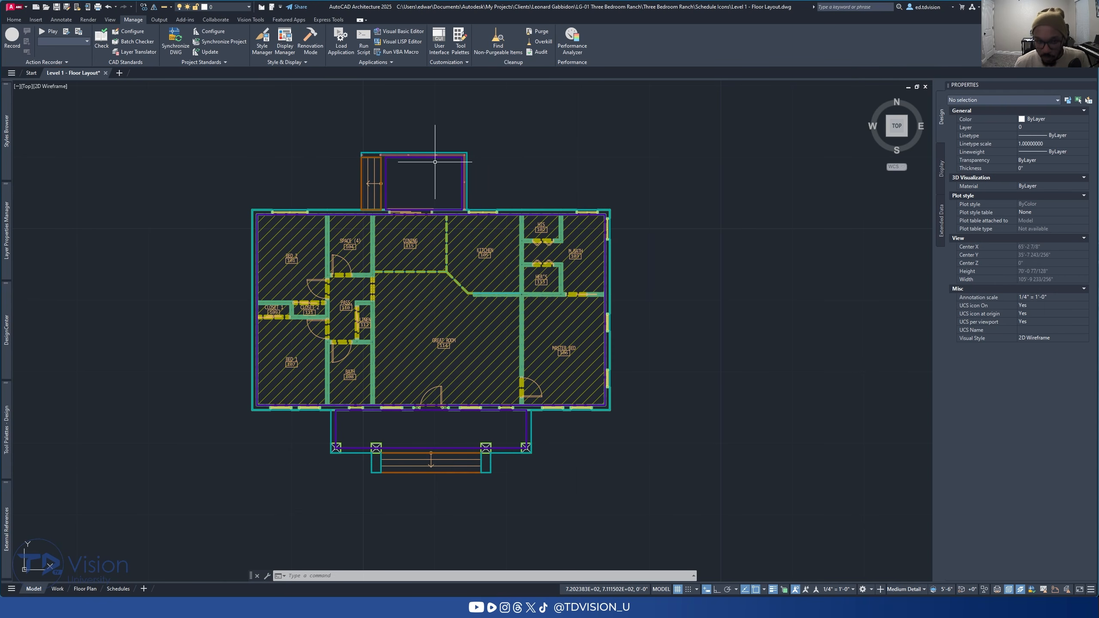
pyautogui.moveTo(412, 274); pyautogui.dragTo(432, 273, button='middle')
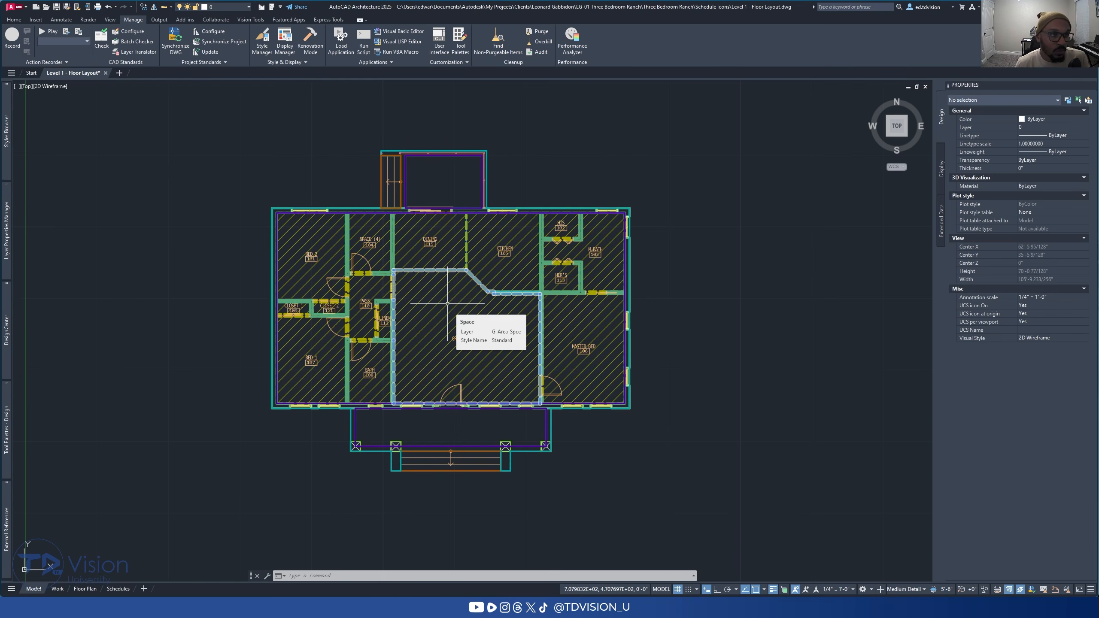
# Step: Display the Schedule Table styles in the Styles Browser
pyautogui.click(14, 20)
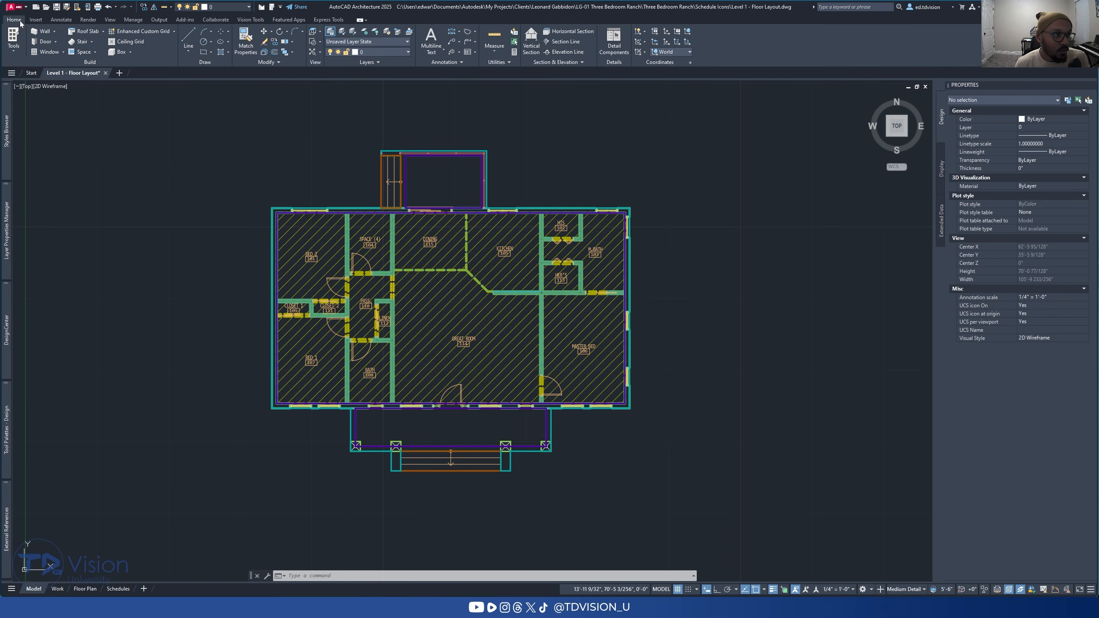
pyautogui.click(13, 51)
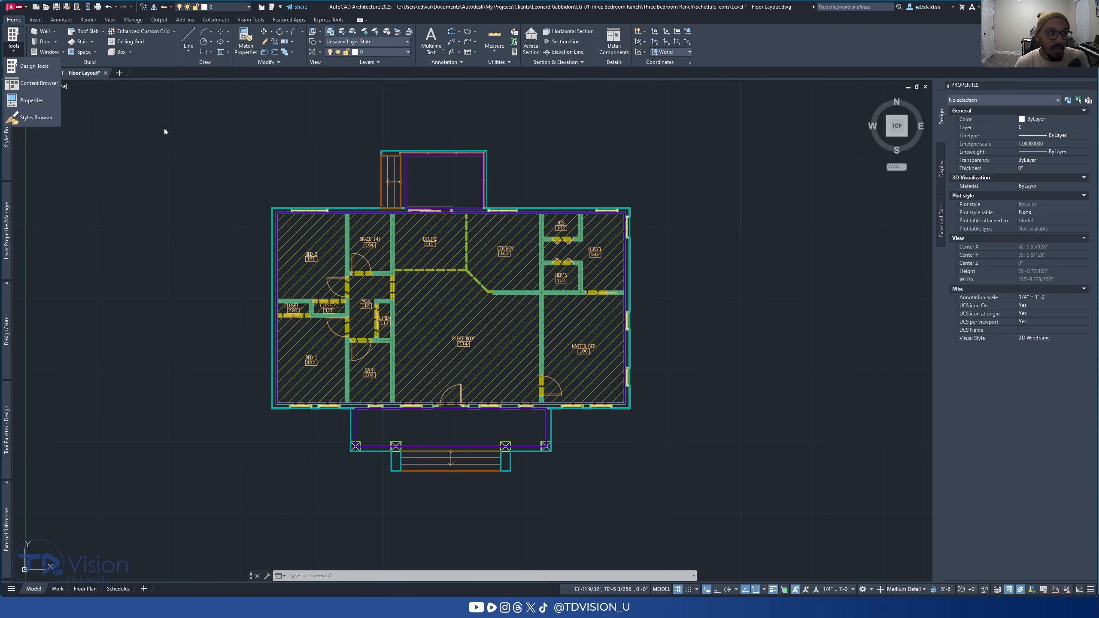
pyautogui.click(37, 119)
pyautogui.moveTo(9, 146)
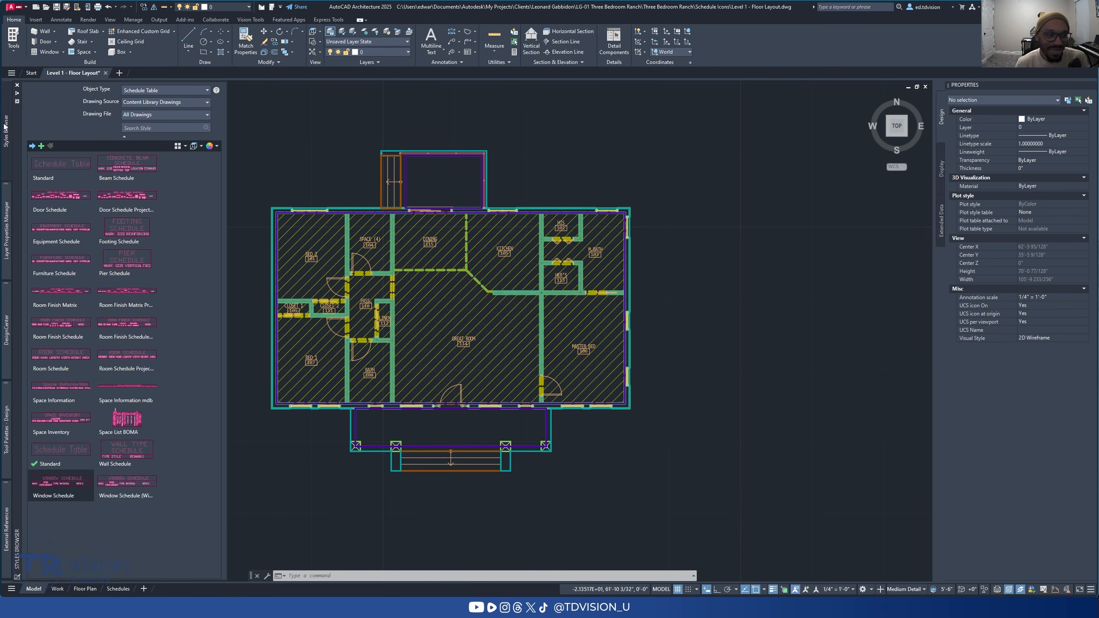
pyautogui.click(130, 91)
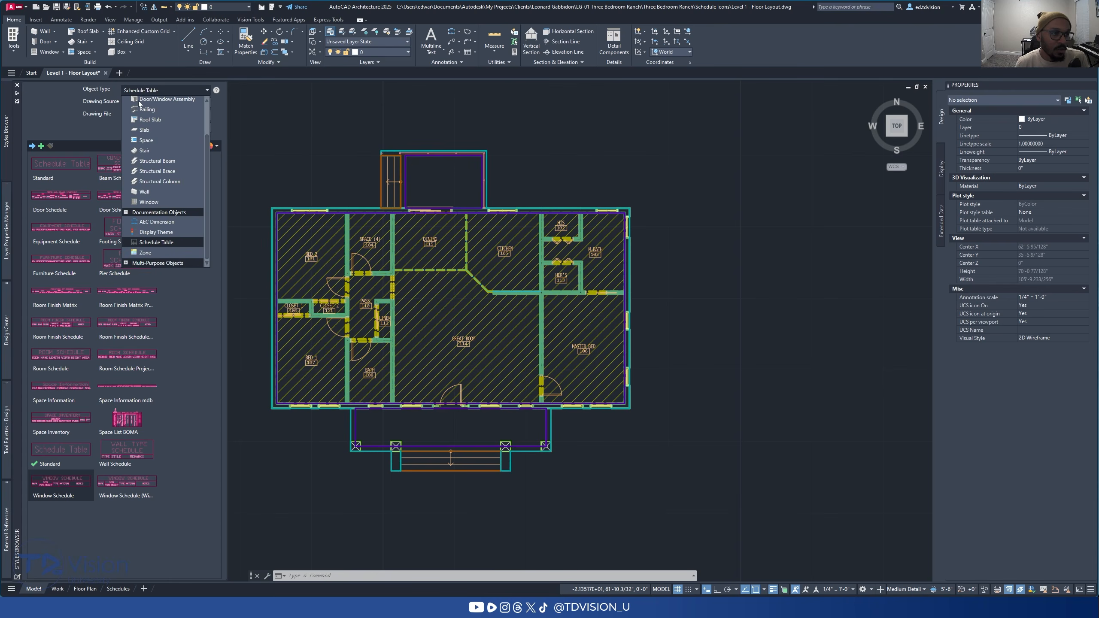
pyautogui.click(160, 245)
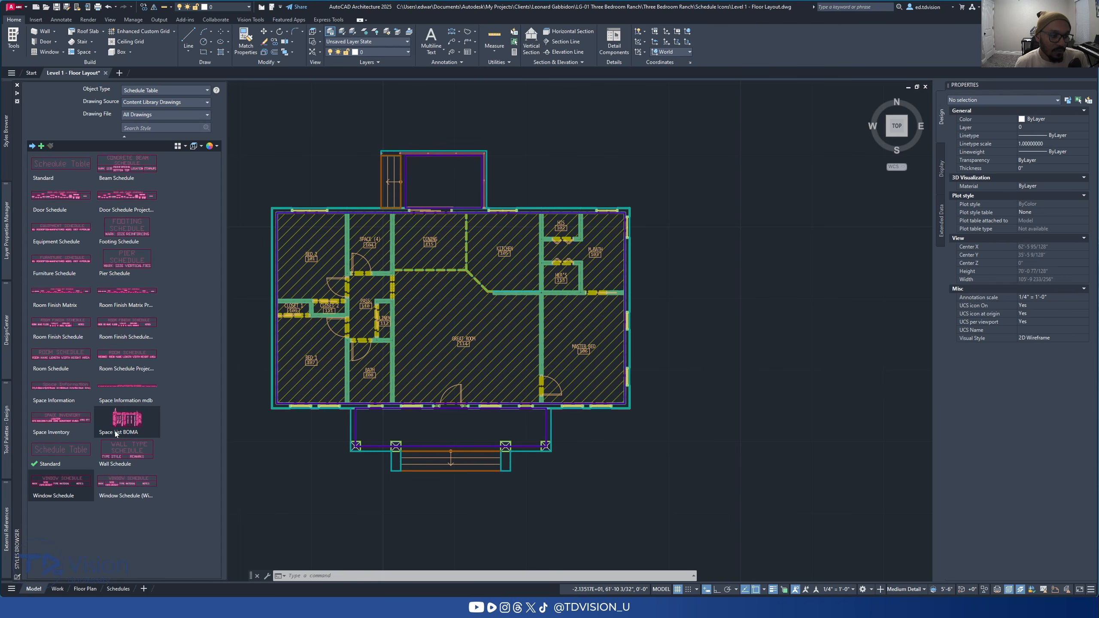
# Step: Start a door schedule and choose the entire floor plan as the objects to schedule
pyautogui.click(61, 19)
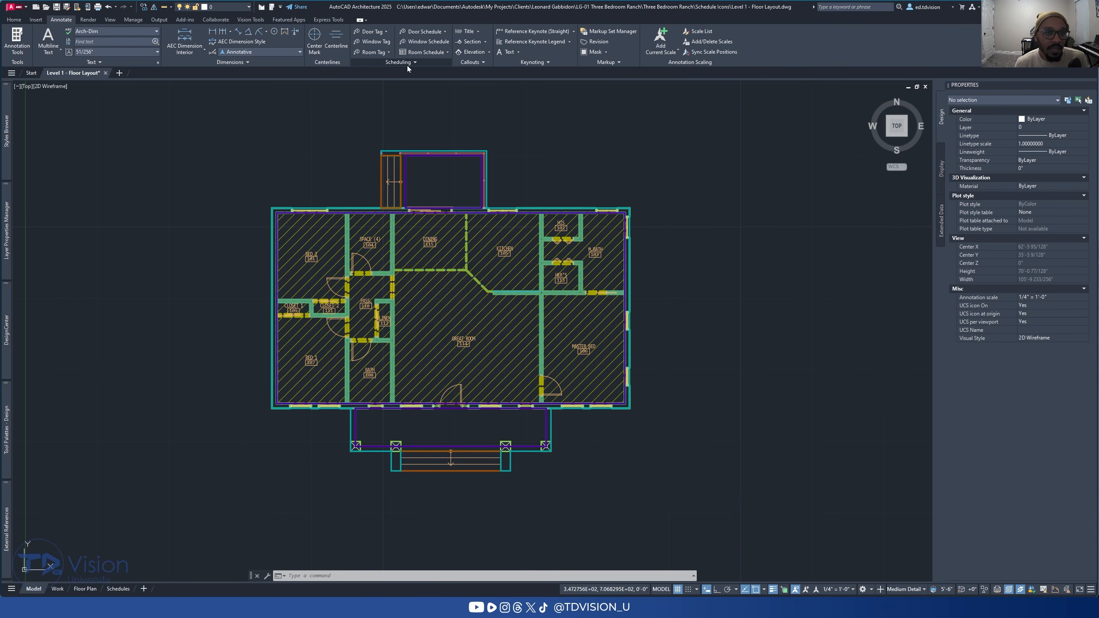
pyautogui.click(444, 42)
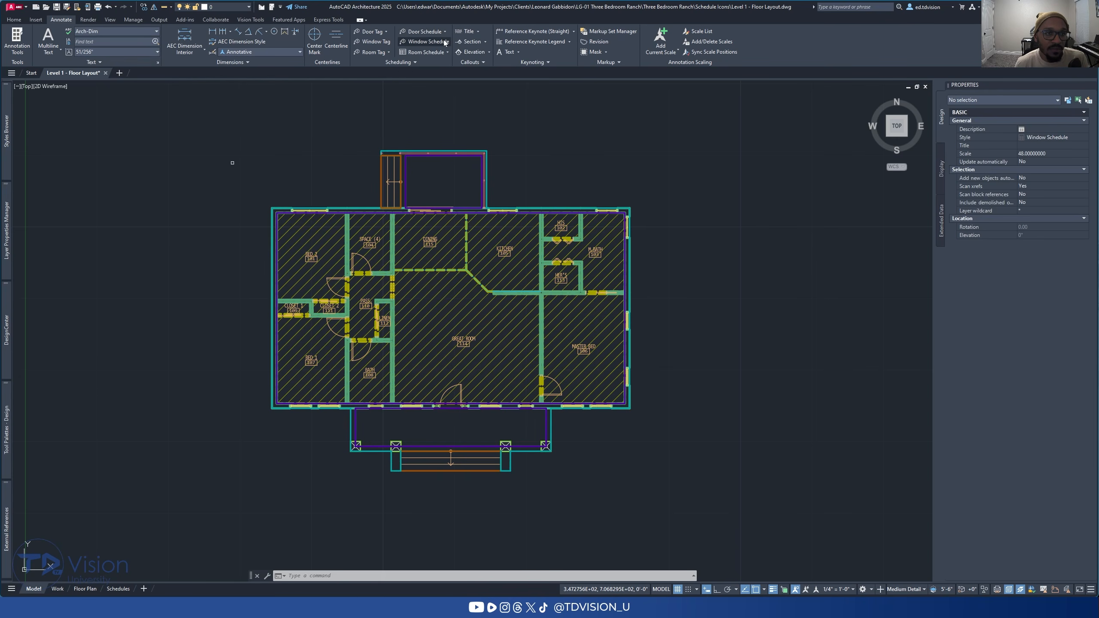
pyautogui.click(436, 34)
pyautogui.click(430, 49)
pyautogui.moveTo(340, 284); pyautogui.dragTo(340, 261, button='middle')
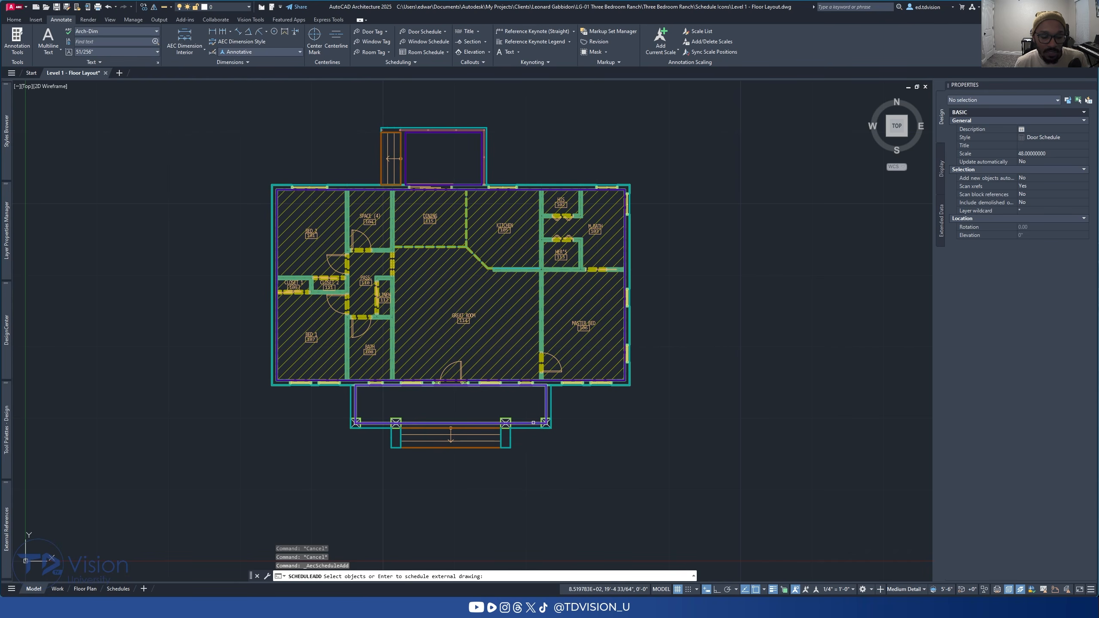
pyautogui.scroll(-3, 554, 422)
pyautogui.click(651, 446)
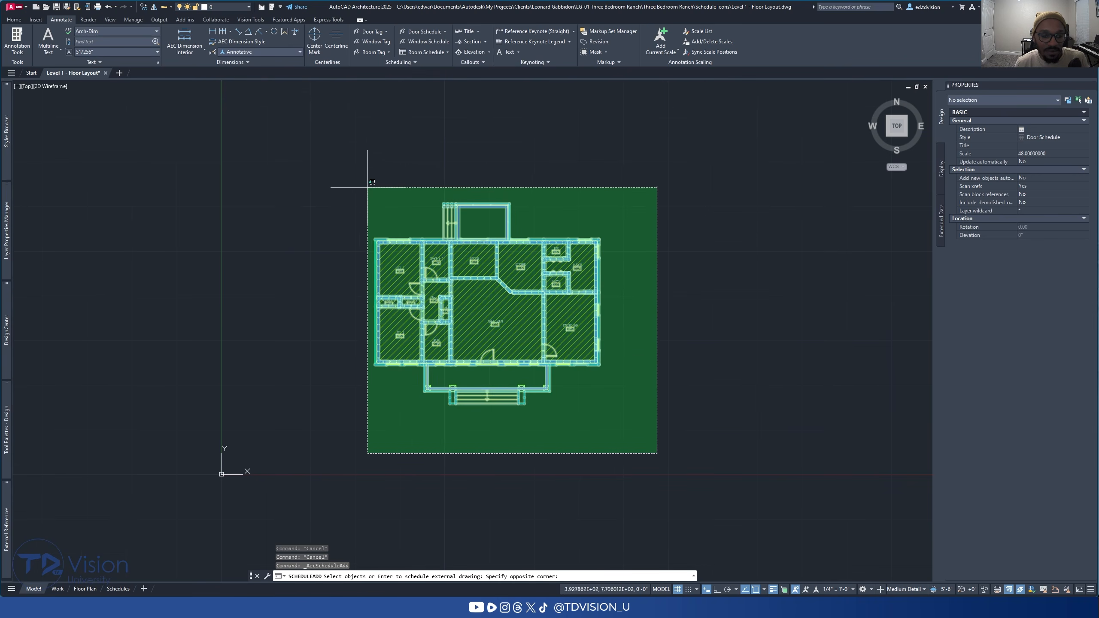
pyautogui.click(336, 166)
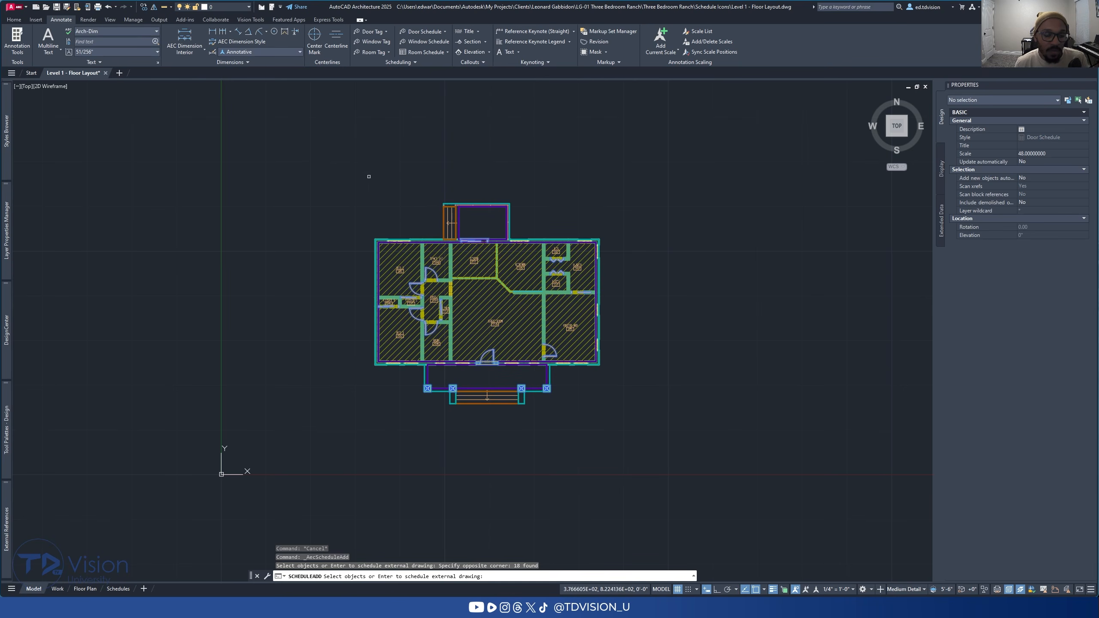
pyautogui.scroll(4, 494, 247)
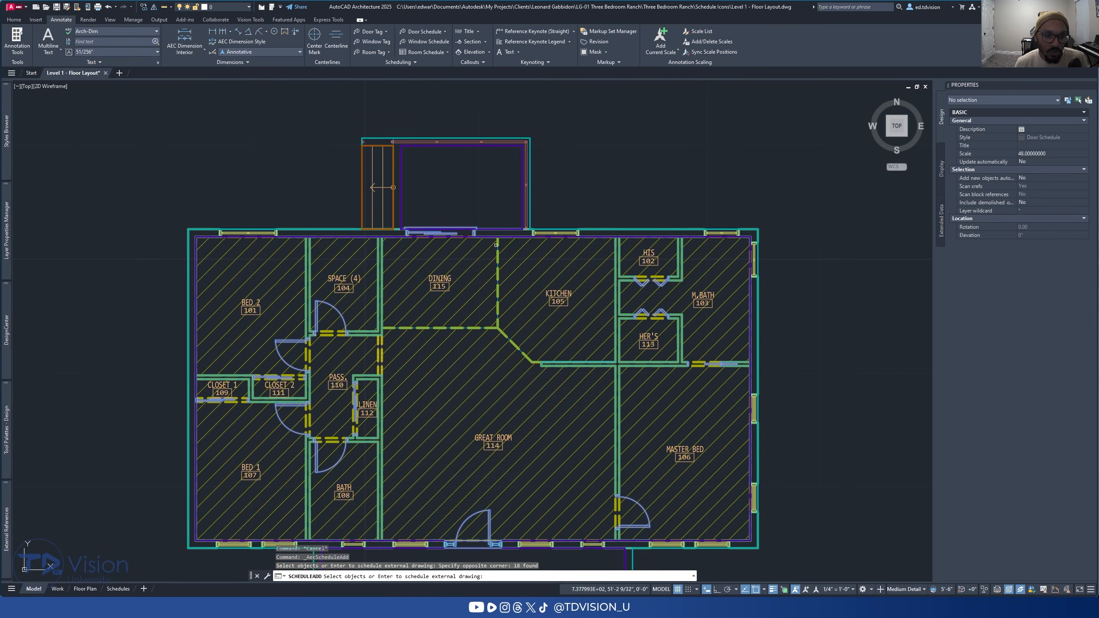
pyautogui.moveTo(444, 451); pyautogui.dragTo(440, 394, button='middle')
pyautogui.scroll(-4, 440, 394)
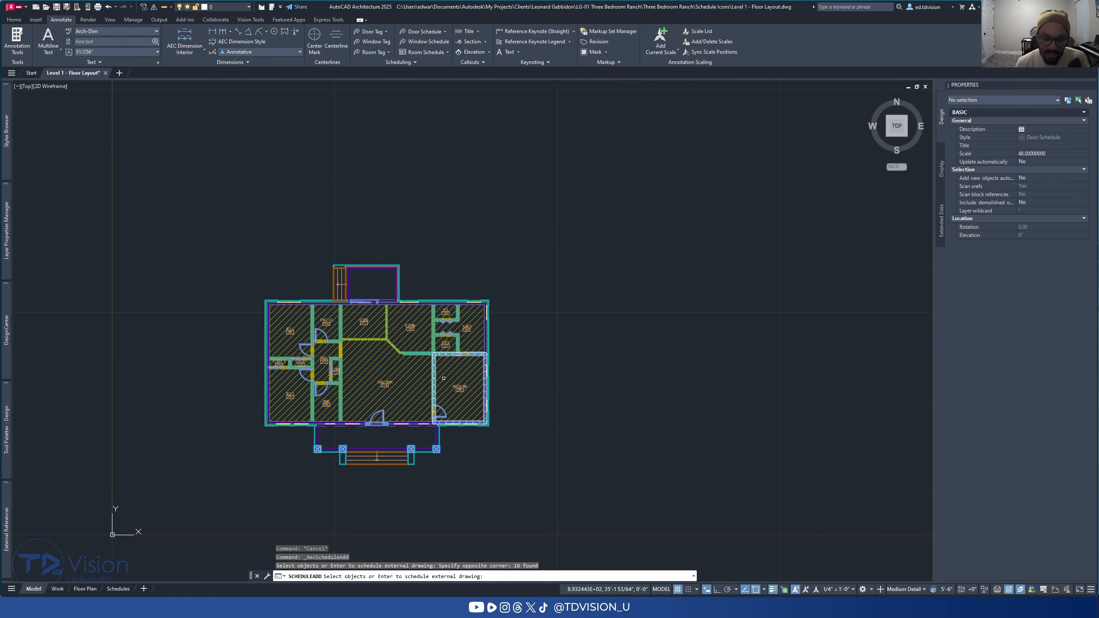
pyautogui.press('Return')
# Step: Place the door schedule table beside the floor plan at the default table size with a scale of 48
pyautogui.moveTo(540, 333); pyautogui.dragTo(456, 322, button='middle')
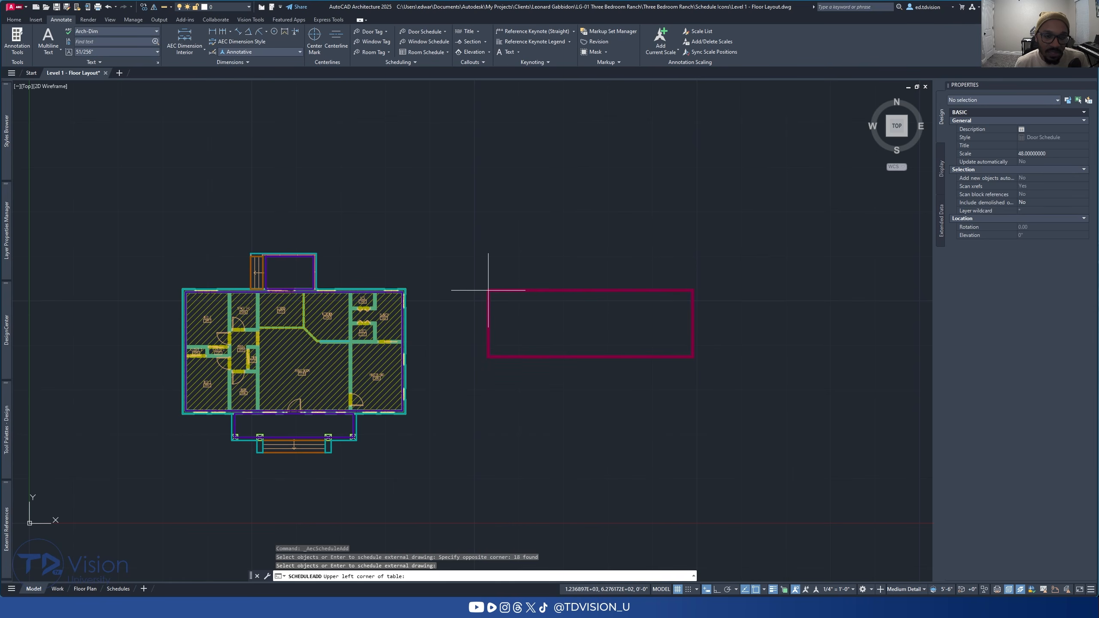
pyautogui.moveTo(534, 297); pyautogui.dragTo(481, 299, button='middle')
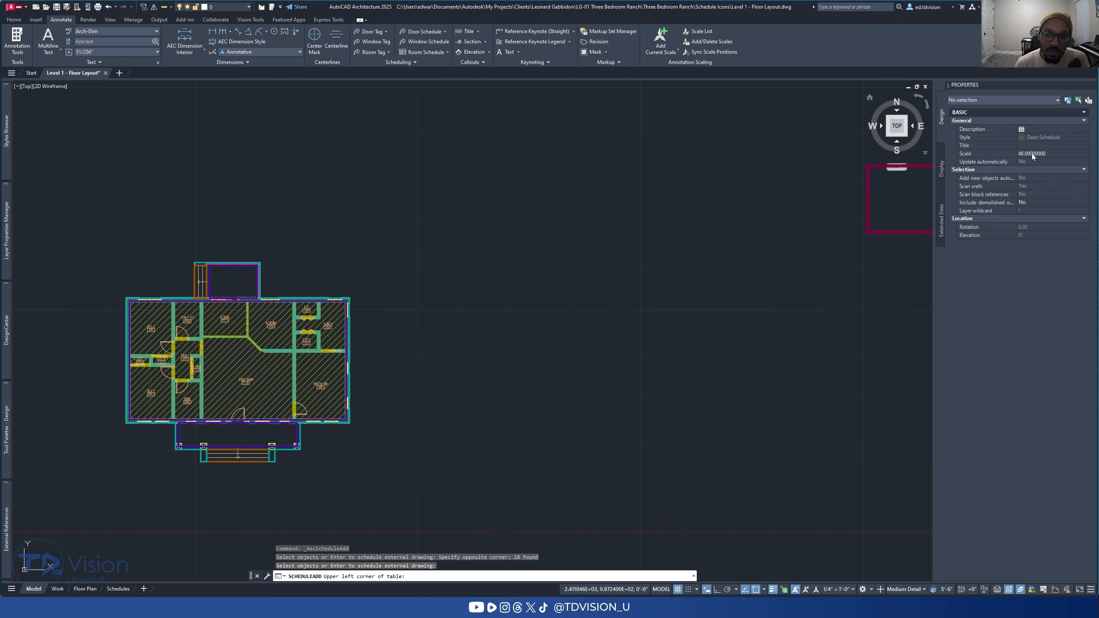
pyautogui.click(1056, 157)
pyautogui.click(1026, 153)
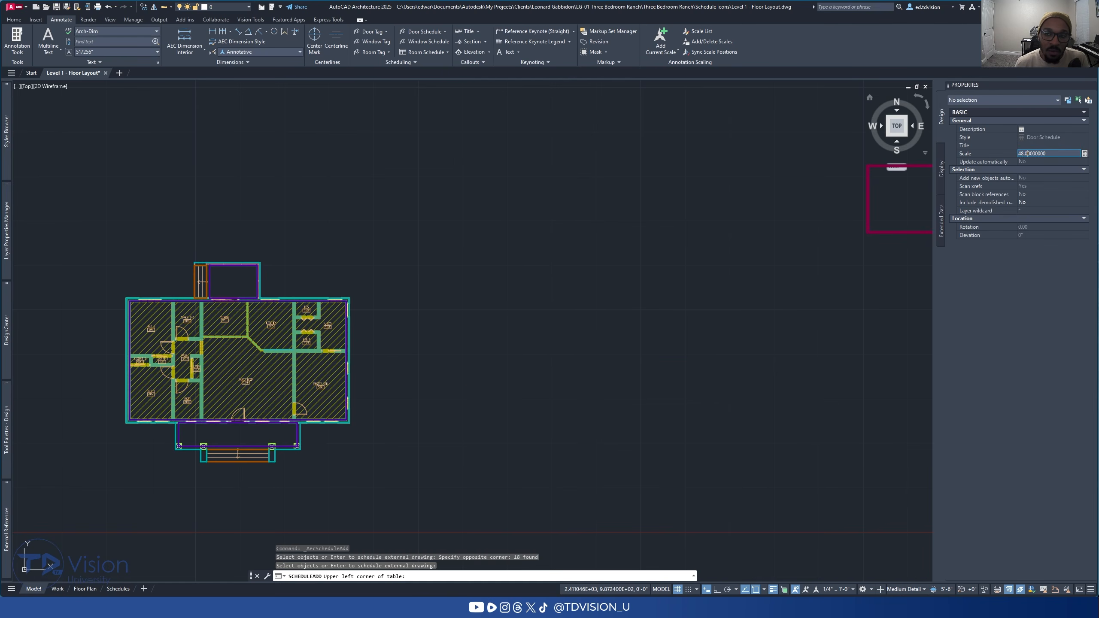
pyautogui.moveTo(1045, 153); pyautogui.dragTo(1018, 154)
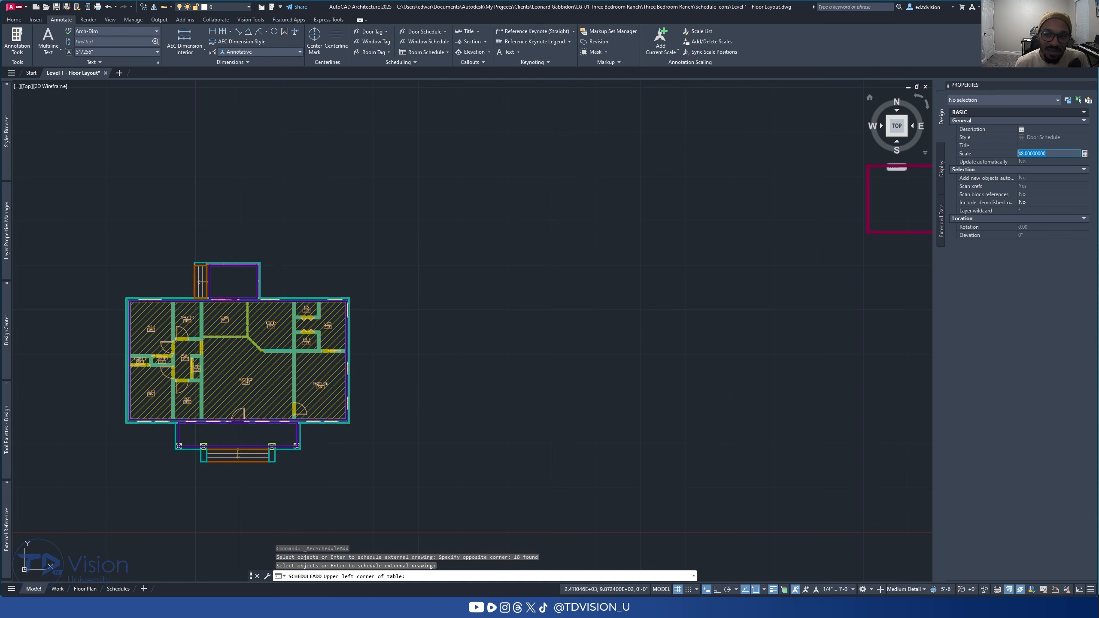
pyautogui.moveTo(1024, 154); pyautogui.dragTo(1021, 153)
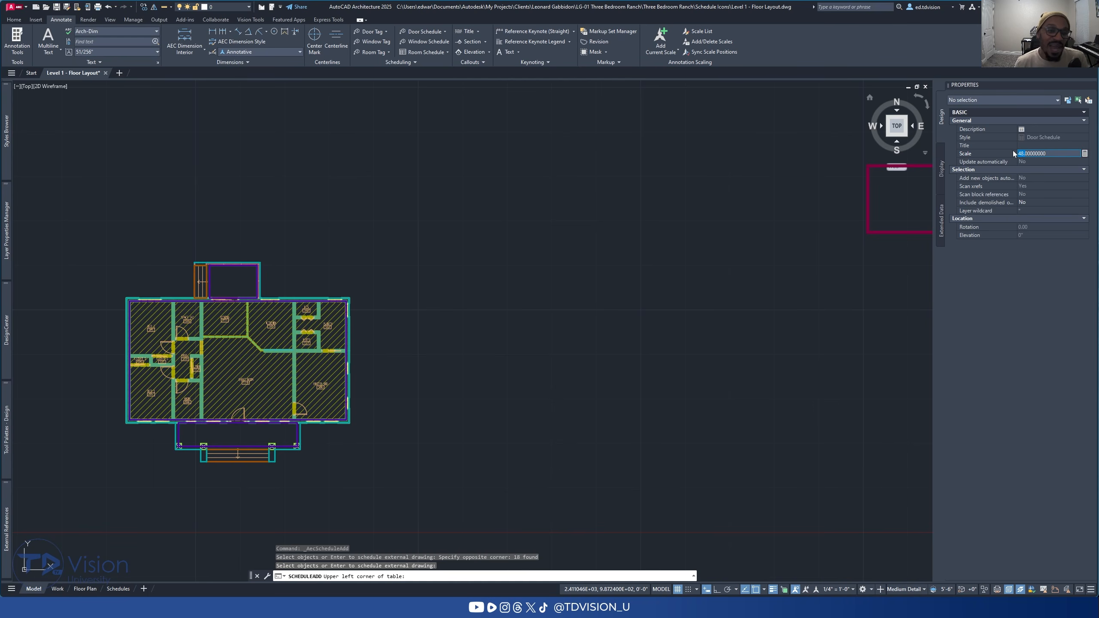
pyautogui.moveTo(1047, 153); pyautogui.dragTo(1018, 153)
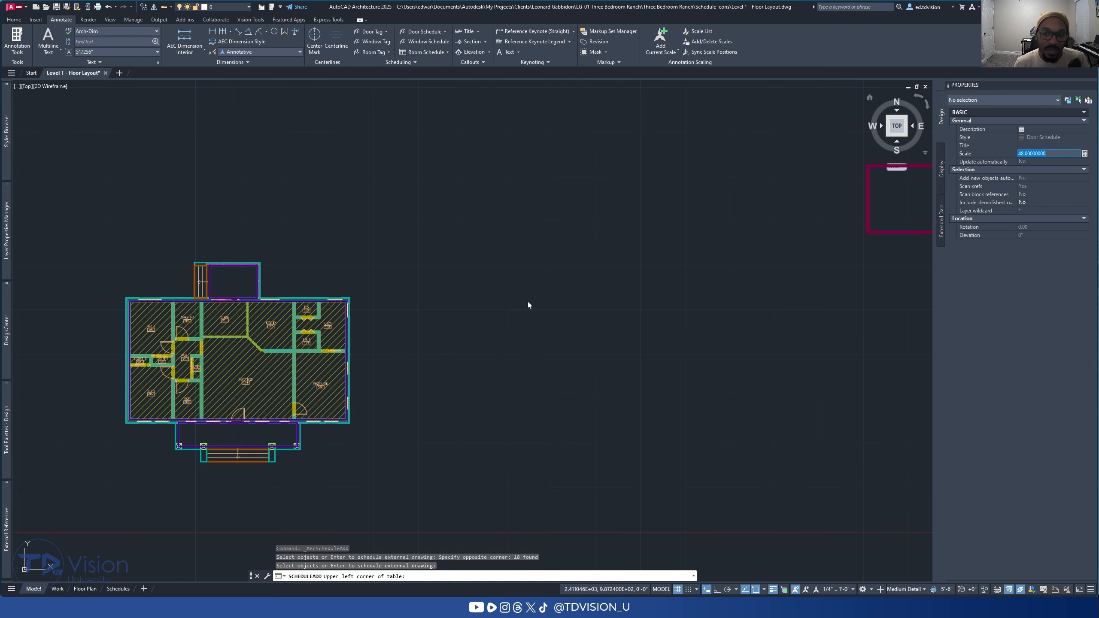
pyautogui.click(441, 311)
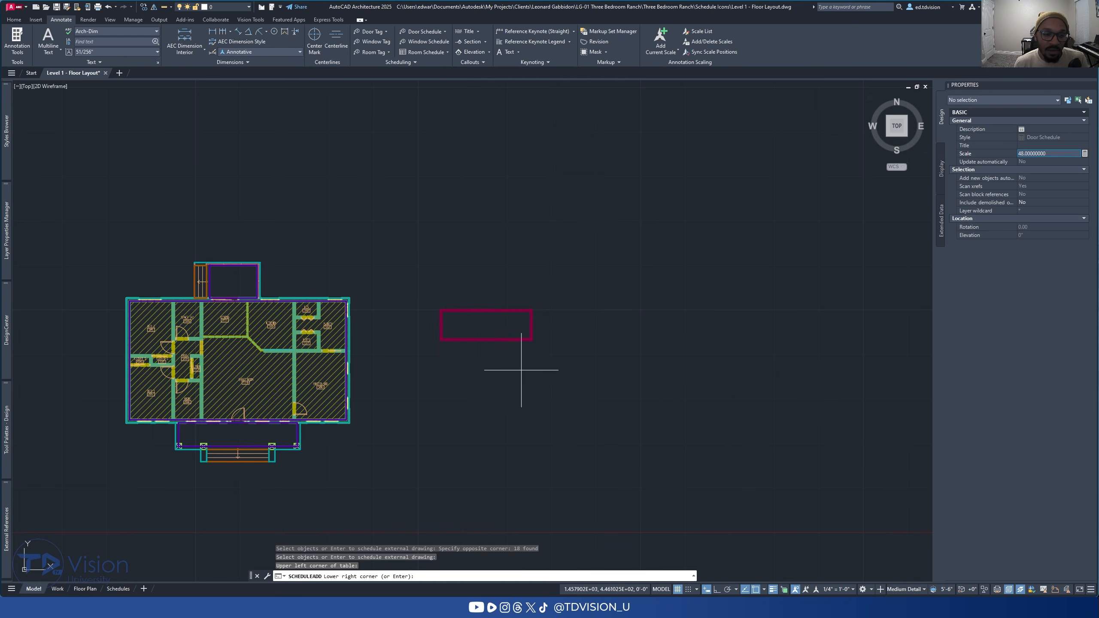
pyautogui.scroll(2, 463, 343)
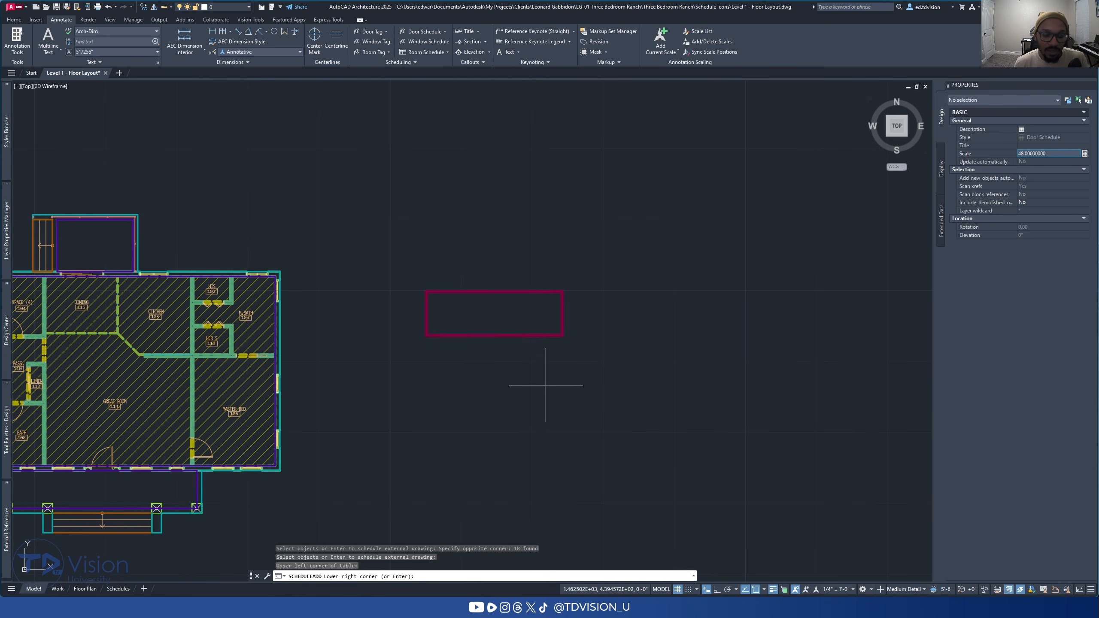
pyautogui.press('Return')
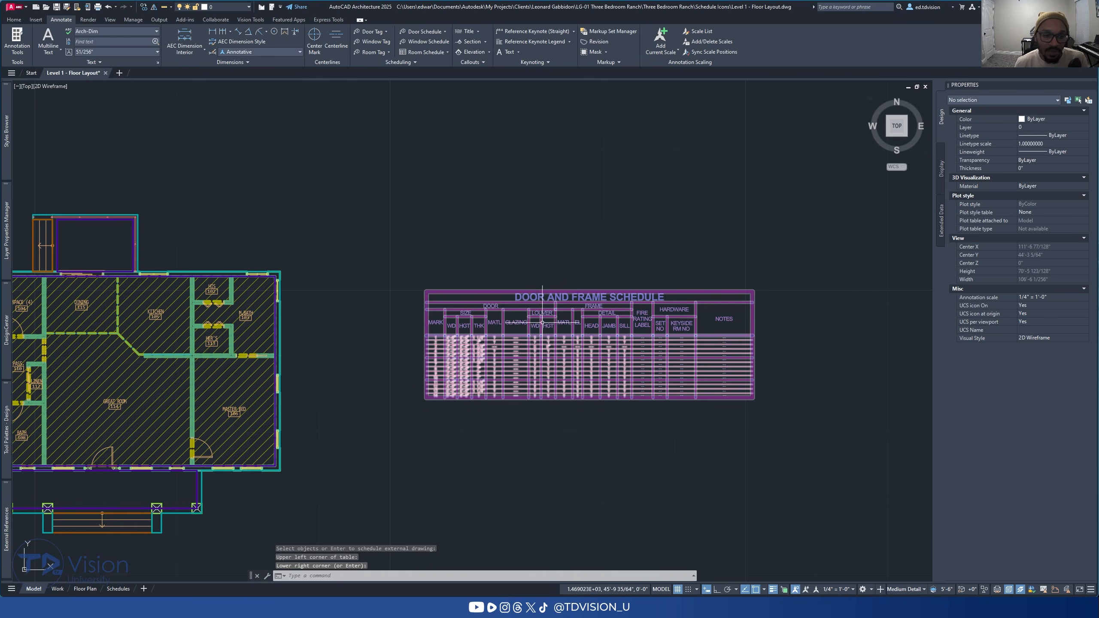
# Step: Start a window schedule and choose the entire floor plan as the objects to schedule
pyautogui.scroll(-2, 607, 314)
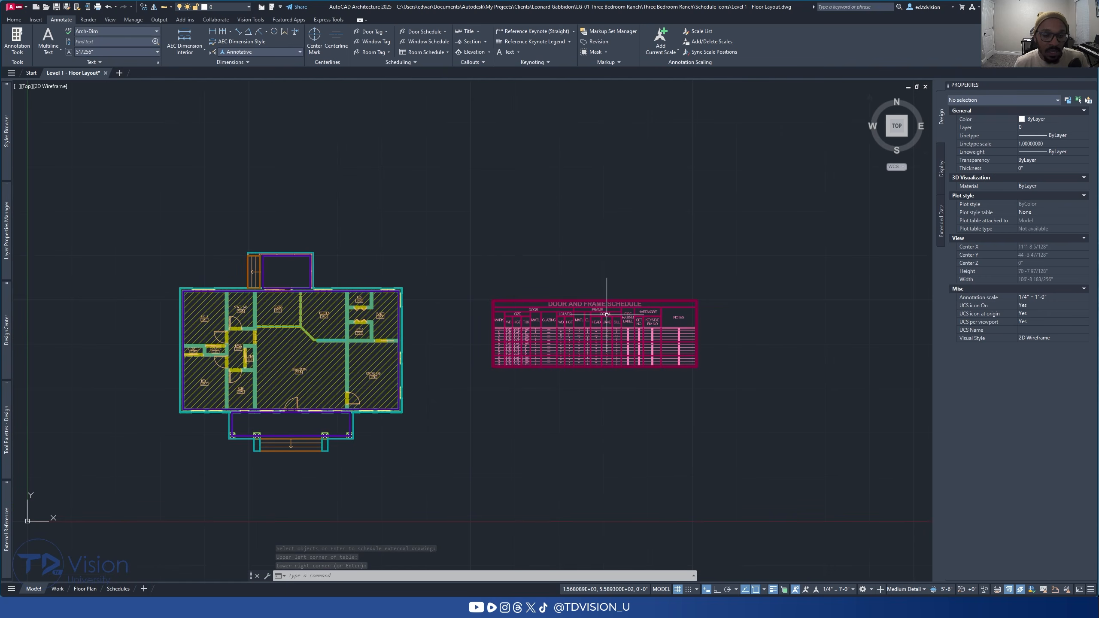
pyautogui.click(424, 41)
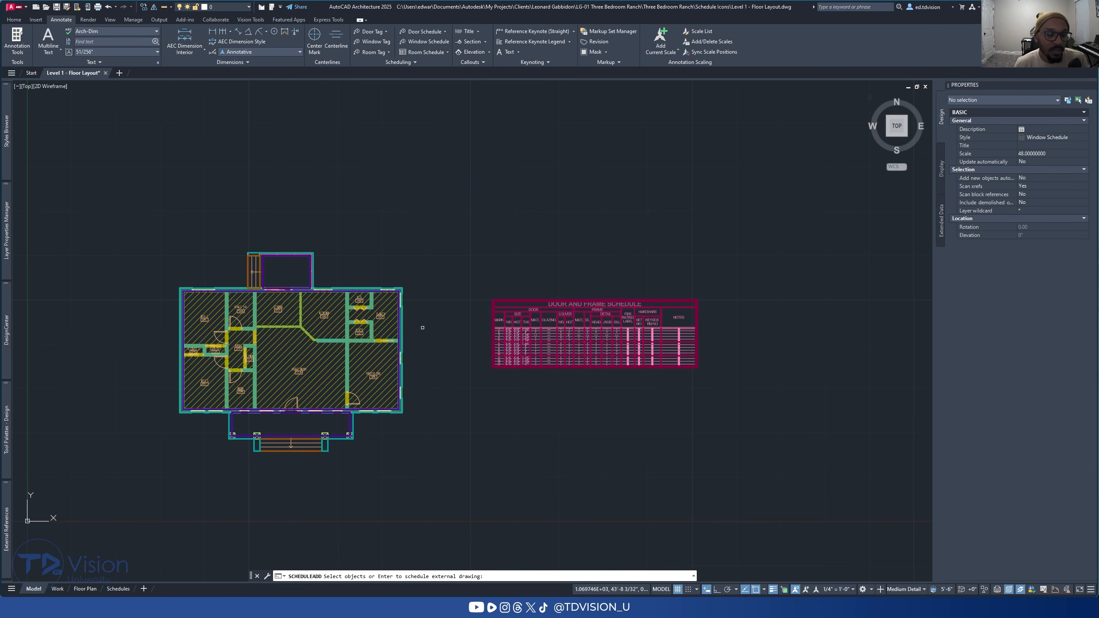
pyautogui.click(448, 480)
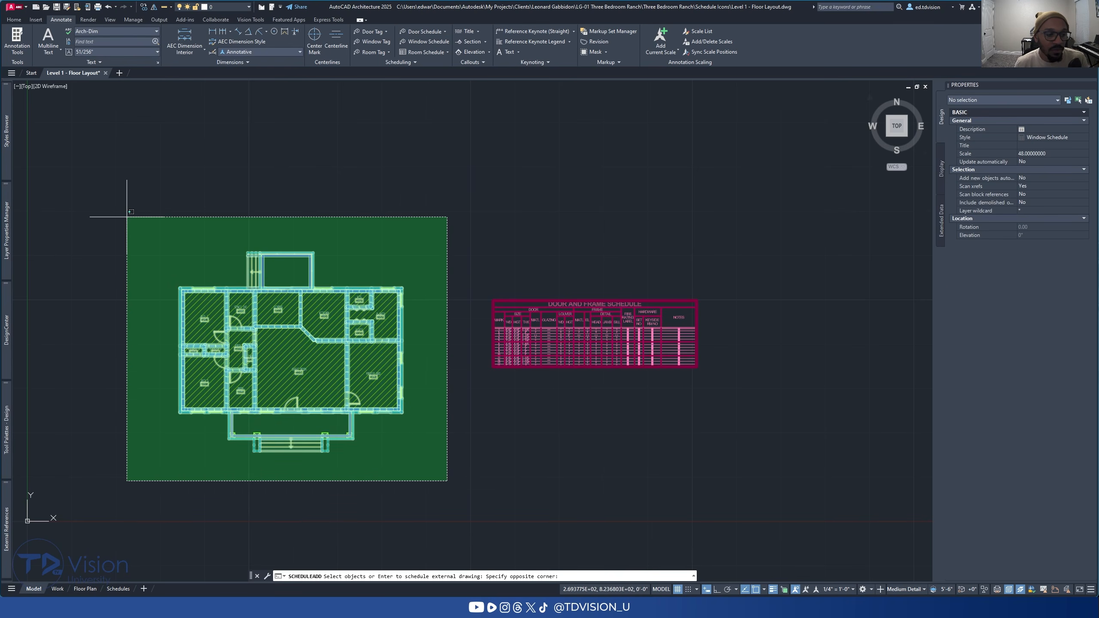
pyautogui.click(126, 217)
pyautogui.scroll(4, 183, 309)
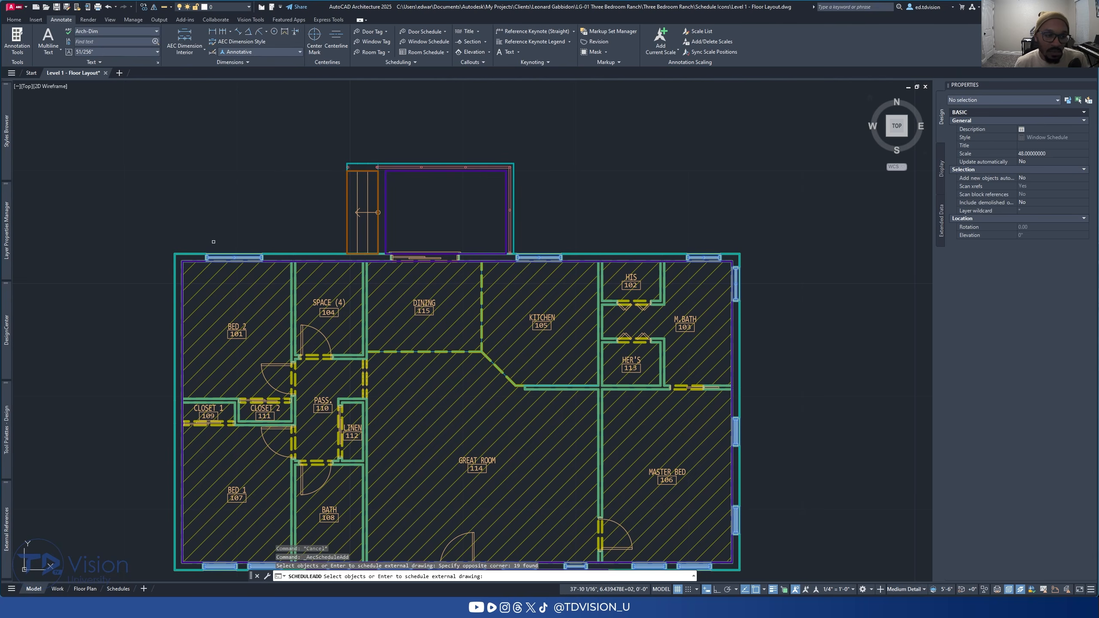
pyautogui.scroll(-2, 213, 242)
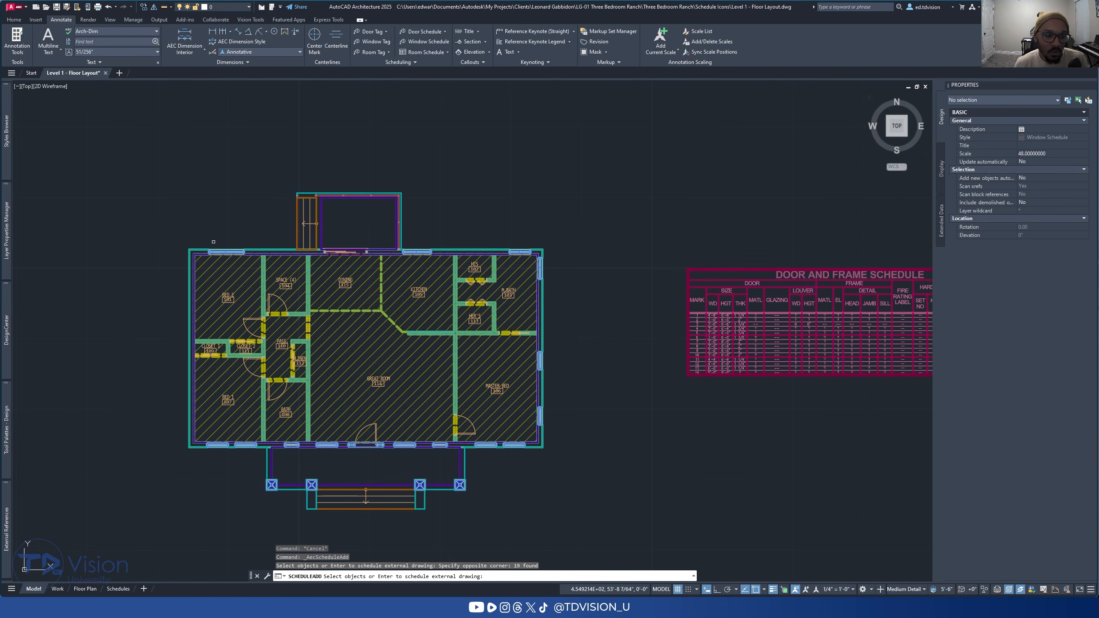
pyautogui.moveTo(597, 424); pyautogui.dragTo(481, 406, button='middle')
pyautogui.scroll(-2, 480, 406)
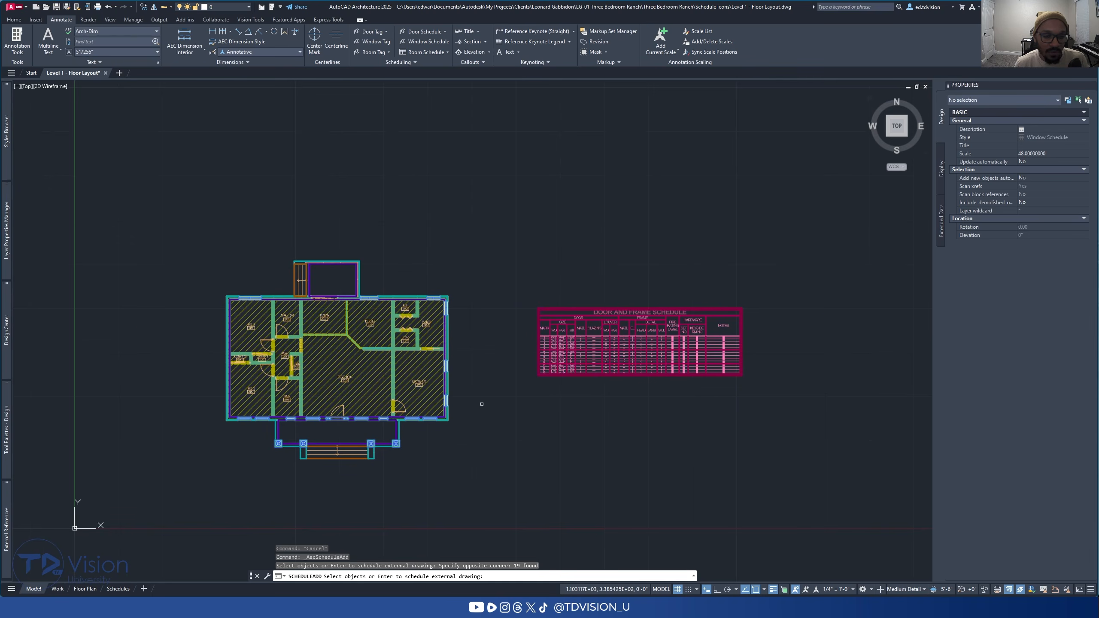
pyautogui.moveTo(644, 411); pyautogui.dragTo(559, 400, button='middle')
pyautogui.press('Return')
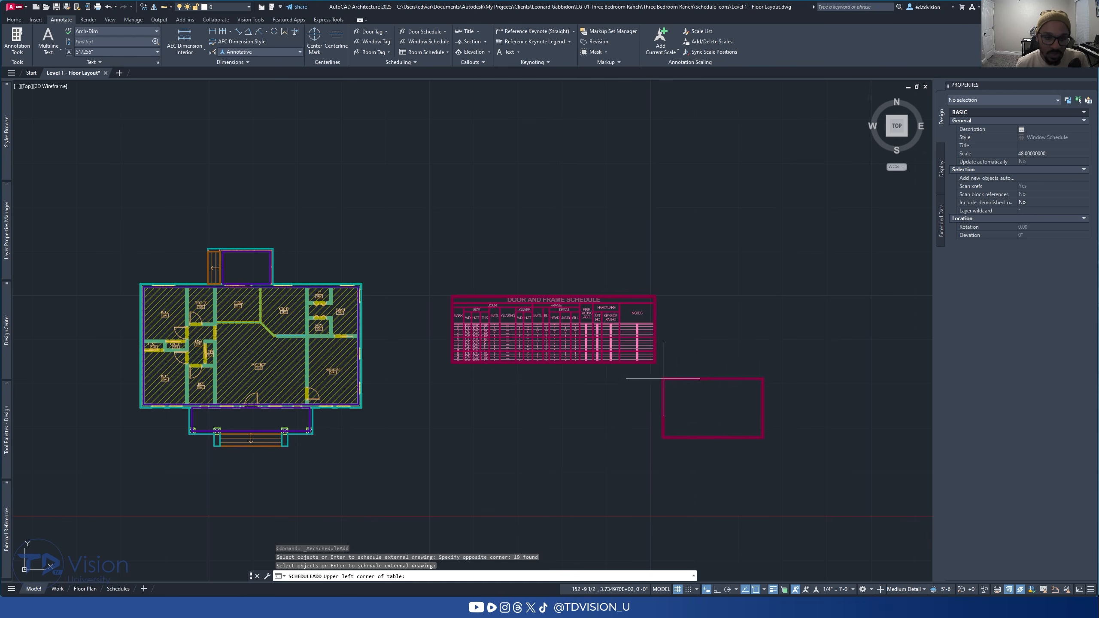
# Step: Place the window schedule table beside the door schedule, level with its top edge, at the default size
pyautogui.moveTo(687, 307); pyautogui.dragTo(513, 293, button='middle')
pyautogui.scroll(2, 513, 293)
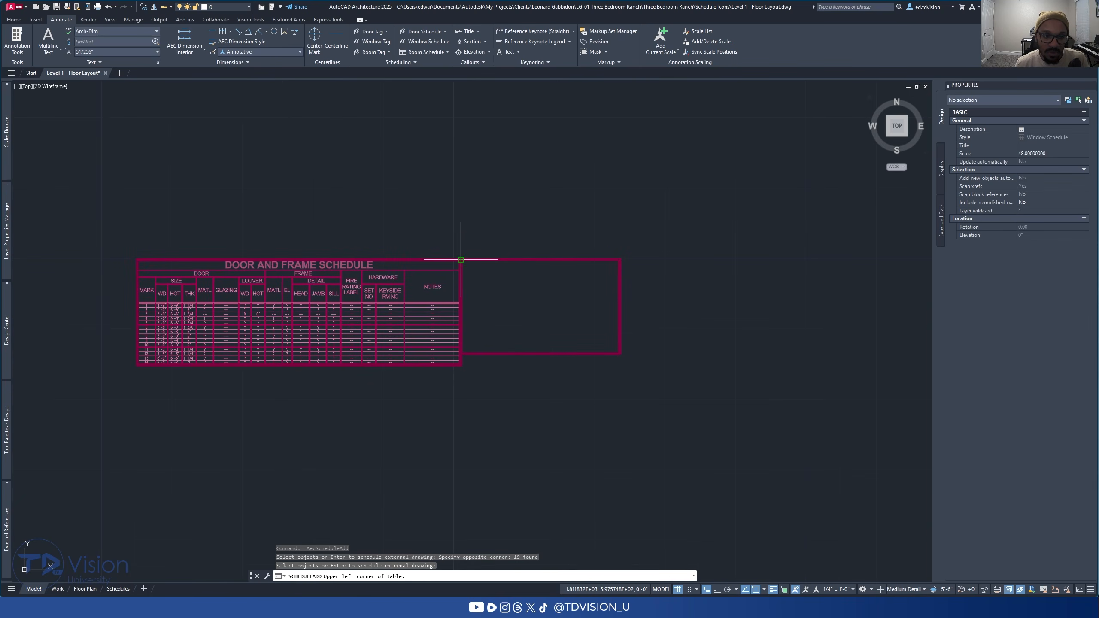
pyautogui.click(535, 259)
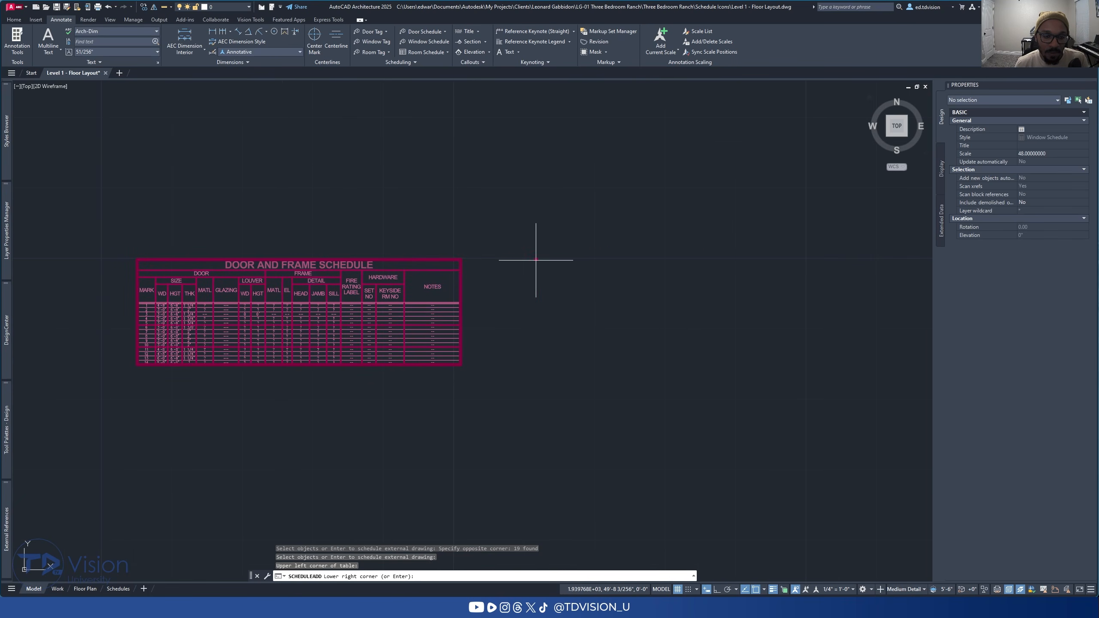
pyautogui.press('Return')
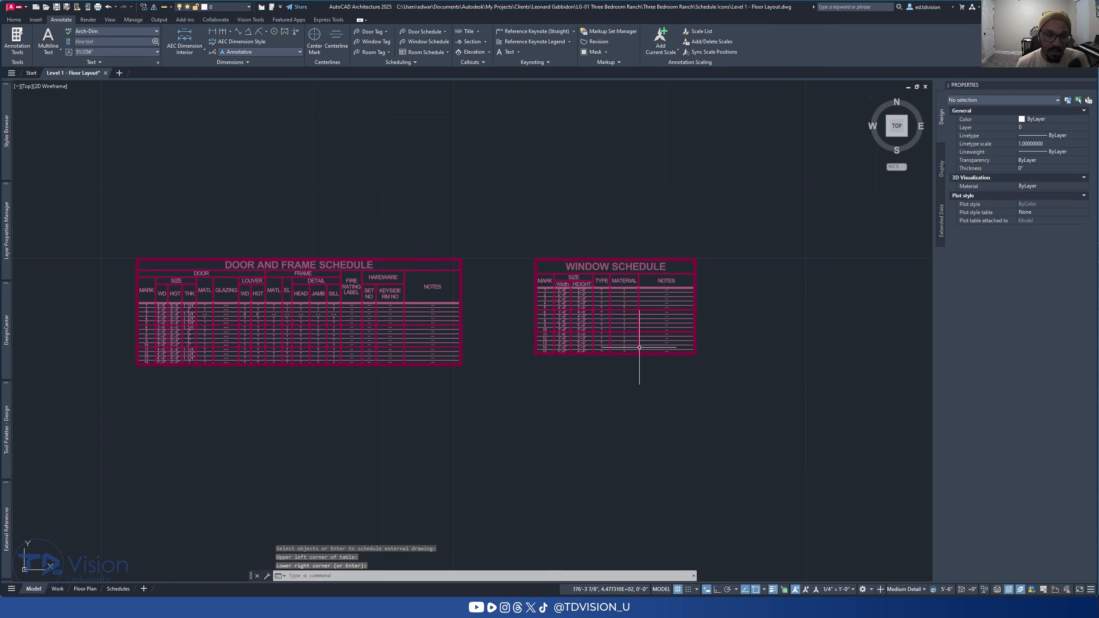
# Step: Examine the column headings and rows of the door and frame schedule
pyautogui.scroll(3, 564, 298)
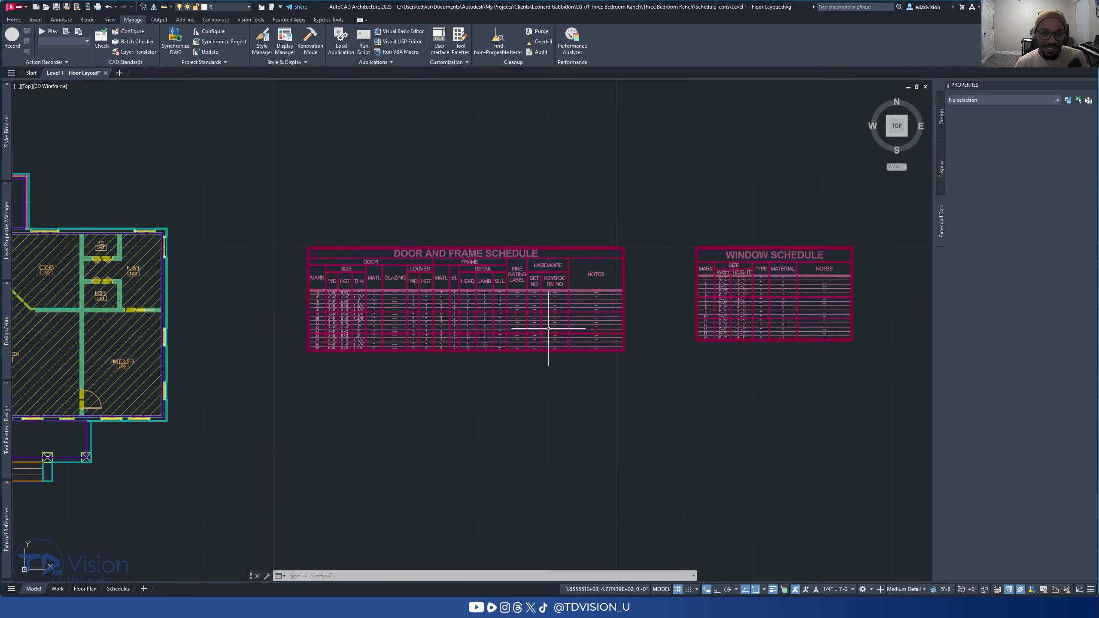
pyautogui.scroll(1, 404, 294)
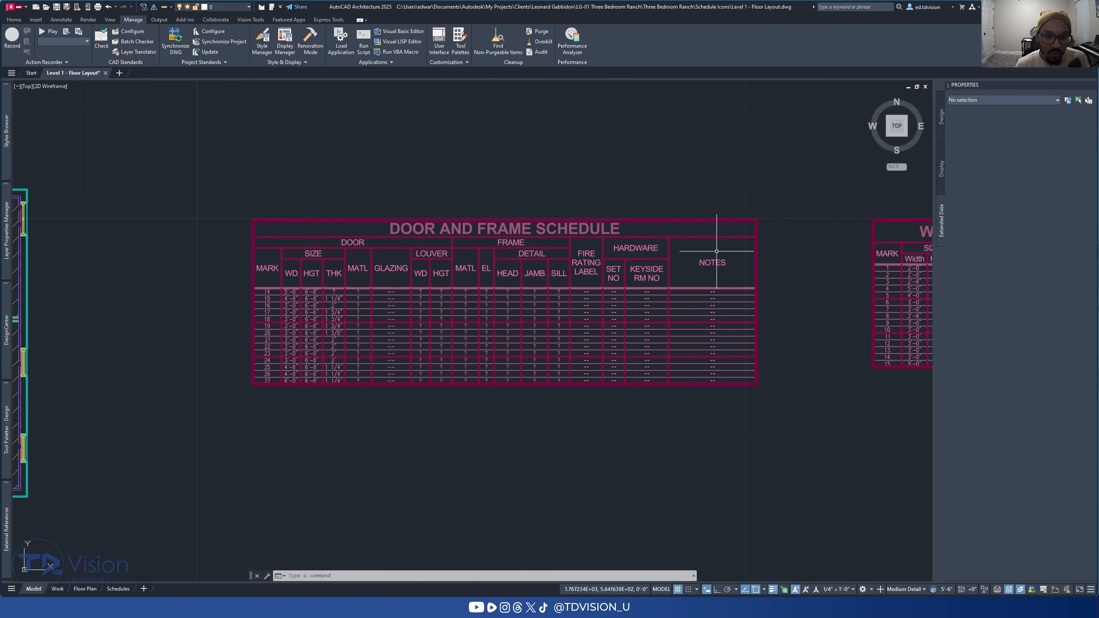
pyautogui.scroll(-1, 645, 305)
pyautogui.scroll(2, 606, 284)
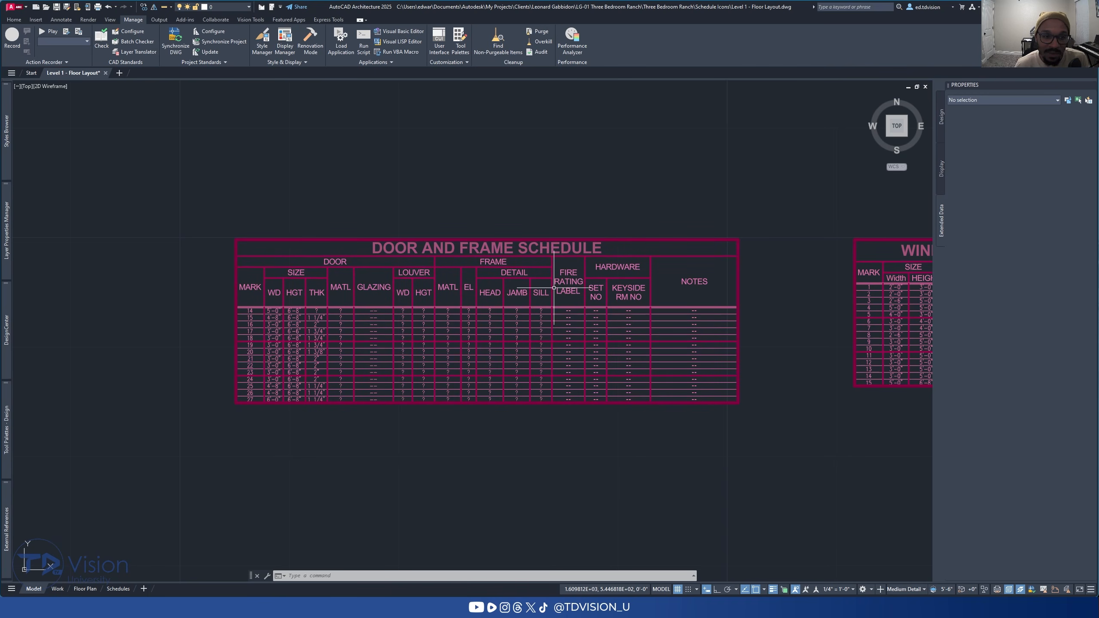
pyautogui.scroll(-2, 554, 288)
pyautogui.scroll(2, 554, 287)
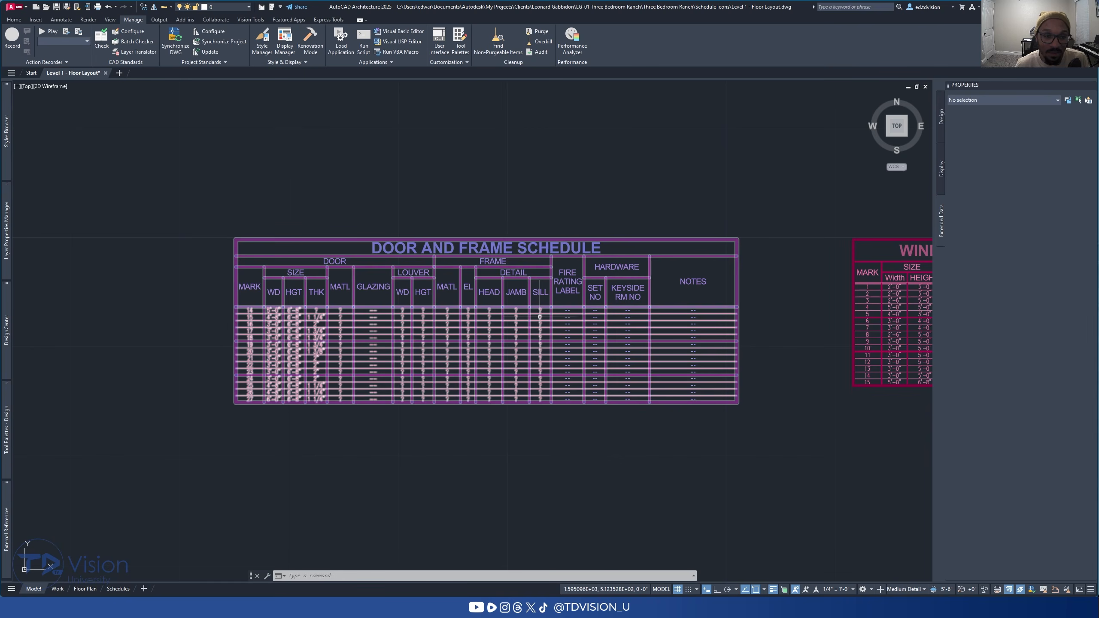
pyautogui.moveTo(540, 317)
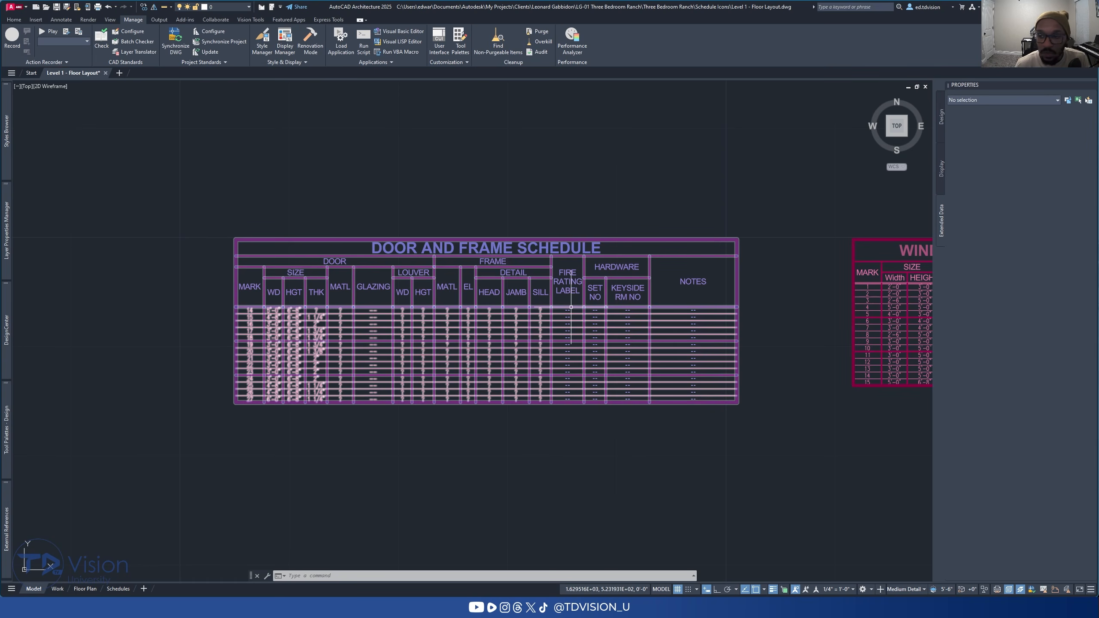
# Step: Open the column settings of the door schedule table's style
pyautogui.click(465, 354)
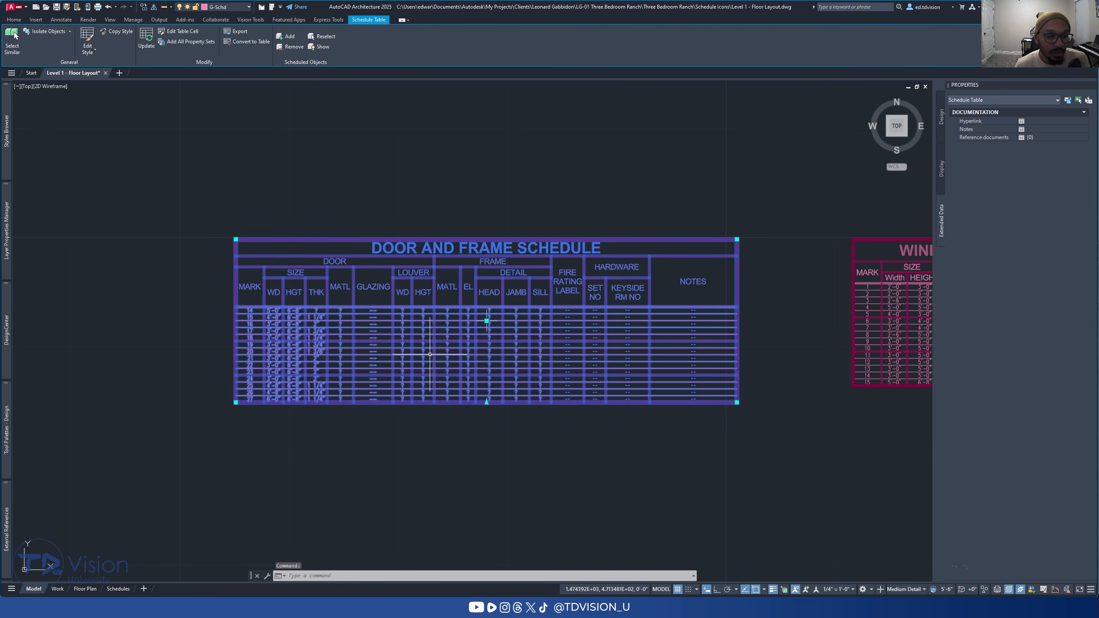
pyautogui.moveTo(595, 322)
pyautogui.mouseDown(button='middle')
pyautogui.moveTo(404, 295)
pyautogui.moveTo(467, 306)
pyautogui.mouseUp(button='middle')
pyautogui.click(88, 39)
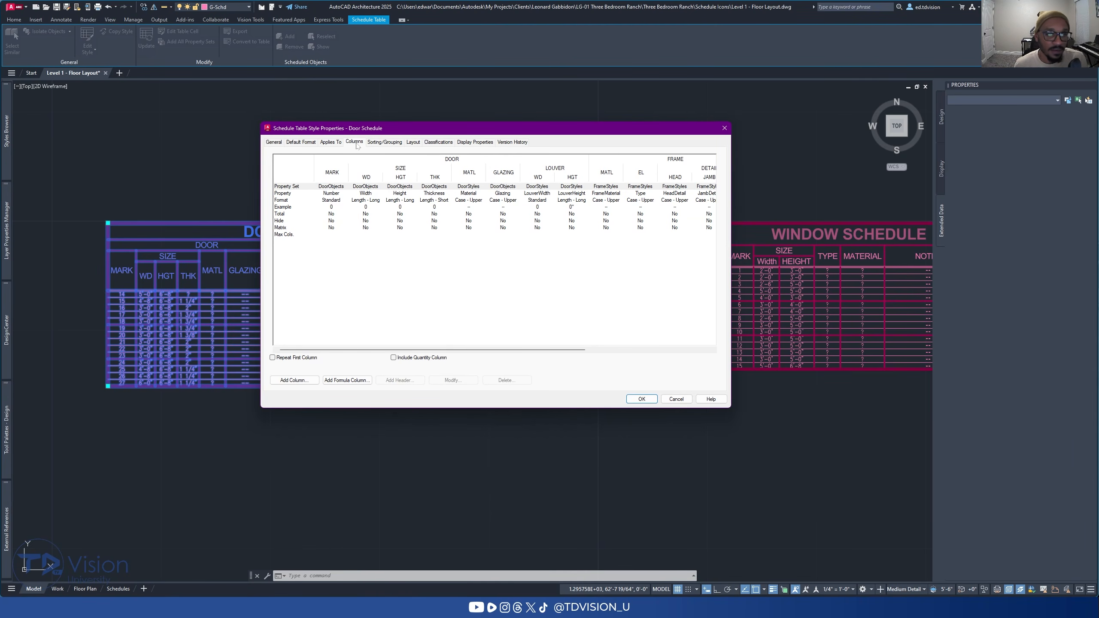
# Step: Delete the DOOR, THK, MATL, GLAZING, LOUVER, FRAME and HARDWARE headers and columns, including nested ones, from the Door Schedule style
pyautogui.hscroll(5, 562, 307)
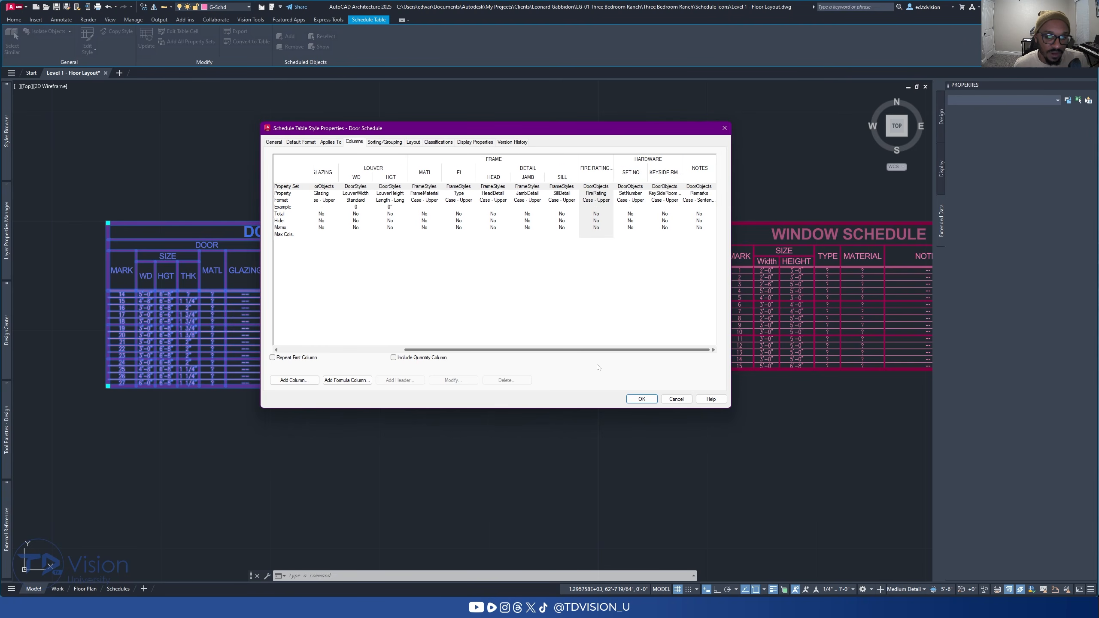
pyautogui.click(666, 173)
pyautogui.click(647, 159)
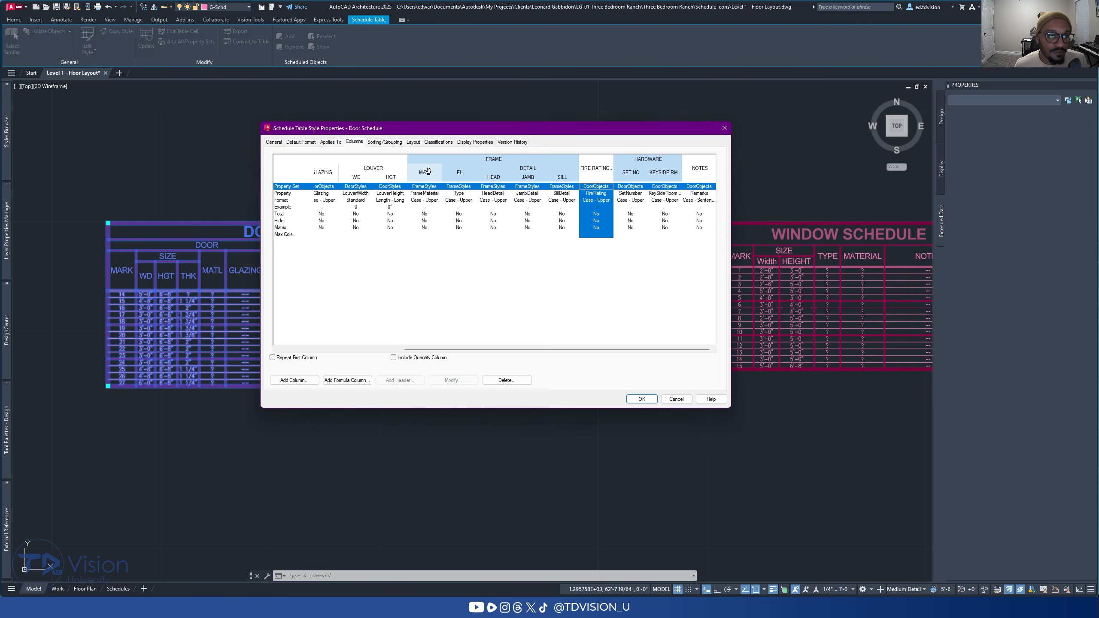
pyautogui.moveTo(500, 352); pyautogui.dragTo(401, 351)
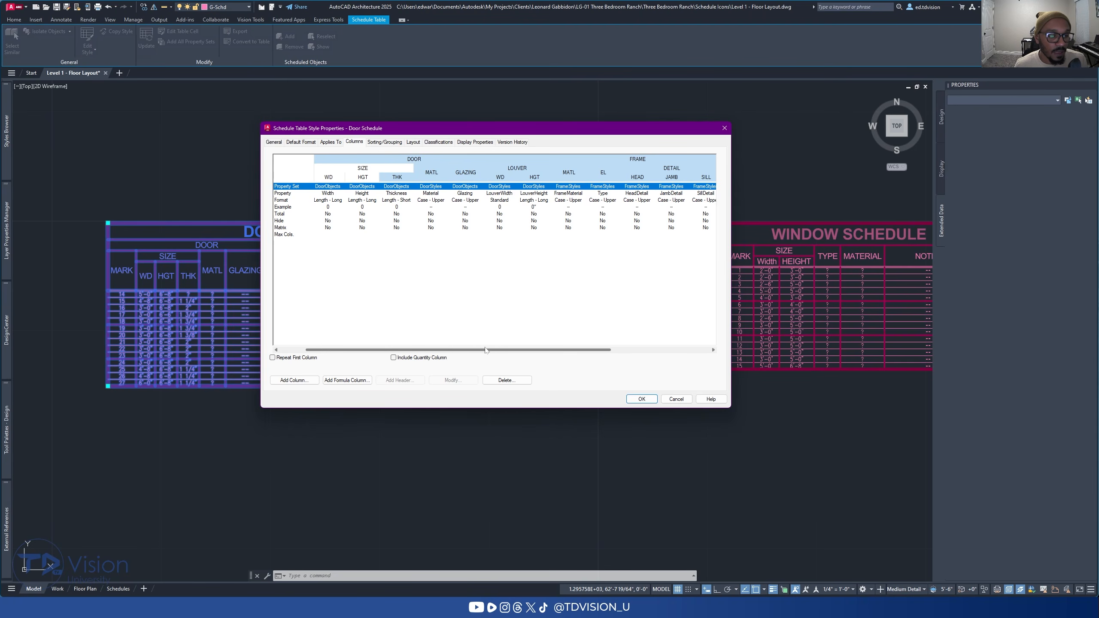
pyautogui.moveTo(482, 352); pyautogui.dragTo(511, 351)
pyautogui.click(509, 383)
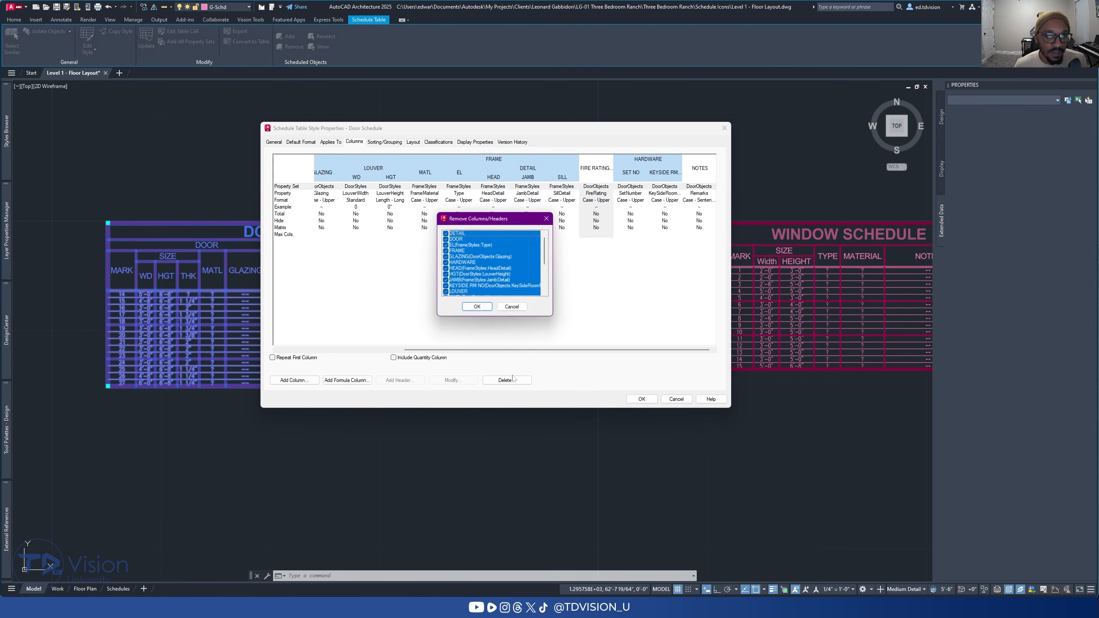
pyautogui.click(477, 309)
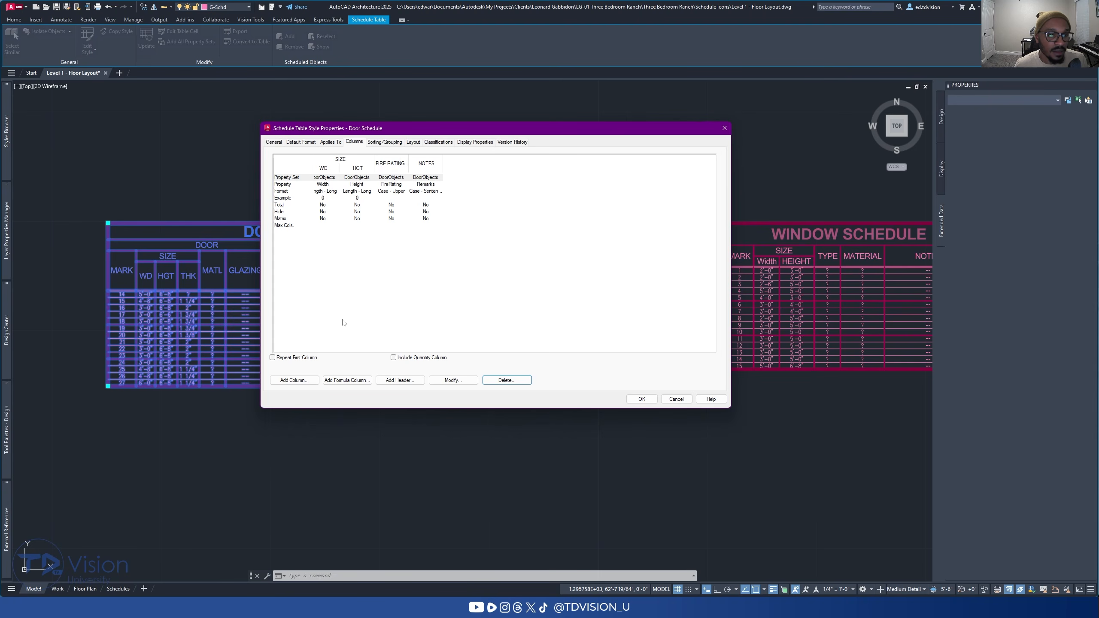
# Step: Choose the DoorObjects Style property for a new column inserted after the MARK column in the Door Schedule style
pyautogui.click(302, 380)
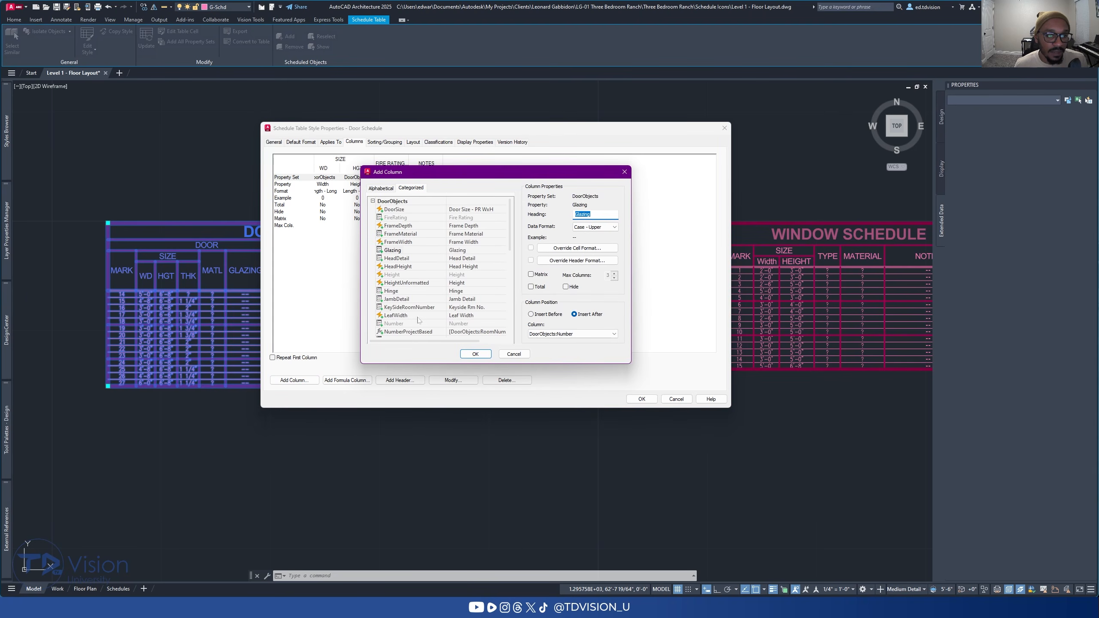
pyautogui.moveTo(511, 221); pyautogui.dragTo(511, 282)
pyautogui.scroll(10, 419, 320)
pyautogui.moveTo(513, 217); pyautogui.dragTo(515, 267)
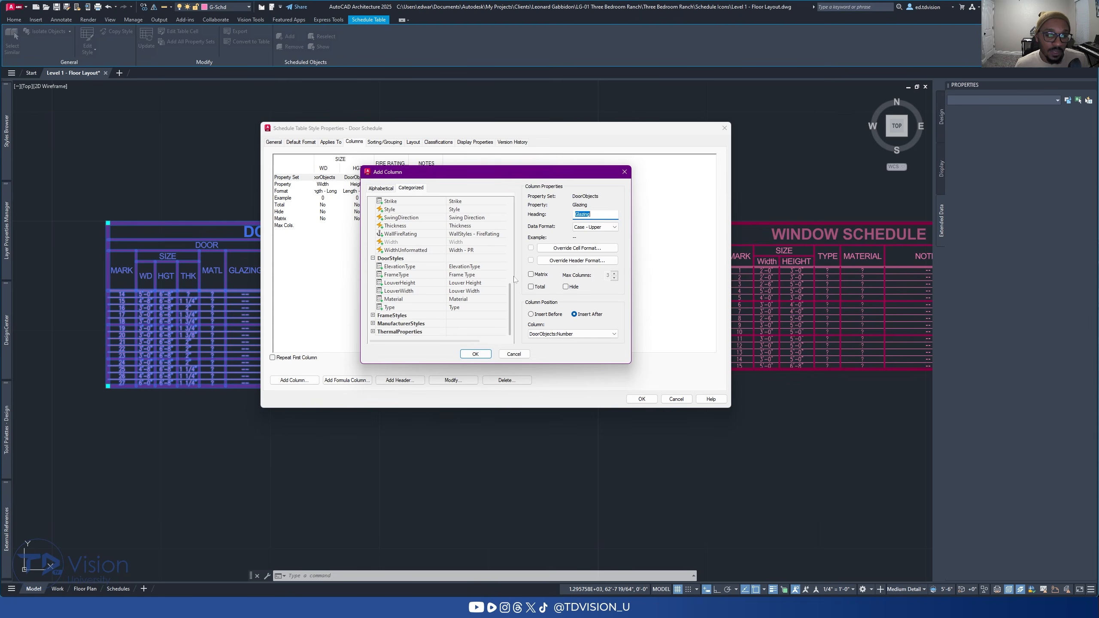
pyautogui.moveTo(513, 271); pyautogui.dragTo(515, 215)
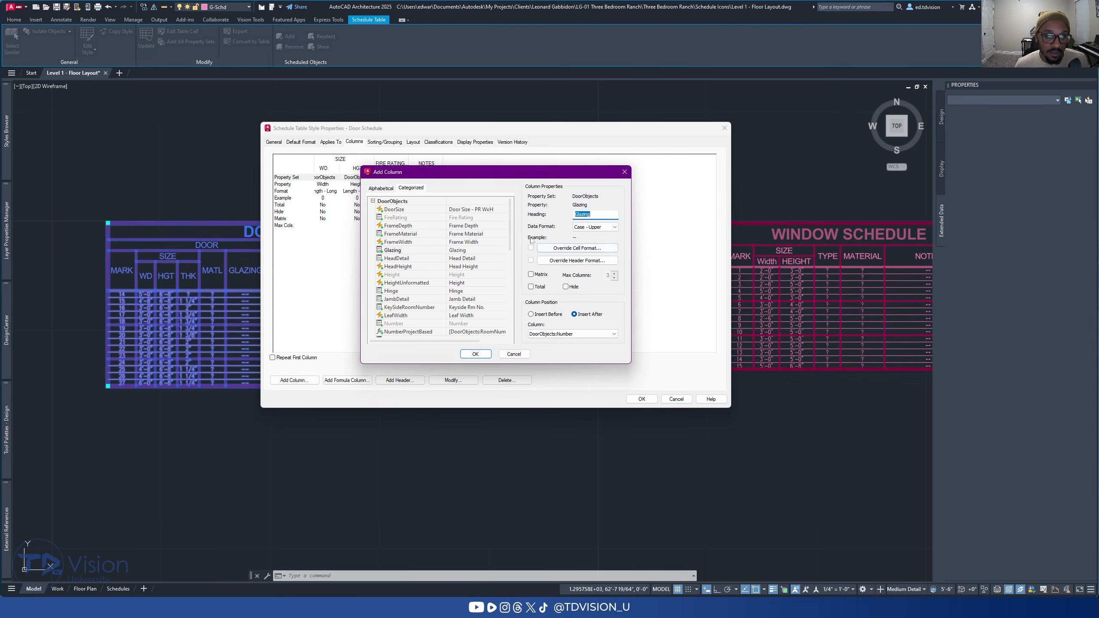
pyautogui.scroll(-5, 444, 299)
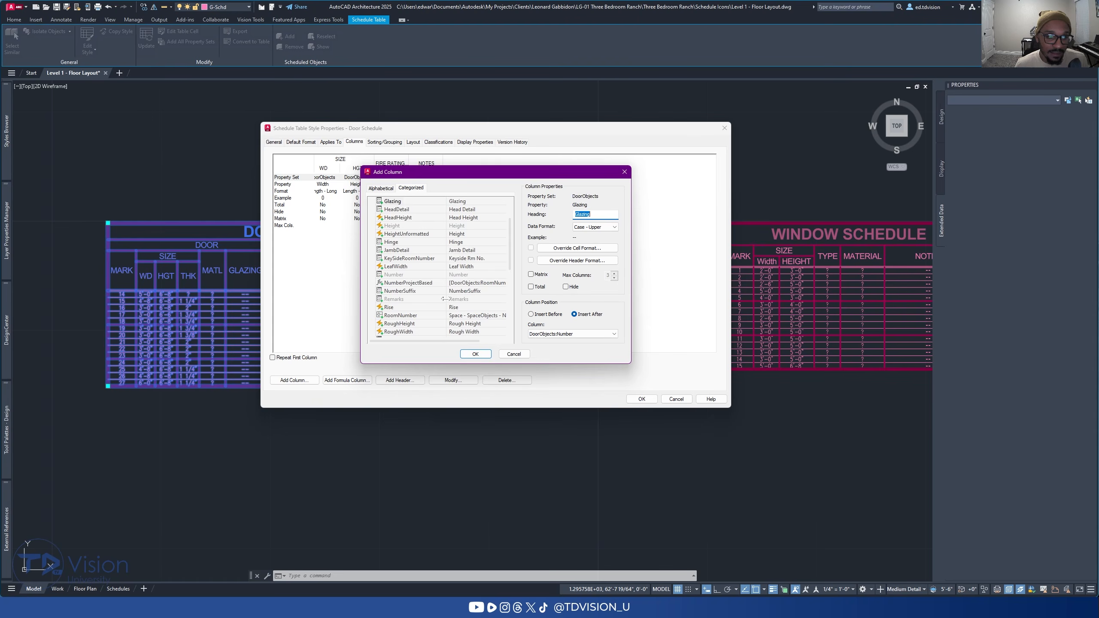
pyautogui.click(398, 300)
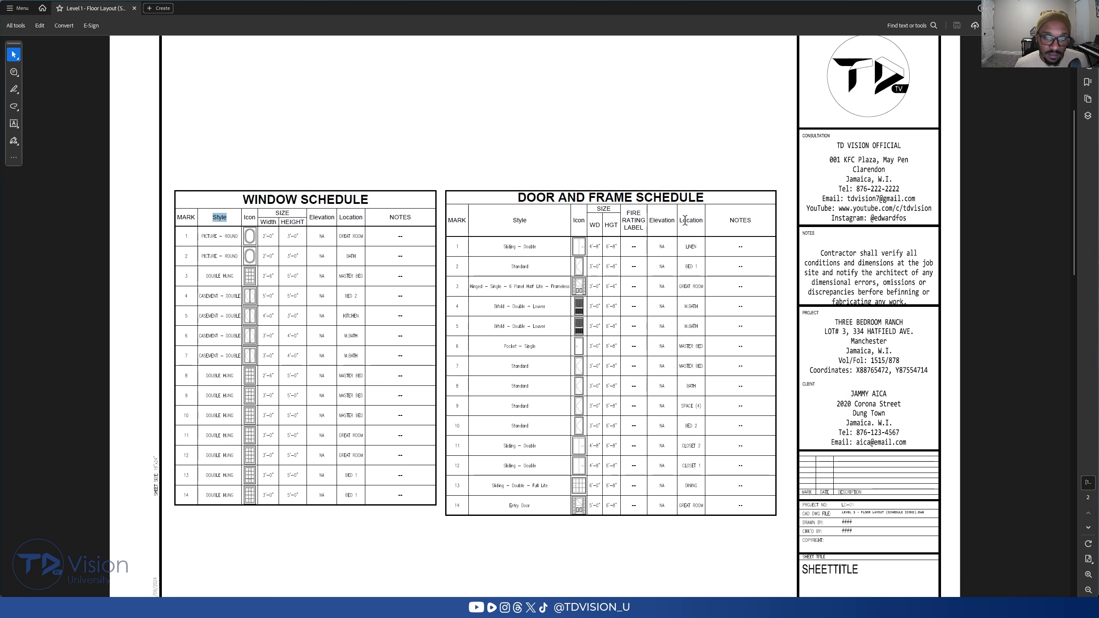
# Step: Check the Elevation and Location headings of the door and frame schedule in the reference PDF, and return to AutoCAD Architecture
pyautogui.moveTo(680, 221)
pyautogui.mouseDown()
pyautogui.moveTo(703, 221)
pyautogui.moveTo(651, 221)
pyautogui.moveTo(674, 224)
pyautogui.mouseUp()
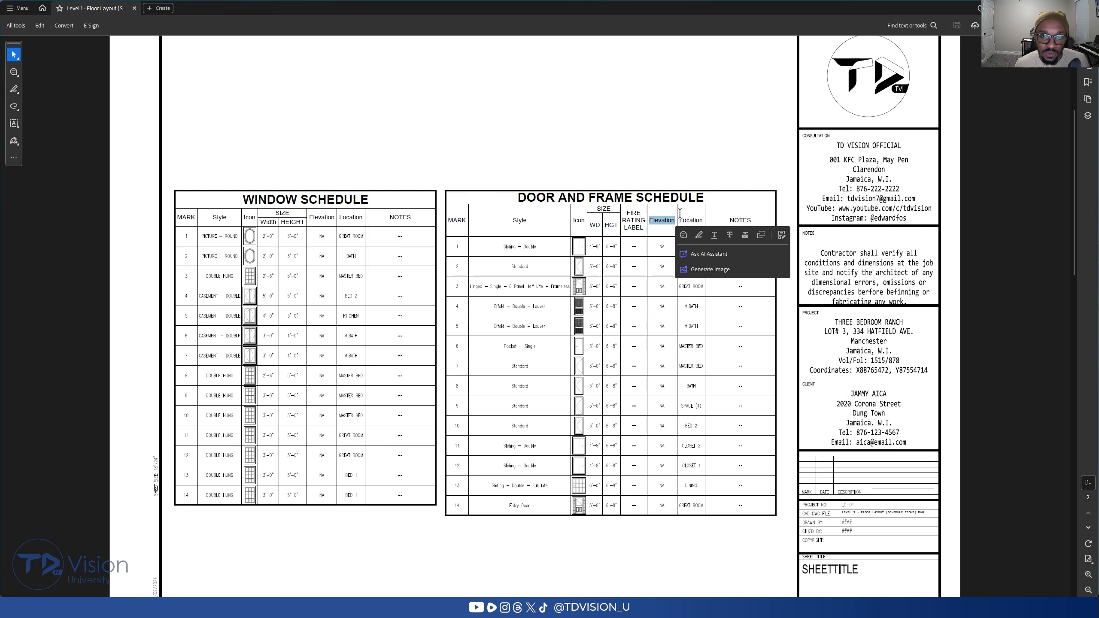
pyautogui.moveTo(680, 221); pyautogui.dragTo(697, 221)
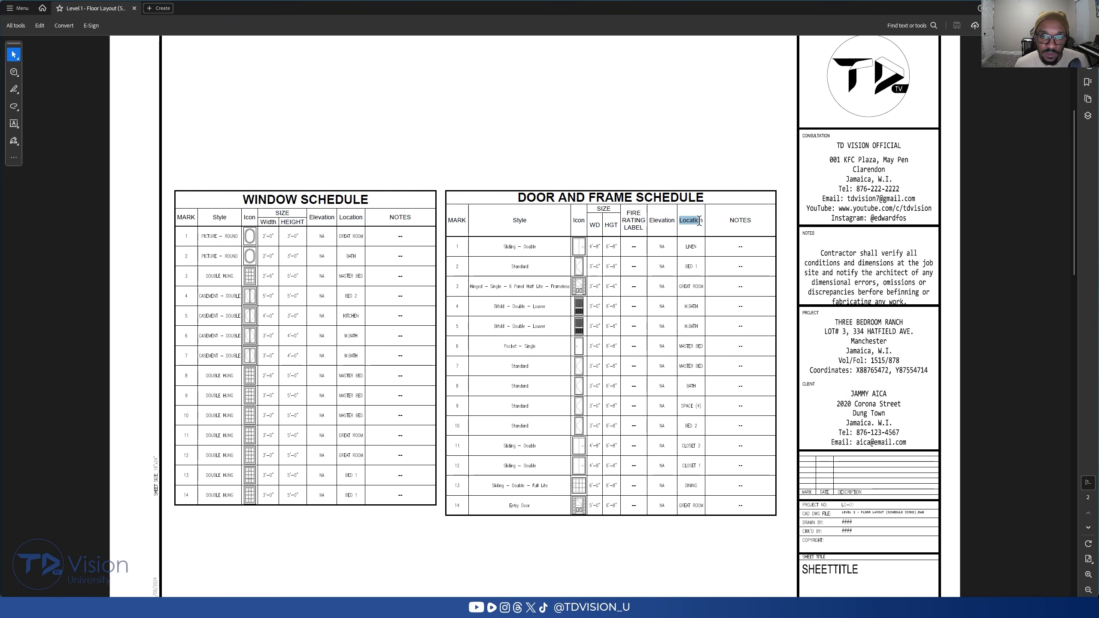
pyautogui.moveTo(703, 222); pyautogui.dragTo(704, 221)
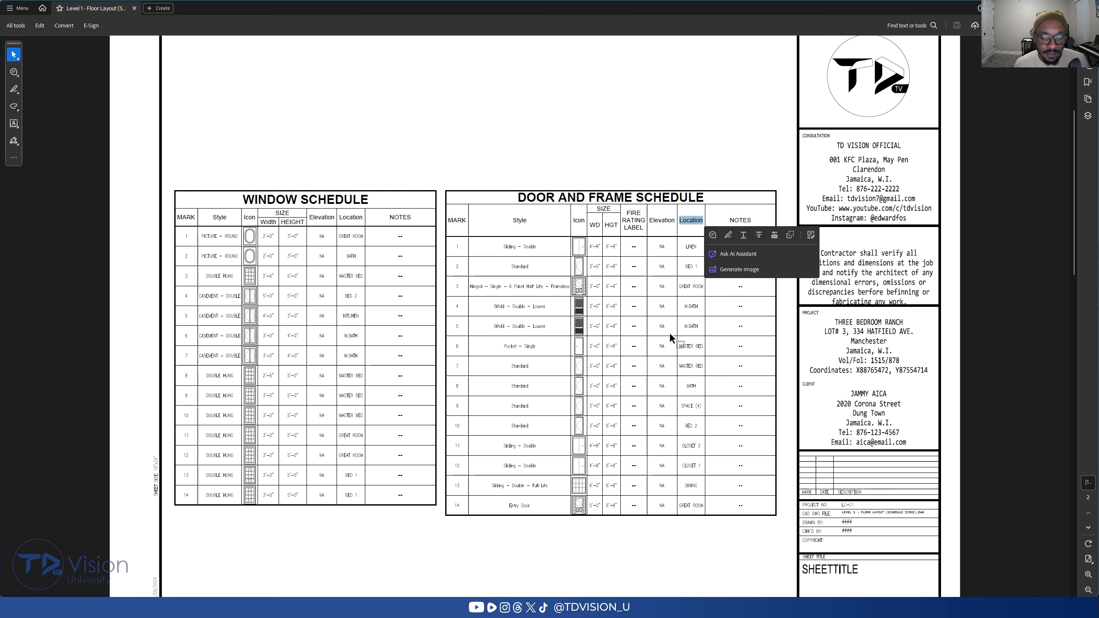
pyautogui.moveTo(852, 611)
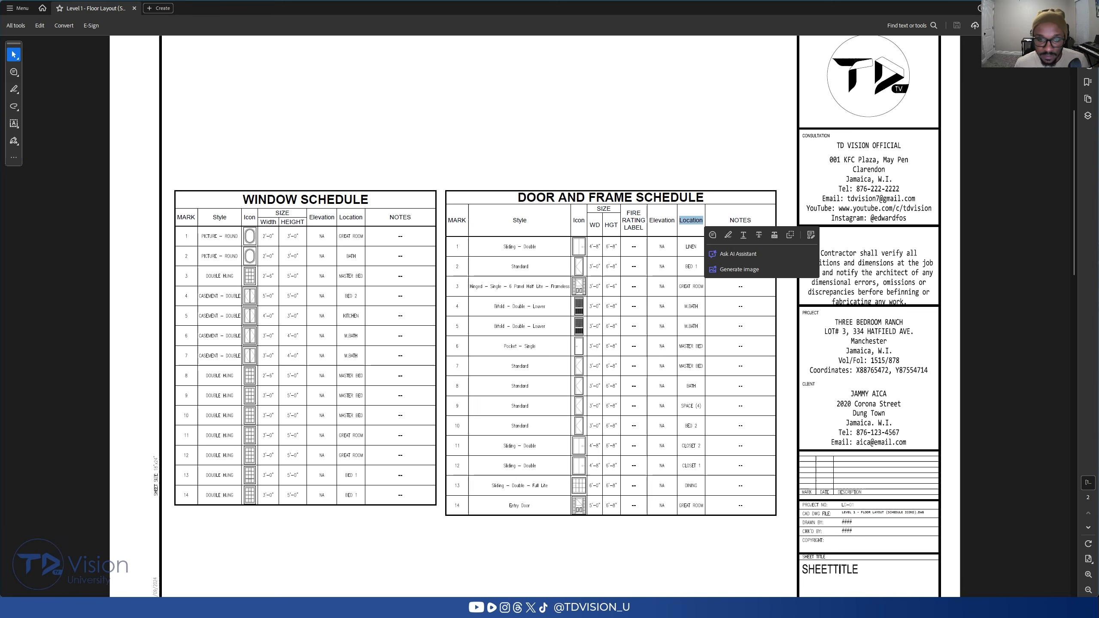
pyautogui.click(852, 570)
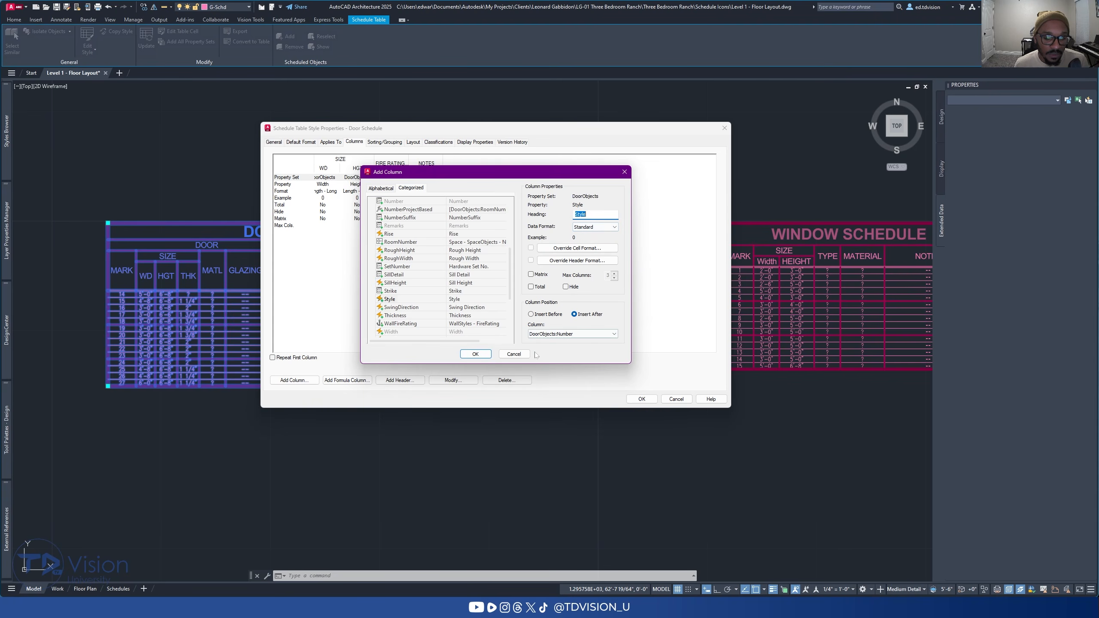
# Step: Confirm the new Style column and refresh the Door Schedule column layout so it shows from the MARK column onward
pyautogui.click(480, 355)
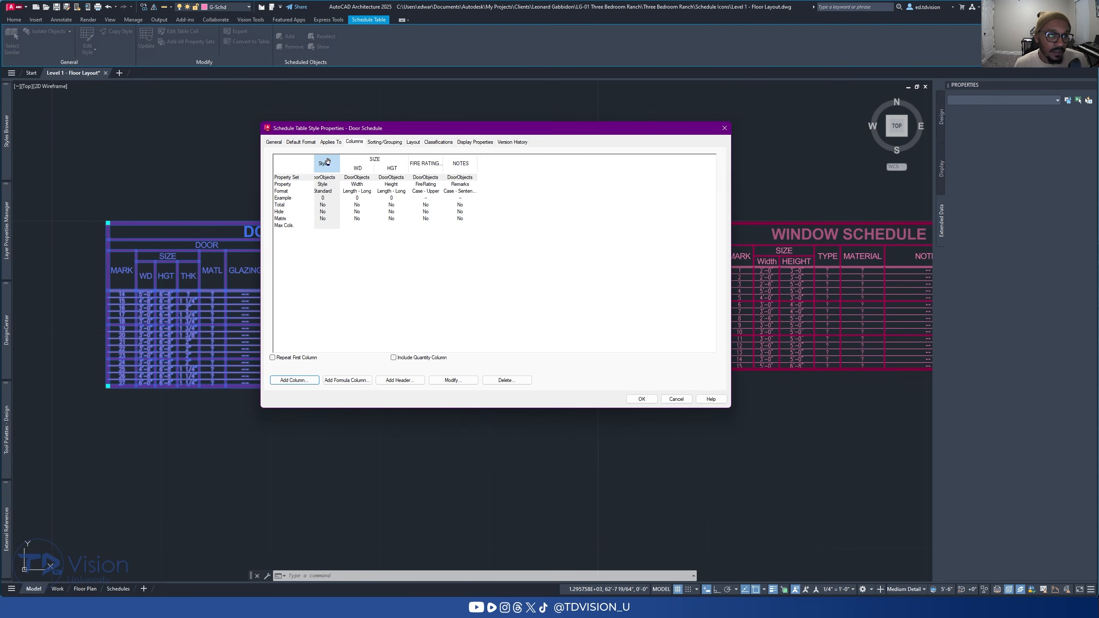
pyautogui.click(347, 241)
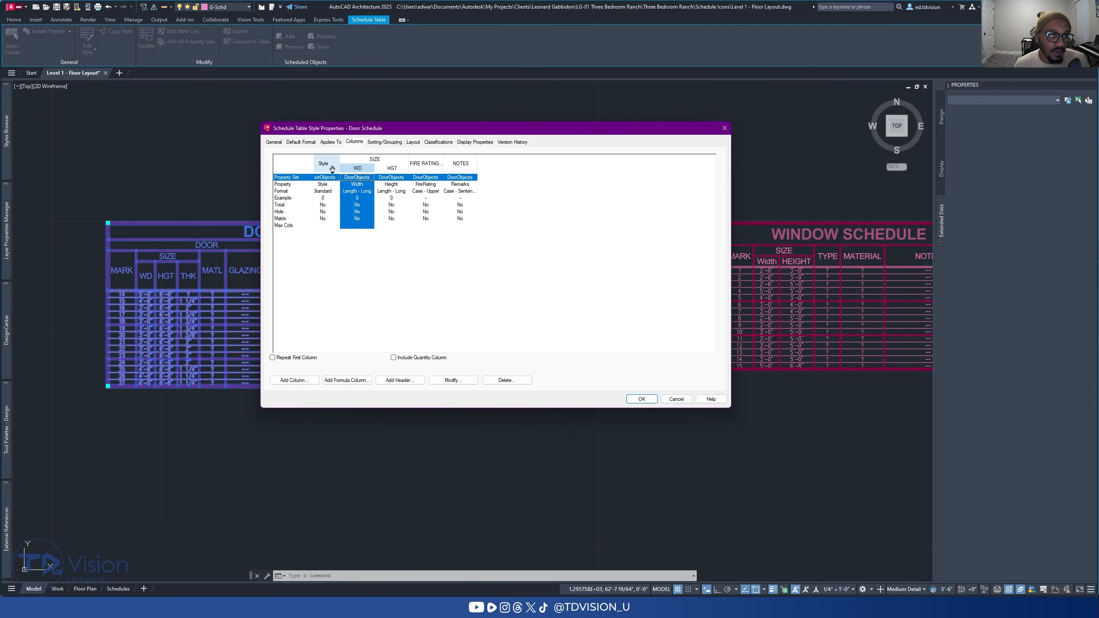
pyautogui.click(419, 340)
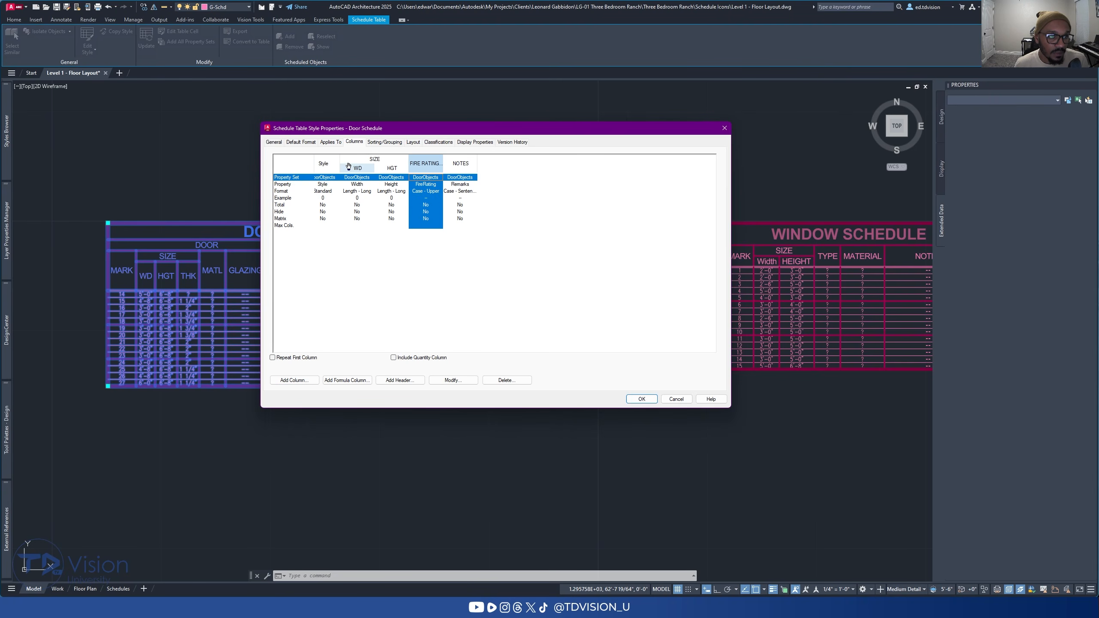
pyautogui.click(332, 163)
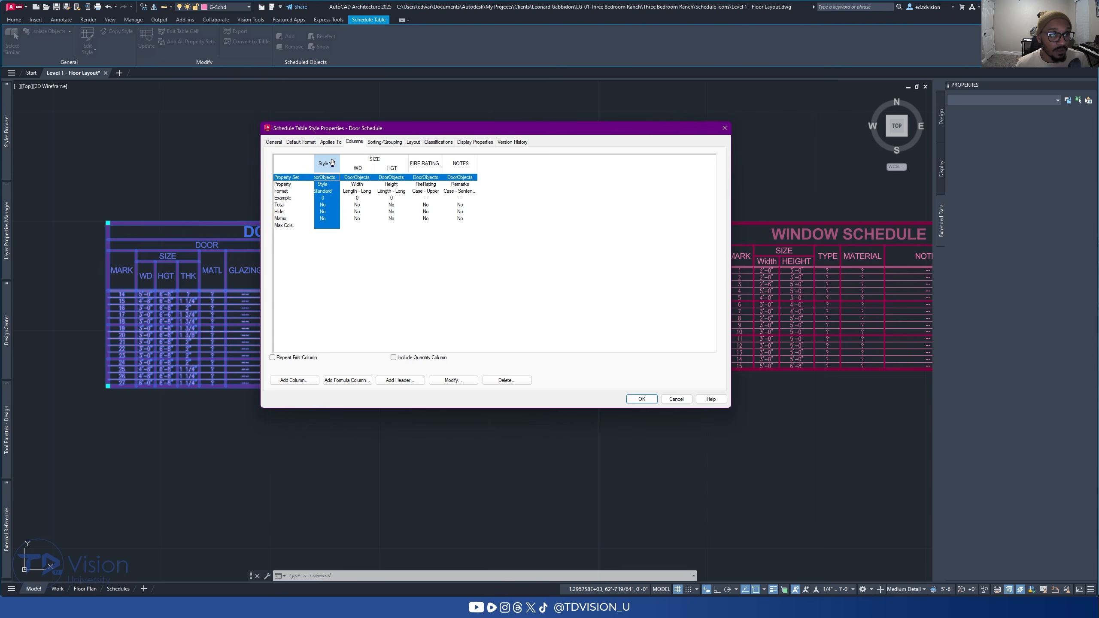
pyautogui.click(331, 142)
pyautogui.click(354, 142)
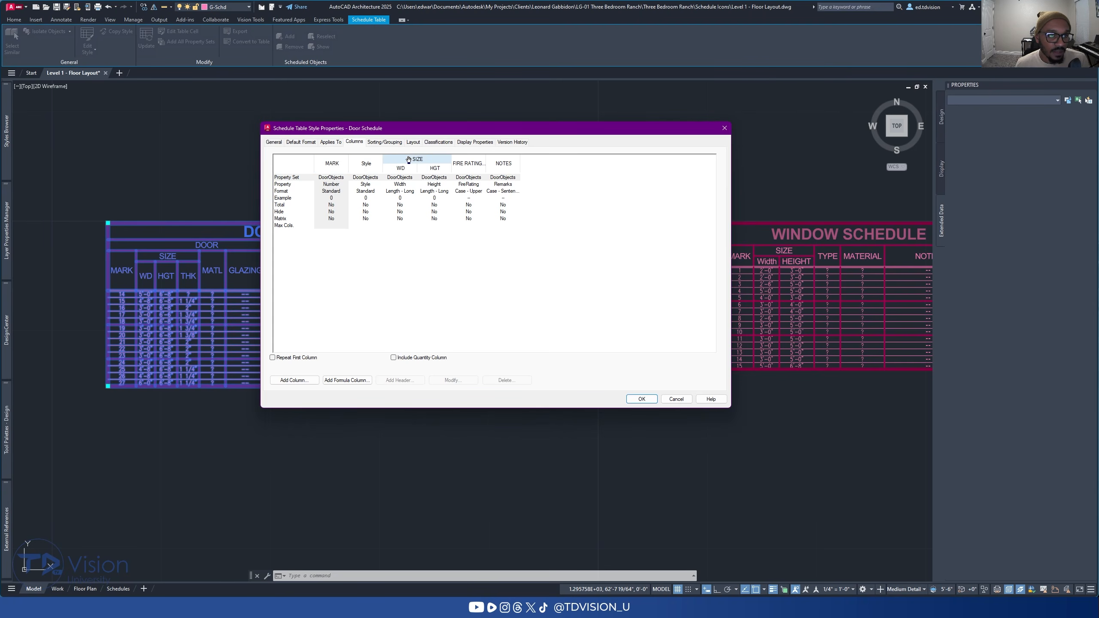
# Step: Look through the available properties for a column after FIRE RATING, comparing them with the Location heading in the reference PDF
pyautogui.click(482, 166)
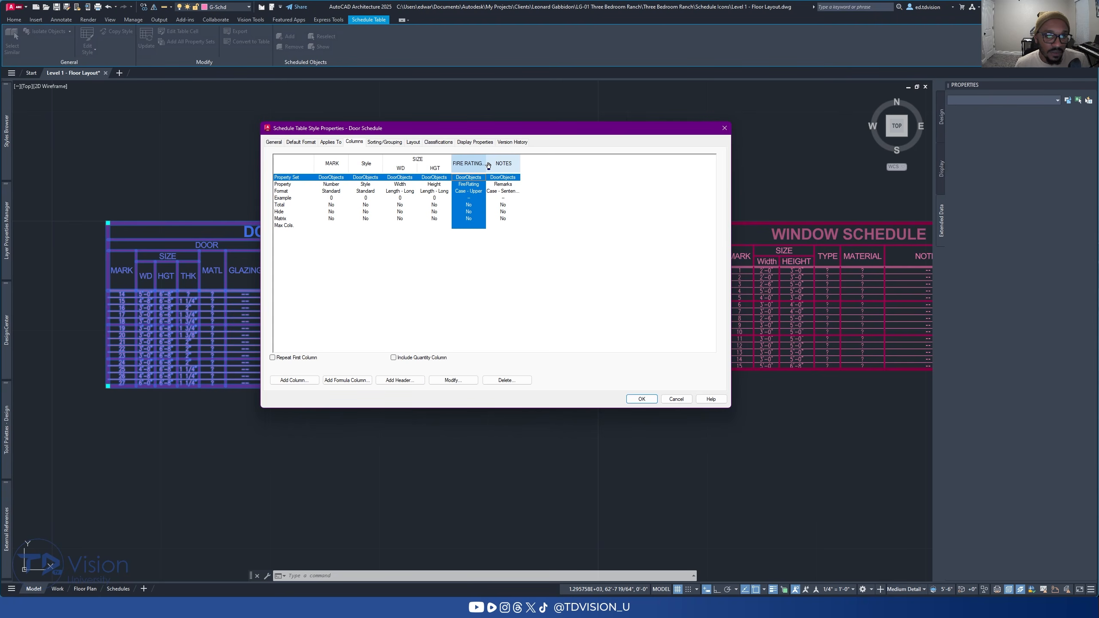
pyautogui.click(303, 381)
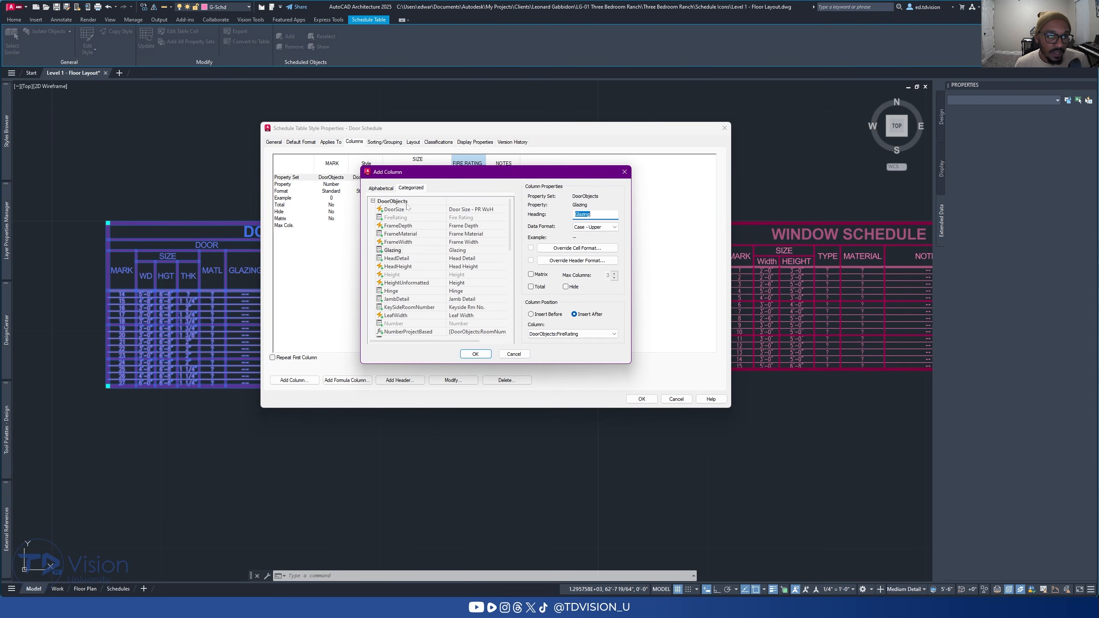
pyautogui.moveTo(510, 225)
pyautogui.mouseDown()
pyautogui.moveTo(511, 295)
pyautogui.moveTo(515, 207)
pyautogui.mouseUp()
pyautogui.click(386, 189)
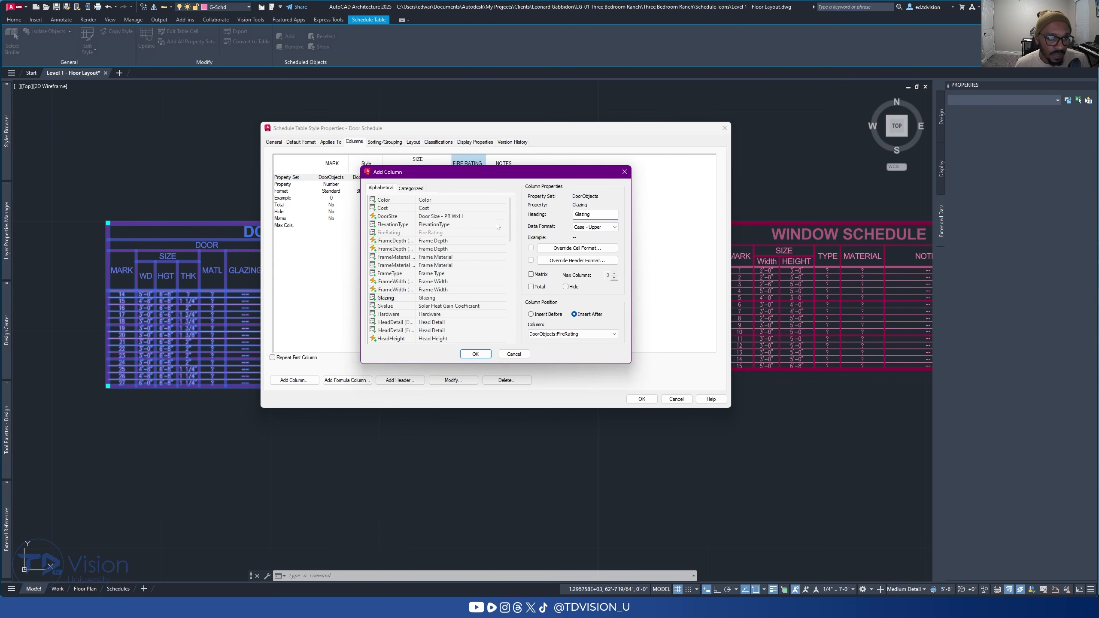
pyautogui.moveTo(510, 220)
pyautogui.mouseDown()
pyautogui.moveTo(515, 302)
pyautogui.moveTo(518, 204)
pyautogui.mouseUp()
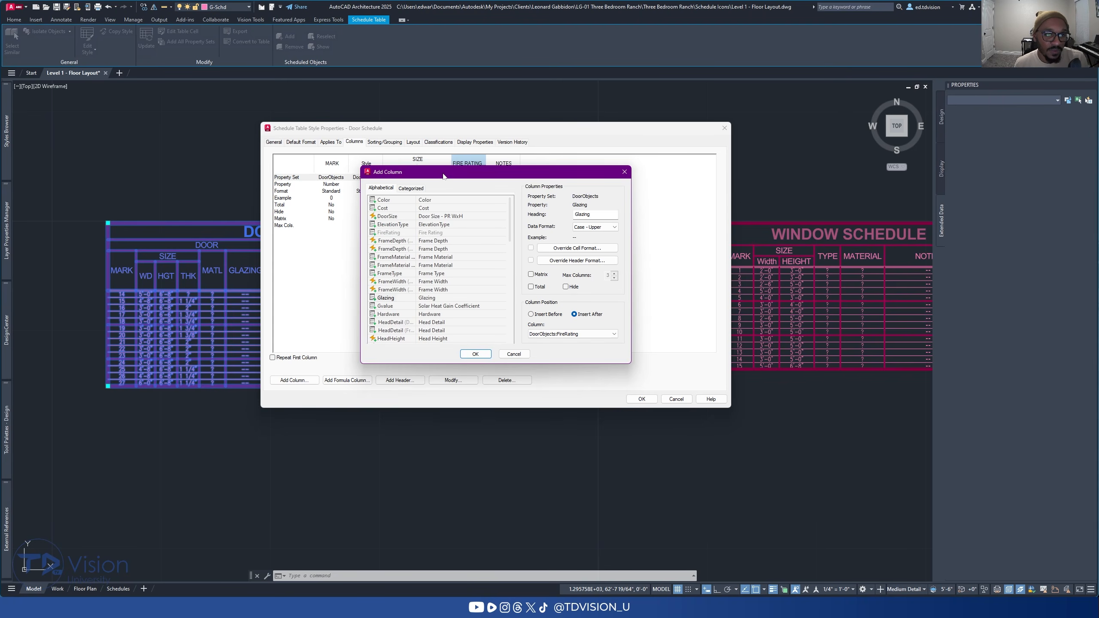
pyautogui.moveTo(443, 175); pyautogui.dragTo(496, 181)
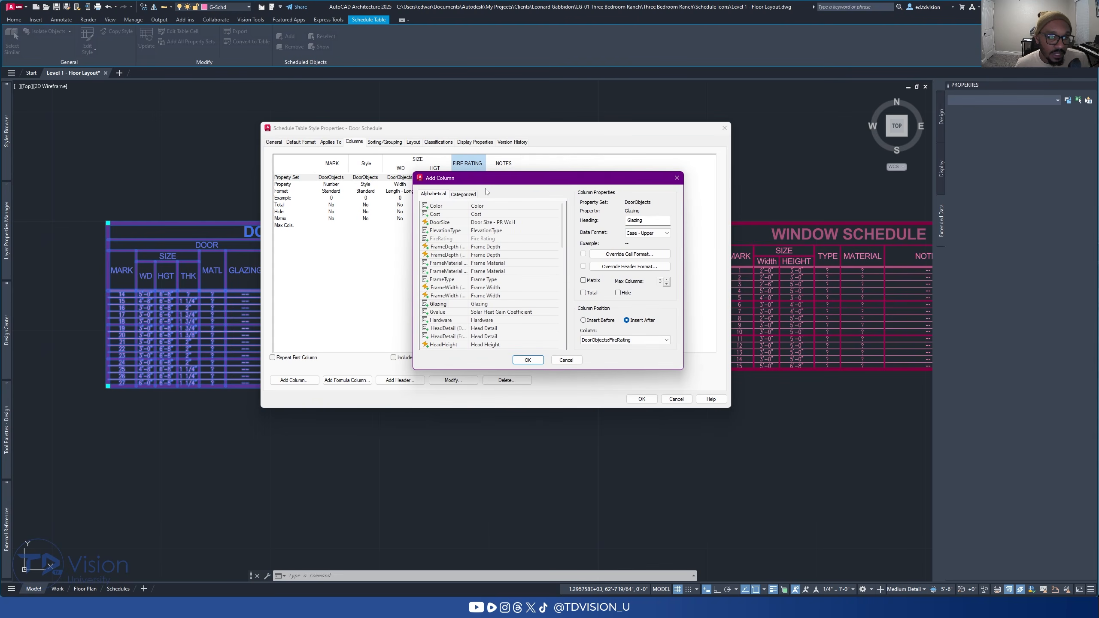
pyautogui.scroll(-6, 481, 249)
pyautogui.scroll(-4, 481, 250)
pyautogui.scroll(4, 509, 211)
pyautogui.moveTo(519, 182); pyautogui.dragTo(544, 212)
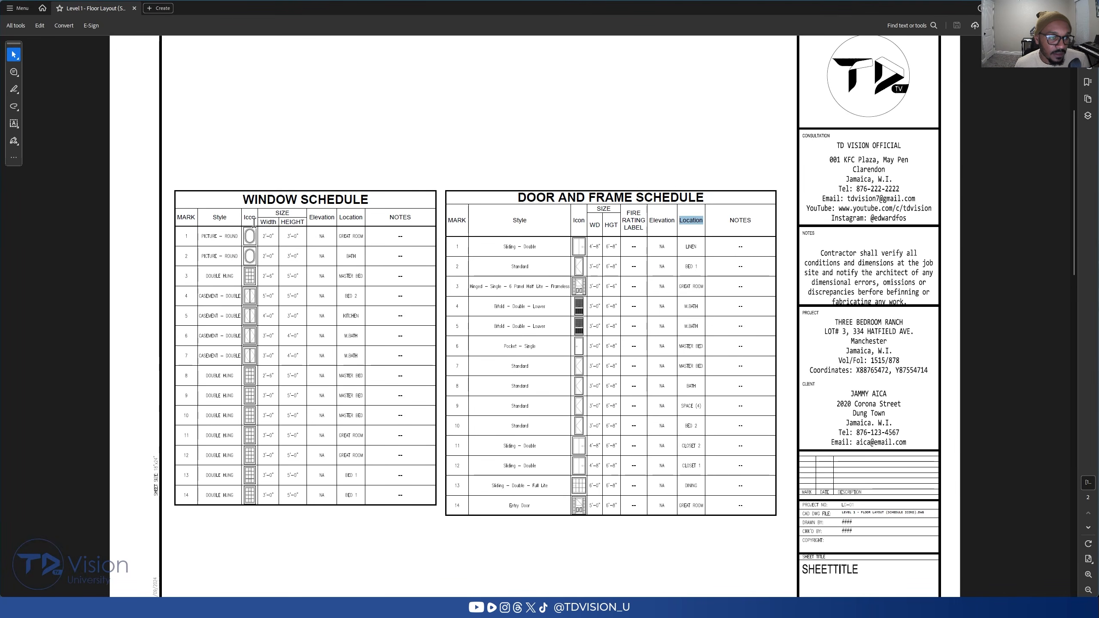
pyautogui.click(343, 217)
pyautogui.moveTo(340, 217); pyautogui.dragTo(363, 217)
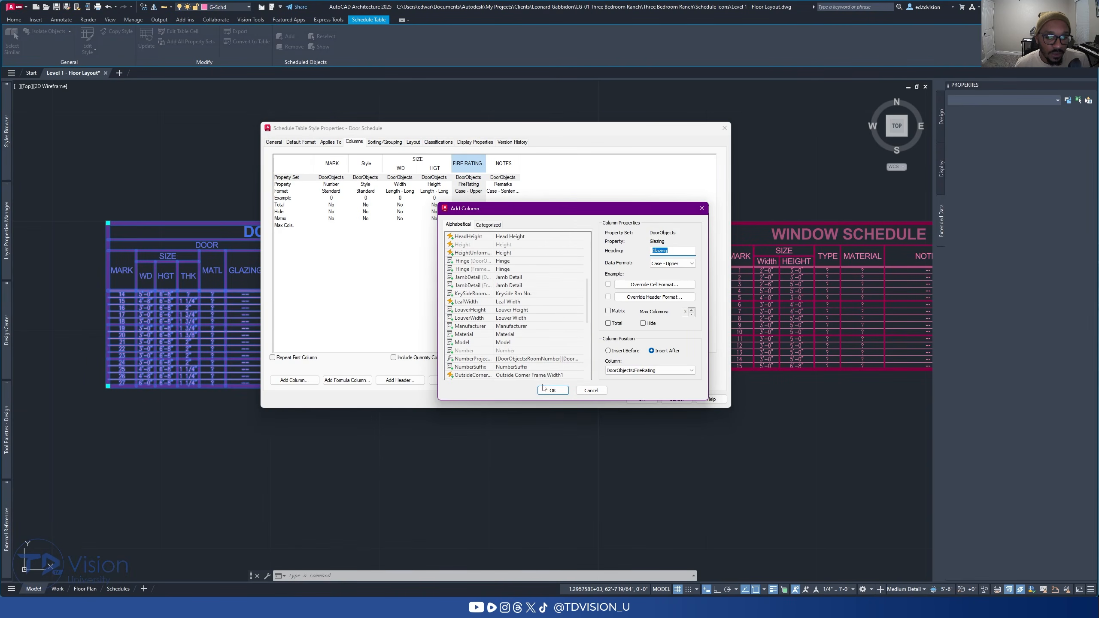
pyautogui.click(594, 392)
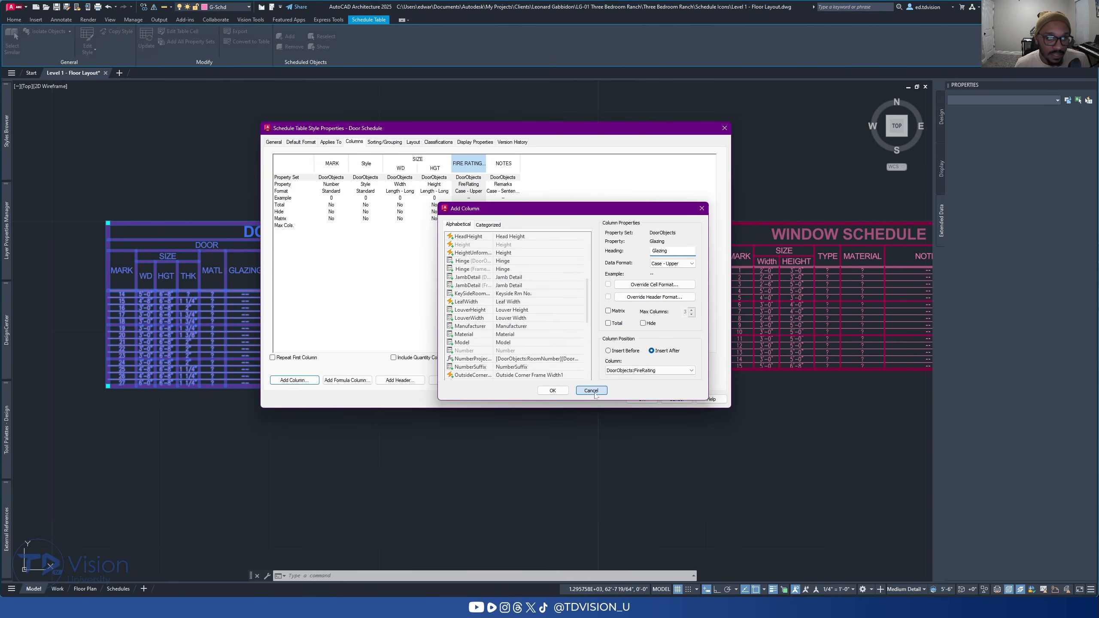
# Step: Apply the Door Schedule style changes to the table and deselect it
pyautogui.click(642, 398)
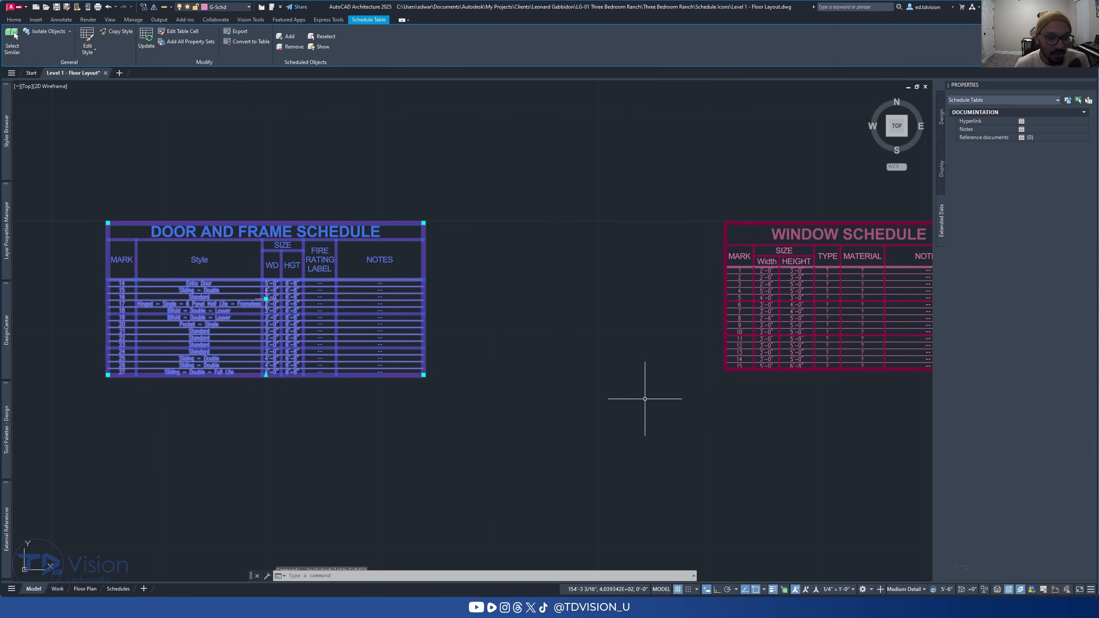
pyautogui.moveTo(258, 304); pyautogui.dragTo(305, 280, button='middle')
pyautogui.scroll(2, 214, 258)
pyautogui.moveTo(214, 258)
pyautogui.mouseDown(button='middle')
pyautogui.moveTo(241, 289)
pyautogui.moveTo(254, 274)
pyautogui.mouseUp(button='middle')
pyautogui.press('Escape')
pyautogui.press('Escape')
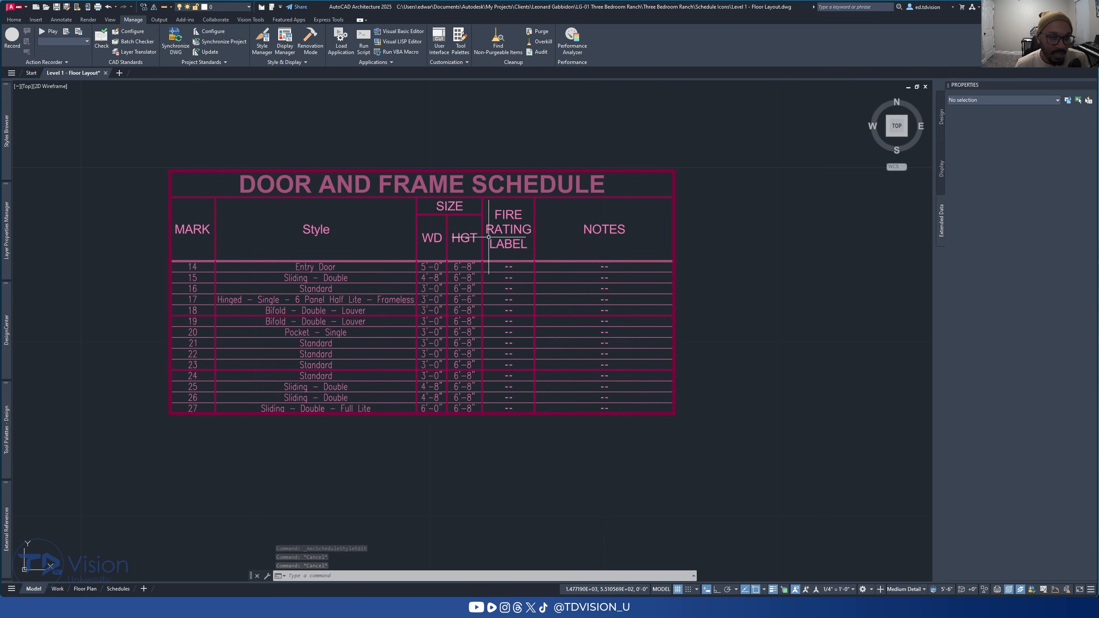
# Step: Select the window schedule table and open the column settings of its style
pyautogui.scroll(-4, 604, 242)
pyautogui.moveTo(713, 271); pyautogui.dragTo(313, 238, button='middle')
pyautogui.scroll(4, 398, 228)
pyautogui.click(528, 240)
pyautogui.click(633, 230)
pyautogui.moveTo(633, 231); pyautogui.dragTo(473, 288, button='middle')
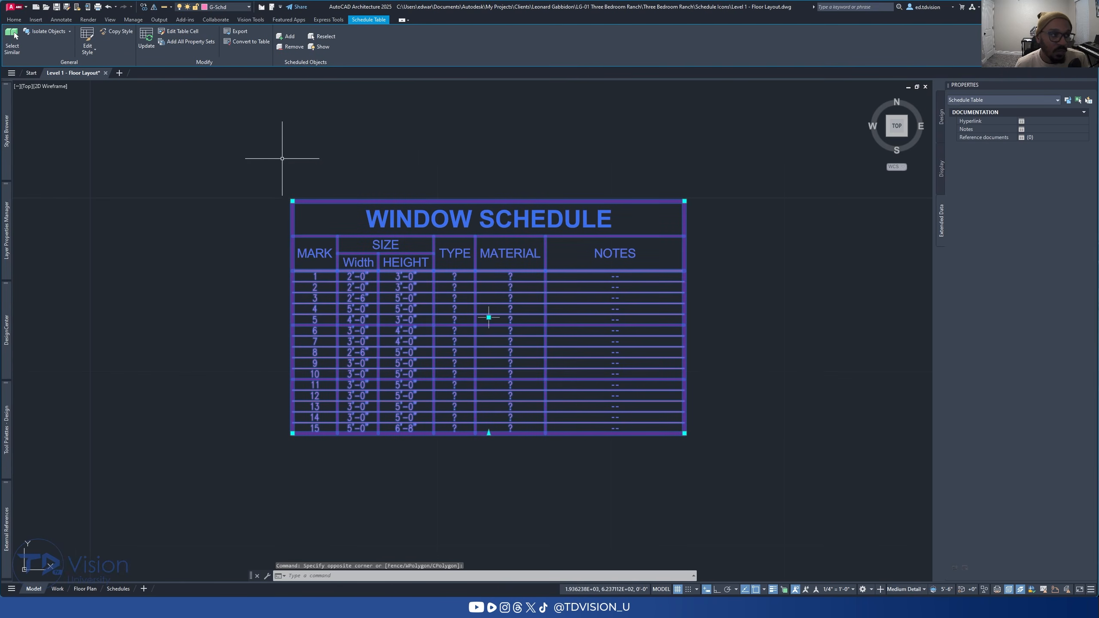
pyautogui.click(88, 36)
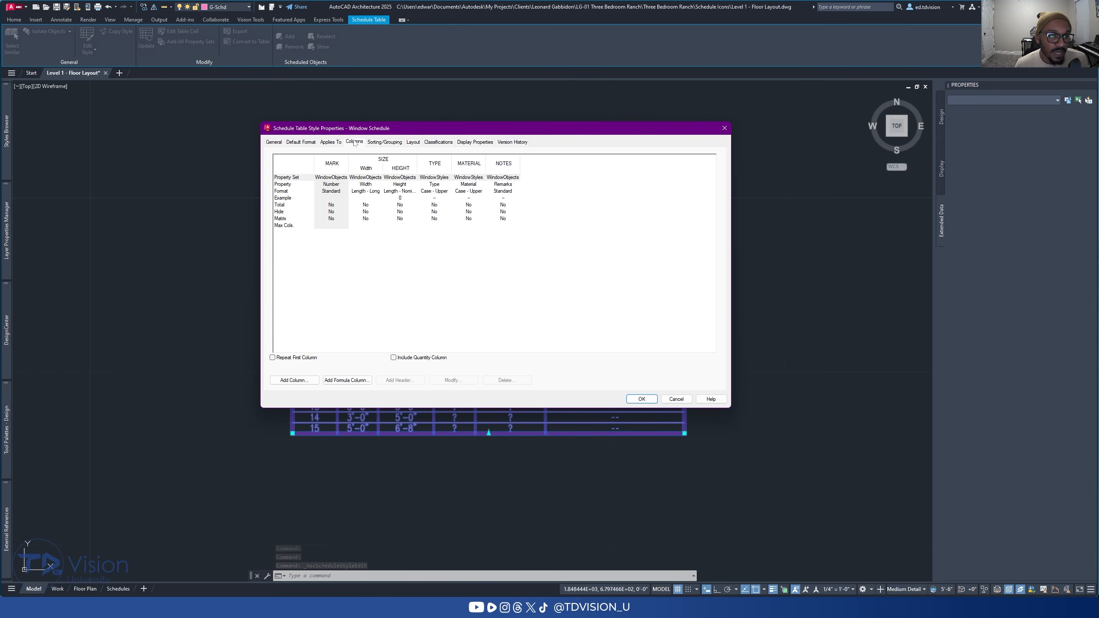
# Step: Delete the TYPE and MATERIAL columns from the Window Schedule style
pyautogui.click(433, 167)
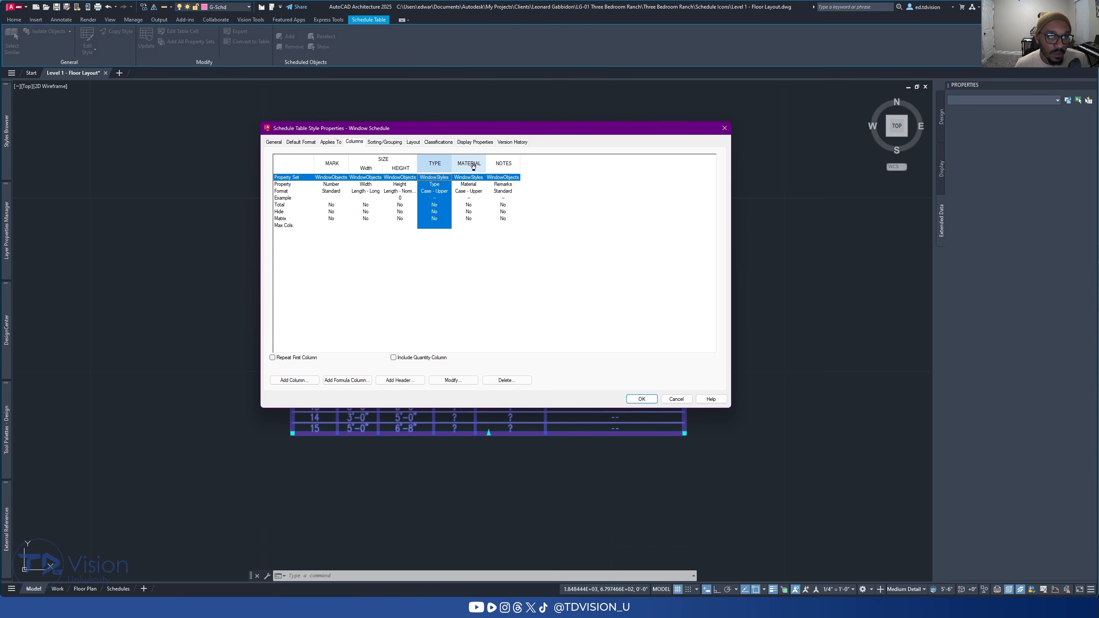
pyautogui.click(501, 381)
pyautogui.click(480, 310)
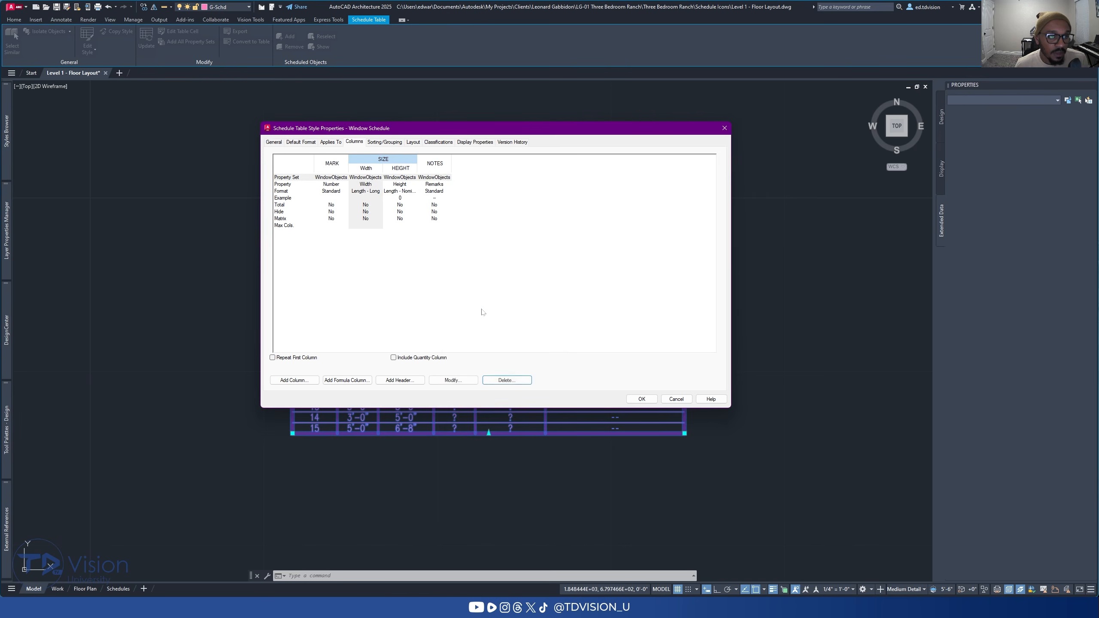
# Step: Add a Style column from the WindowObjects properties after the MARK column and apply the Window Schedule style changes
pyautogui.click(338, 163)
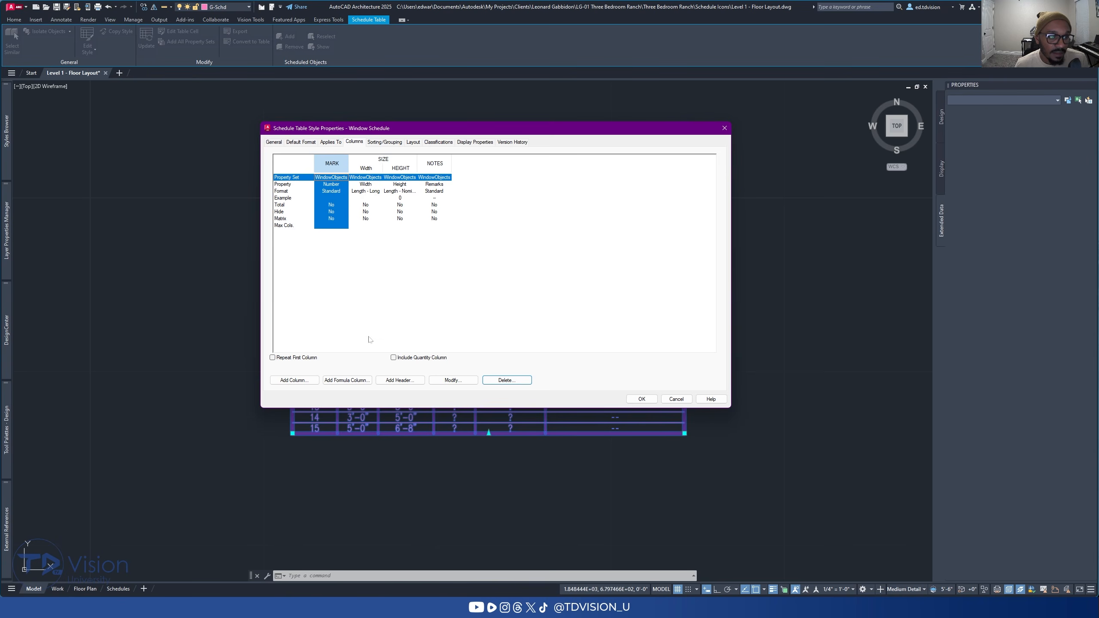
pyautogui.click(308, 381)
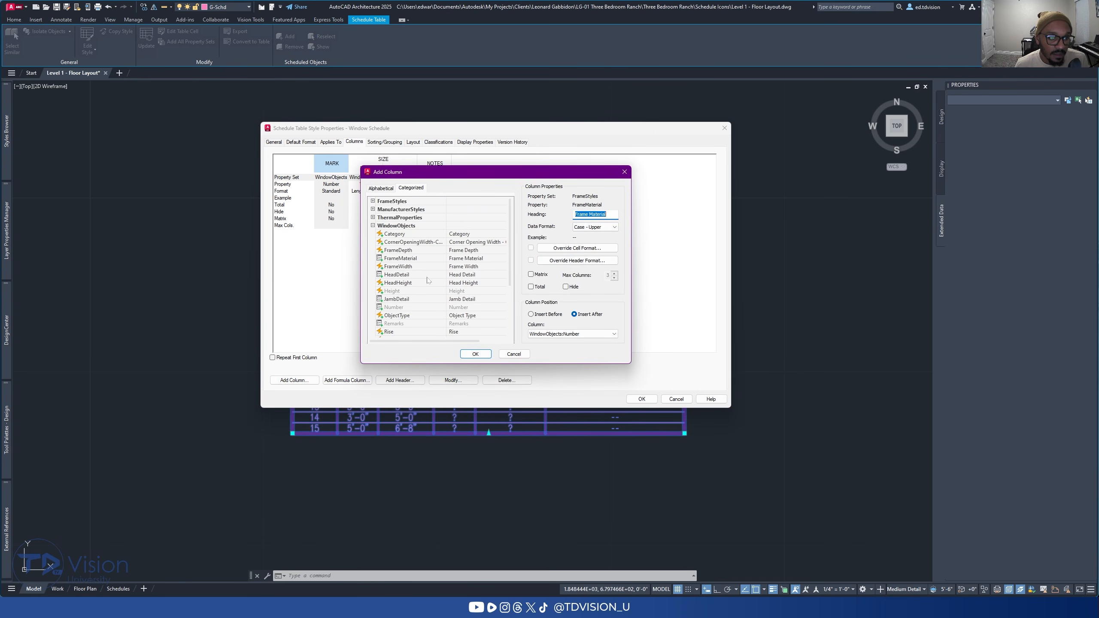
pyautogui.scroll(-3, 428, 280)
pyautogui.click(392, 306)
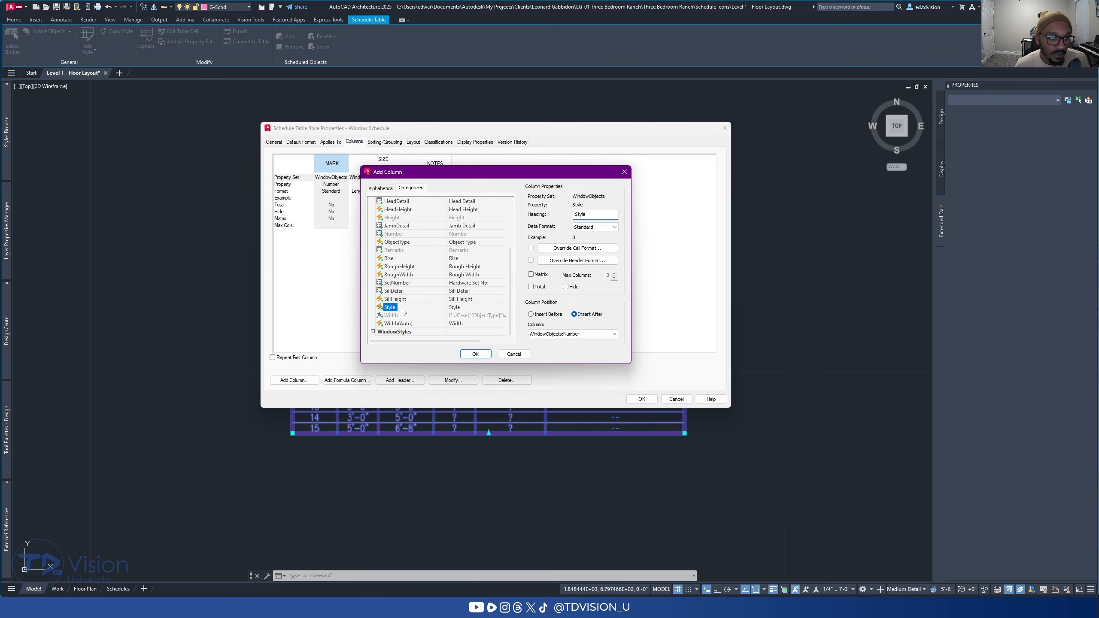
pyautogui.click(475, 354)
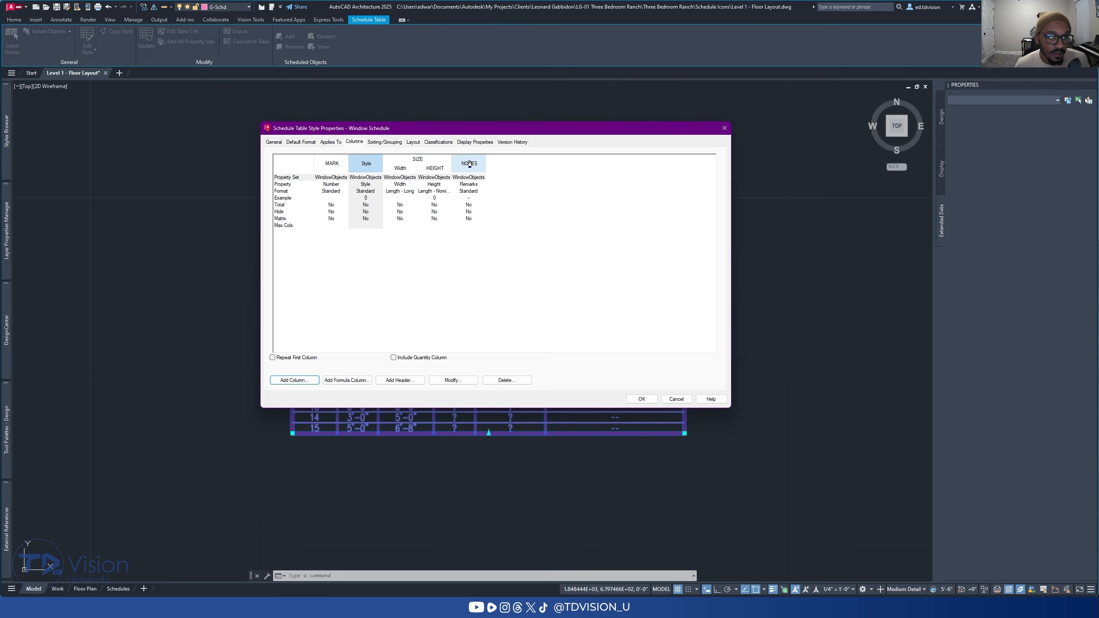
pyautogui.moveTo(400, 129); pyautogui.dragTo(372, 121)
pyautogui.click(605, 389)
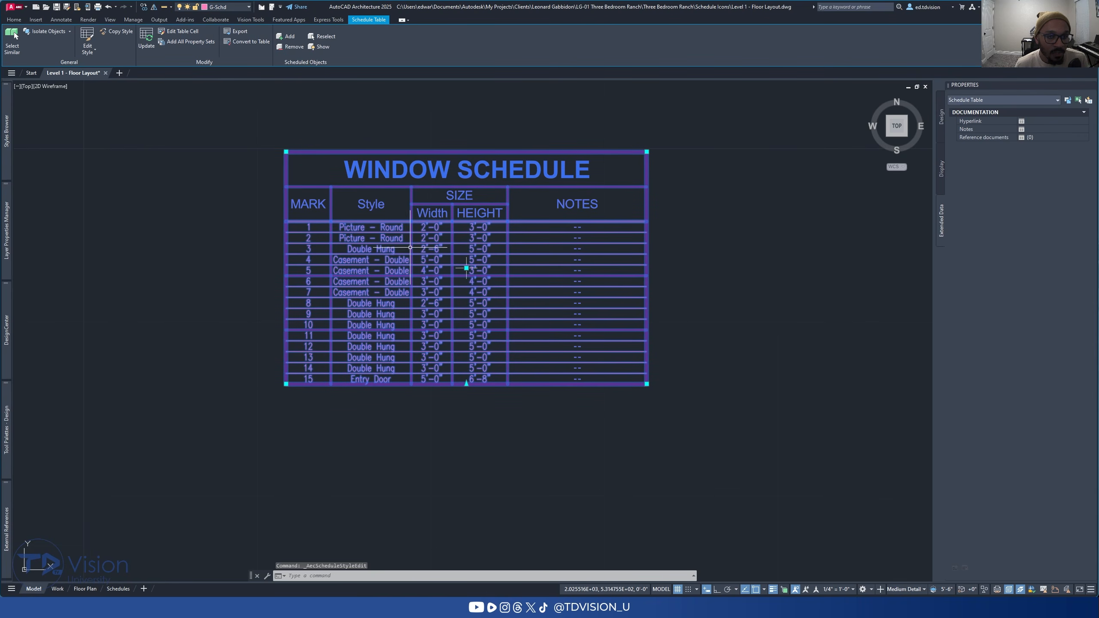
# Step: Review the columns and rows of the door and frame schedule table
pyautogui.scroll(-6, 449, 240)
pyautogui.scroll(2, 287, 250)
pyautogui.moveTo(260, 246); pyautogui.dragTo(415, 258, button='middle')
pyautogui.scroll(5, 415, 257)
pyautogui.scroll(-3, 323, 254)
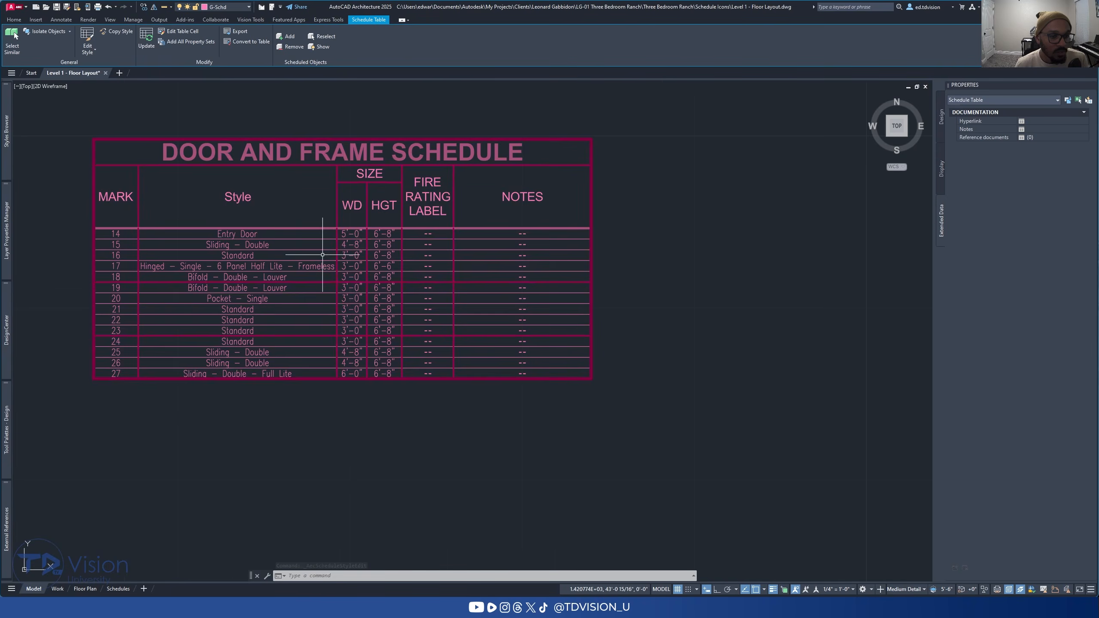
# Step: Look over the door and window schedule tables and the adjacent floor plan, and clear the window schedule selection
pyautogui.moveTo(691, 280); pyautogui.dragTo(736, 281, button='middle')
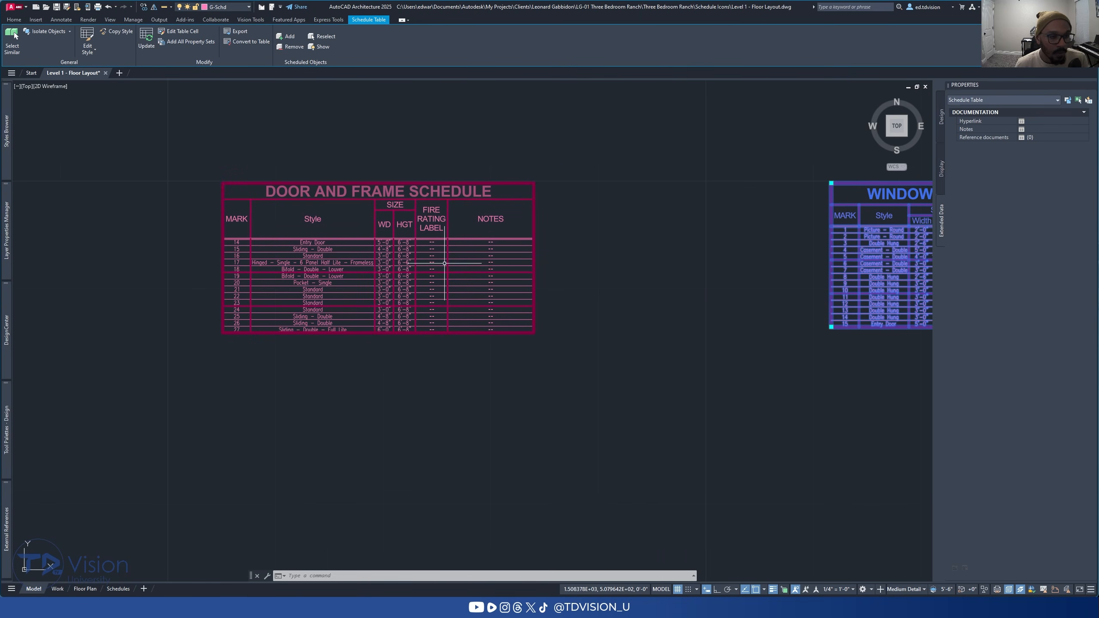
pyautogui.scroll(-2, 474, 273)
pyautogui.moveTo(473, 272); pyautogui.dragTo(694, 272, button='middle')
pyautogui.moveTo(367, 267); pyautogui.dragTo(226, 262, button='middle')
pyautogui.moveTo(762, 278); pyautogui.dragTo(729, 284, button='middle')
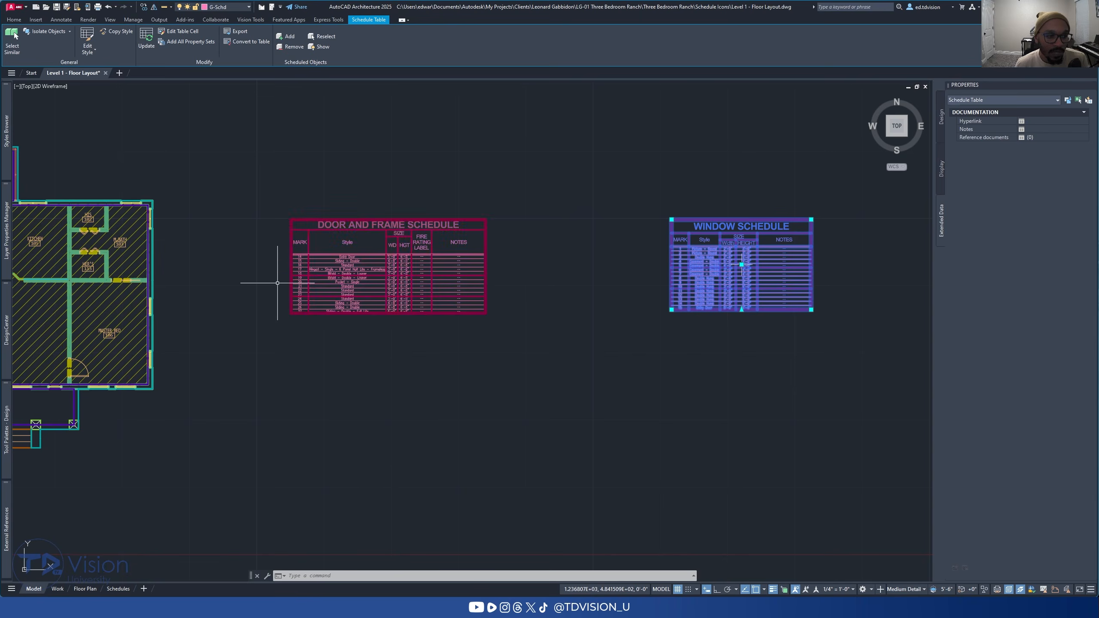
pyautogui.moveTo(277, 283); pyautogui.dragTo(487, 285, button='middle')
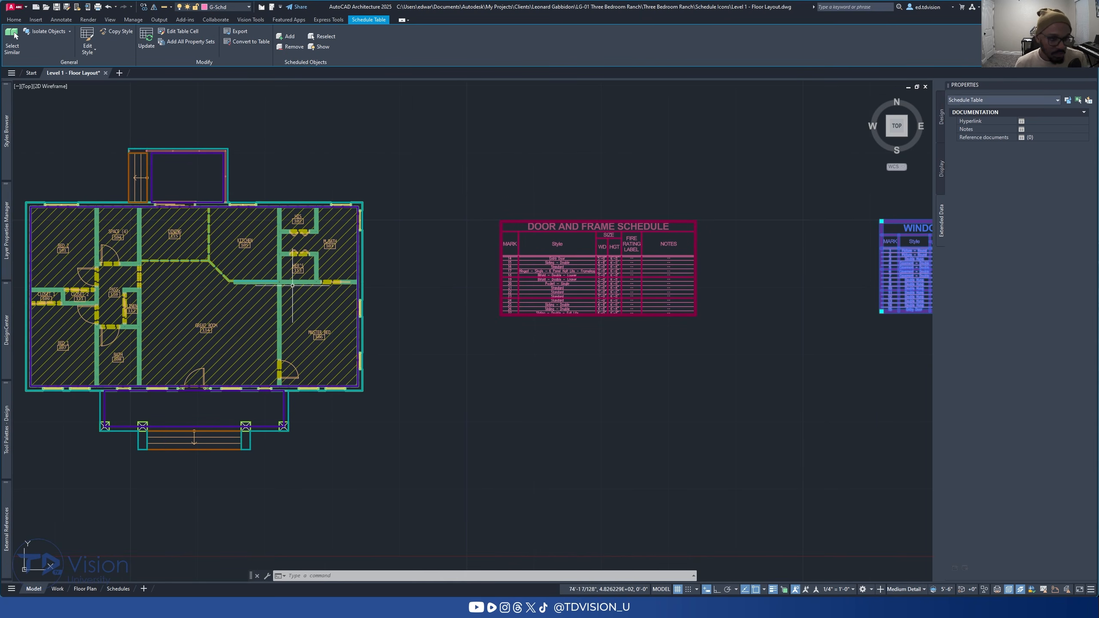
pyautogui.moveTo(294, 286); pyautogui.dragTo(455, 286, button='middle')
pyautogui.press('Escape')
pyautogui.press('Escape')
pyautogui.press('Escape')
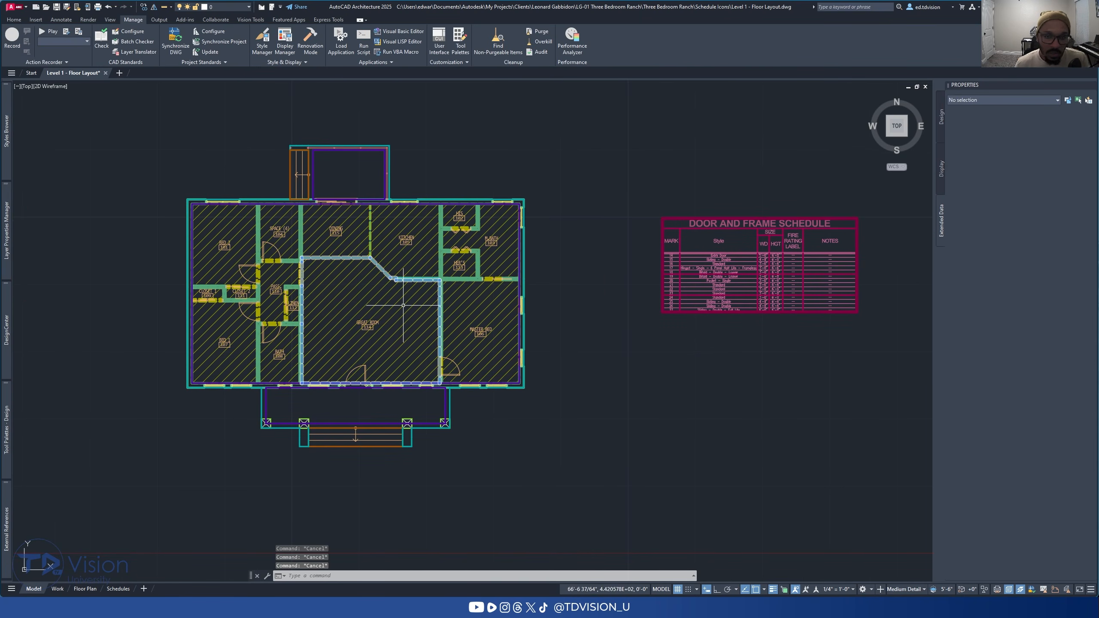
# Step: Inspect the SpaceObjects properties of the BED 2, DINING, KITCHEN and GREAT ROOM spaces one after another
pyautogui.moveTo(148, 233); pyautogui.dragTo(189, 233, button='middle')
pyautogui.scroll(2, 309, 250)
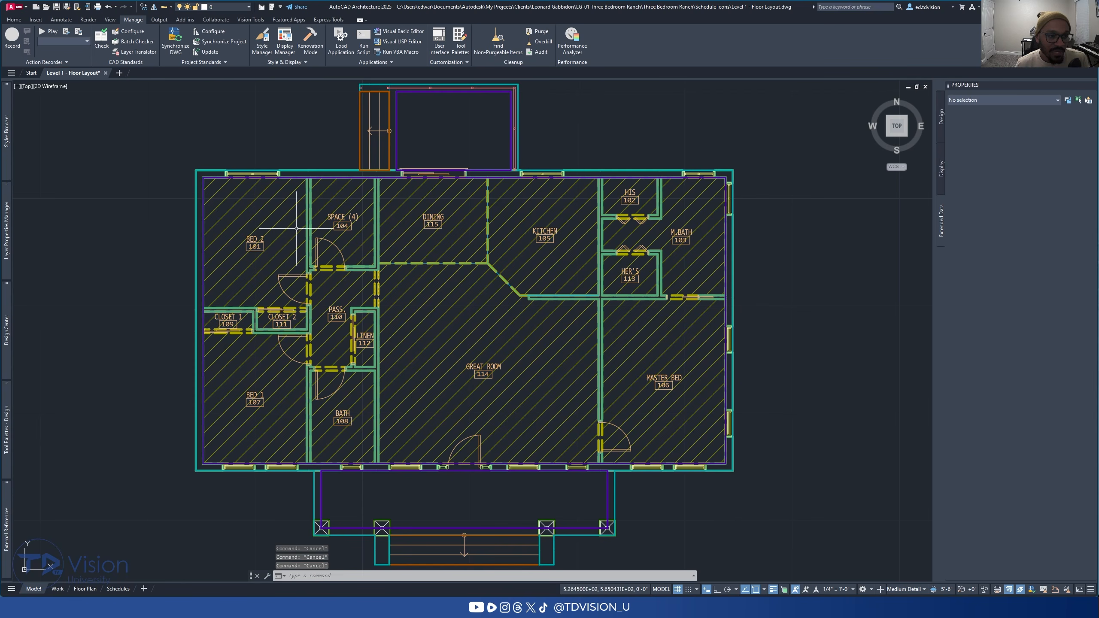
pyautogui.click(311, 247)
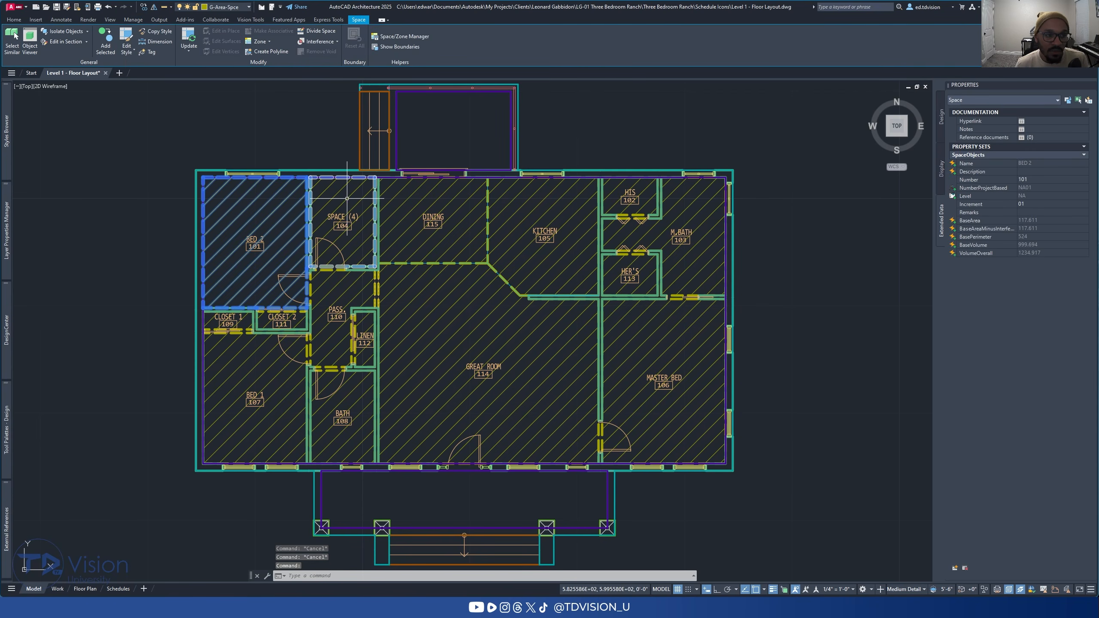
pyautogui.press('Escape')
pyautogui.click(459, 202)
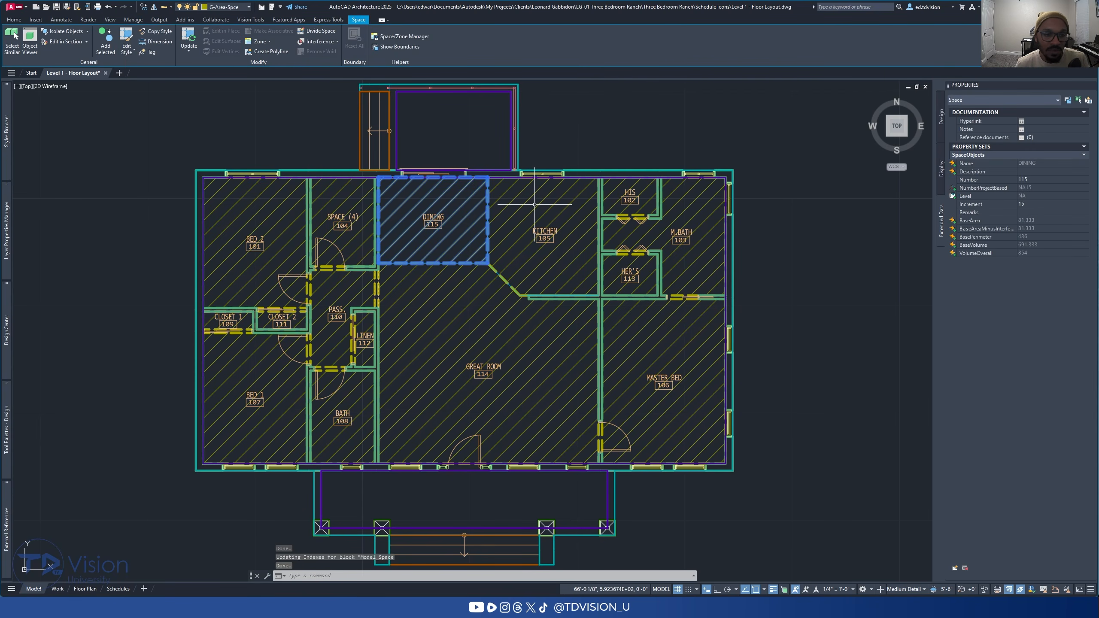
pyautogui.click(532, 202)
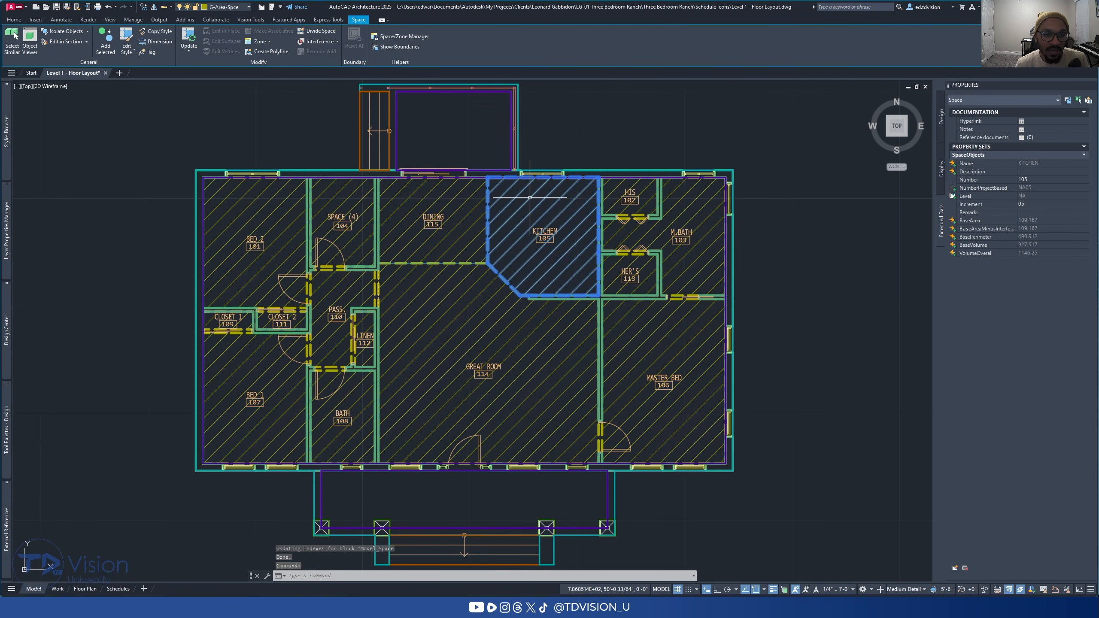
pyautogui.click(468, 328)
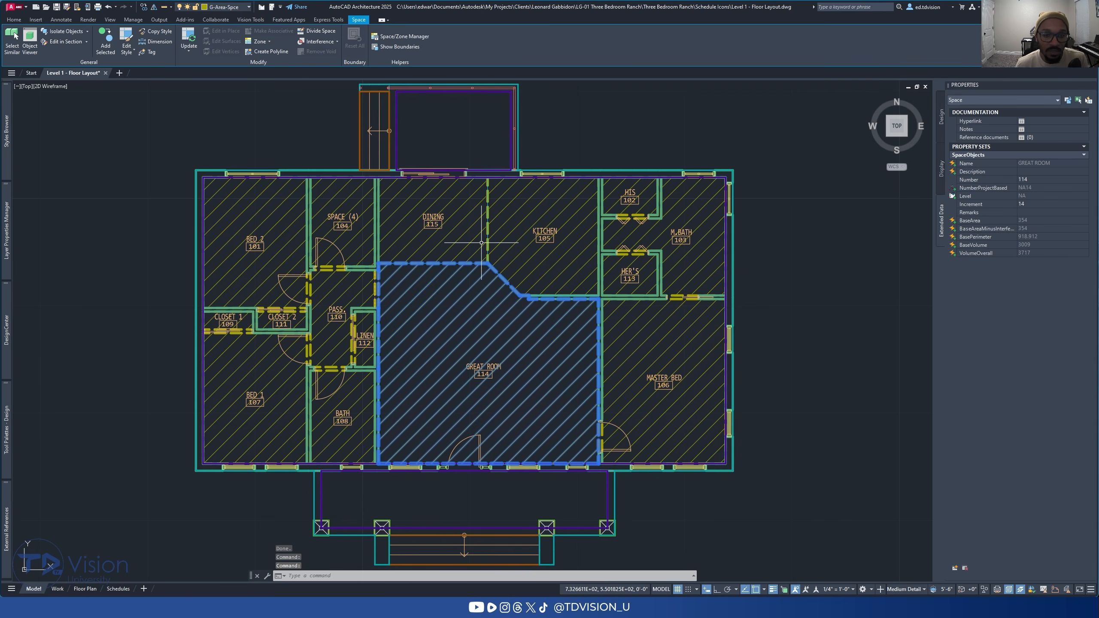
# Step: Compare the WindowObjects properties and property data location of the westernmost BED 1 window and the BATH window along the front wall
pyautogui.moveTo(471, 303); pyautogui.dragTo(462, 266, button='middle')
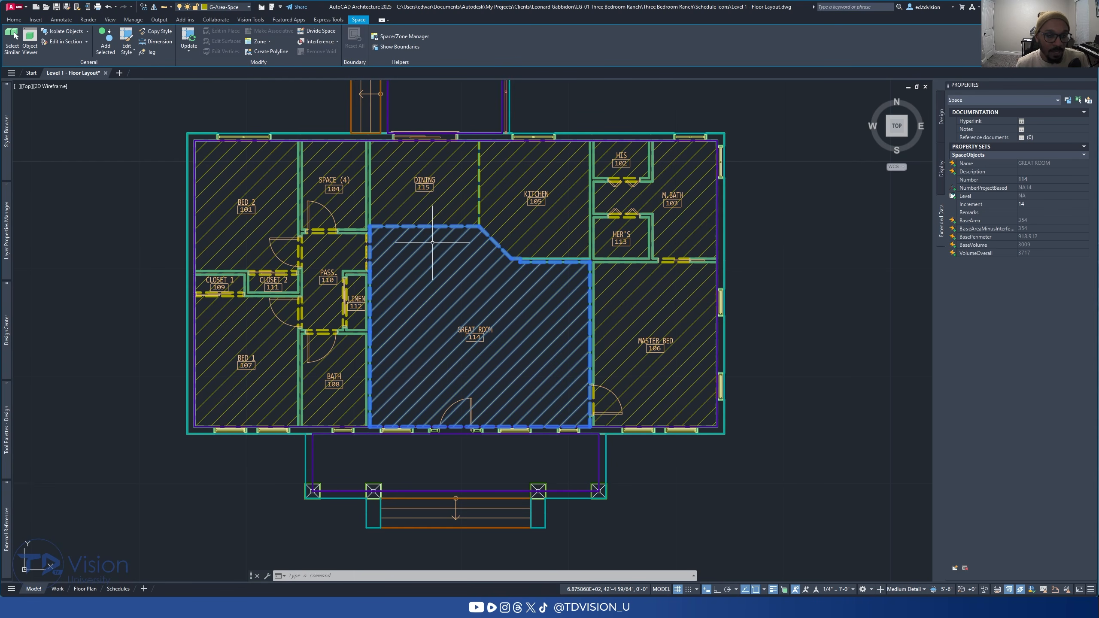
pyautogui.moveTo(443, 300); pyautogui.dragTo(454, 266, button='middle')
pyautogui.scroll(6, 267, 361)
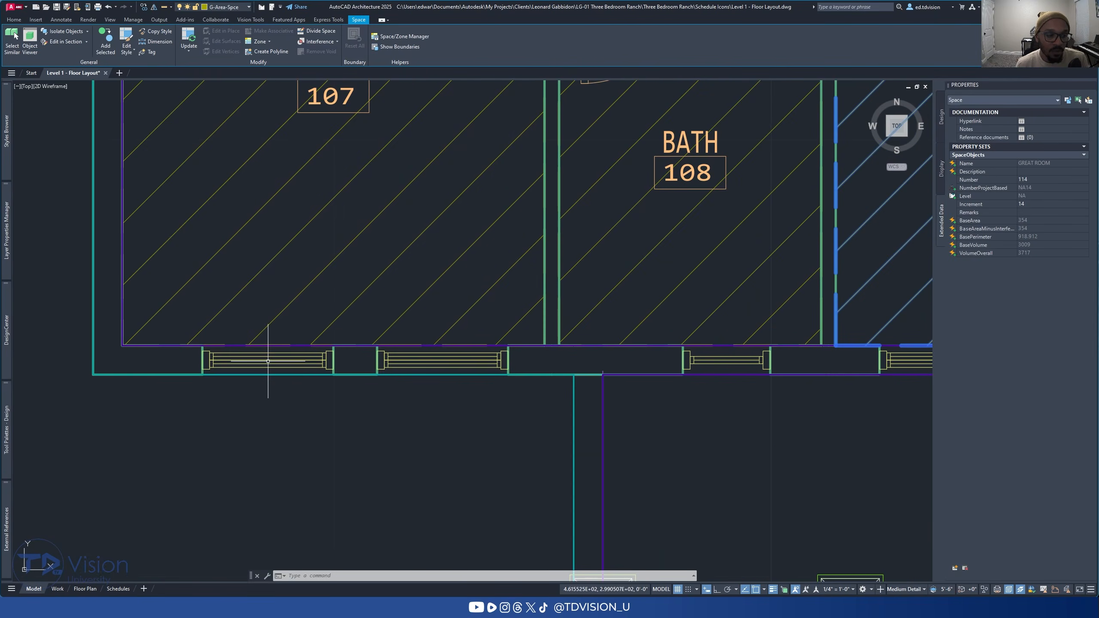
pyautogui.click(267, 361)
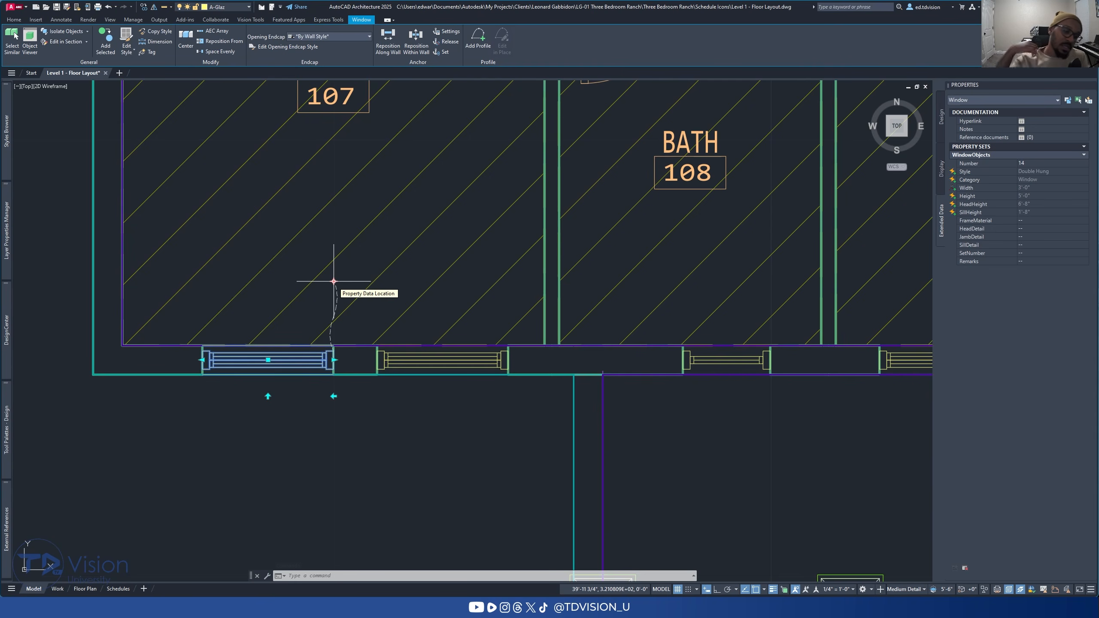
pyautogui.scroll(-5, 333, 281)
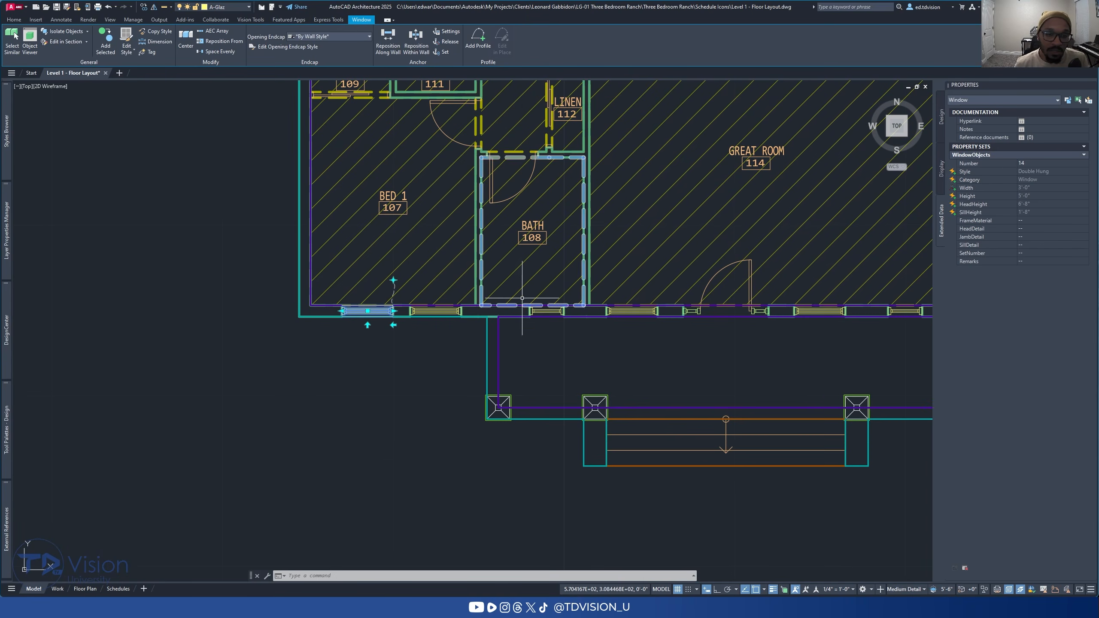
pyautogui.scroll(3, 545, 306)
pyautogui.click(546, 305)
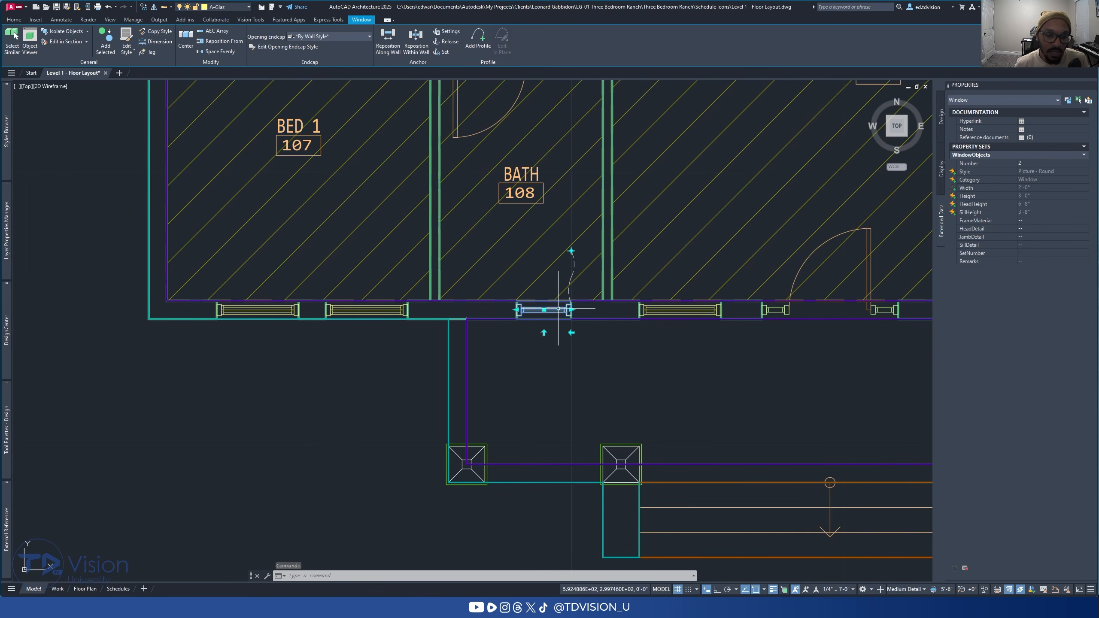
pyautogui.scroll(-2, 550, 305)
pyautogui.click(381, 309)
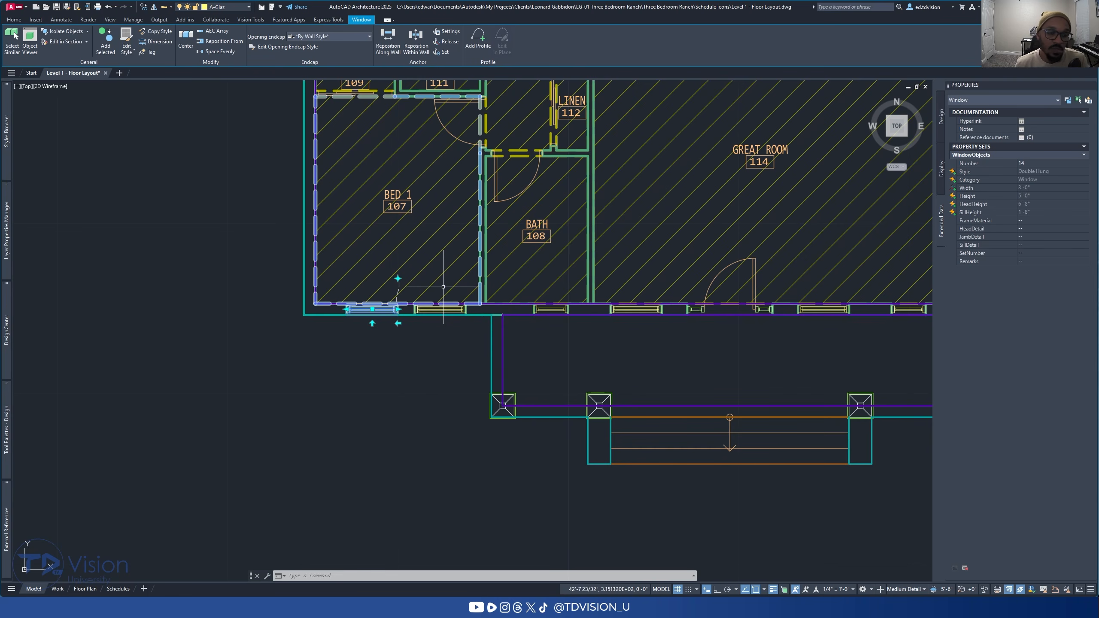
pyautogui.moveTo(450, 242); pyautogui.dragTo(433, 270, button='middle')
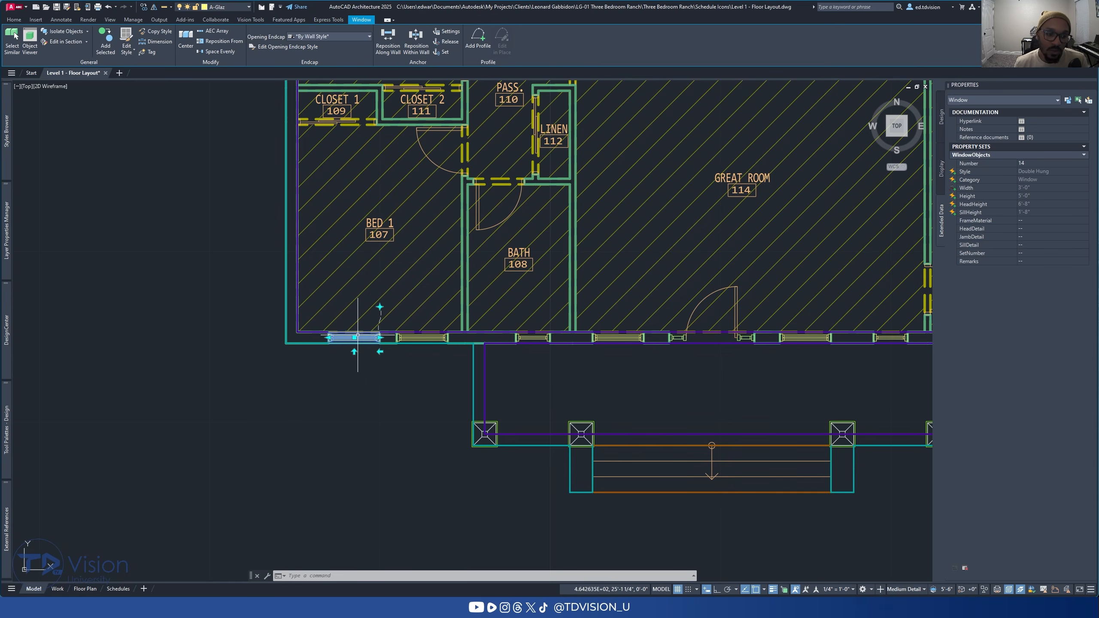
pyautogui.scroll(2, 377, 322)
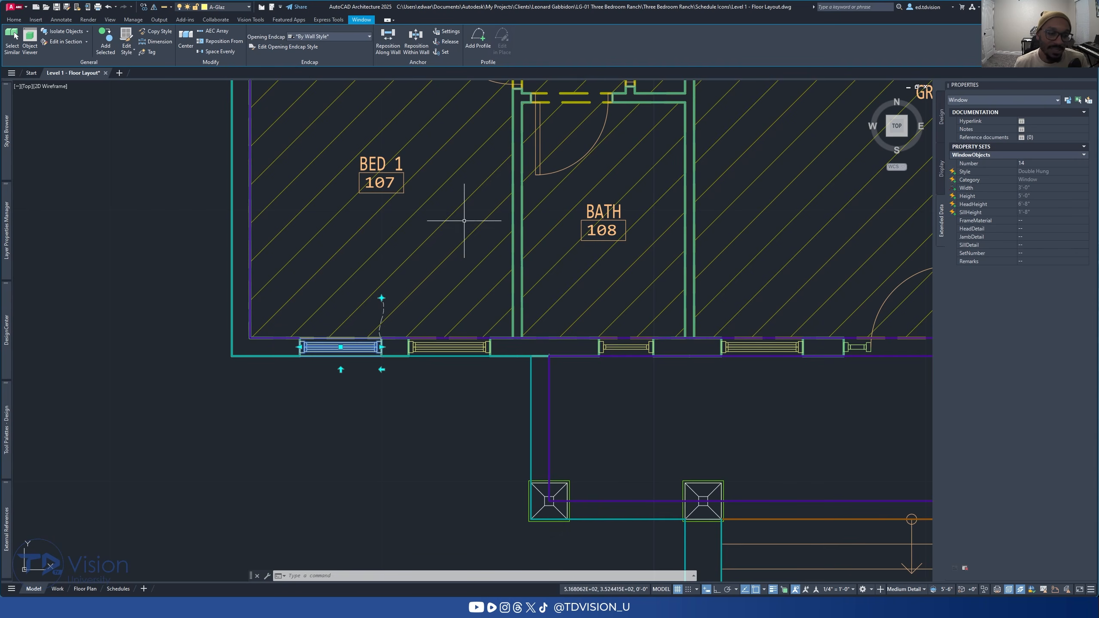
pyautogui.scroll(-2, 416, 256)
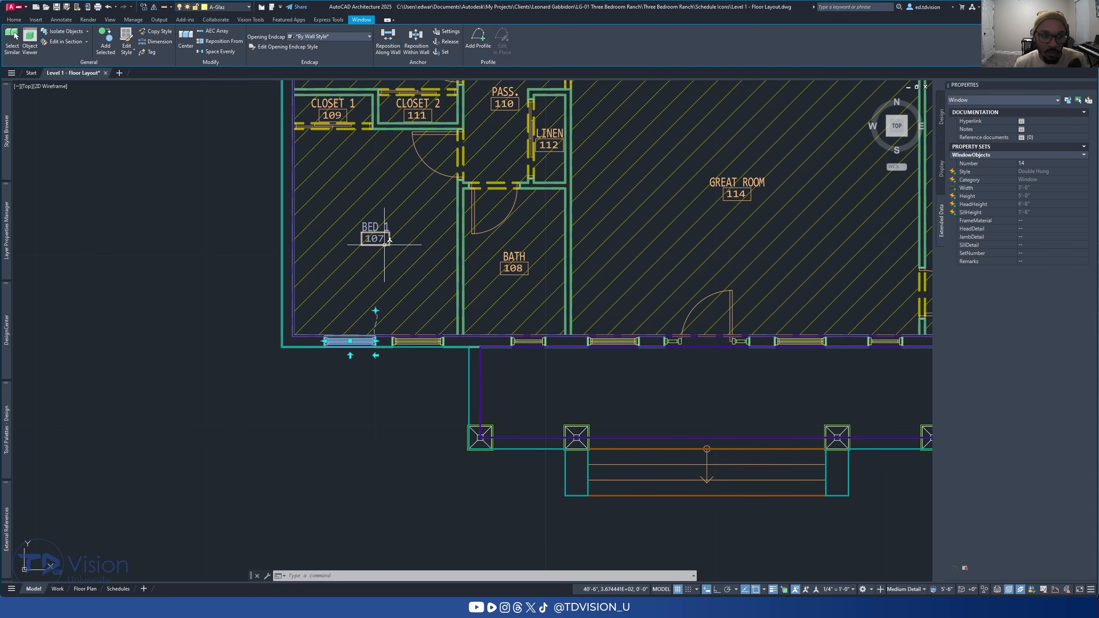
# Step: Select the door between GREAT ROOM and MASTER BED and examine its DoorObjects properties and property data location
pyautogui.moveTo(587, 270)
pyautogui.mouseDown(button='middle')
pyautogui.moveTo(549, 297)
pyautogui.moveTo(446, 314)
pyautogui.mouseUp(button='middle')
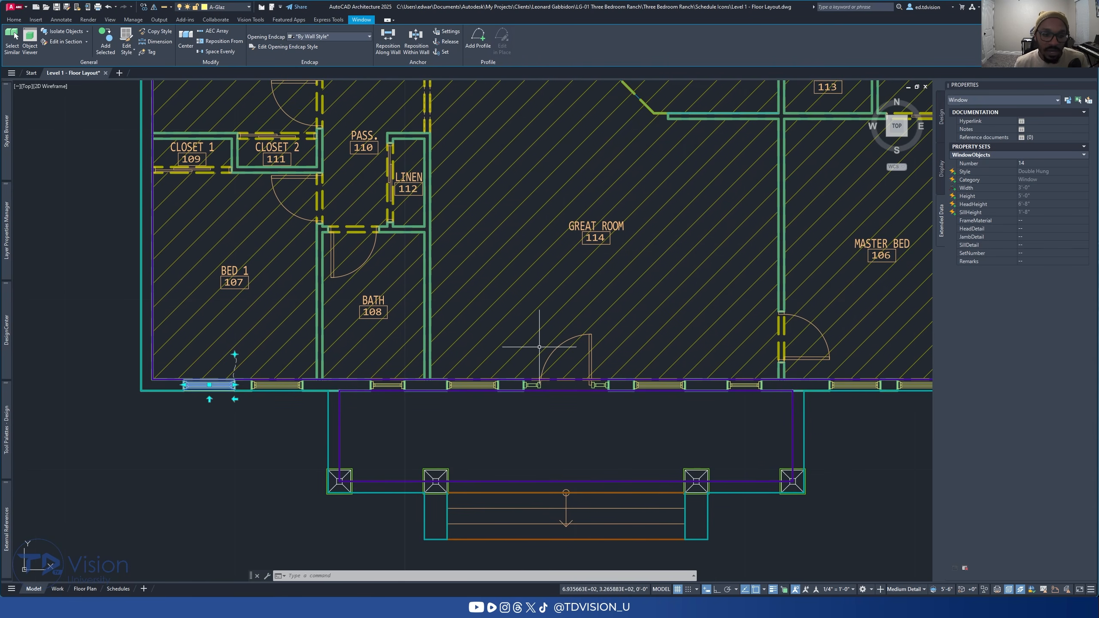
pyautogui.click(556, 348)
pyautogui.moveTo(670, 321); pyautogui.dragTo(552, 337, button='middle')
pyautogui.click(663, 390)
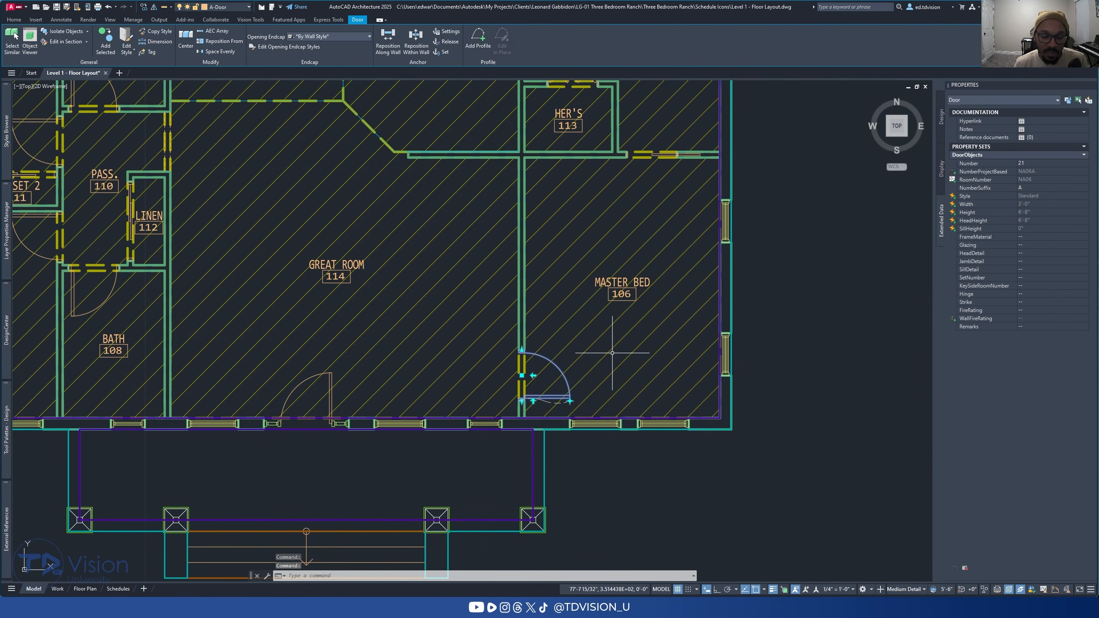
pyautogui.scroll(2, 606, 377)
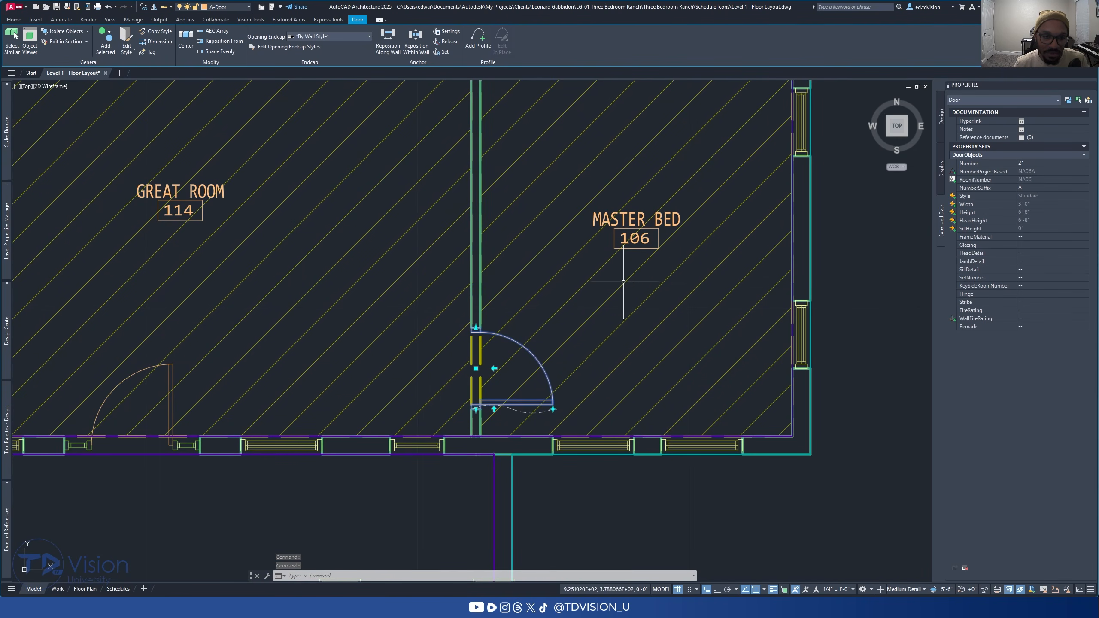
pyautogui.moveTo(559, 370); pyautogui.dragTo(585, 336, button='middle')
pyautogui.scroll(2, 563, 389)
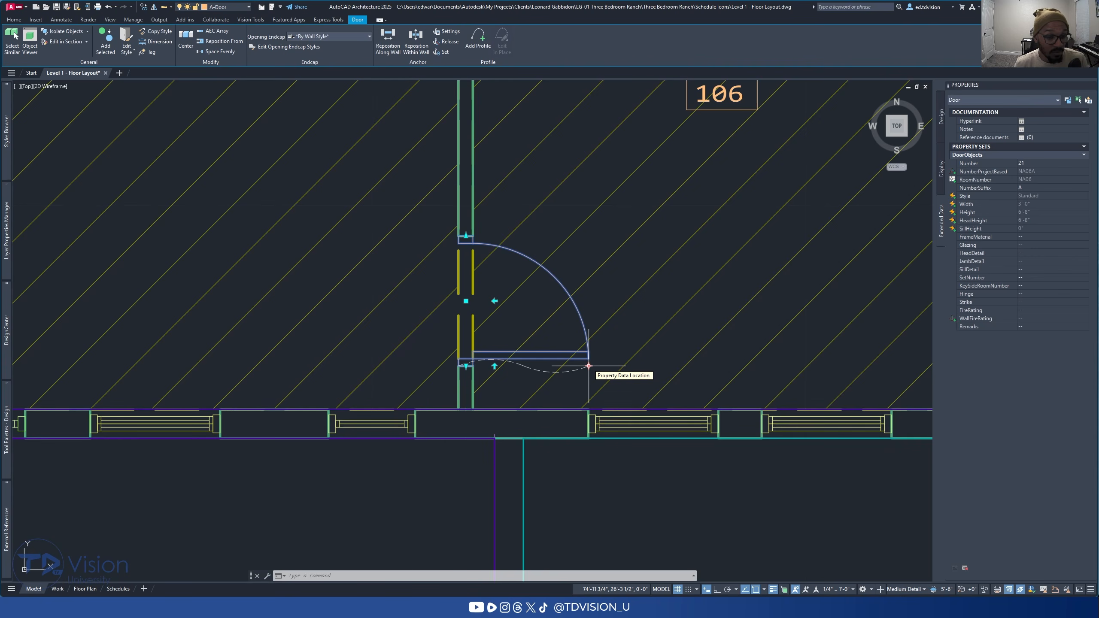
# Step: Move the MASTER BED door's property data location into the M.BATH 103 space and clear the selection
pyautogui.click(589, 366)
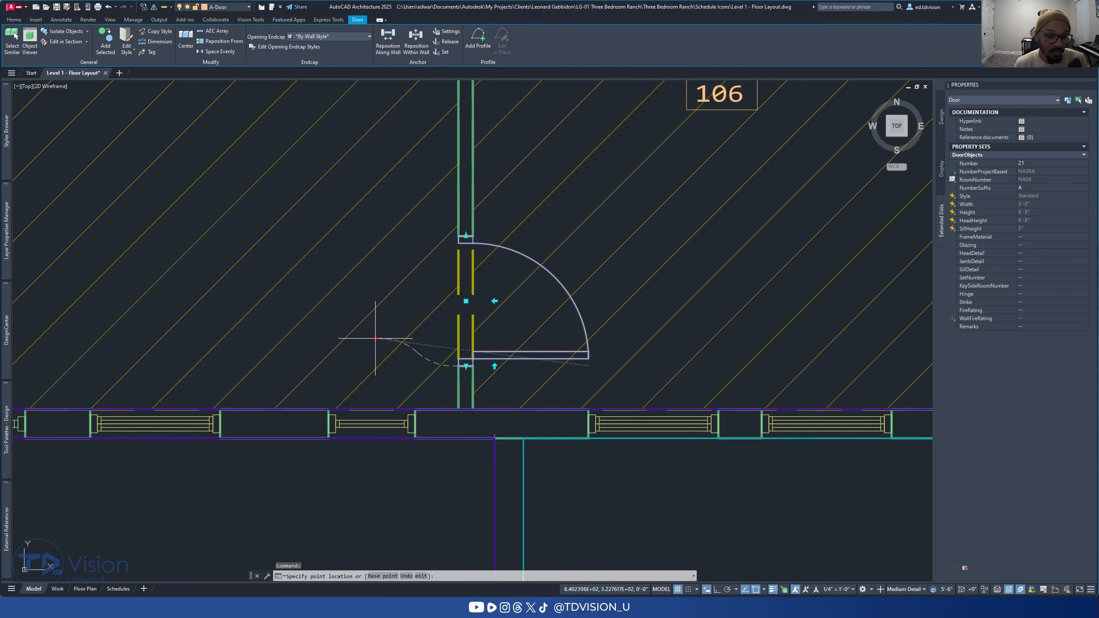
pyautogui.scroll(-5, 510, 412)
pyautogui.moveTo(534, 363); pyautogui.dragTo(528, 403, button='middle')
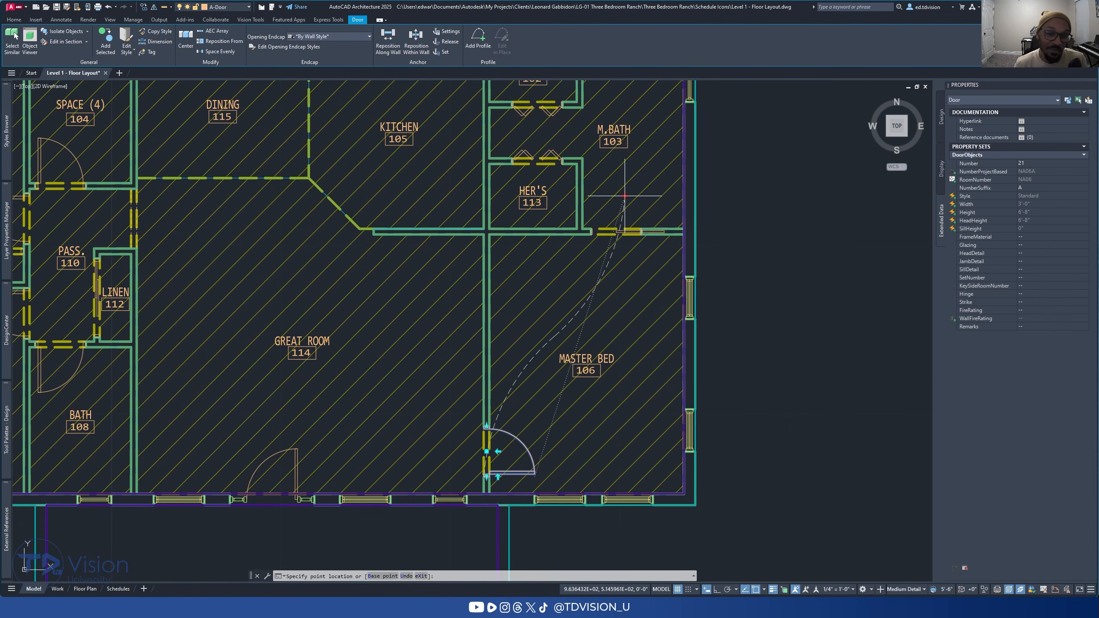
pyautogui.press('Escape')
pyautogui.press('Escape')
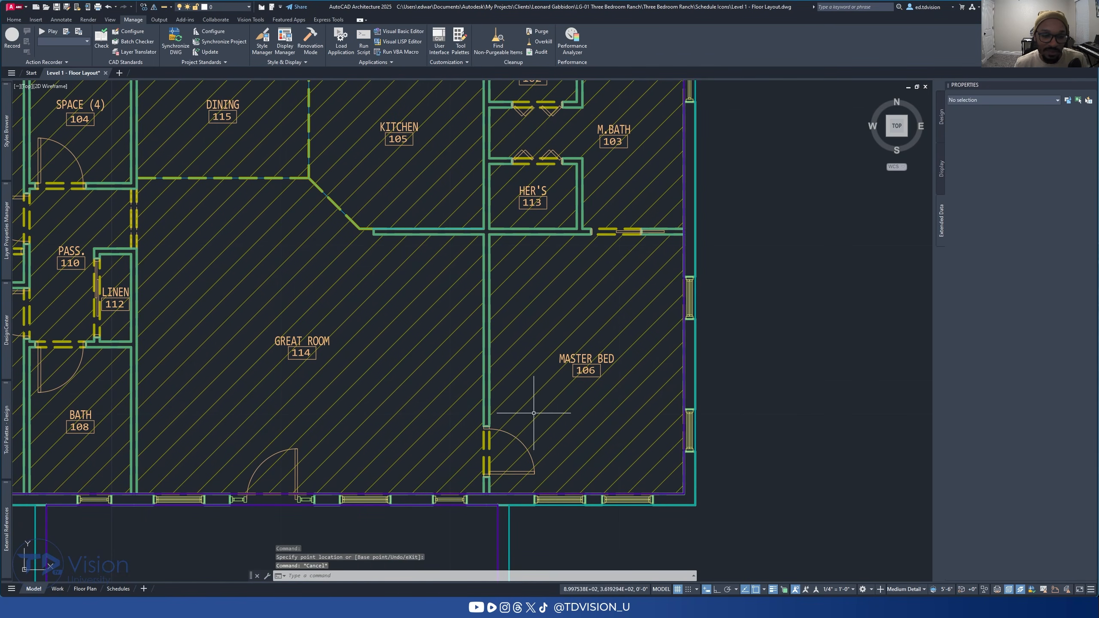
# Step: Check the MASTER BED door's RoomNumber property and undo the relocation of its property data point
pyautogui.click(525, 443)
pyautogui.click(519, 447)
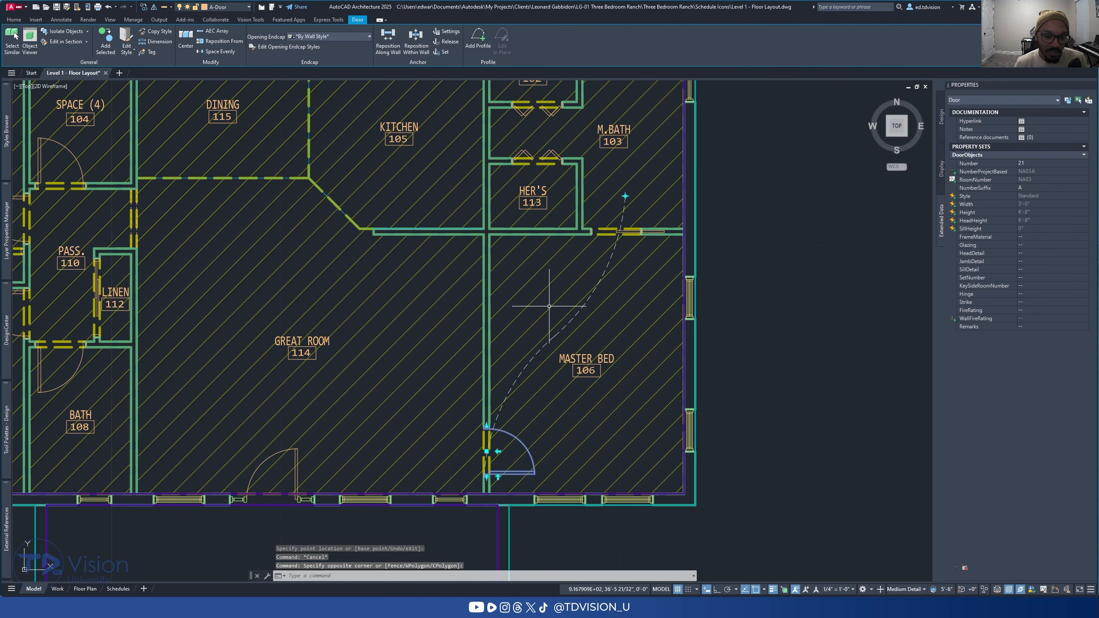
pyautogui.hotkey('ctrl', 'z')
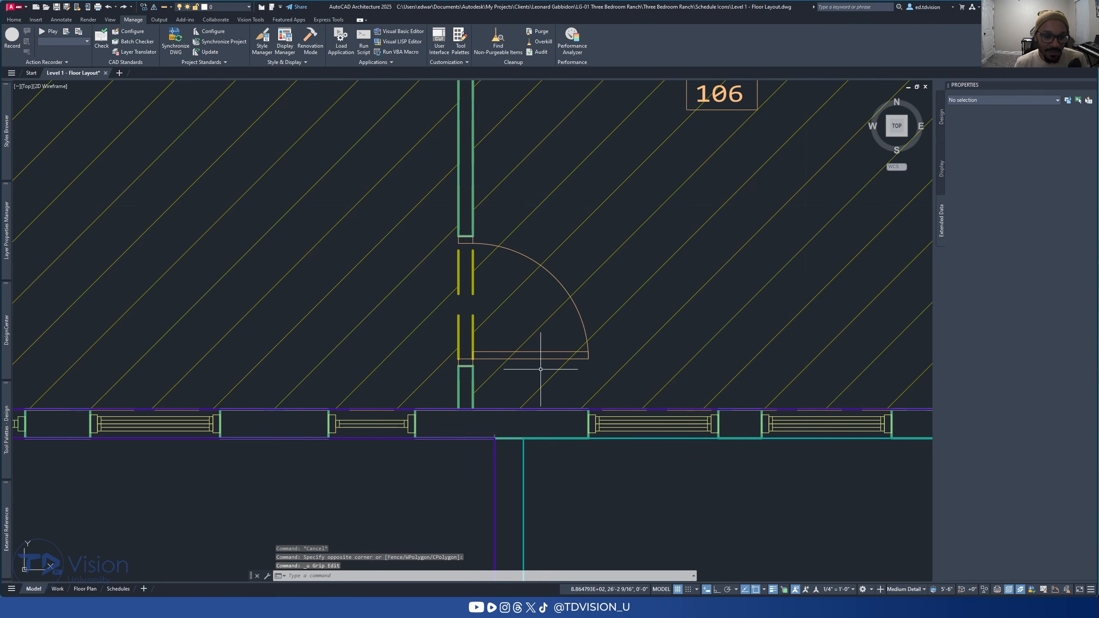
# Step: Reselect the MASTER BED door to recheck its number and style properties, and deselect it
pyautogui.click(540, 370)
pyautogui.click(528, 357)
pyautogui.scroll(-4, 538, 358)
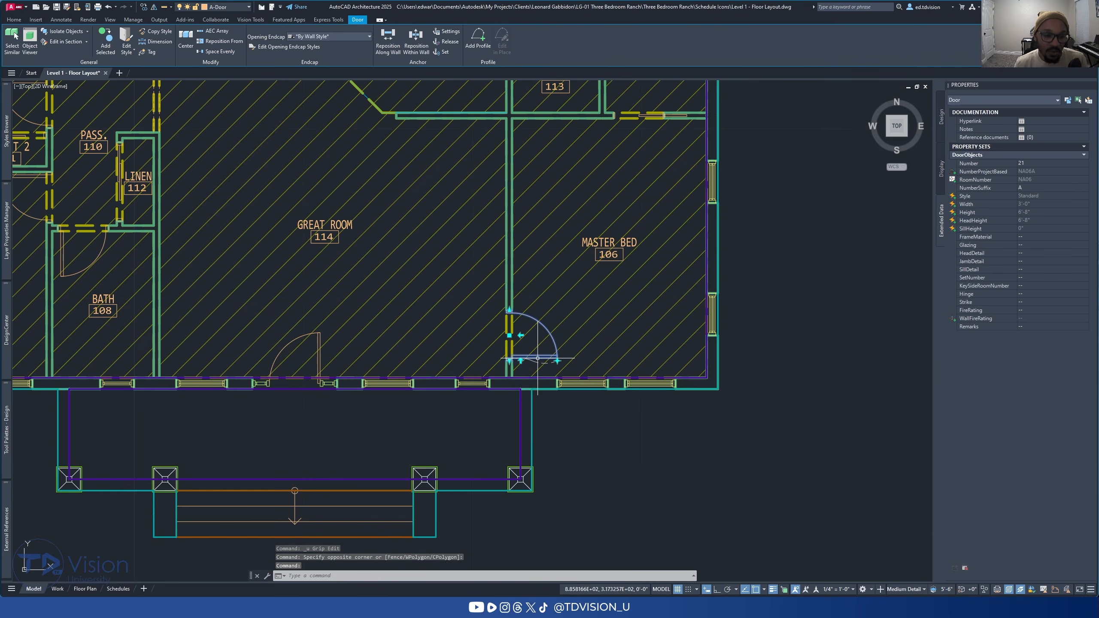
pyautogui.moveTo(481, 325); pyautogui.dragTo(509, 331, button='middle')
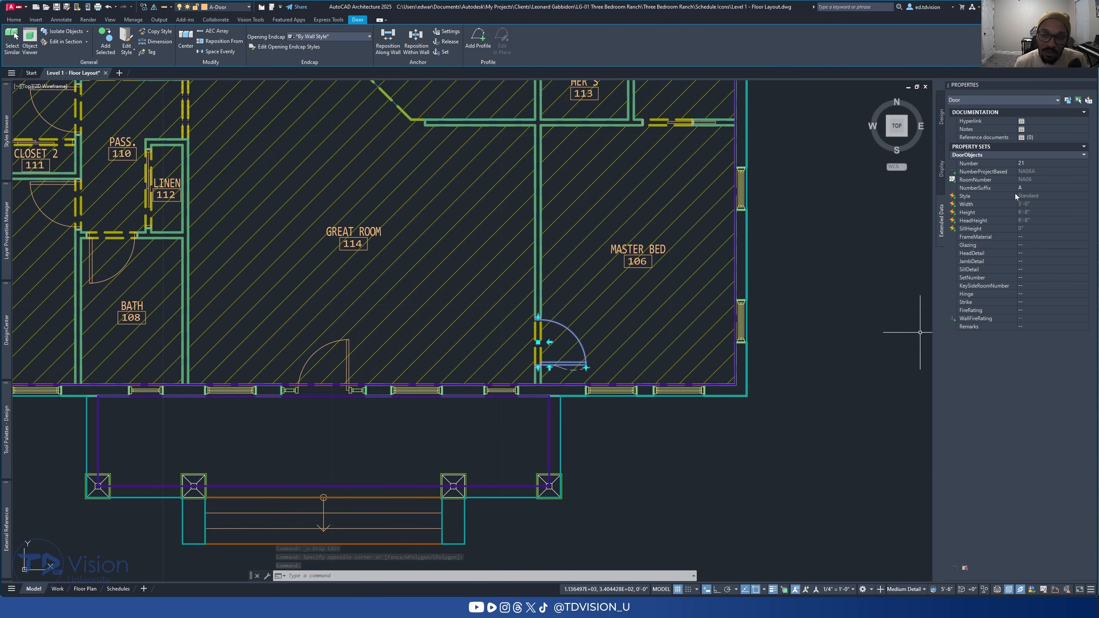
pyautogui.press('Escape')
# Step: Update the door and frame schedule table and check its door rows
pyautogui.scroll(-5, 601, 312)
pyautogui.moveTo(601, 311); pyautogui.dragTo(374, 310, button='middle')
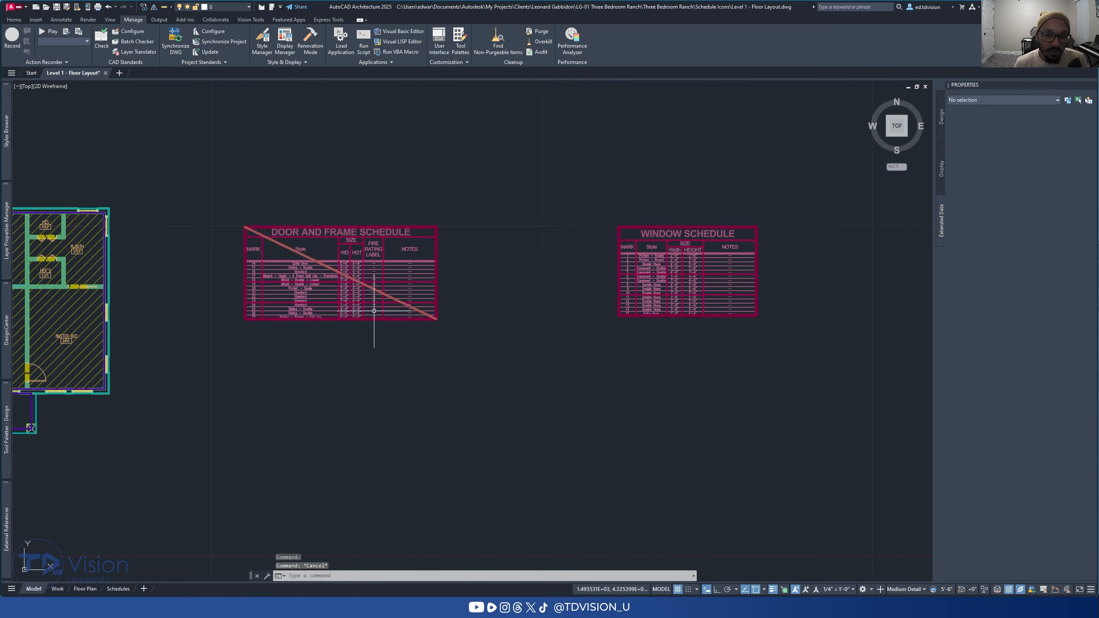
pyautogui.scroll(2, 362, 281)
pyautogui.click(361, 280)
pyautogui.click(146, 39)
pyautogui.press('Escape')
pyautogui.moveTo(490, 233); pyautogui.dragTo(430, 245, button='middle')
pyautogui.scroll(2, 190, 269)
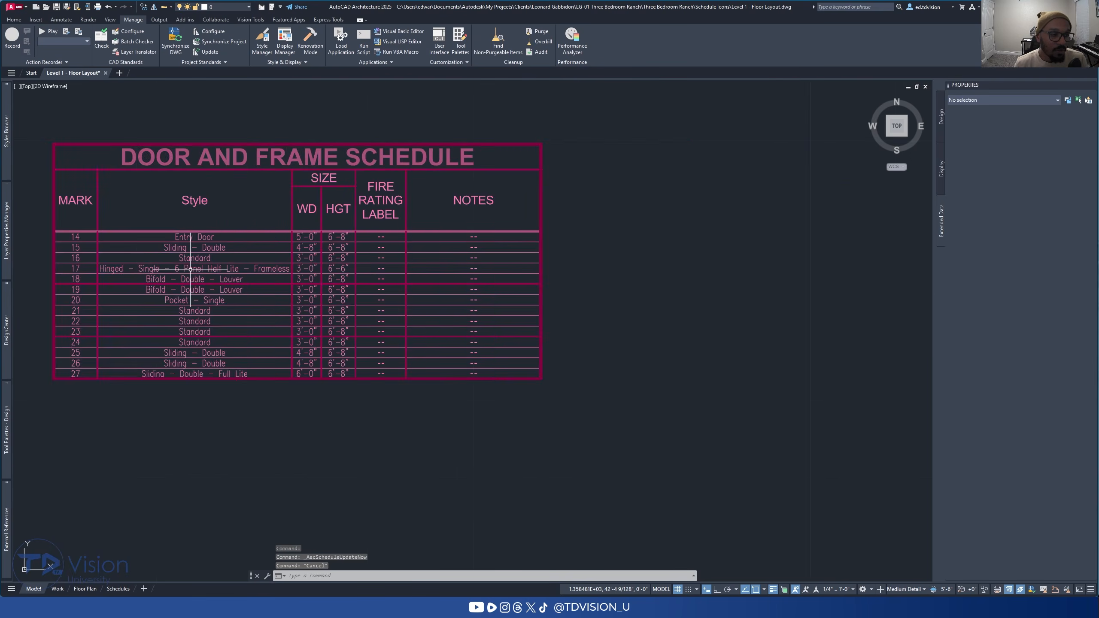
# Step: Return to the MASTER BED door in the floor plan and examine its DoorObjects property set
pyautogui.moveTo(191, 269); pyautogui.dragTo(381, 277, button='middle')
pyautogui.scroll(-3, 624, 288)
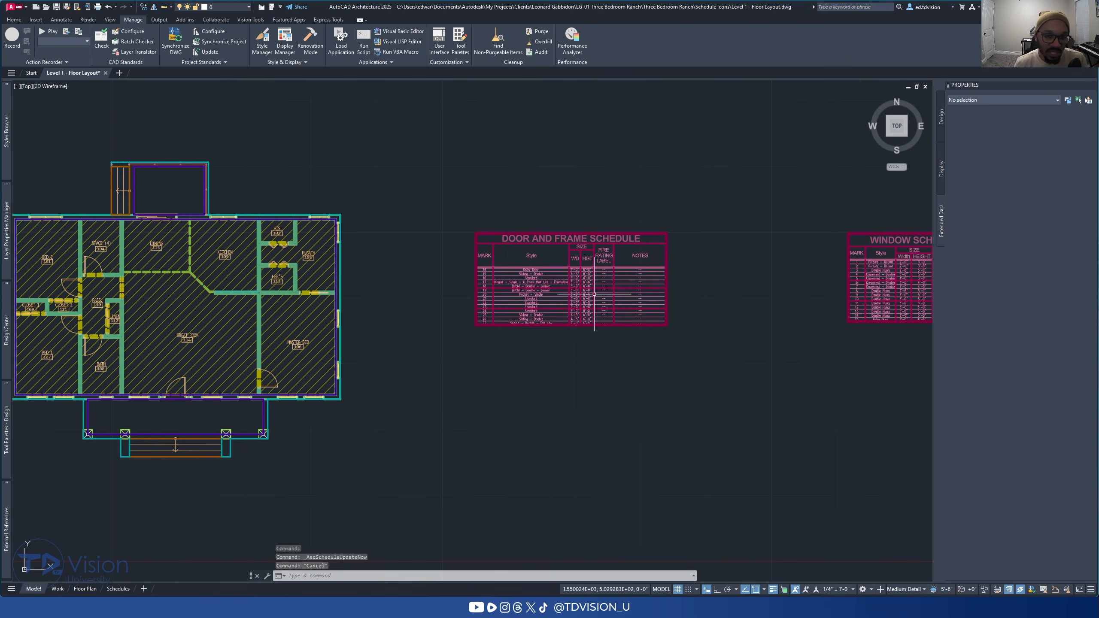
pyautogui.moveTo(623, 288); pyautogui.dragTo(891, 294, button='middle')
pyautogui.scroll(5, 536, 348)
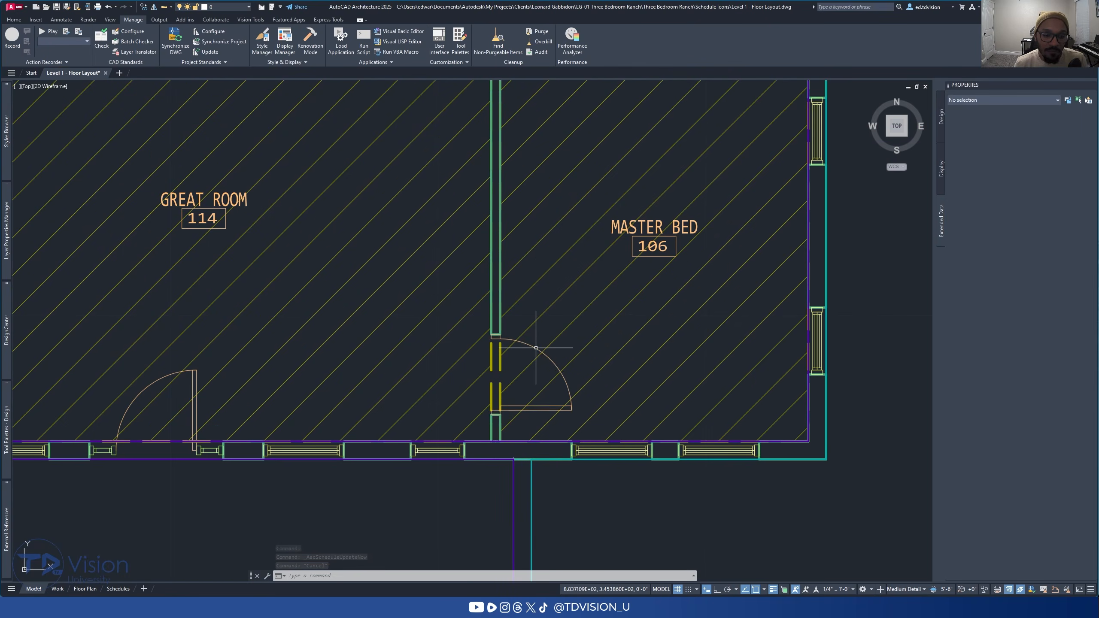
pyautogui.click(536, 348)
pyautogui.scroll(-4, 536, 347)
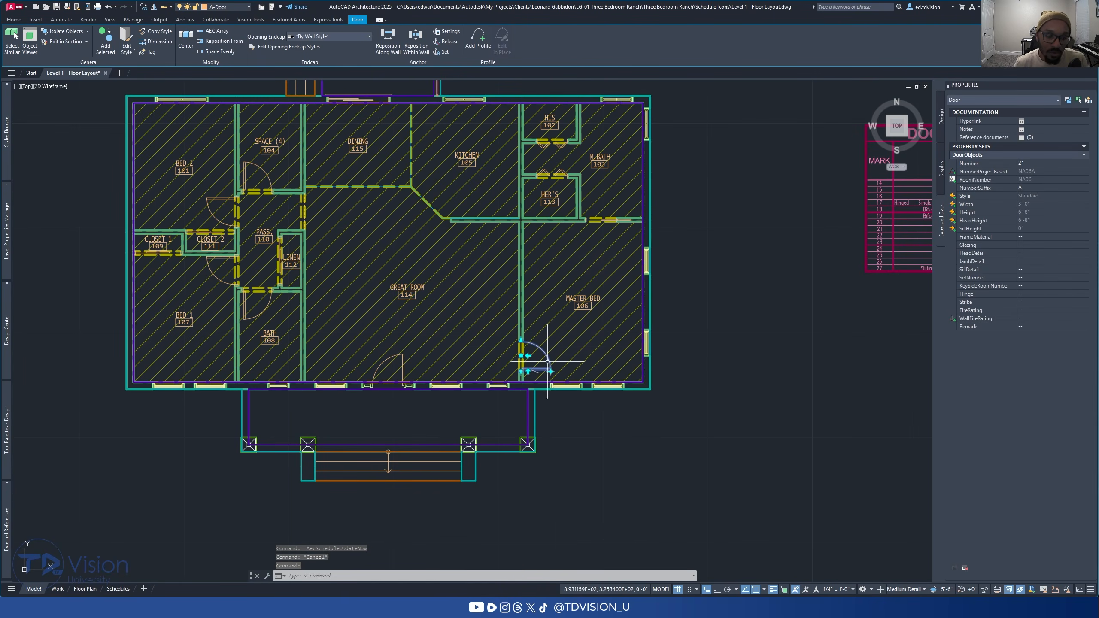
pyautogui.scroll(2, 536, 363)
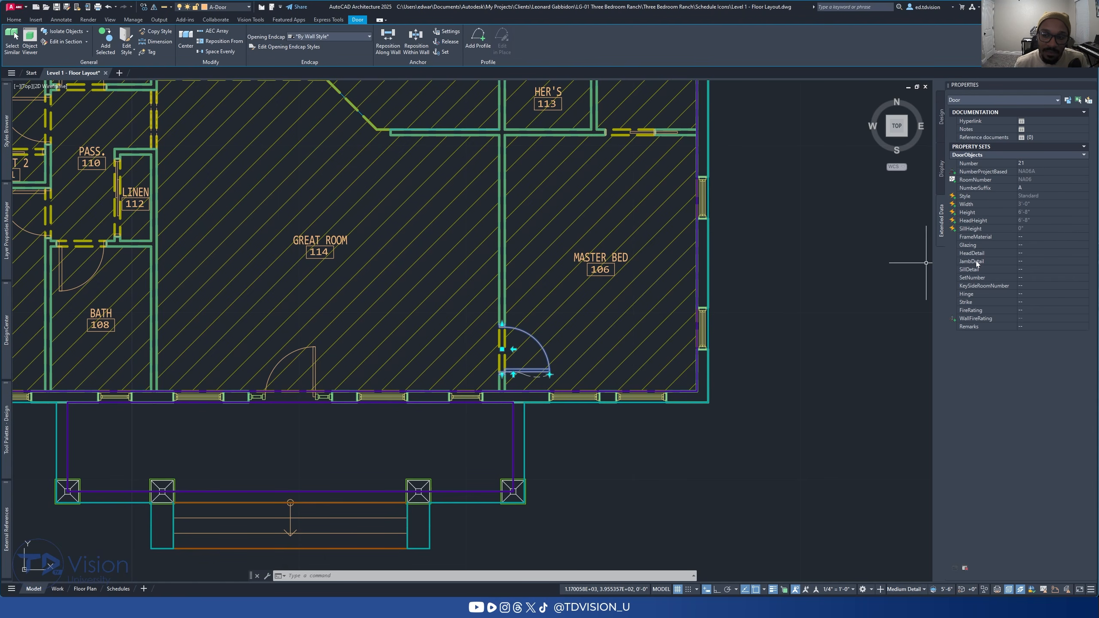
# Step: Compare the MASTER BED door's DoorObjects properties with the door and frame schedule, and deselect the door
pyautogui.scroll(-5, 510, 320)
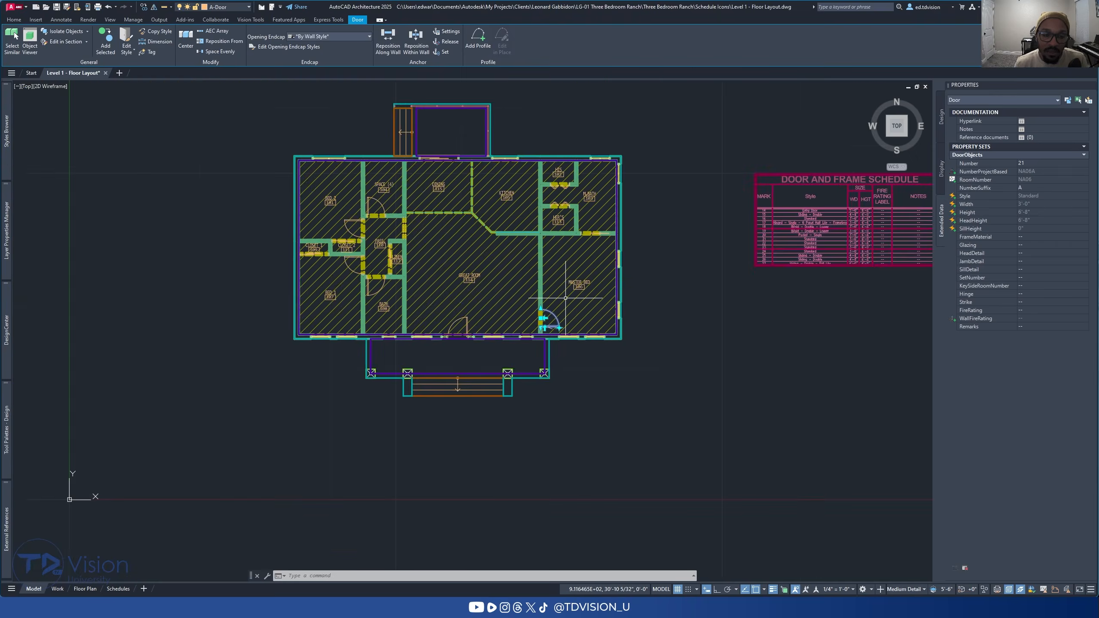
pyautogui.scroll(3, 560, 247)
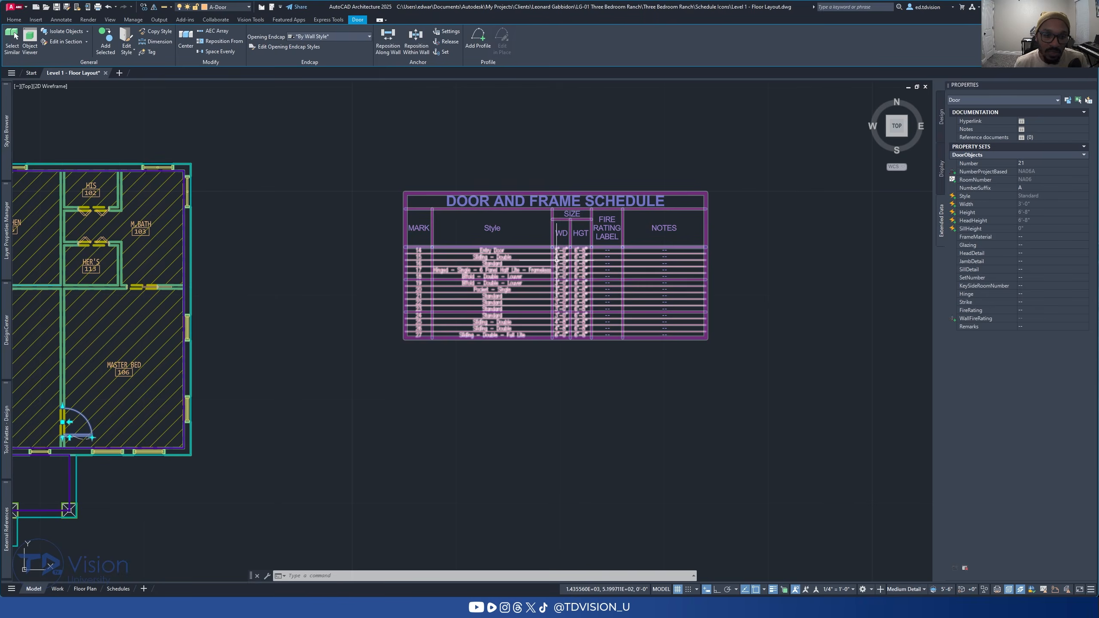
pyautogui.scroll(-5, 437, 307)
pyautogui.scroll(4, 431, 300)
pyautogui.scroll(2, 639, 301)
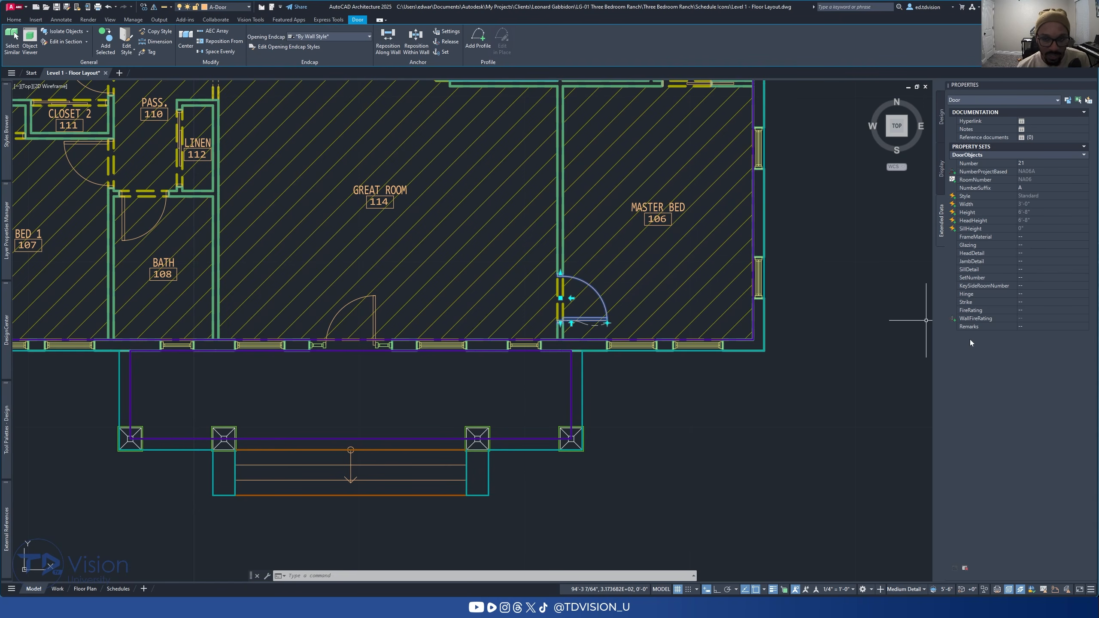
pyautogui.press('Escape')
pyautogui.press('Escape')
pyautogui.scroll(-3, 462, 267)
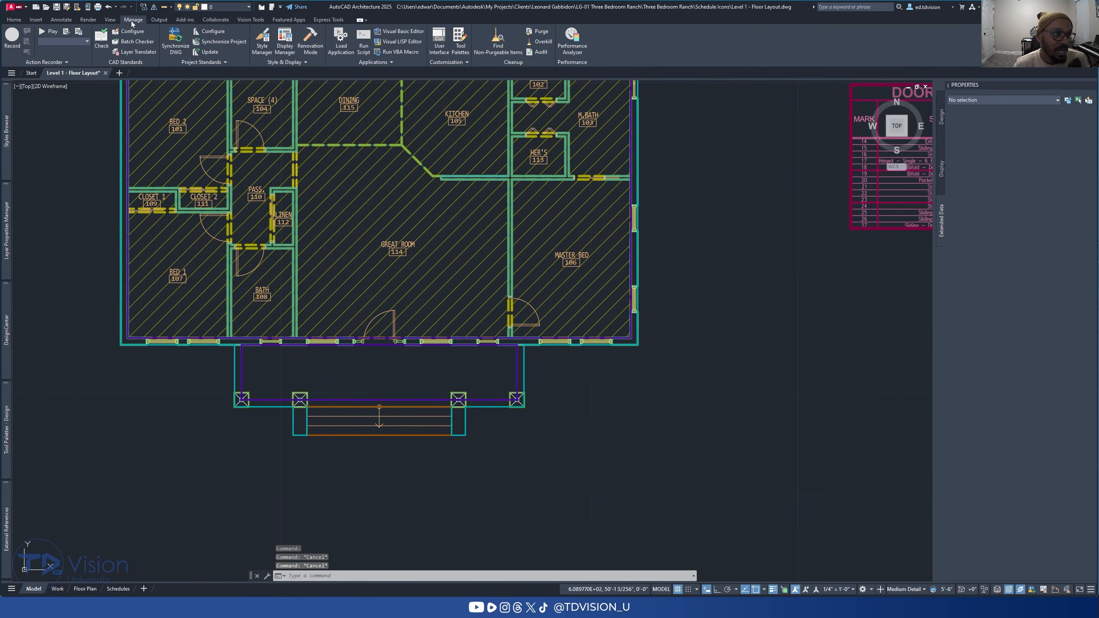
# Step: Open the Style Manager, list the drawing's property set definitions under Documentation Objects, and view the WindowObjects definition
pyautogui.click(261, 46)
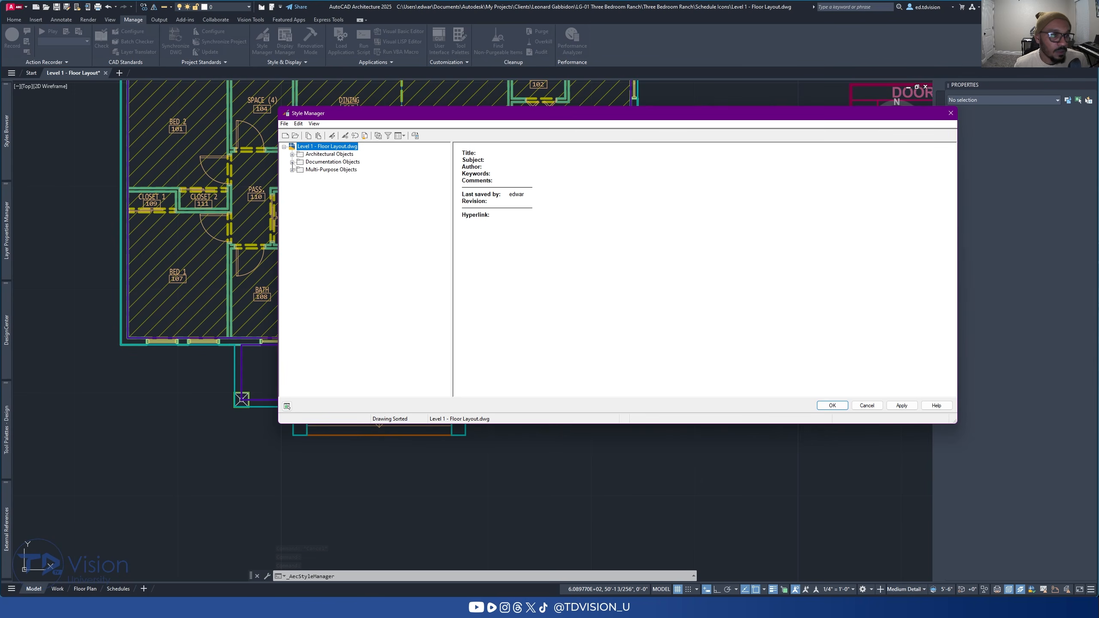
pyautogui.click(292, 162)
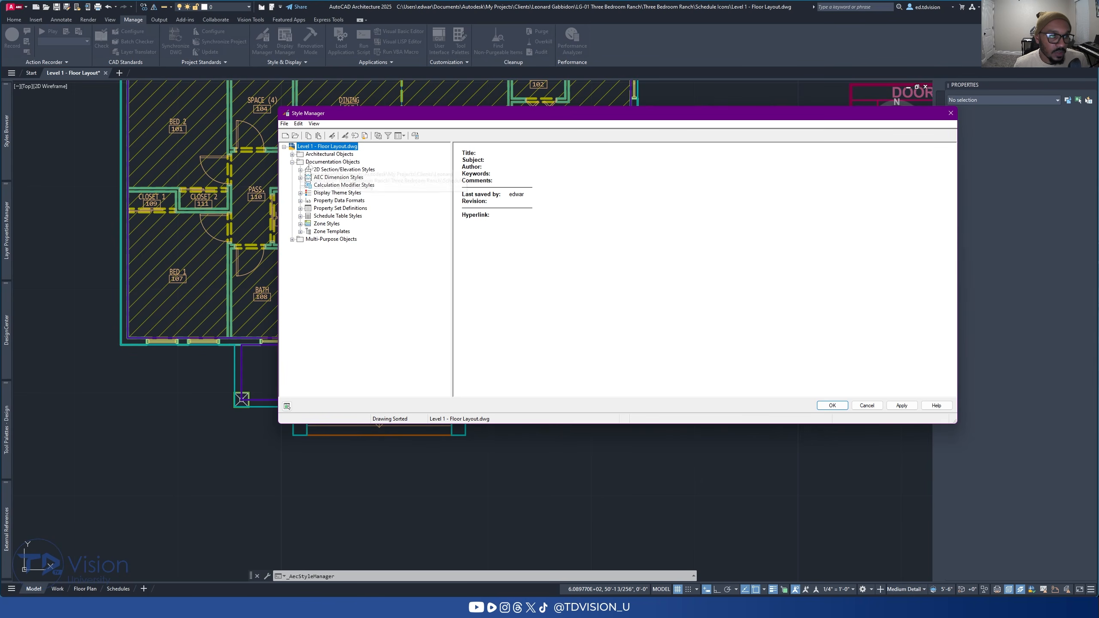
pyautogui.click(329, 162)
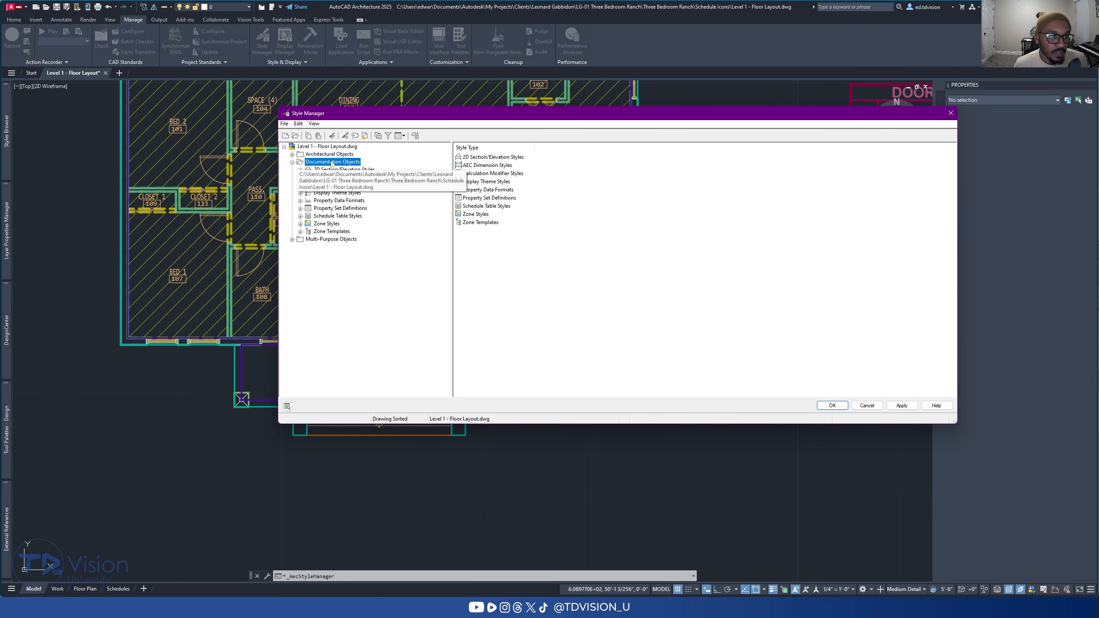
pyautogui.click(300, 208)
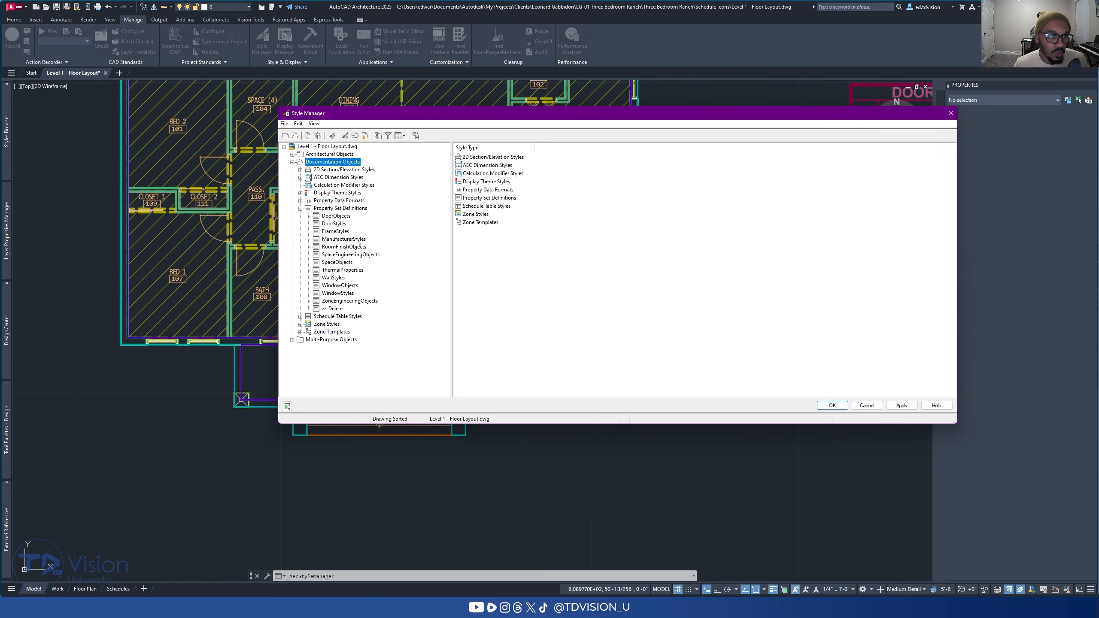
pyautogui.click(336, 286)
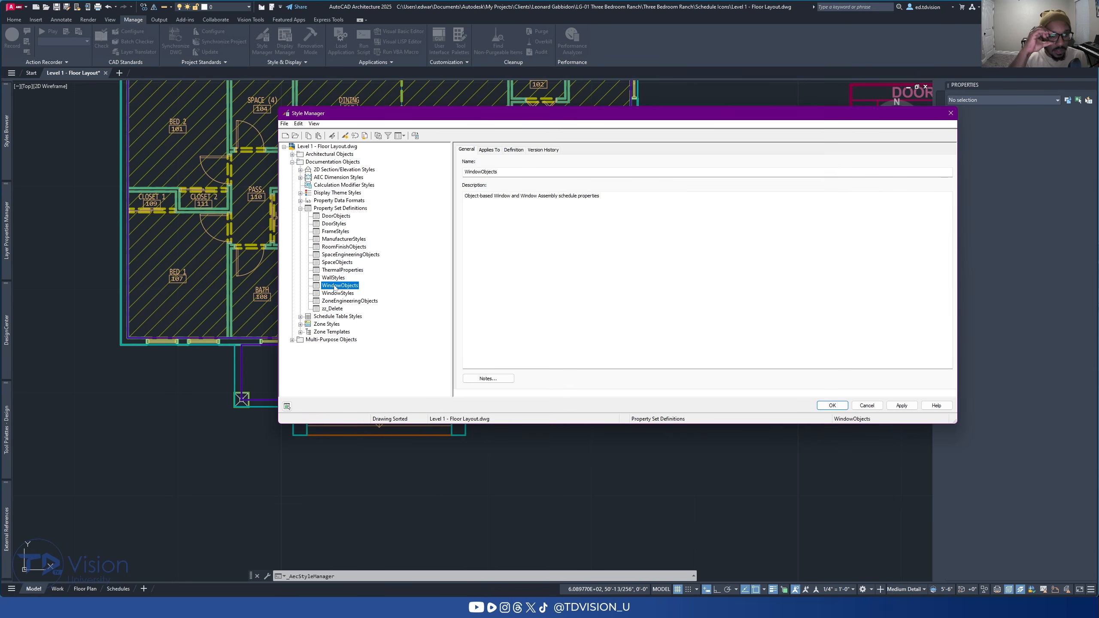
# Step: Create a new property set definition named AllObjects_Location
pyautogui.click(338, 209)
pyautogui.rightClick(339, 209)
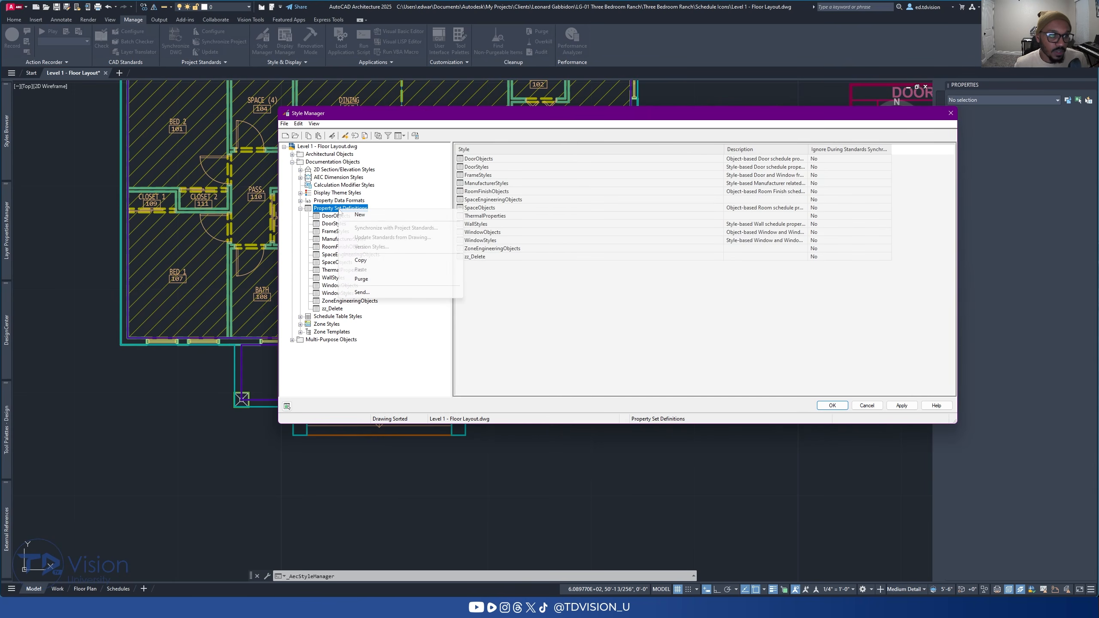
pyautogui.click(363, 215)
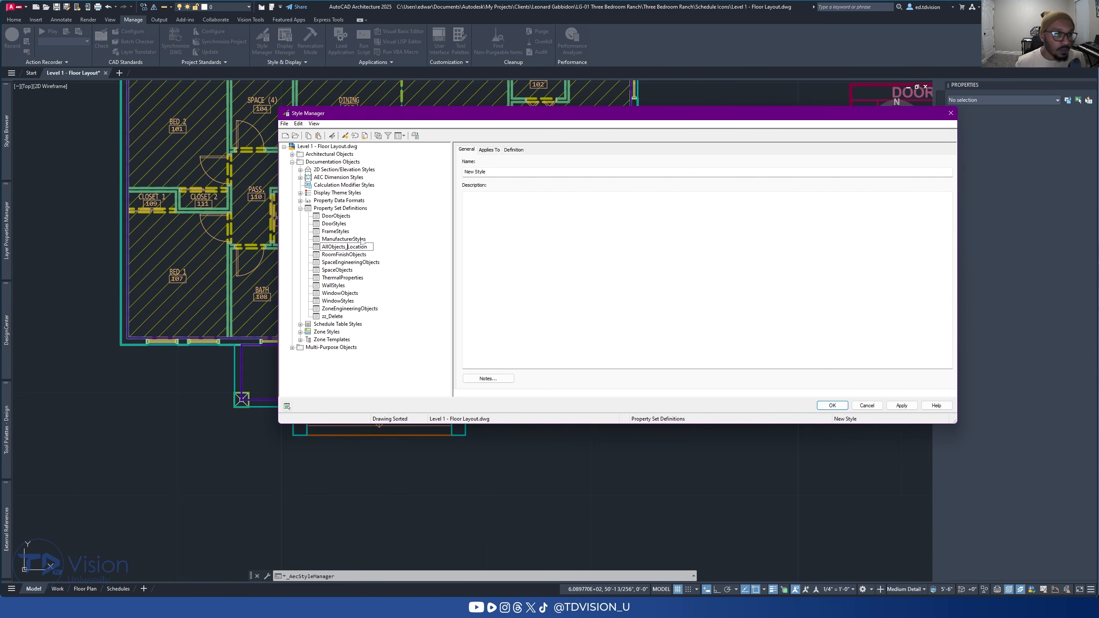
pyautogui.press('Return')
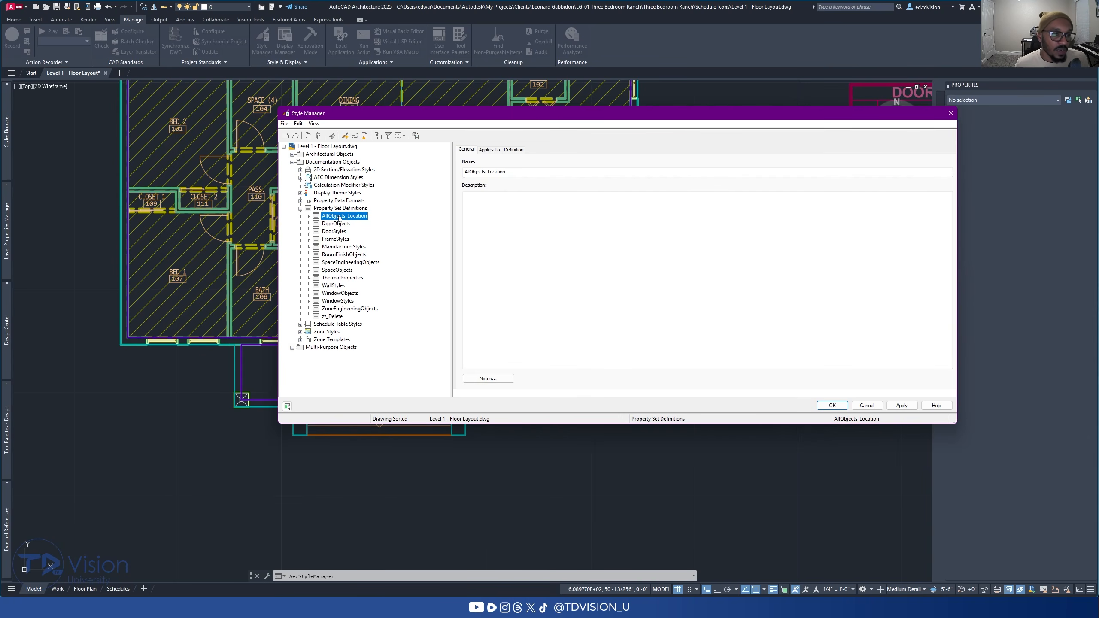
# Step: Make the AllObjects_Location property set apply to all object types and look through the selected types
pyautogui.moveTo(405, 116); pyautogui.dragTo(425, 148)
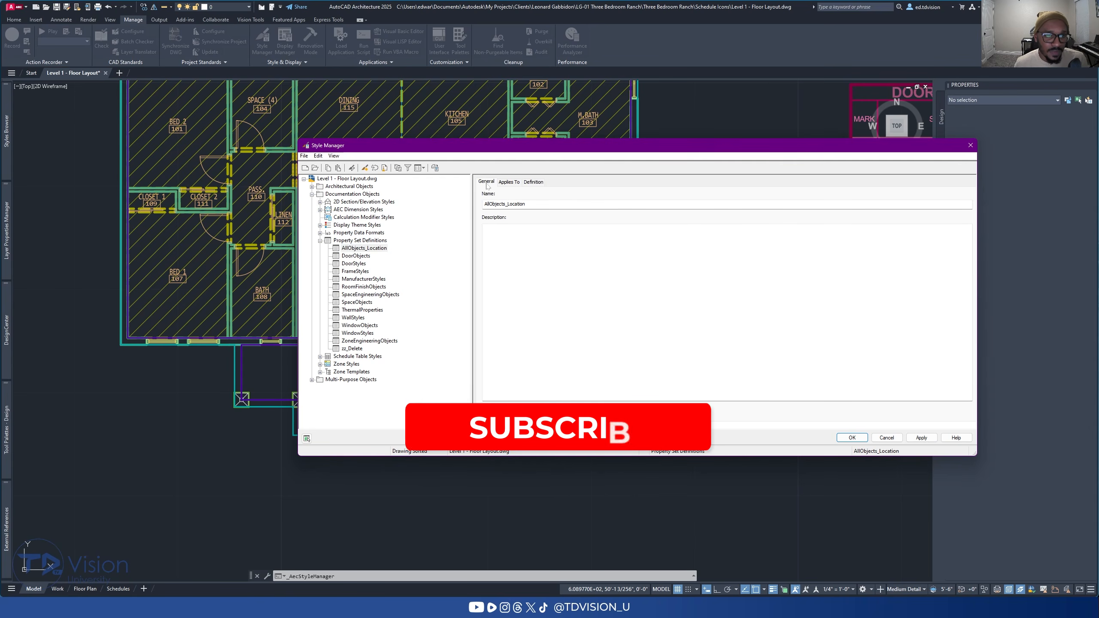
pyautogui.click(509, 182)
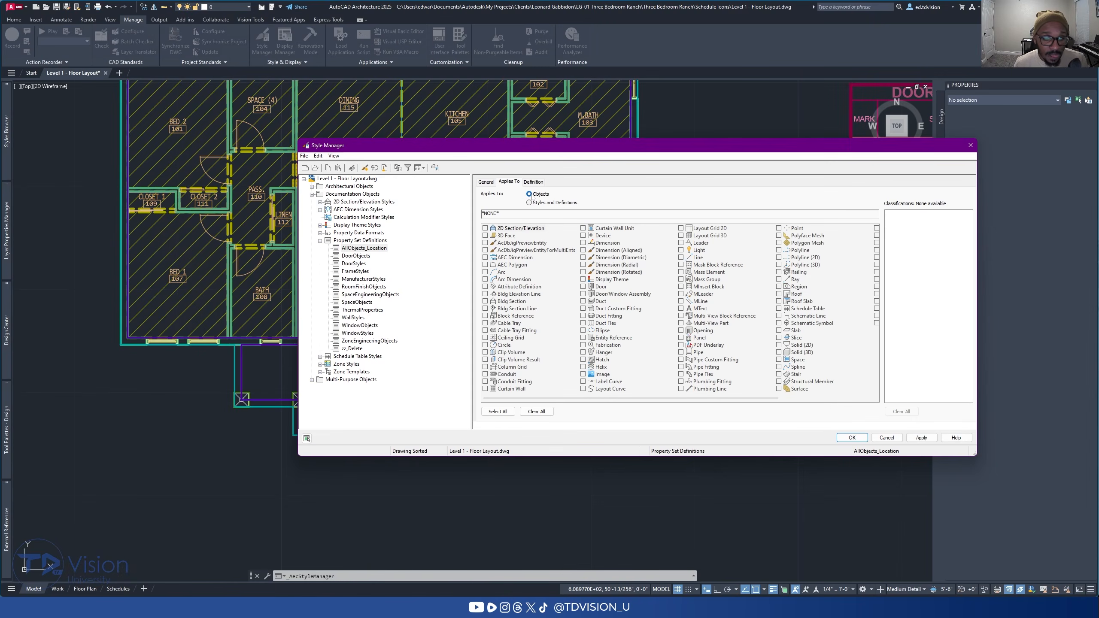
pyautogui.click(498, 412)
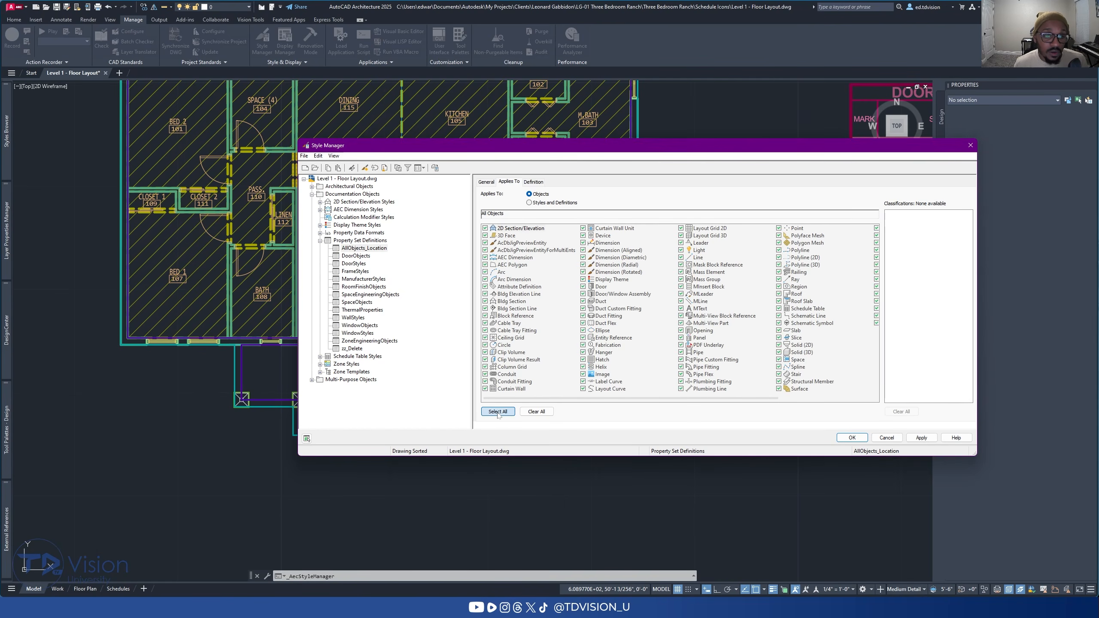
pyautogui.moveTo(526, 399); pyautogui.dragTo(633, 403)
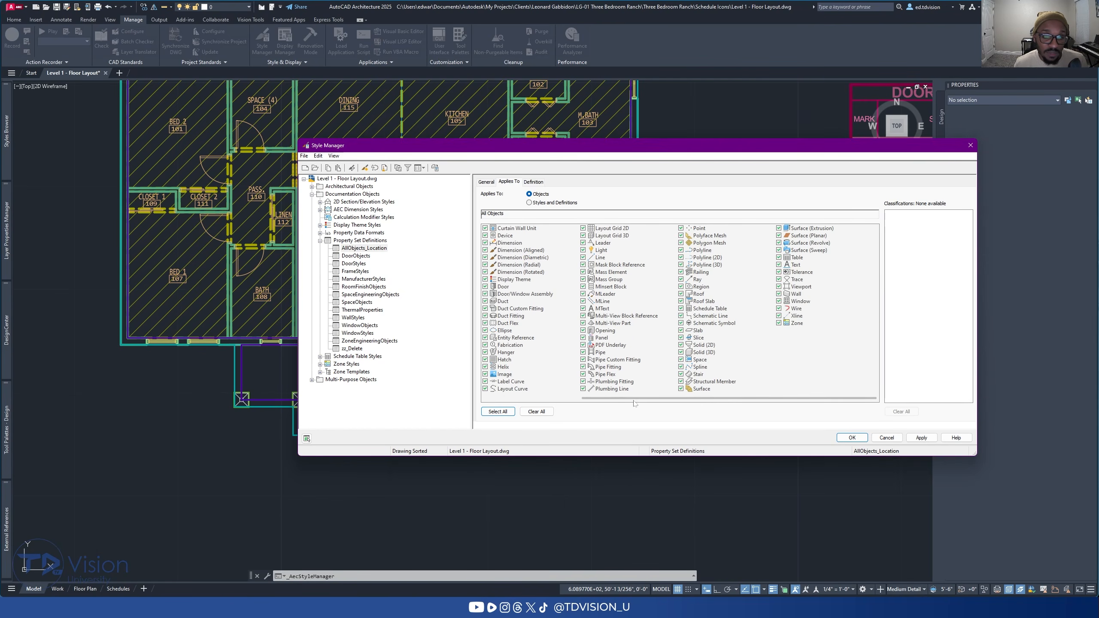
pyautogui.click(517, 397)
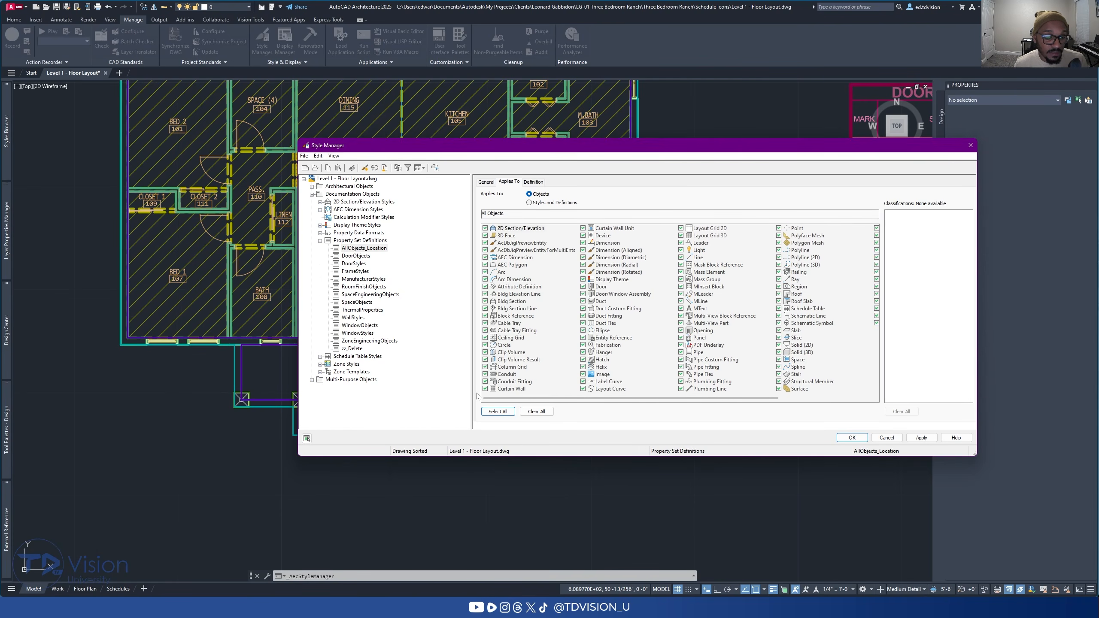
# Step: Start a new location property definition in the AllObjects_Location set and name it Location
pyautogui.click(539, 184)
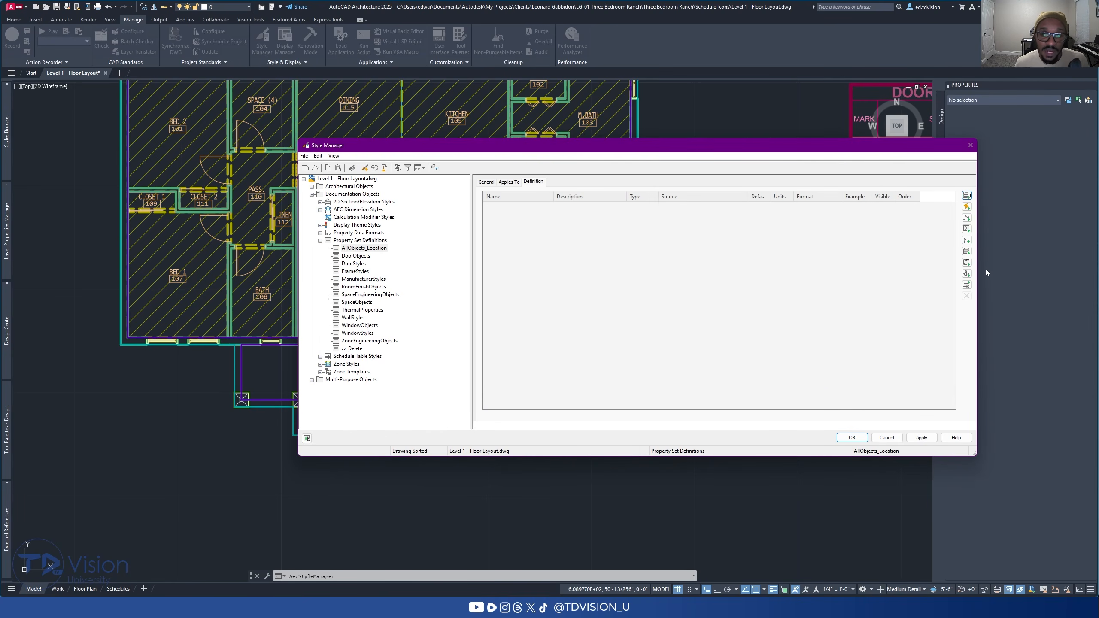
pyautogui.moveTo(977, 268); pyautogui.dragTo(864, 269)
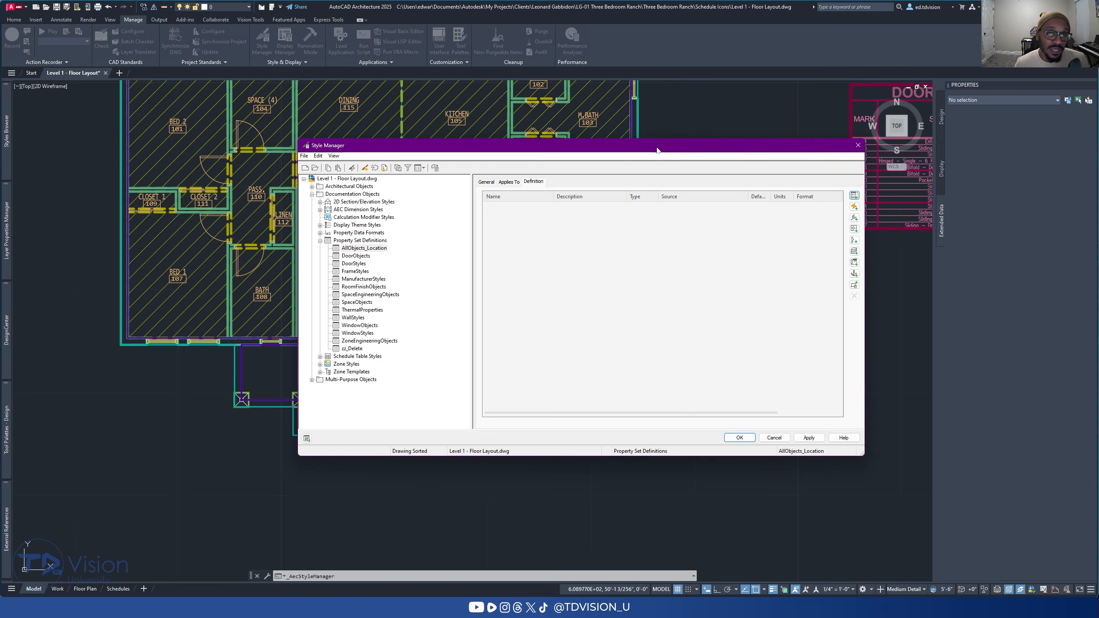
pyautogui.moveTo(657, 151); pyautogui.dragTo(617, 168)
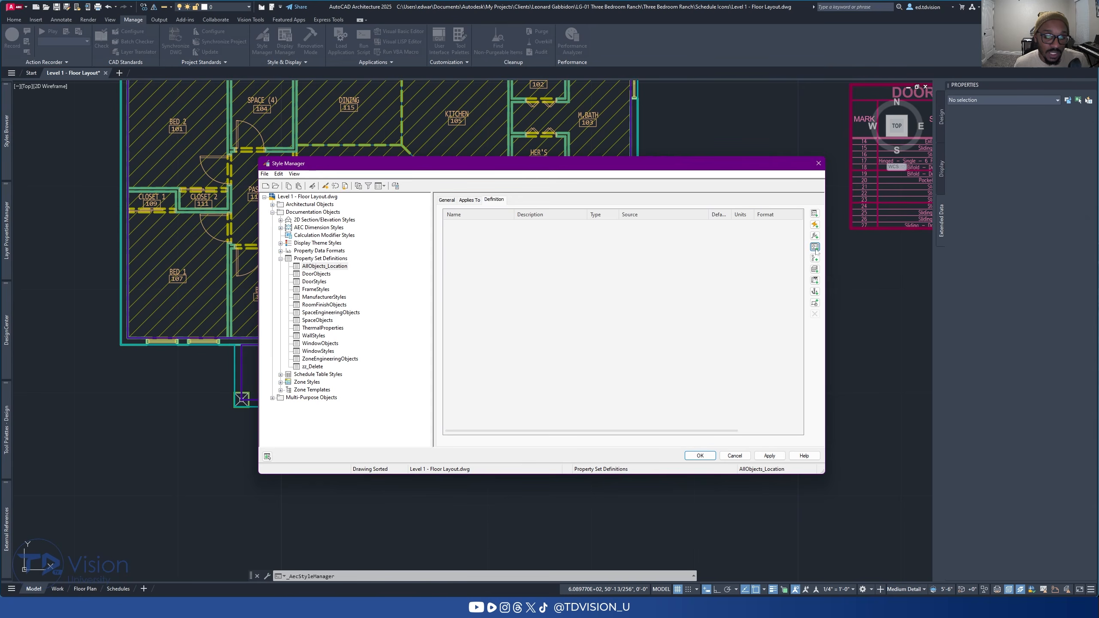
pyautogui.click(815, 248)
pyautogui.moveTo(423, 137); pyautogui.dragTo(503, 190)
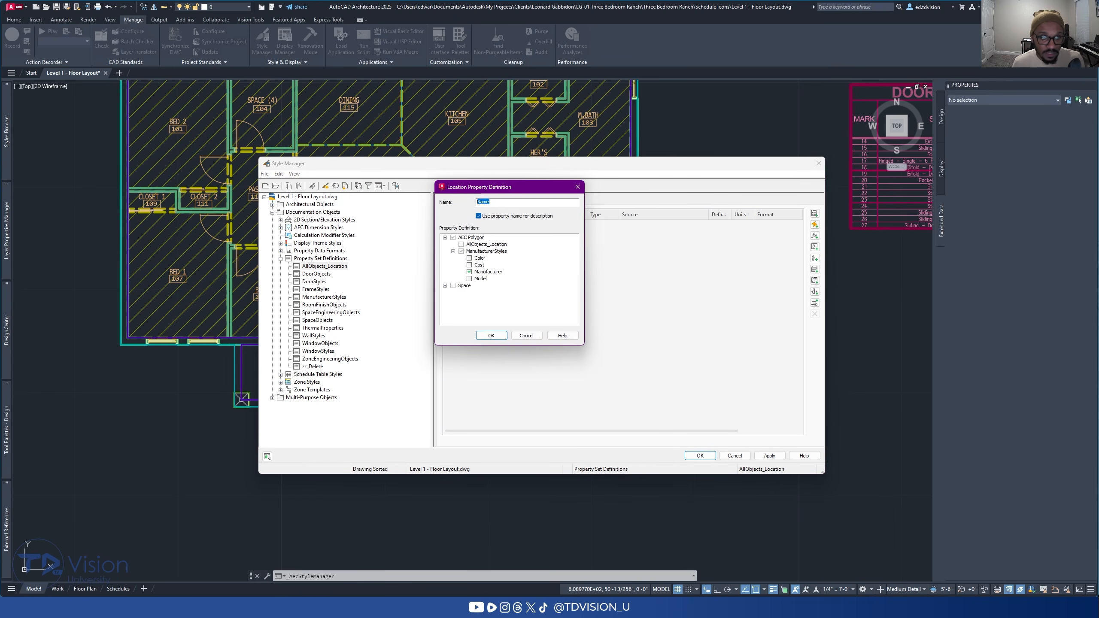
pyautogui.write('Locatgion')
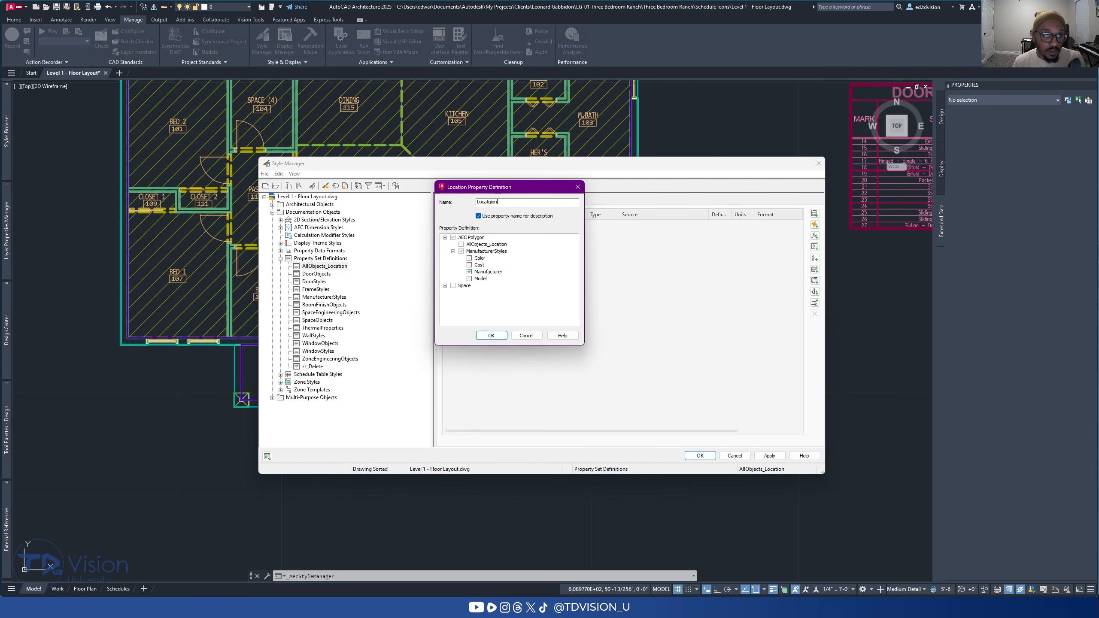
pyautogui.press('BackSpace')
pyautogui.press('BackSpace')
pyautogui.press('BackSpace')
pyautogui.press('BackSpace')
pyautogui.write('ion')
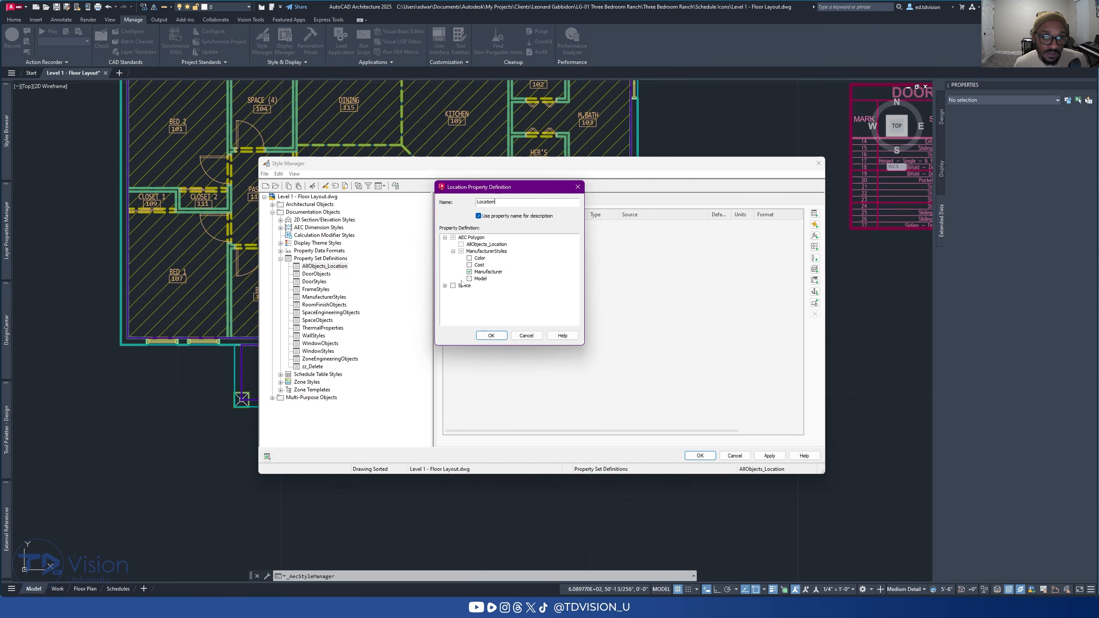
# Step: Choose the Name property of SpaceObjects under Space as the Location property's source and add the definition
pyautogui.click(445, 286)
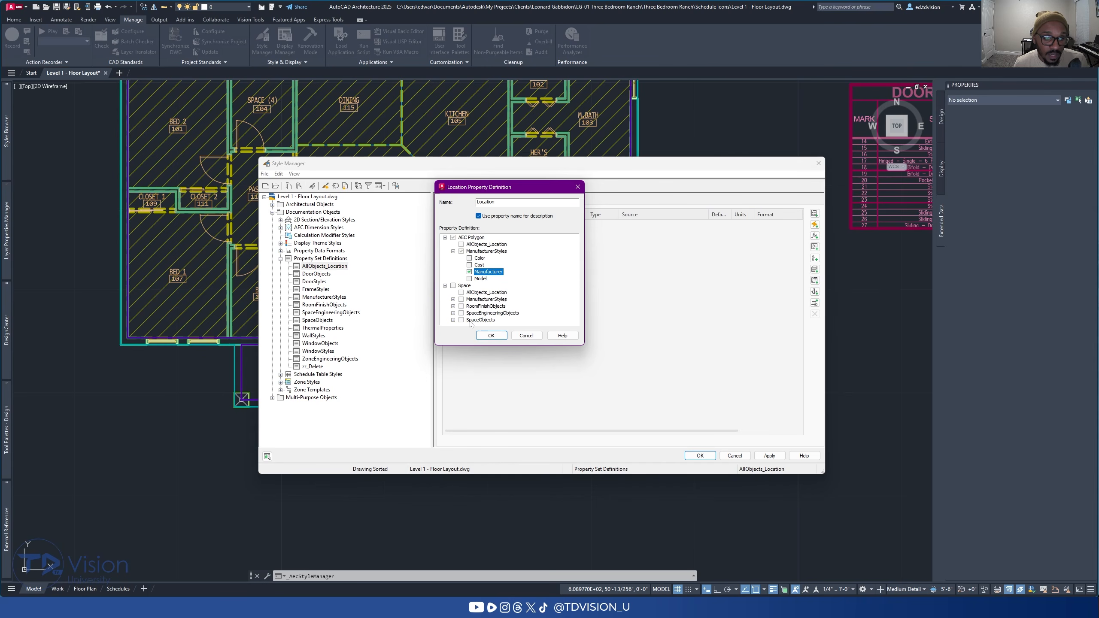
pyautogui.click(453, 320)
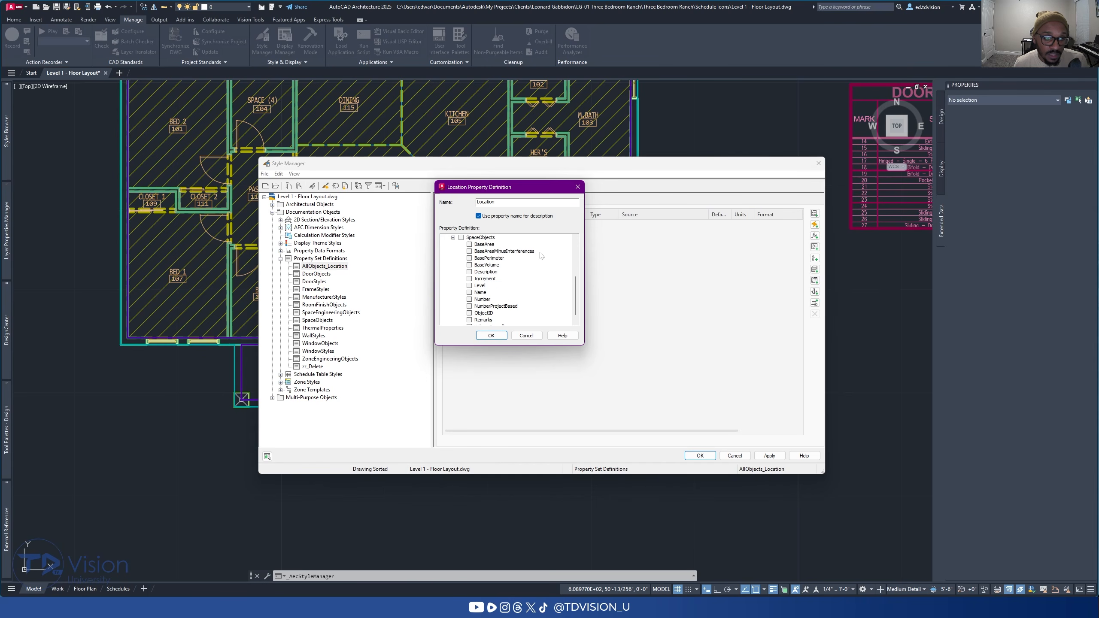
pyautogui.scroll(2, 541, 285)
pyautogui.click(478, 272)
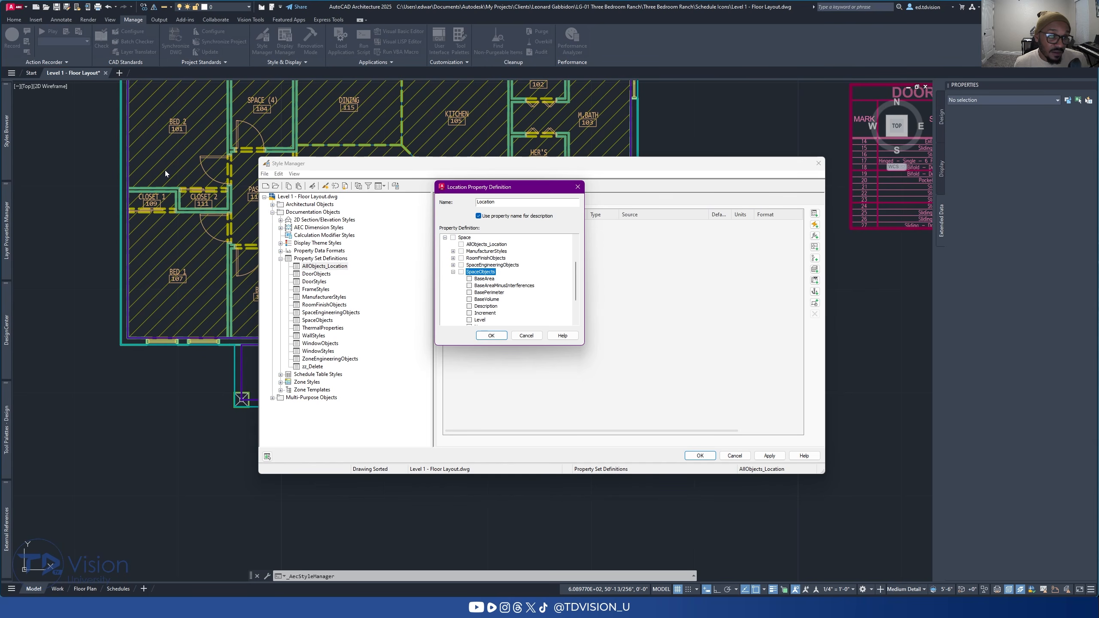
pyautogui.scroll(-1, 577, 291)
pyautogui.scroll(-1, 577, 291)
pyautogui.click(480, 294)
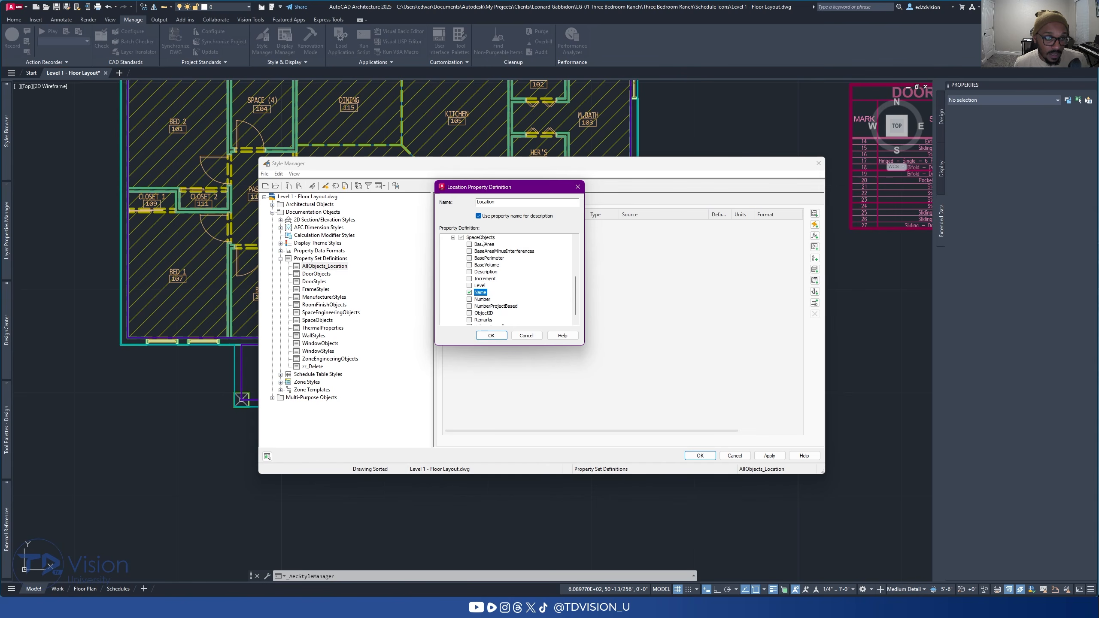
pyautogui.click(492, 338)
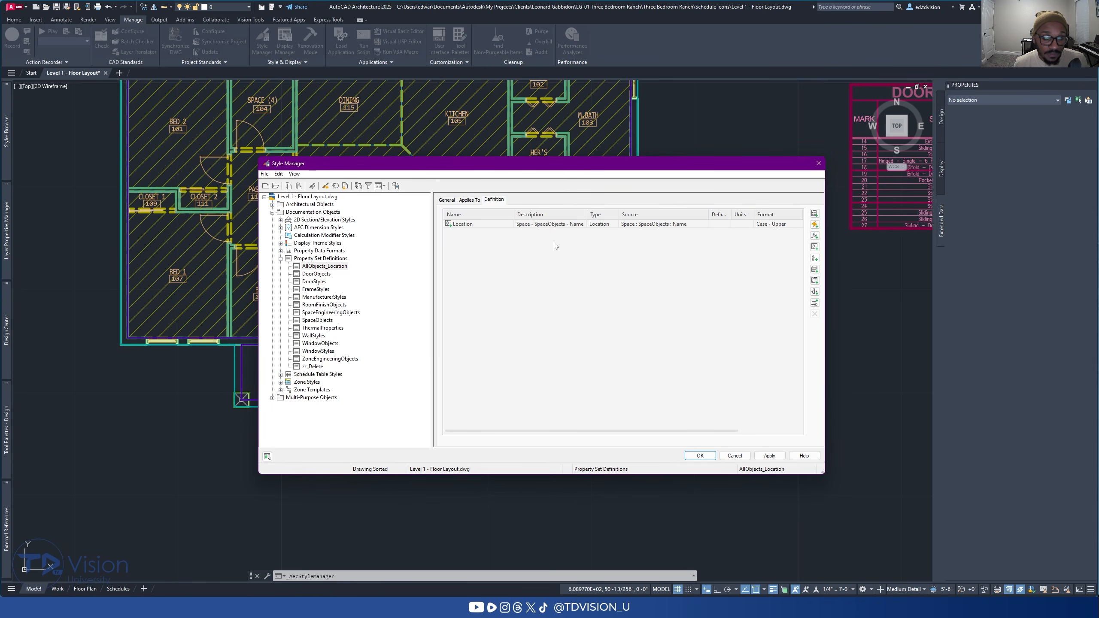
# Step: Turn off using the property name for the Location property's description, set the description to Location, and check its remaining columns
pyautogui.click(554, 224)
pyautogui.doubleClick(469, 225)
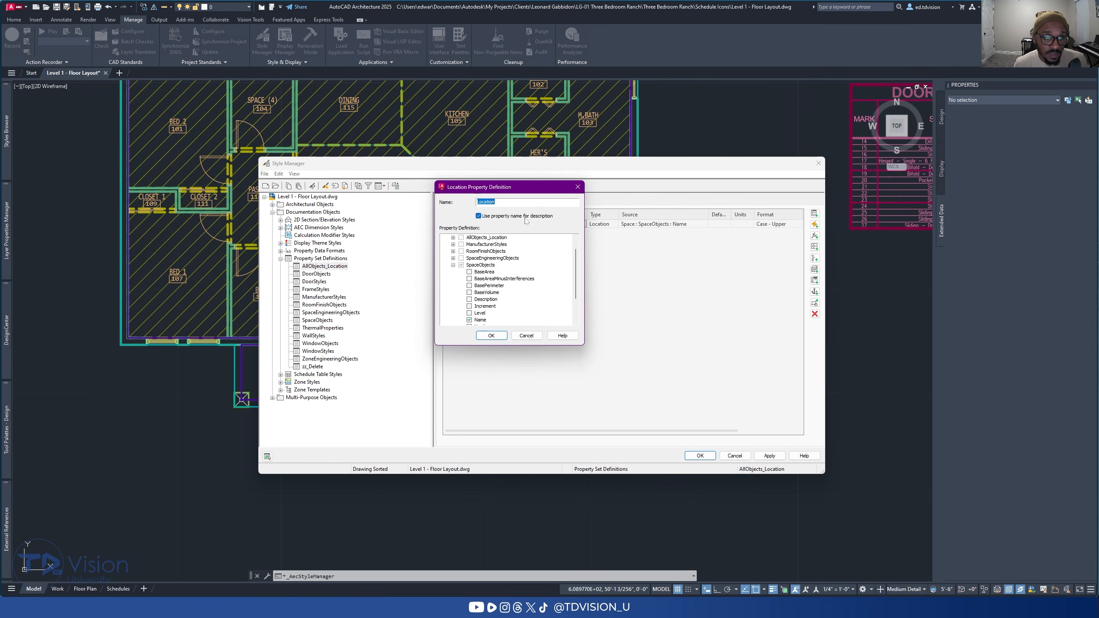
pyautogui.click(479, 217)
pyautogui.click(491, 336)
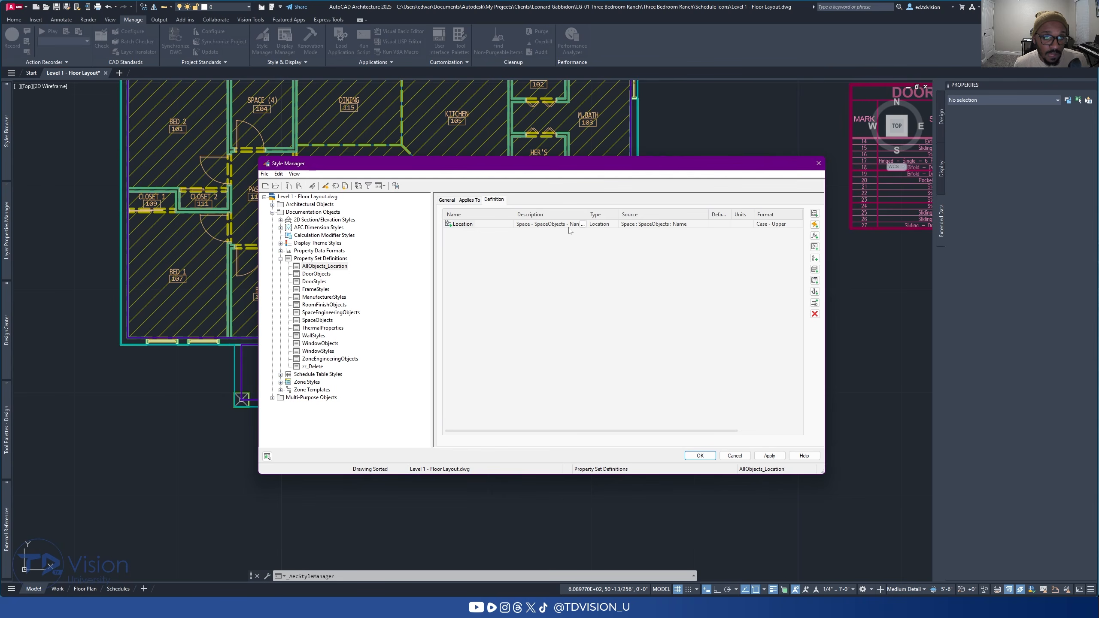
pyautogui.click(583, 224)
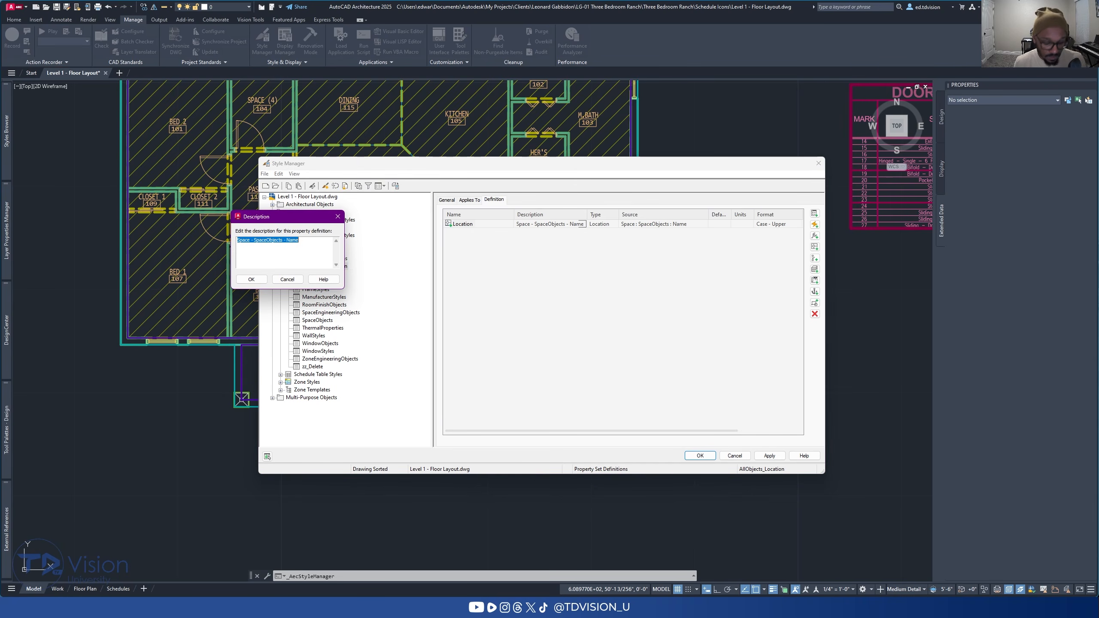
pyautogui.write('Location')
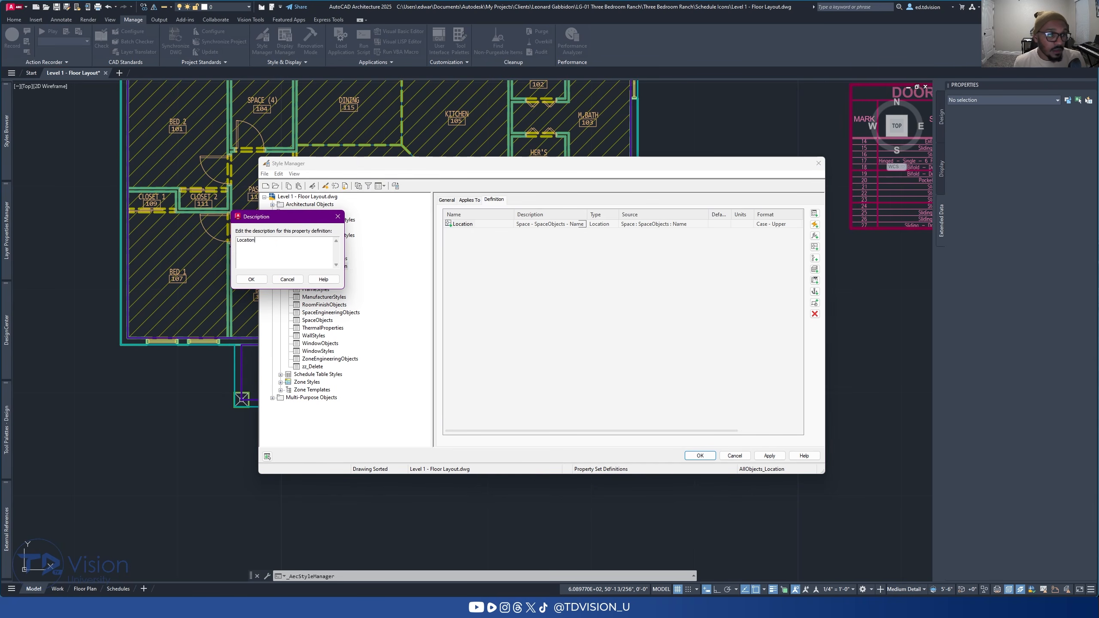
pyautogui.click(252, 279)
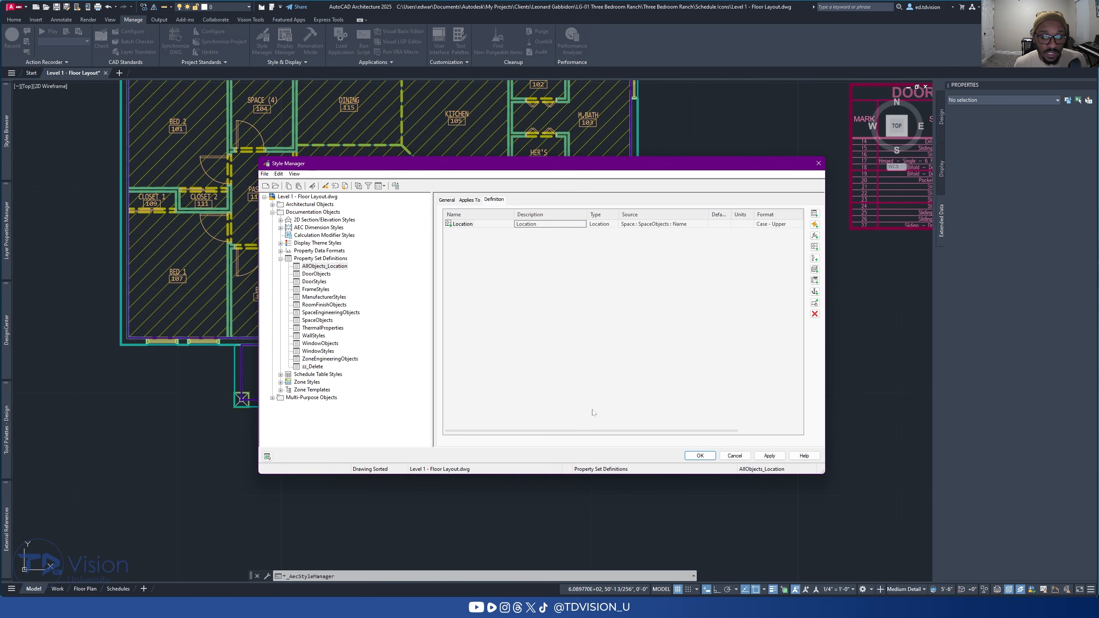
pyautogui.moveTo(675, 430); pyautogui.dragTo(738, 430)
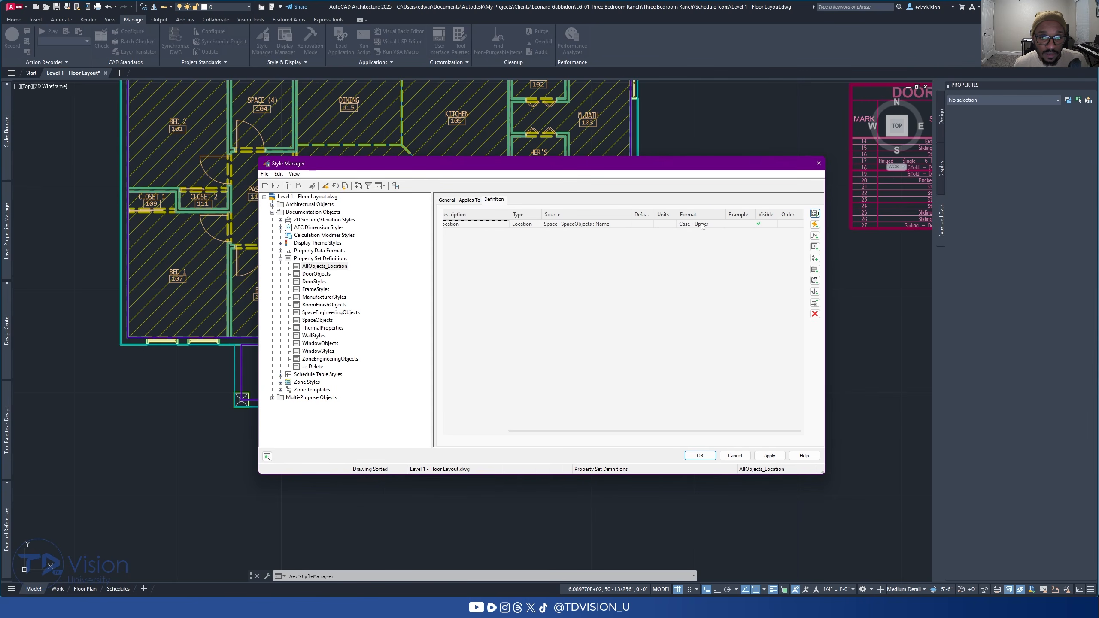
pyautogui.moveTo(721, 169); pyautogui.dragTo(675, 196)
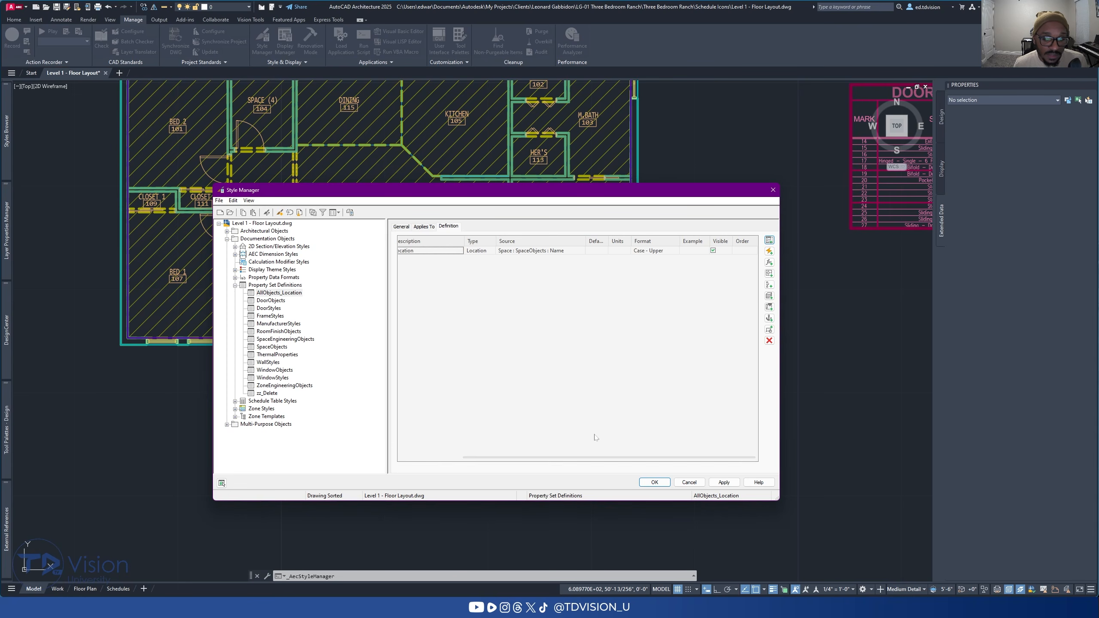
# Step: Accept the Location property definition and close the Style Manager
pyautogui.moveTo(595, 460); pyautogui.dragTo(532, 460)
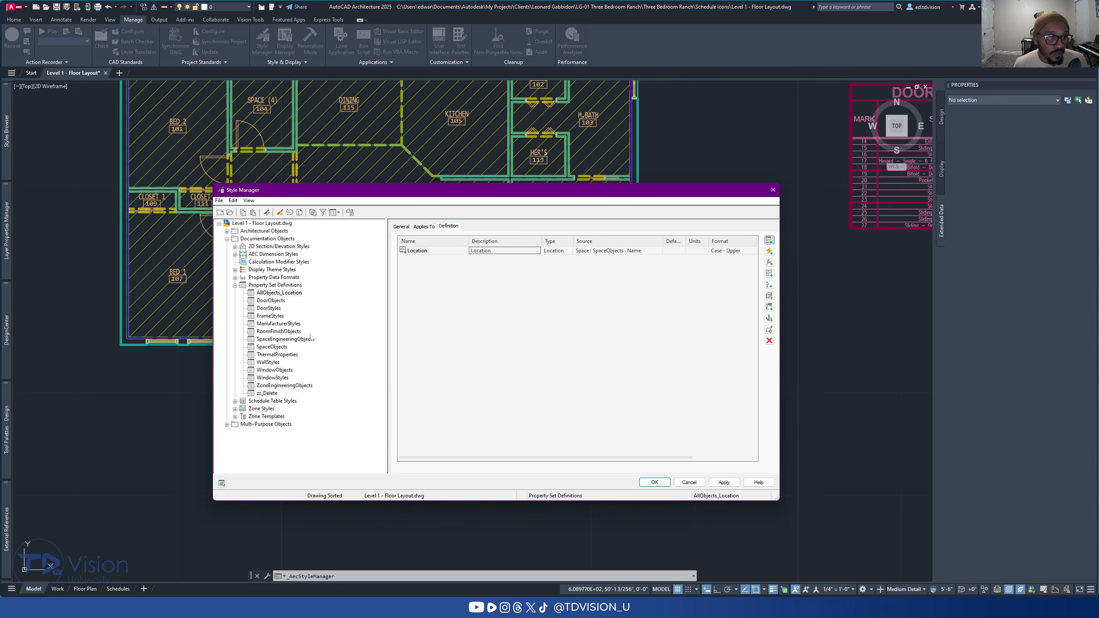
pyautogui.click(656, 483)
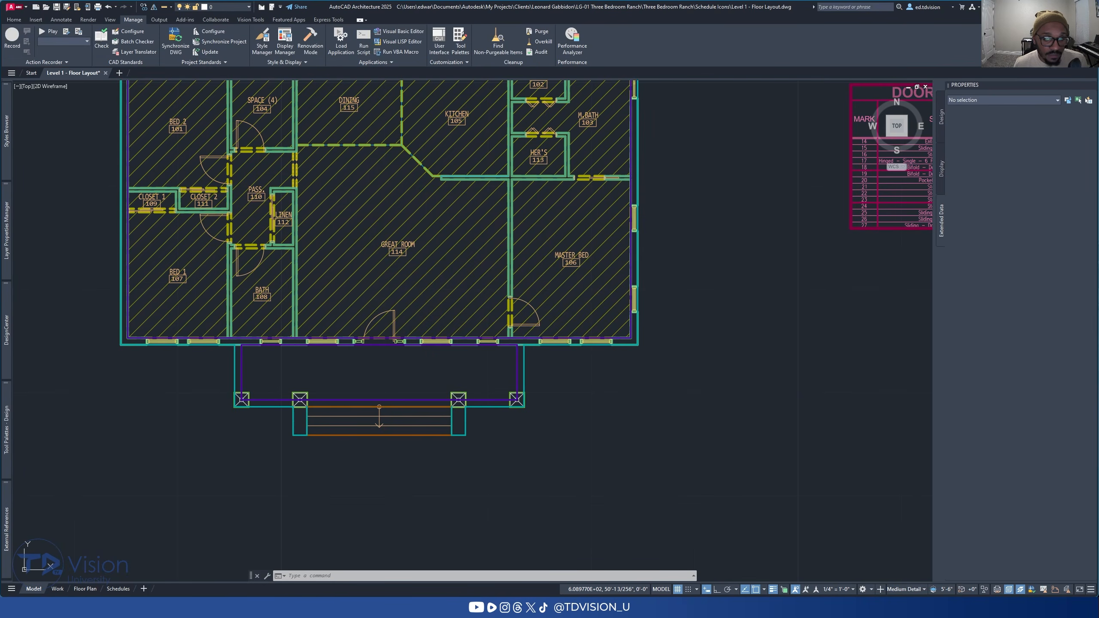
# Step: Select the whole floor plan, filter the properties to its doors, and add the AllObjects_Location property set to them
pyautogui.scroll(-1, 571, 316)
pyautogui.moveTo(710, 281); pyautogui.dragTo(704, 313, button='middle')
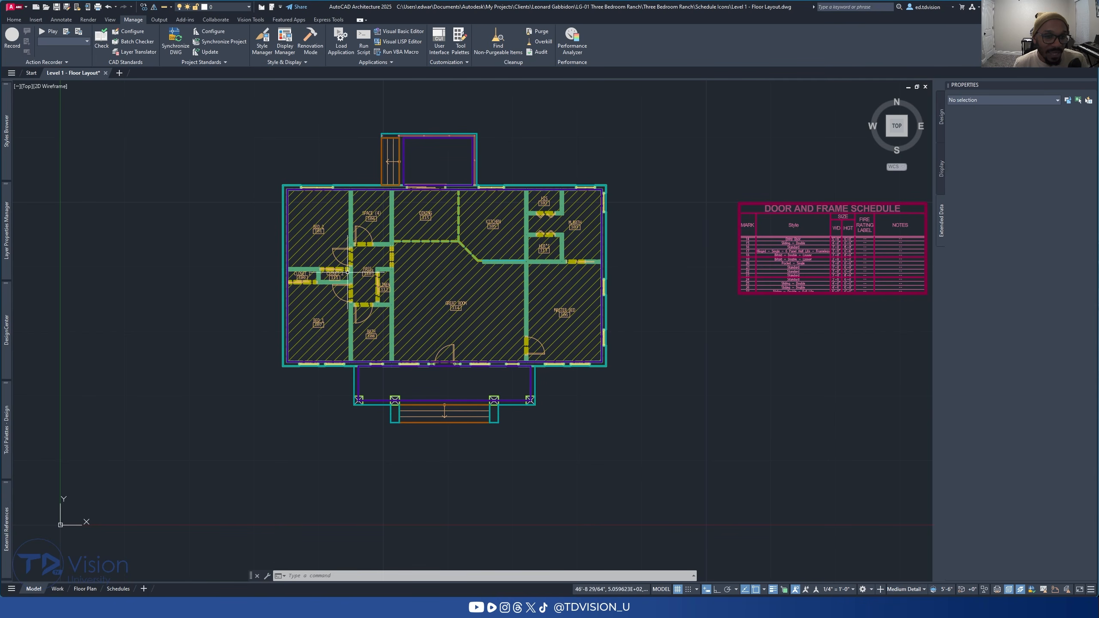
pyautogui.click(692, 471)
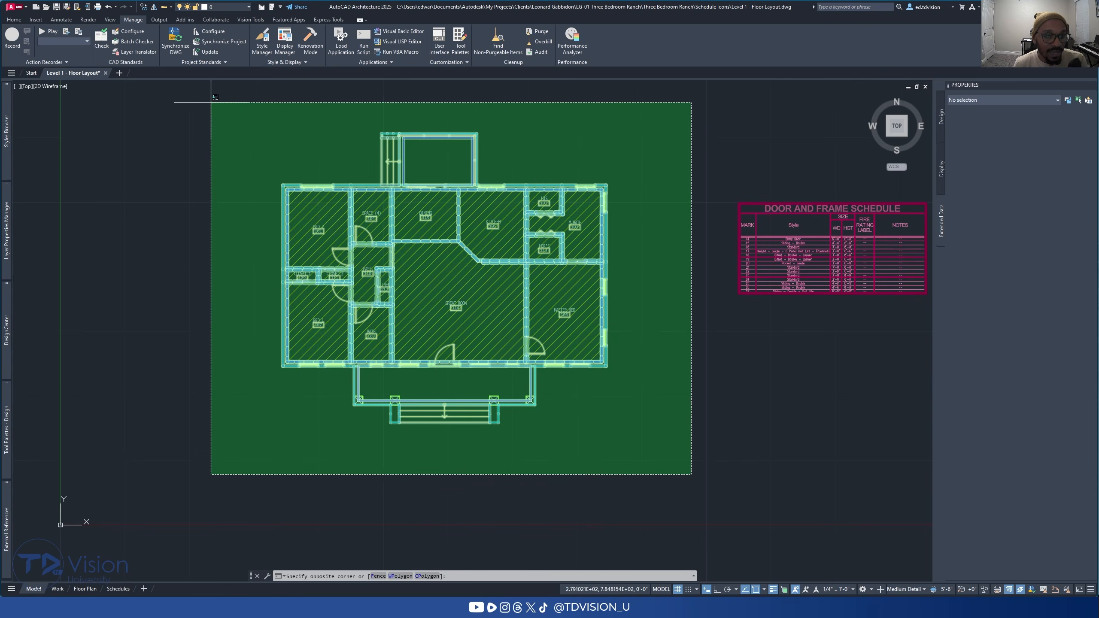
pyautogui.click(211, 102)
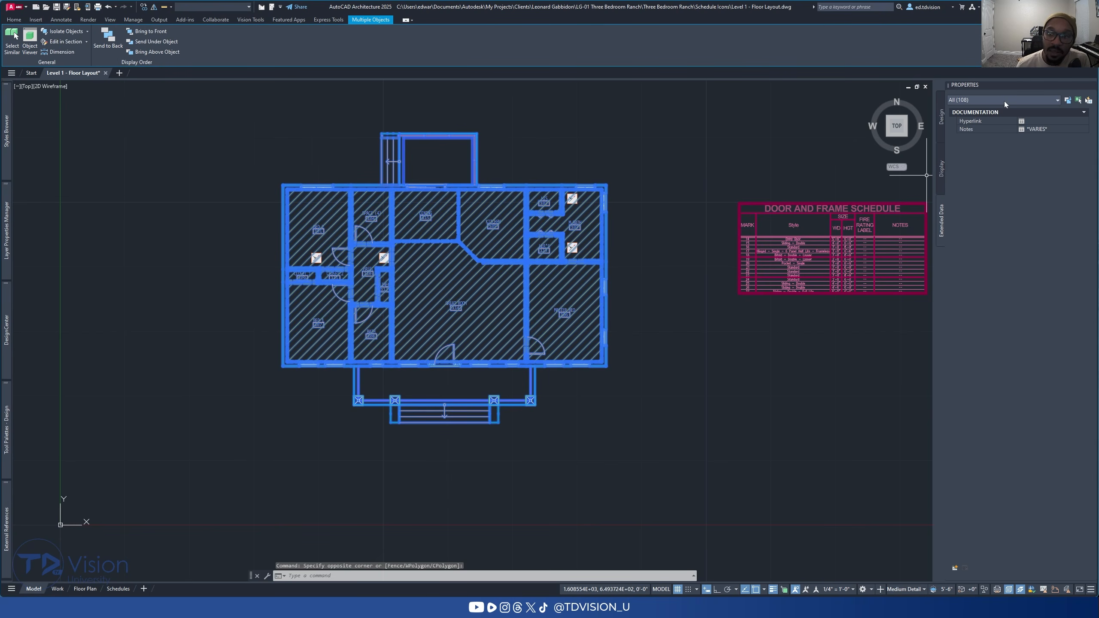
pyautogui.click(978, 102)
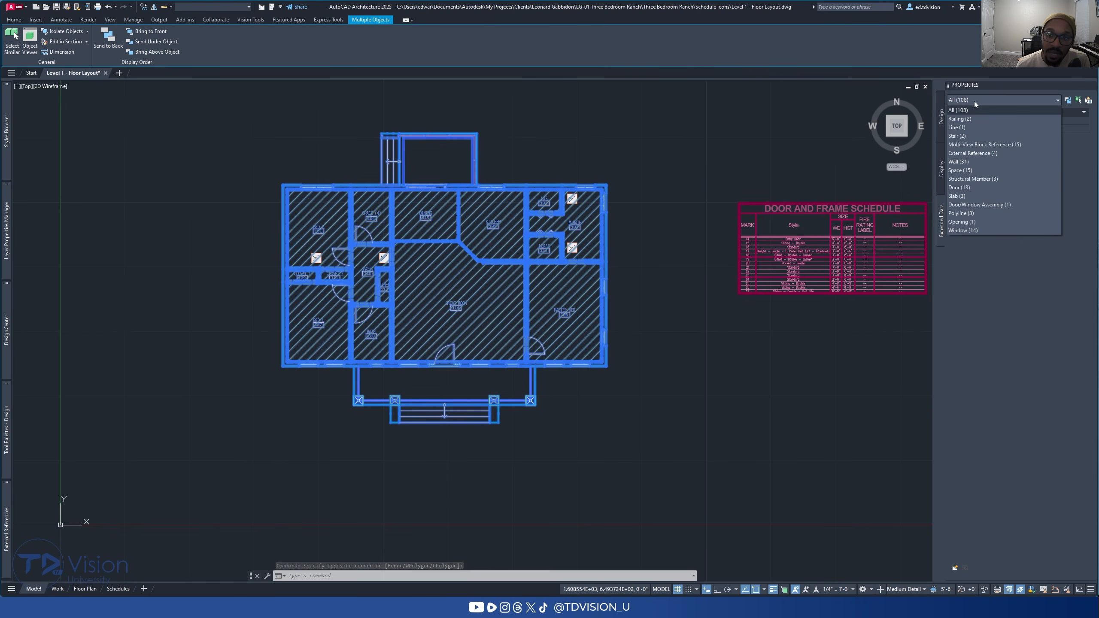
pyautogui.click(966, 188)
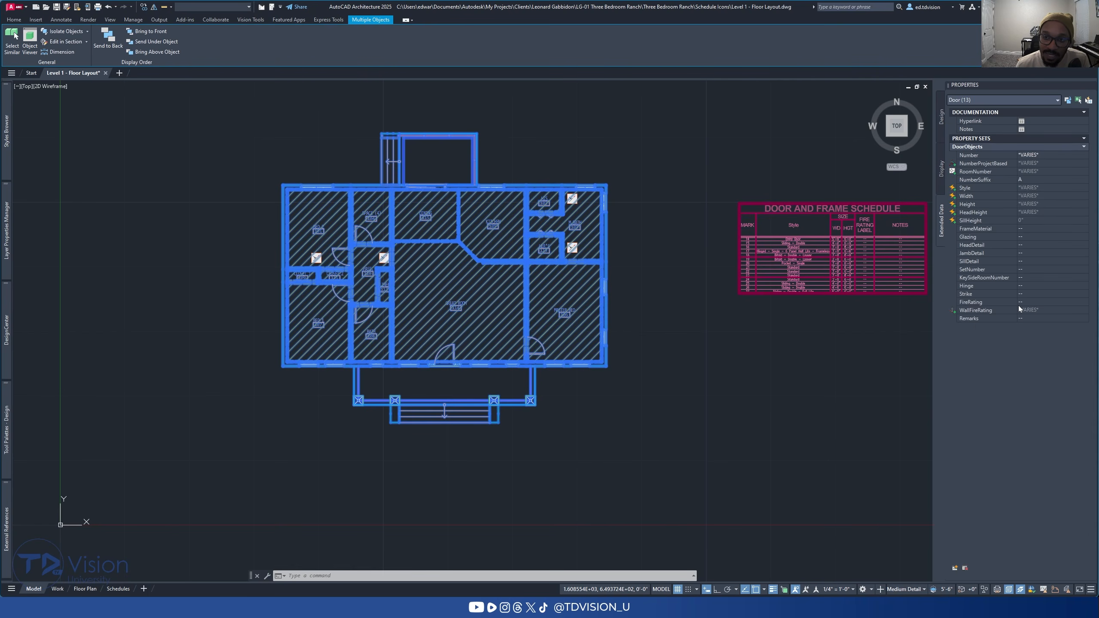
pyautogui.click(954, 568)
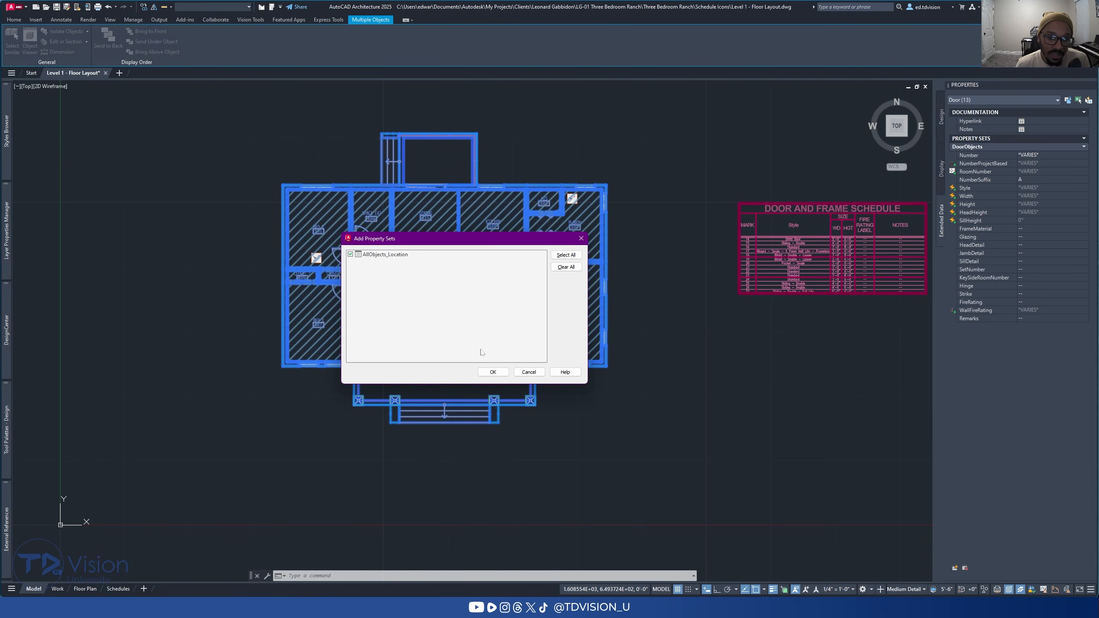
pyautogui.click(493, 372)
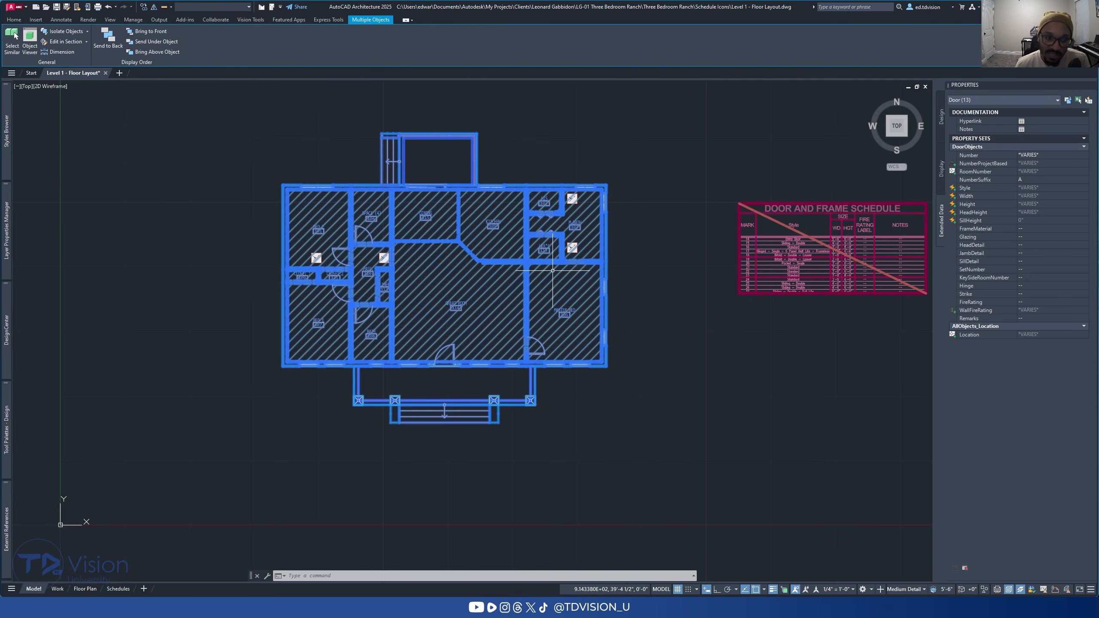
# Step: Add the AllObjects_Location property set to the windows in the selection and clear the selection
pyautogui.click(993, 102)
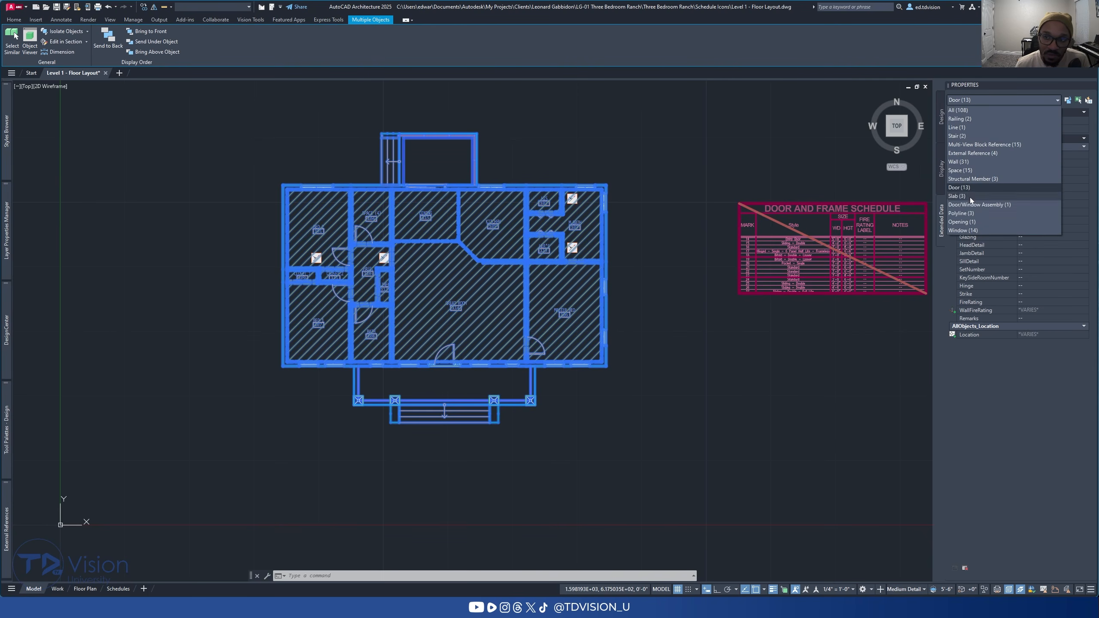
pyautogui.click(968, 231)
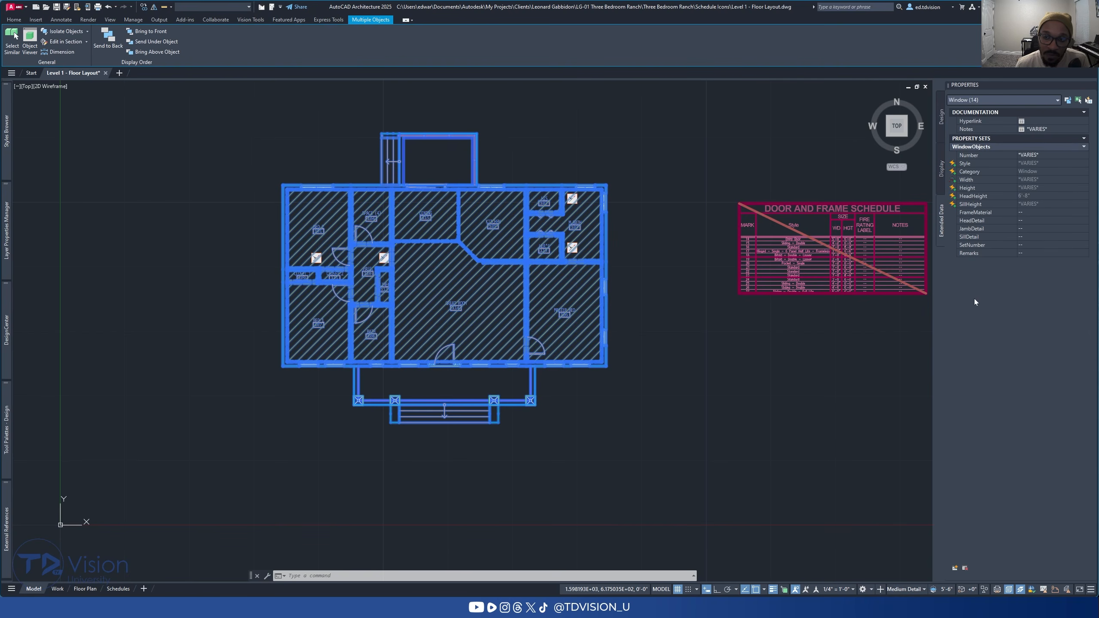
pyautogui.click(954, 569)
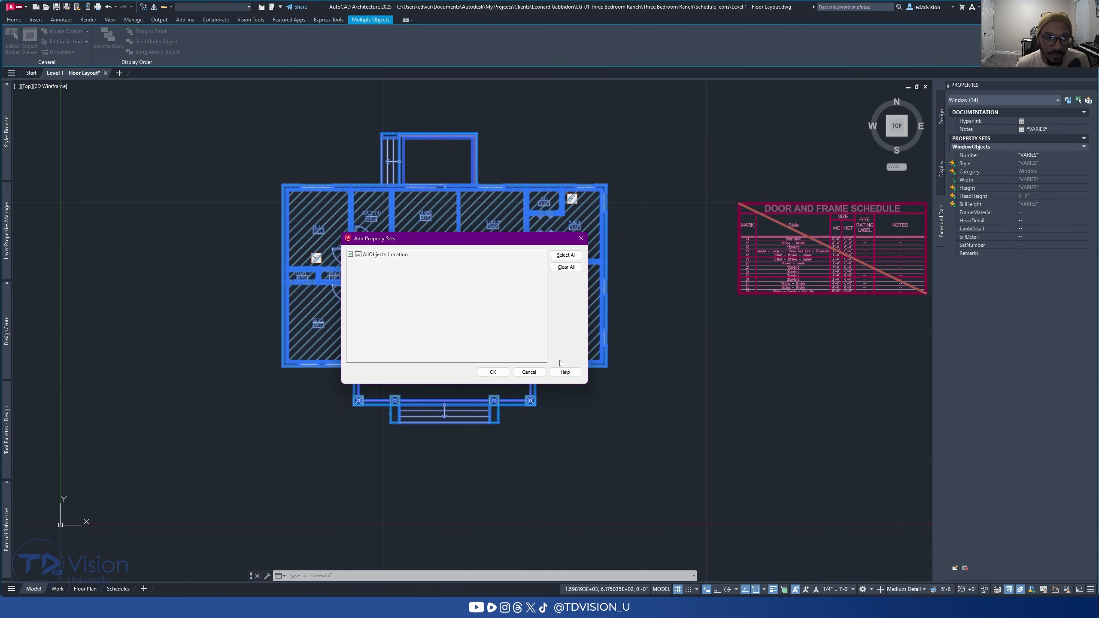
pyautogui.click(494, 373)
pyautogui.moveTo(759, 357)
pyautogui.mouseDown(button='middle')
pyautogui.moveTo(380, 373)
pyautogui.moveTo(648, 364)
pyautogui.mouseUp(button='middle')
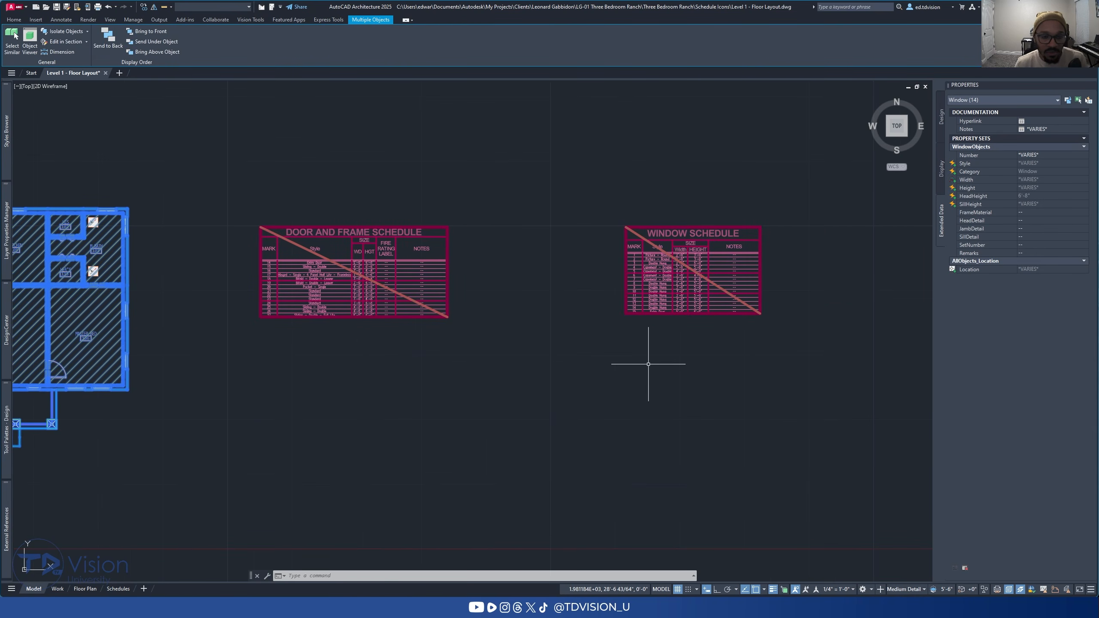
pyautogui.press('Escape')
pyautogui.press('Escape')
pyautogui.press('Escape')
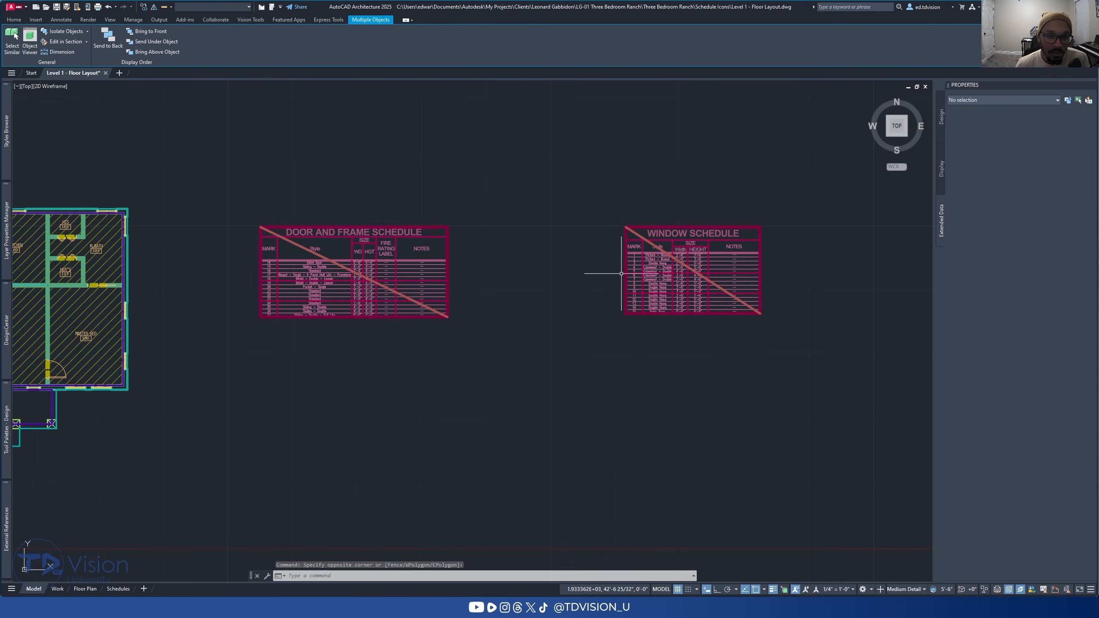
# Step: Update both the door and frame schedule and the window schedule, and look over the refreshed door table
pyautogui.click(698, 400)
pyautogui.click(294, 209)
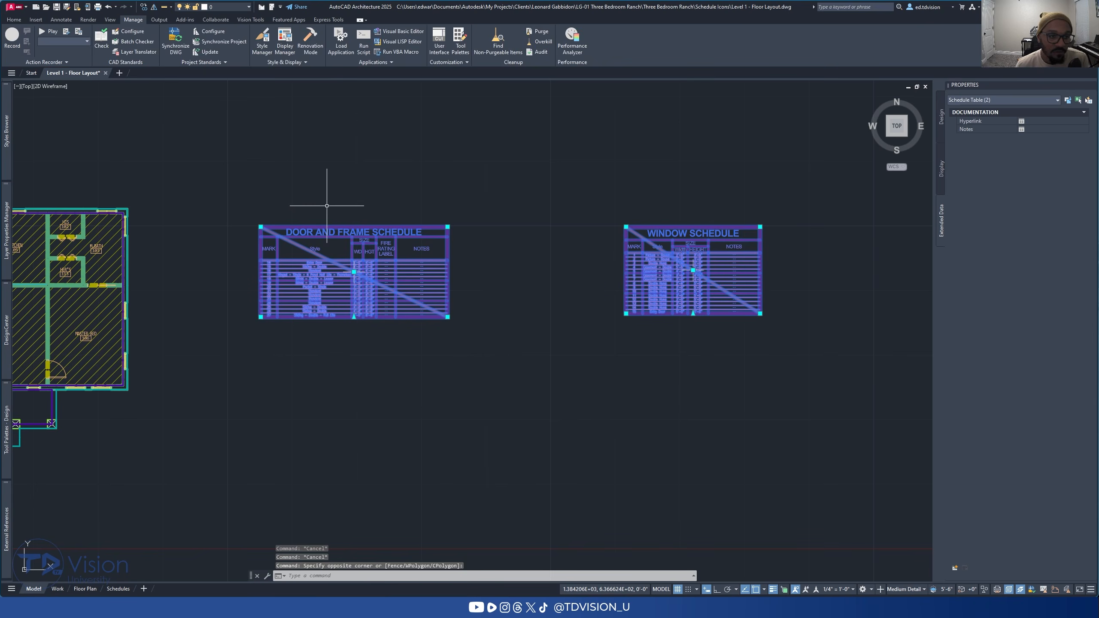
pyautogui.click(147, 42)
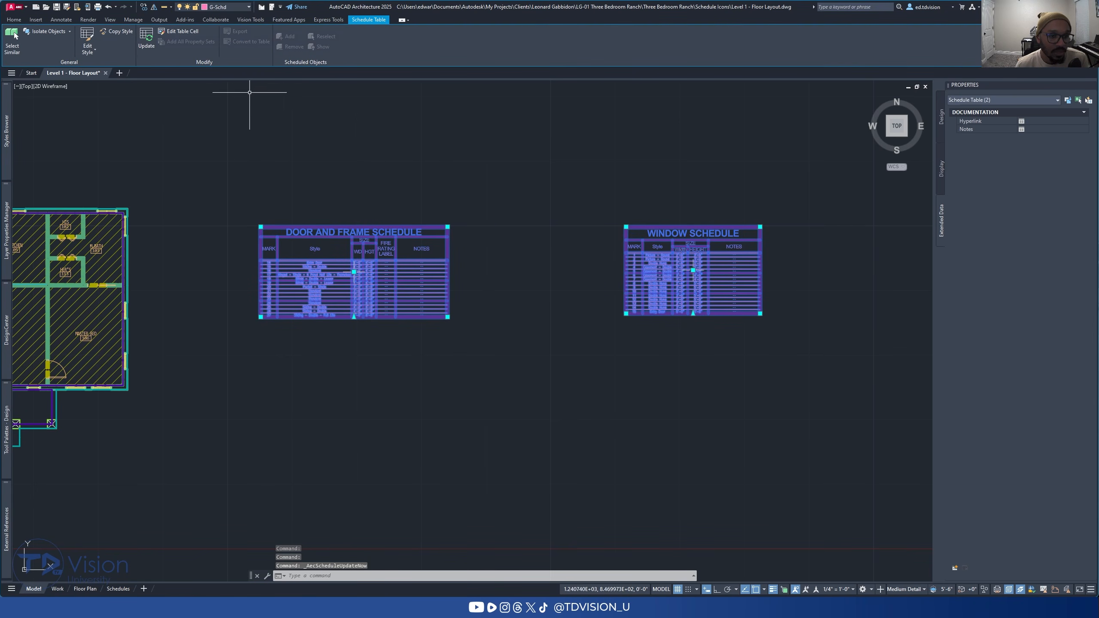
pyautogui.press('Escape')
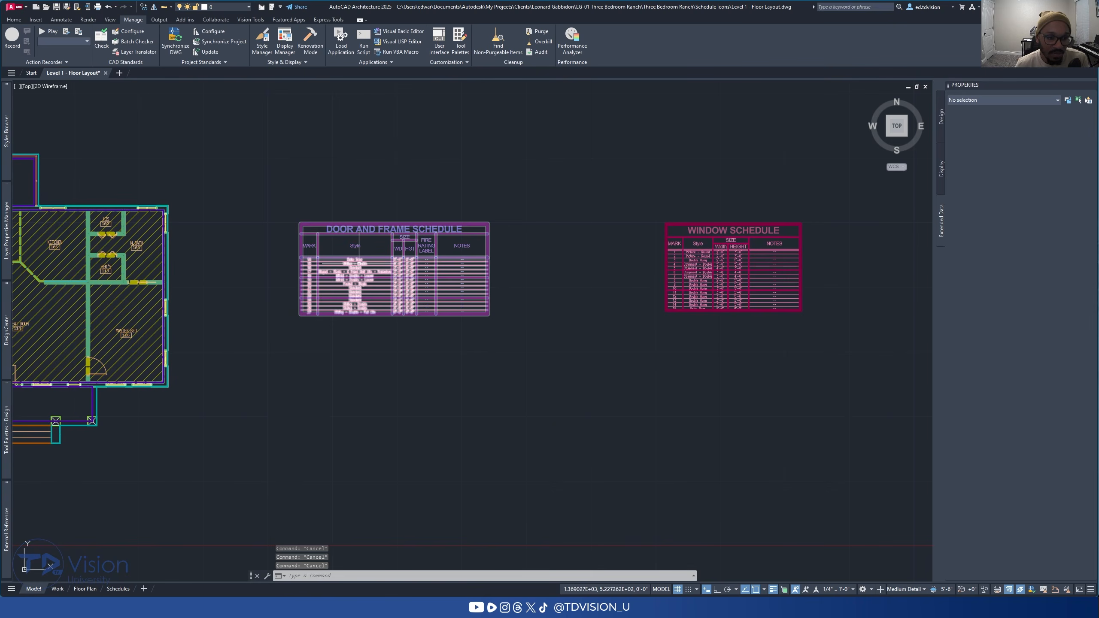
pyautogui.scroll(2, 316, 268)
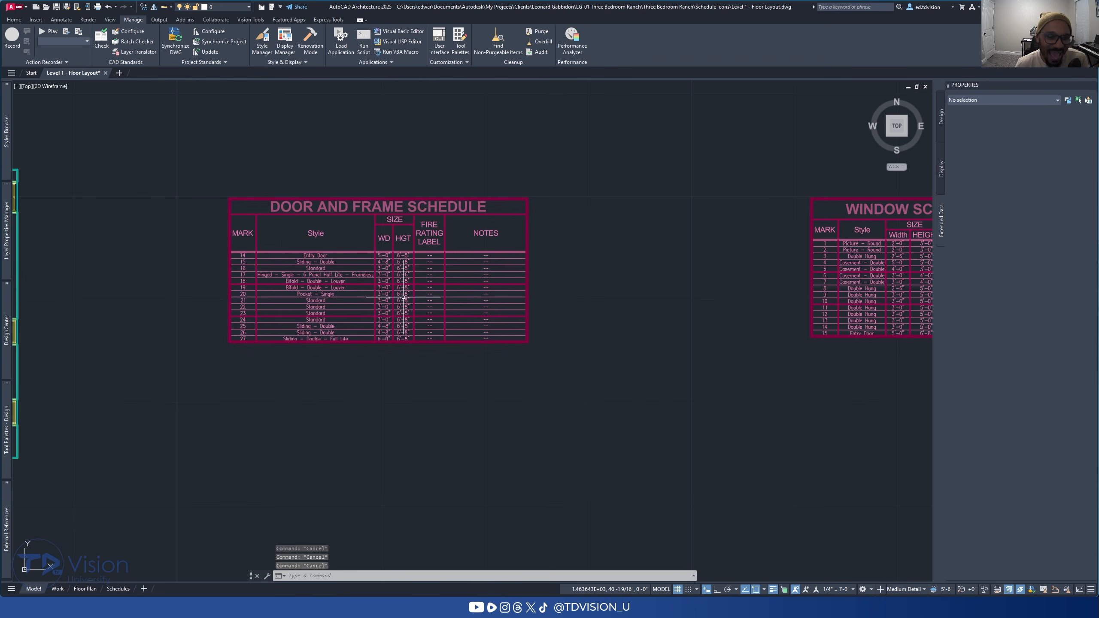
pyautogui.scroll(-2, 407, 245)
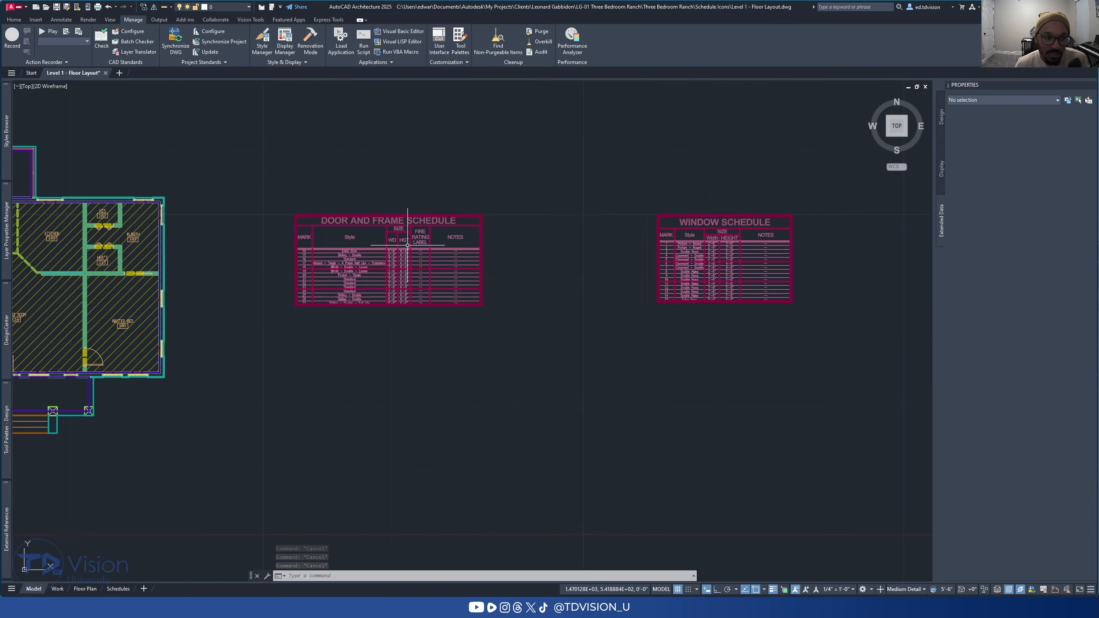
# Step: Check the Location property of the two windows along the Master Bed's east wall
pyautogui.moveTo(157, 288); pyautogui.dragTo(416, 268, button='middle')
pyautogui.scroll(5, 416, 268)
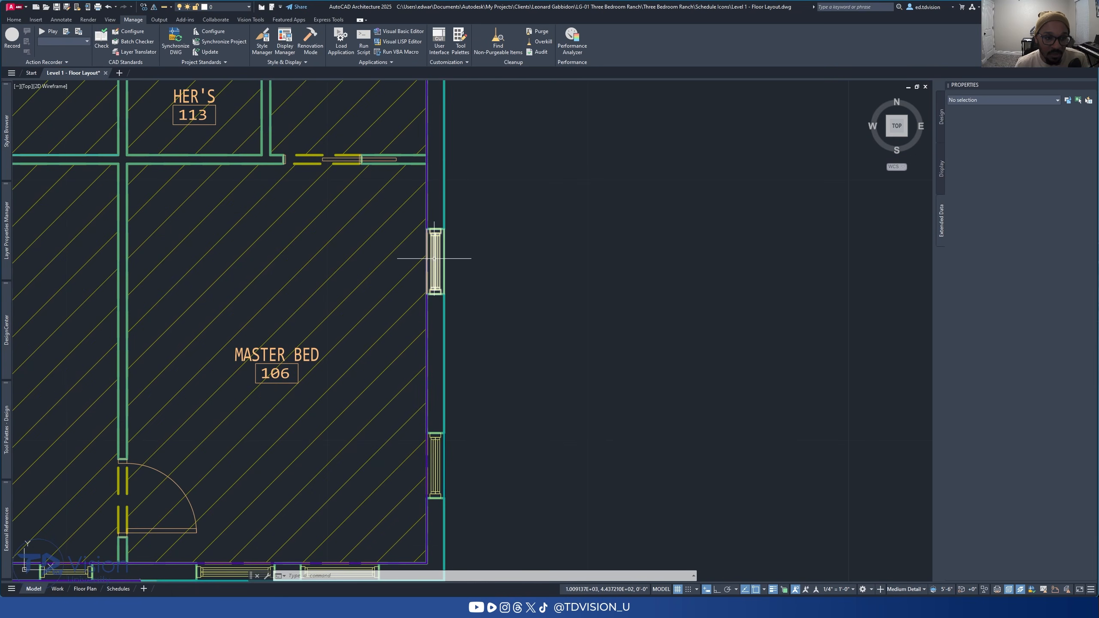
pyautogui.click(433, 259)
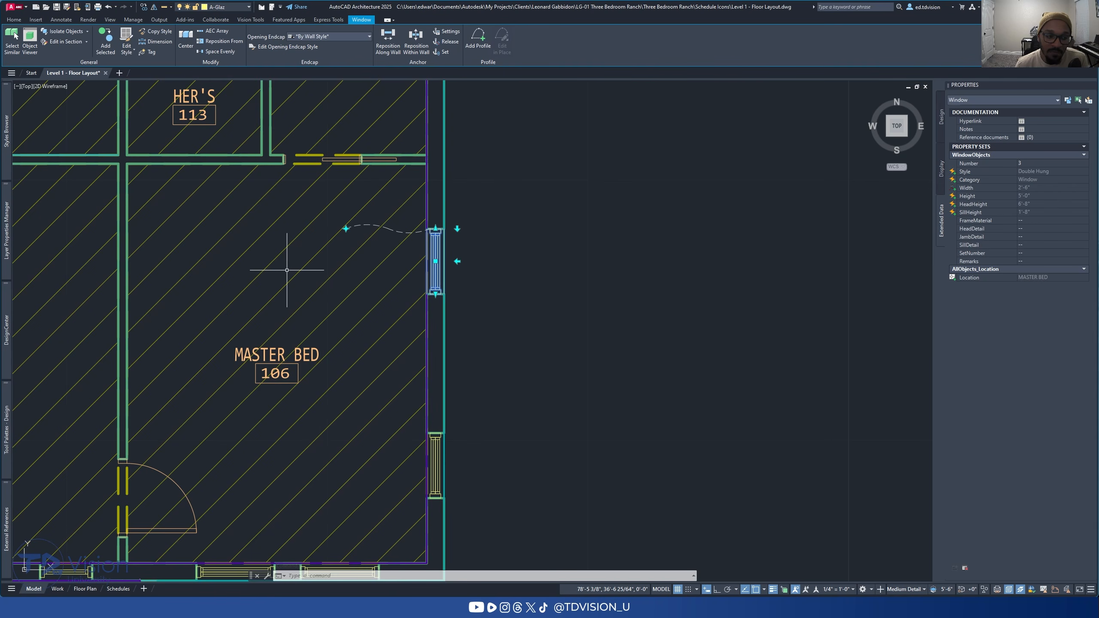
pyautogui.scroll(-3, 351, 341)
pyautogui.moveTo(351, 340); pyautogui.dragTo(393, 322, button='middle')
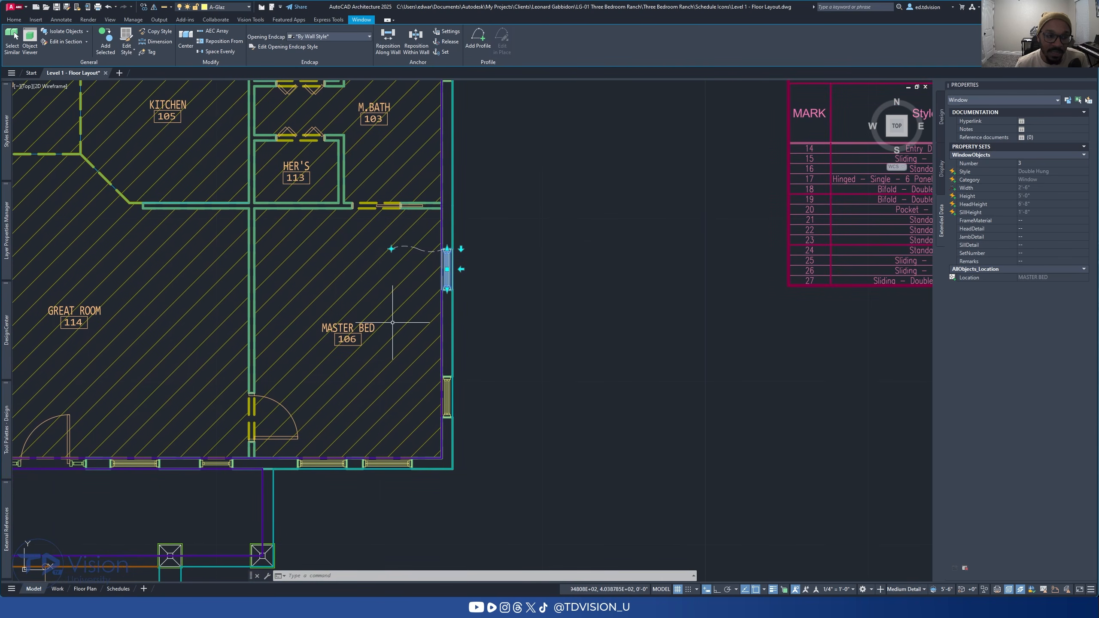
pyautogui.click(436, 382)
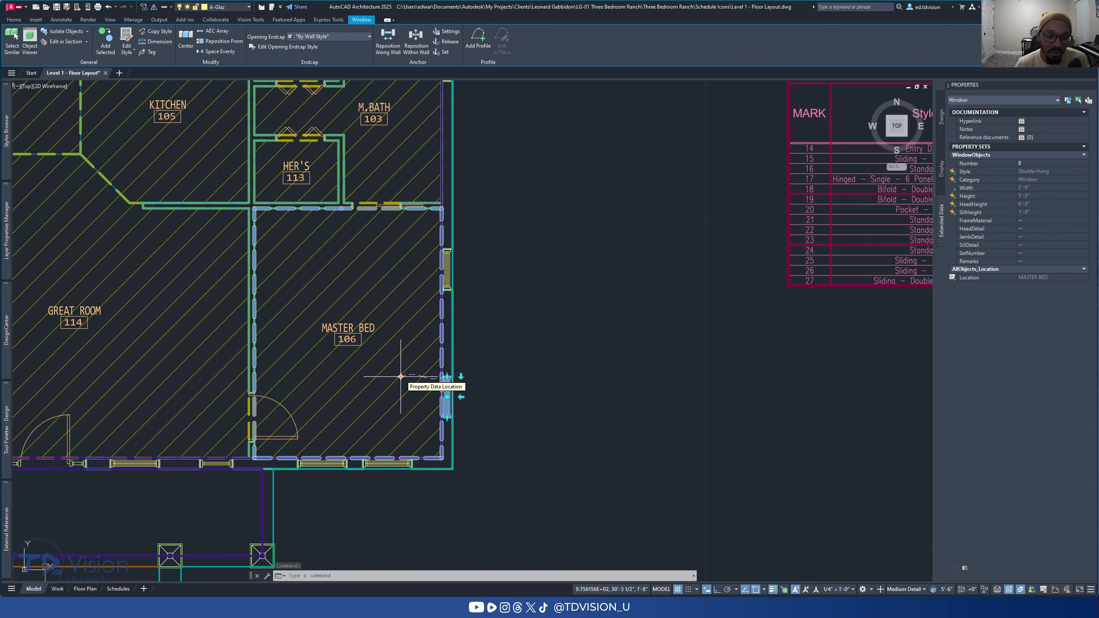
# Step: Move the property data location of the pocket door between Master Bed and M.Bath into the M.Bath space
pyautogui.moveTo(356, 175); pyautogui.dragTo(388, 252, button='middle')
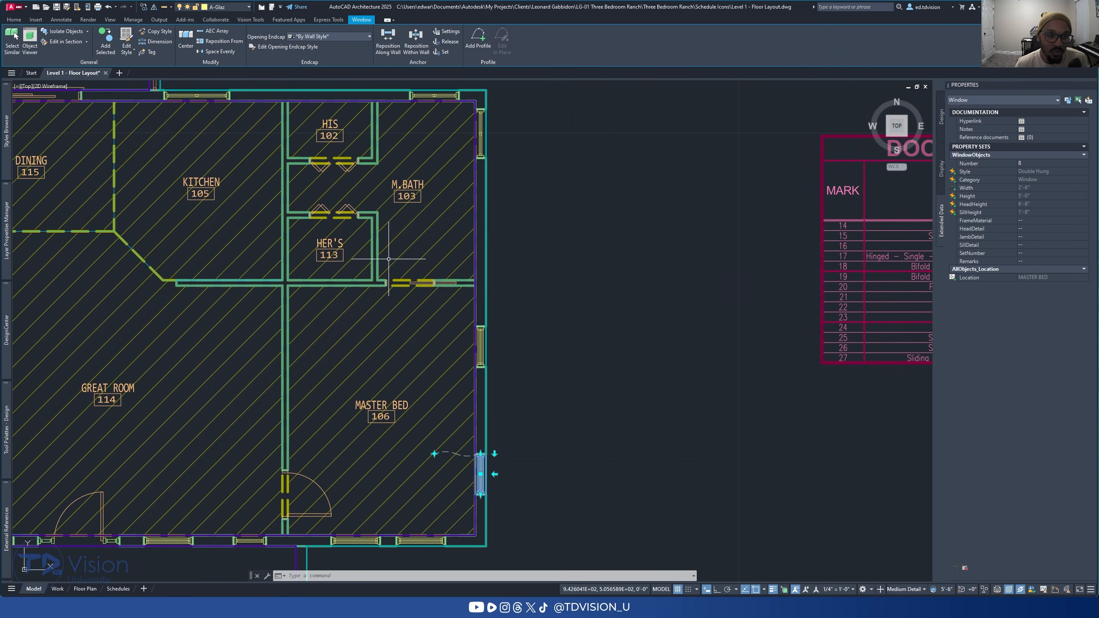
pyautogui.scroll(1, 388, 252)
pyautogui.click(435, 296)
pyautogui.press('Escape')
pyautogui.click(428, 301)
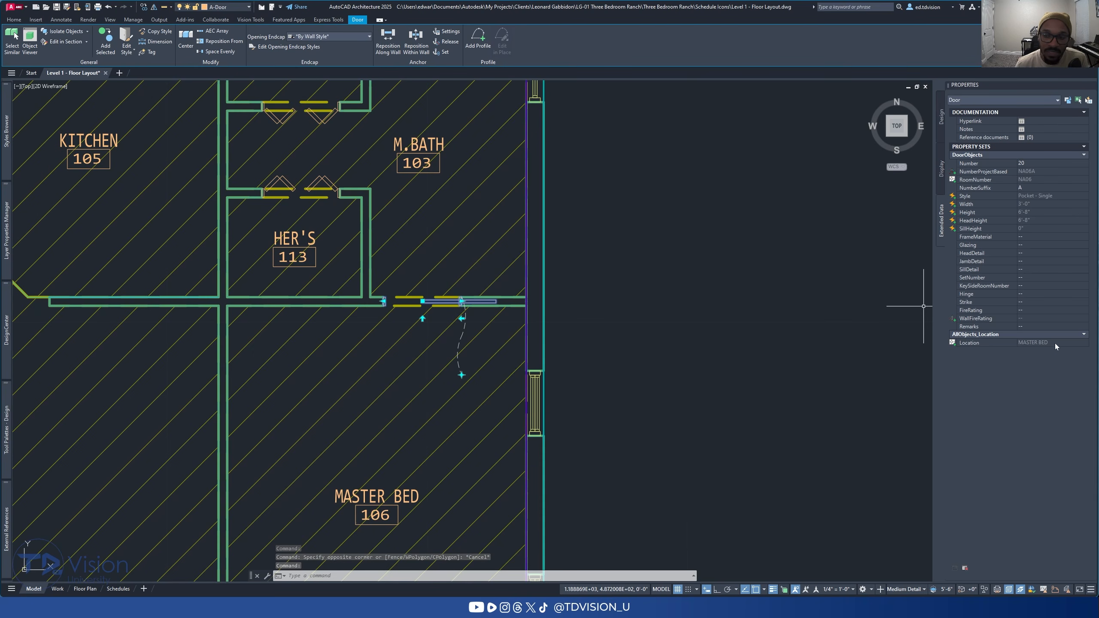
pyautogui.click(462, 375)
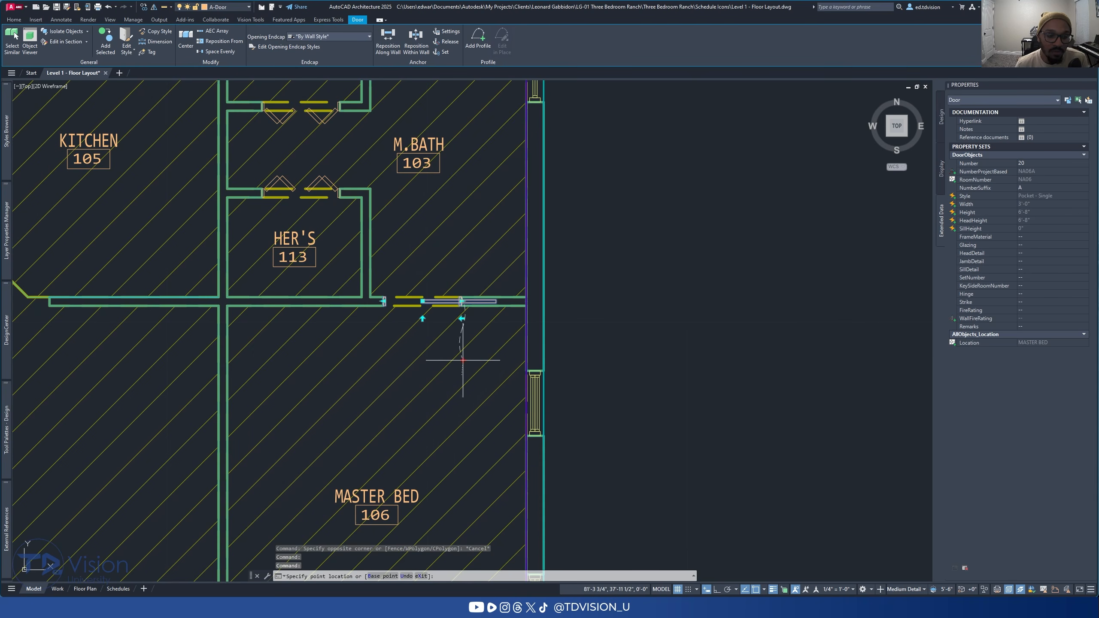
pyautogui.click(462, 224)
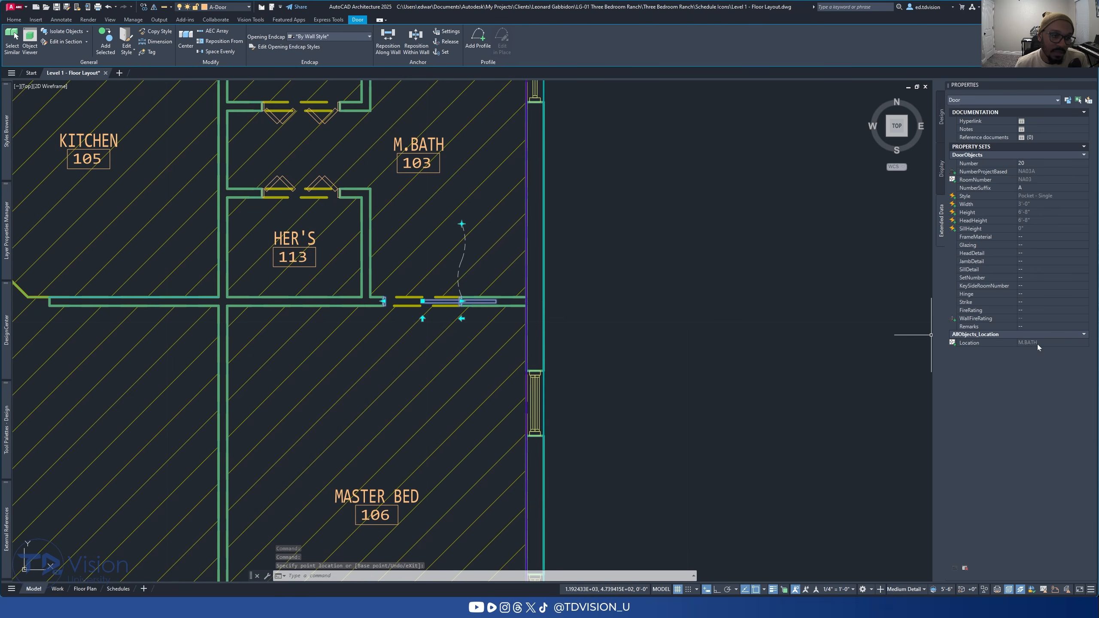
# Step: Check the Location property of the Dining sliding door and the Bed 2 and Kitchen windows on the north wall
pyautogui.scroll(-1, 490, 299)
pyautogui.moveTo(130, 255); pyautogui.dragTo(459, 337, button='middle')
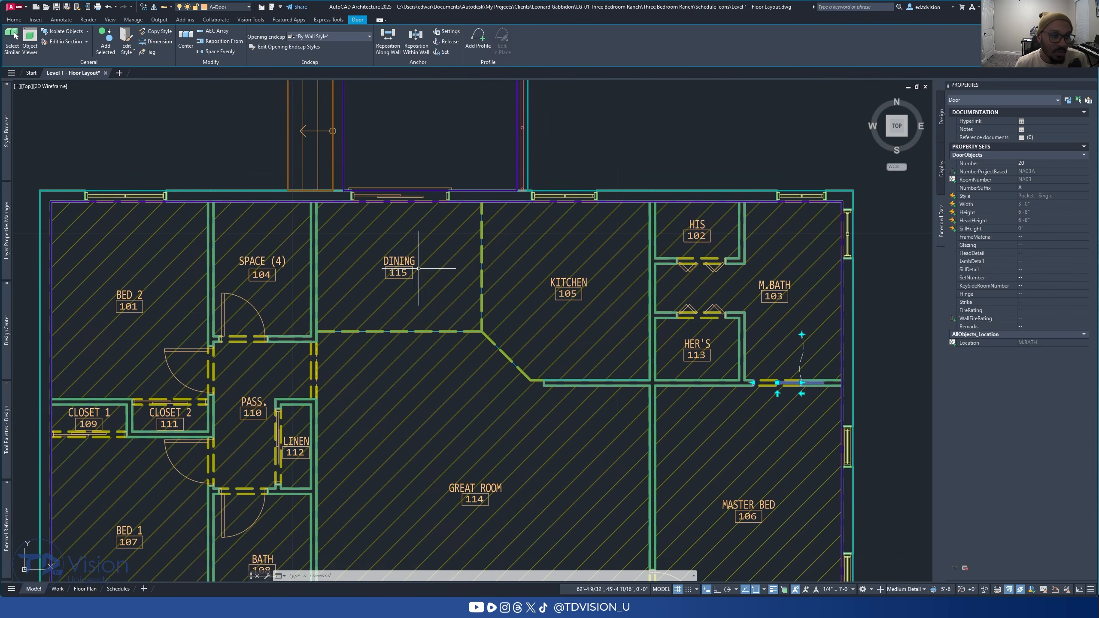
pyautogui.click(394, 194)
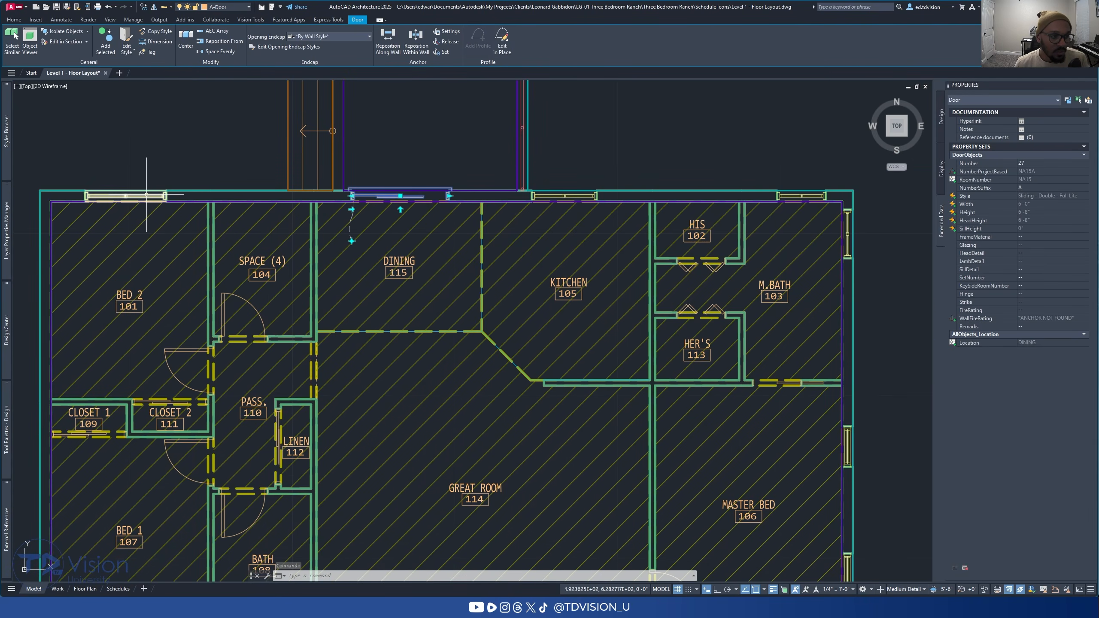
pyautogui.click(119, 195)
pyautogui.click(560, 197)
# Step: Try moving the Closet 1 sliding door's property data location into Bed 2 and return it inside Closet 1
pyautogui.scroll(-4, 562, 197)
pyautogui.scroll(2, 431, 340)
pyautogui.scroll(2, 379, 281)
pyautogui.click(369, 280)
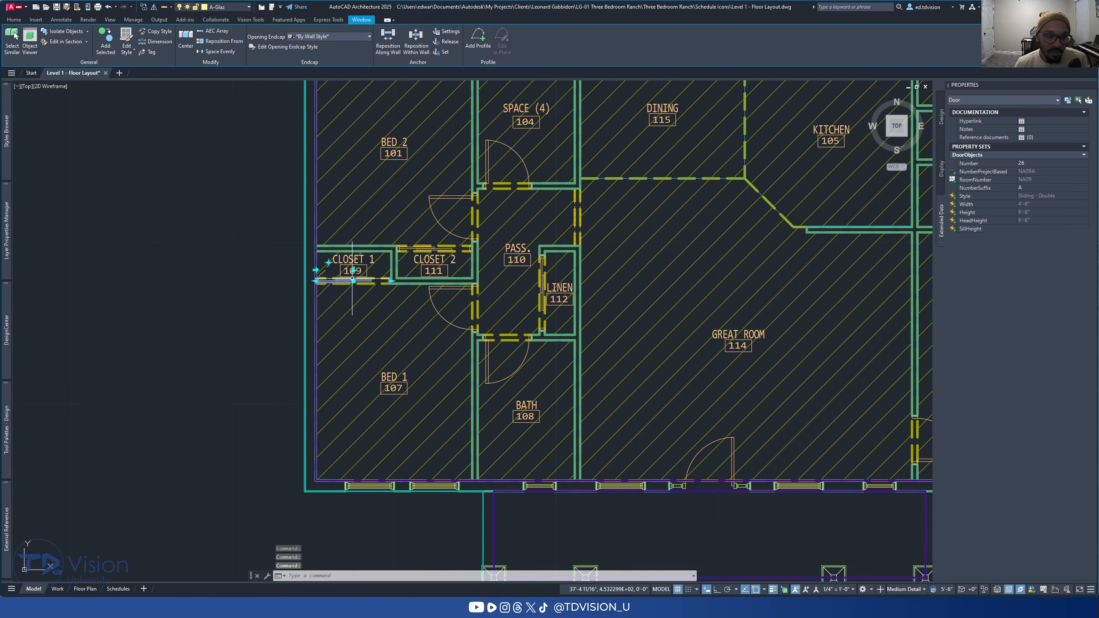
pyautogui.scroll(3, 308, 269)
pyautogui.scroll(-3, 380, 281)
pyautogui.scroll(3, 410, 311)
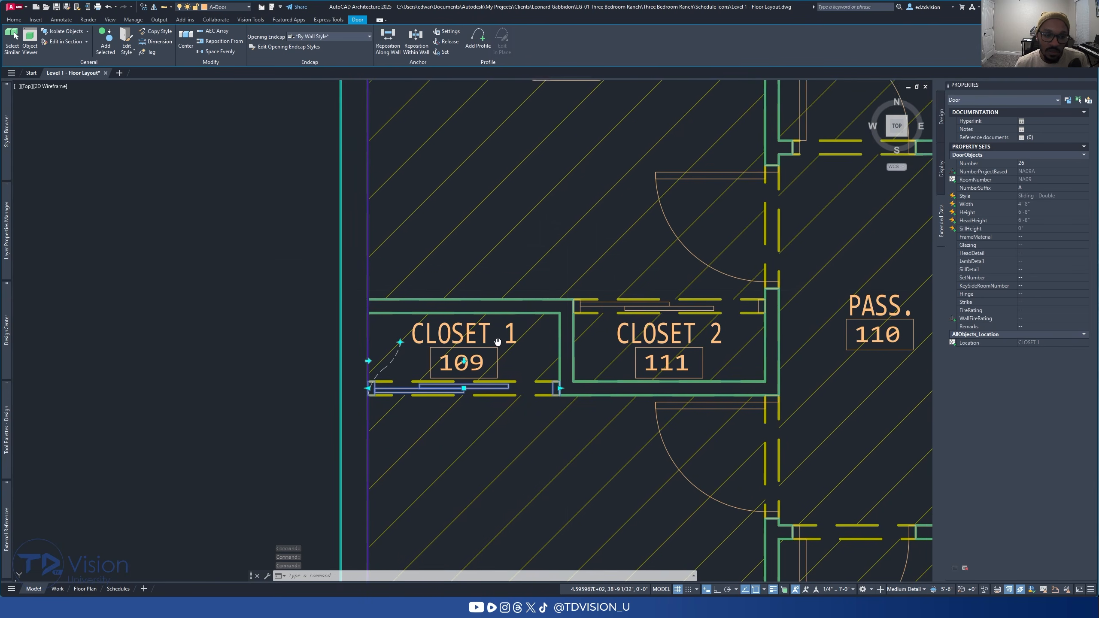
pyautogui.click(399, 343)
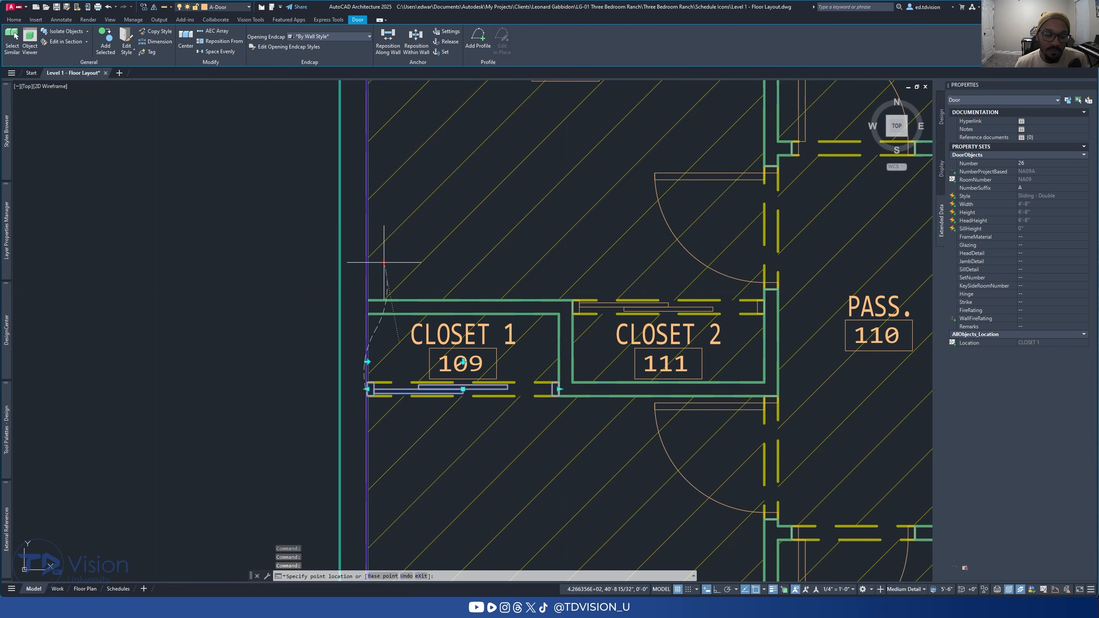
pyautogui.click(384, 262)
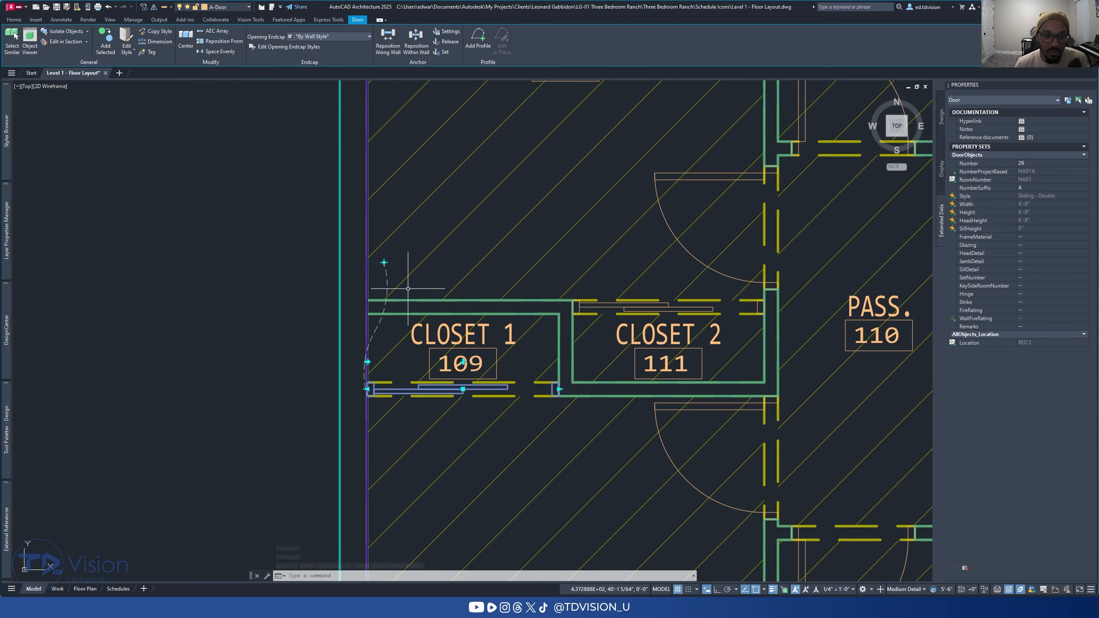
pyautogui.click(384, 262)
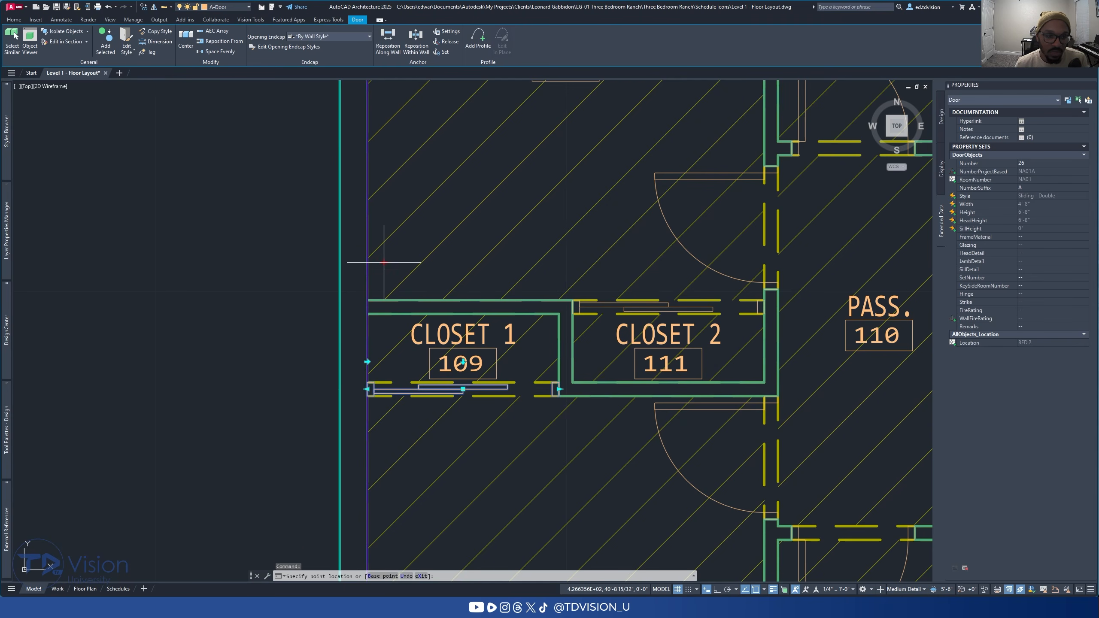
pyautogui.click(387, 338)
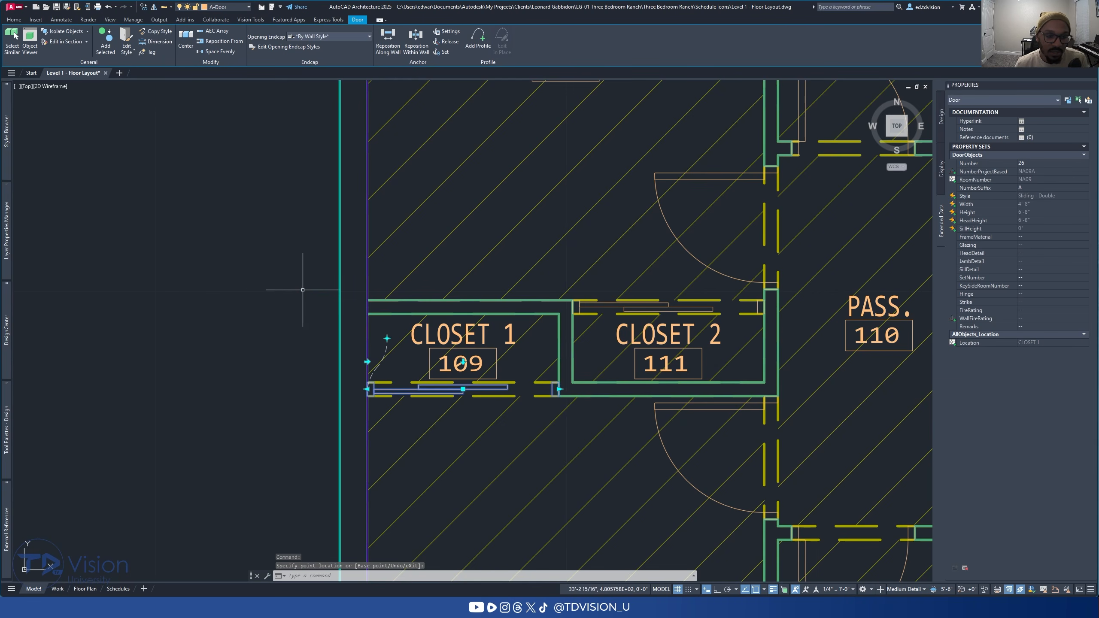
# Step: Check the Location property of the small Great Room window on the south wall nearest Master Bed
pyautogui.scroll(-6, 644, 322)
pyautogui.moveTo(734, 359); pyautogui.dragTo(545, 307, button='middle')
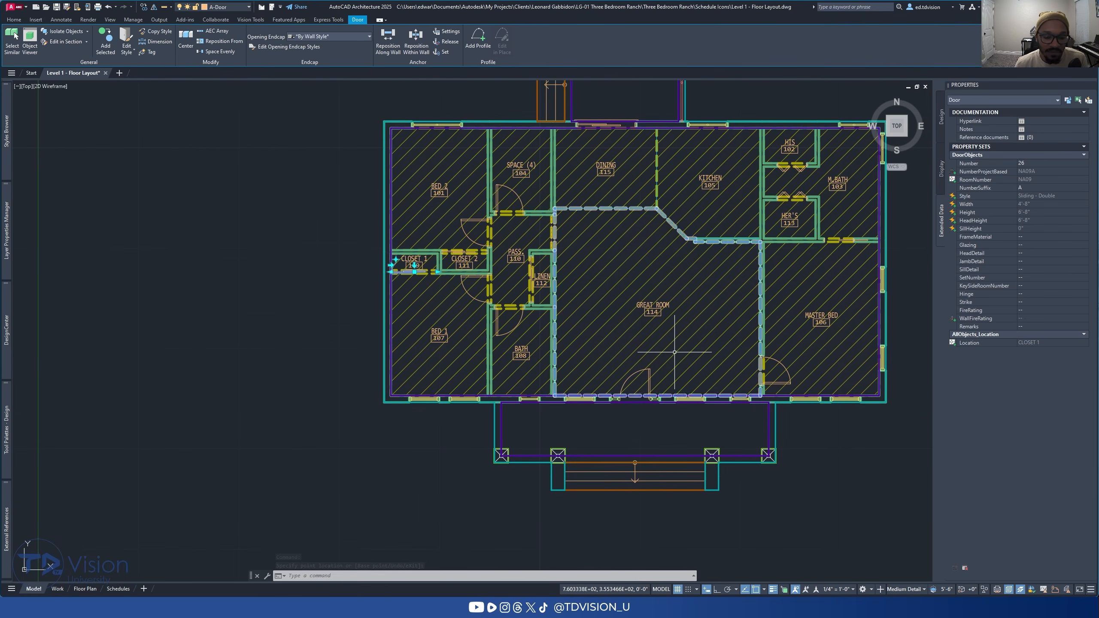
pyautogui.moveTo(675, 352); pyautogui.dragTo(545, 337, button='middle')
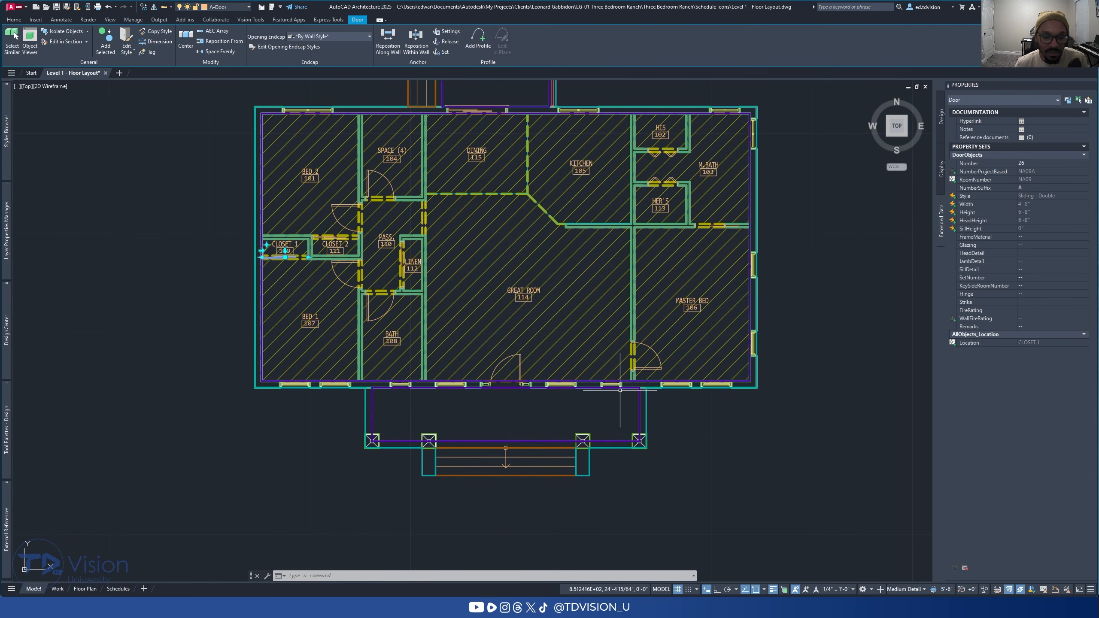
pyautogui.scroll(6, 615, 385)
pyautogui.click(604, 371)
pyautogui.press('Escape')
pyautogui.press('Escape')
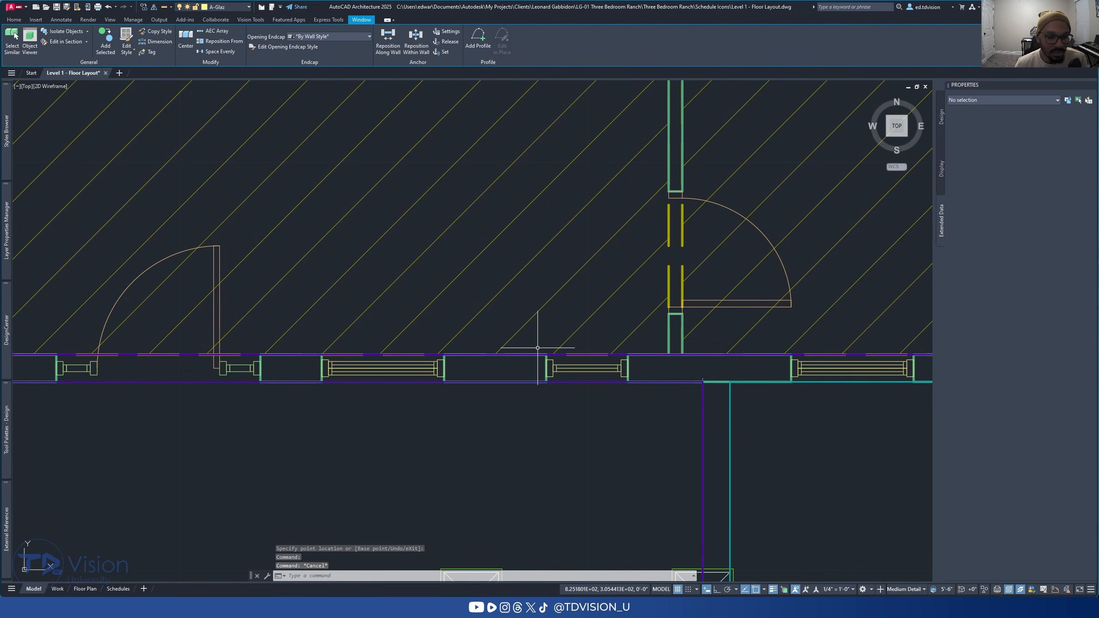
# Step: Update the door and frame schedule and the window schedule together
pyautogui.scroll(-6, 606, 363)
pyautogui.moveTo(716, 351); pyautogui.dragTo(583, 349, button='middle')
pyautogui.scroll(2, 583, 349)
pyautogui.click(709, 363)
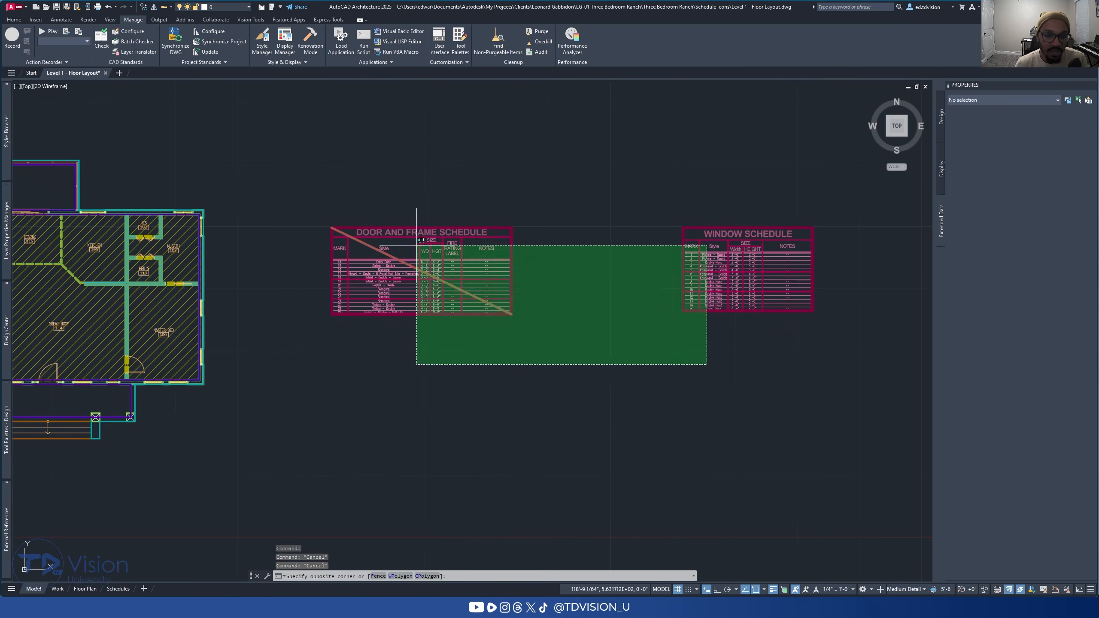
pyautogui.click(385, 198)
pyautogui.click(147, 39)
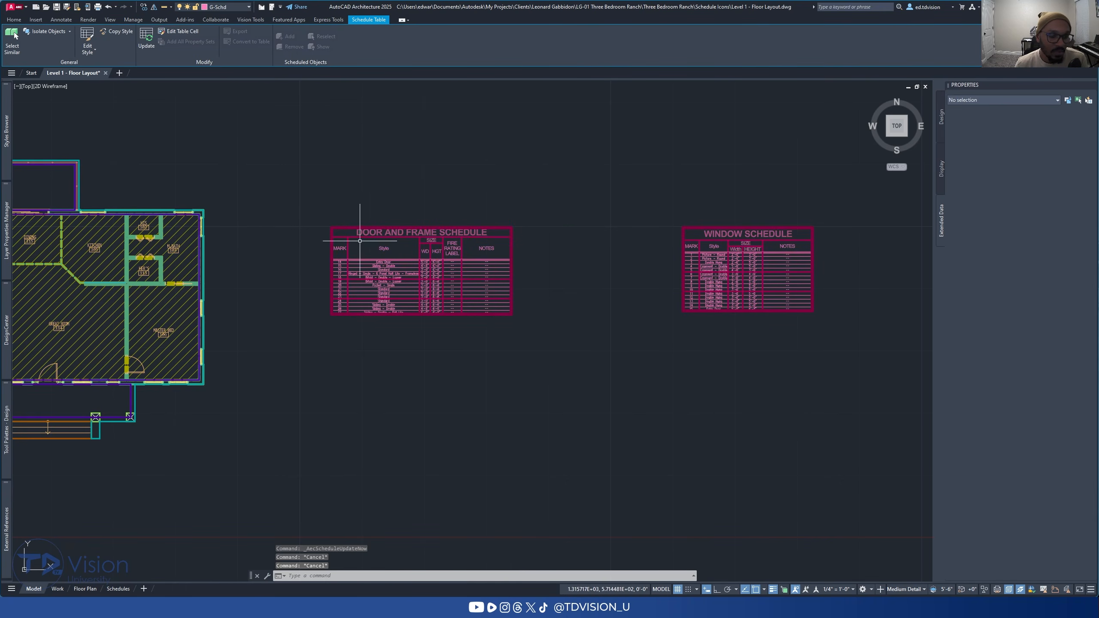
pyautogui.press('Escape')
pyautogui.press('Escape')
# Step: Check the Location property of the lower window on Master Bed's east wall
pyautogui.moveTo(295, 264); pyautogui.dragTo(419, 259, button='middle')
pyautogui.scroll(6, 331, 357)
pyautogui.click(311, 328)
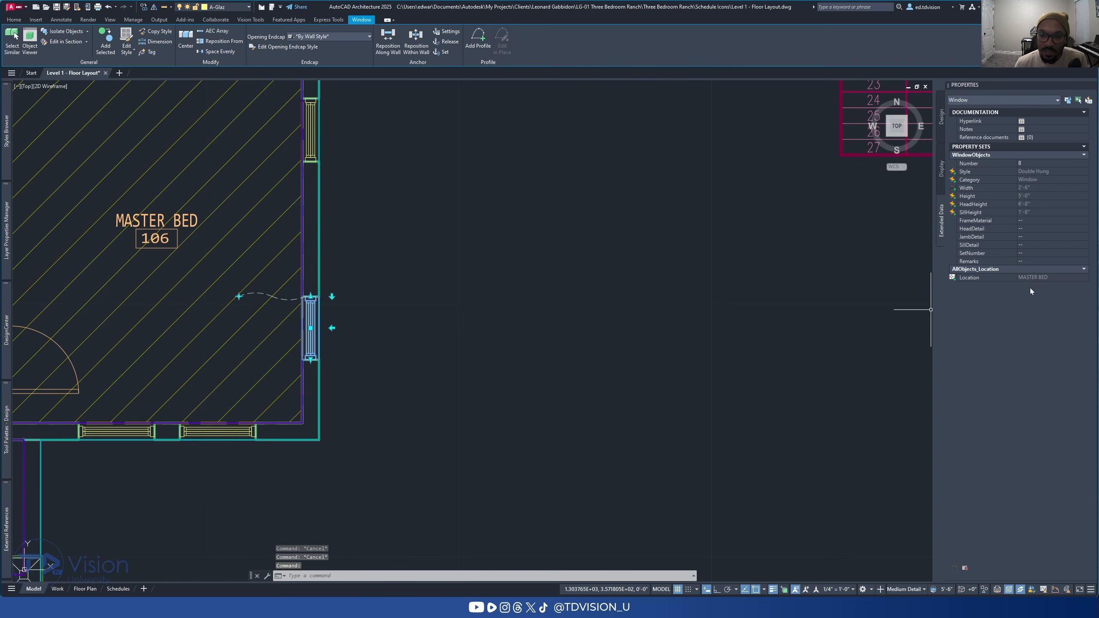
pyautogui.scroll(-6, 572, 334)
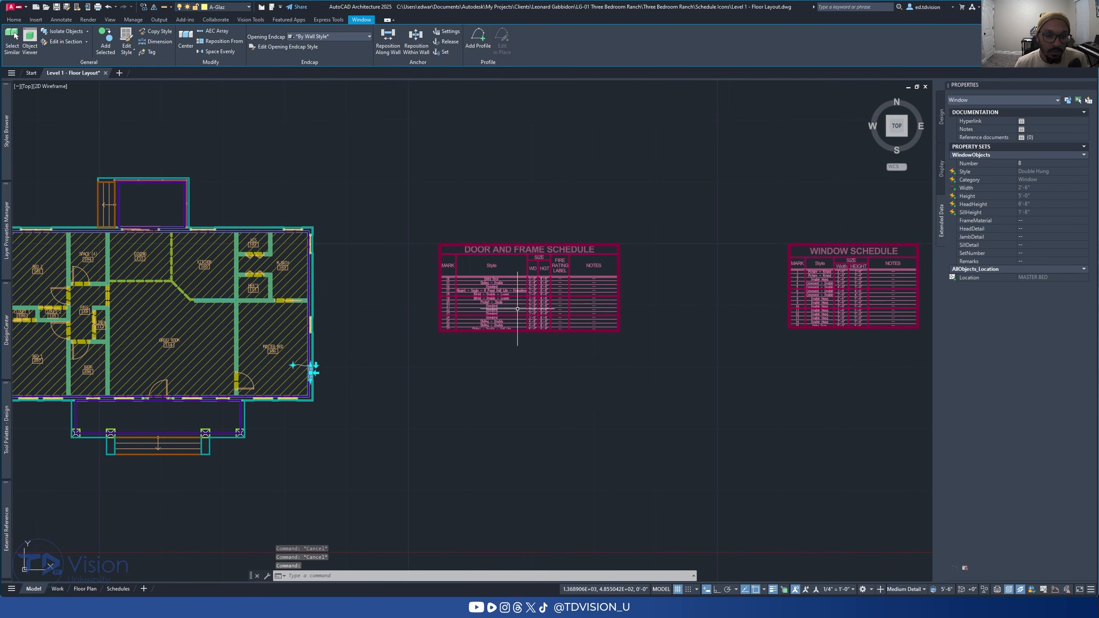
pyautogui.press('Escape')
# Step: Add a Location column from the AllObjects_Location property set to the door schedule style and place it before the NOTES column
pyautogui.click(545, 299)
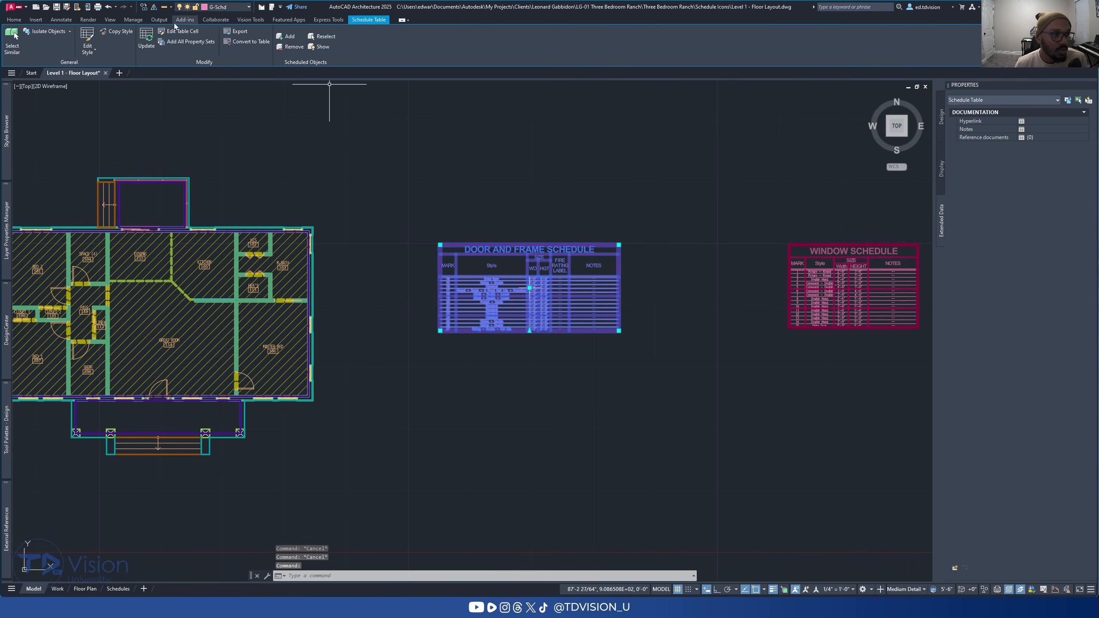
pyautogui.click(88, 39)
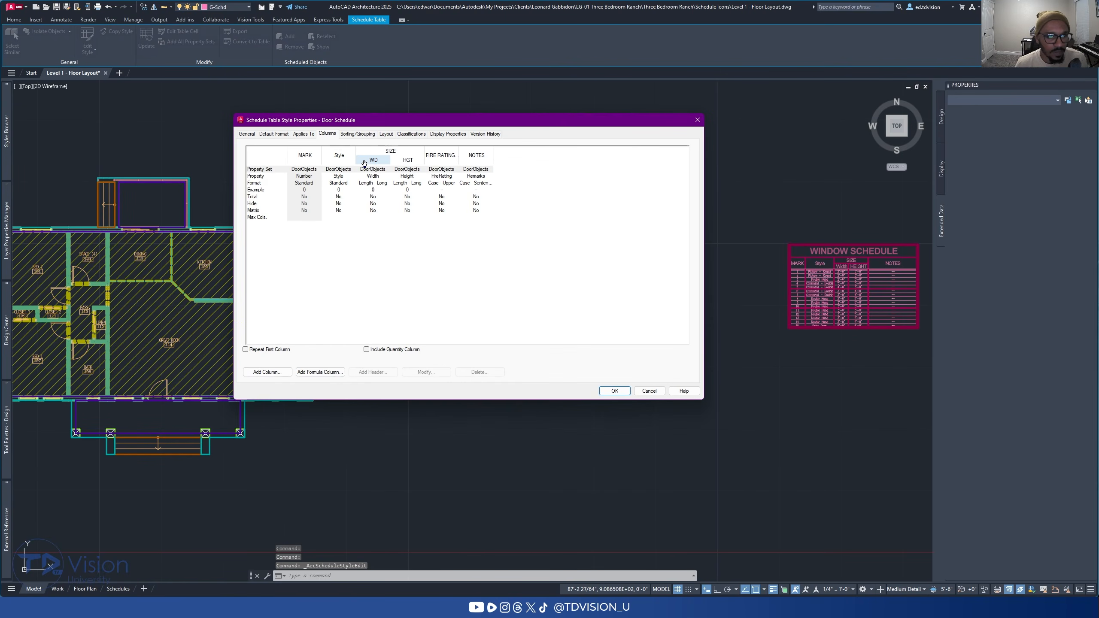
pyautogui.click(267, 371)
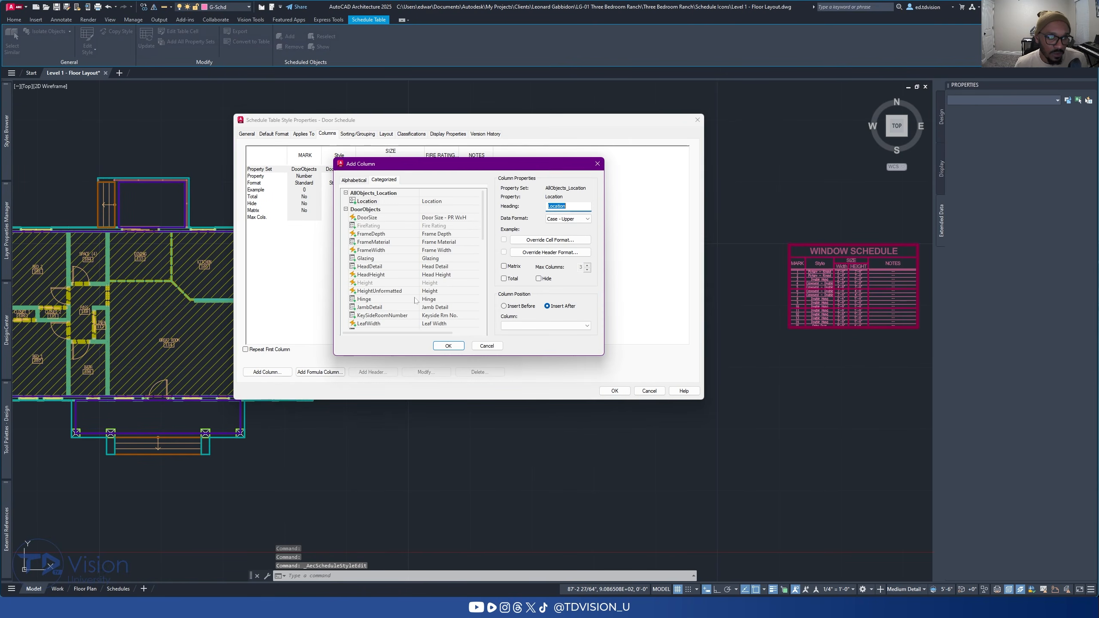
pyautogui.click(368, 202)
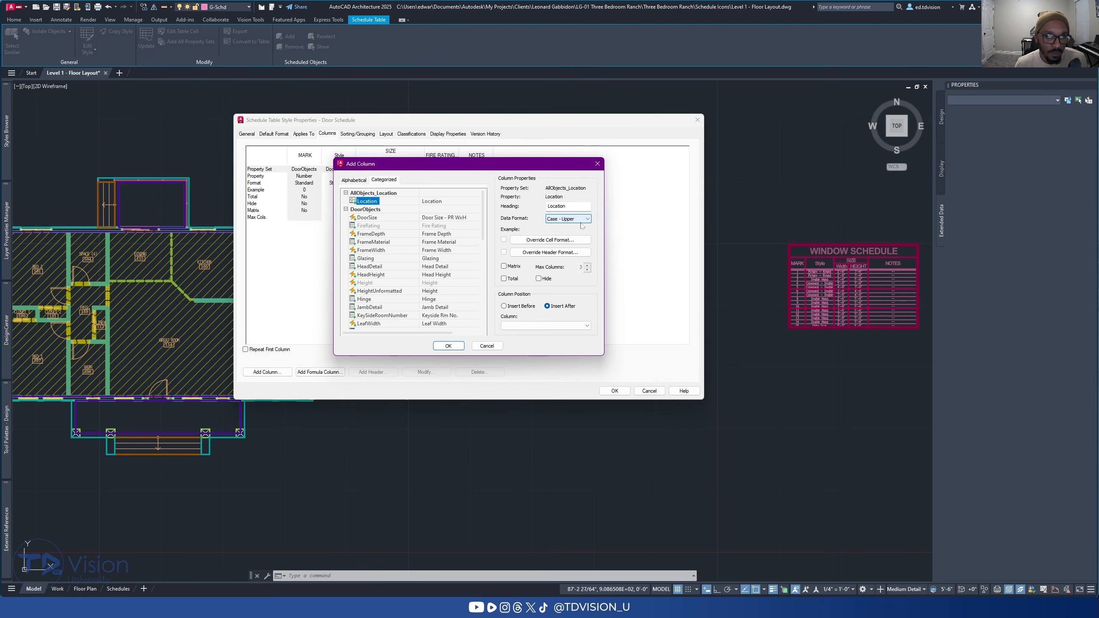
pyautogui.click(448, 346)
pyautogui.moveTo(517, 160); pyautogui.dragTo(469, 157)
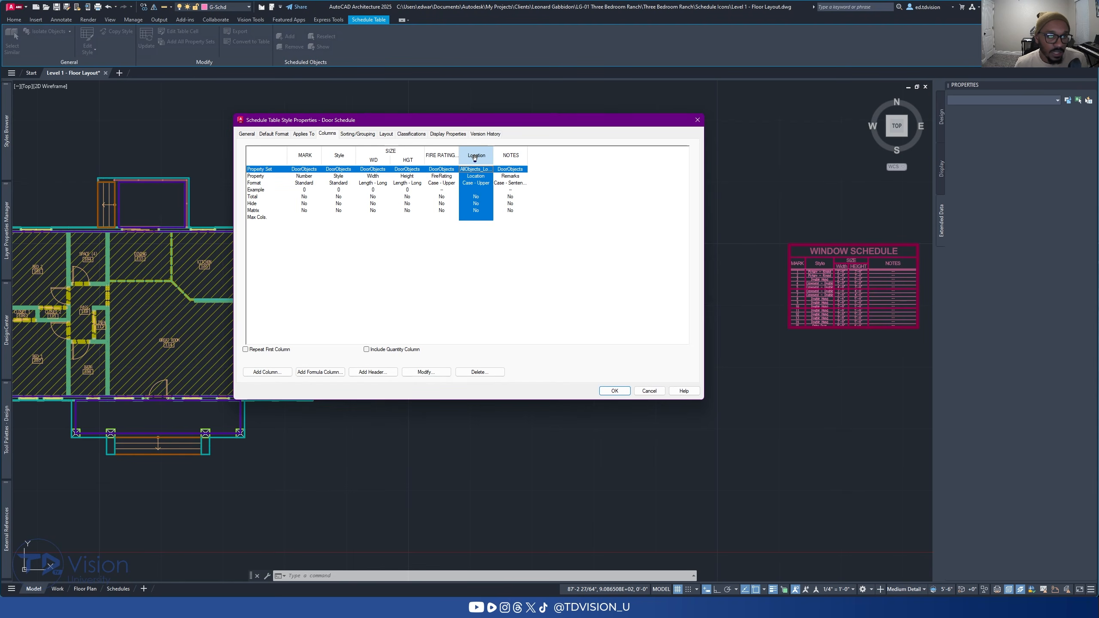
pyautogui.click(615, 391)
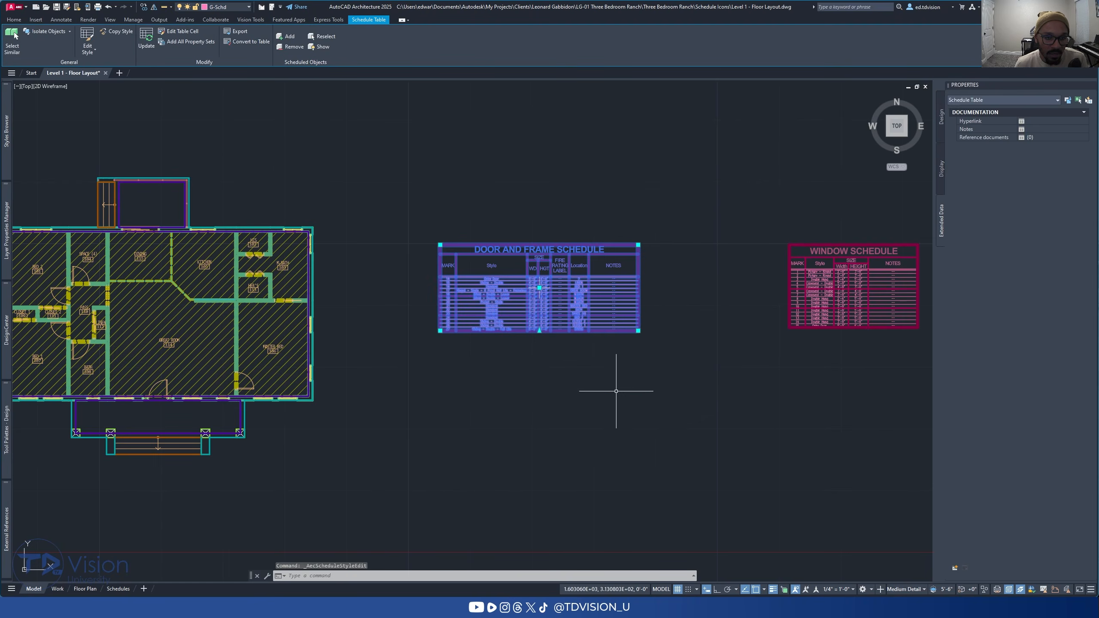
pyautogui.scroll(8, 583, 287)
pyautogui.scroll(-4, 583, 288)
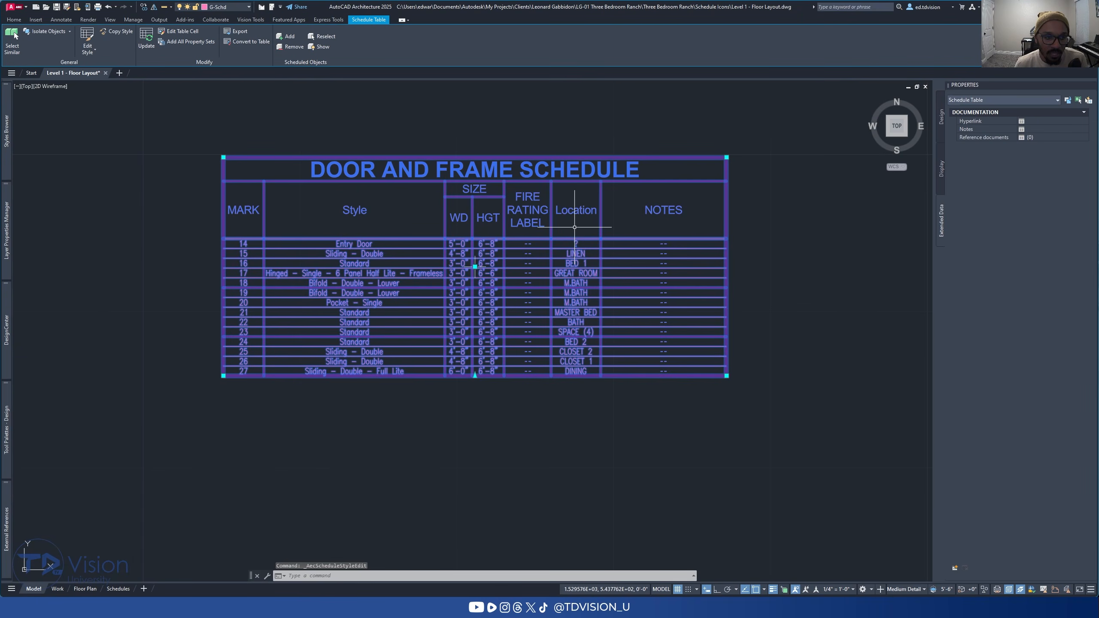
pyautogui.press('Escape')
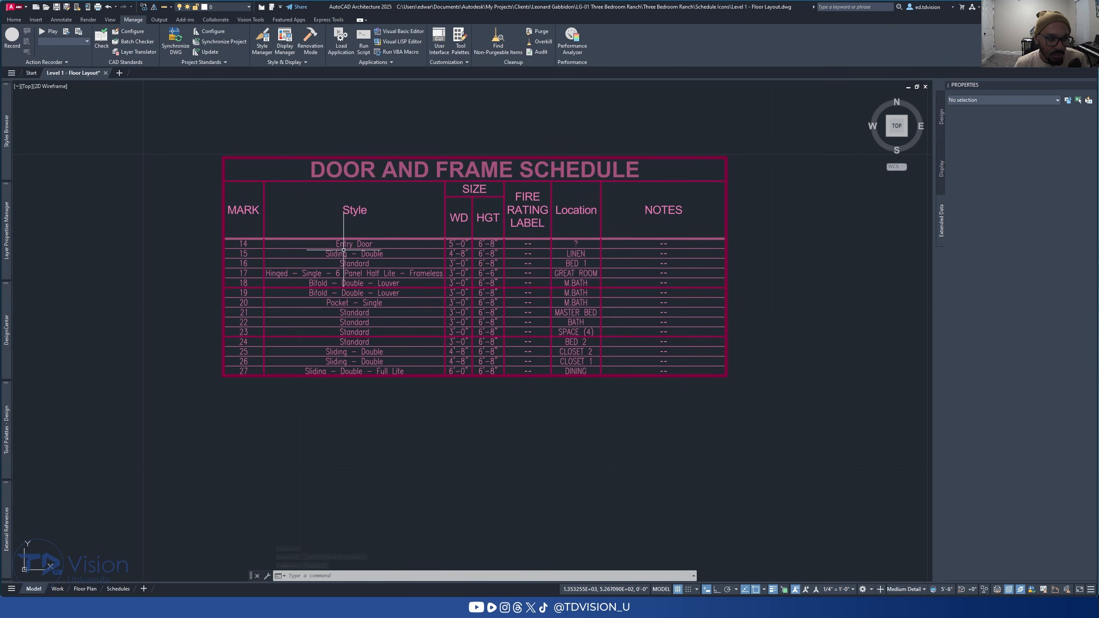
# Step: Compare the Entry Door row of the door and frame schedule with the front entry in the floor plan
pyautogui.scroll(-3, 349, 247)
pyautogui.moveTo(257, 308); pyautogui.dragTo(392, 271, button='middle')
pyautogui.scroll(2, 314, 292)
pyautogui.moveTo(310, 277); pyautogui.dragTo(446, 323, button='middle')
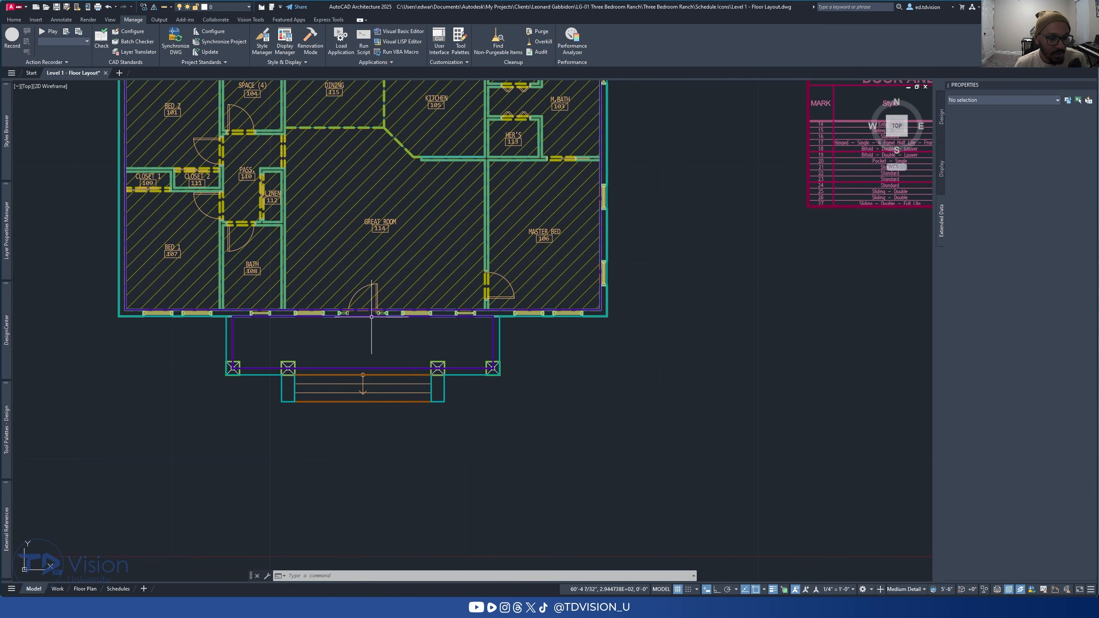
pyautogui.moveTo(611, 288); pyautogui.dragTo(372, 346, button='middle')
pyautogui.scroll(2, 784, 271)
pyautogui.moveTo(516, 219); pyautogui.dragTo(606, 337, button='middle')
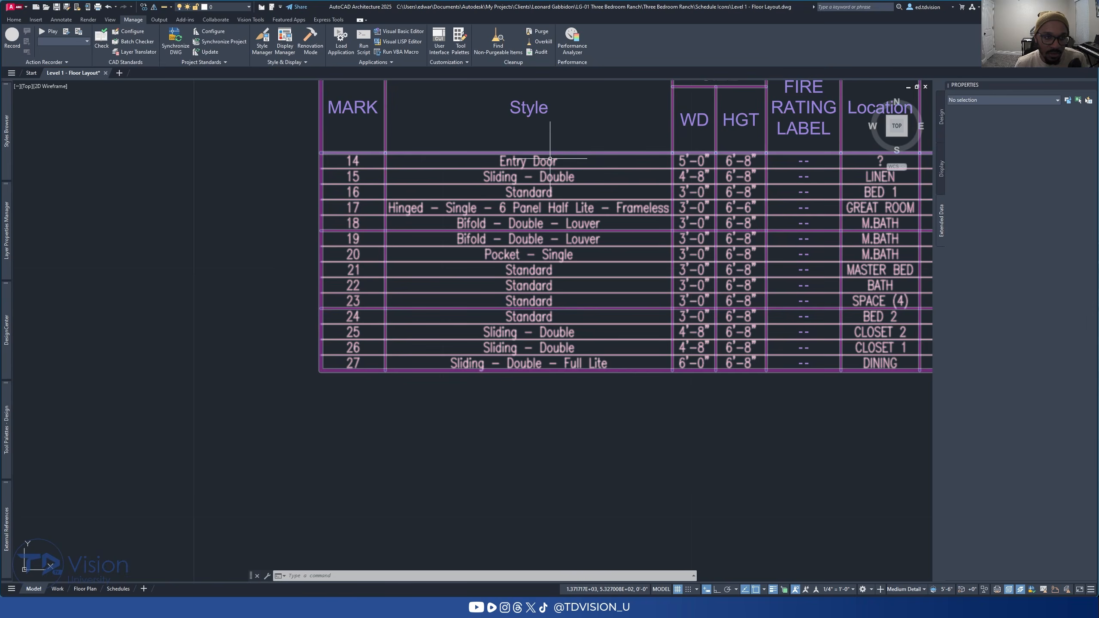
pyautogui.scroll(-6, 497, 225)
pyautogui.scroll(5, 426, 309)
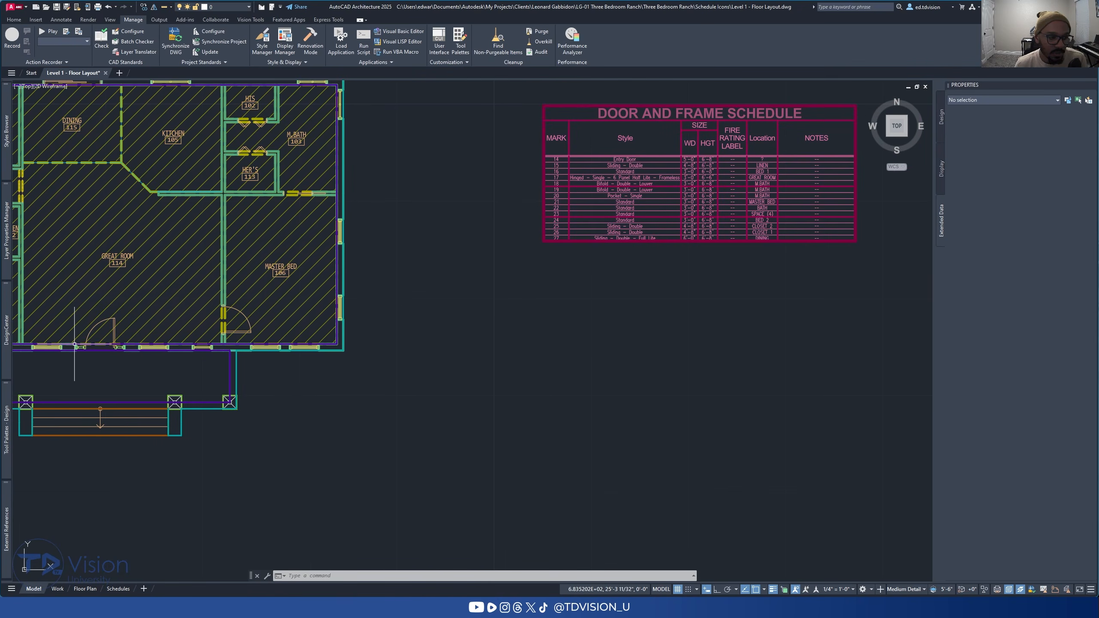
# Step: Select the entry door/window assembly in the Great Room's south wall and examine its property sets against the door schedule
pyautogui.scroll(2, 426, 309)
pyautogui.click(476, 265)
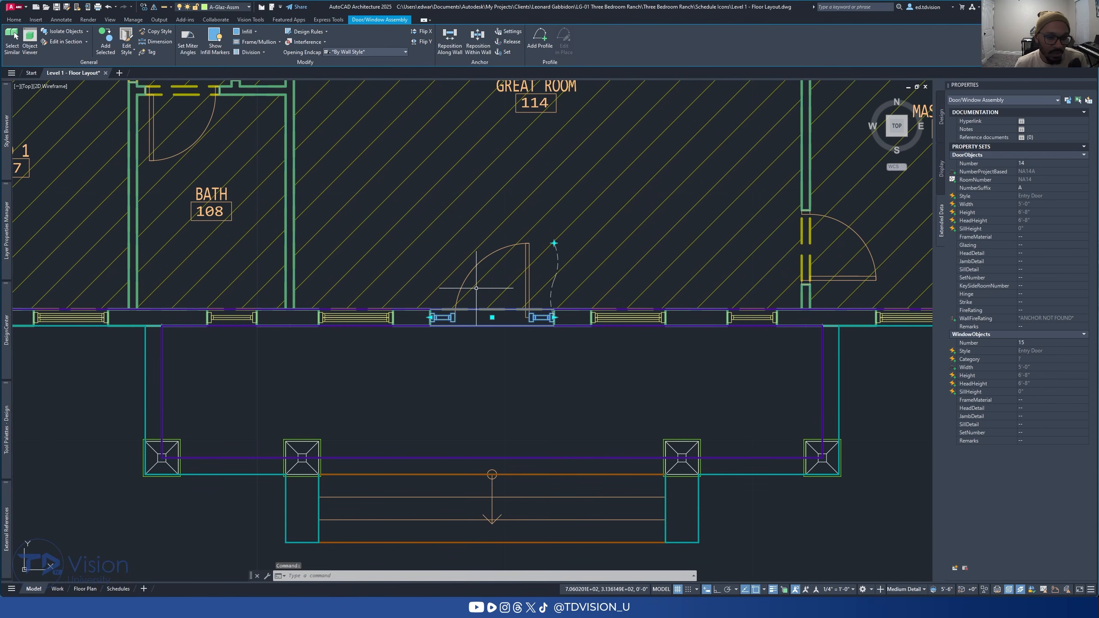
pyautogui.press('Escape')
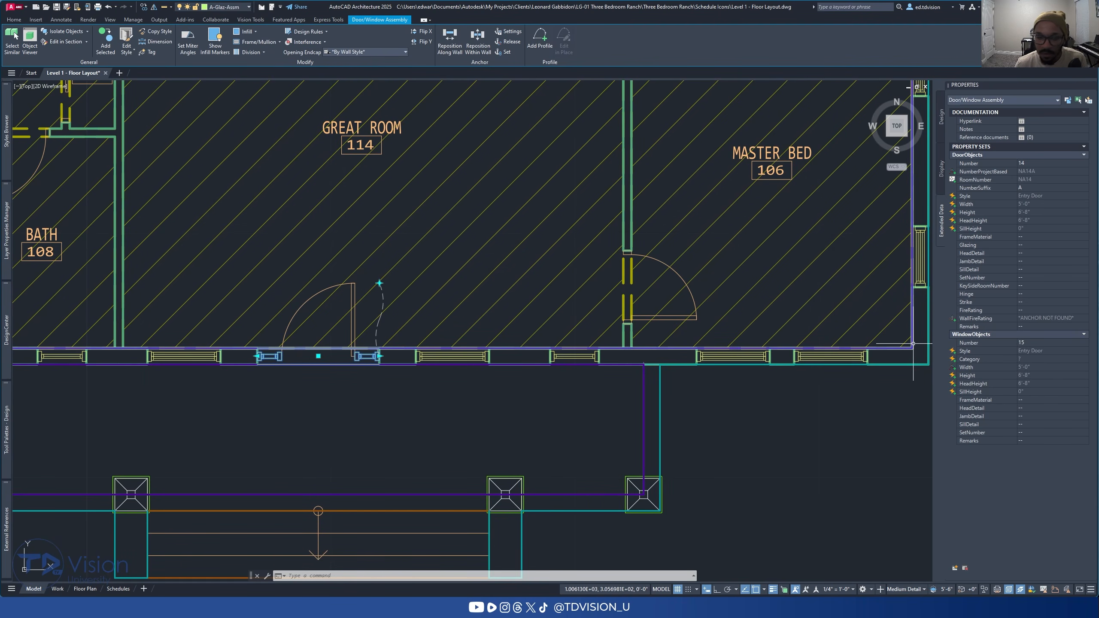
pyautogui.scroll(-2, 503, 380)
pyautogui.scroll(3, 478, 382)
pyautogui.scroll(-5, 477, 382)
pyautogui.moveTo(716, 311); pyautogui.dragTo(473, 343, button='middle')
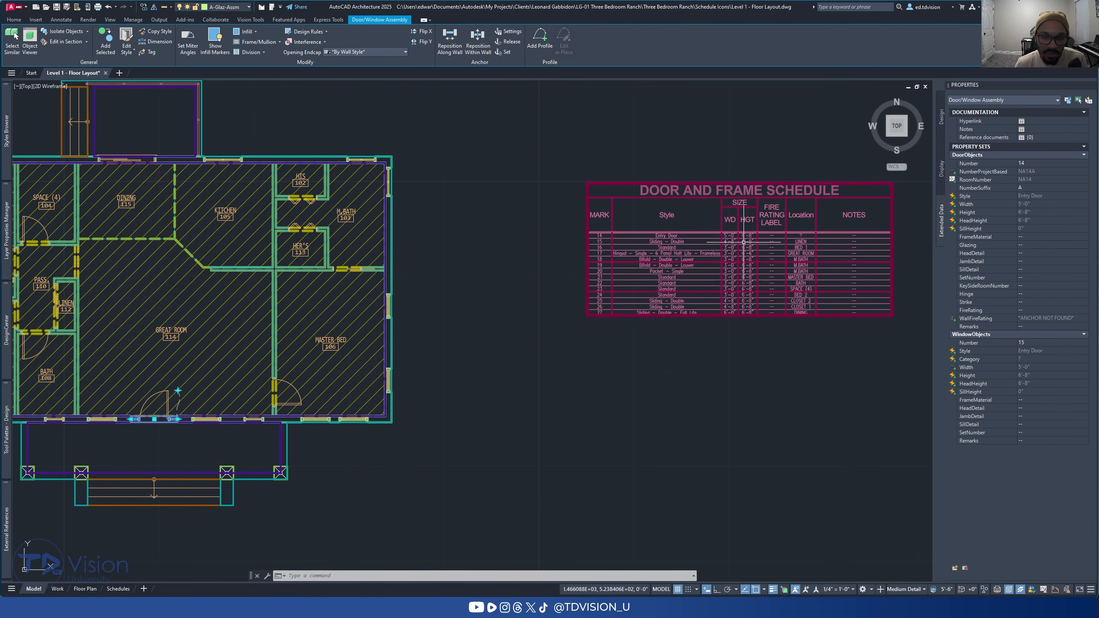
pyautogui.moveTo(154, 398); pyautogui.dragTo(421, 319, button='middle')
pyautogui.scroll(2, 421, 319)
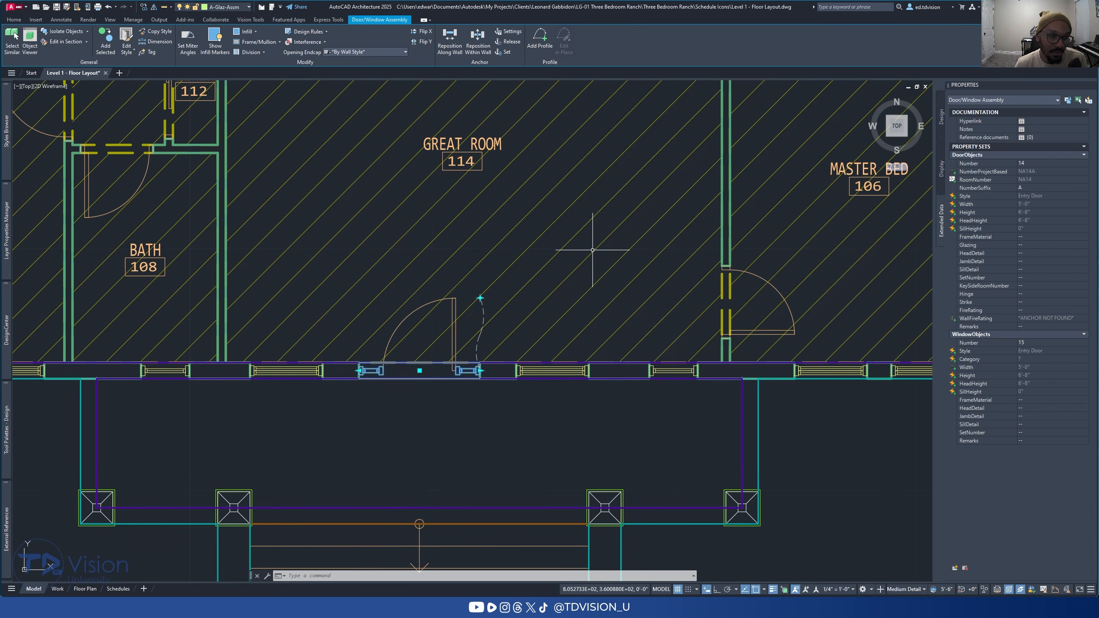
# Step: Inspect the entry door/window assembly in the Object Viewer from an isometric angle
pyautogui.click(30, 38)
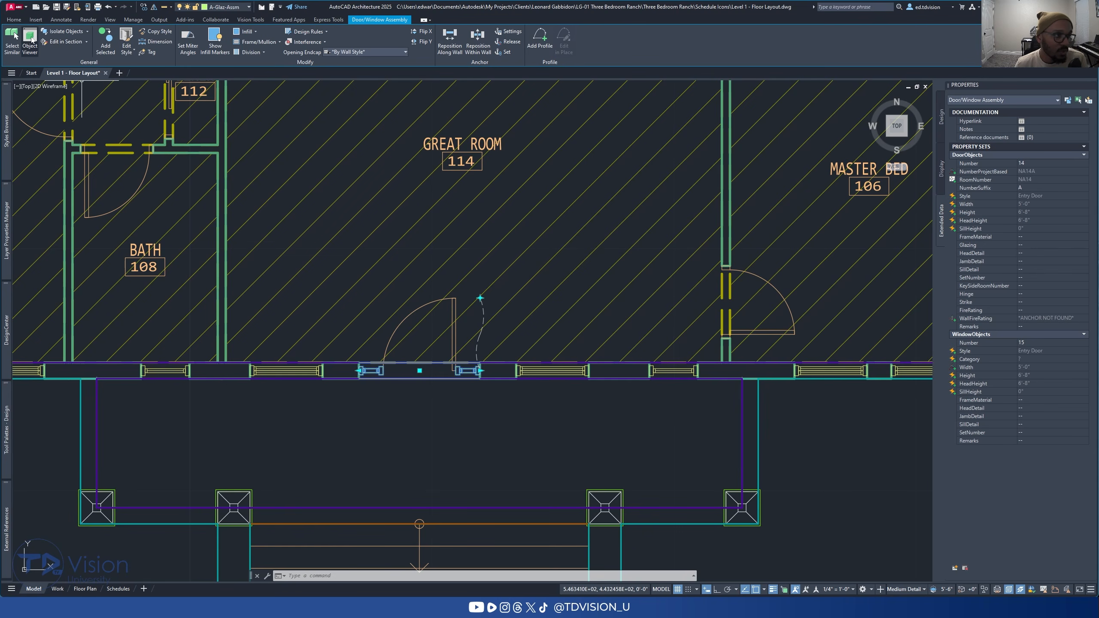
pyautogui.click(522, 193)
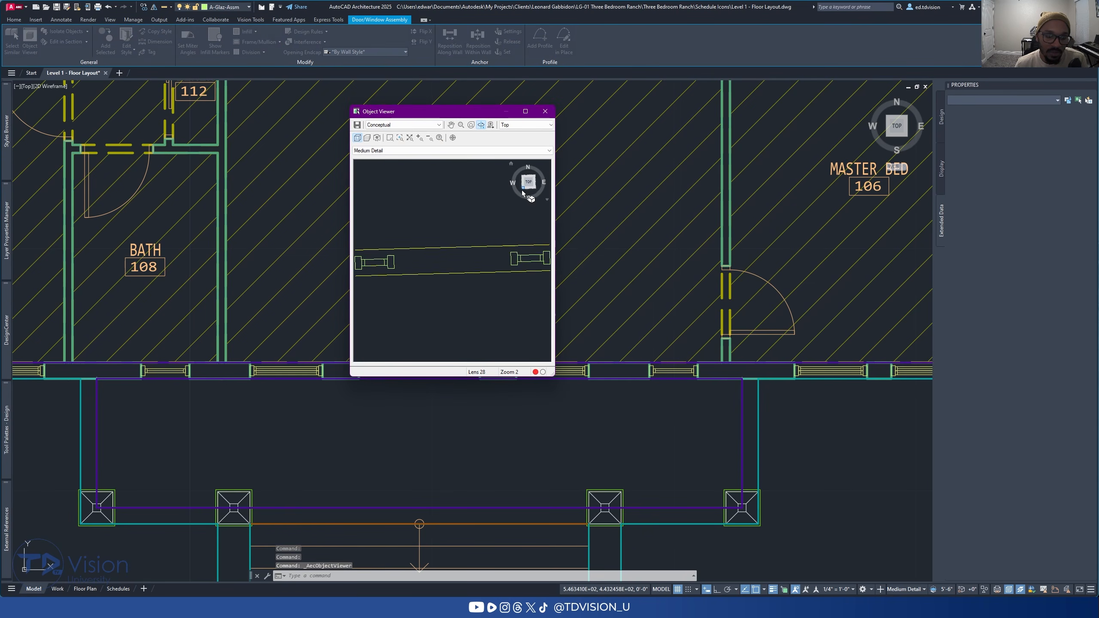
pyautogui.moveTo(474, 204); pyautogui.dragTo(432, 265, button='middle')
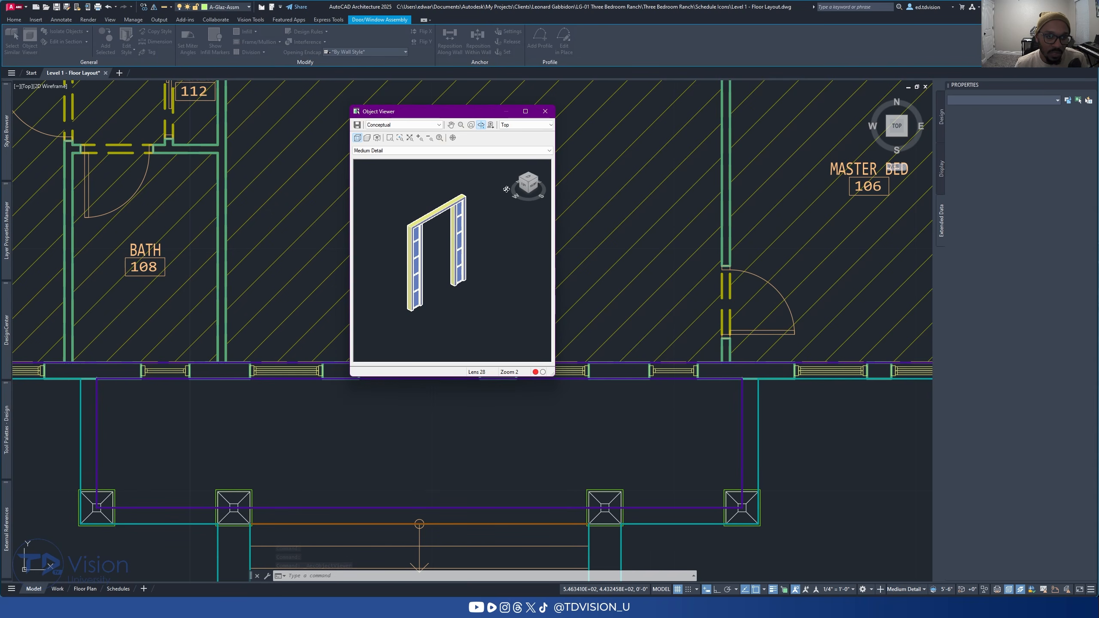
pyautogui.click(552, 112)
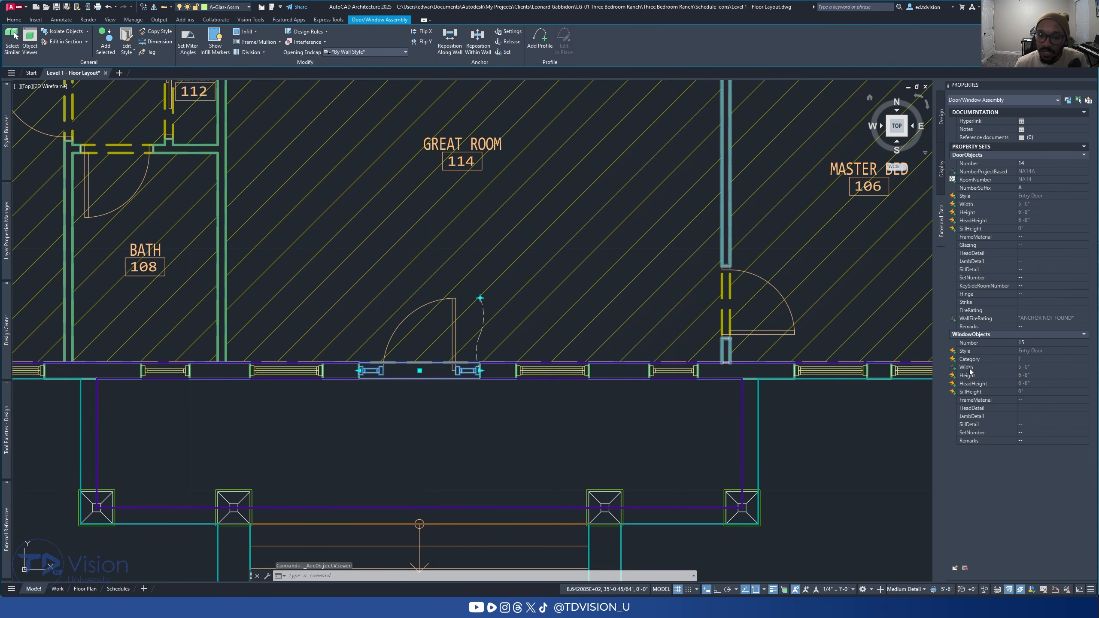
# Step: Attach the AllObjects_Location property set to the entry door/window assembly
pyautogui.click(955, 568)
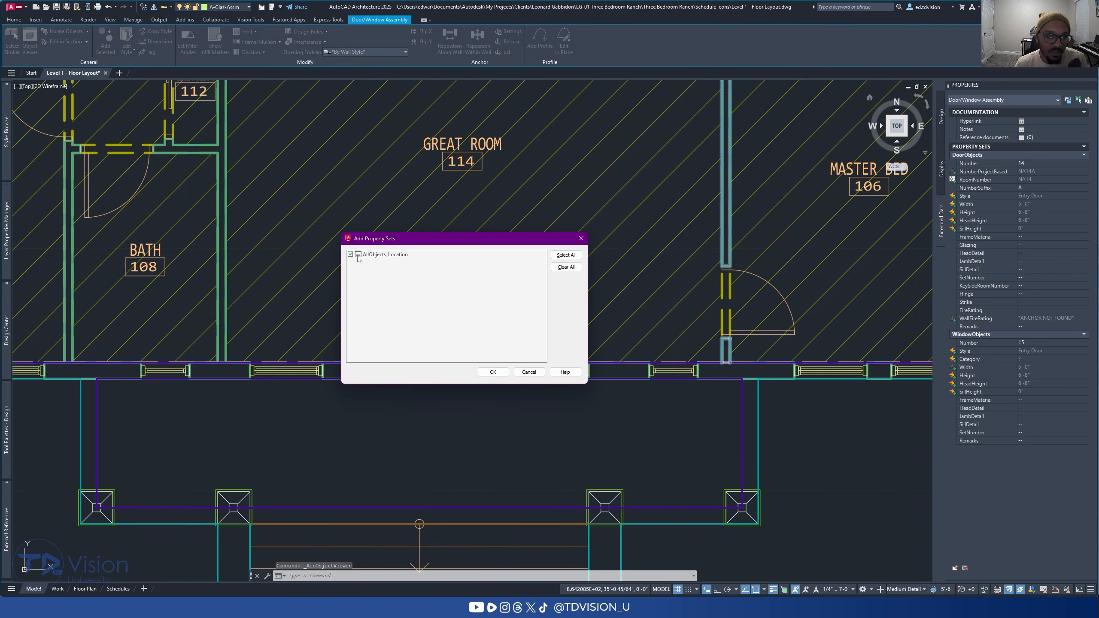
pyautogui.click(498, 373)
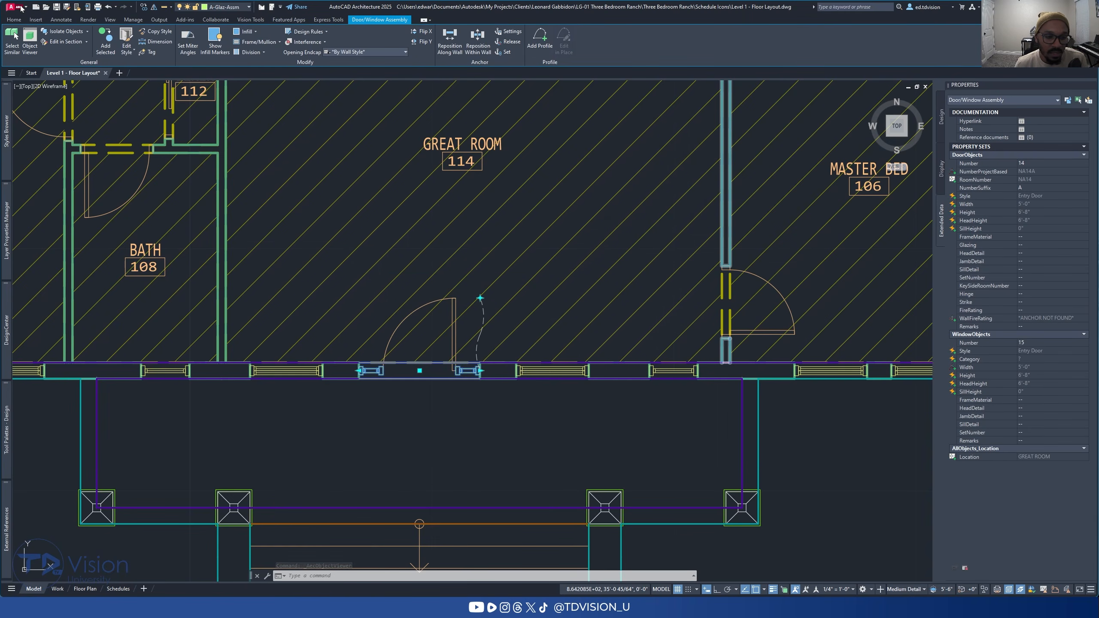
pyautogui.press('Escape')
pyautogui.press('Escape')
pyautogui.press('Escape')
# Step: Update the door and frame schedule and review its Location column
pyautogui.scroll(-3, 461, 288)
pyautogui.moveTo(728, 260); pyautogui.dragTo(495, 285, button='middle')
pyautogui.scroll(5, 580, 230)
pyautogui.click(666, 195)
pyautogui.moveTo(666, 195); pyautogui.dragTo(579, 240, button='middle')
pyautogui.click(152, 34)
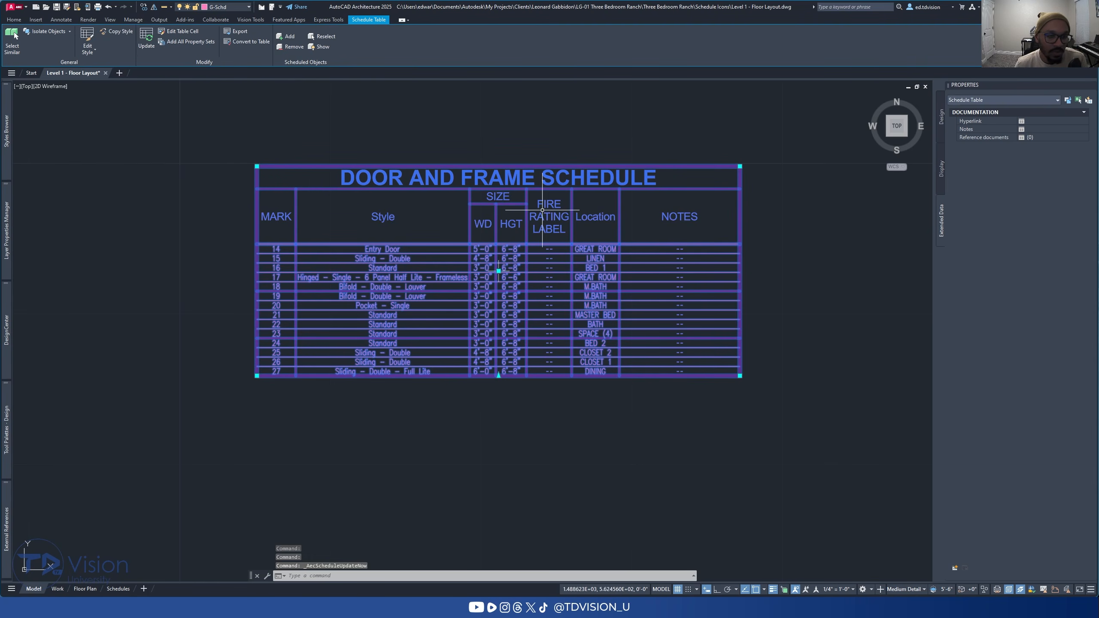
pyautogui.press('Escape')
pyautogui.press('Escape')
pyautogui.scroll(4, 592, 246)
pyautogui.scroll(-4, 636, 243)
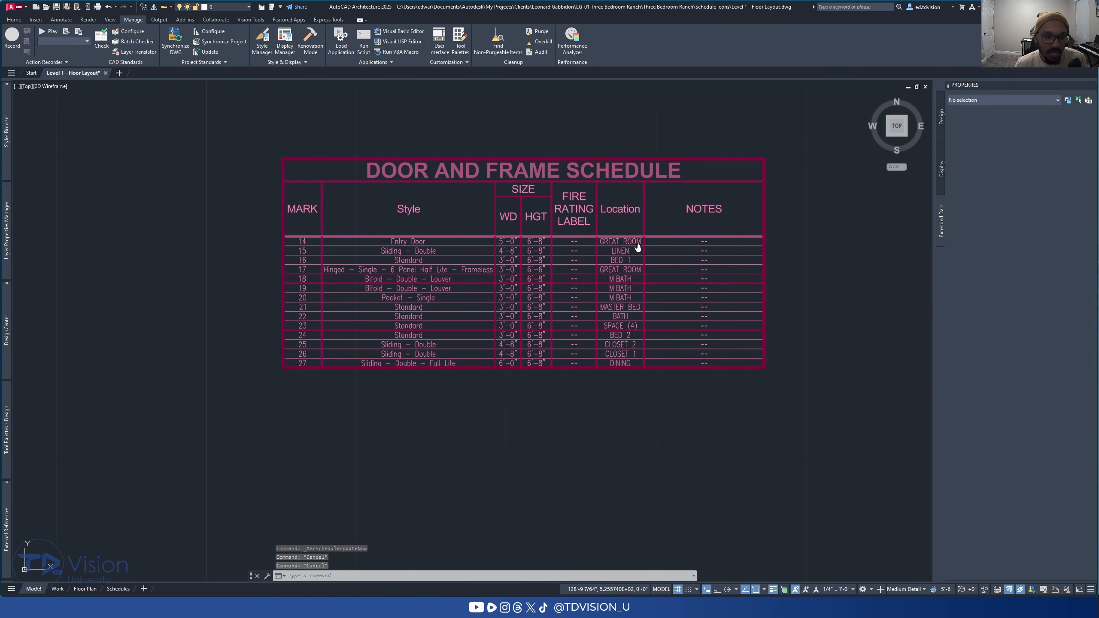
# Step: Add a Location column from the AllObjects_Location property set to the Window Schedule style and place it before the NOTES column
pyautogui.moveTo(638, 247); pyautogui.dragTo(519, 255, button='middle')
pyautogui.scroll(-3, 519, 255)
pyautogui.moveTo(601, 245); pyautogui.dragTo(346, 246, button='middle')
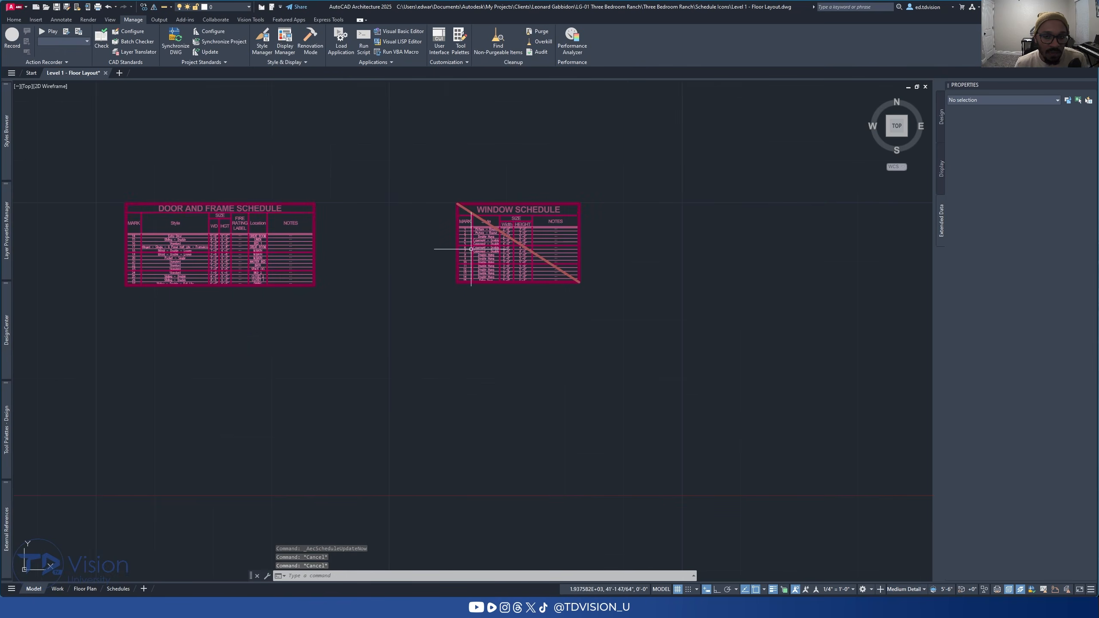
pyautogui.click(522, 256)
pyautogui.scroll(4, 521, 256)
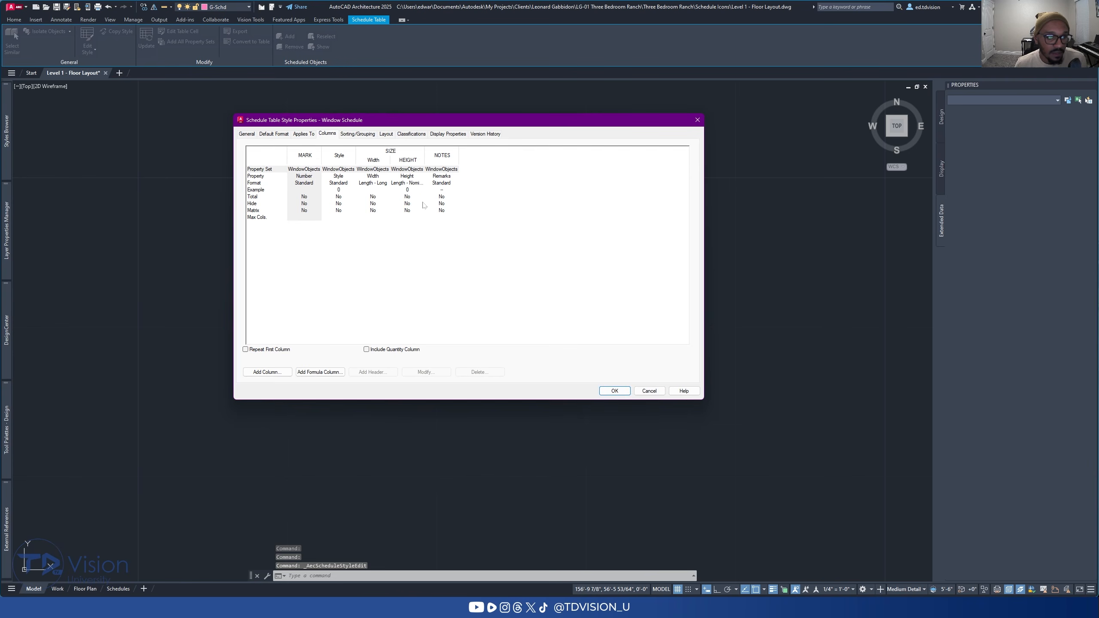
pyautogui.click(267, 372)
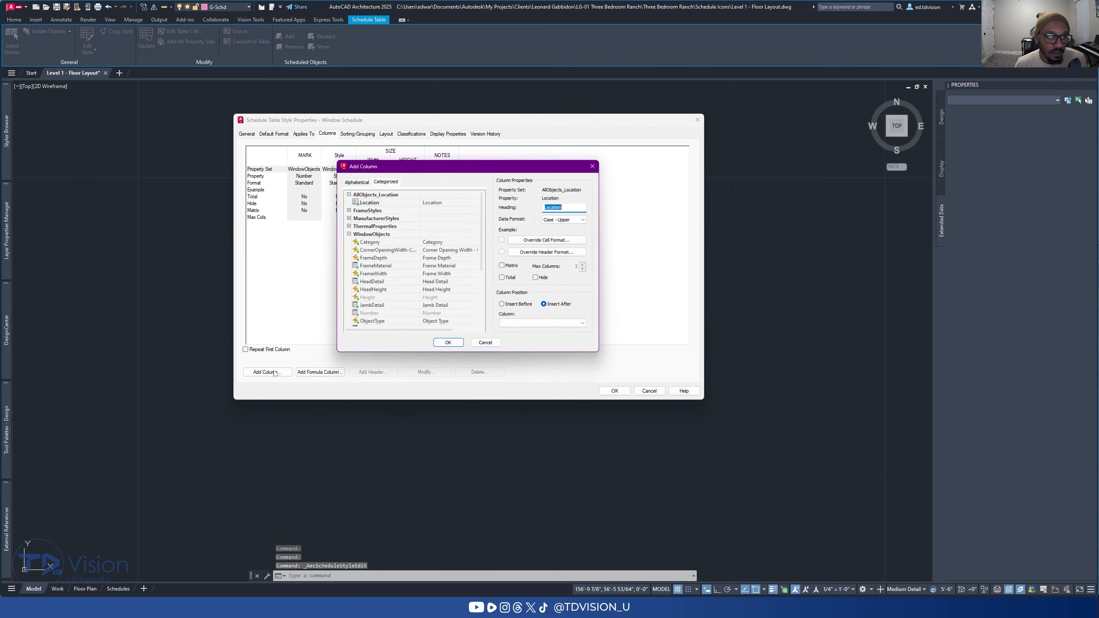
pyautogui.click(367, 202)
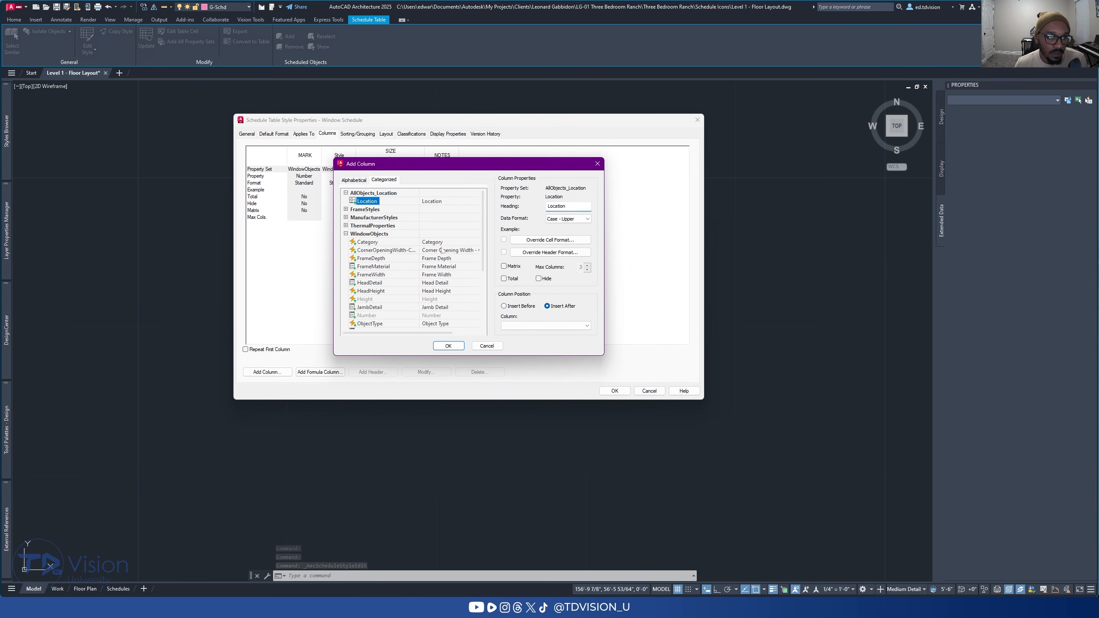
pyautogui.click(448, 346)
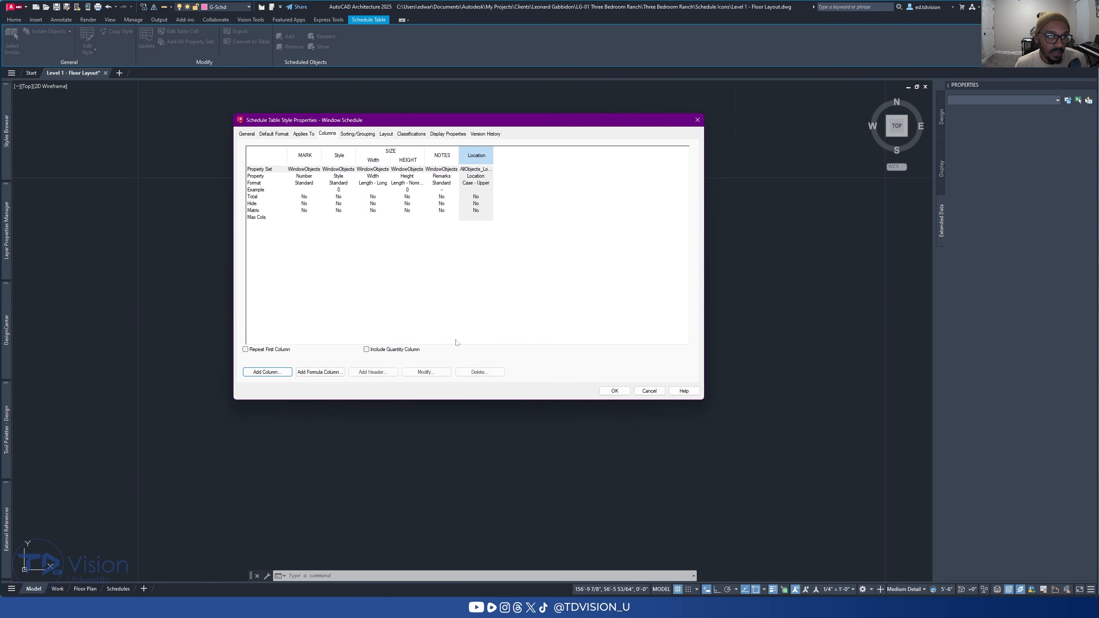
pyautogui.click(486, 174)
pyautogui.moveTo(476, 157); pyautogui.dragTo(435, 155)
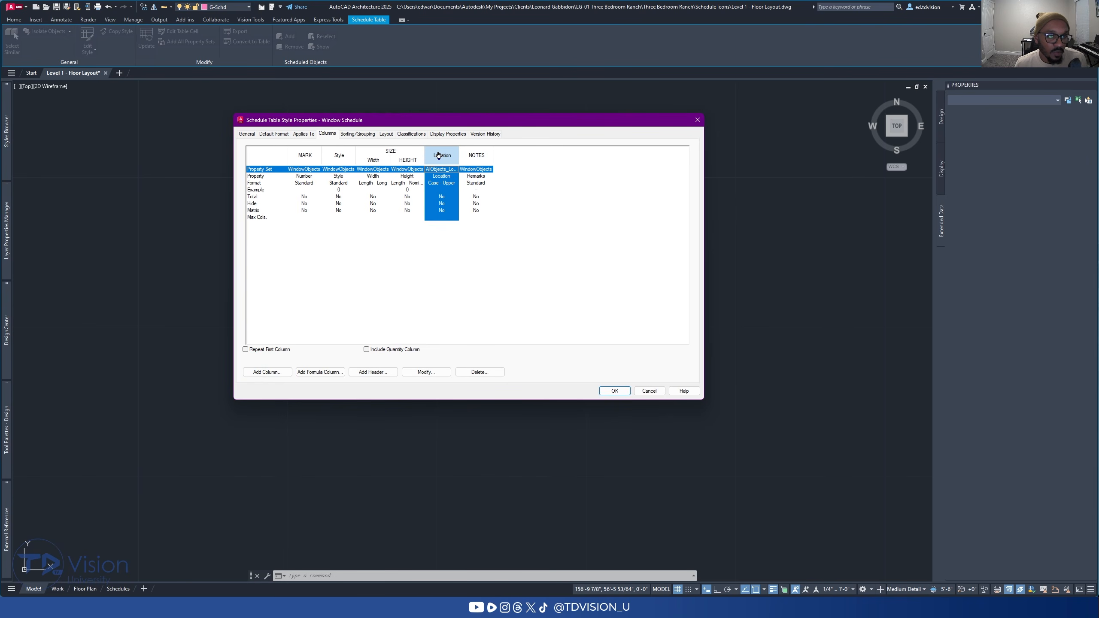
# Step: Exclude door/window assemblies from the Window Schedule style so it applies only to windows, and update the schedule
pyautogui.click(303, 134)
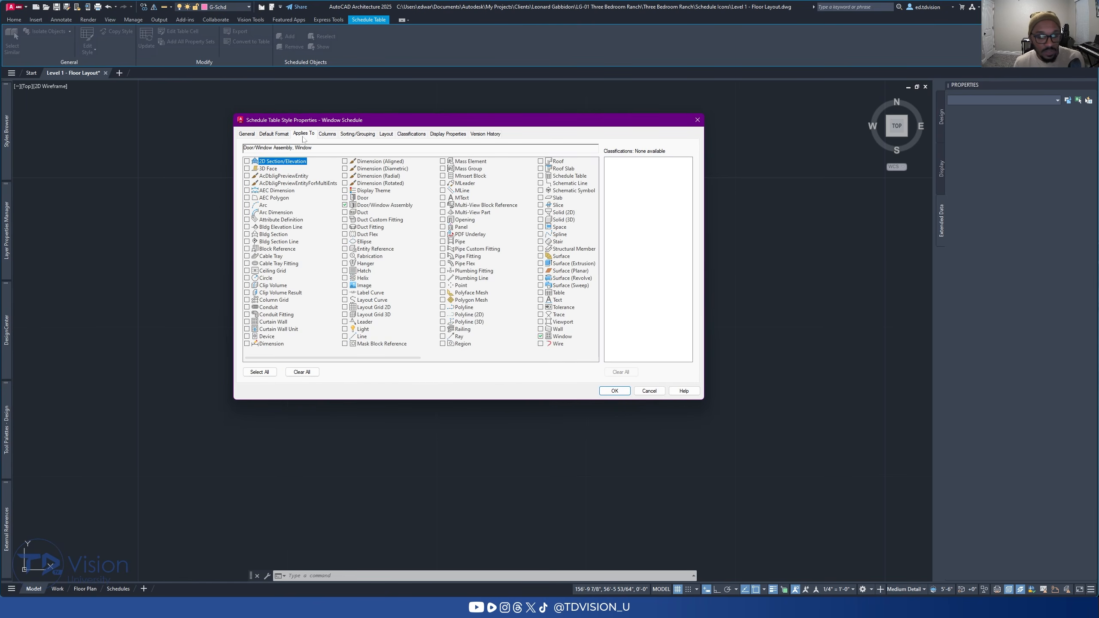
pyautogui.click(367, 207)
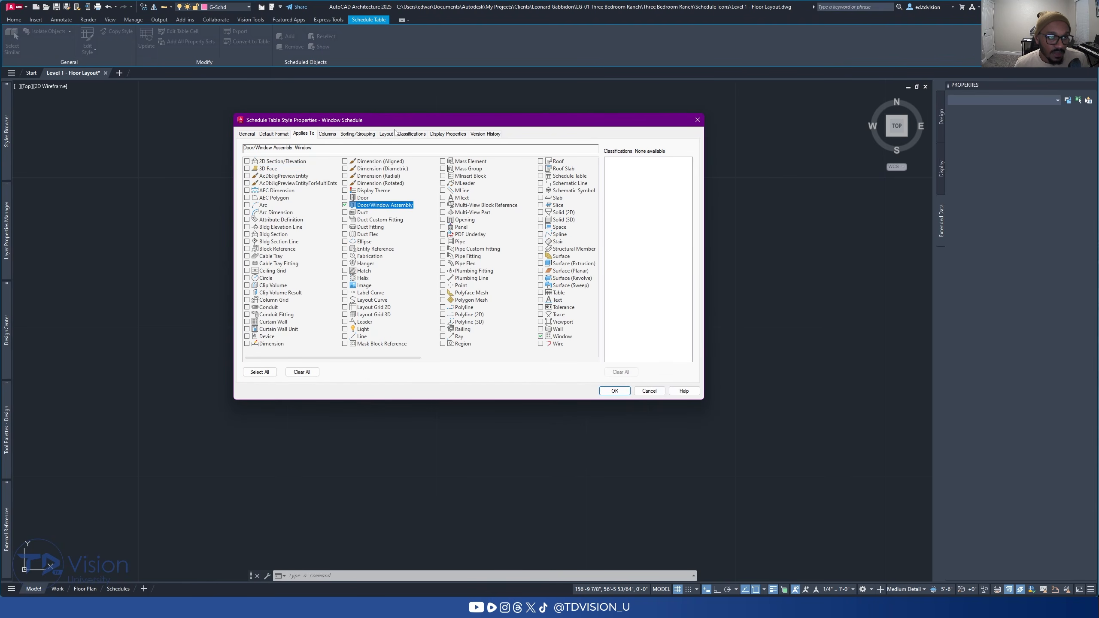
pyautogui.moveTo(397, 125); pyautogui.dragTo(650, 179)
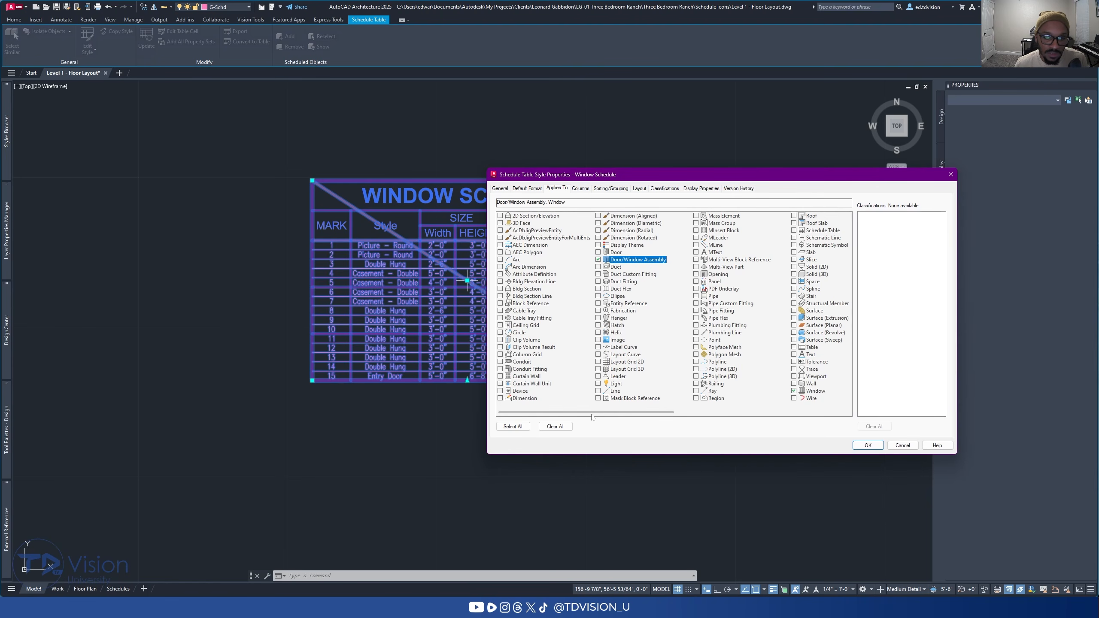
pyautogui.moveTo(612, 417); pyautogui.dragTo(667, 418)
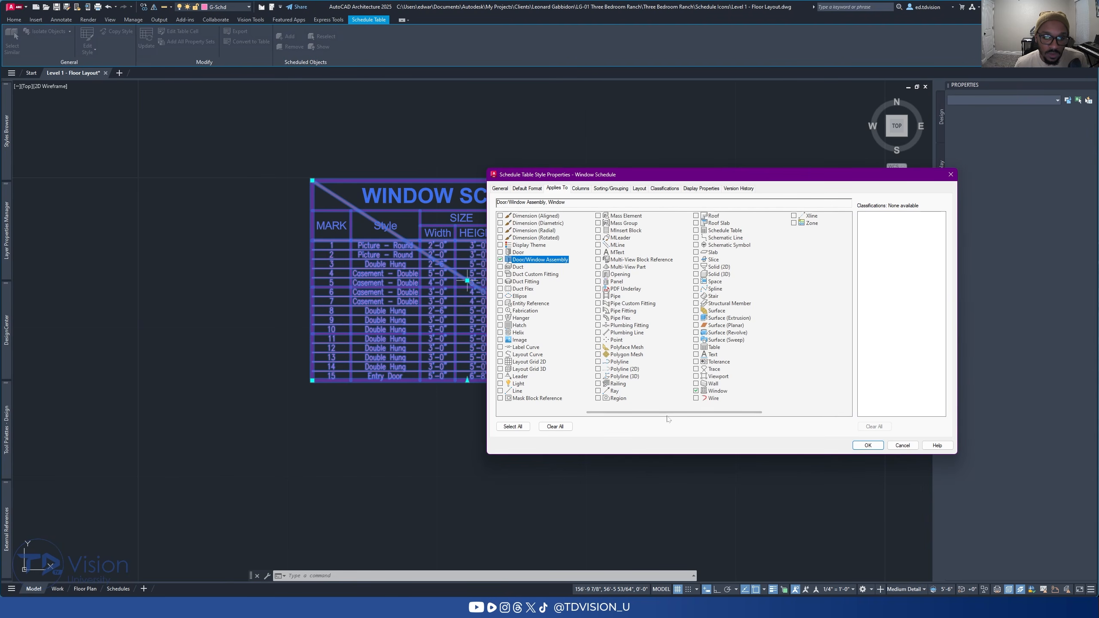
pyautogui.click(715, 391)
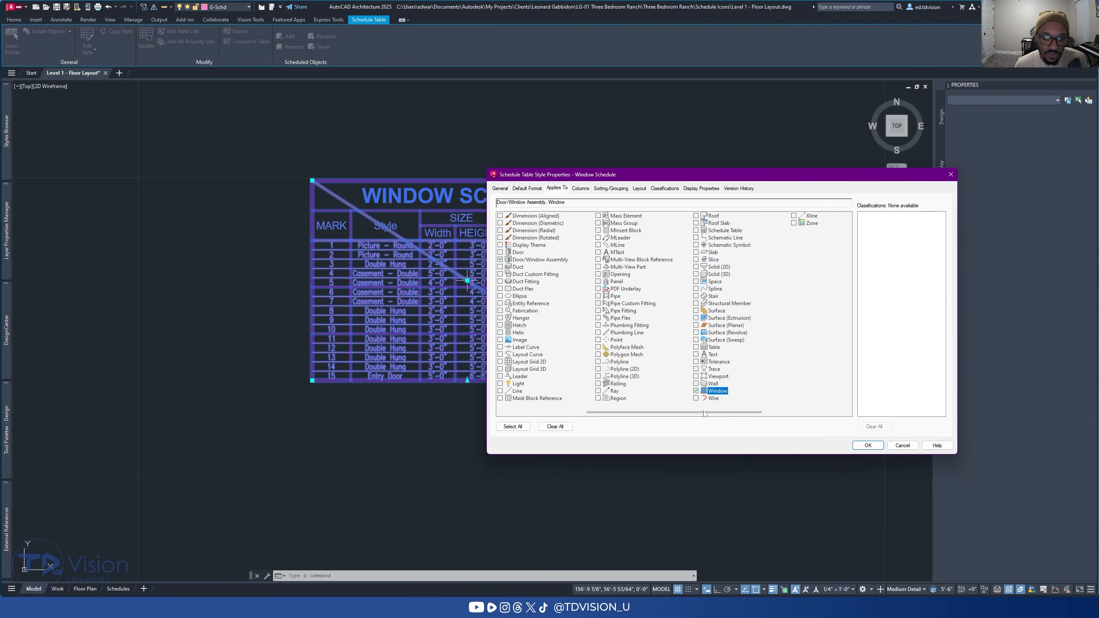
pyautogui.moveTo(674, 414); pyautogui.dragTo(588, 415)
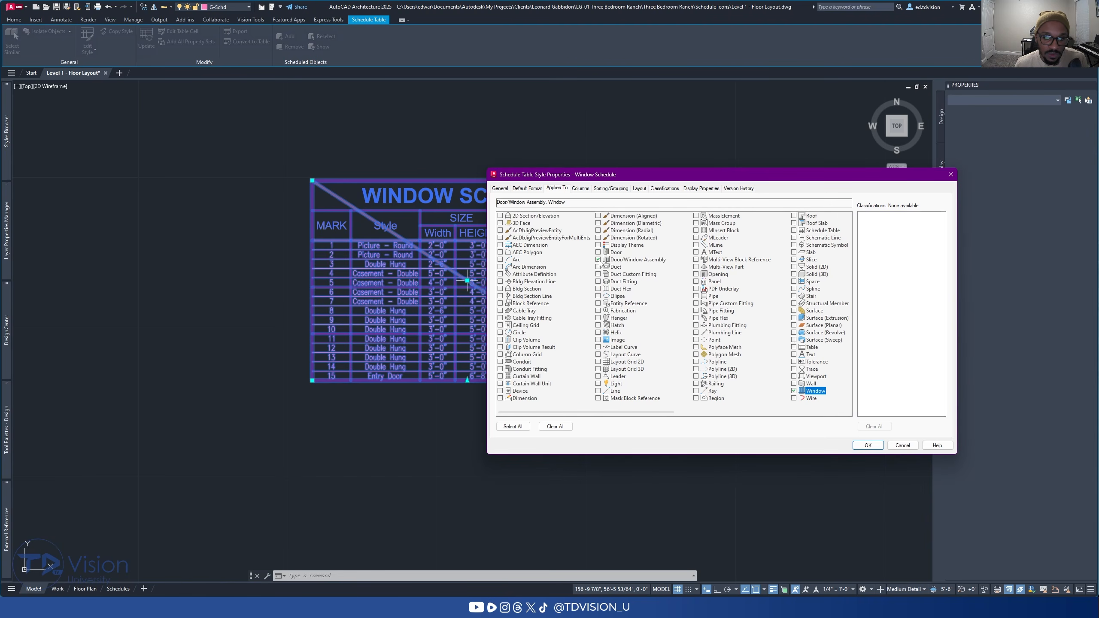
pyautogui.click(870, 449)
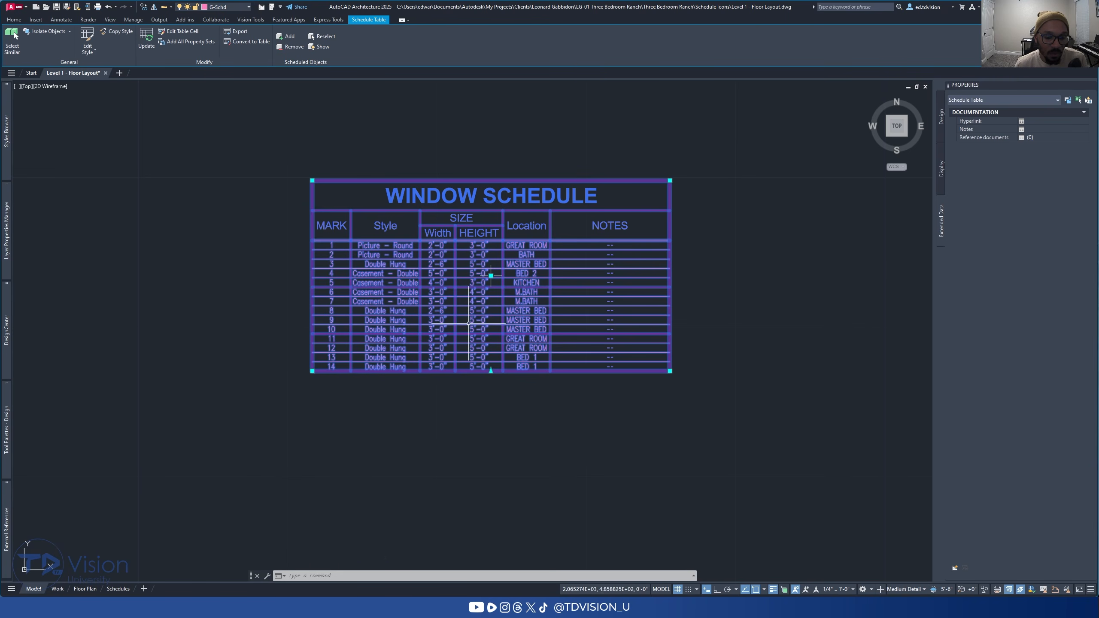
# Step: Review the Location columns of the door and frame schedule and the window schedule
pyautogui.scroll(-1, 469, 323)
pyautogui.moveTo(327, 321); pyautogui.dragTo(569, 309, button='middle')
pyautogui.scroll(1, 133, 271)
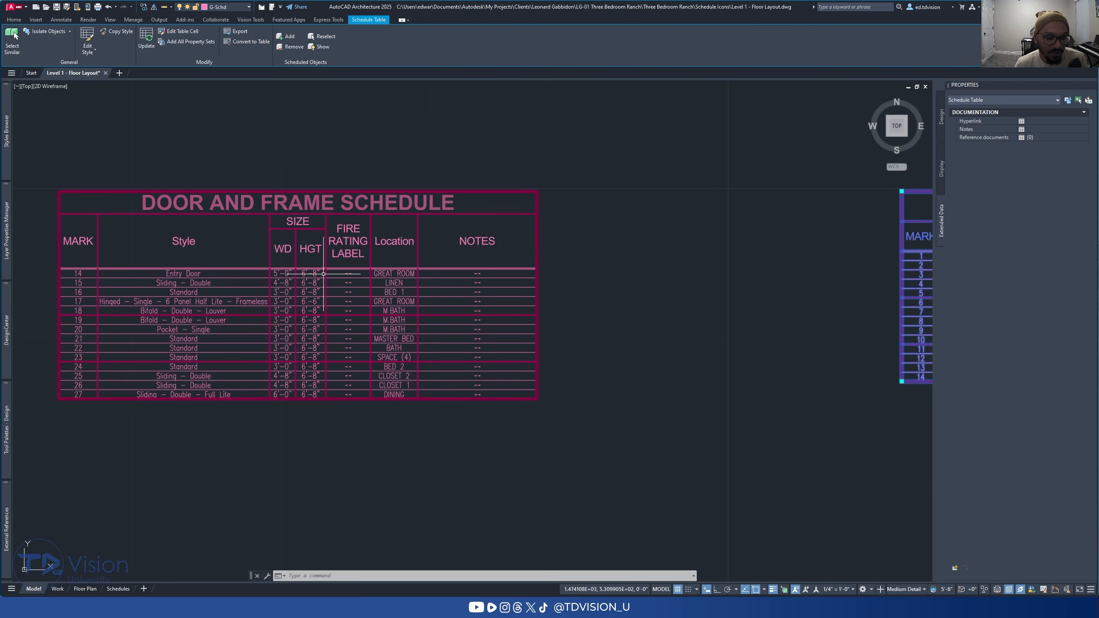
pyautogui.scroll(-1, 323, 274)
pyautogui.moveTo(662, 316); pyautogui.dragTo(483, 333, button='middle')
pyautogui.scroll(1, 632, 311)
pyautogui.scroll(1, 536, 295)
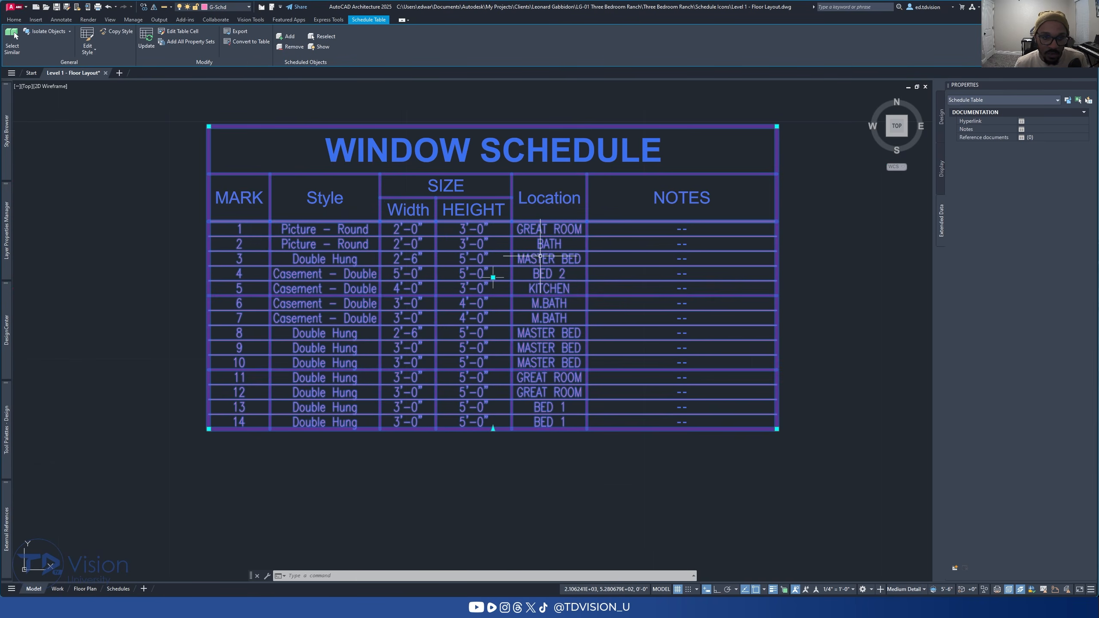
pyautogui.press('Escape')
pyautogui.press('Escape')
pyautogui.scroll(-2, 609, 280)
pyautogui.moveTo(270, 287); pyautogui.dragTo(233, 280, button='middle')
pyautogui.scroll(2, 467, 277)
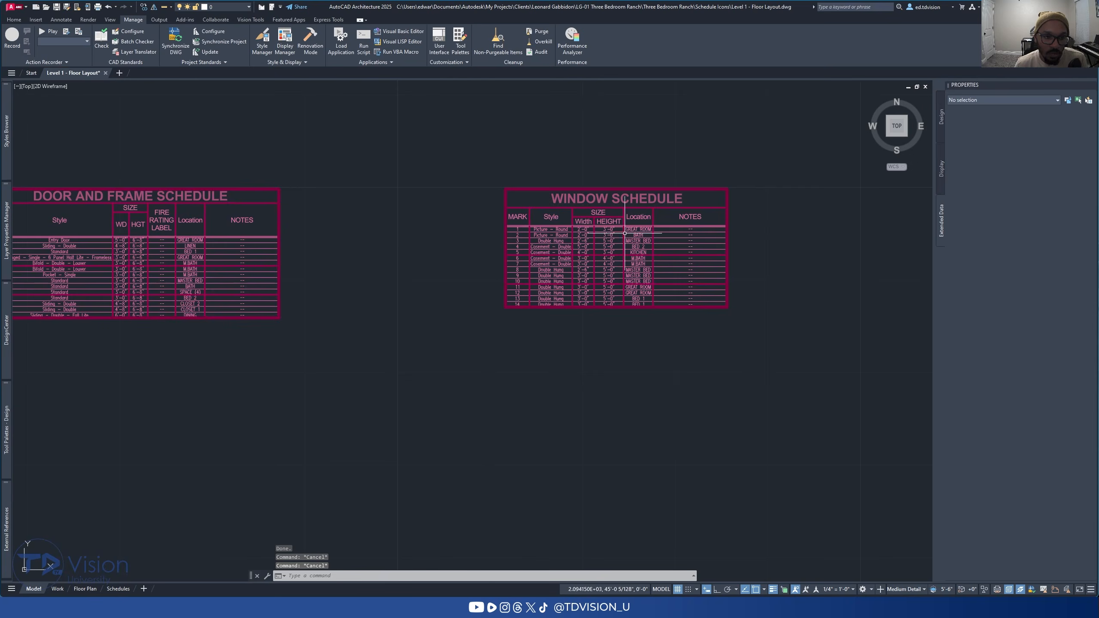
pyautogui.scroll(4, 647, 266)
pyautogui.scroll(-2, 613, 261)
pyautogui.scroll(-2, 579, 277)
pyautogui.scroll(-1, 555, 287)
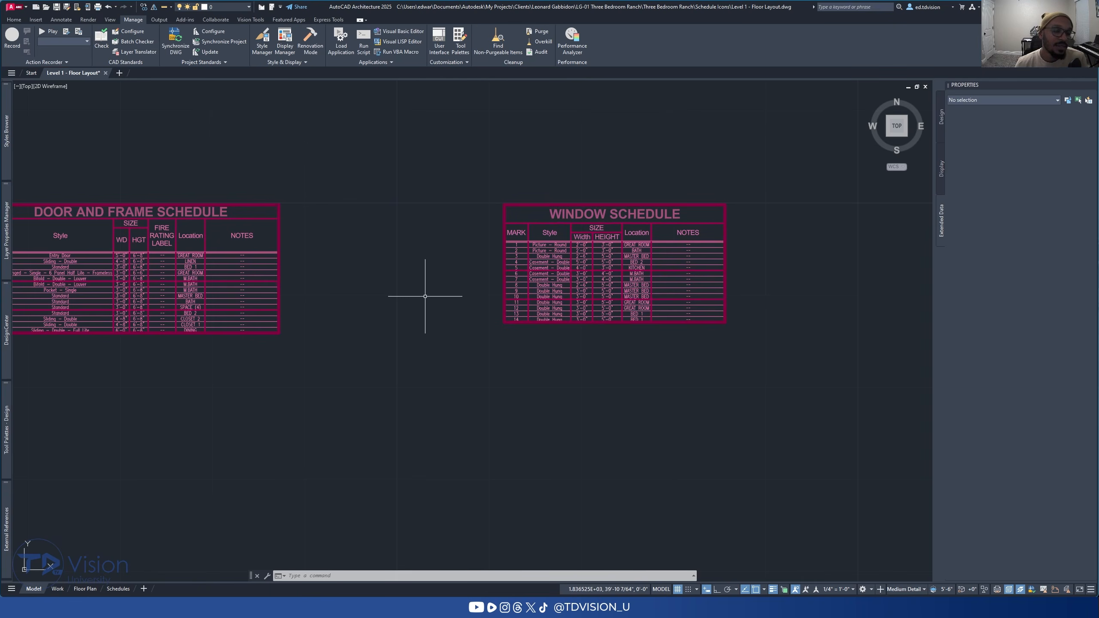
# Step: Examine both schedules alongside the floor plan, focusing on the door and frame schedule's styles
pyautogui.scroll(-2, 425, 296)
pyautogui.moveTo(358, 309); pyautogui.dragTo(725, 318, button='middle')
pyautogui.moveTo(805, 273)
pyautogui.mouseDown(button='middle')
pyautogui.moveTo(608, 260)
pyautogui.moveTo(736, 238)
pyautogui.mouseUp(button='middle')
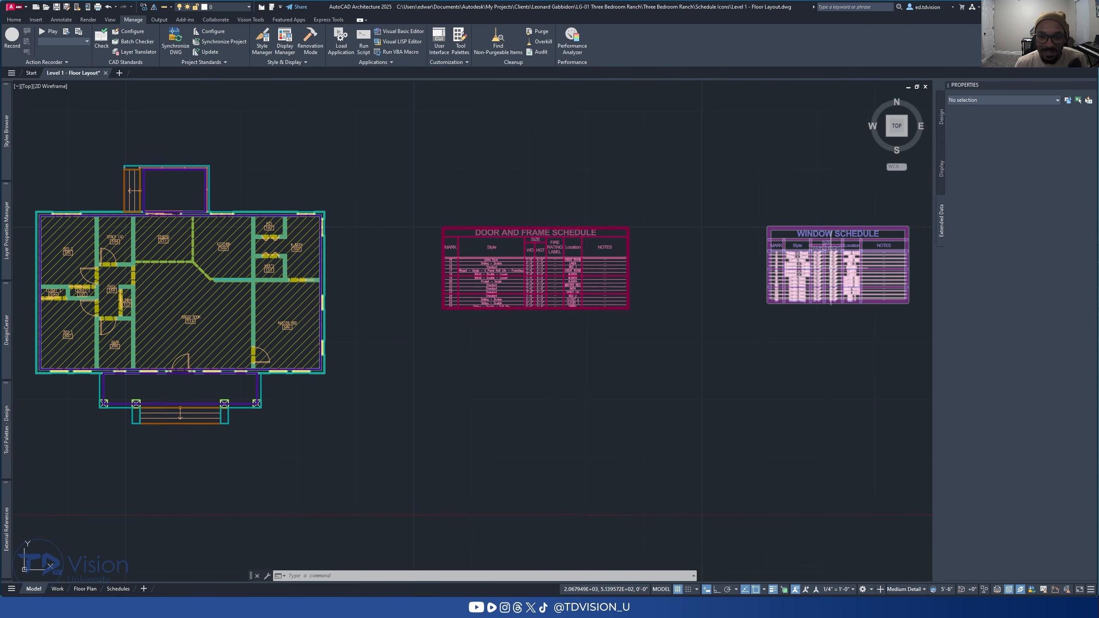
pyautogui.scroll(3, 830, 268)
pyautogui.moveTo(831, 268); pyautogui.dragTo(798, 273, button='middle')
pyautogui.scroll(-1, 798, 273)
pyautogui.moveTo(431, 287)
pyautogui.mouseDown(button='middle')
pyautogui.moveTo(741, 291)
pyautogui.moveTo(573, 283)
pyautogui.mouseUp(button='middle')
pyautogui.scroll(-2, 741, 291)
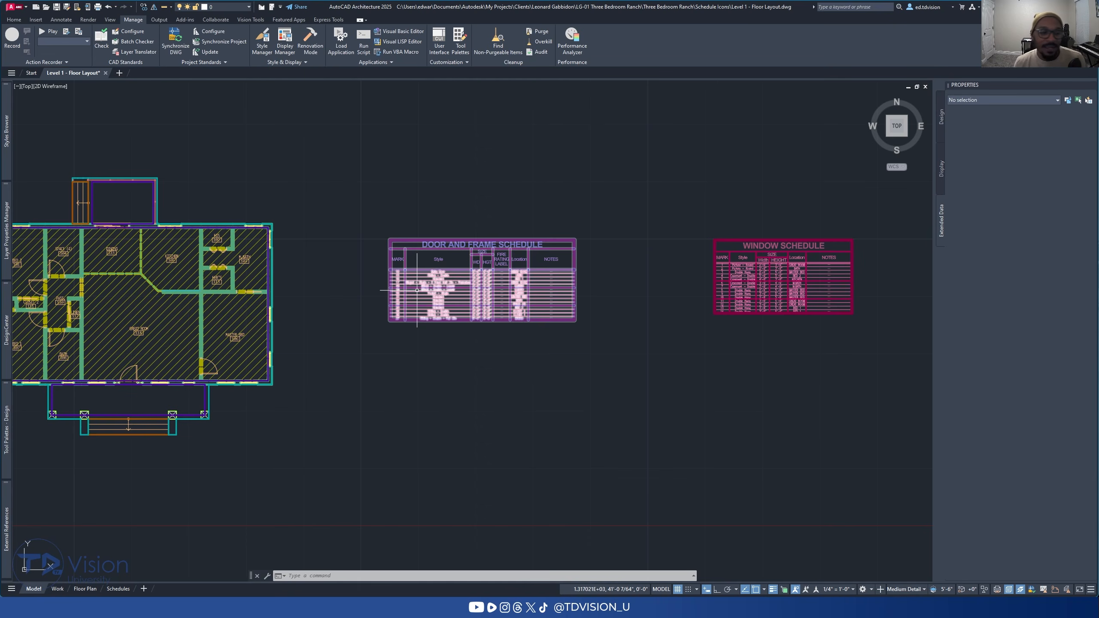
pyautogui.moveTo(417, 292); pyautogui.dragTo(486, 264, button='middle')
pyautogui.scroll(2, 564, 274)
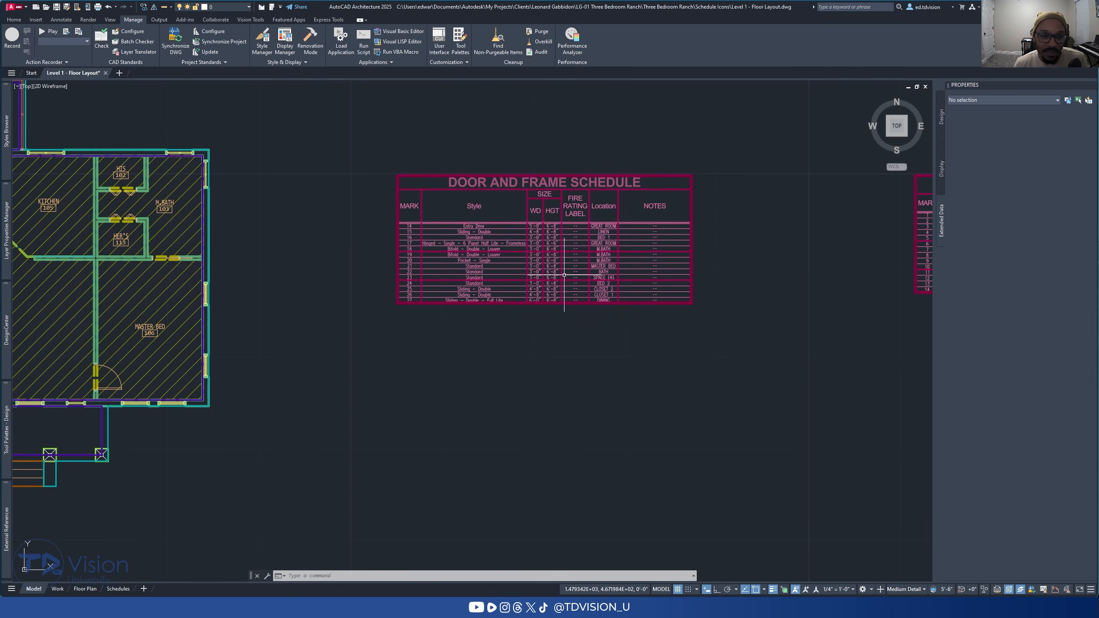
pyautogui.moveTo(392, 275); pyautogui.dragTo(598, 296, button='middle')
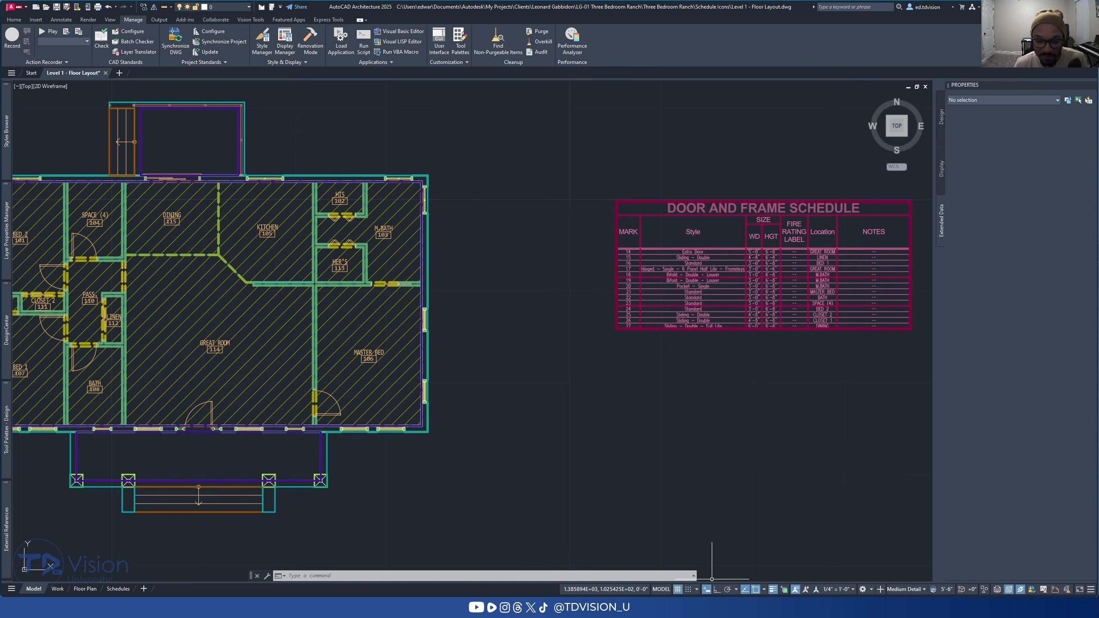
# Step: Switch to File Explorer and browse the door and window images in the Schedule Icons folder, starting with Bifold - Double - Louver.png
pyautogui.hotkey('alt', 'Tab')
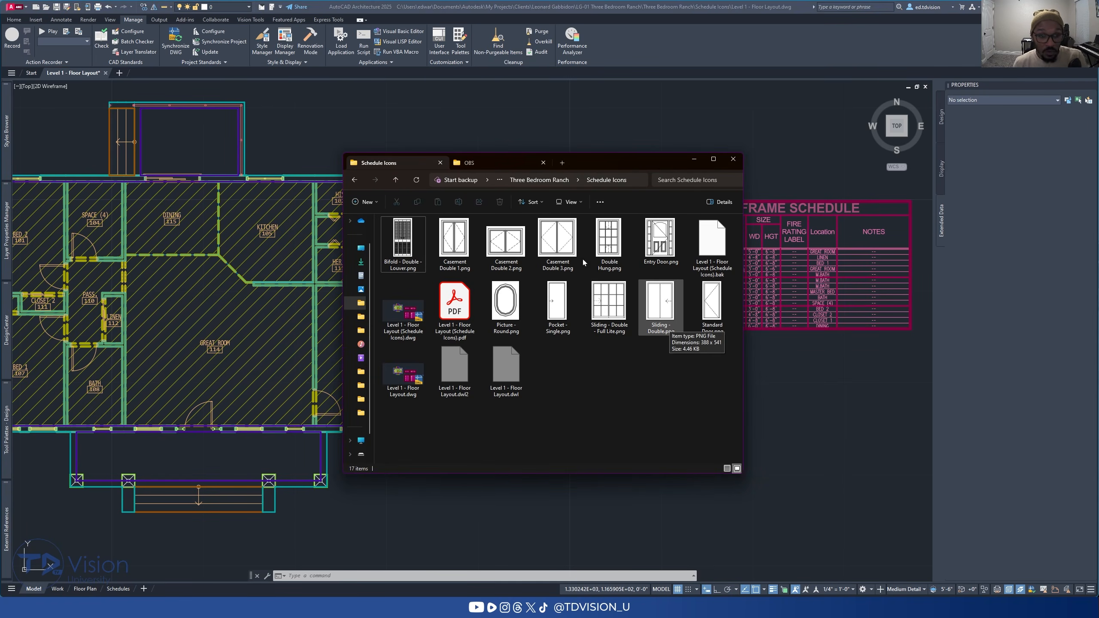
pyautogui.doubleClick(416, 244)
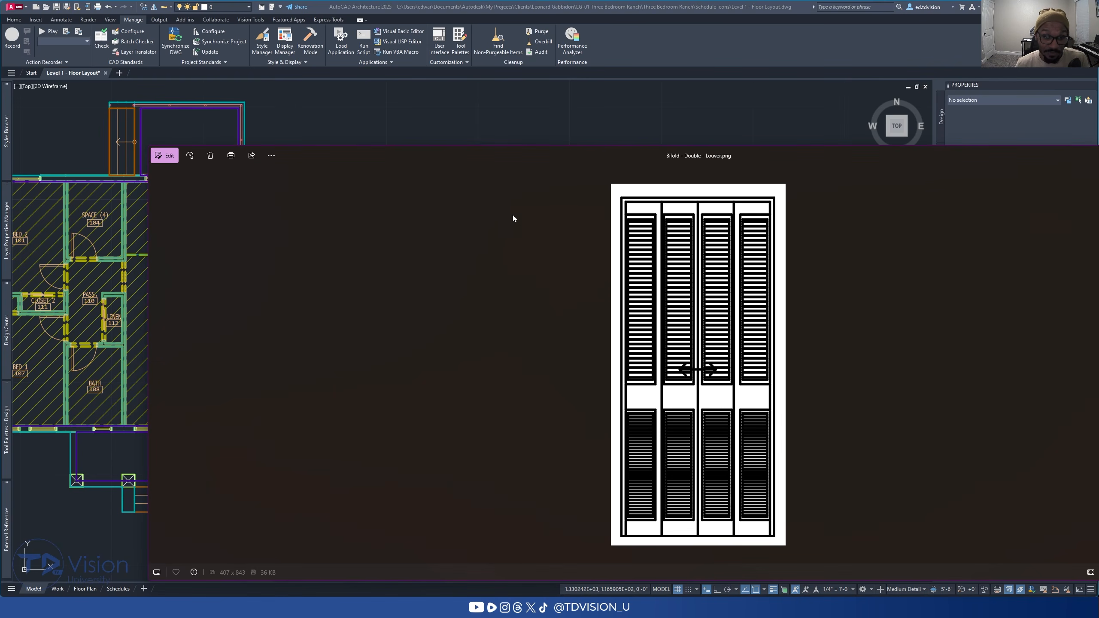
pyautogui.moveTo(565, 153)
pyautogui.mouseDown()
pyautogui.moveTo(466, 75)
pyautogui.moveTo(442, 75)
pyautogui.mouseUp()
pyautogui.moveTo(1098, 233); pyautogui.dragTo(699, 235)
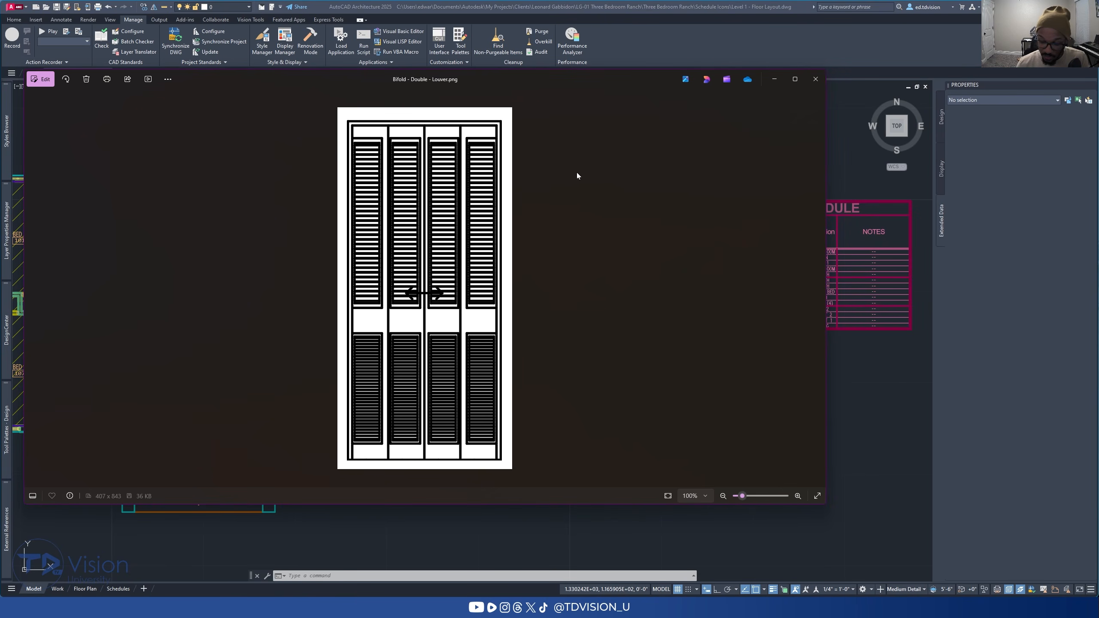
pyautogui.press('Right')
pyautogui.press('Right')
pyautogui.press('Right')
pyautogui.press('Right')
pyautogui.press('Right')
pyautogui.press('Right')
pyautogui.press('Right')
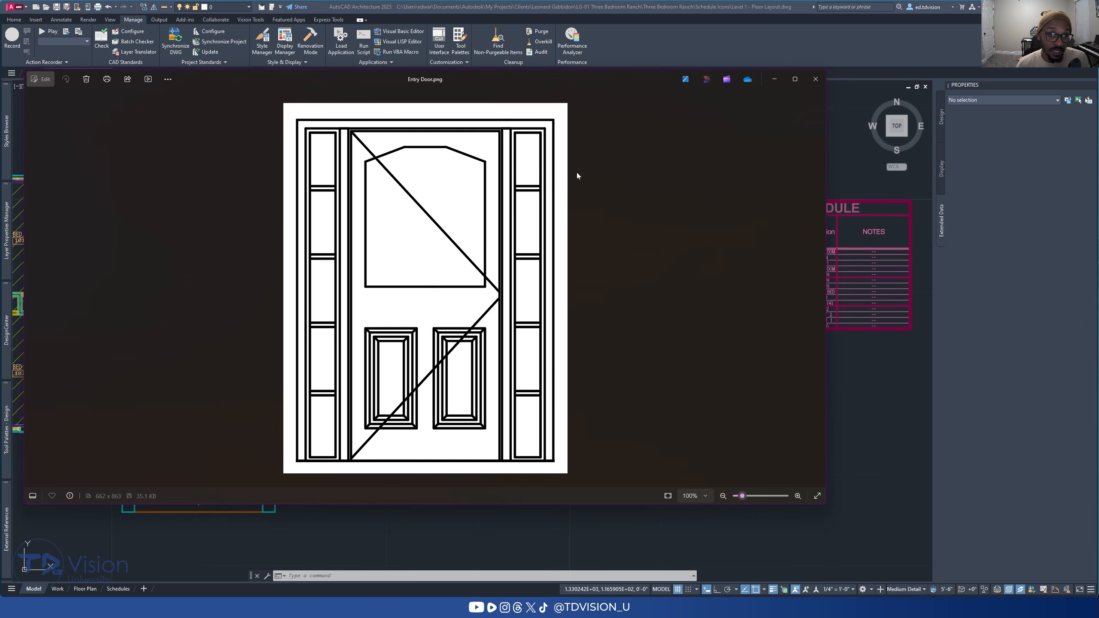
pyautogui.press('Right')
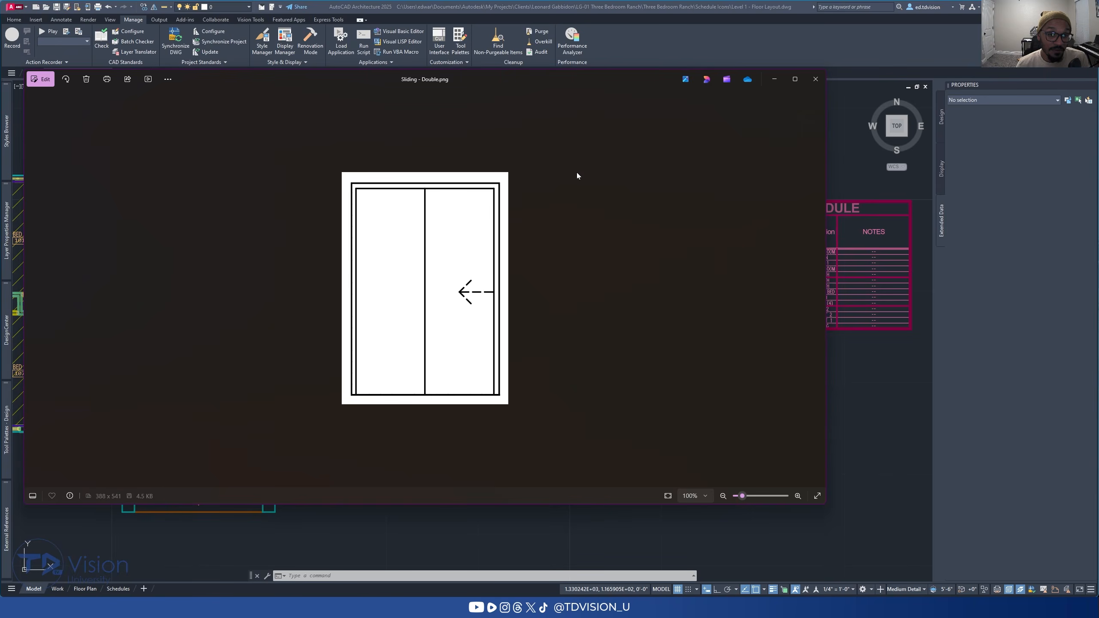
pyautogui.press('Right')
pyautogui.press('Left')
pyautogui.press('Left')
pyautogui.press('Left')
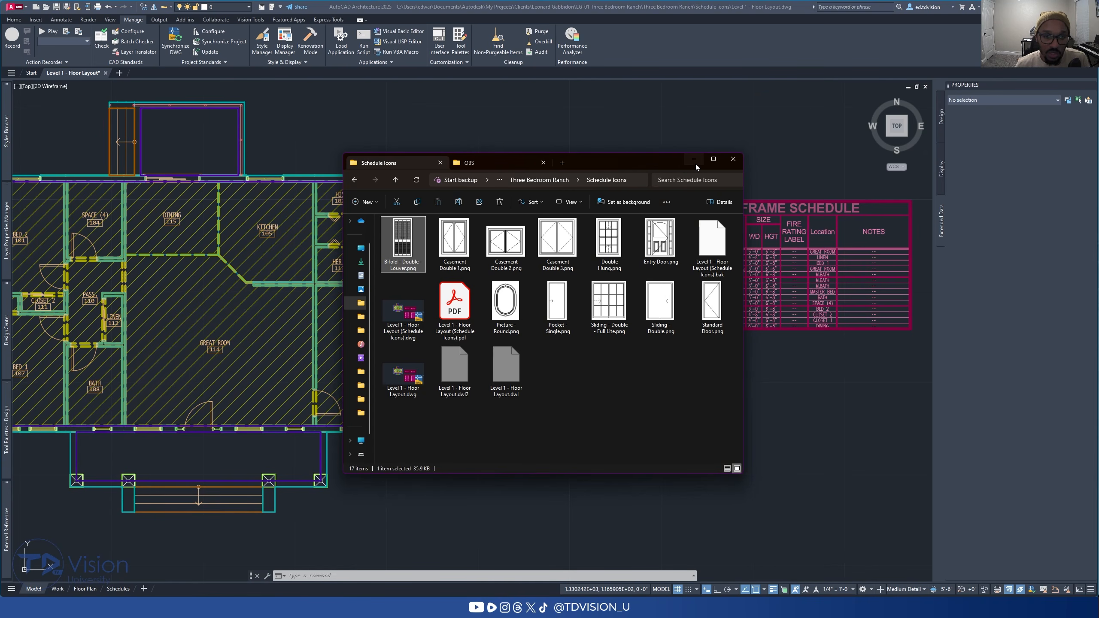
pyautogui.click(695, 163)
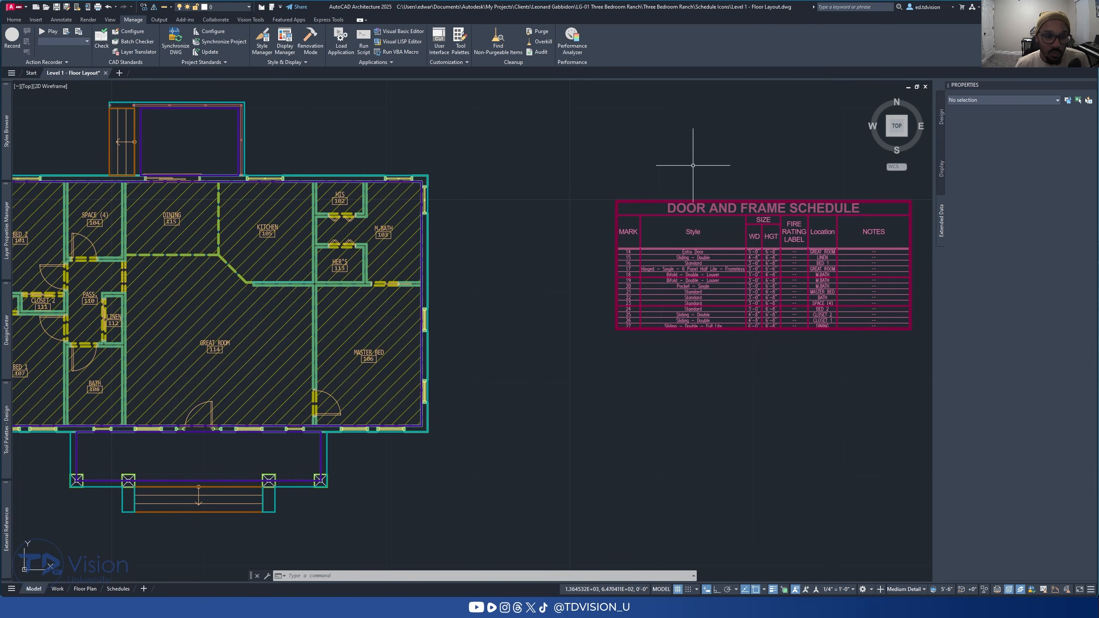
# Step: Select the Double Hung window in the exterior wall below BED 1 and open it in the Object Viewer
pyautogui.scroll(-1, 532, 297)
pyautogui.moveTo(455, 350); pyautogui.dragTo(584, 328, button='middle')
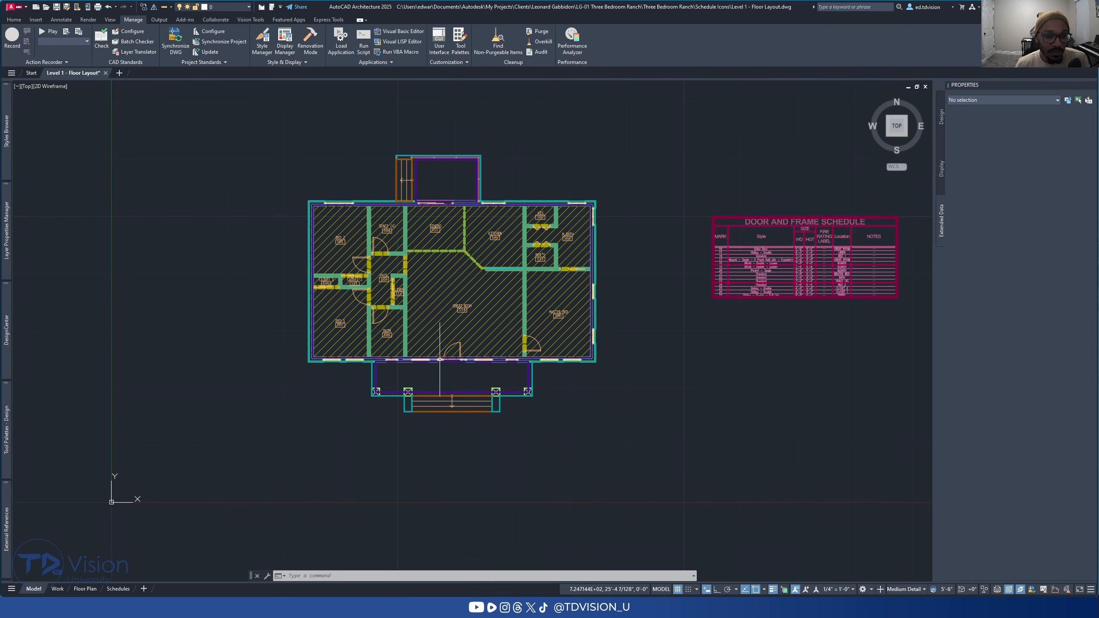
pyautogui.scroll(6, 329, 342)
pyautogui.click(339, 331)
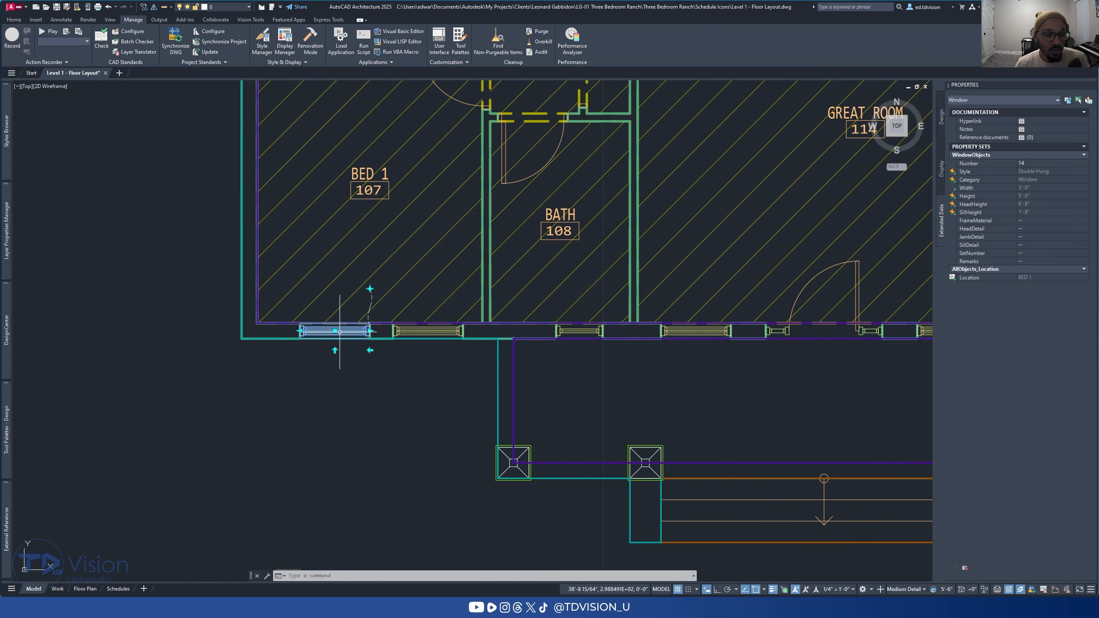
pyautogui.scroll(-2, 400, 297)
pyautogui.moveTo(439, 280); pyautogui.dragTo(398, 338, button='middle')
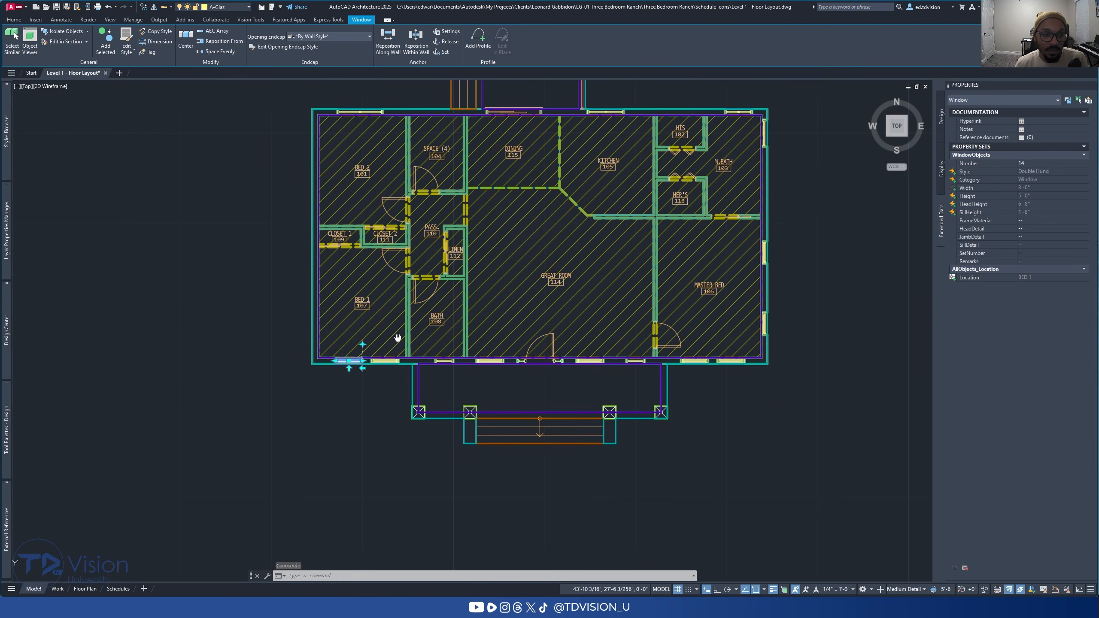
pyautogui.scroll(4, 363, 365)
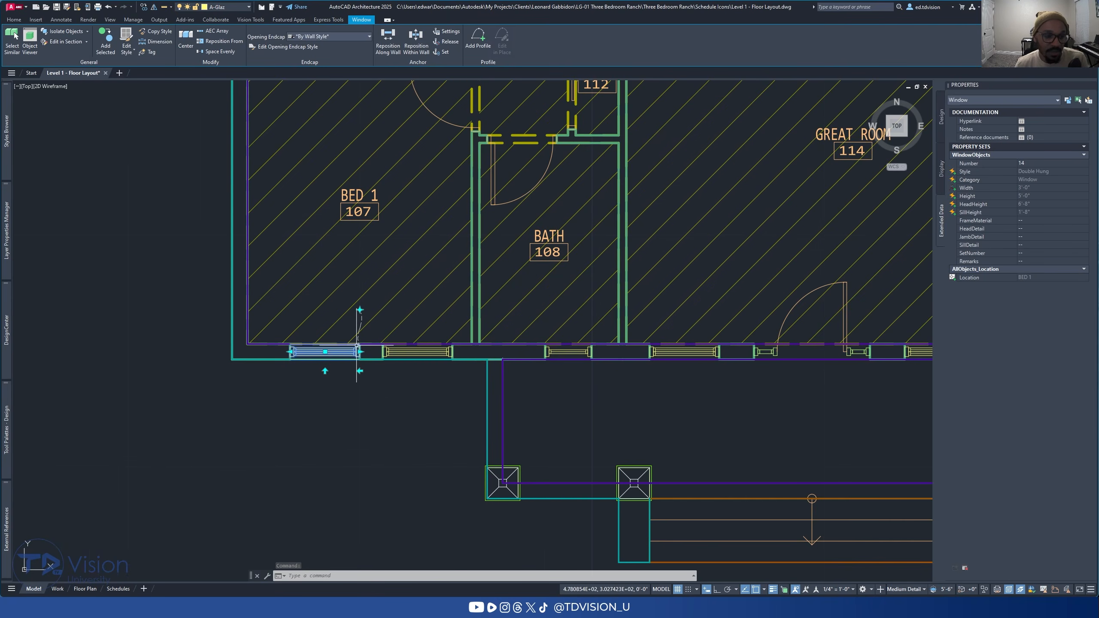
pyautogui.moveTo(356, 346); pyautogui.dragTo(428, 363, button='middle')
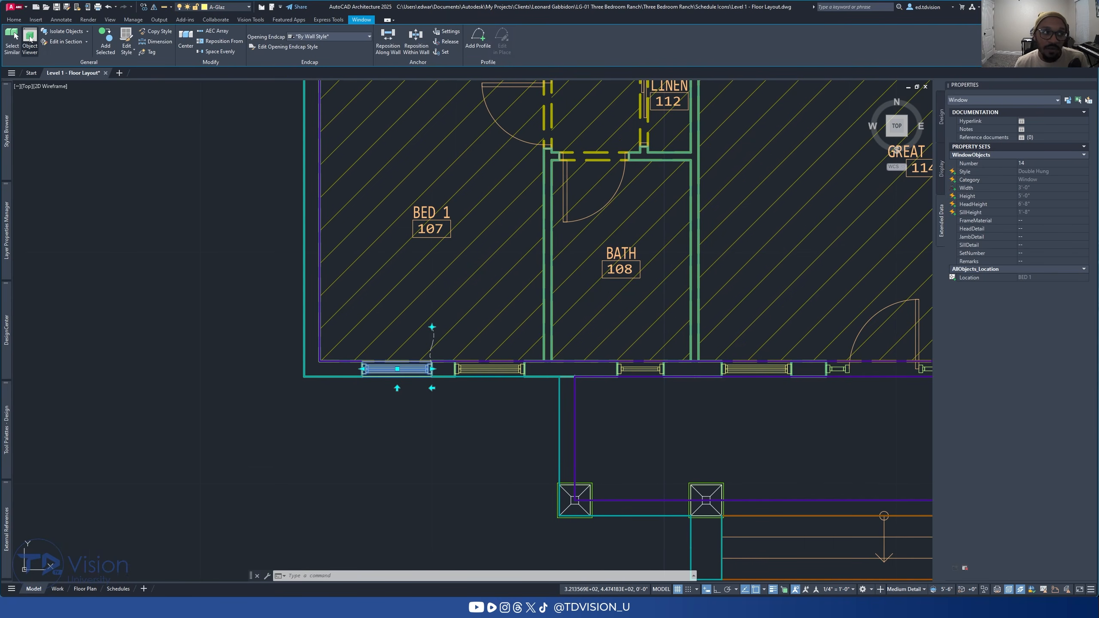
pyautogui.click(30, 38)
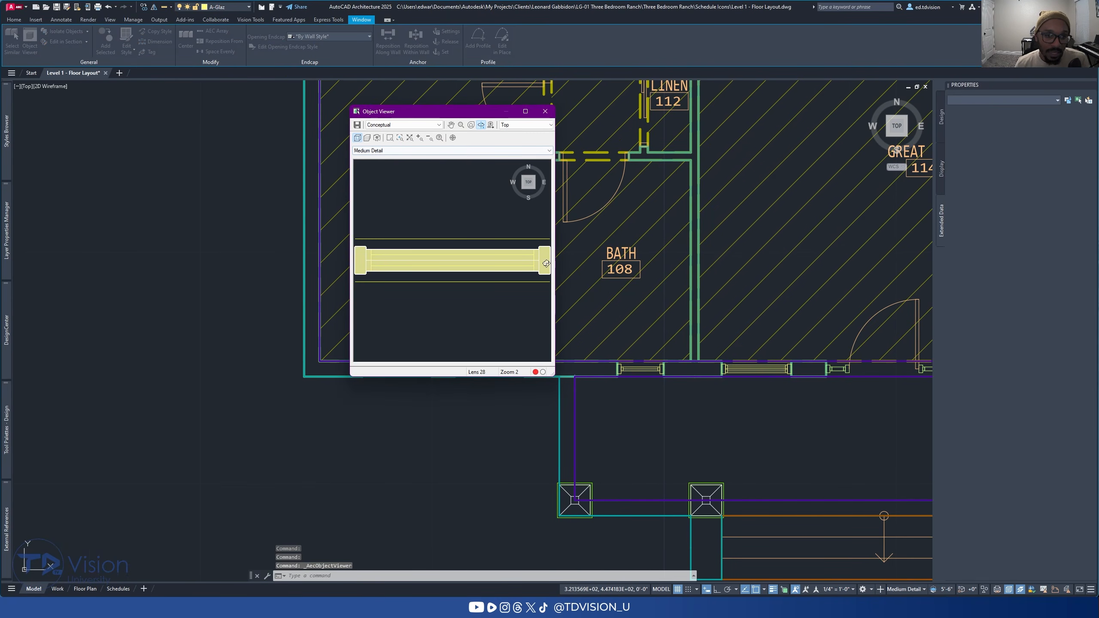
# Step: Show the Double Hung window in an isometric view in the Object Viewer, checking its straight-on elevation as well
pyautogui.click(521, 191)
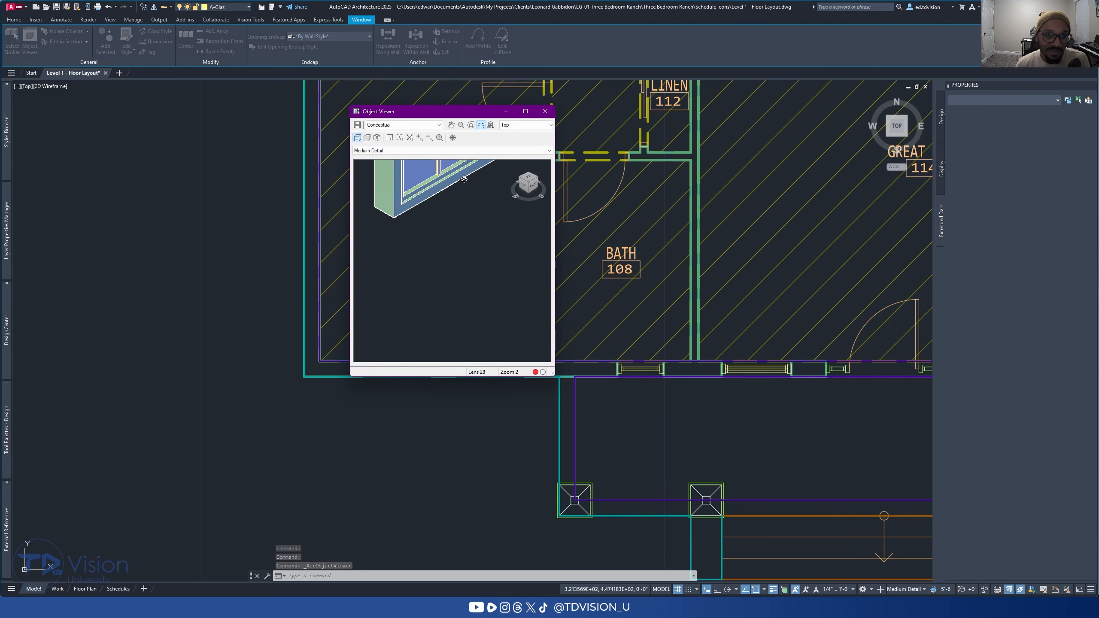
pyautogui.scroll(2, 431, 277)
pyautogui.moveTo(424, 228); pyautogui.dragTo(478, 262, button='middle')
pyautogui.moveTo(530, 184); pyautogui.dragTo(543, 197)
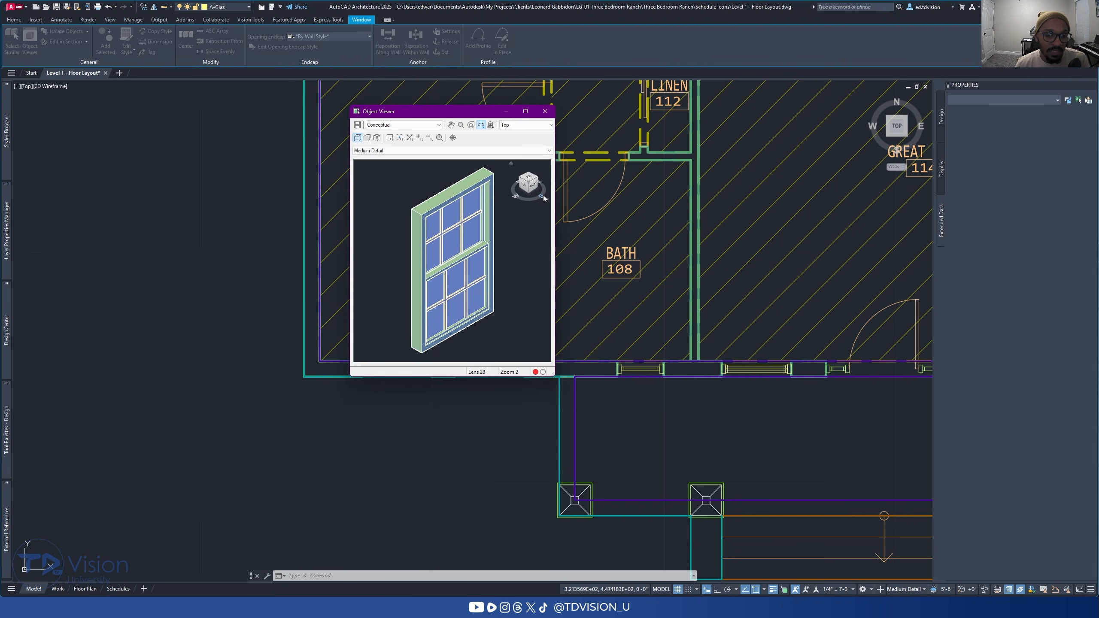
pyautogui.click(533, 185)
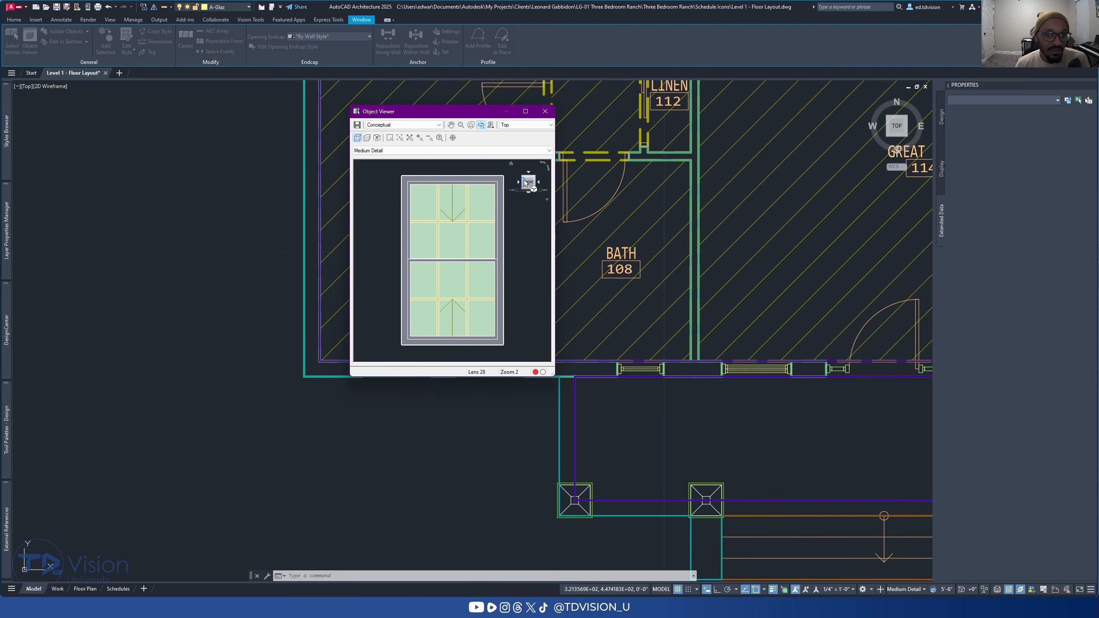
pyautogui.click(523, 179)
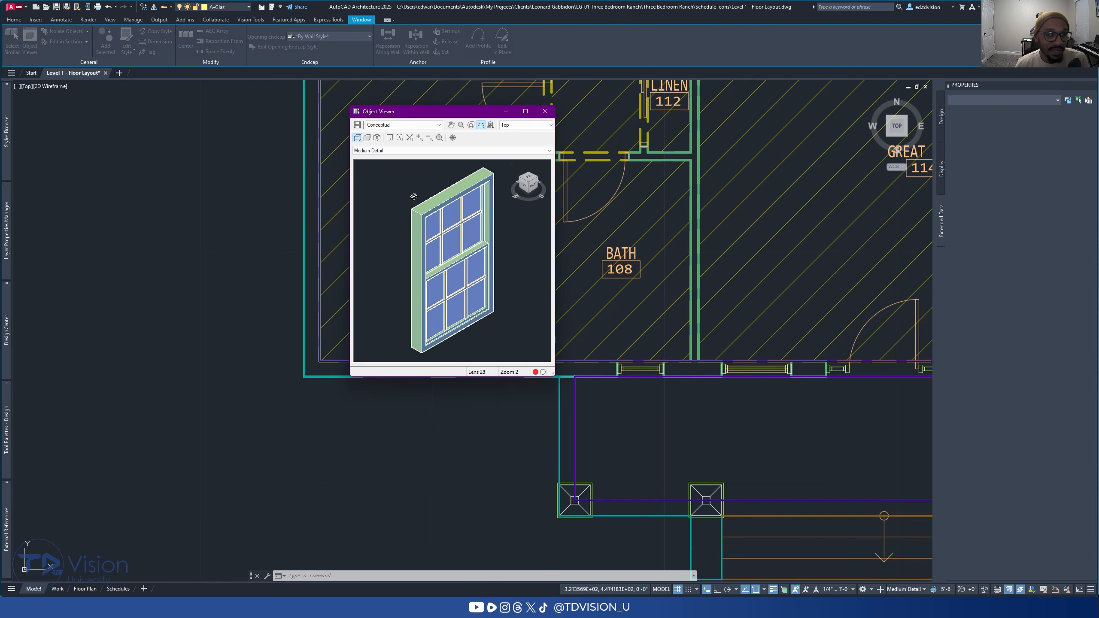
# Step: Try the Plan Only display configuration on the previewed window and set it to High Detail
pyautogui.click(413, 151)
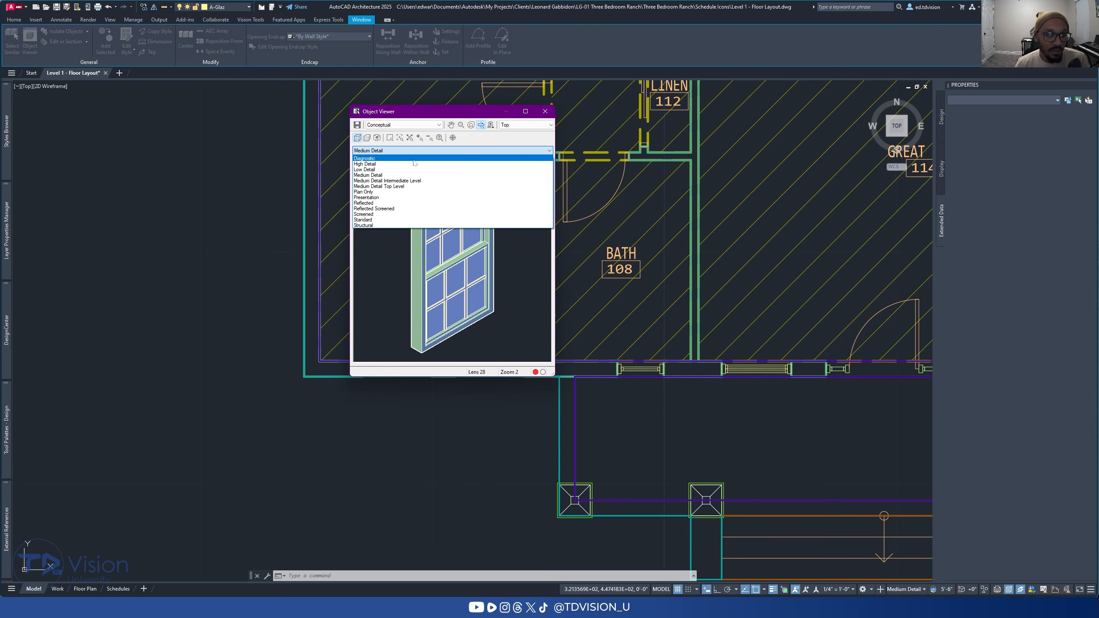
pyautogui.click(413, 166)
pyautogui.click(410, 150)
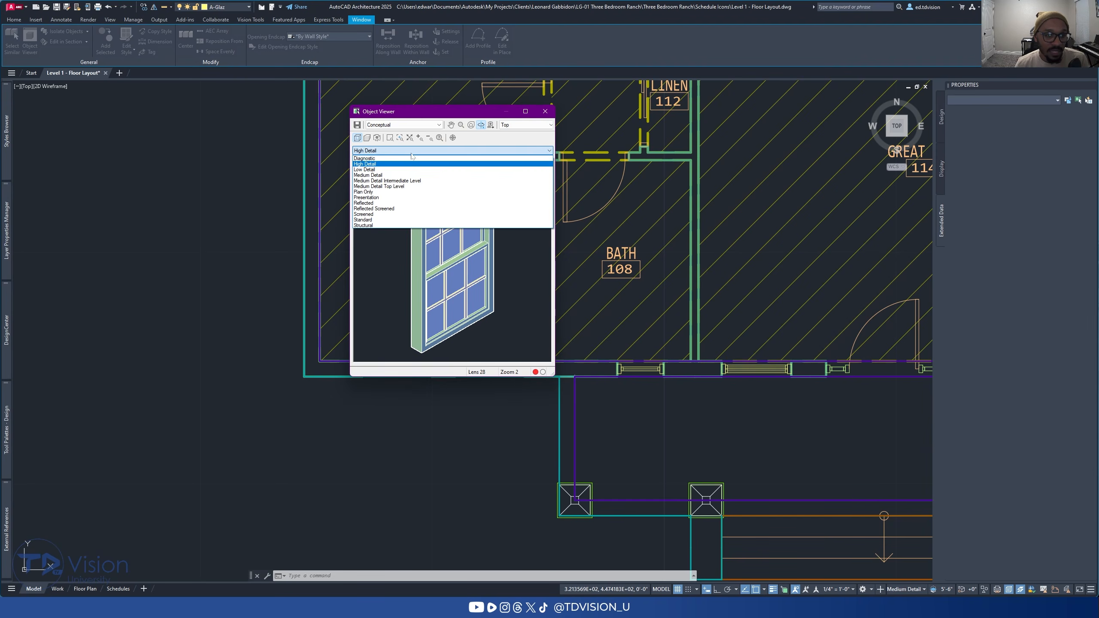
pyautogui.click(391, 191)
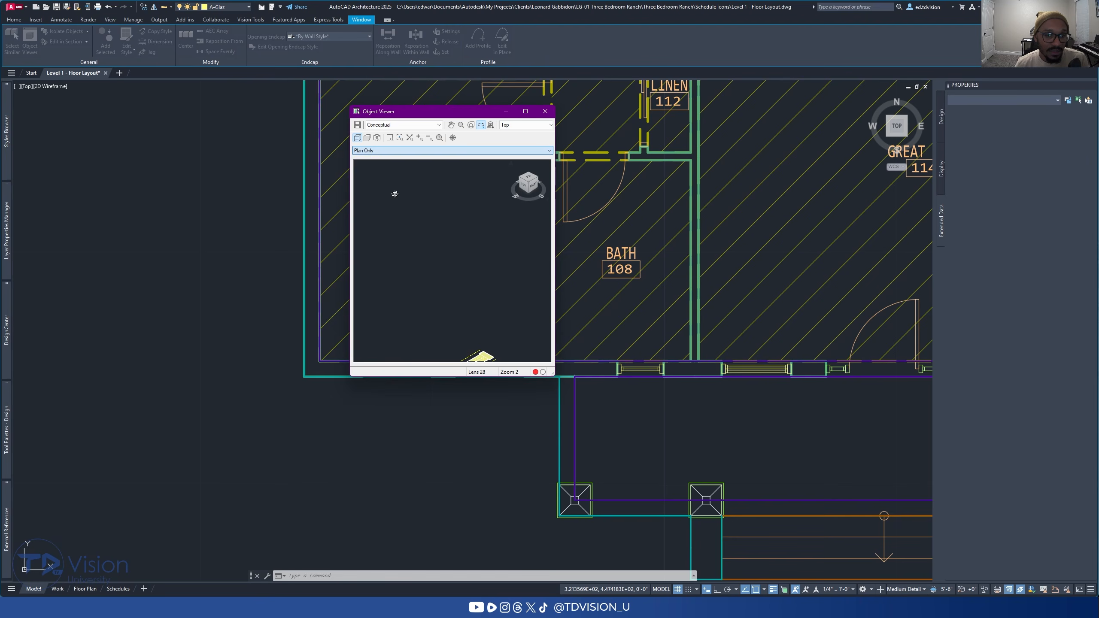
pyautogui.click(411, 151)
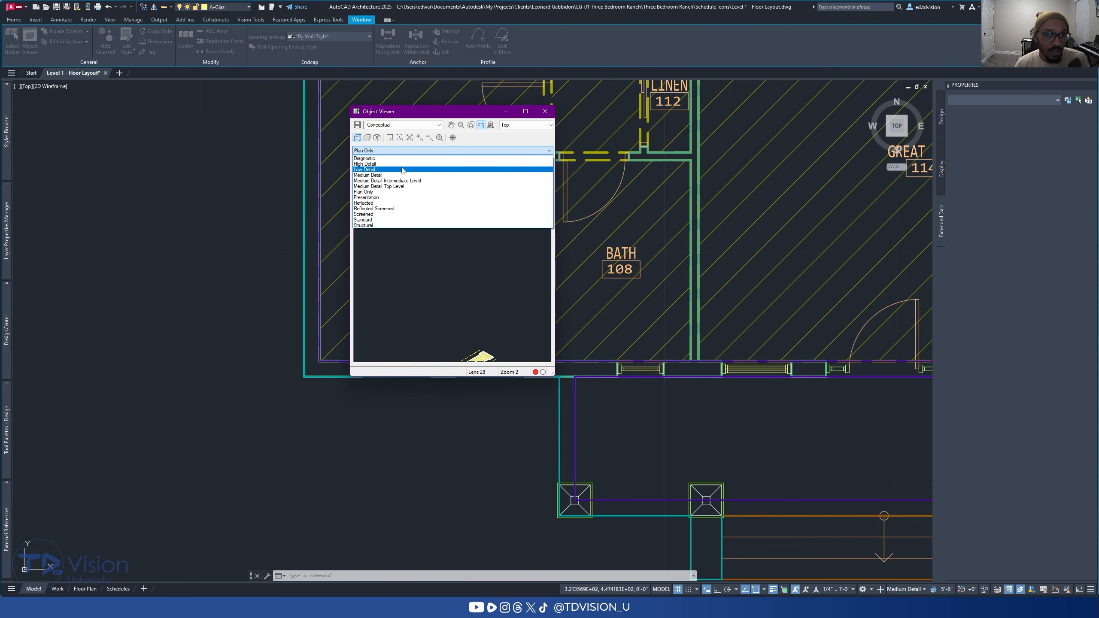
pyautogui.click(413, 165)
# Step: Try the Wireframe visual style on the previewed window and set it to Shaded with edges
pyautogui.click(403, 125)
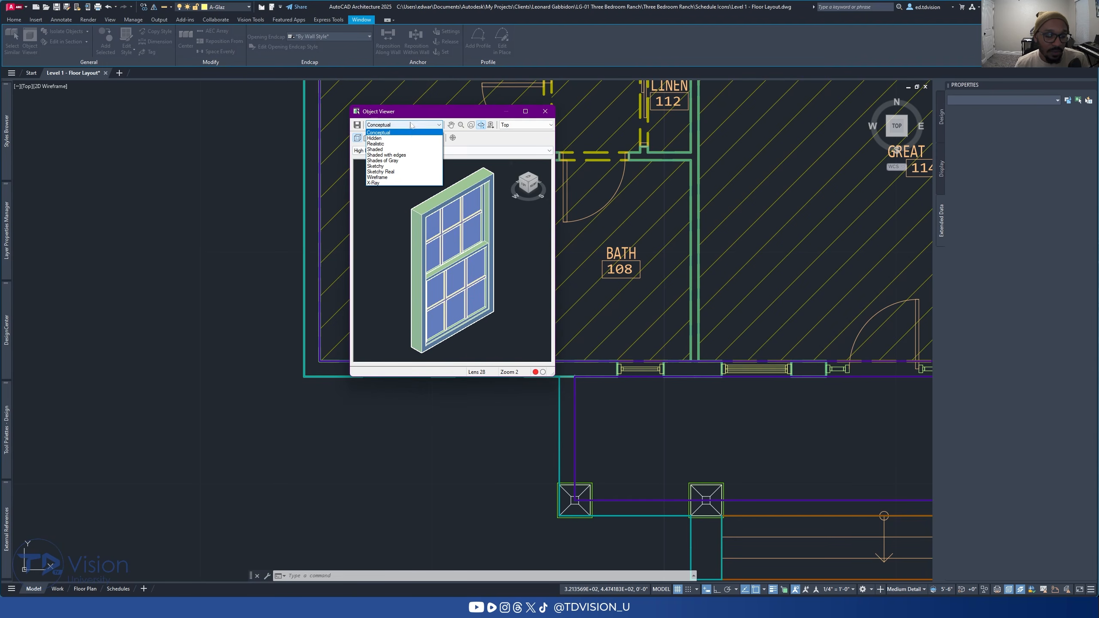
pyautogui.click(390, 178)
pyautogui.click(402, 124)
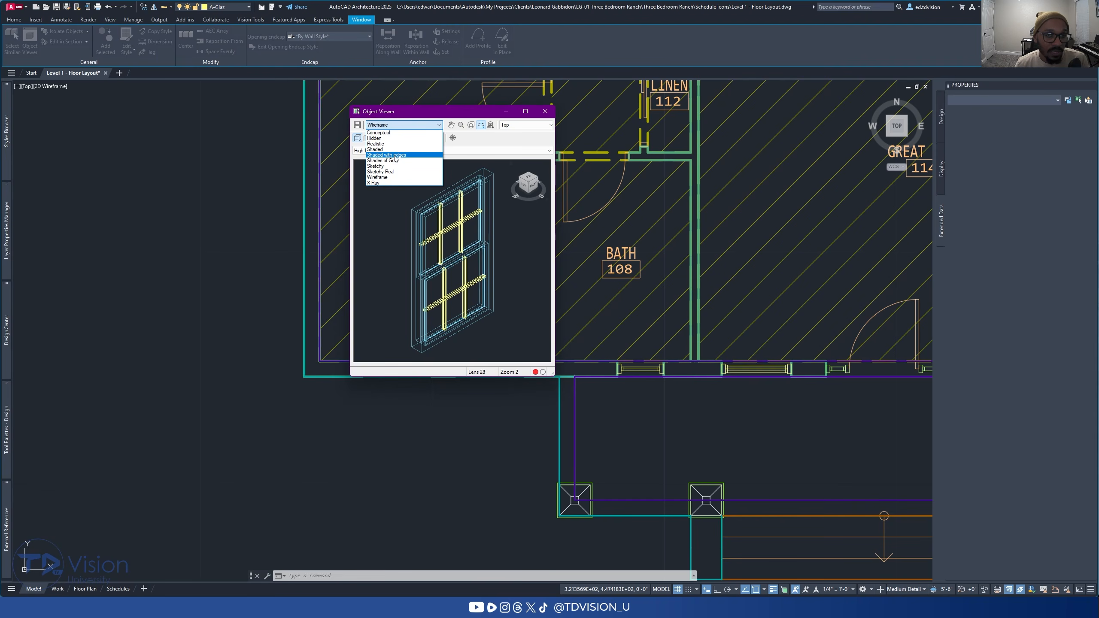
pyautogui.click(394, 156)
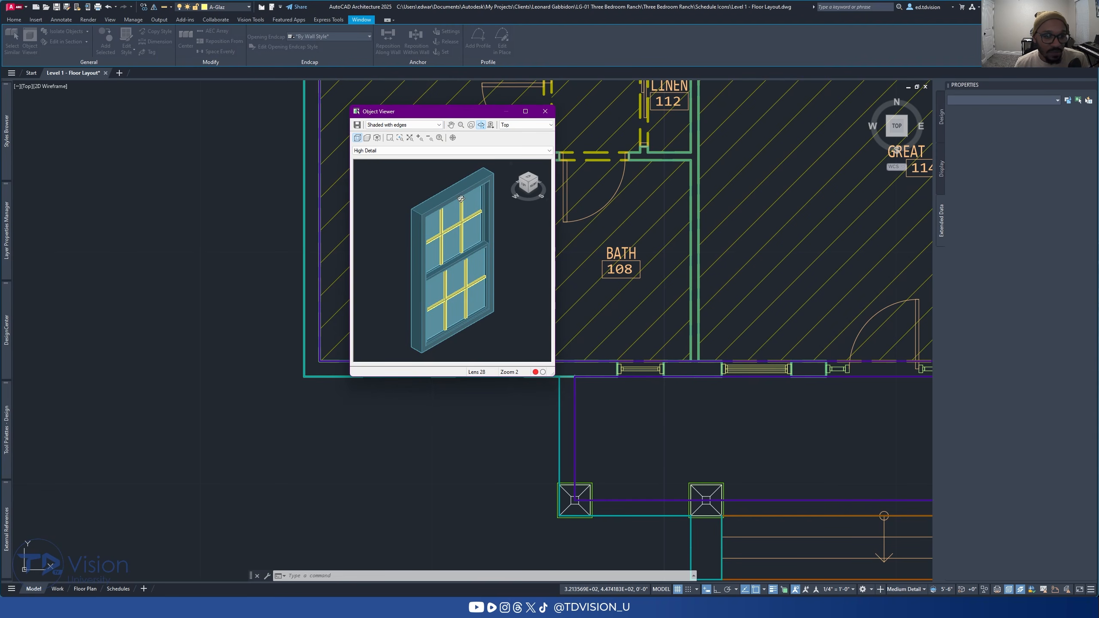
# Step: Compare the previewed window's elevation and isometric views, and its perspective and parallel projections, ending on the parallel isometric view
pyautogui.click(533, 188)
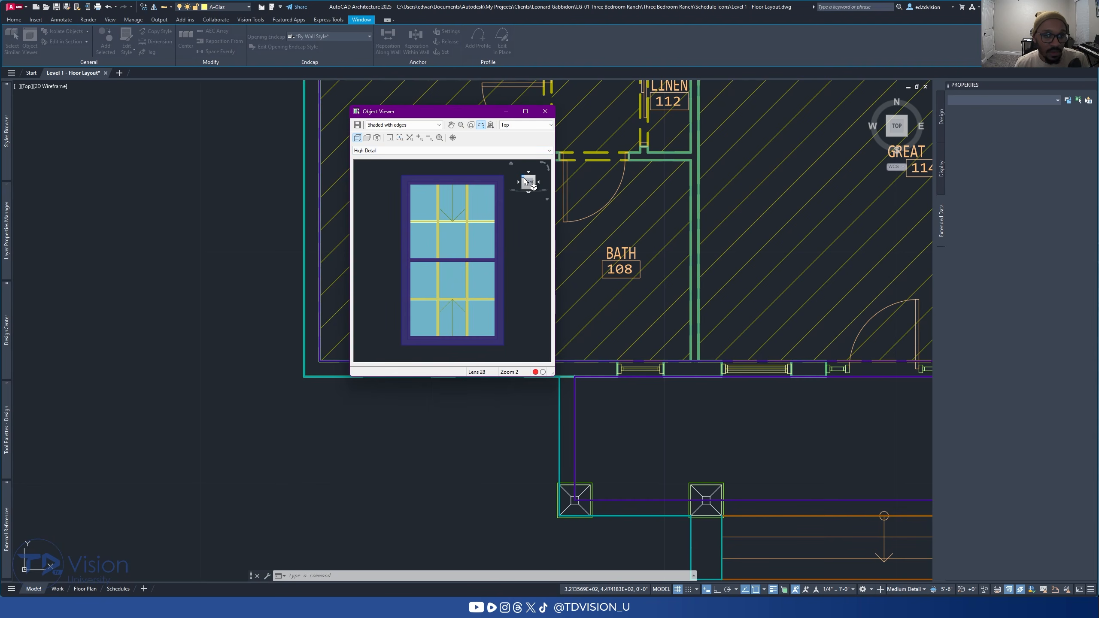
pyautogui.click(525, 181)
pyautogui.moveTo(459, 267); pyautogui.dragTo(451, 267, button='middle')
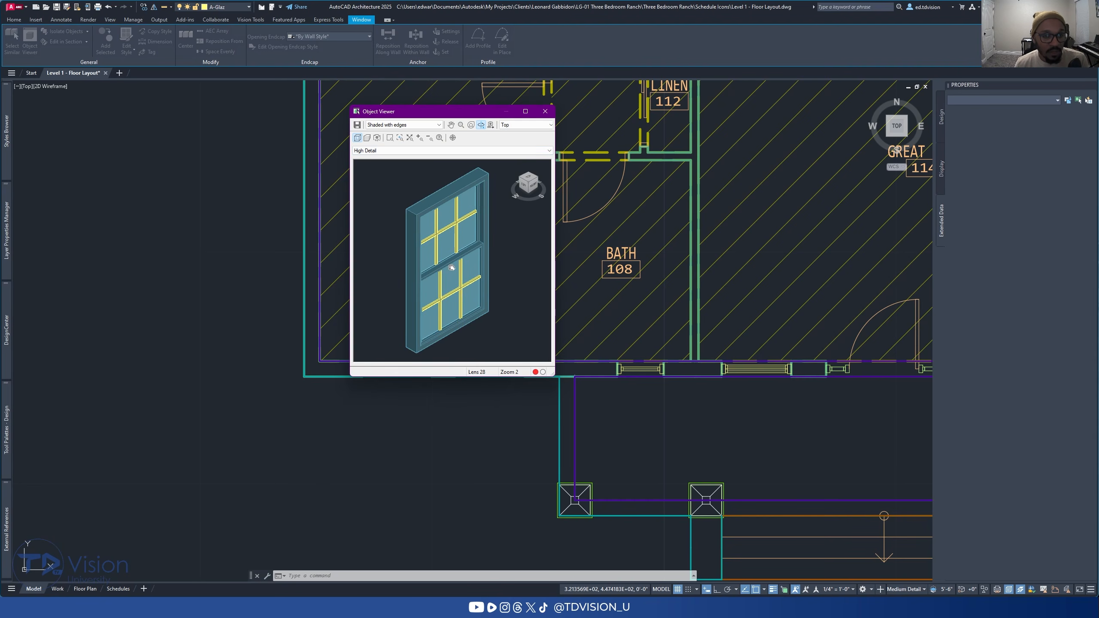
pyautogui.click(367, 138)
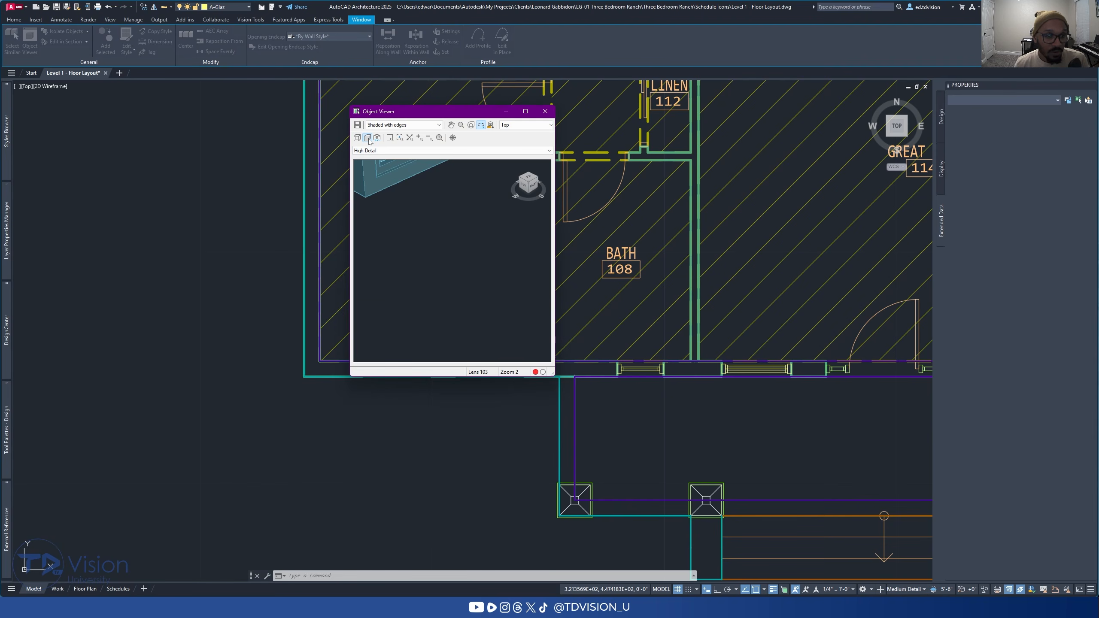
pyautogui.click(530, 183)
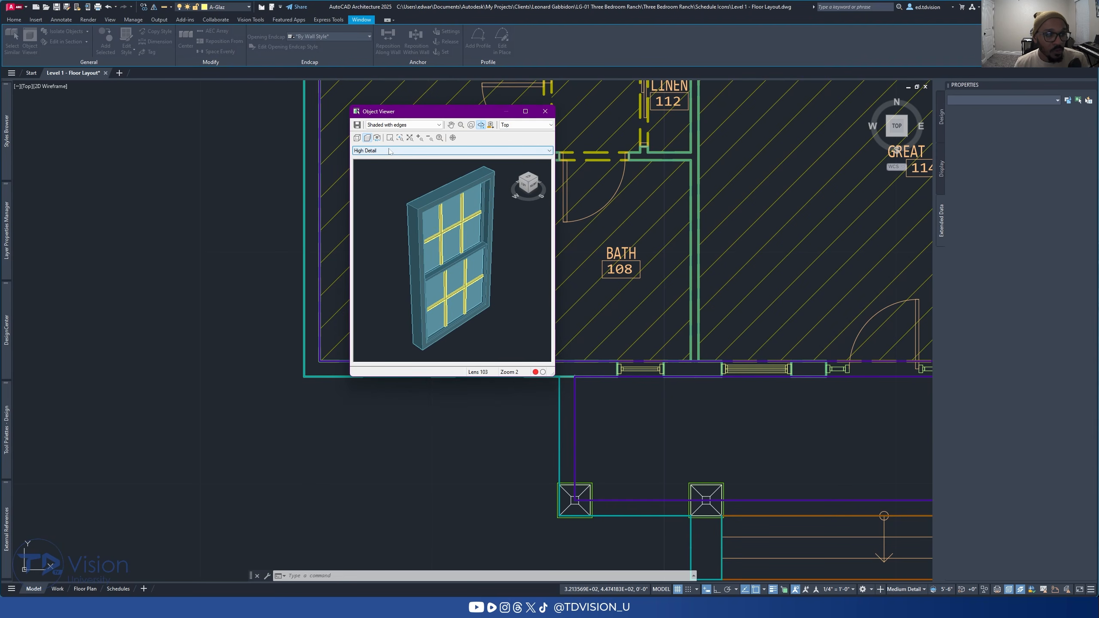
pyautogui.click(358, 139)
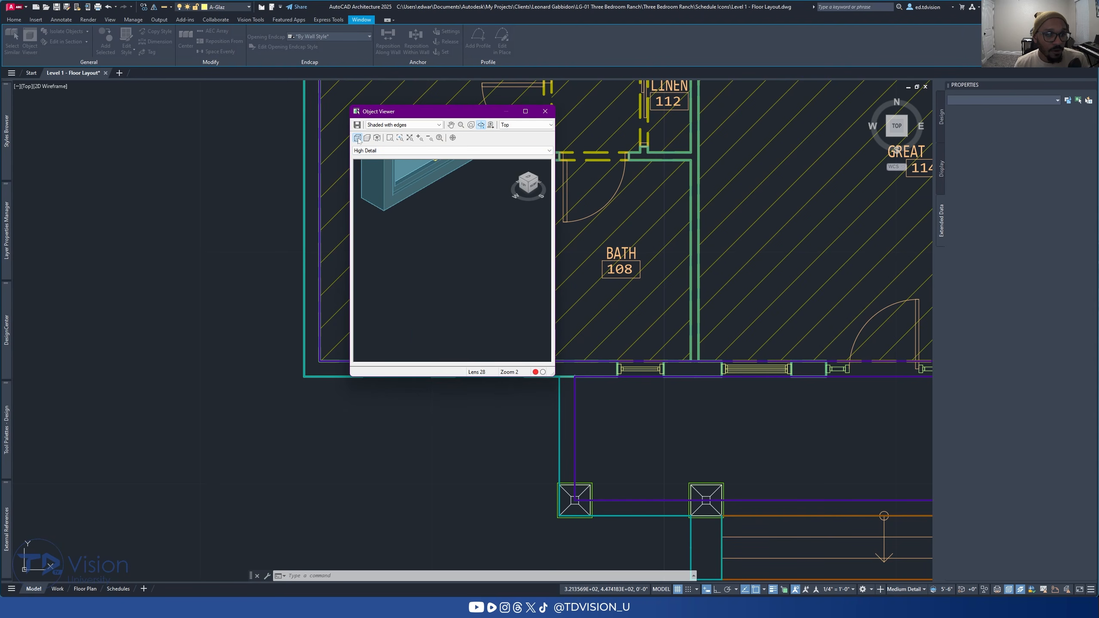
pyautogui.click(528, 187)
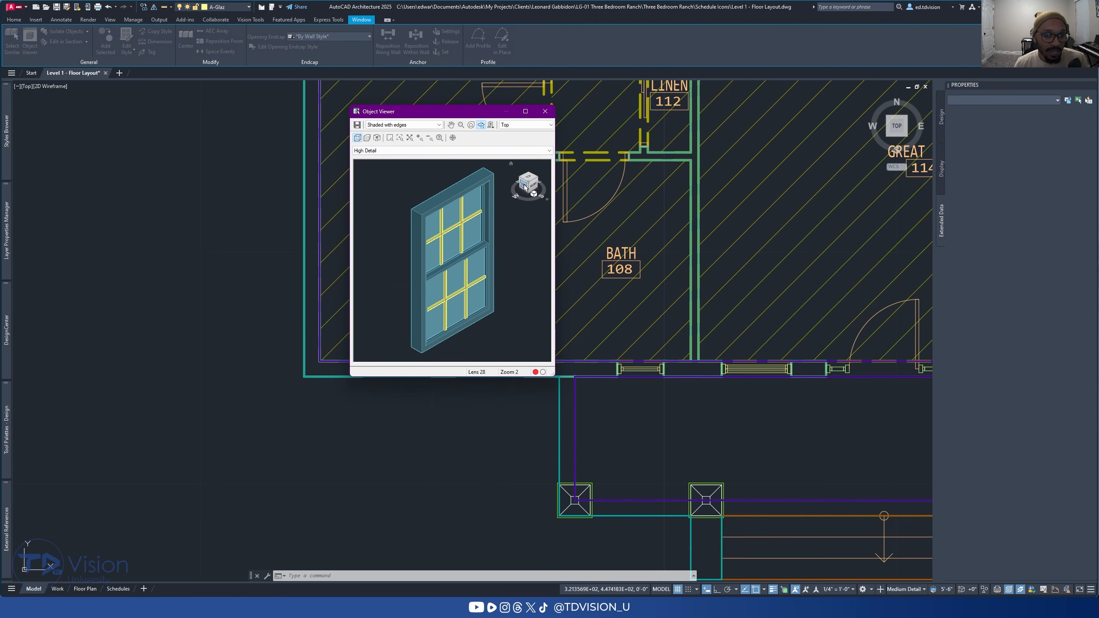
# Step: Save the previewed window as a PNG image named abc in the Schedule Icons folder
pyautogui.click(358, 124)
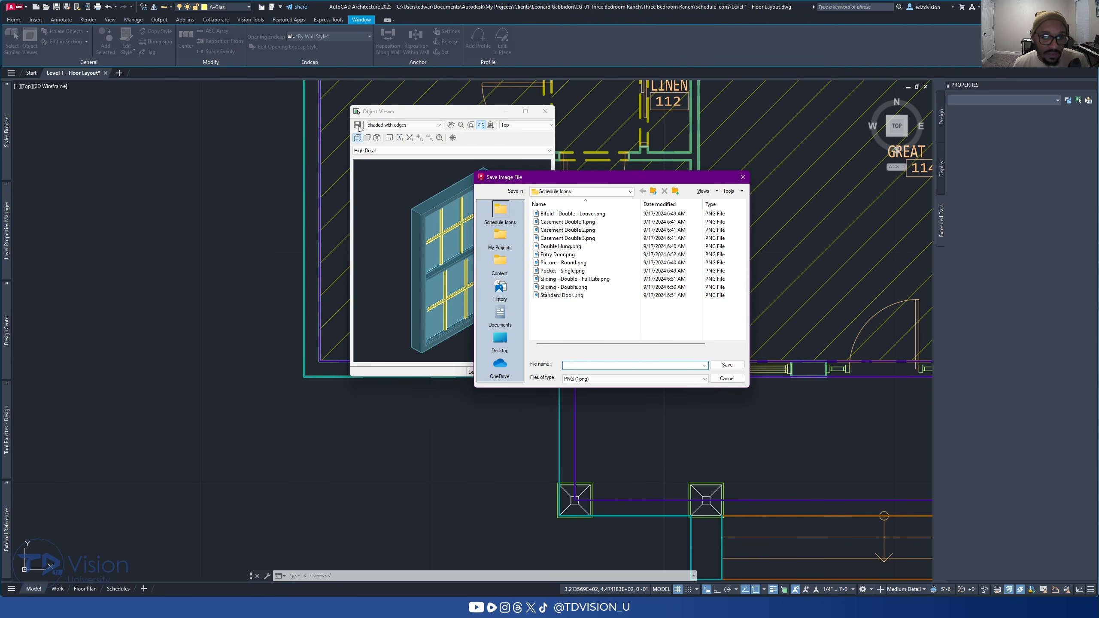
pyautogui.click(585, 380)
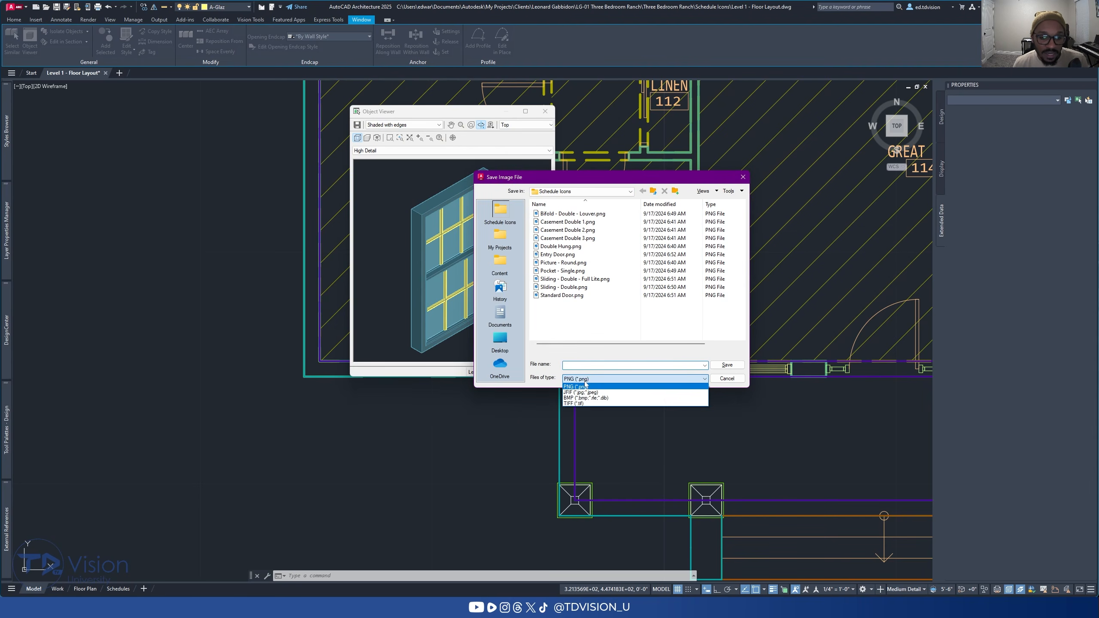
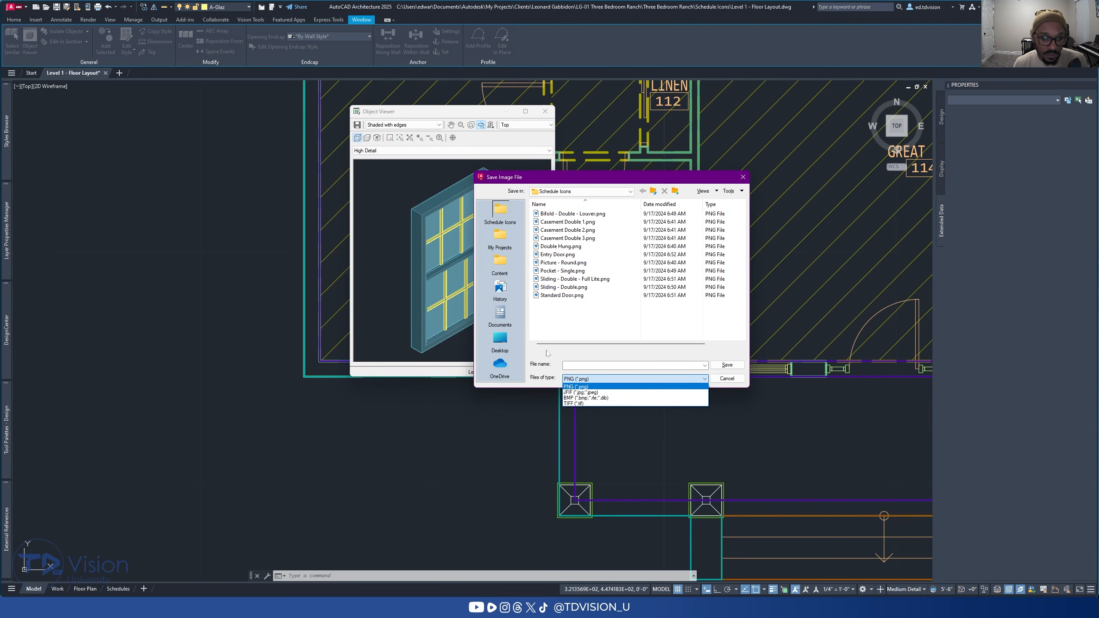
pyautogui.click(581, 364)
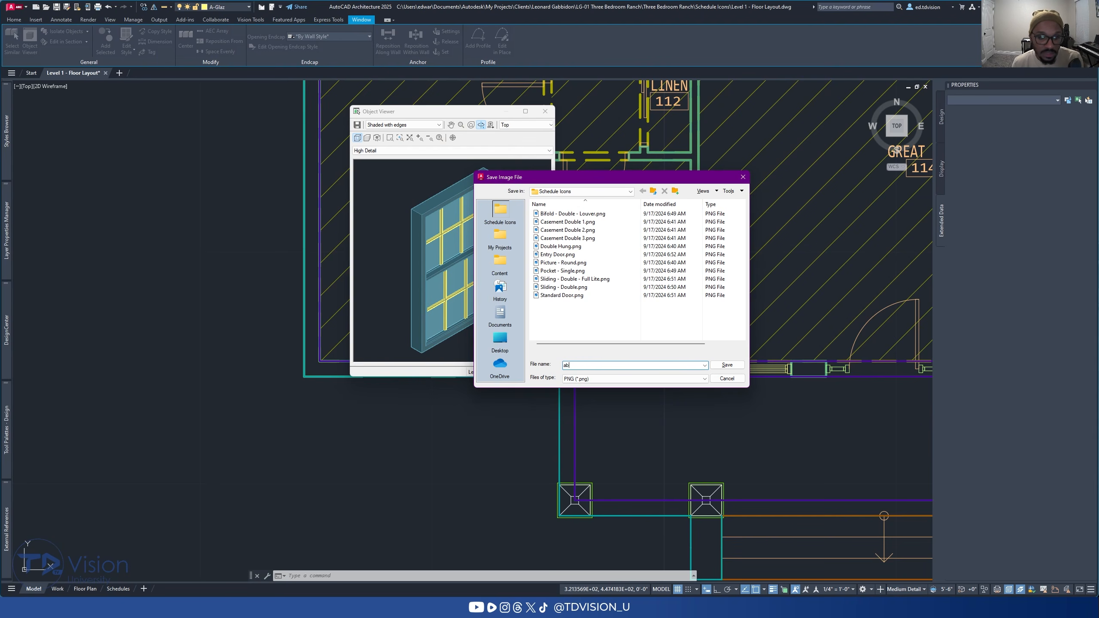
pyautogui.click(719, 365)
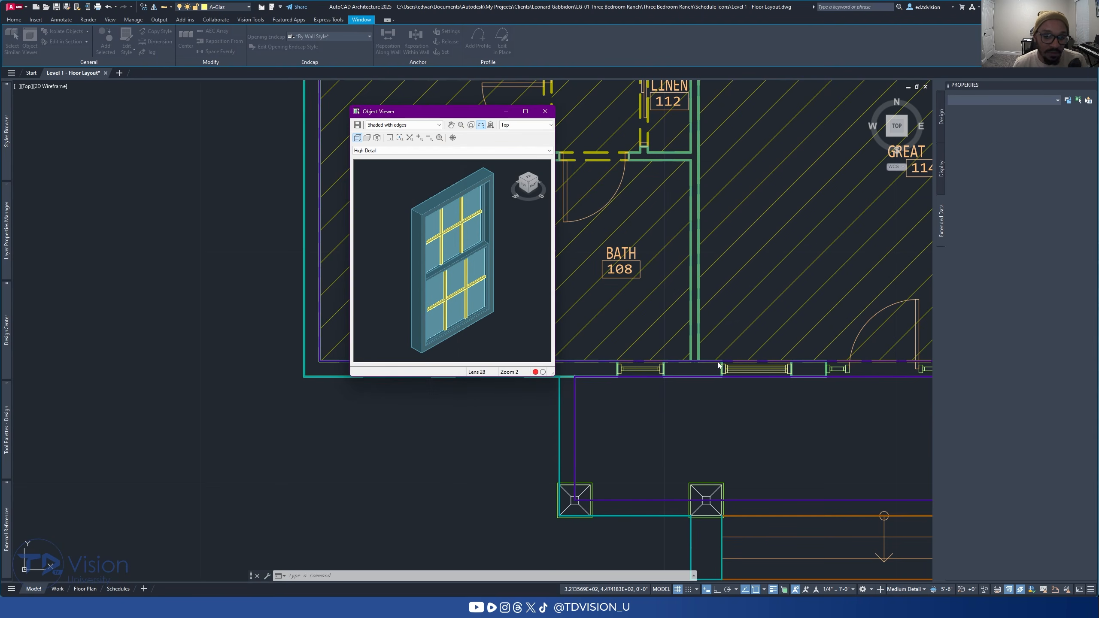
# Step: Switch to File Explorer, view the saved abc.png from the Schedule Icons folder in the image viewer, and close it
pyautogui.click(698, 606)
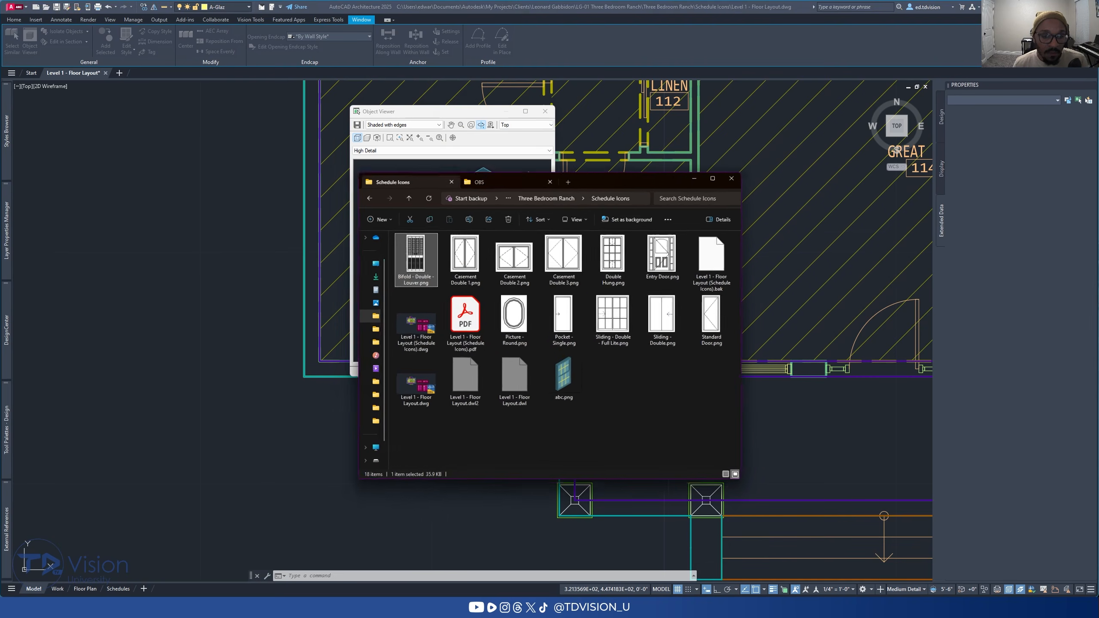
pyautogui.click(565, 370)
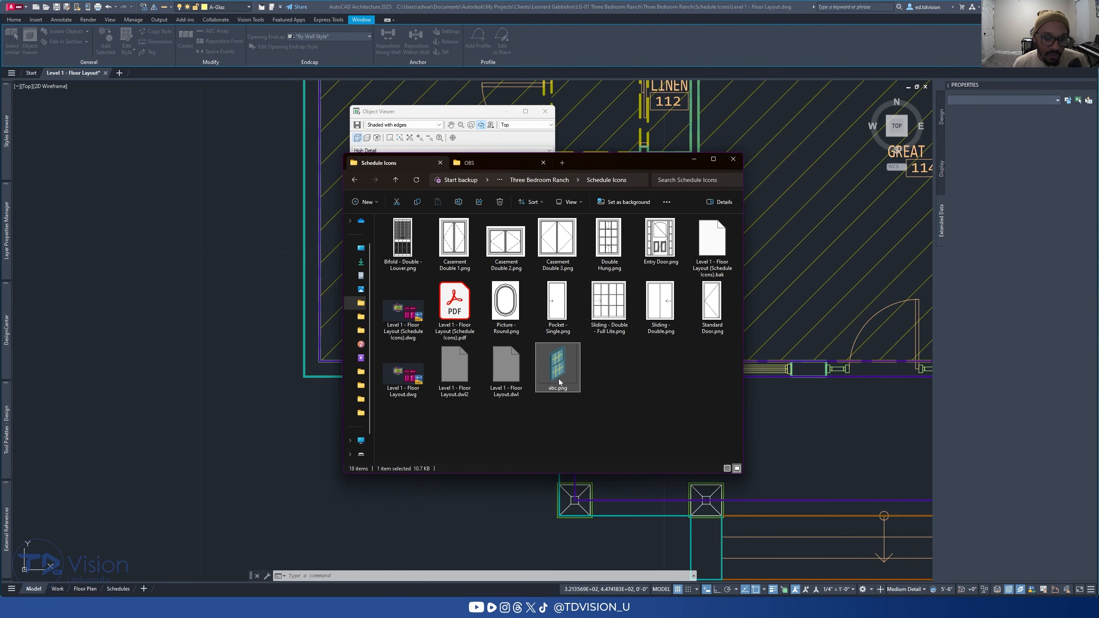
pyautogui.doubleClick(556, 373)
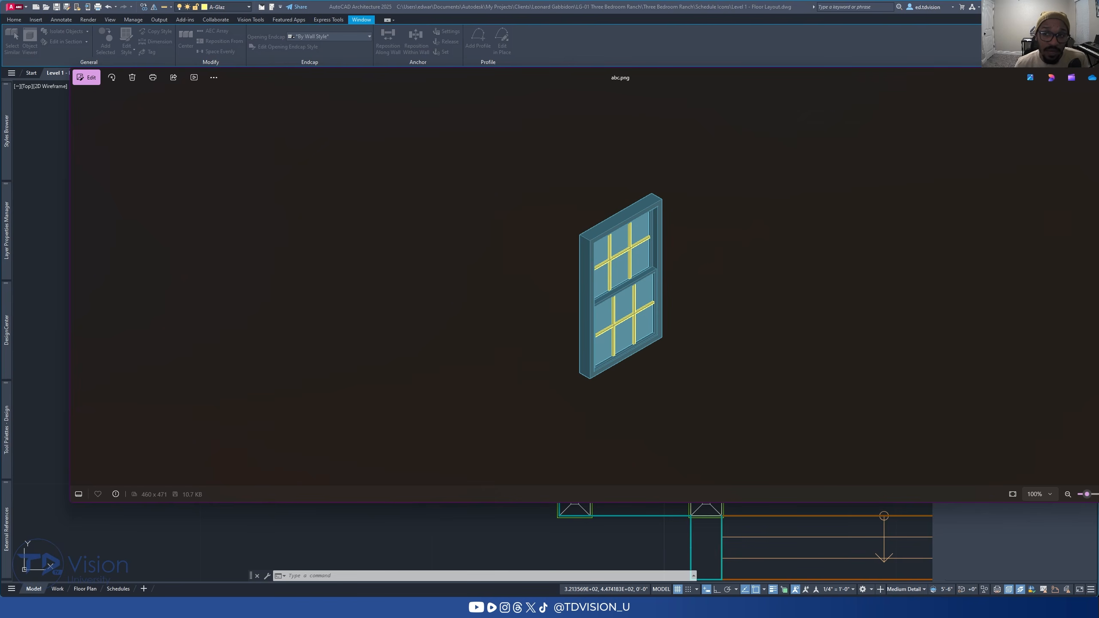
pyautogui.moveTo(1098, 108); pyautogui.dragTo(914, 108)
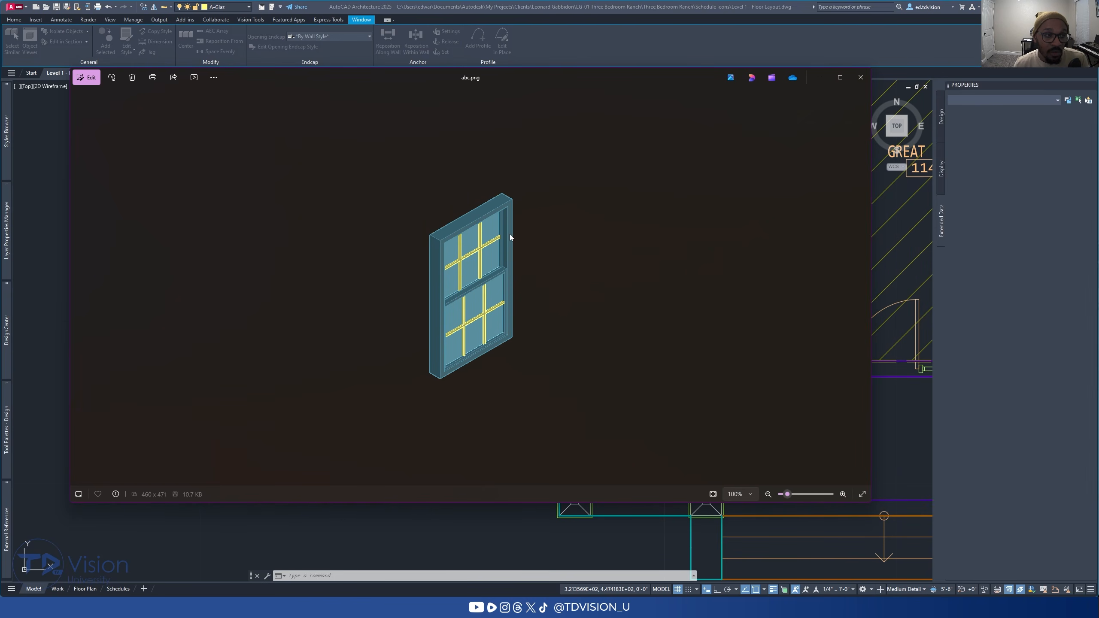
pyautogui.moveTo(497, 77); pyautogui.dragTo(494, 100)
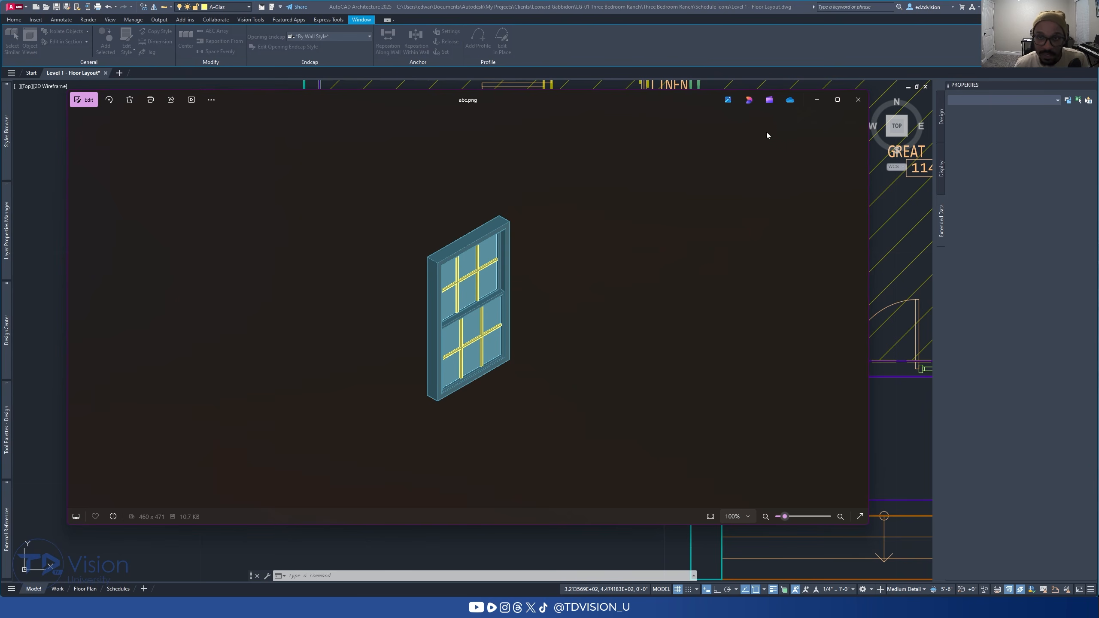
pyautogui.click(858, 100)
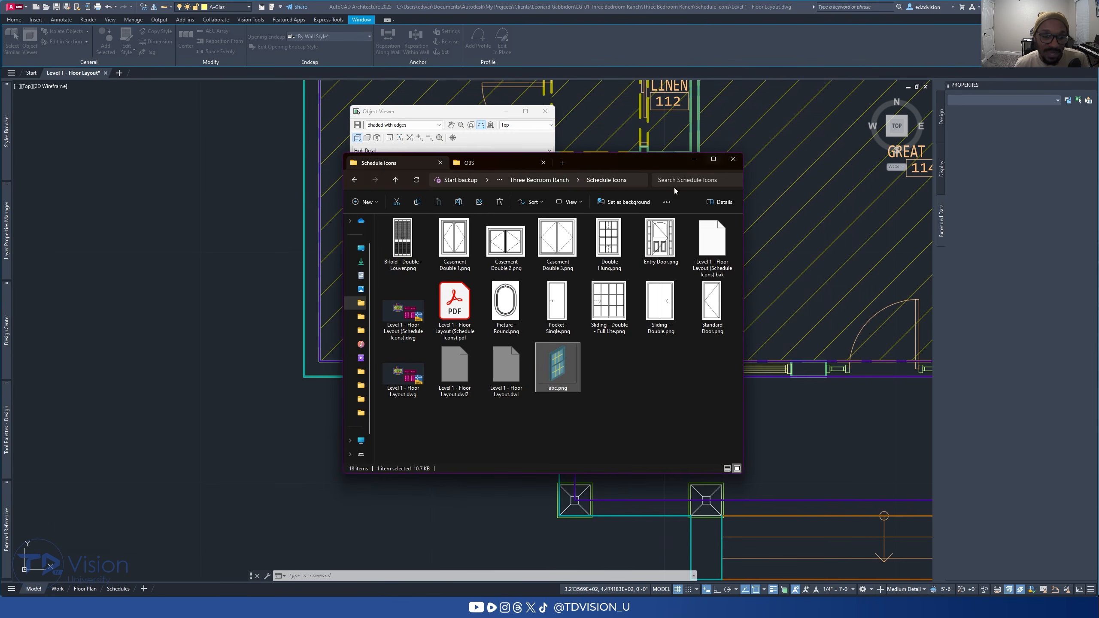
# Step: Open abc.png from the Schedule Icons folder in Paint
pyautogui.rightClick(558, 383)
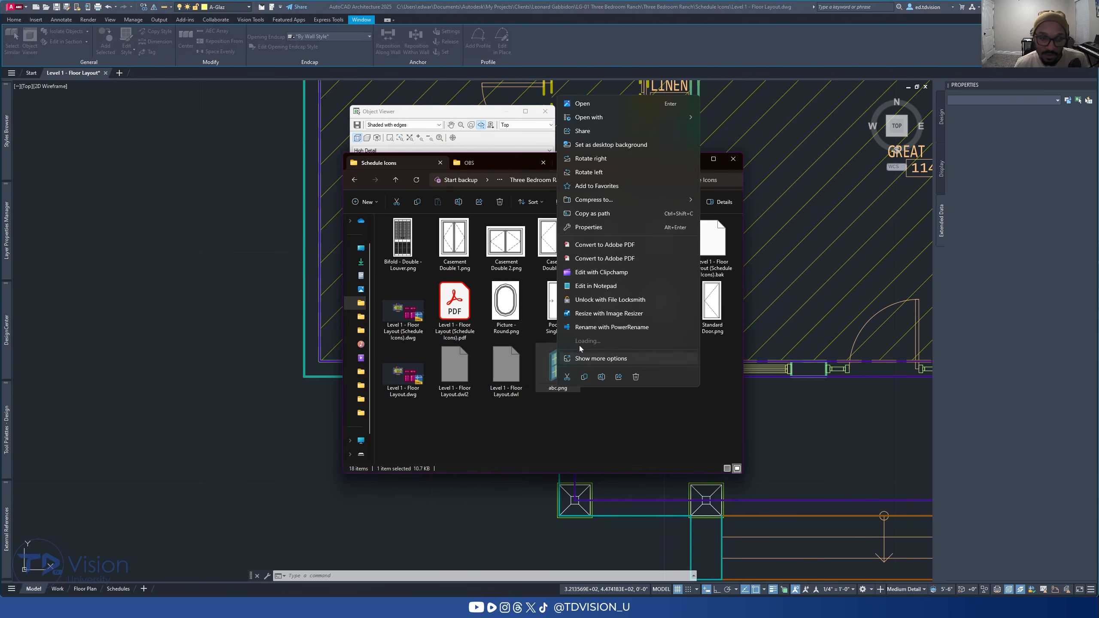
pyautogui.moveTo(630, 103)
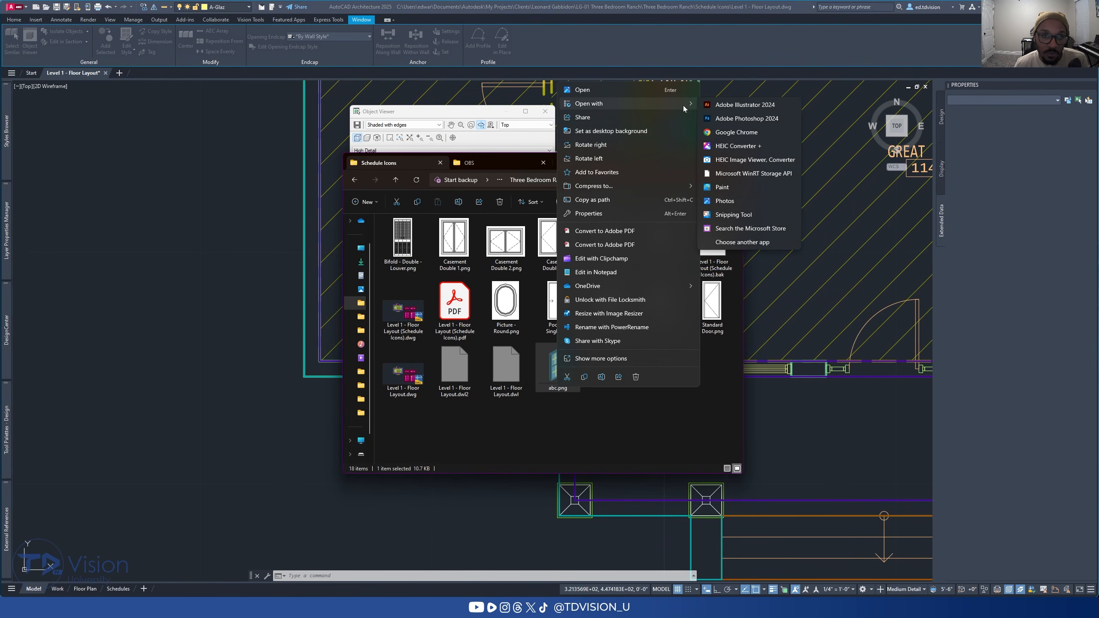
pyautogui.click(736, 185)
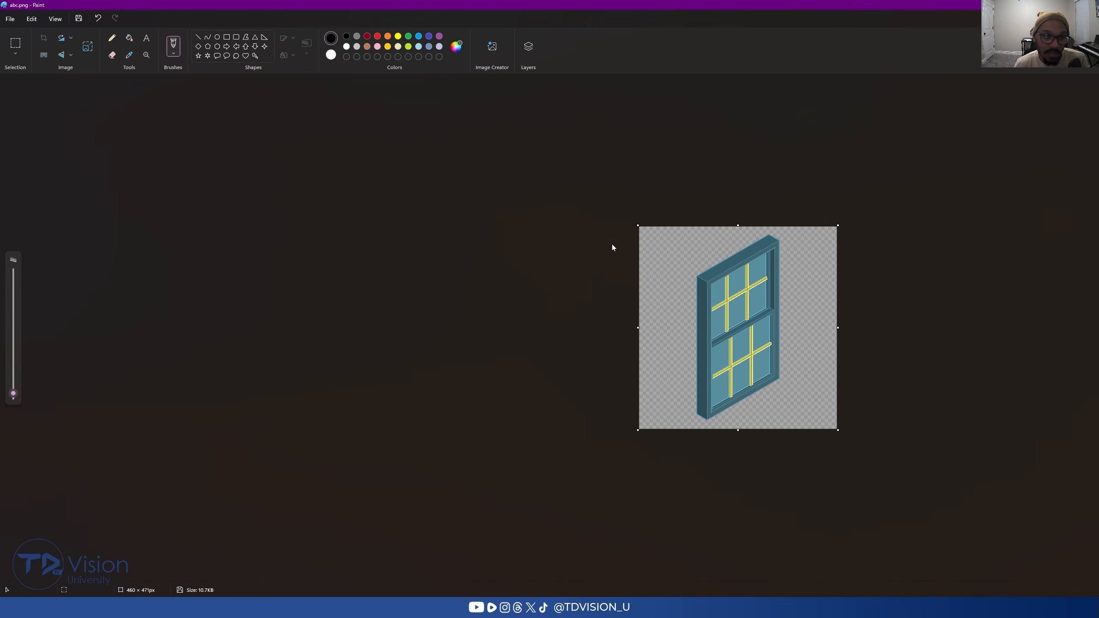
pyautogui.moveTo(844, 5)
pyautogui.mouseDown()
pyautogui.moveTo(841, 143)
pyautogui.moveTo(707, 155)
pyautogui.moveTo(692, 169)
pyautogui.mouseUp()
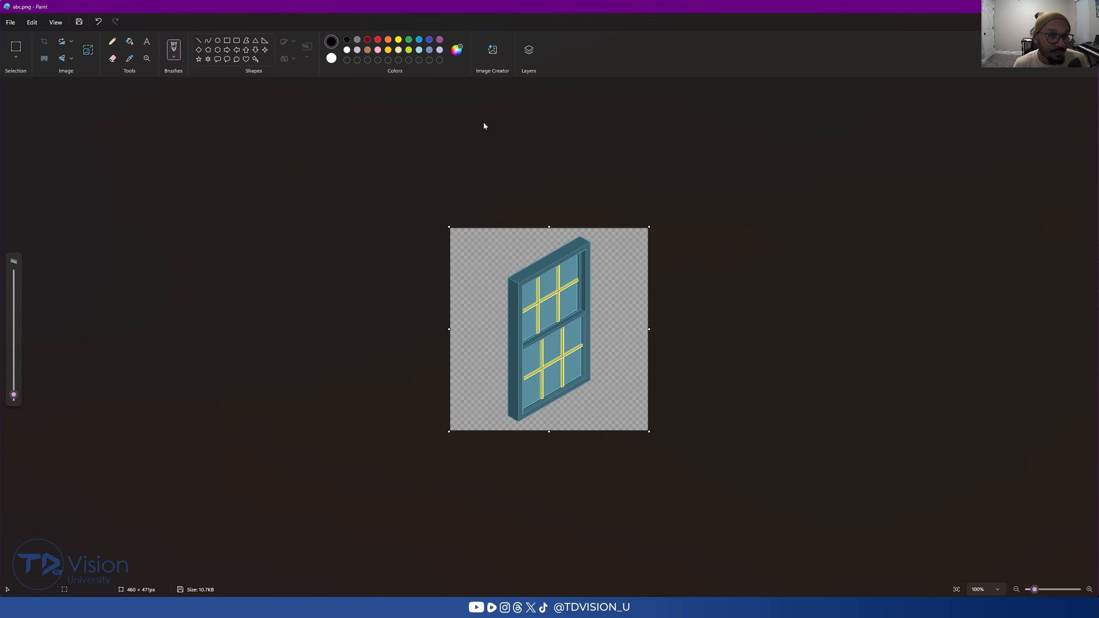
# Step: Fill the transparent background of the abc.png window image with white, save it and close Paint
pyautogui.click(346, 50)
pyautogui.click(129, 41)
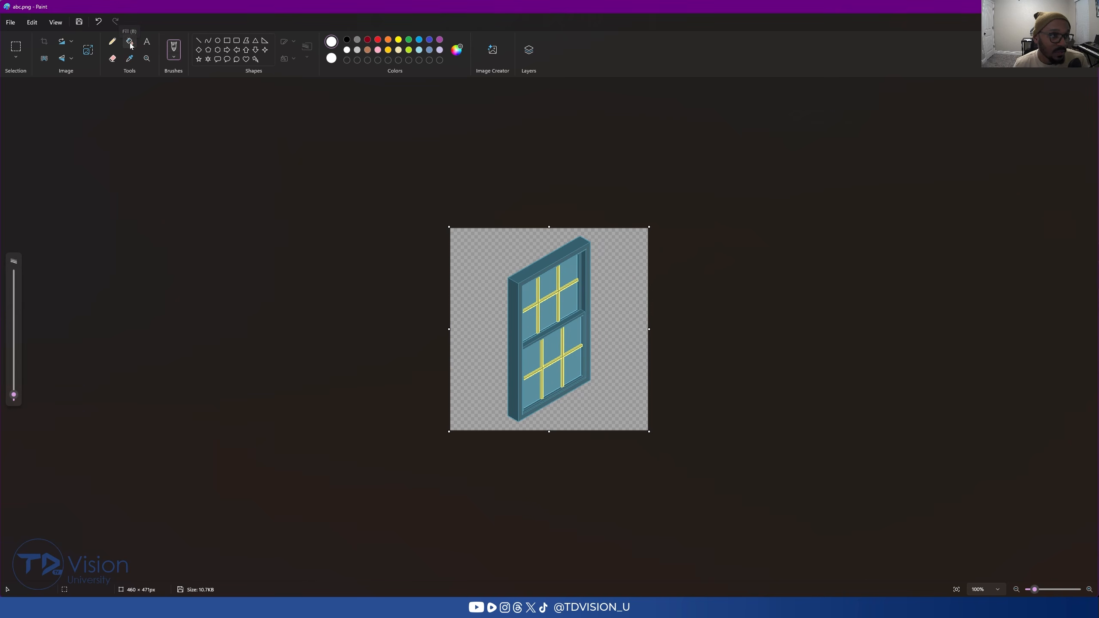
pyautogui.click(466, 239)
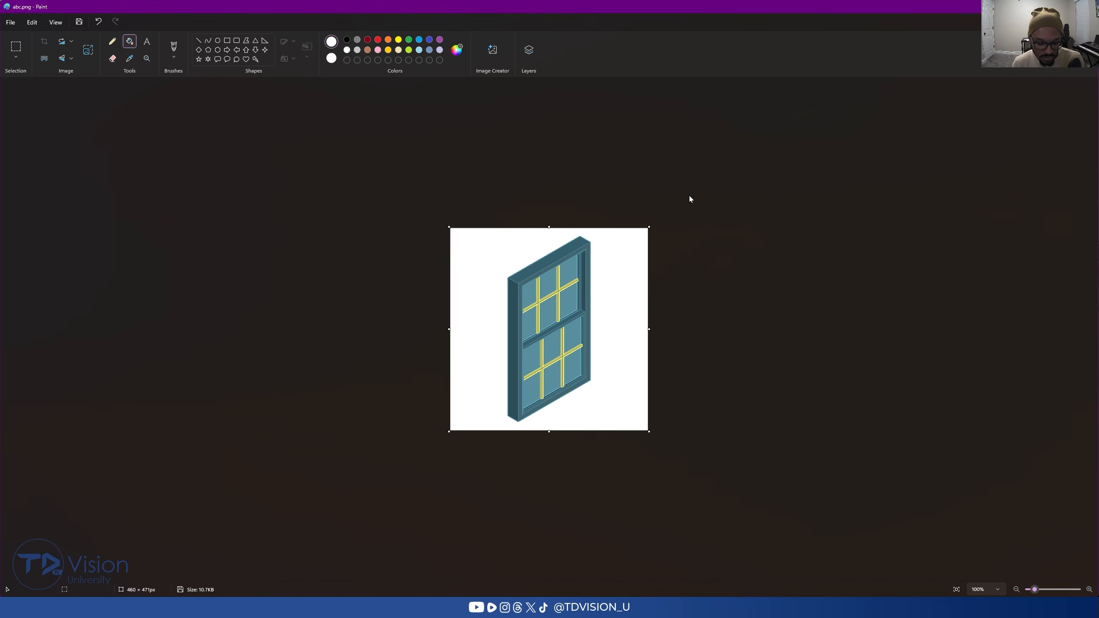
pyautogui.hotkey('ctrl', 's')
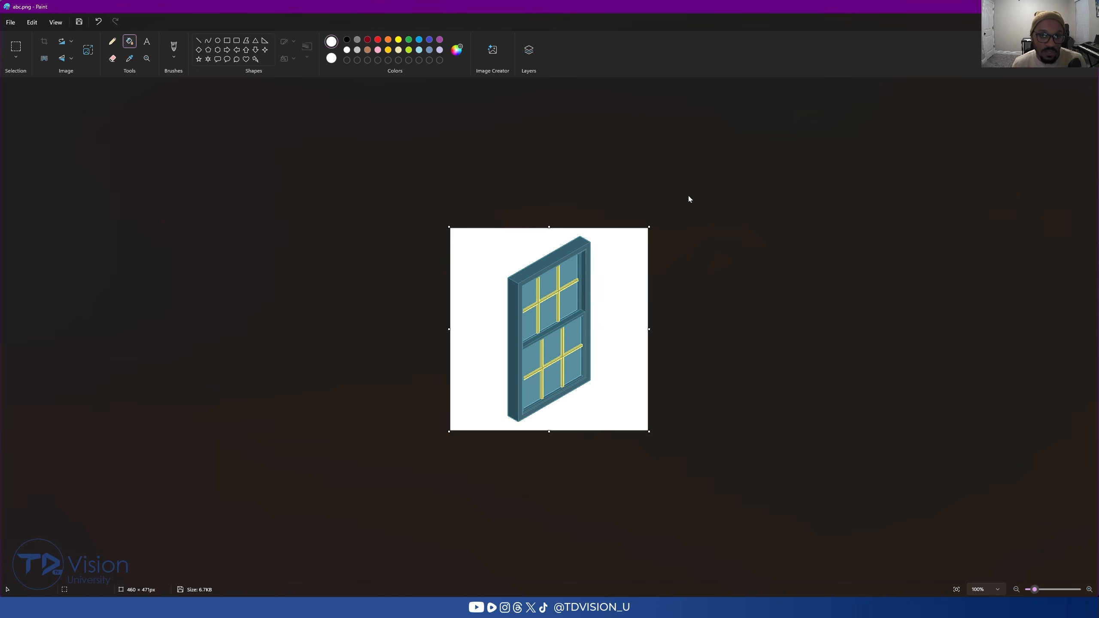
pyautogui.click(1086, 6)
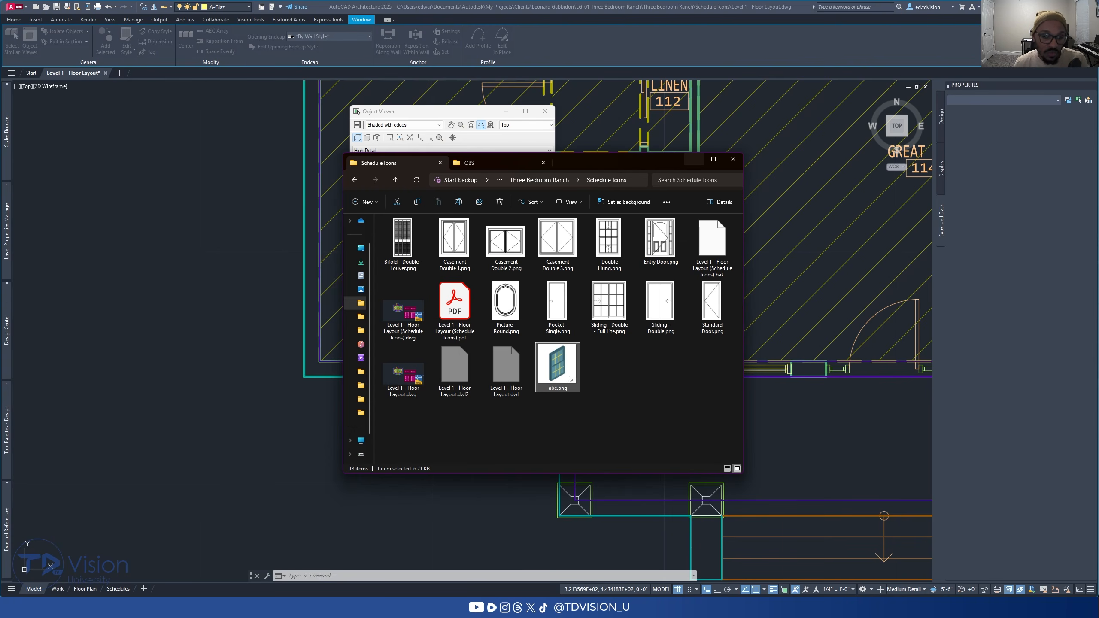
# Step: Return to the AutoCAD drawing, move the Object Viewer clear of the floor plan and close it
pyautogui.click(264, 303)
pyautogui.moveTo(446, 117); pyautogui.dragTo(155, 131)
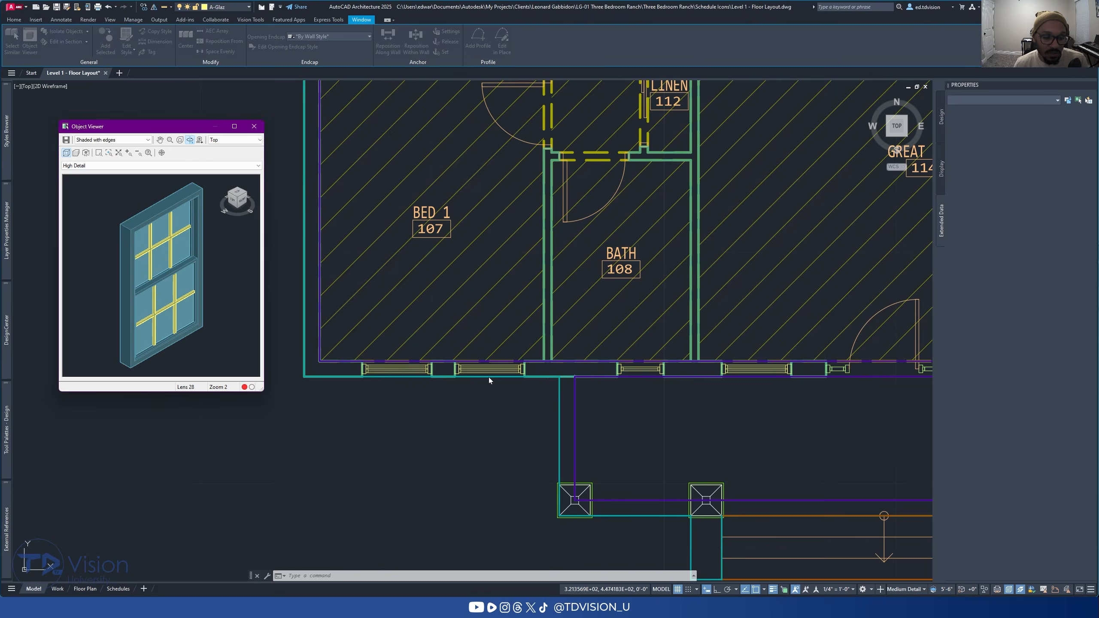
pyautogui.click(254, 126)
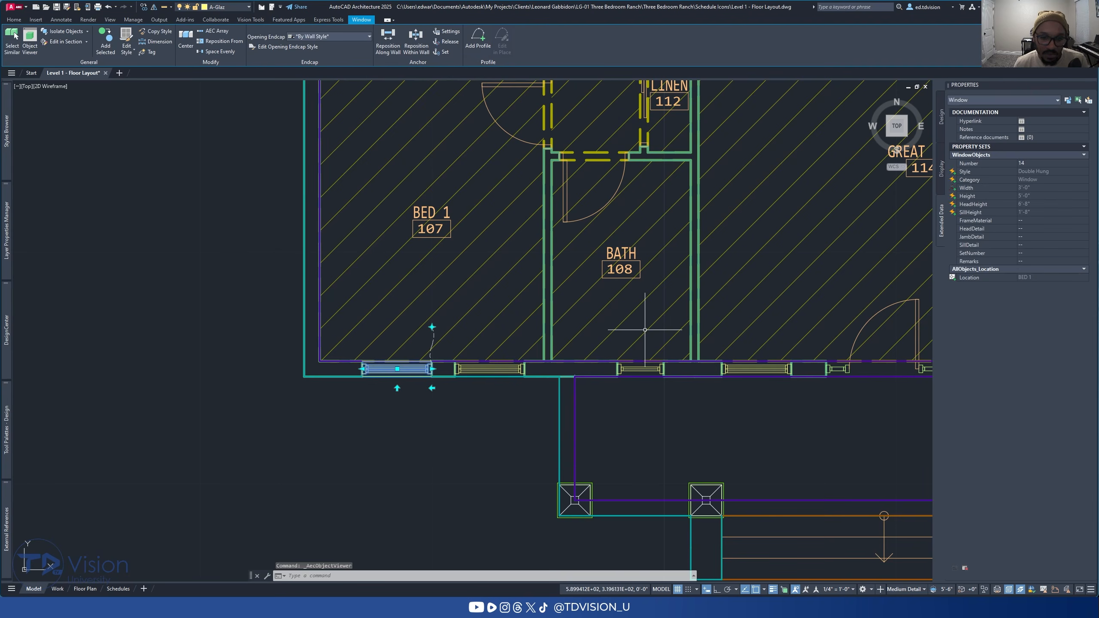
# Step: Select the Great Room's front entry door together with its sidelights and preview them in the Object Viewer
pyautogui.scroll(-2, 689, 354)
pyautogui.moveTo(724, 397); pyautogui.dragTo(463, 346, button='middle')
pyautogui.scroll(2, 534, 318)
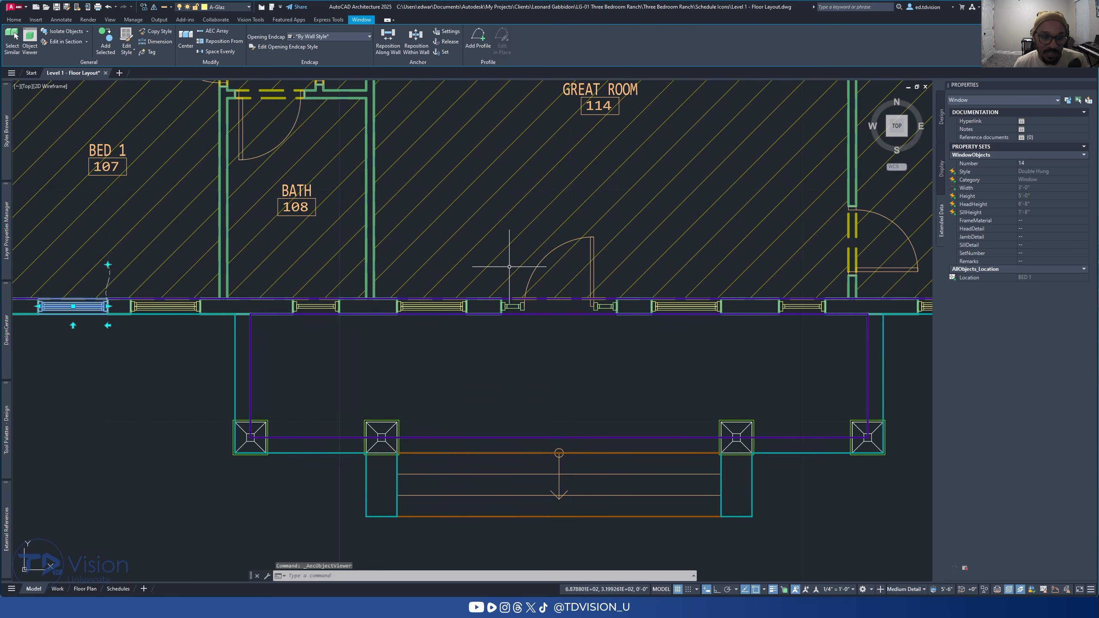
pyautogui.click(486, 215)
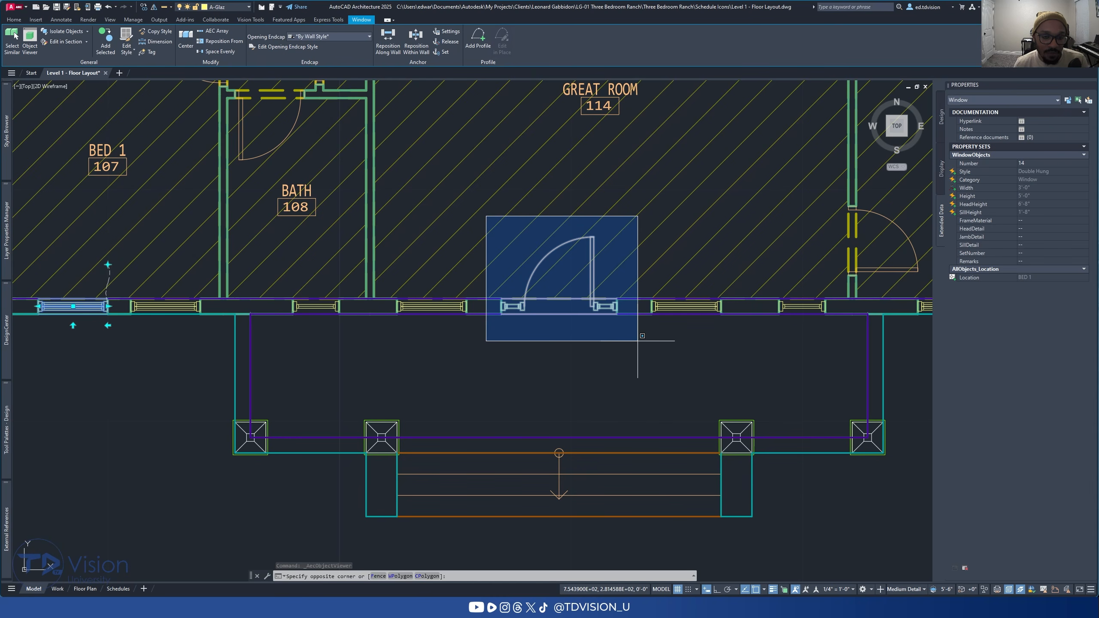
pyautogui.click(637, 341)
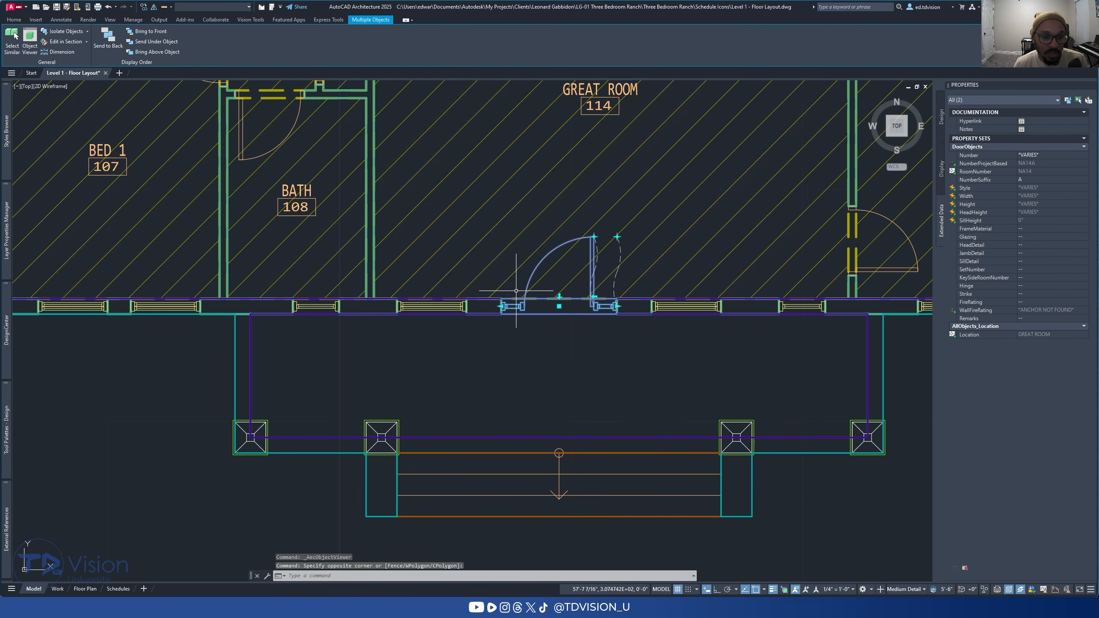
pyautogui.click(29, 39)
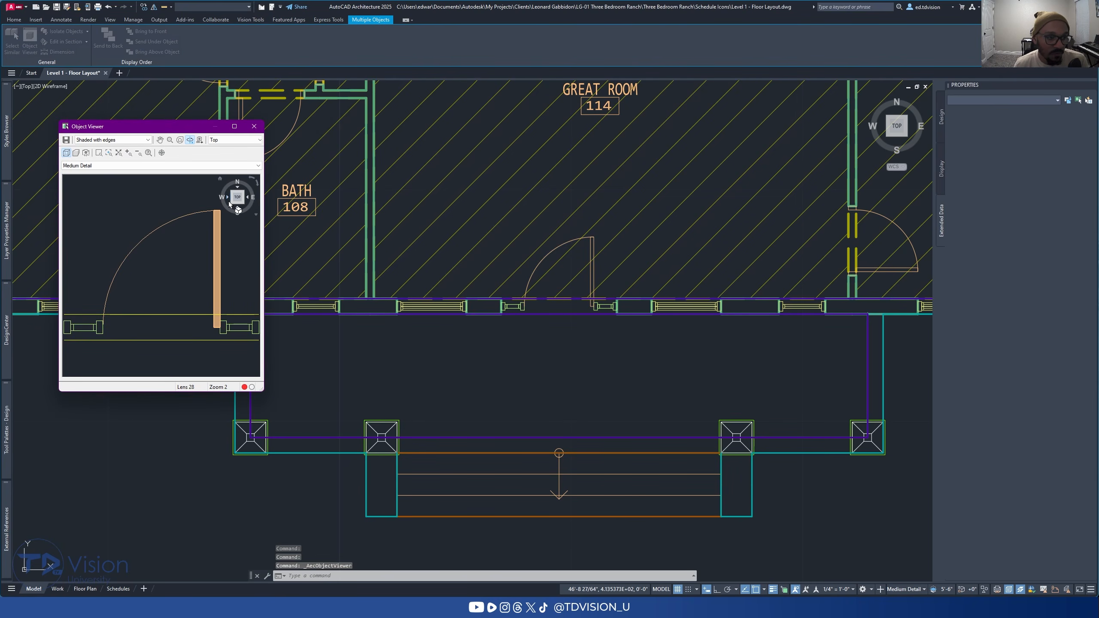
# Step: Show the previewed entry door in an isometric view at High Detail with the Shaded with edges style, centred in the preview
pyautogui.click(233, 203)
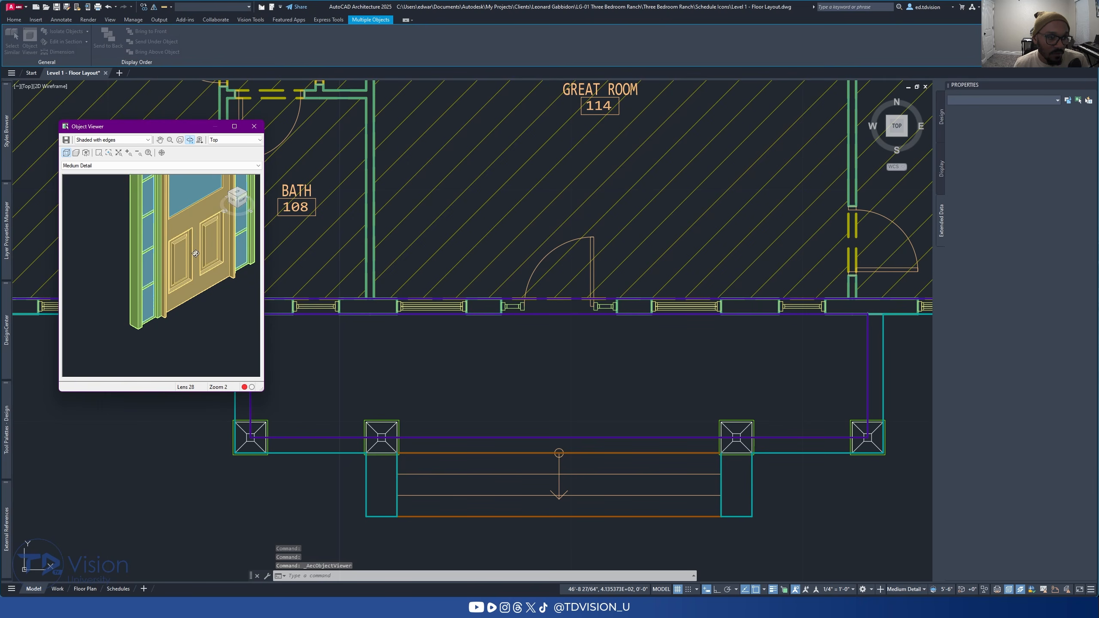
pyautogui.click(104, 165)
pyautogui.click(100, 178)
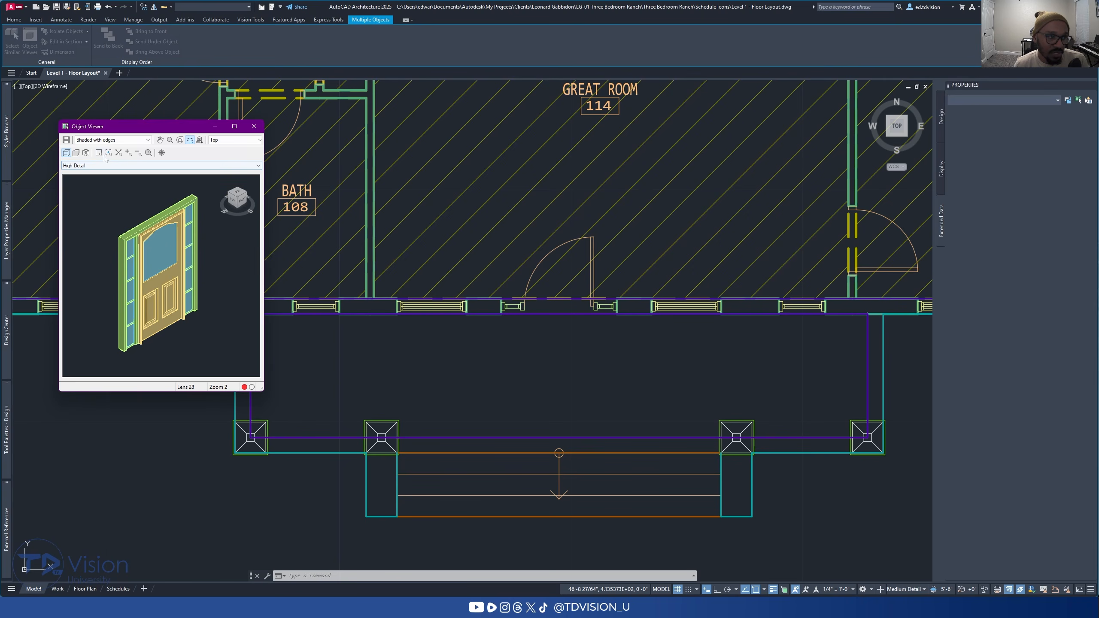
pyautogui.click(108, 139)
pyautogui.click(100, 172)
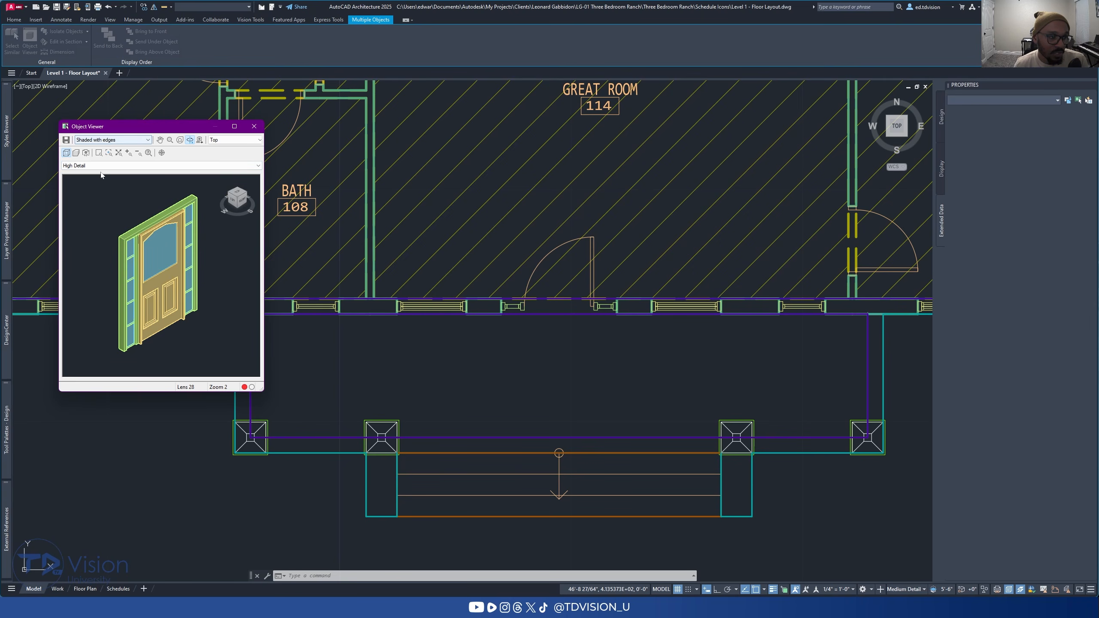
pyautogui.moveTo(139, 252); pyautogui.dragTo(136, 248, button='middle')
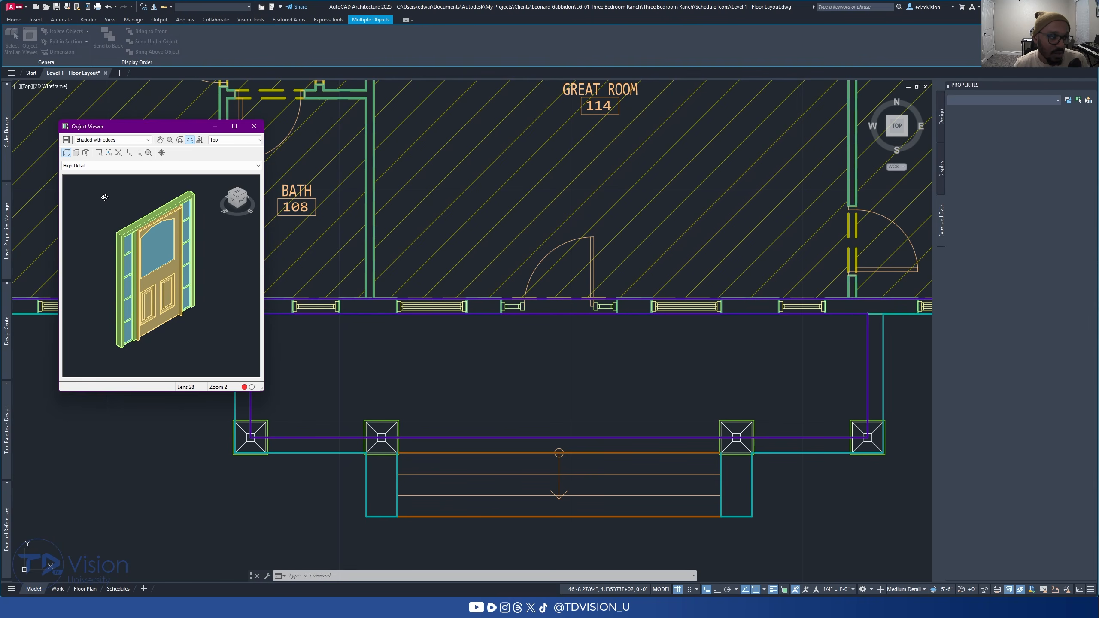
# Step: Save the previewed entry door as a PNG image named xyz in the Schedule Icons folder
pyautogui.click(67, 140)
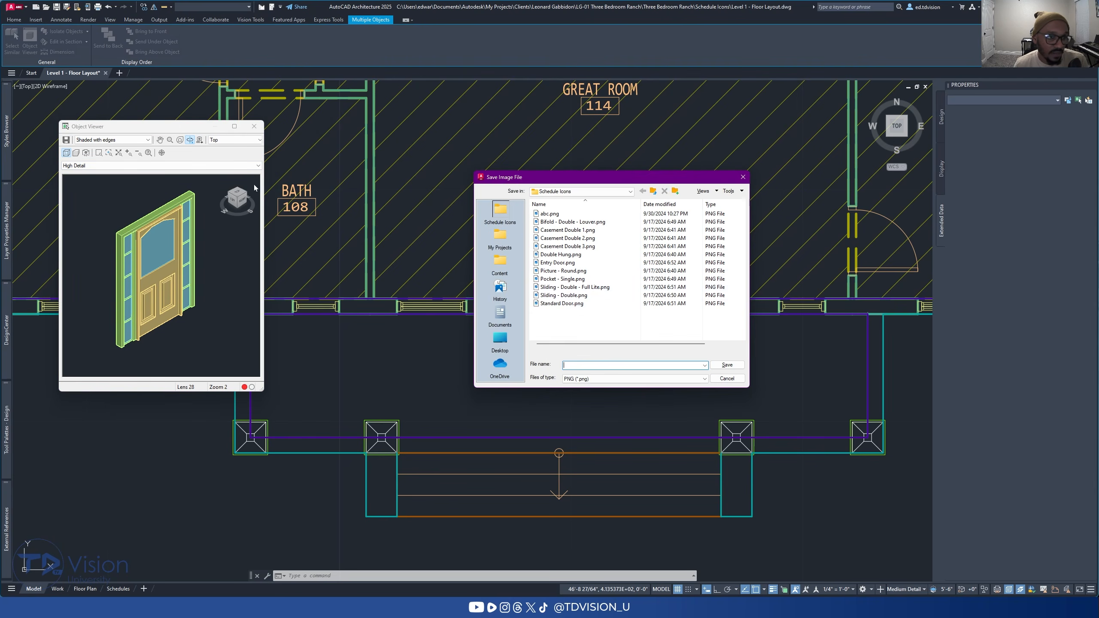
pyautogui.write('xyz')
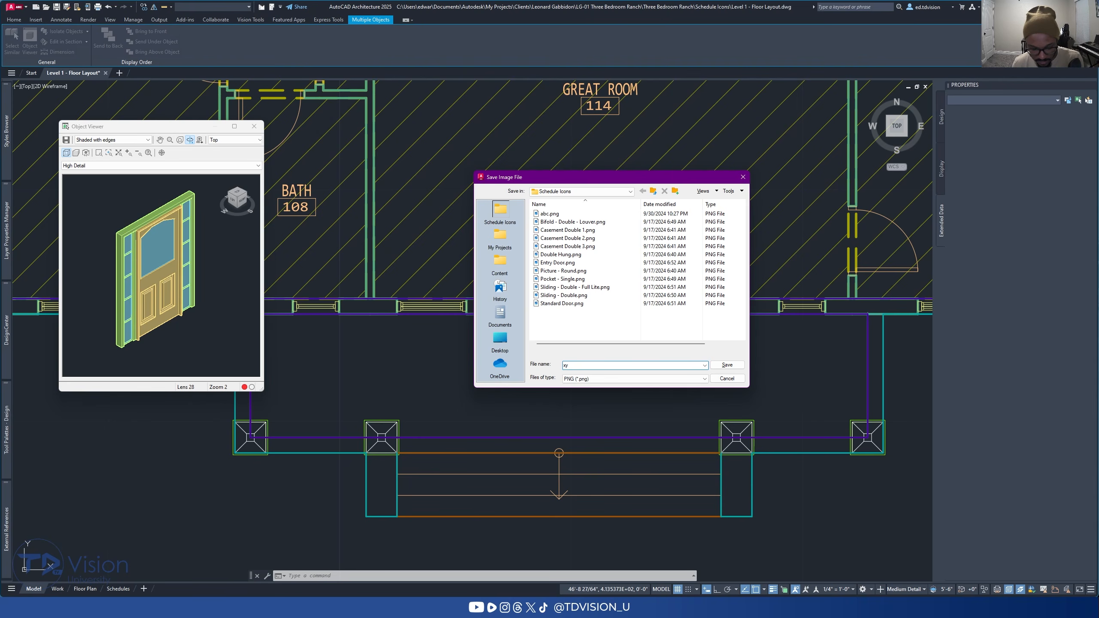
pyautogui.click(737, 366)
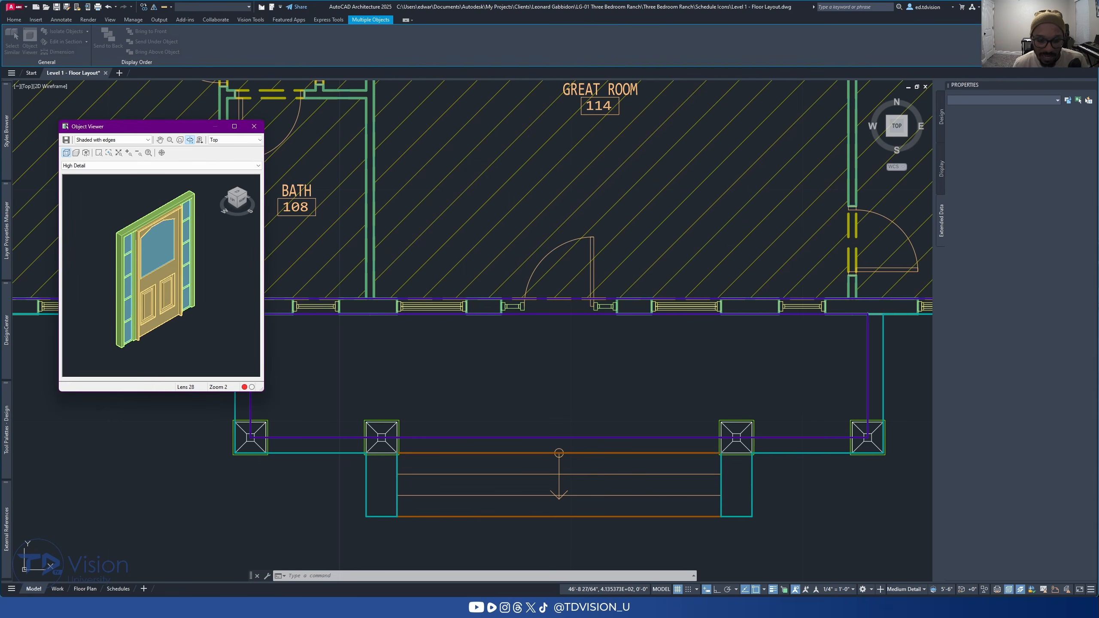
# Step: Switch to File Explorer and open xyz.png from the Schedule Icons folder in Paint
pyautogui.click(699, 607)
pyautogui.click(607, 374)
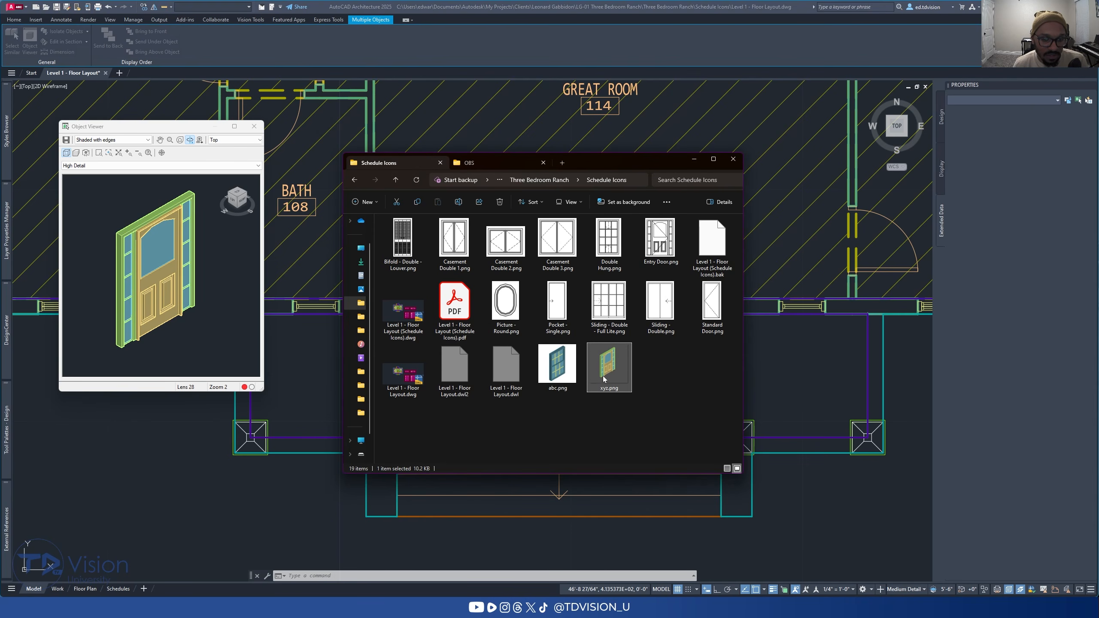
pyautogui.rightClick(604, 379)
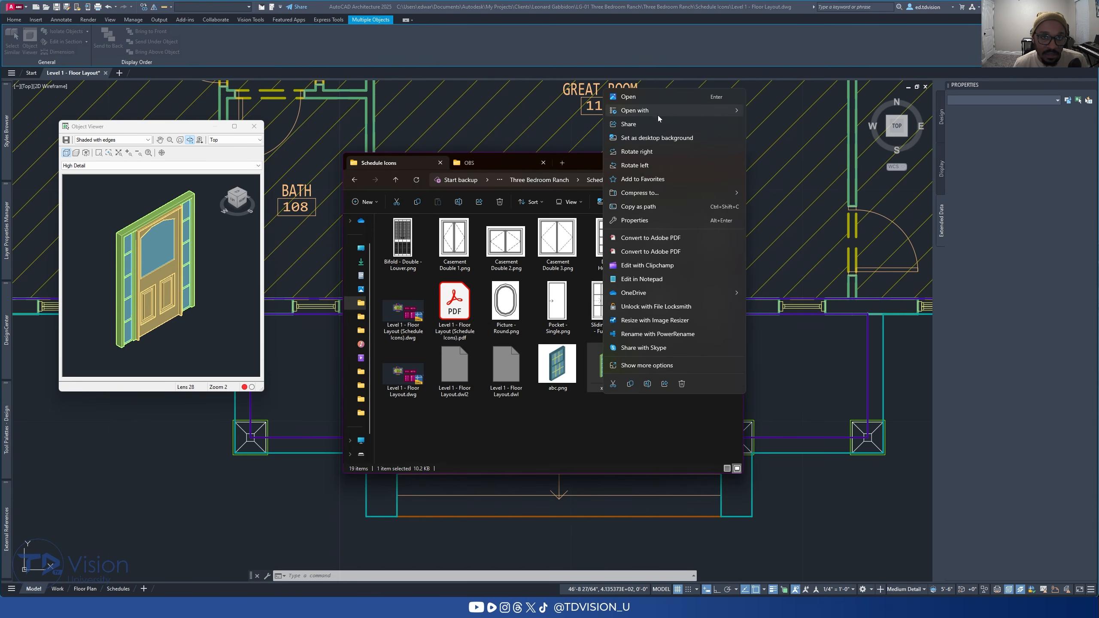
pyautogui.moveTo(659, 114)
pyautogui.click(781, 198)
# Step: Fill the transparent background of the xyz.png door image with white, save it and close Paint
pyautogui.click(350, 50)
pyautogui.click(132, 41)
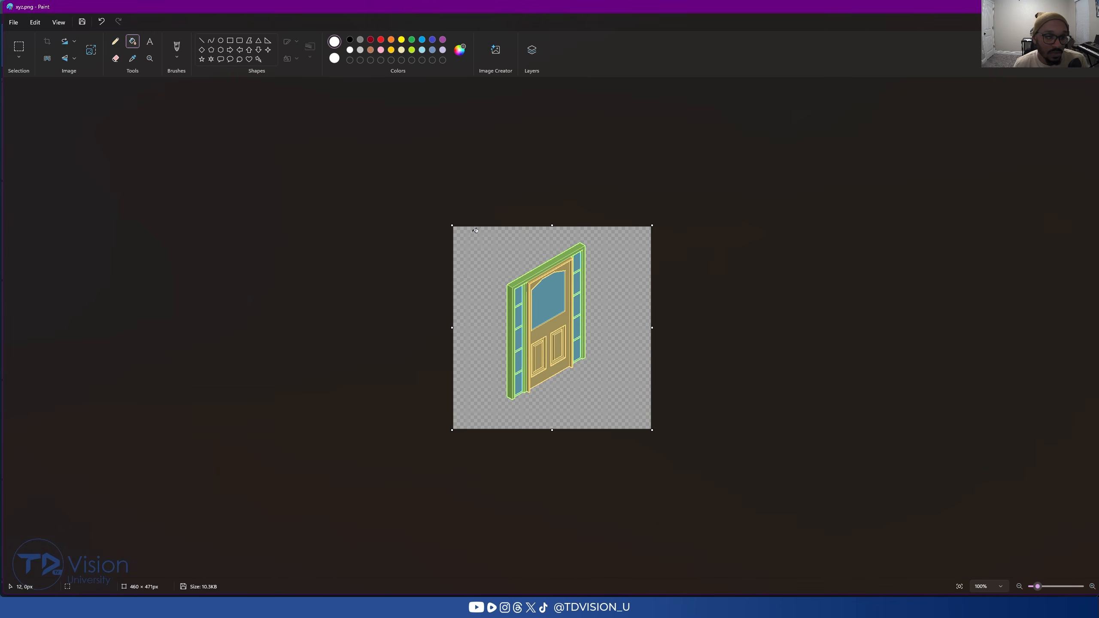
pyautogui.click(471, 228)
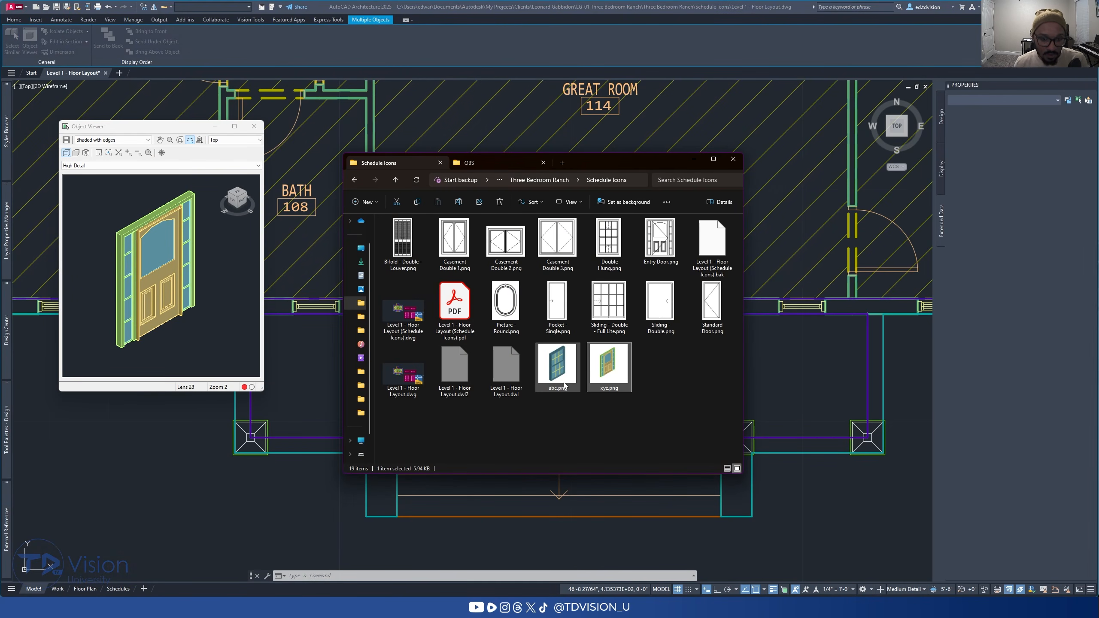
# Step: Check the abc.png and xyz.png thumbnails in the Schedule Icons folder and minimize File Explorer
pyautogui.click(562, 368)
pyautogui.click(594, 362)
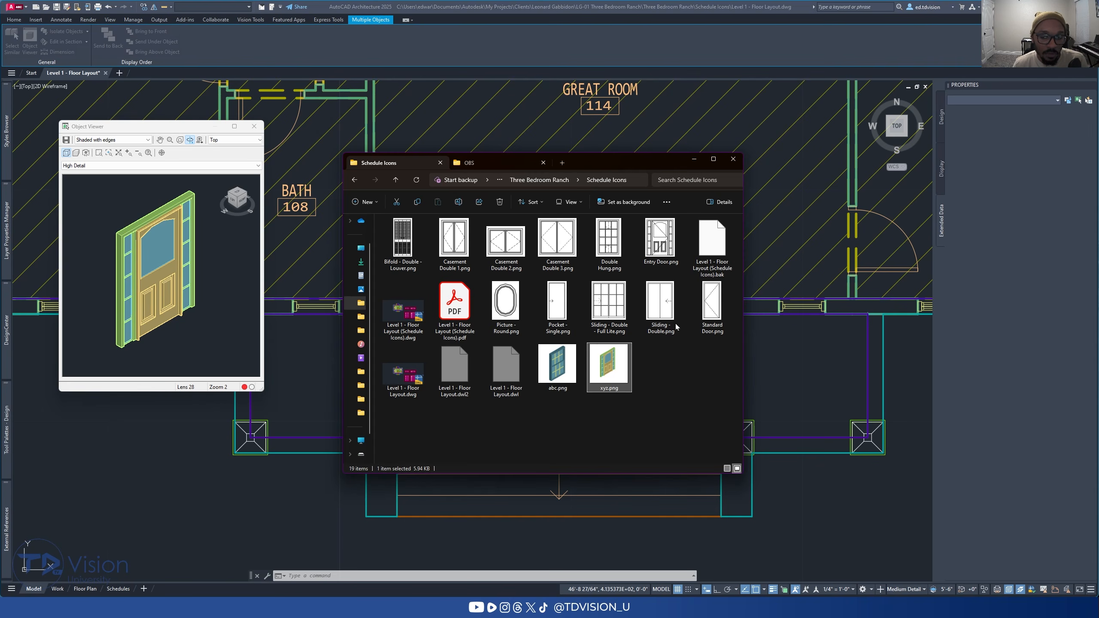
pyautogui.click(661, 417)
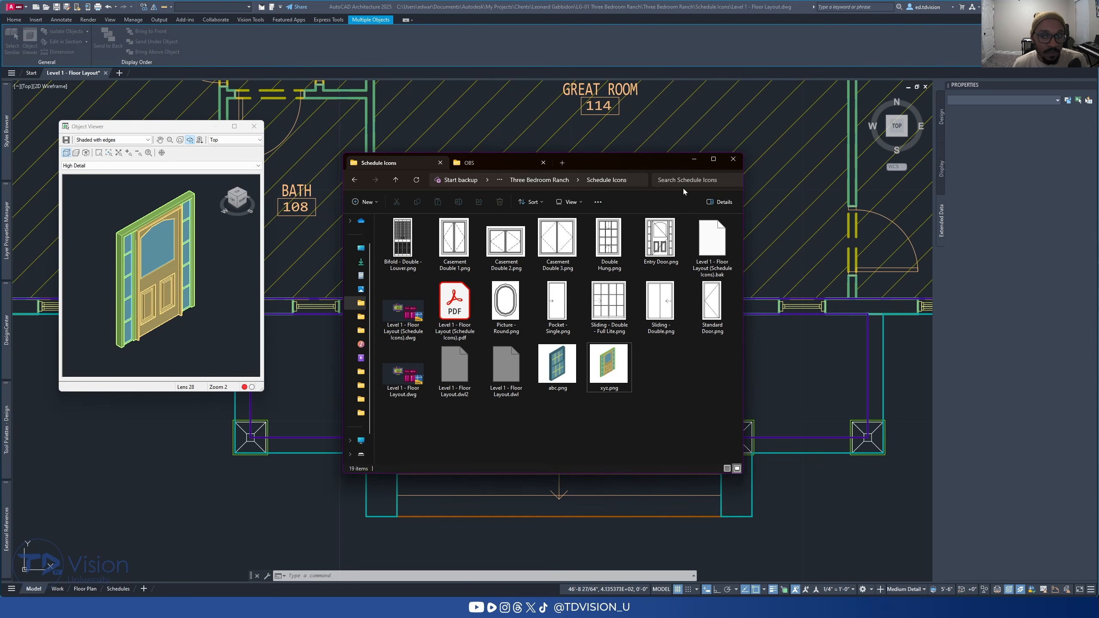
pyautogui.click(694, 159)
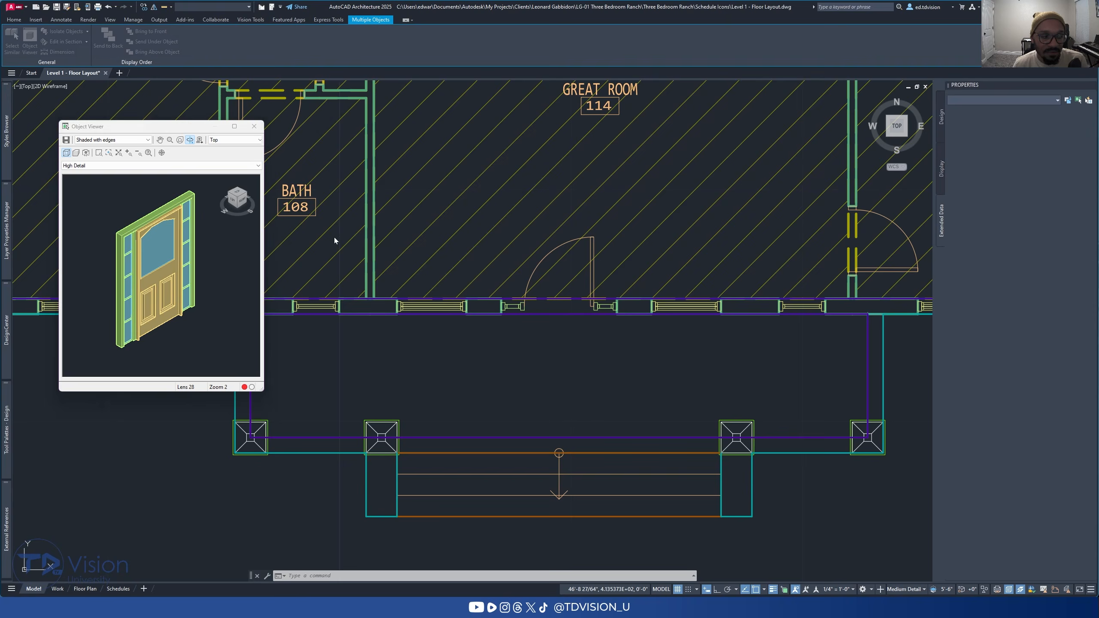
# Step: Close the Object Viewer, look over the door and window schedules beside the floor plan, and clear the entry door selection
pyautogui.click(254, 125)
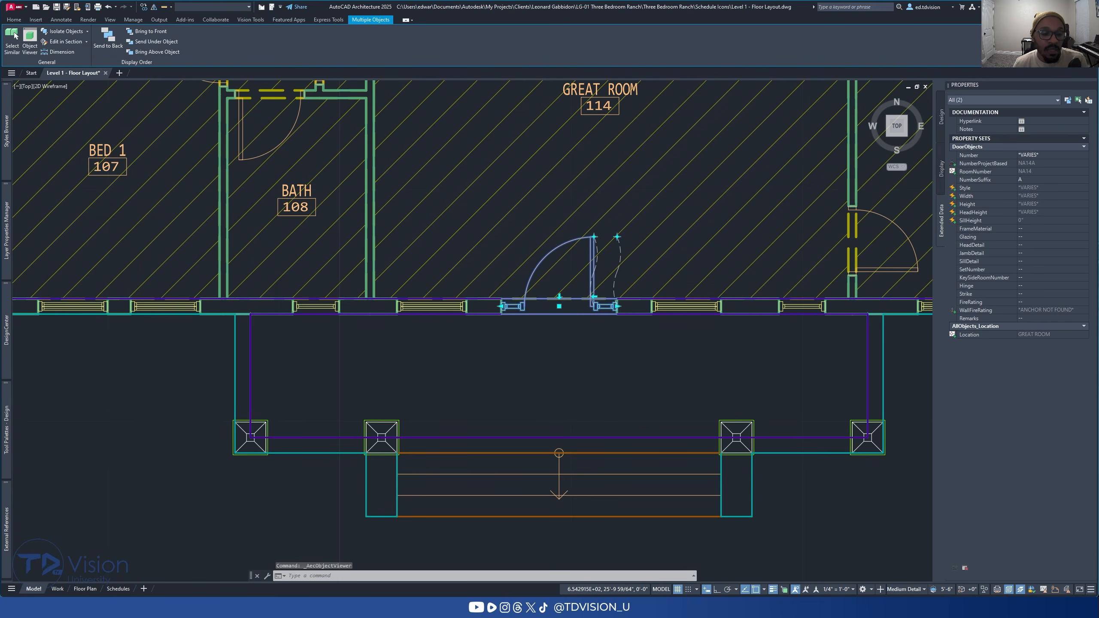
pyautogui.scroll(-6, 560, 293)
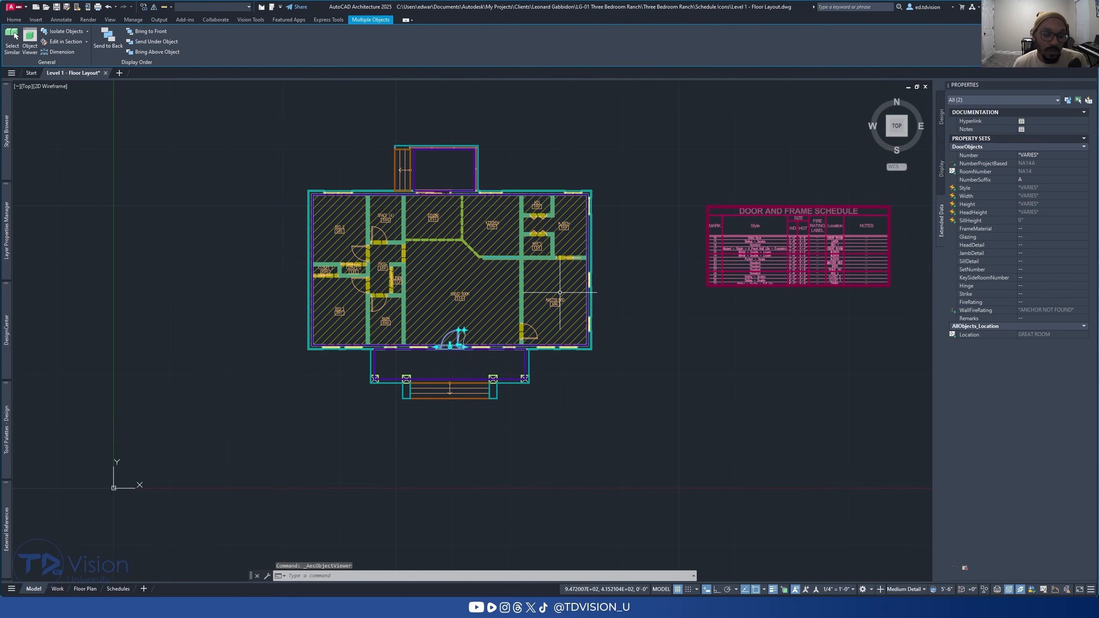
pyautogui.moveTo(712, 256); pyautogui.dragTo(431, 256, button='middle')
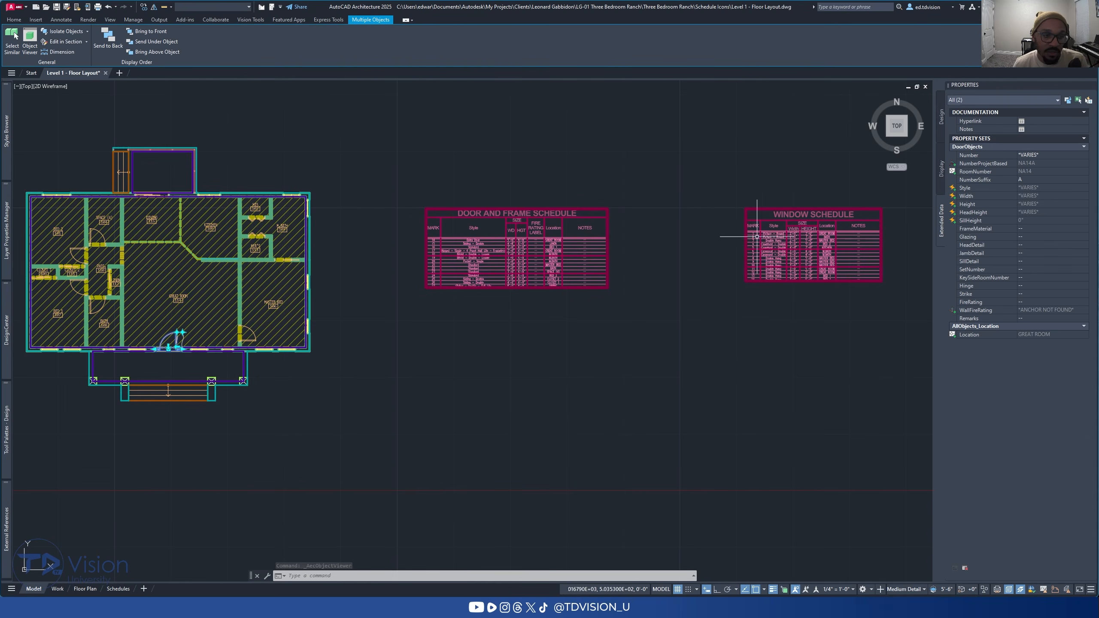
pyautogui.moveTo(352, 305); pyautogui.dragTo(552, 322, button='middle')
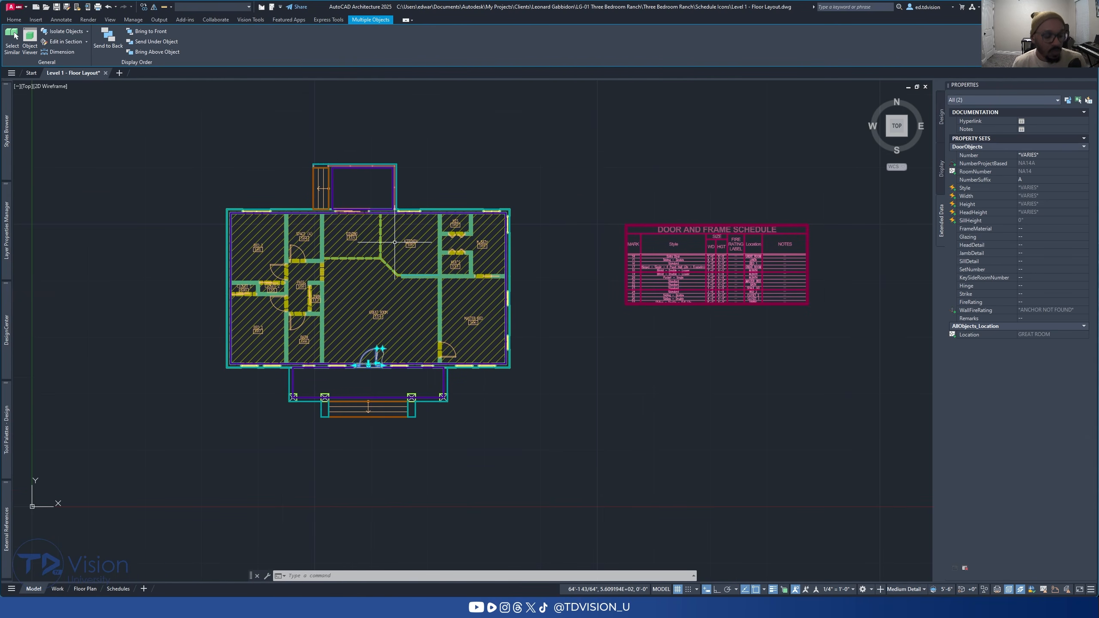
pyautogui.press('Escape')
pyautogui.press('Escape')
pyautogui.scroll(2, 346, 355)
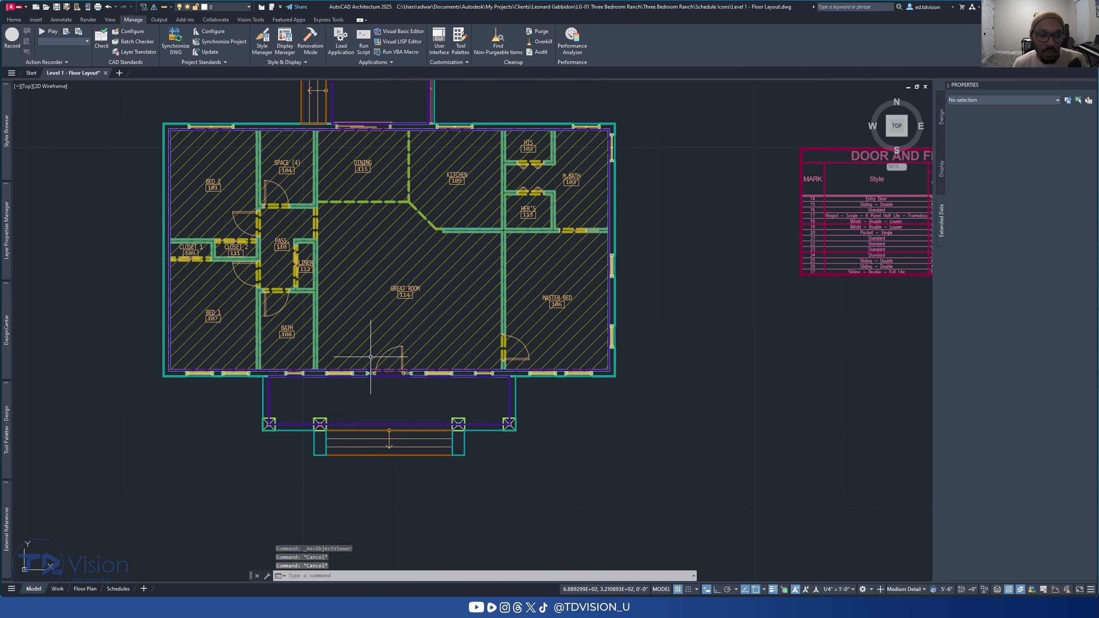
# Step: Create a new property set definition named AllStyle_Image in the Style Manager's Documentation Objects
pyautogui.click(267, 44)
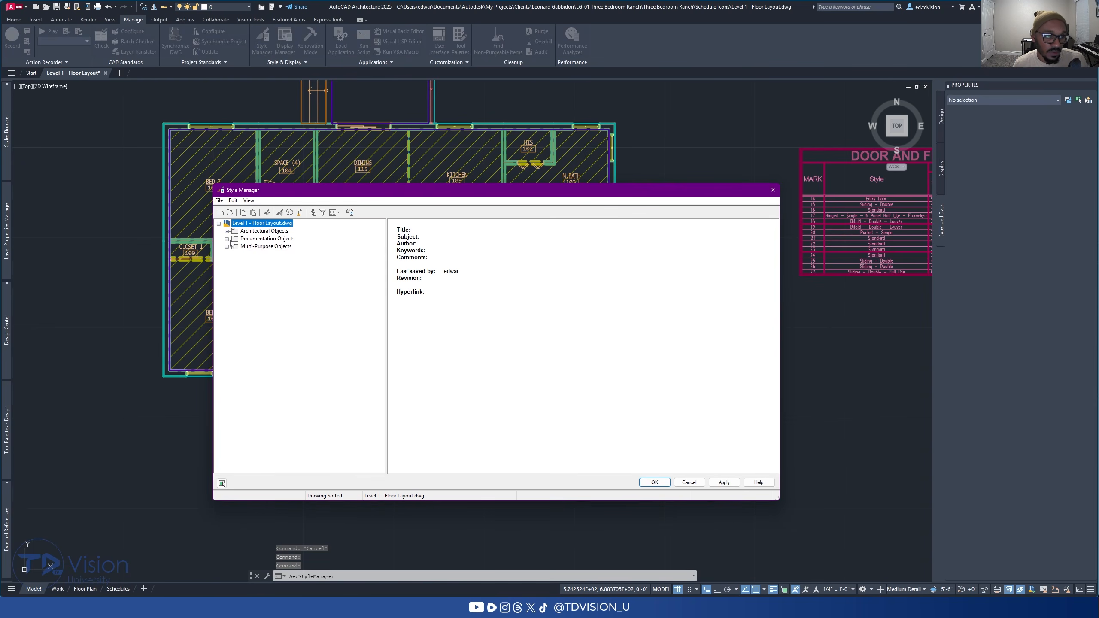
pyautogui.click(226, 239)
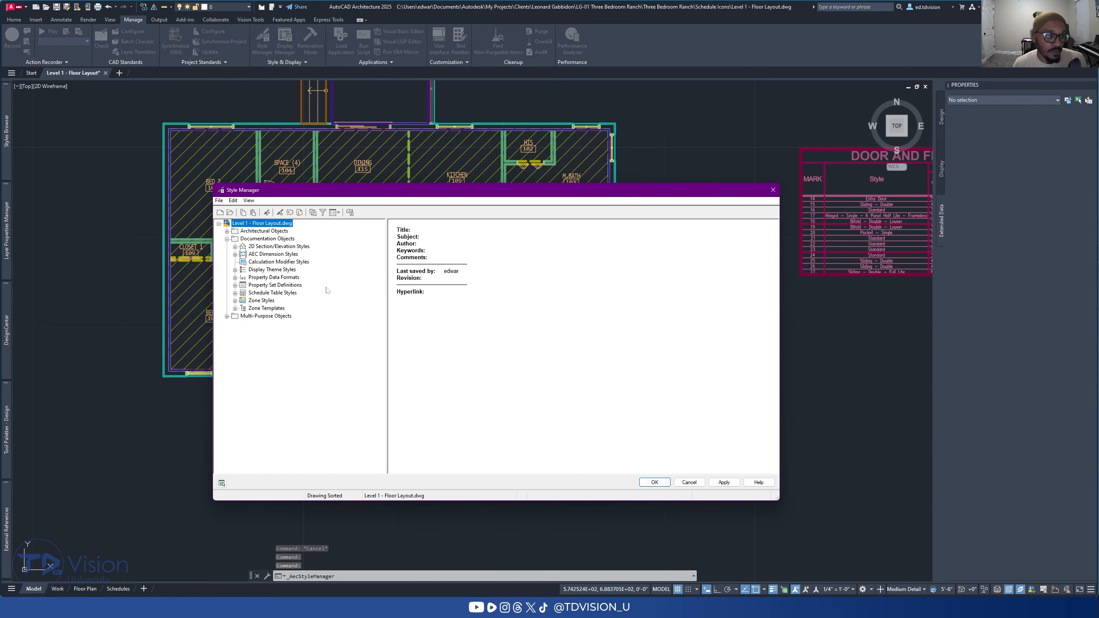
pyautogui.click(235, 285)
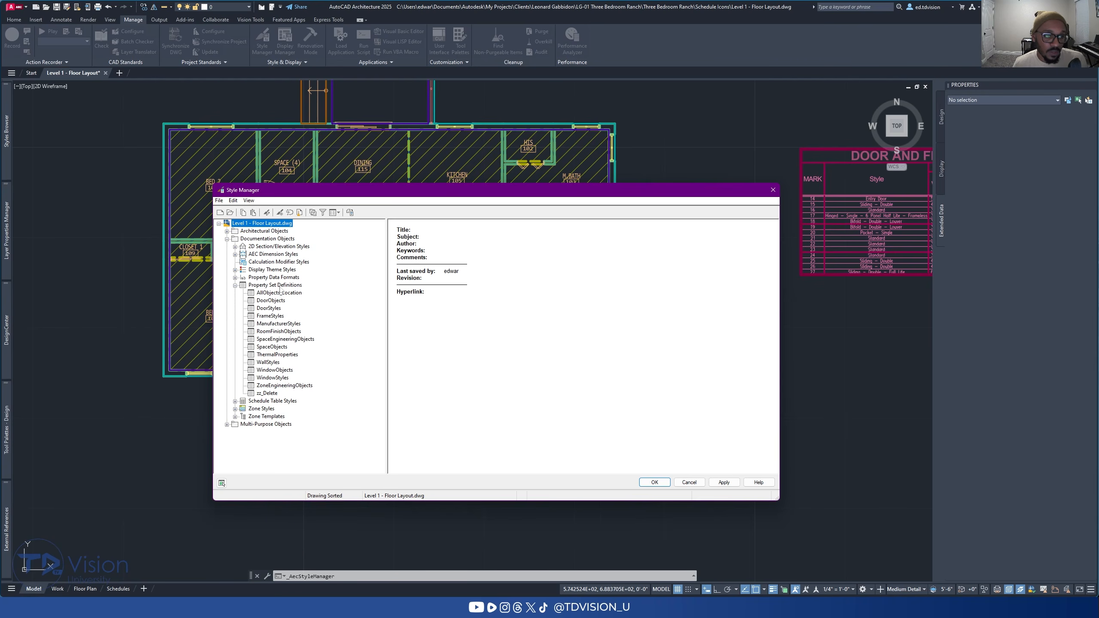
pyautogui.rightClick(279, 287)
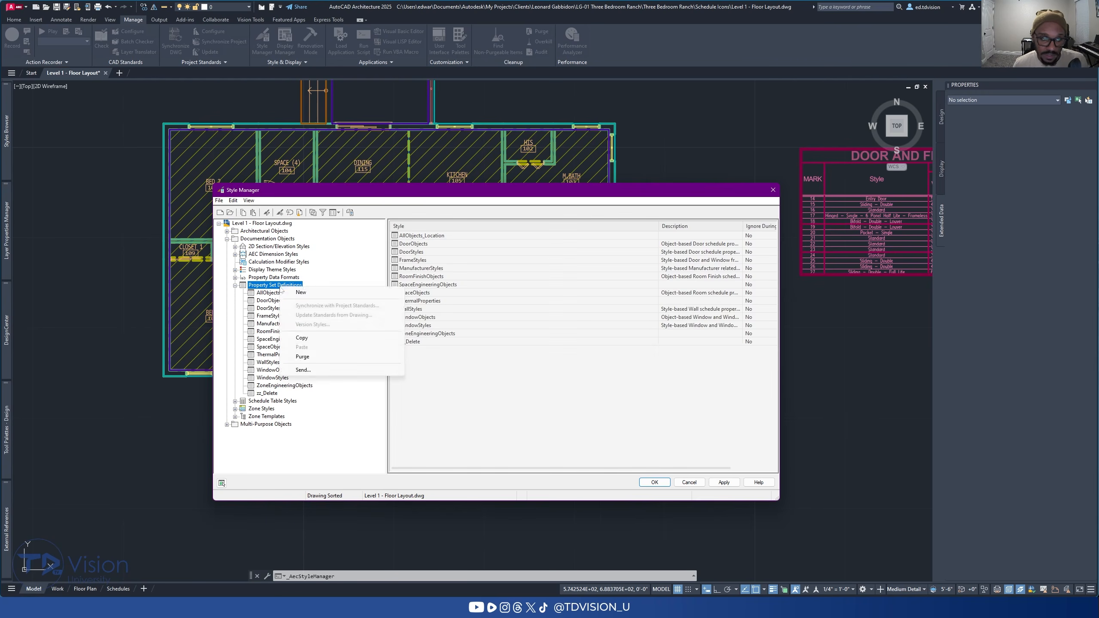
pyautogui.click(300, 292)
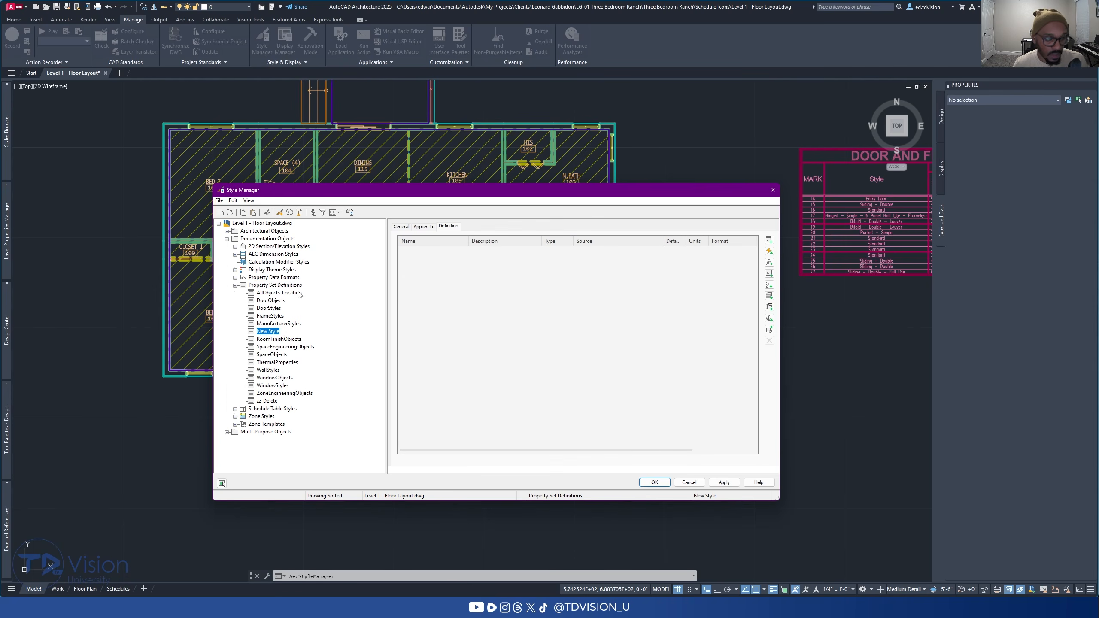
pyautogui.write('AllS')
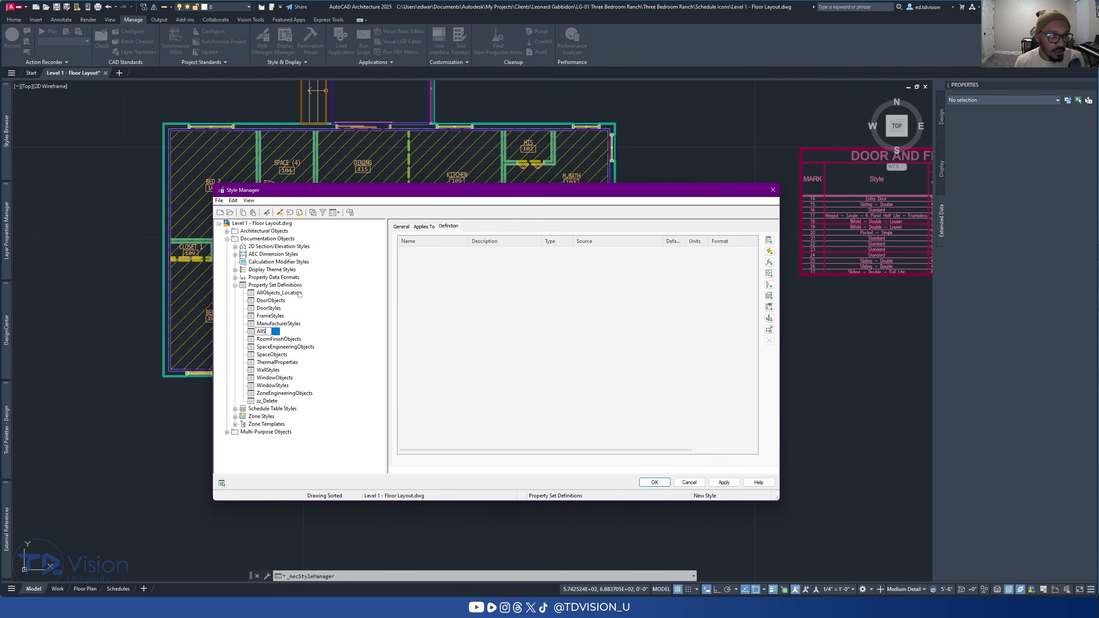
pyautogui.write('tyle')
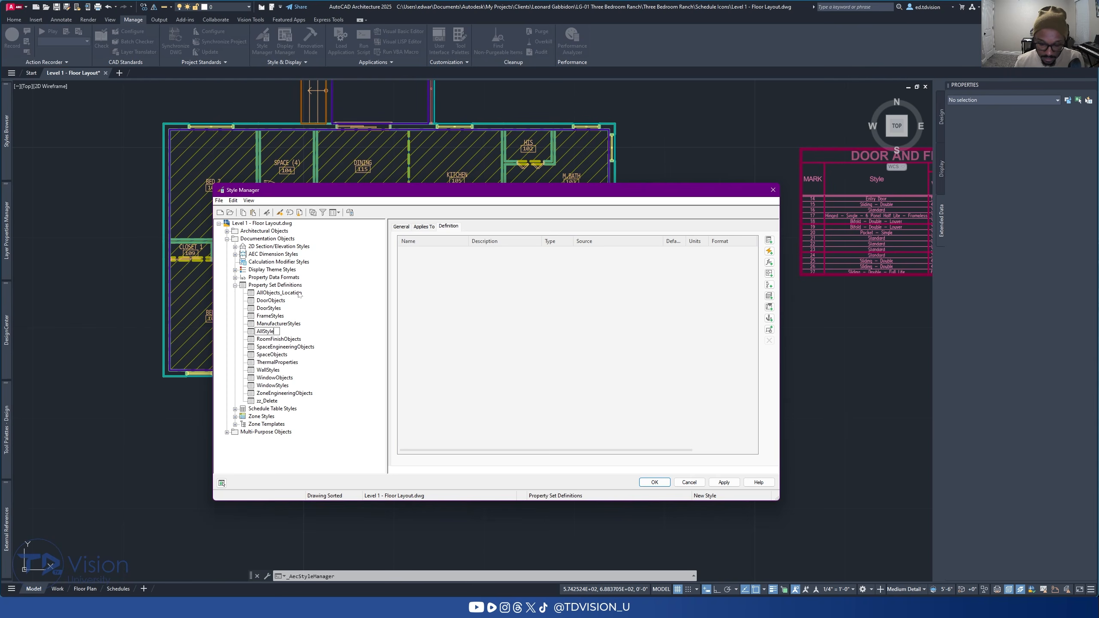
pyautogui.write('_Ic')
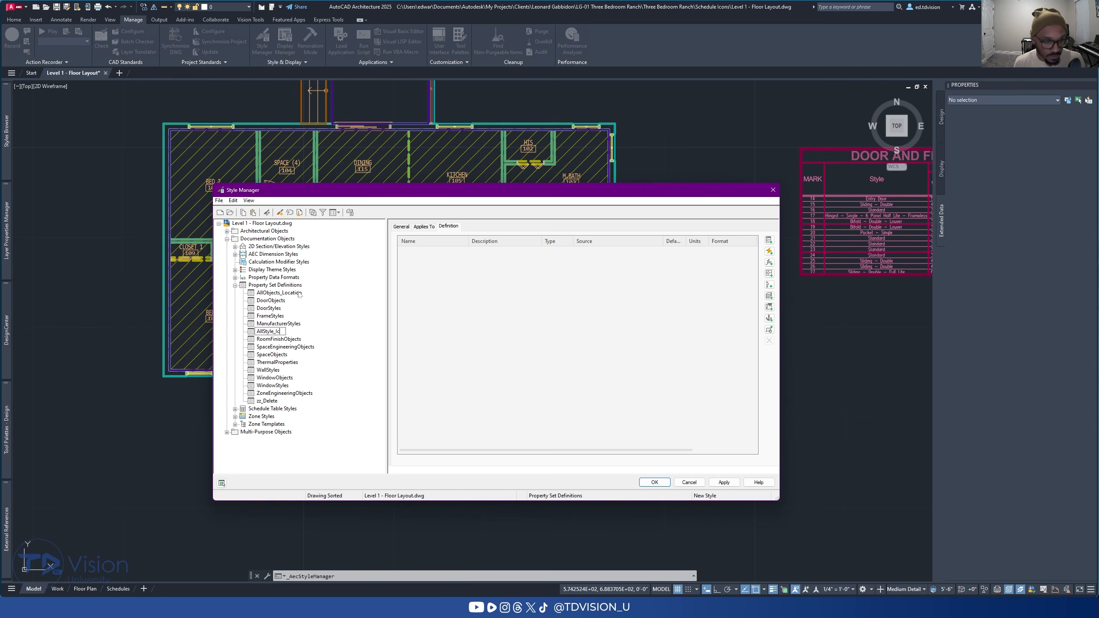
pyautogui.write('onImage')
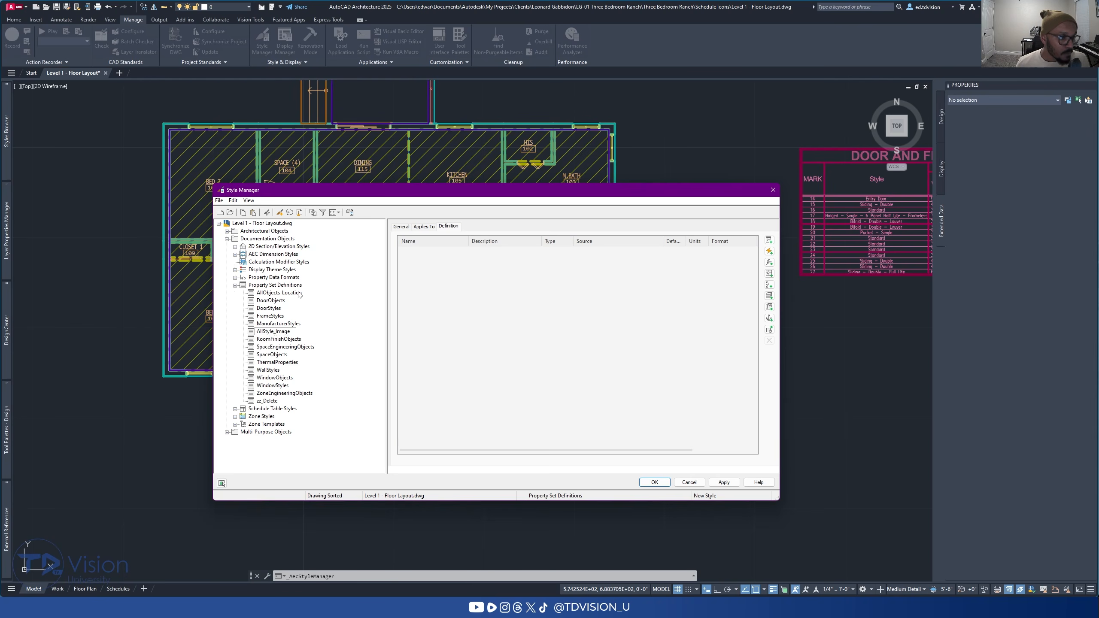
pyautogui.press('Return')
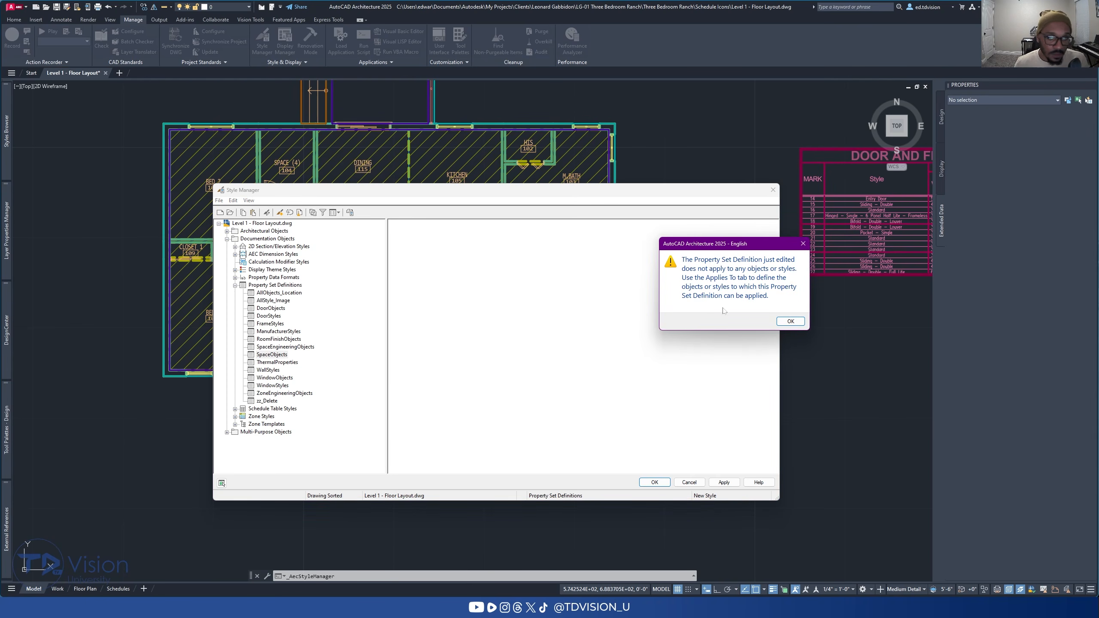
pyautogui.click(790, 321)
# Step: Set the AllStyle_Image property set to apply to styles and definitions instead of objects
pyautogui.click(279, 302)
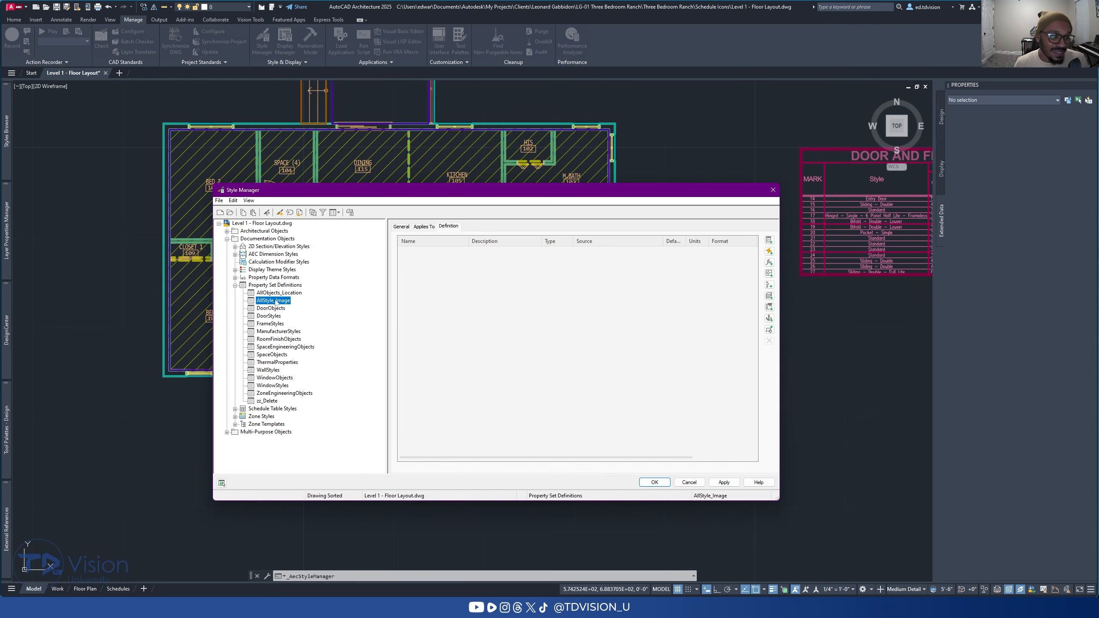
pyautogui.click(423, 226)
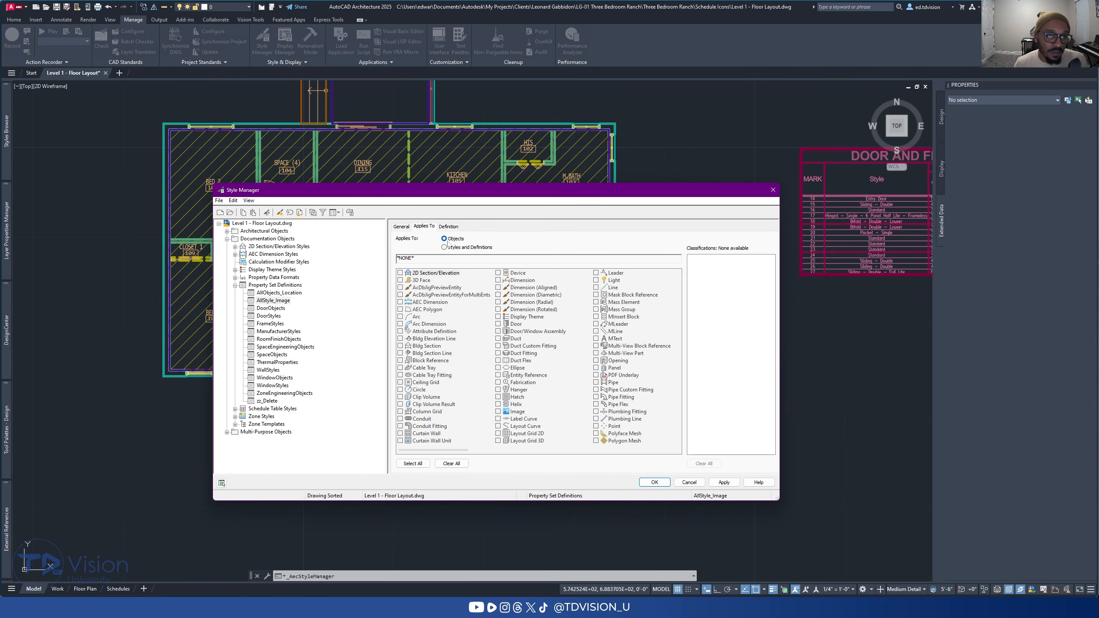
pyautogui.click(453, 249)
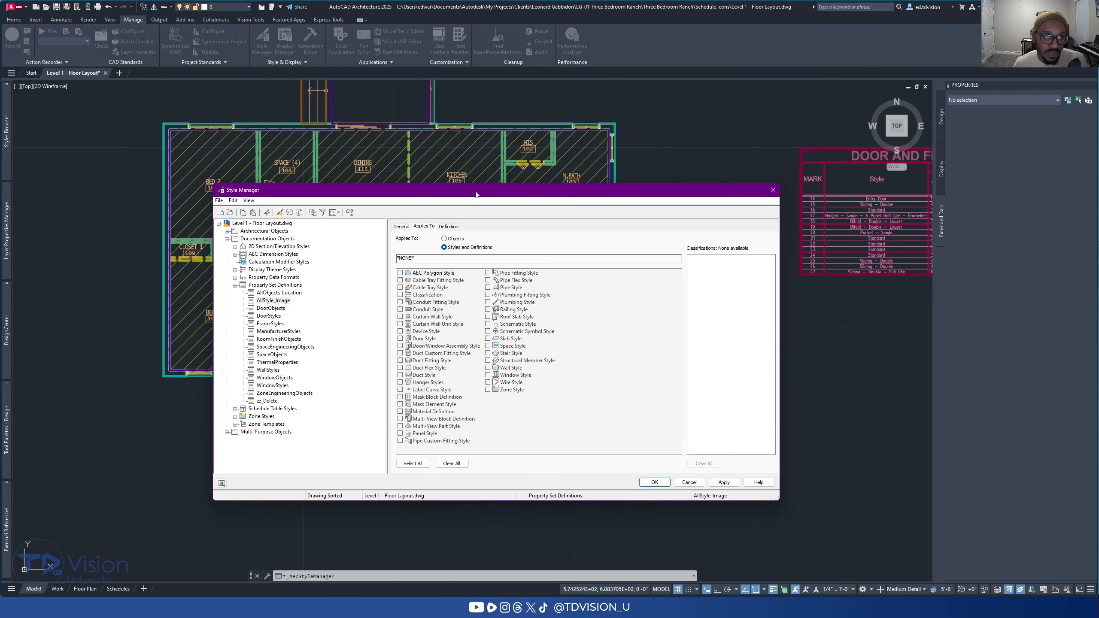
pyautogui.moveTo(475, 194); pyautogui.dragTo(585, 215)
pyautogui.moveTo(323, 336); pyautogui.dragTo(499, 340)
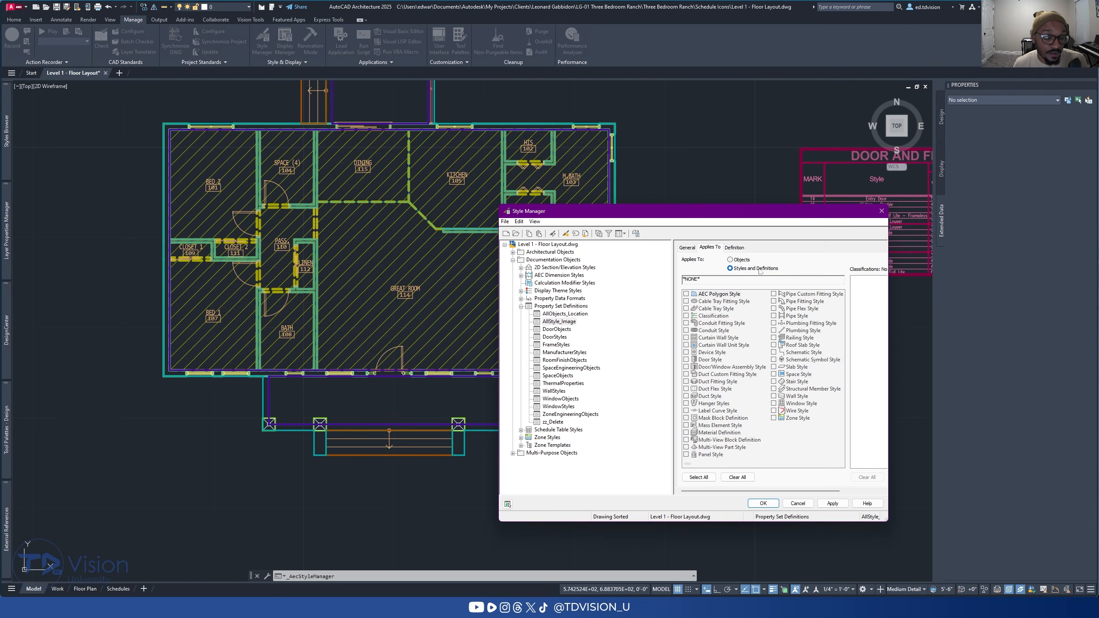
pyautogui.click(742, 260)
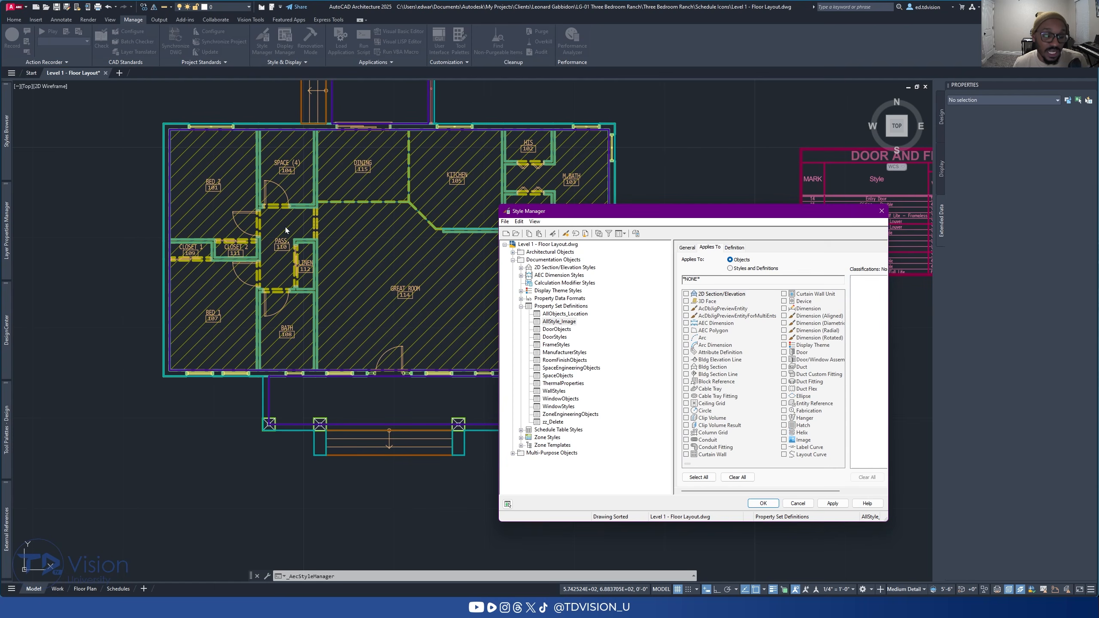
pyautogui.click(735, 269)
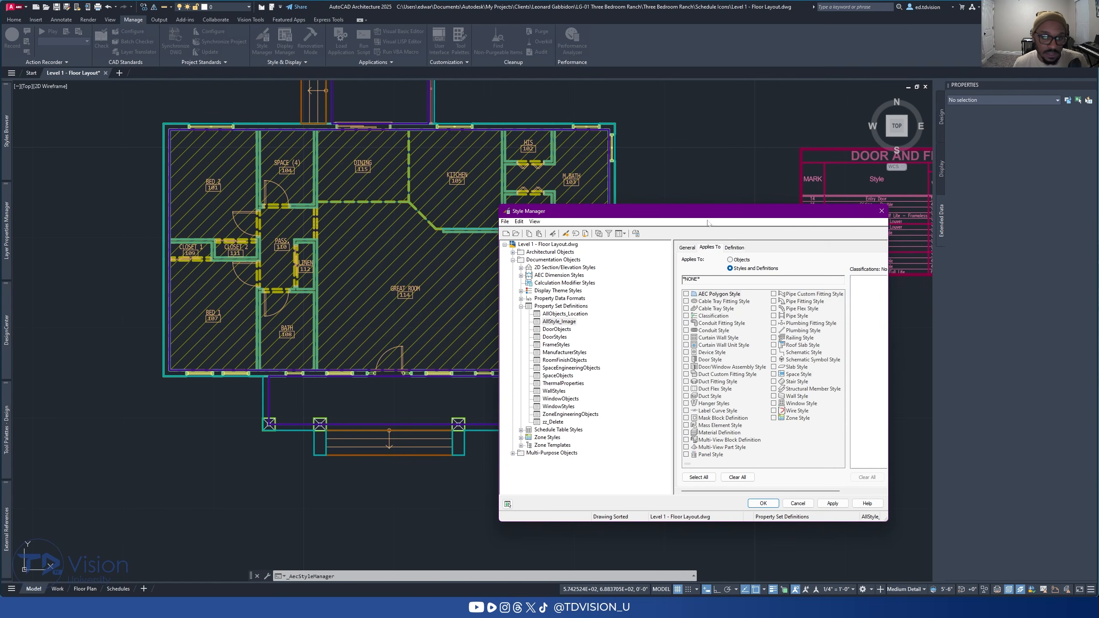
pyautogui.moveTo(500, 328); pyautogui.dragTo(400, 323)
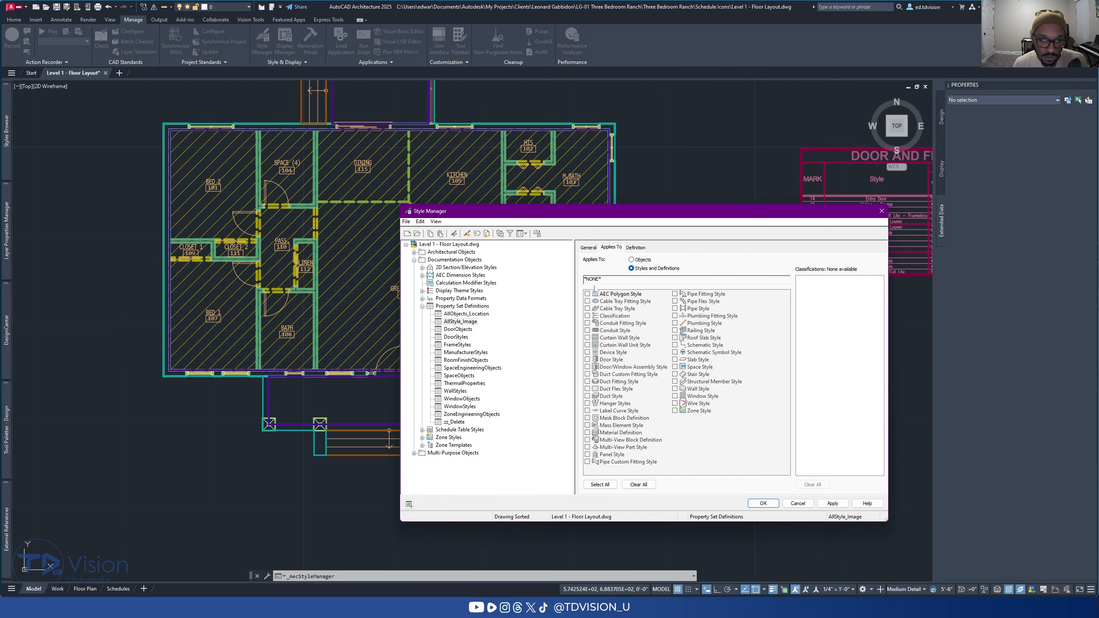
# Step: Try limiting the AllStyle_Image property set to Door Style, Door/Window Assembly Style and Window Style
pyautogui.click(611, 485)
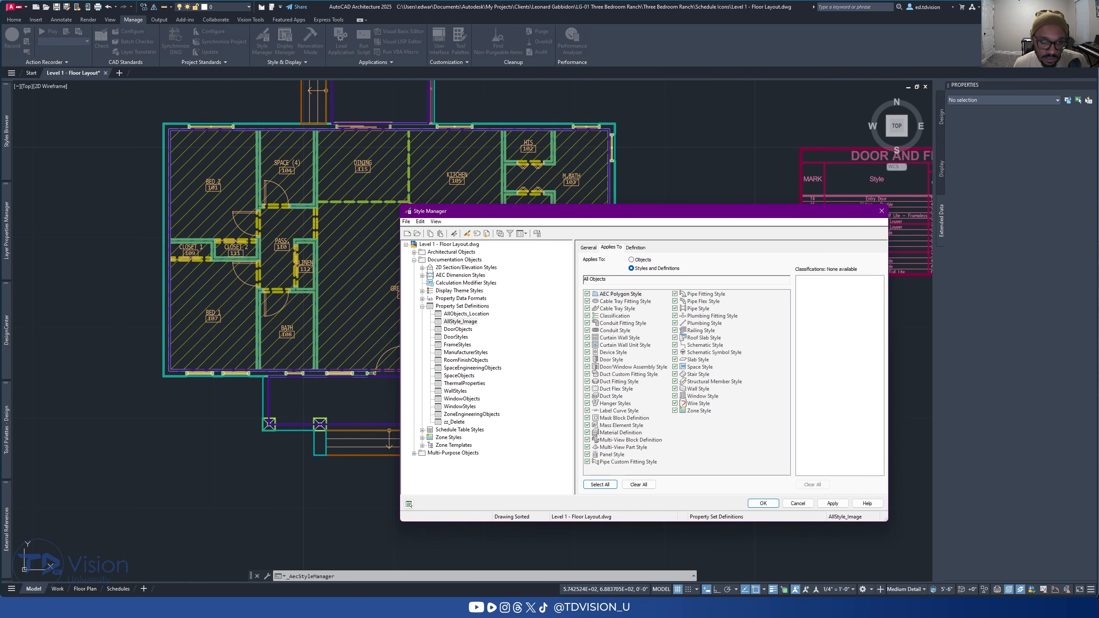
pyautogui.click(639, 484)
pyautogui.click(587, 360)
pyautogui.click(587, 367)
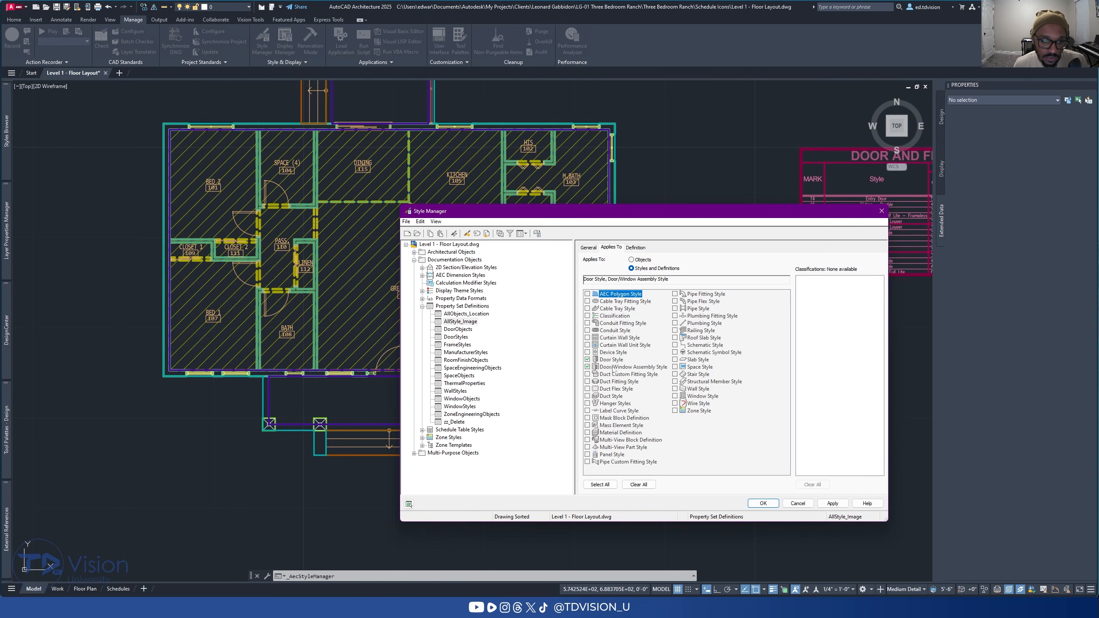
pyautogui.click(676, 397)
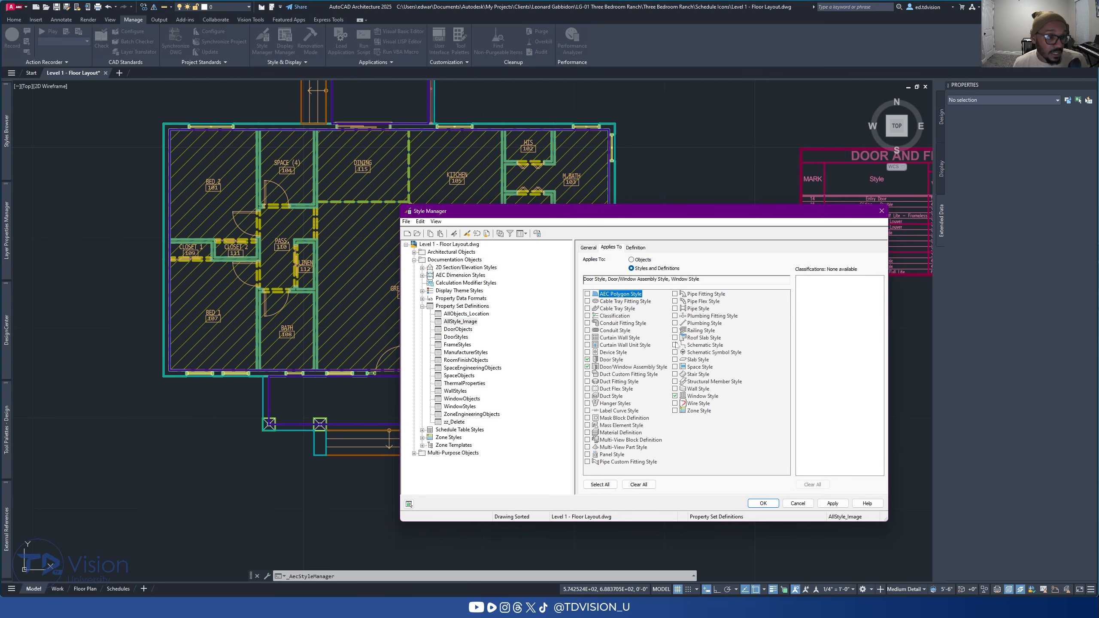
# Step: Apply the AllStyle_Image property set to every listed style and definition type
pyautogui.click(600, 484)
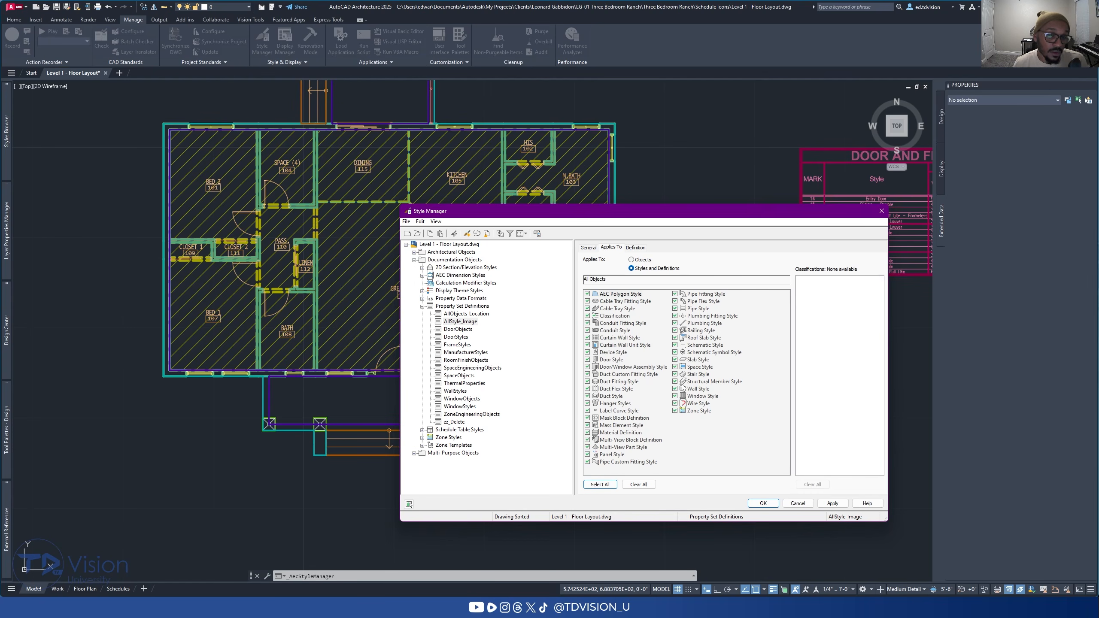
# Step: Start a graphic property named Icon in the AllStyle_Image property set definition, with Image as its source
pyautogui.click(636, 247)
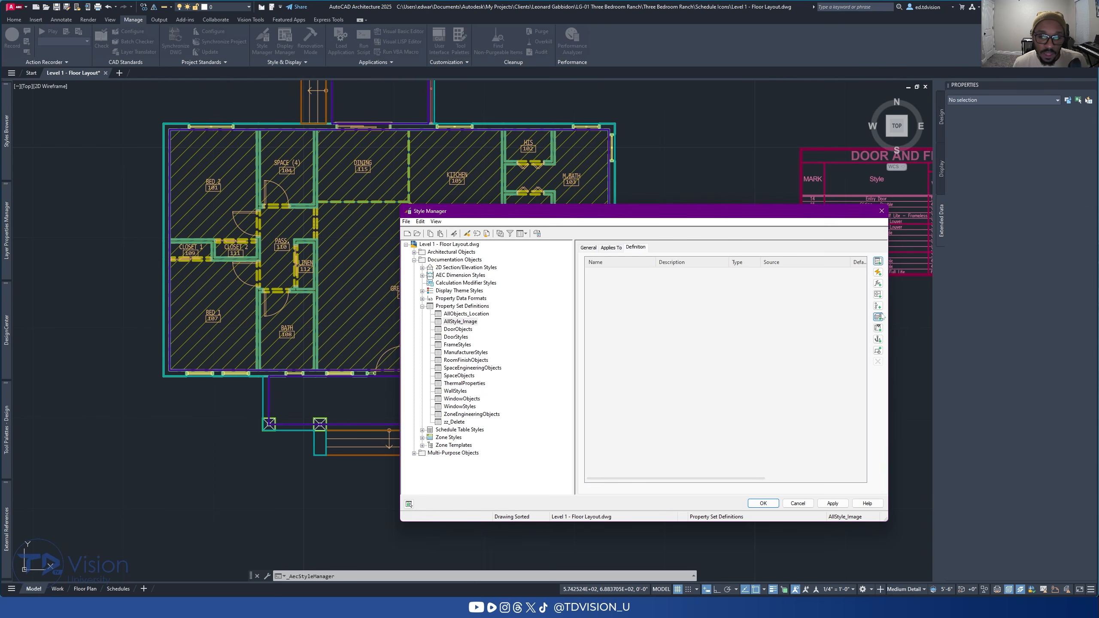
pyautogui.click(877, 351)
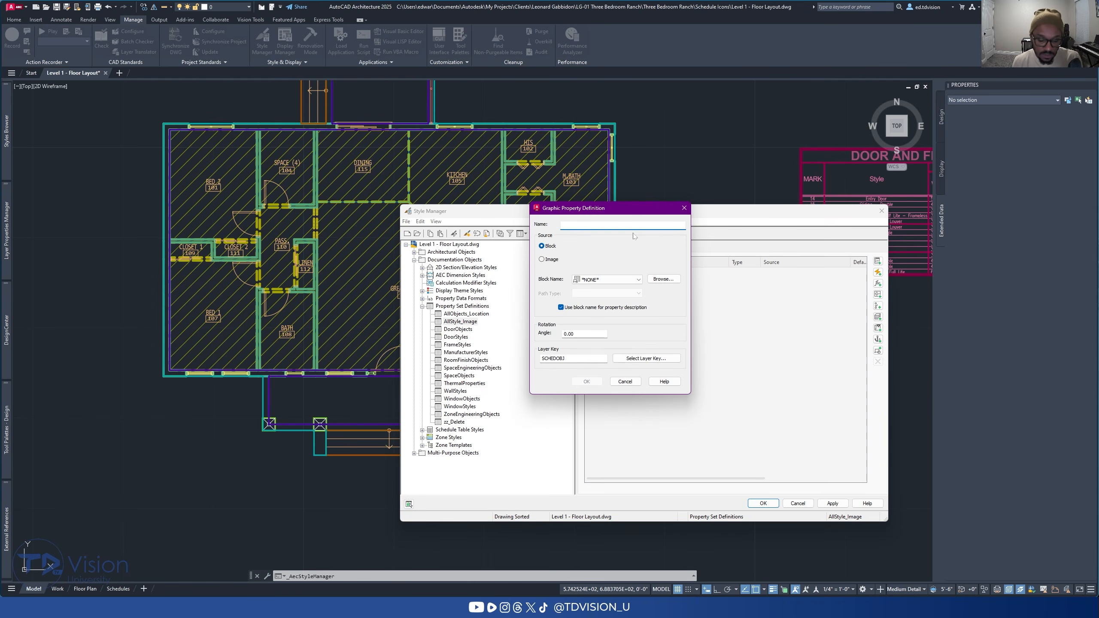
pyautogui.write('Icon')
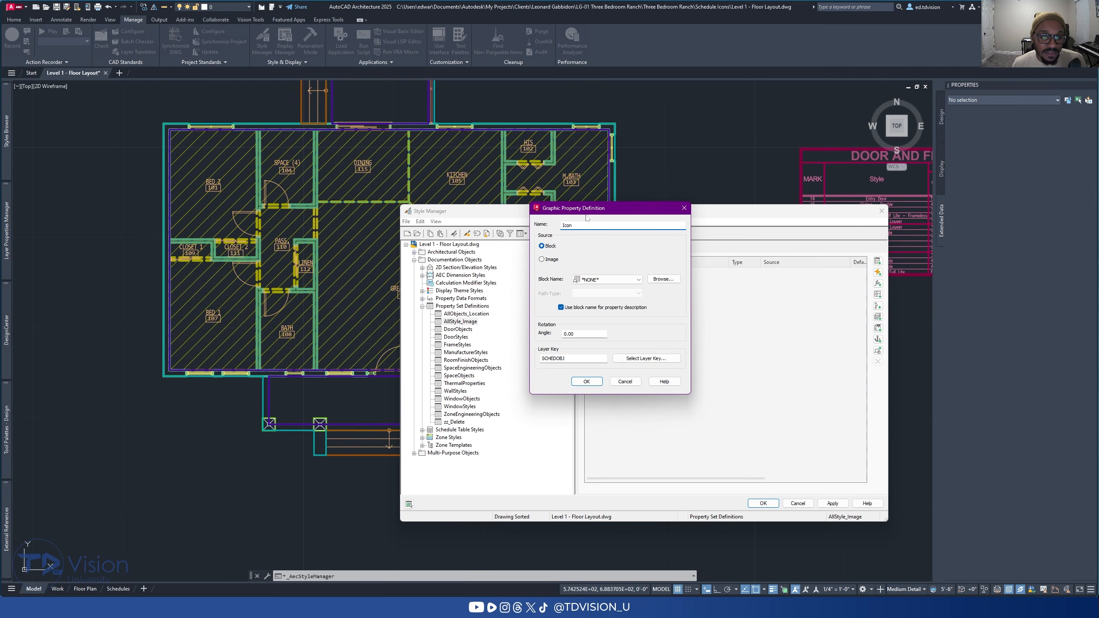
pyautogui.moveTo(587, 212); pyautogui.dragTo(593, 227)
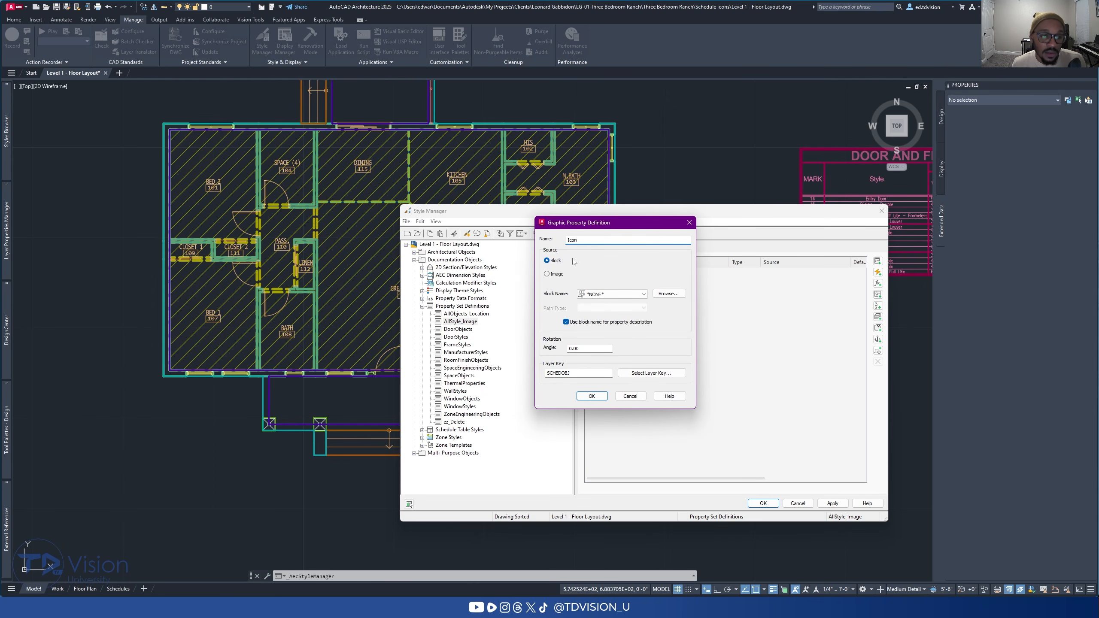
pyautogui.click(554, 277)
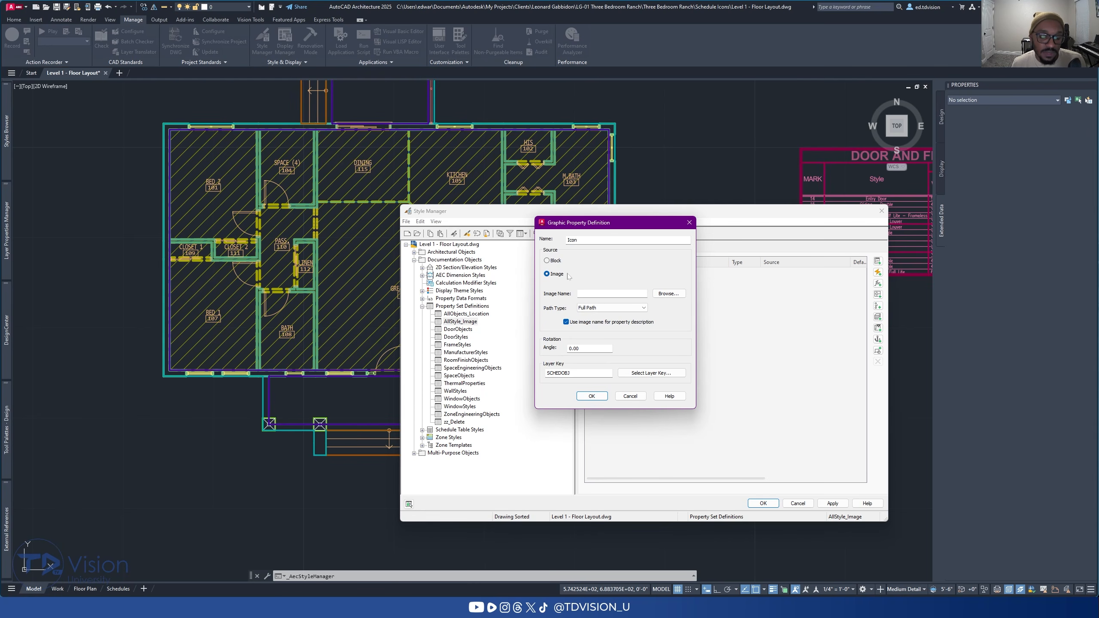
# Step: Switch to the Schedule Icons folder and the schedules PDF to examine the image files and the Icon column of the window and door schedules
pyautogui.click(709, 554)
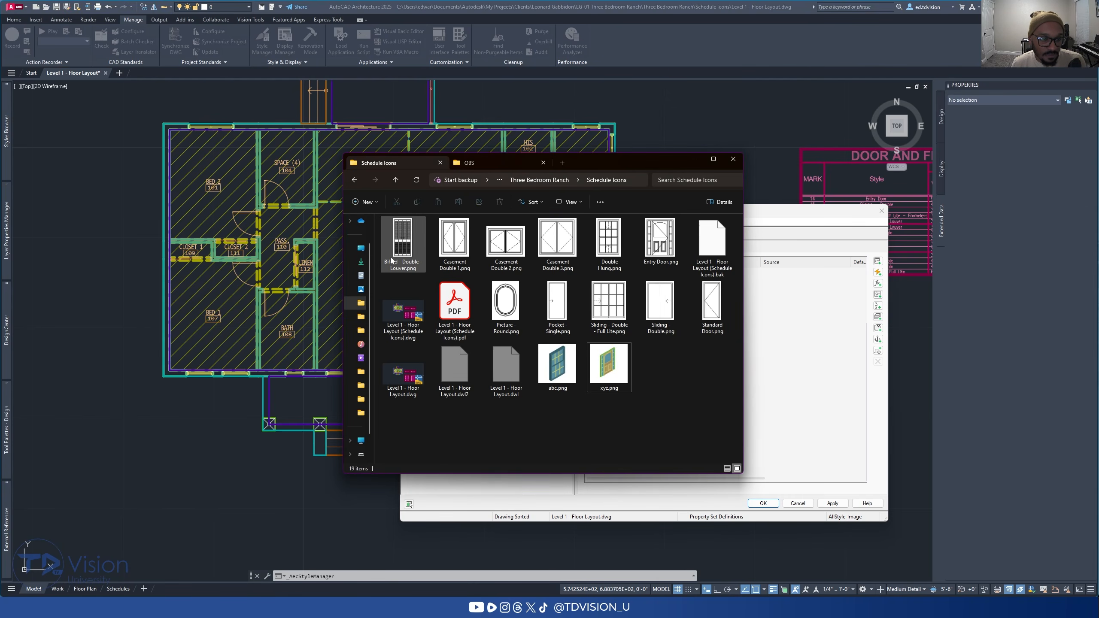
pyautogui.click(694, 159)
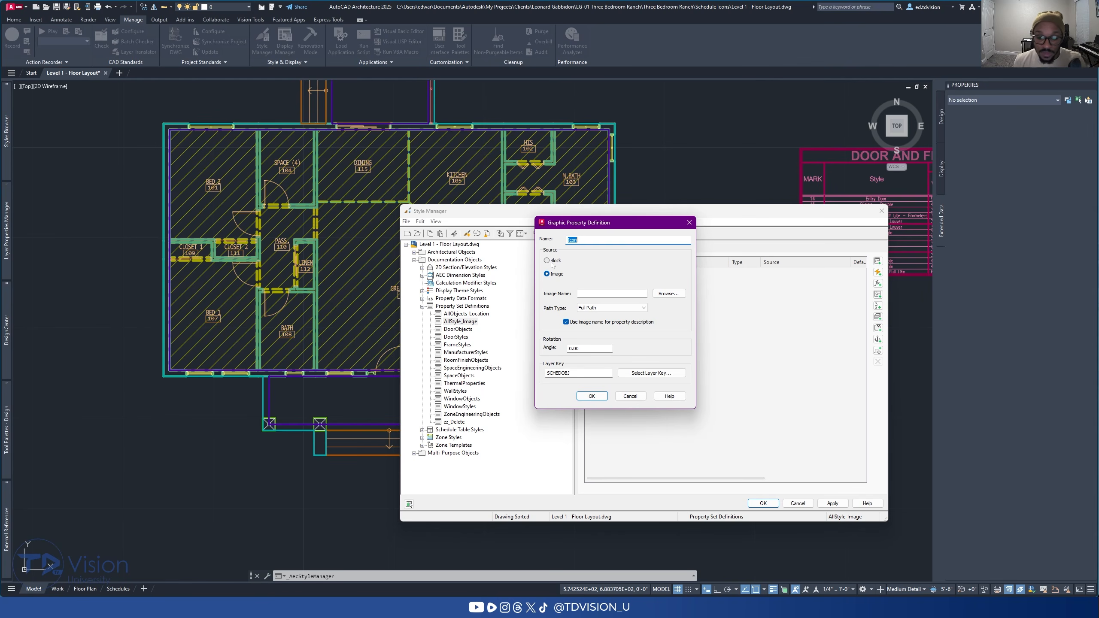
pyautogui.click(866, 608)
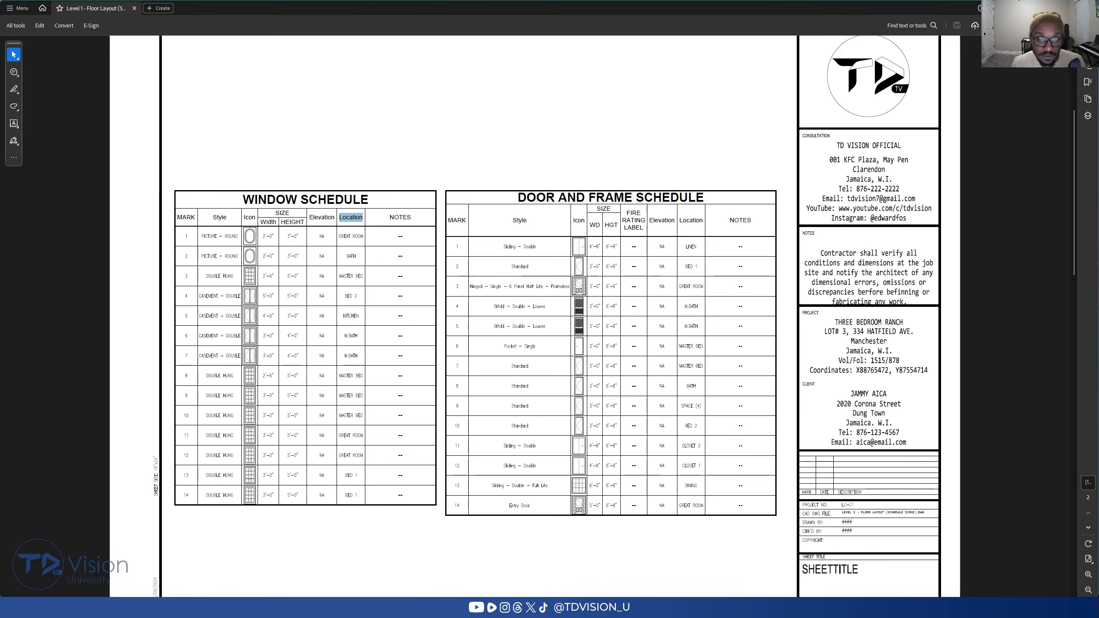
pyautogui.click(250, 238)
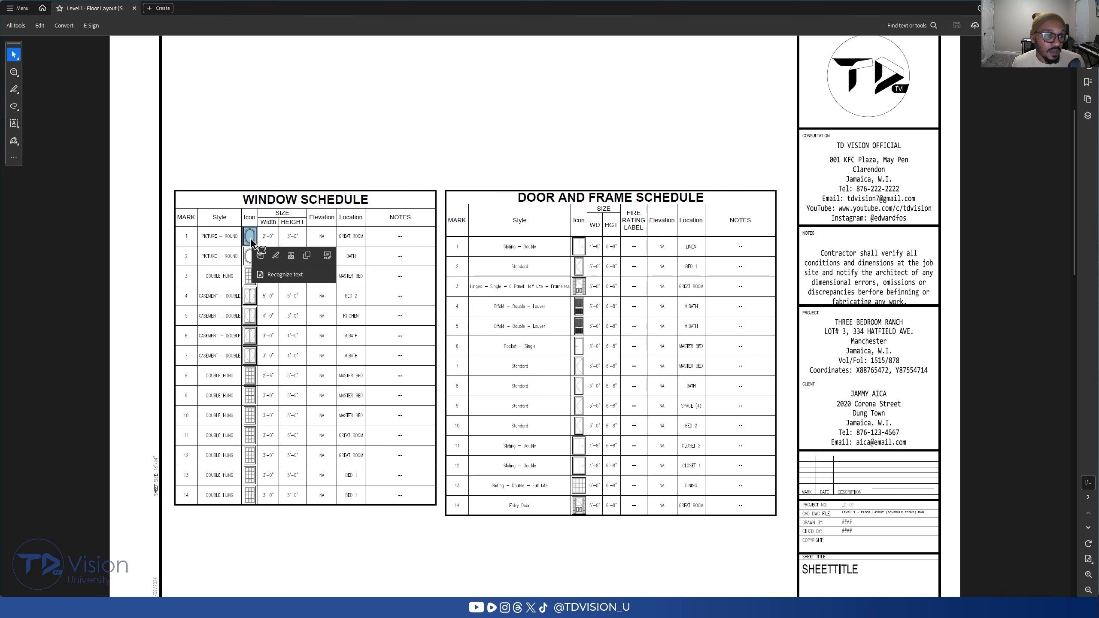
pyautogui.hotkey('ctrl', '+')
pyautogui.keyDown('ctrl'); pyautogui.scroll(6, 171, 238); pyautogui.keyUp('ctrl')
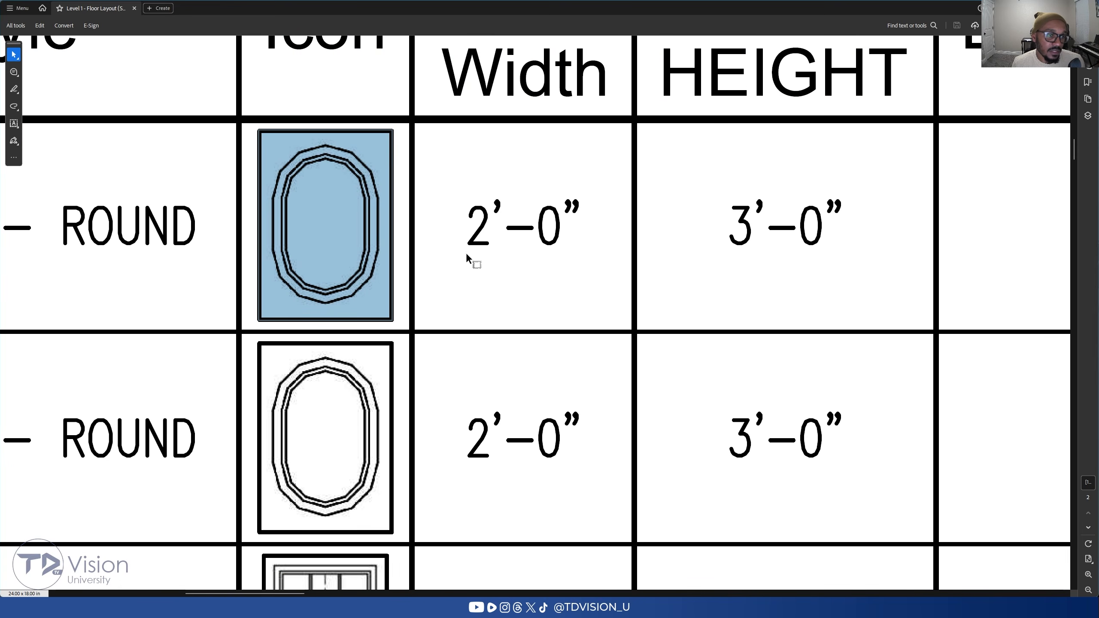
pyautogui.click(450, 253)
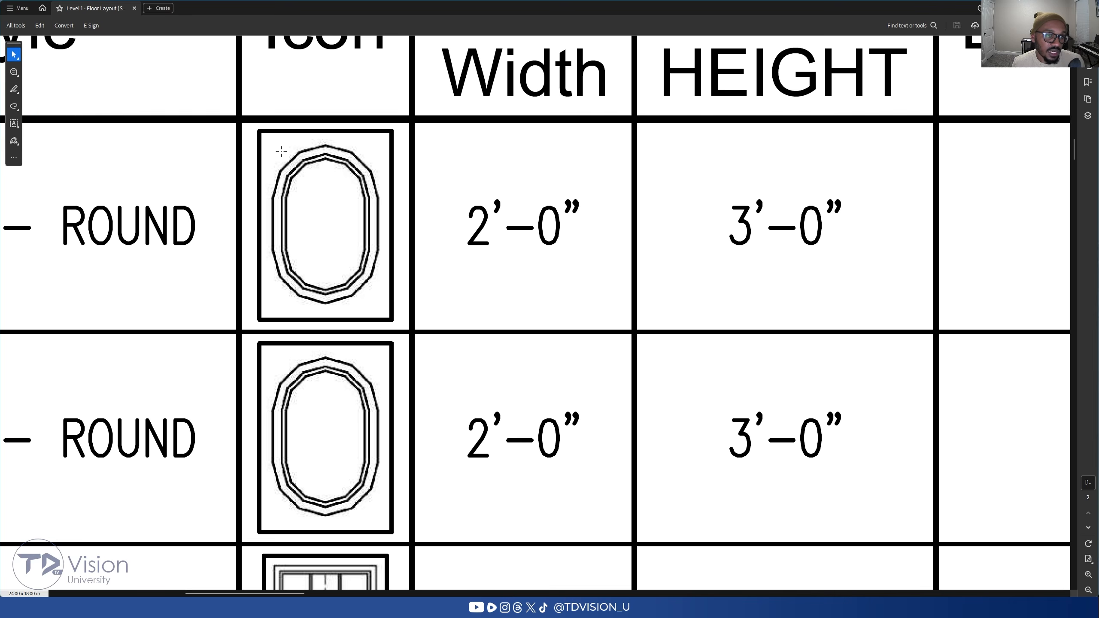
pyautogui.keyDown('ctrl'); pyautogui.scroll(2, 277, 168); pyautogui.keyUp('ctrl')
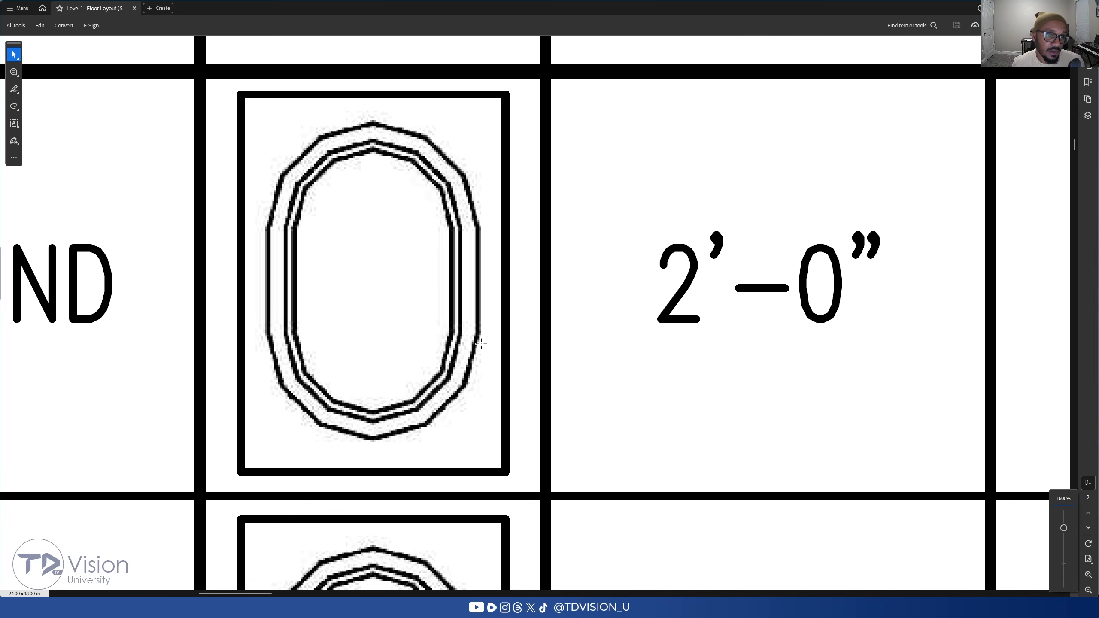
pyautogui.keyDown('ctrl'); pyautogui.scroll(-8, 384, 265); pyautogui.keyUp('ctrl')
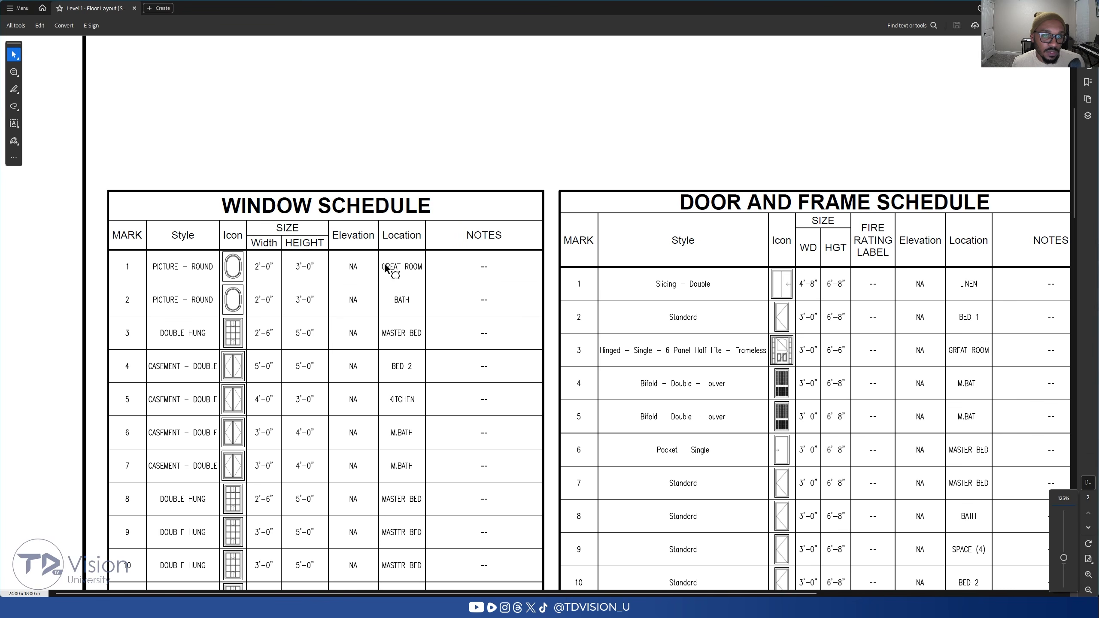
pyautogui.keyDown('ctrl'); pyautogui.scroll(-1, 448, 283); pyautogui.keyUp('ctrl')
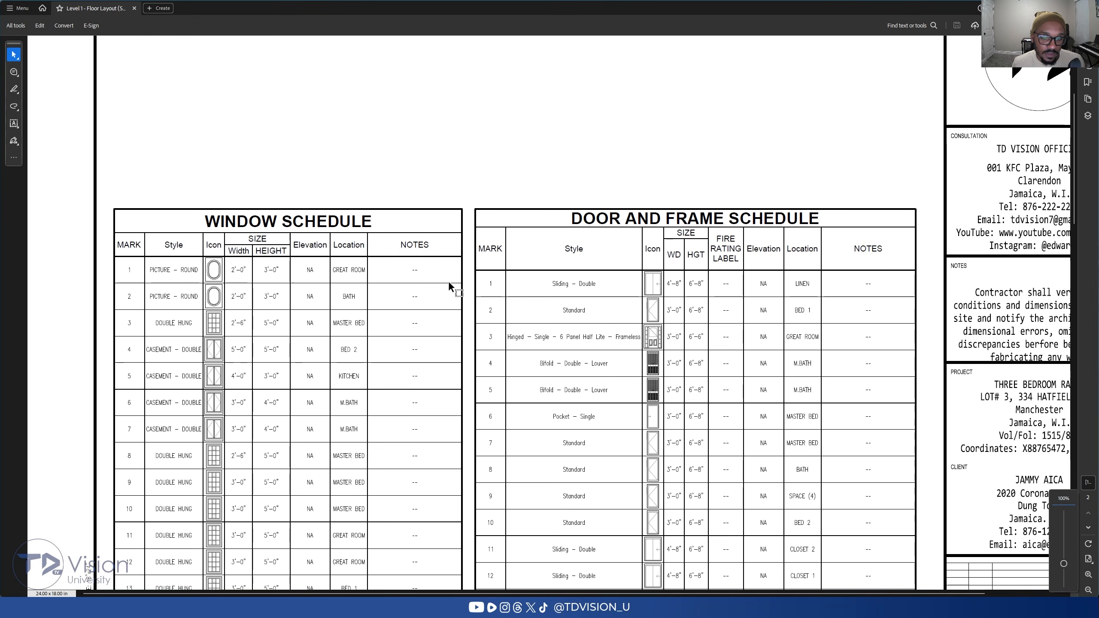
pyautogui.keyDown('ctrl'); pyautogui.scroll(7, 208, 269); pyautogui.keyUp('ctrl')
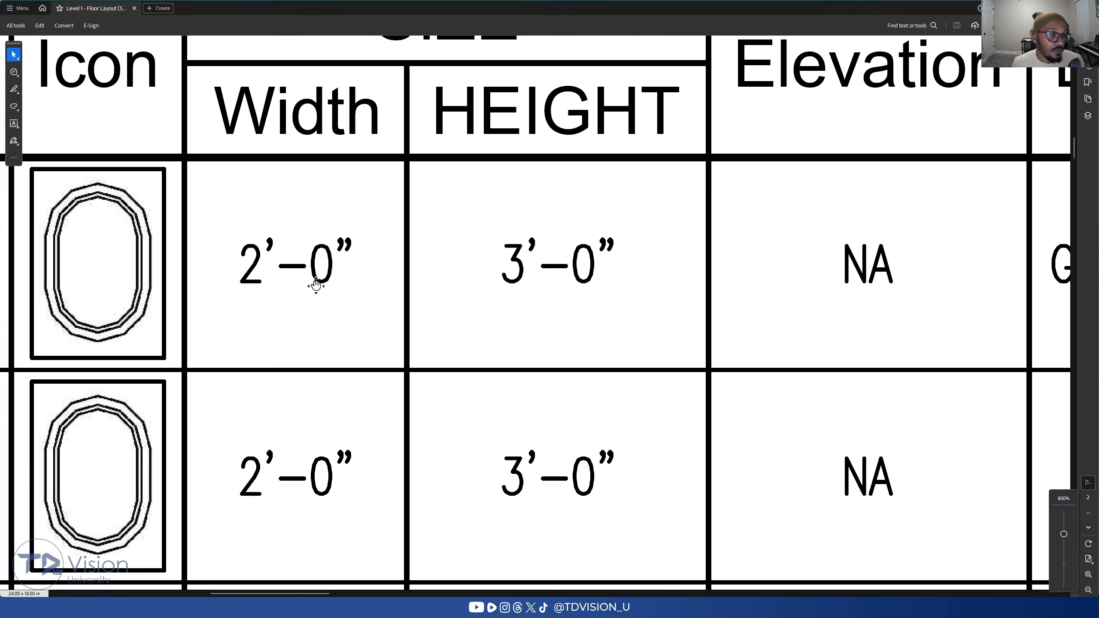
pyautogui.moveTo(219, 270); pyautogui.dragTo(306, 282, button='middle')
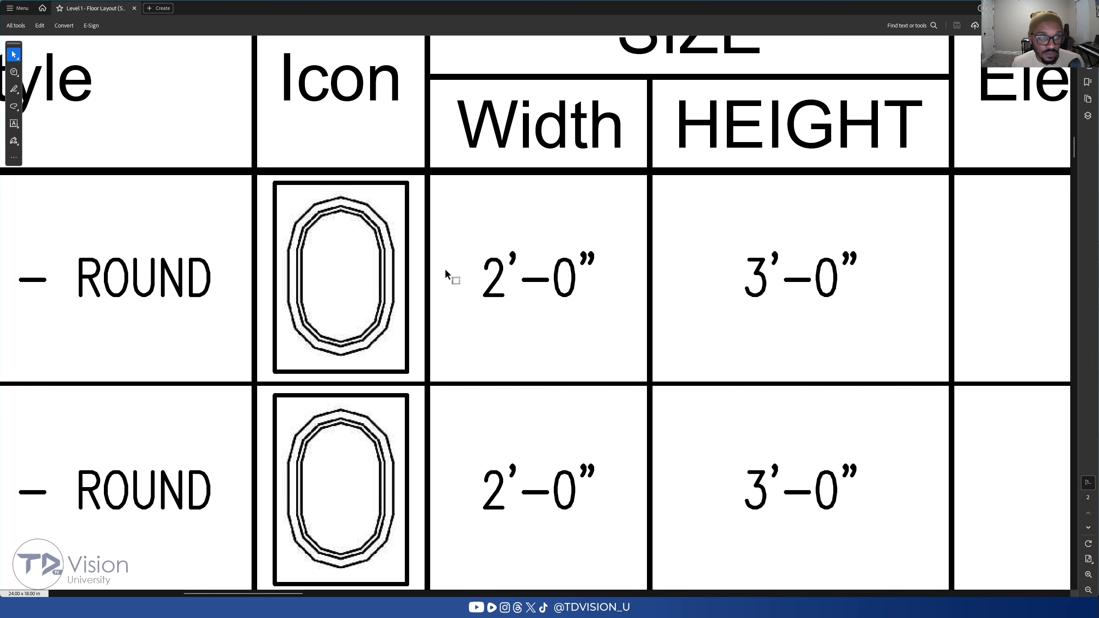
pyautogui.scroll(-1, 407, 309)
pyautogui.keyDown('ctrl'); pyautogui.scroll(-7, 408, 309); pyautogui.keyUp('ctrl')
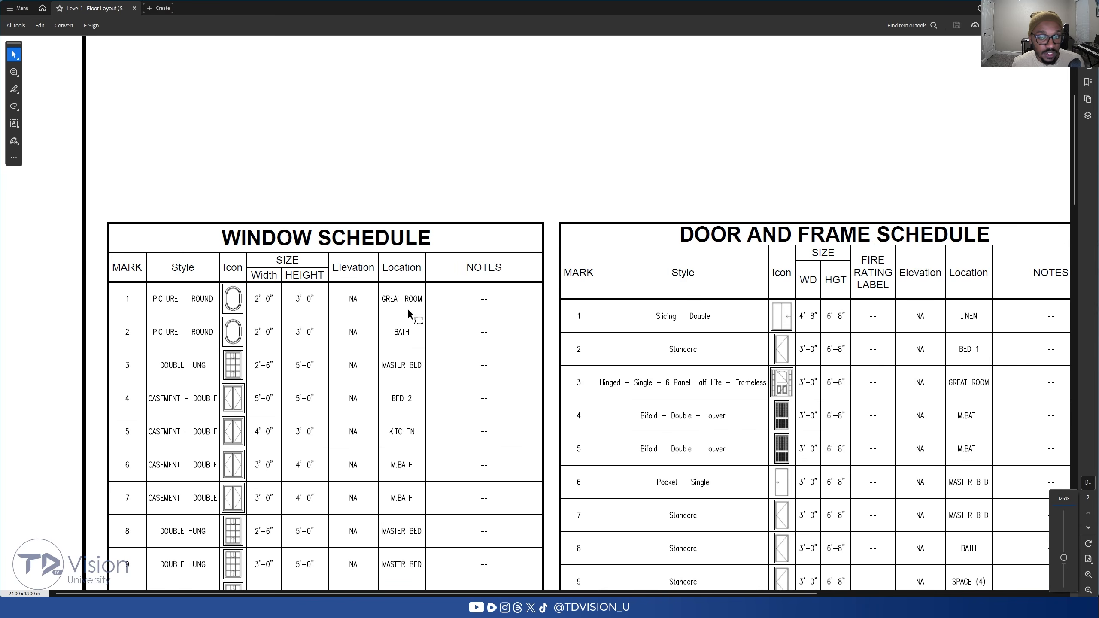
pyautogui.keyDown('ctrl'); pyautogui.scroll(-1, 408, 309); pyautogui.keyUp('ctrl')
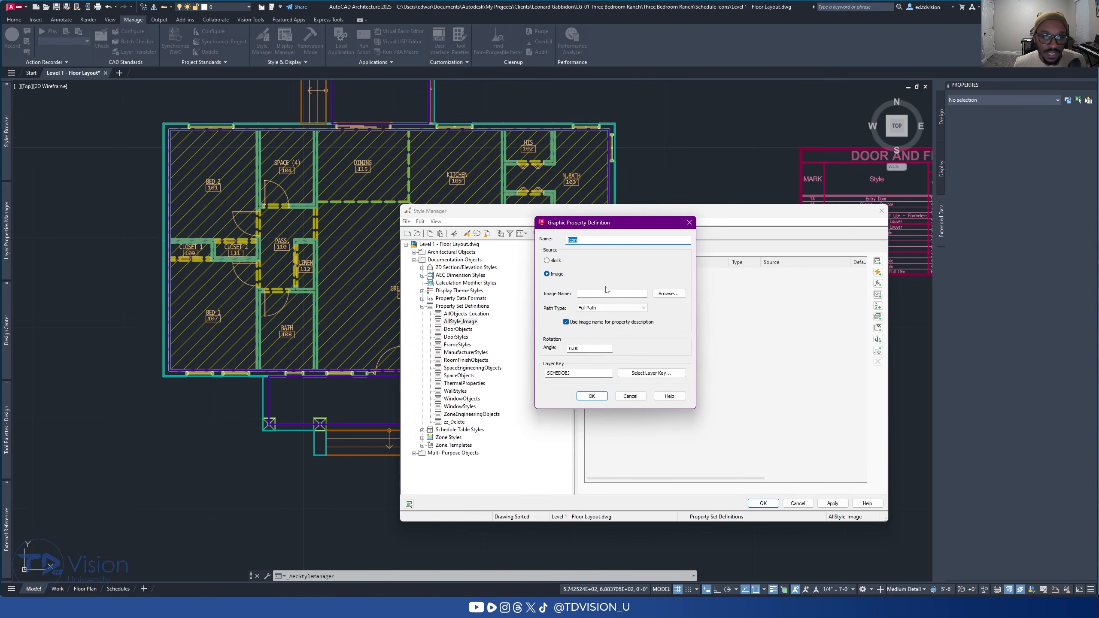
# Step: Return to AutoCAD Architecture and add the Icon graphic property with Image as its source and no image assigned
pyautogui.click(554, 277)
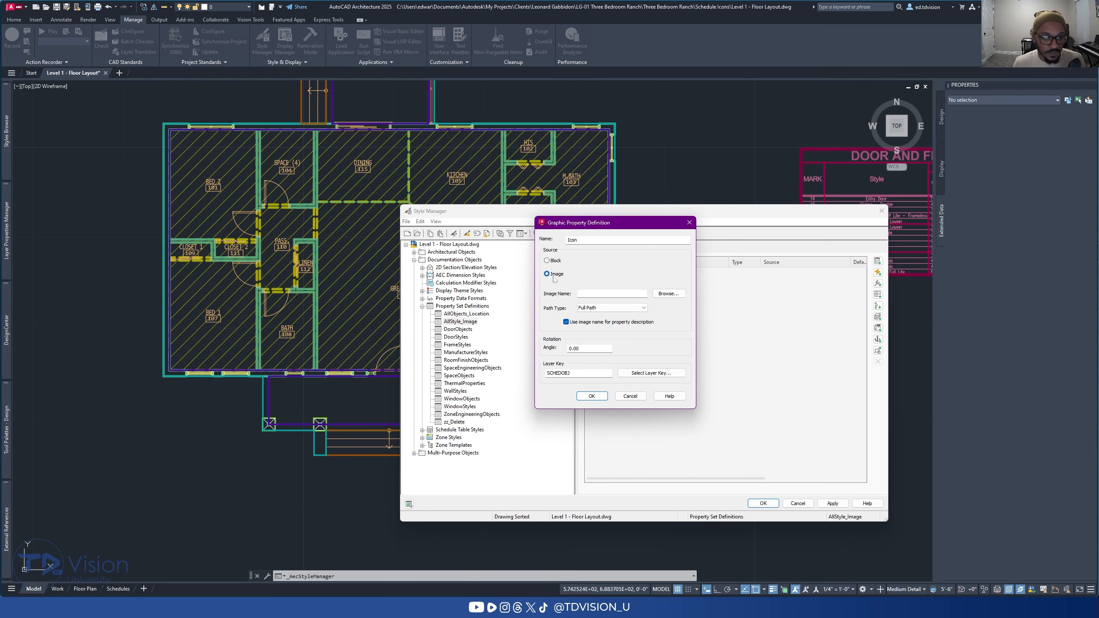
pyautogui.hotkey('shift', 'Tab')
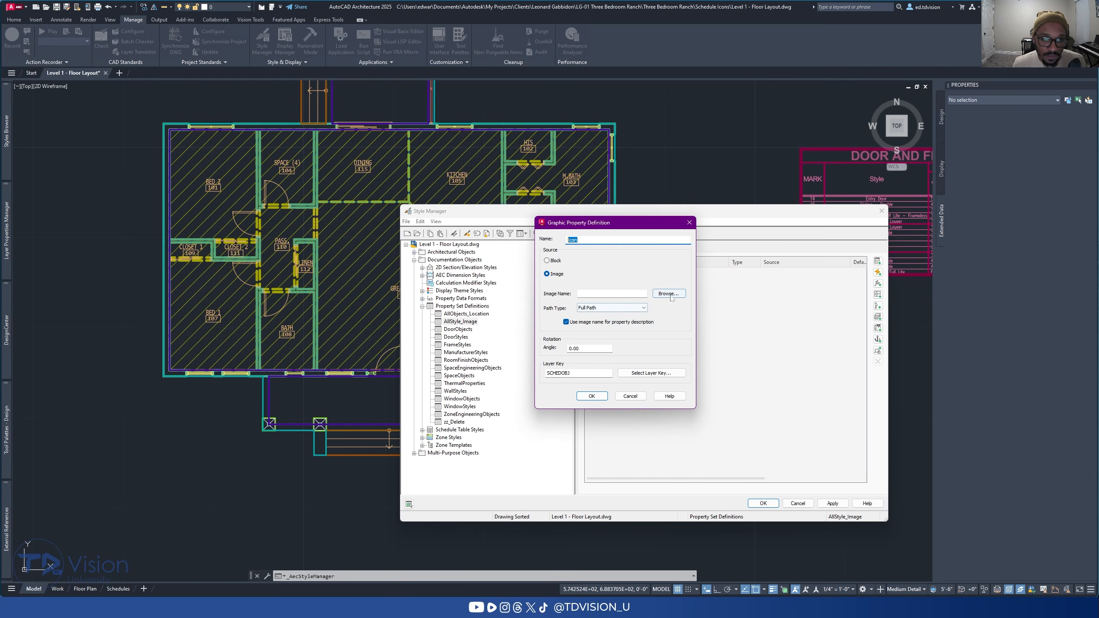
pyautogui.click(592, 396)
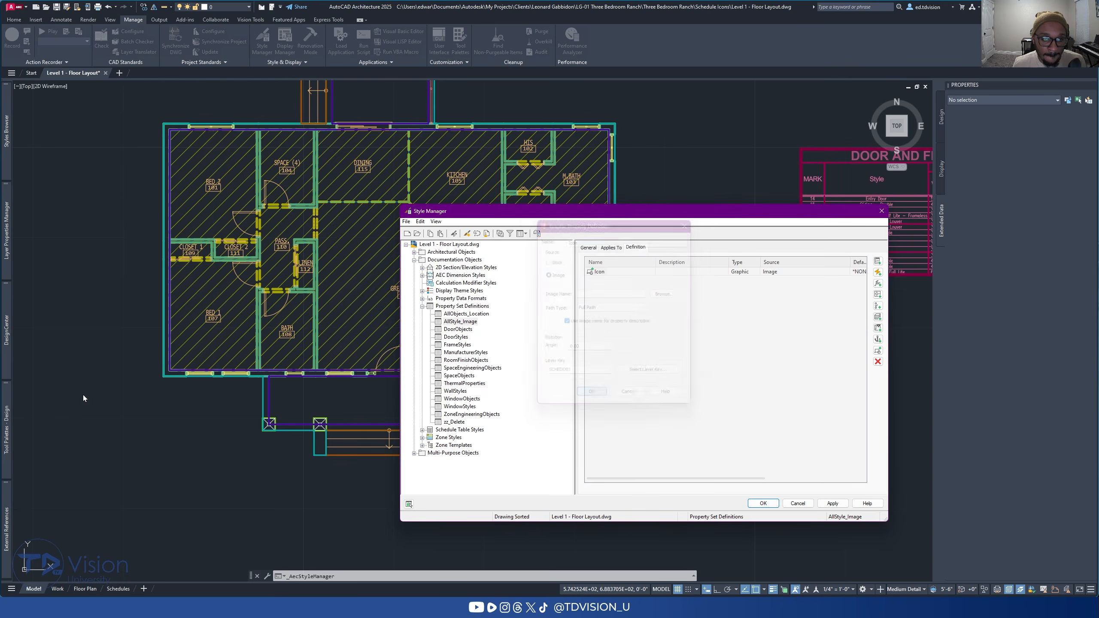
# Step: Rename the Icon graphic property to ObjectIcon and accept the property set changes
pyautogui.click(601, 272)
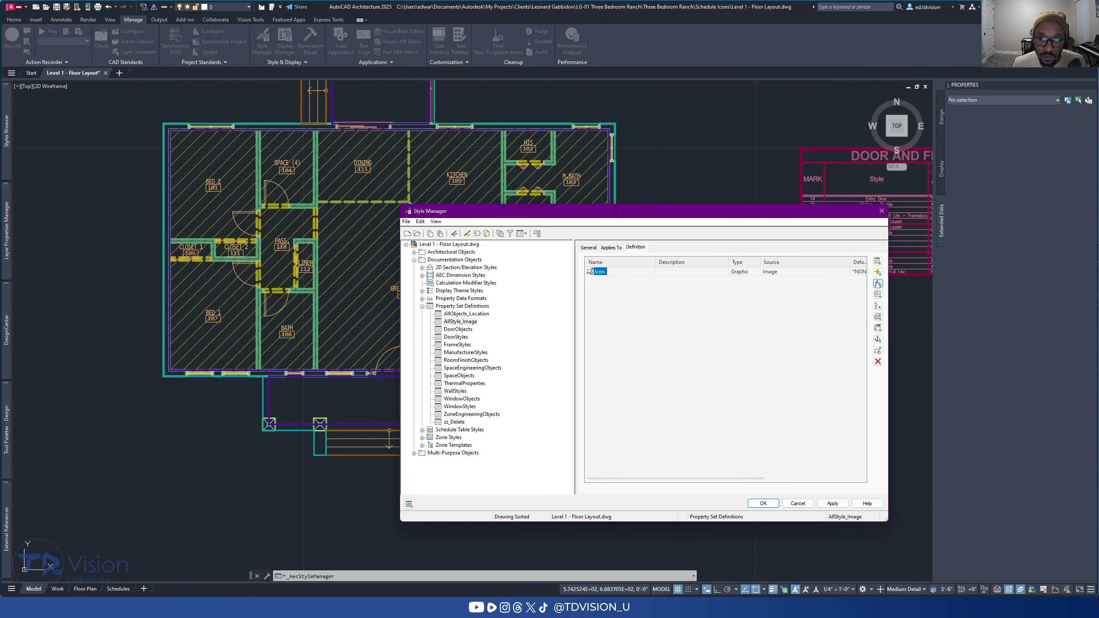
pyautogui.doubleClick(601, 272)
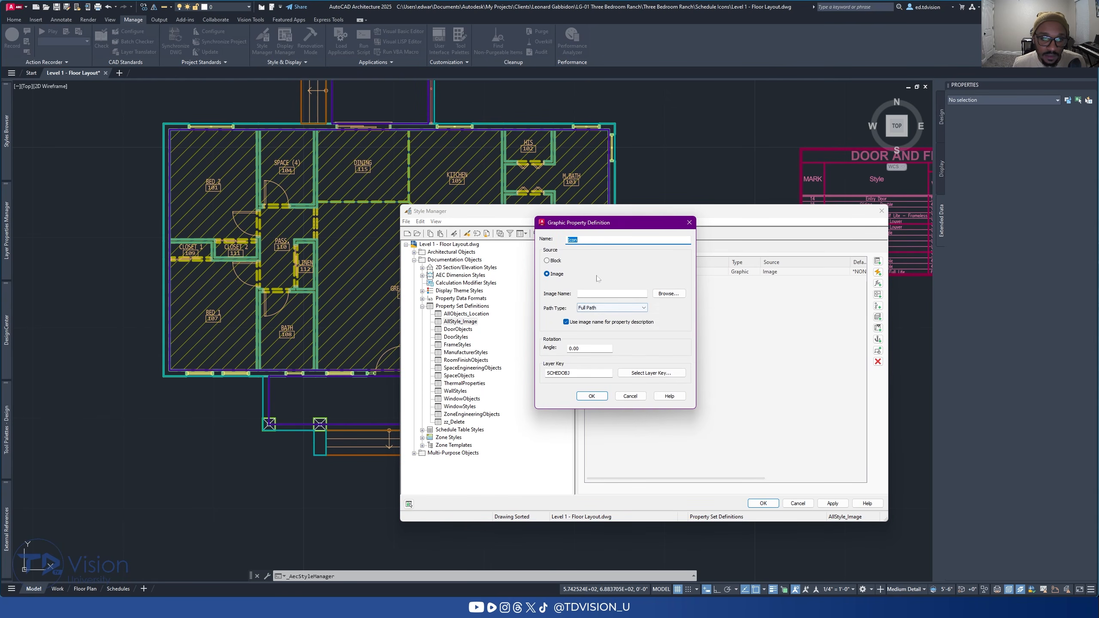
pyautogui.write('Object')
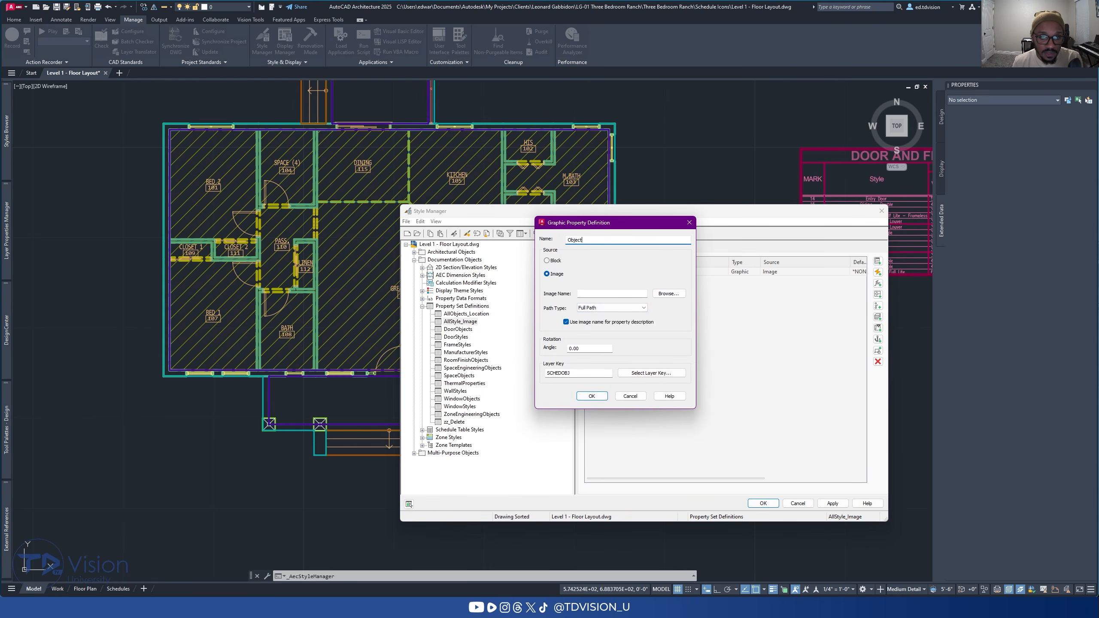
pyautogui.write('Icon')
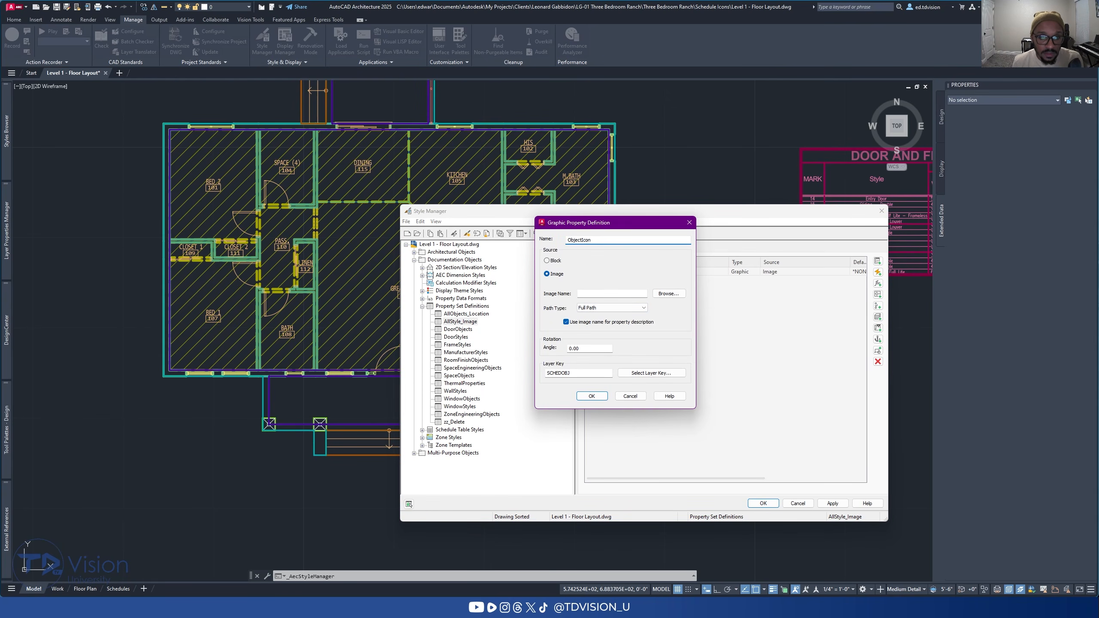
pyautogui.click(597, 396)
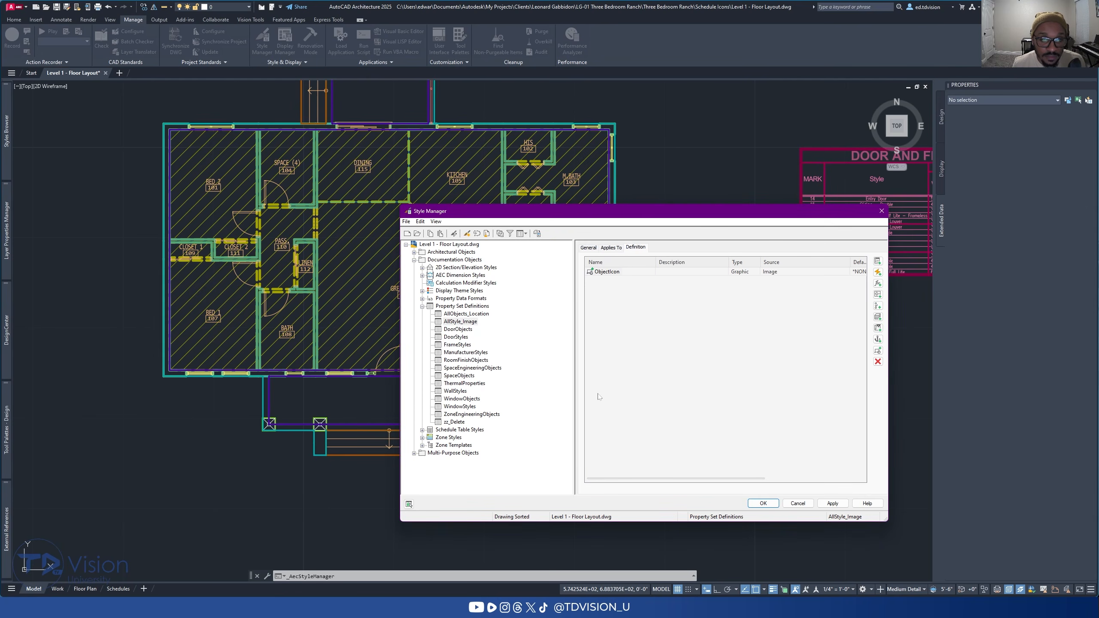
pyautogui.click(761, 503)
pyautogui.scroll(-2, 575, 373)
pyautogui.click(678, 461)
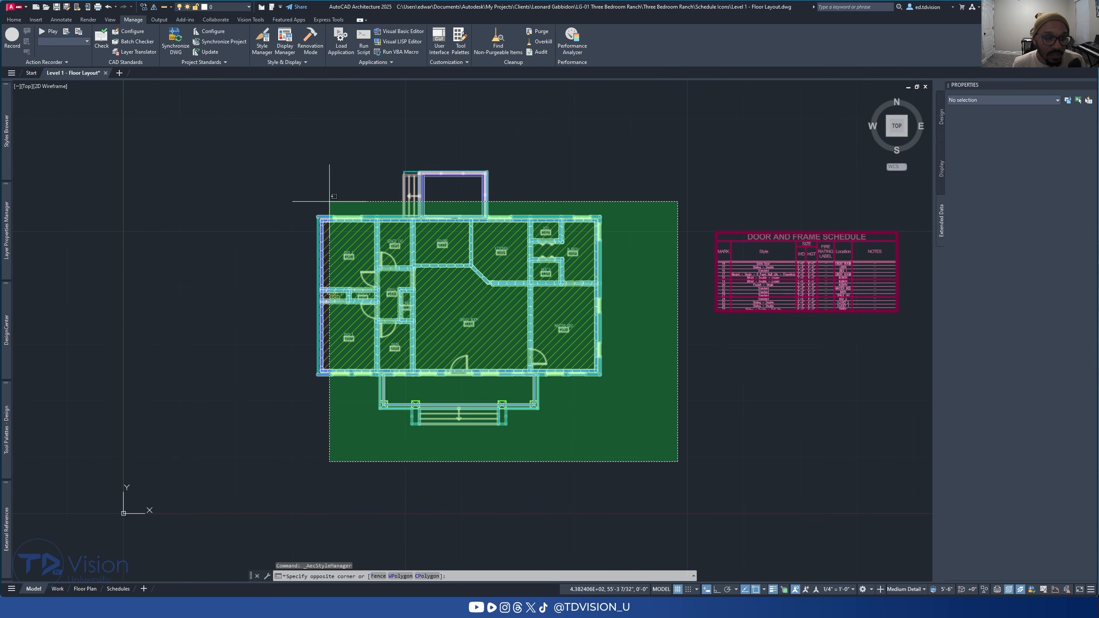
pyautogui.click(273, 136)
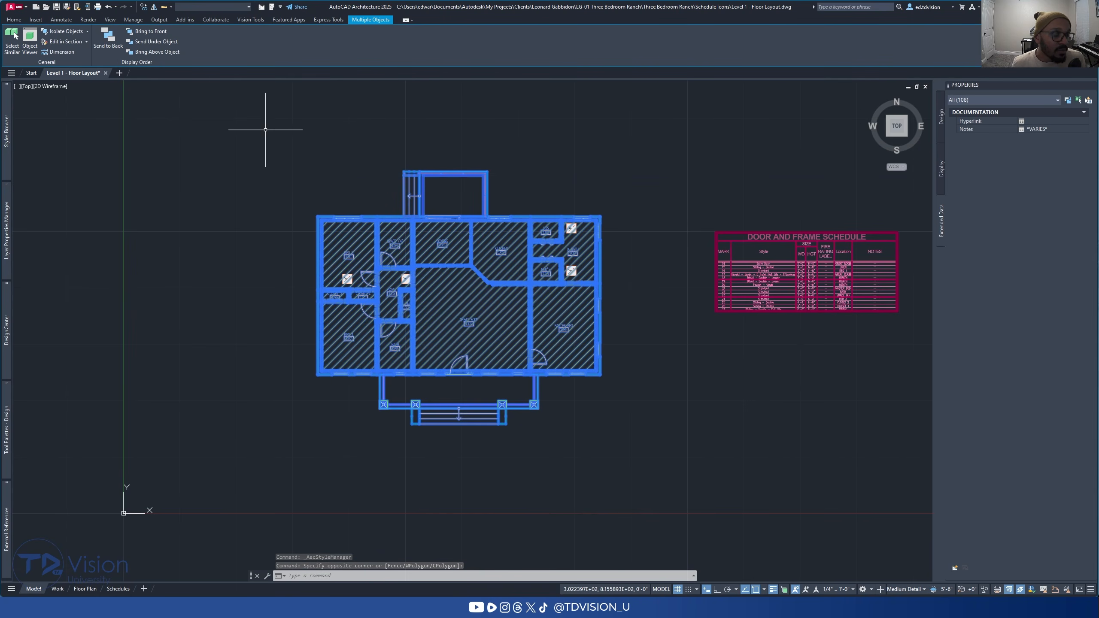
pyautogui.press('Escape')
pyautogui.press('Escape')
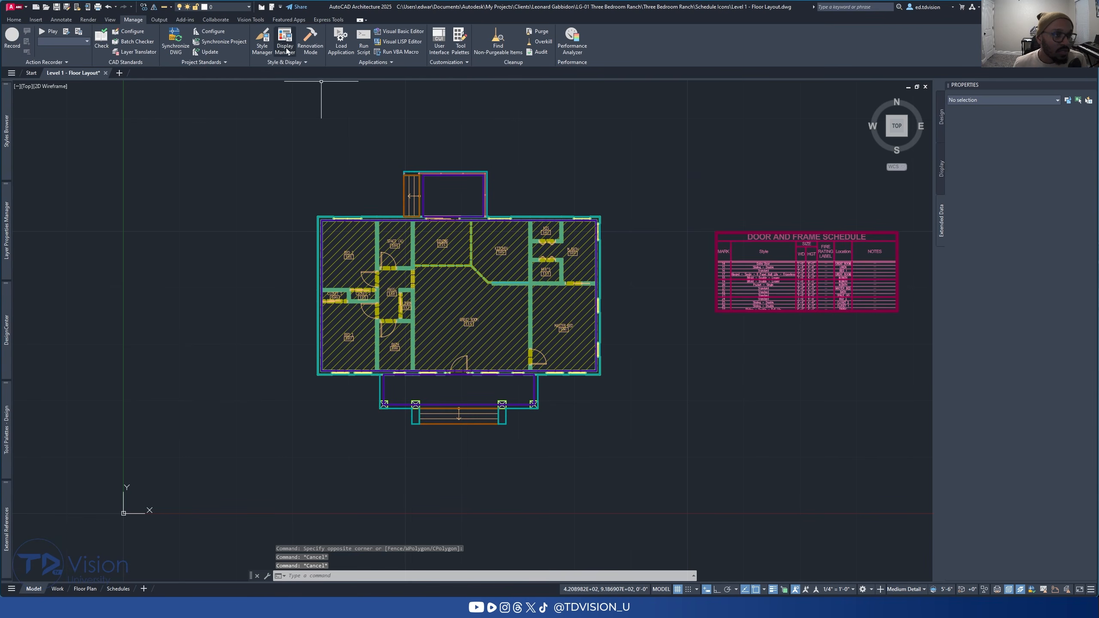
# Step: Review the door styles under Architectural Objects in the Style Manager and close it
pyautogui.click(262, 43)
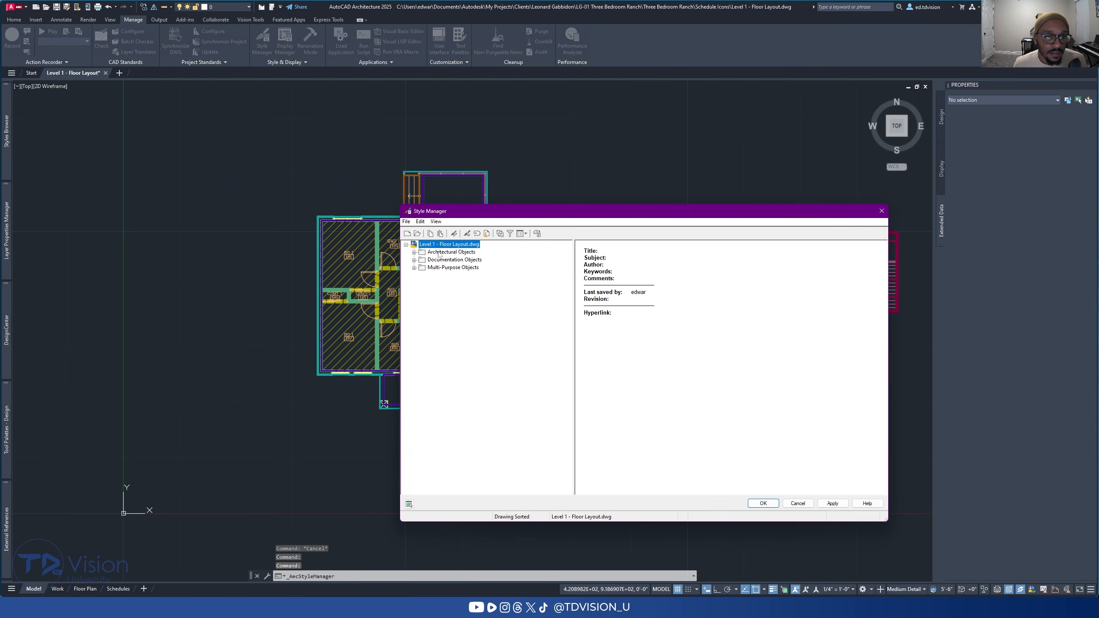
pyautogui.click(414, 260)
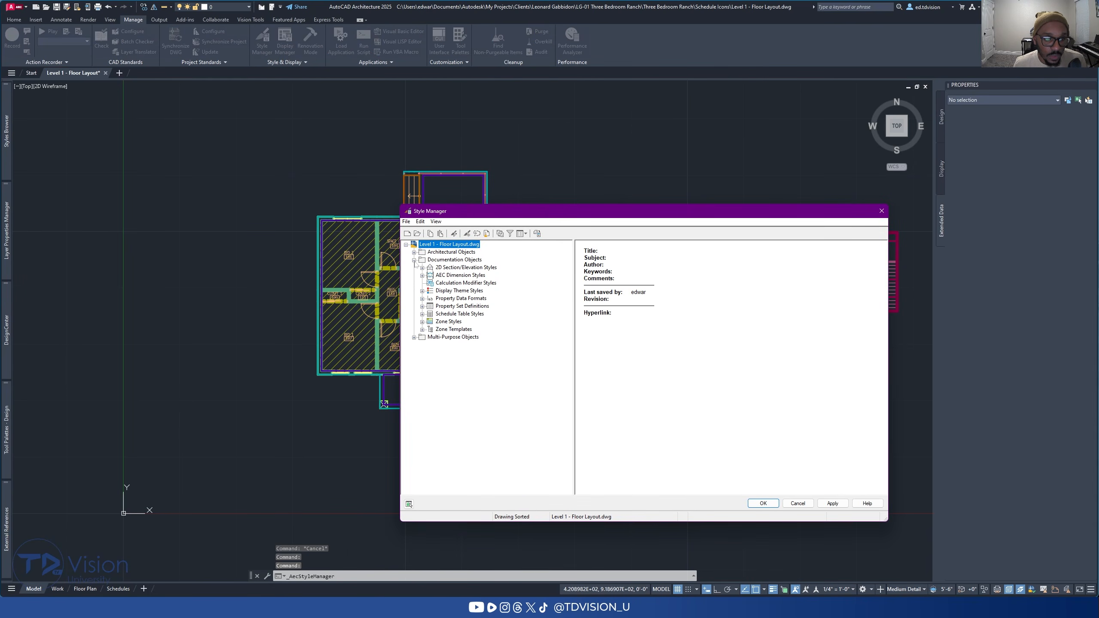
pyautogui.click(413, 260)
pyautogui.click(413, 252)
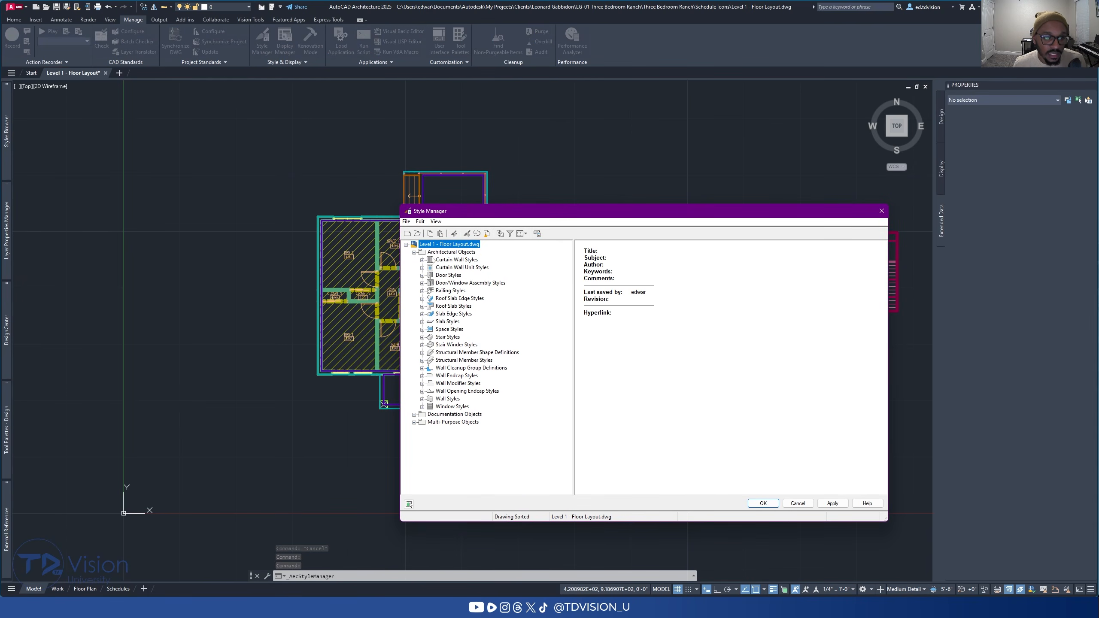
pyautogui.click(448, 276)
pyautogui.click(422, 276)
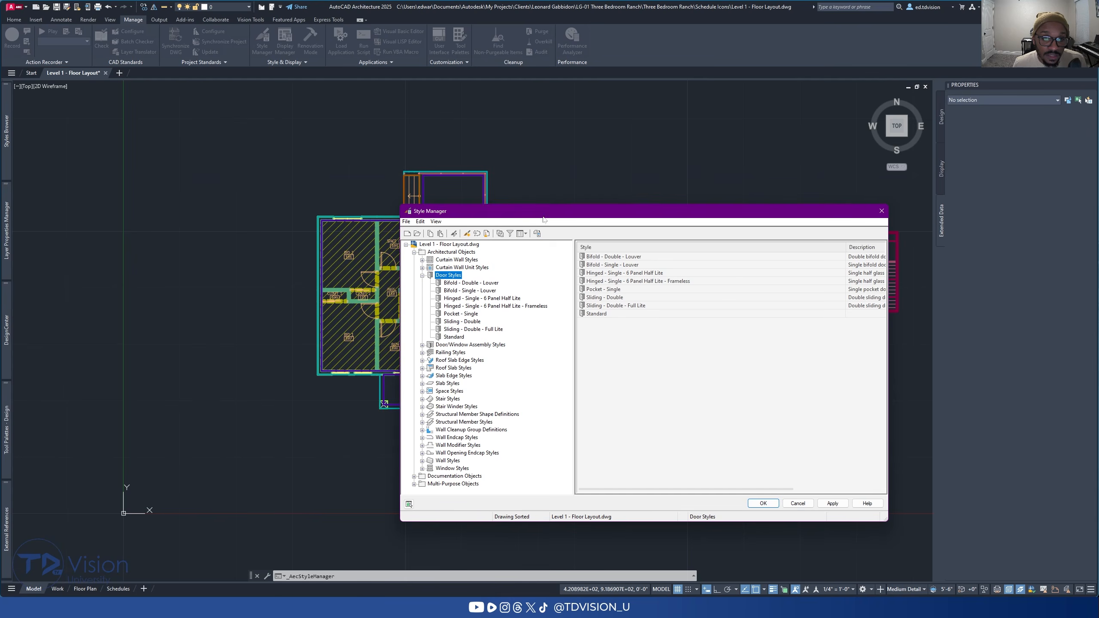
pyautogui.moveTo(543, 218); pyautogui.dragTo(467, 215)
pyautogui.click(806, 208)
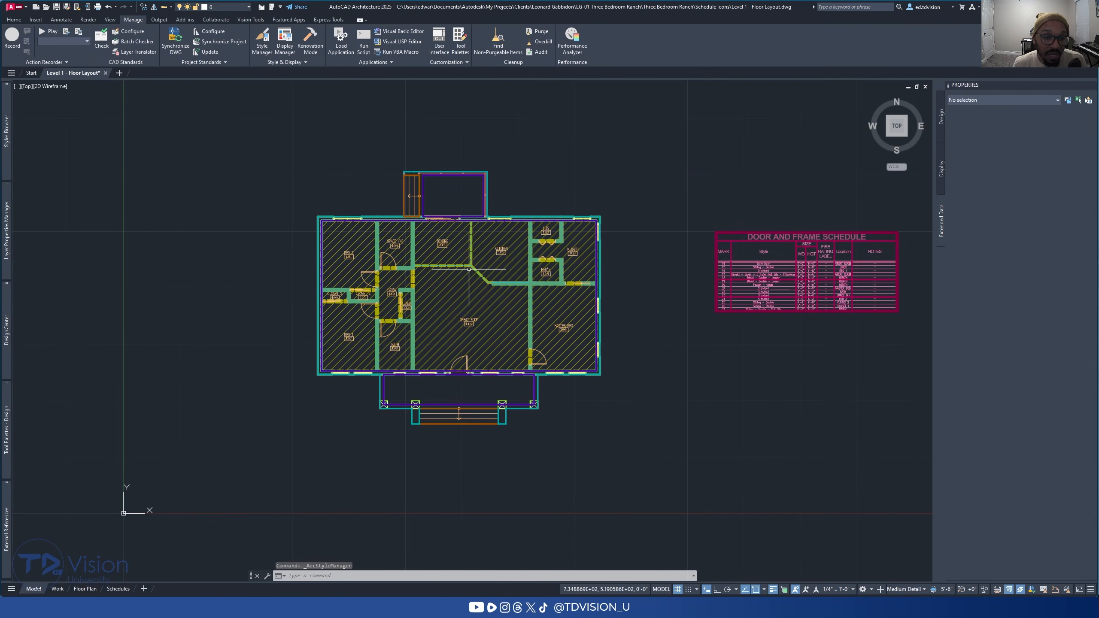
# Step: Inspect the property set data of the pocket door between M.BATH and MASTER BED, then clear the selection
pyautogui.scroll(2, 559, 281)
pyautogui.scroll(2, 560, 282)
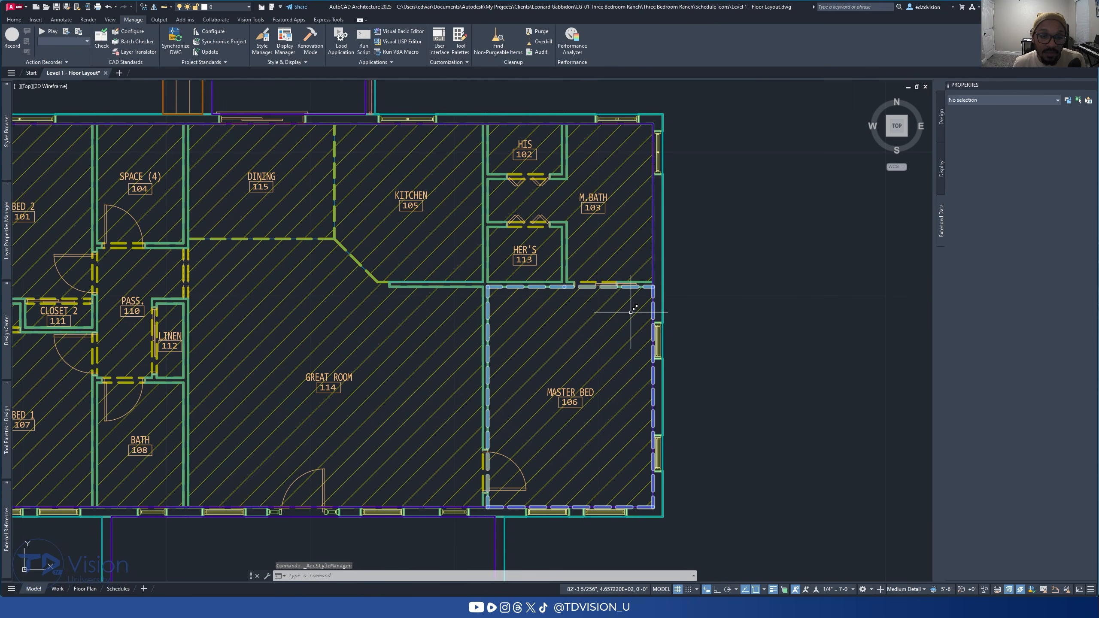
pyautogui.click(605, 285)
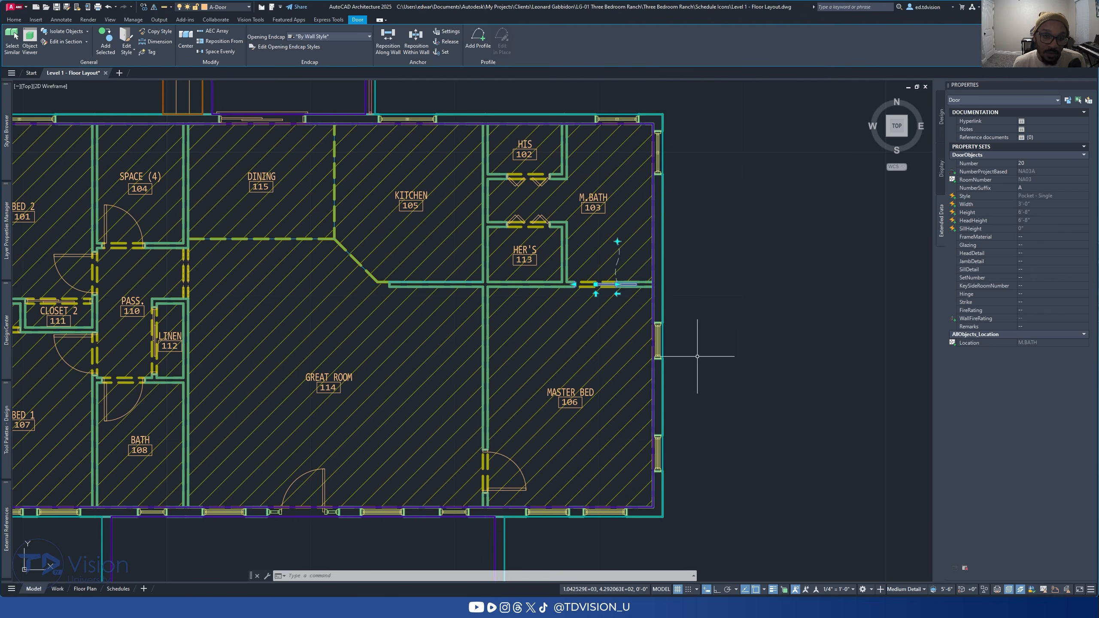
pyautogui.press('Escape')
pyautogui.press('Escape')
pyautogui.scroll(5, 589, 275)
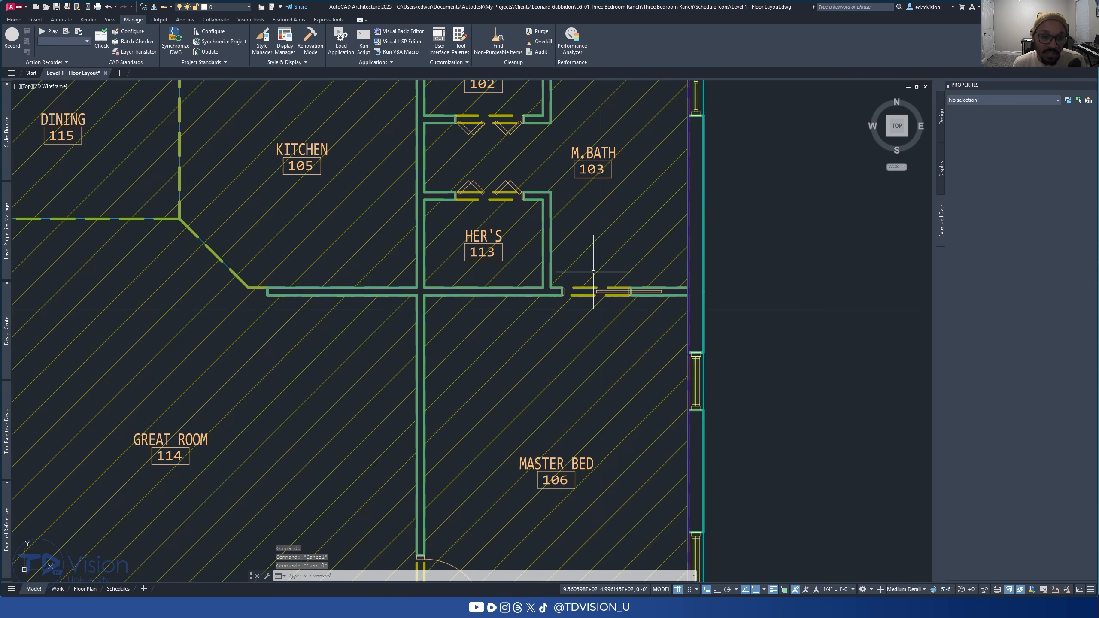
pyautogui.click(607, 300)
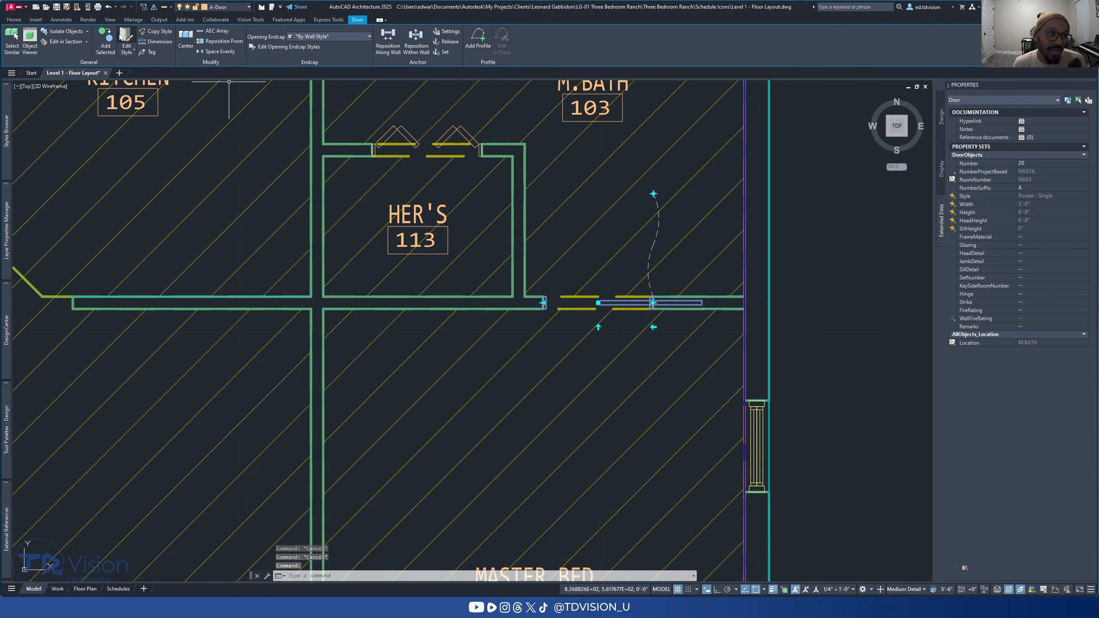
pyautogui.click(121, 37)
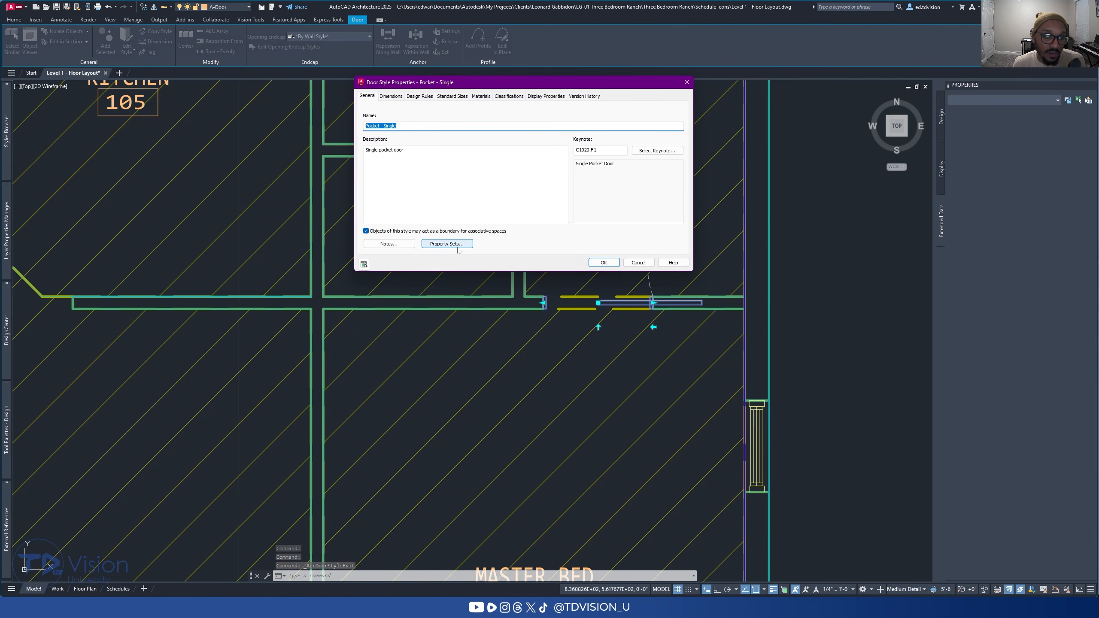
pyautogui.click(457, 246)
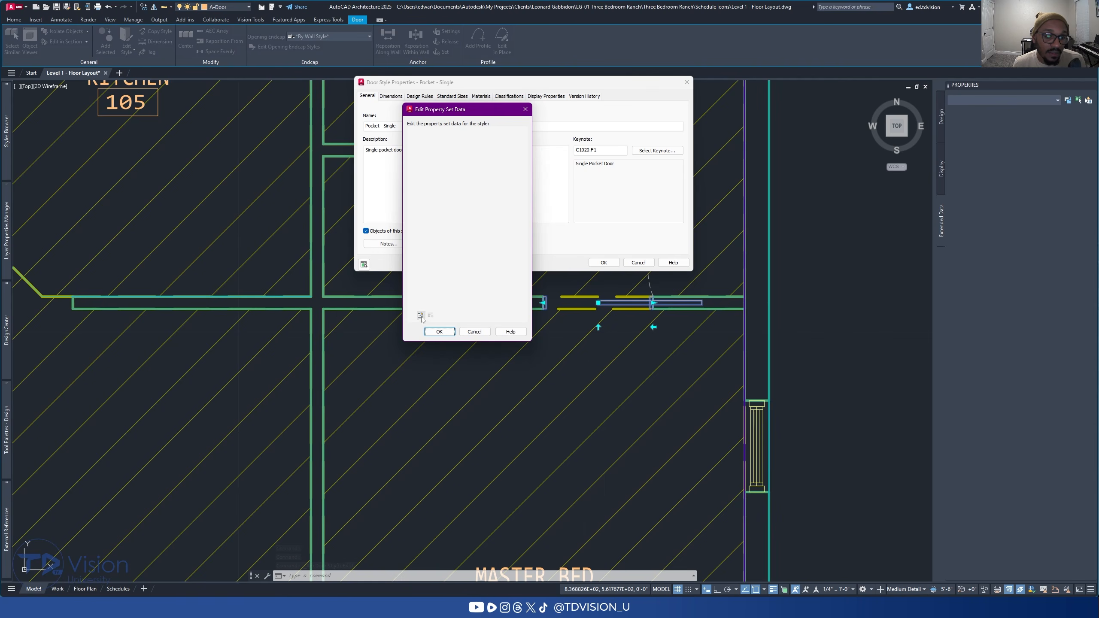
pyautogui.click(422, 317)
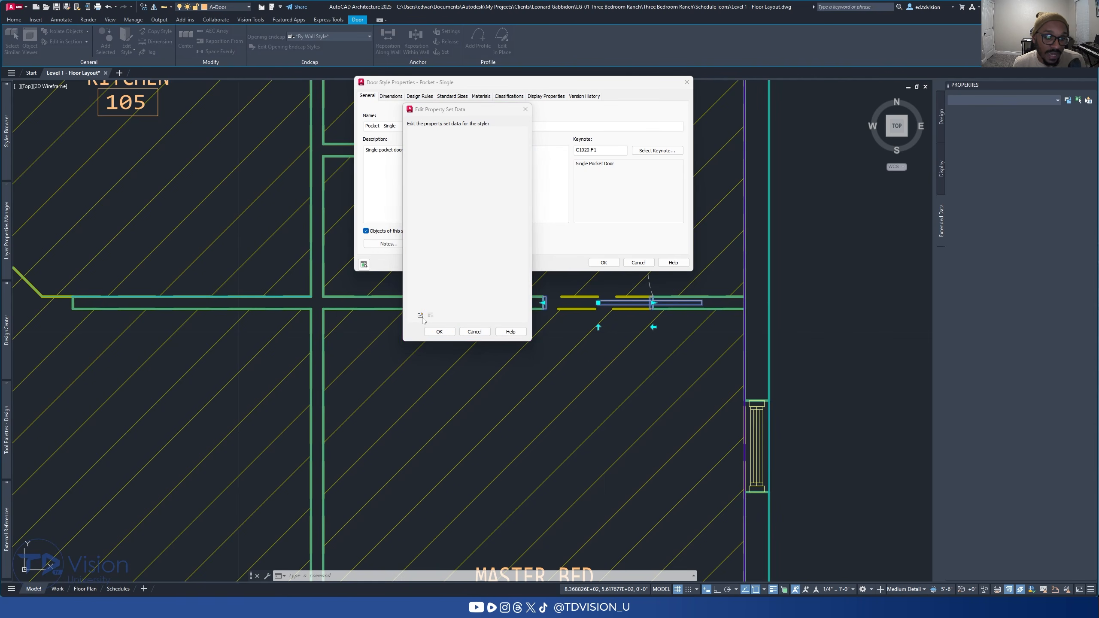
pyautogui.click(372, 255)
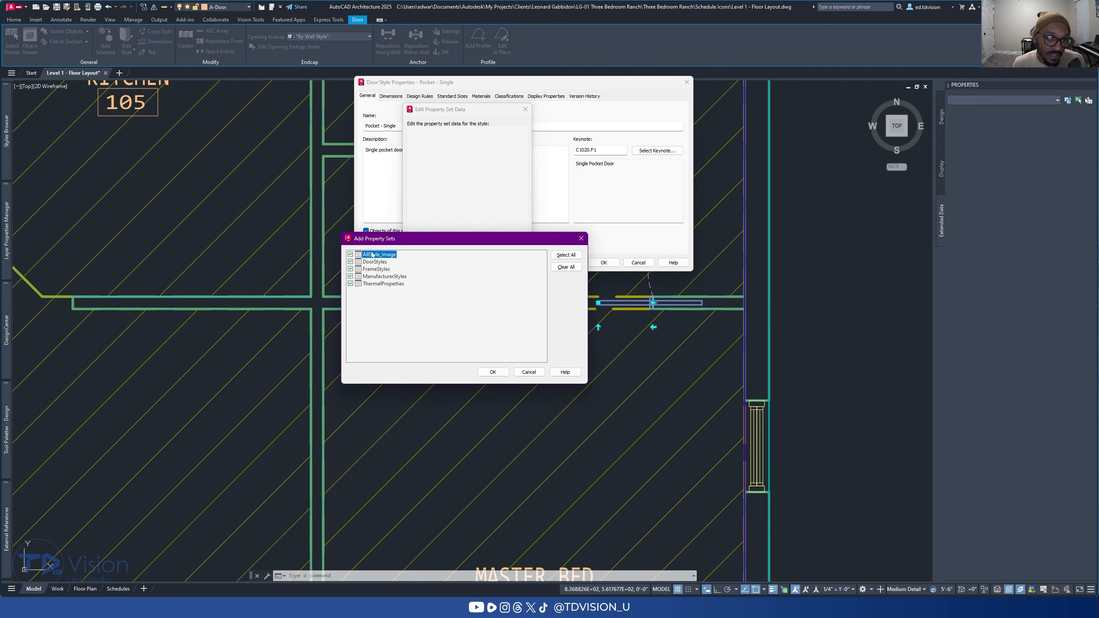
pyautogui.click(382, 262)
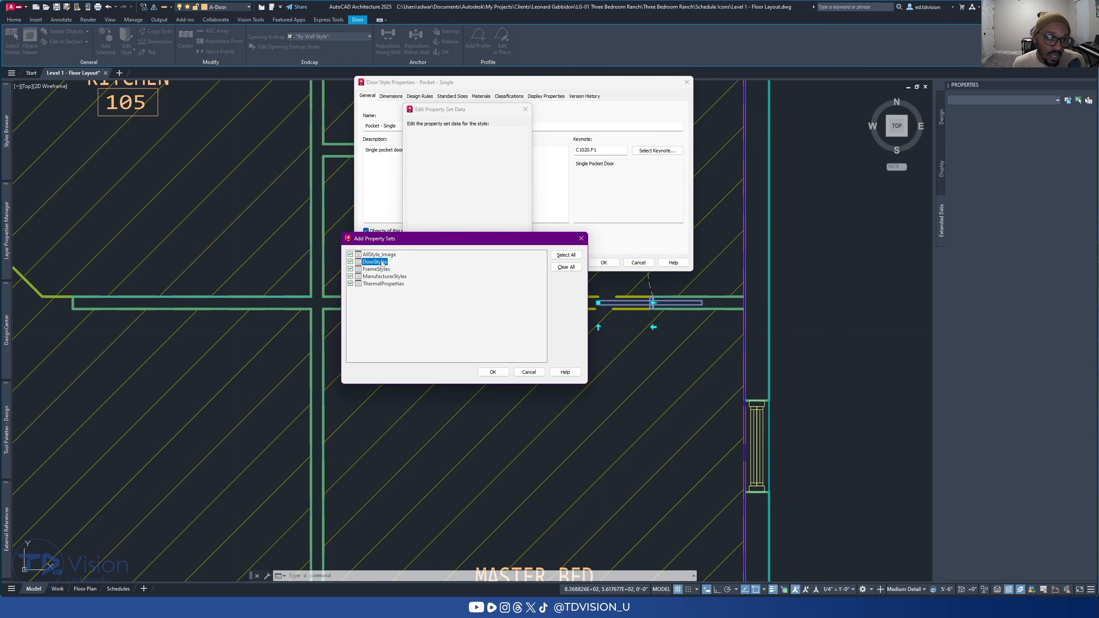
pyautogui.keyDown('shift'); pyautogui.click(377, 282); pyautogui.keyUp('shift')
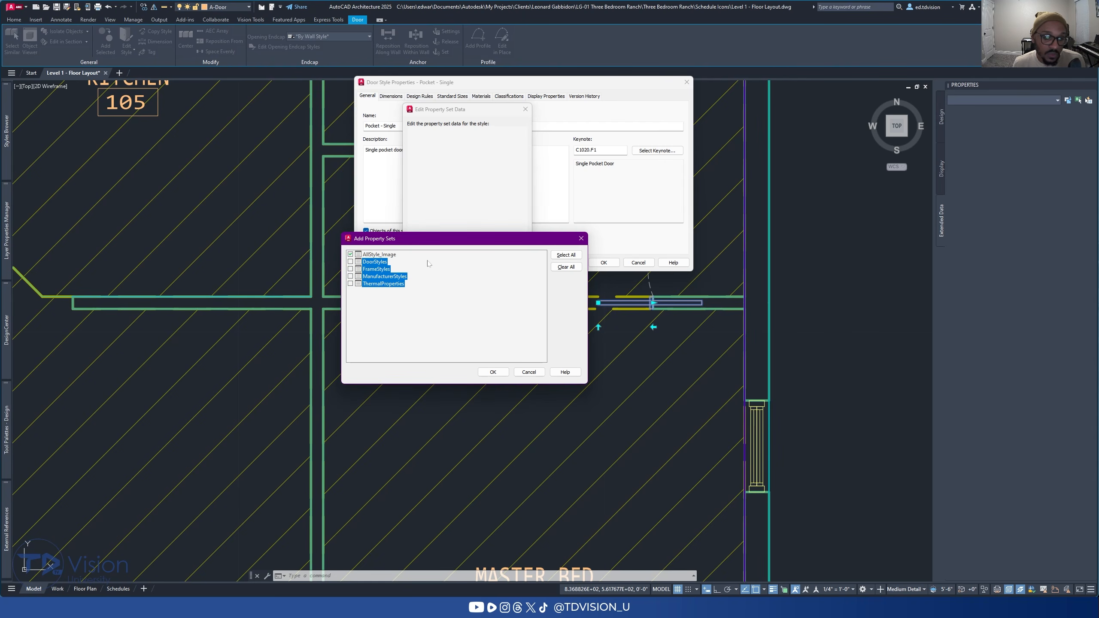
pyautogui.click(375, 257)
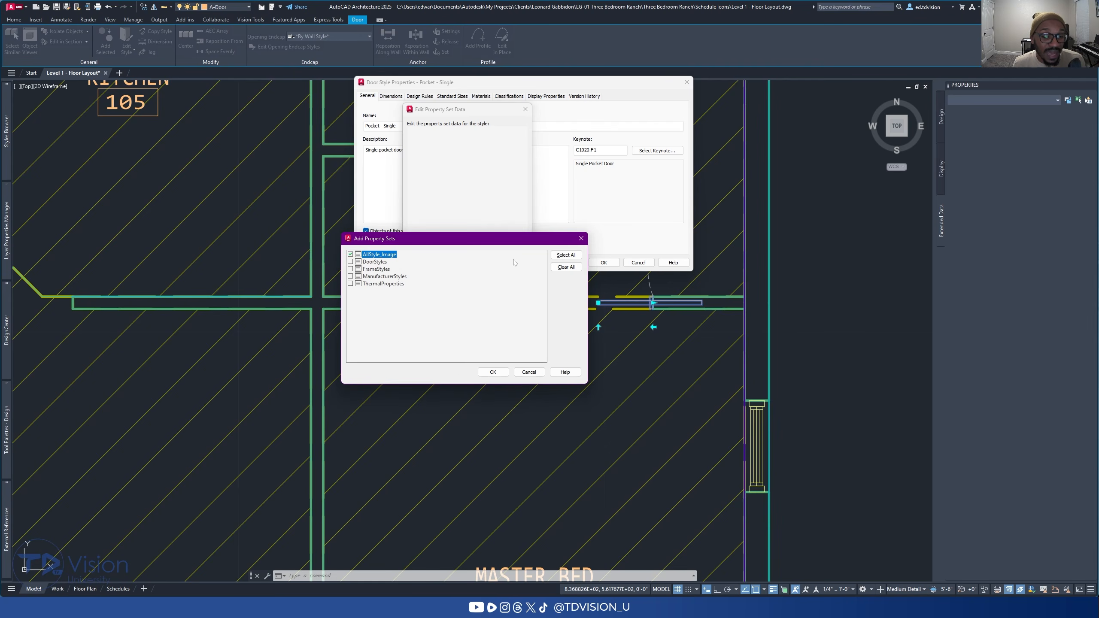
pyautogui.press('Return')
pyautogui.press('Escape')
pyautogui.press('Escape')
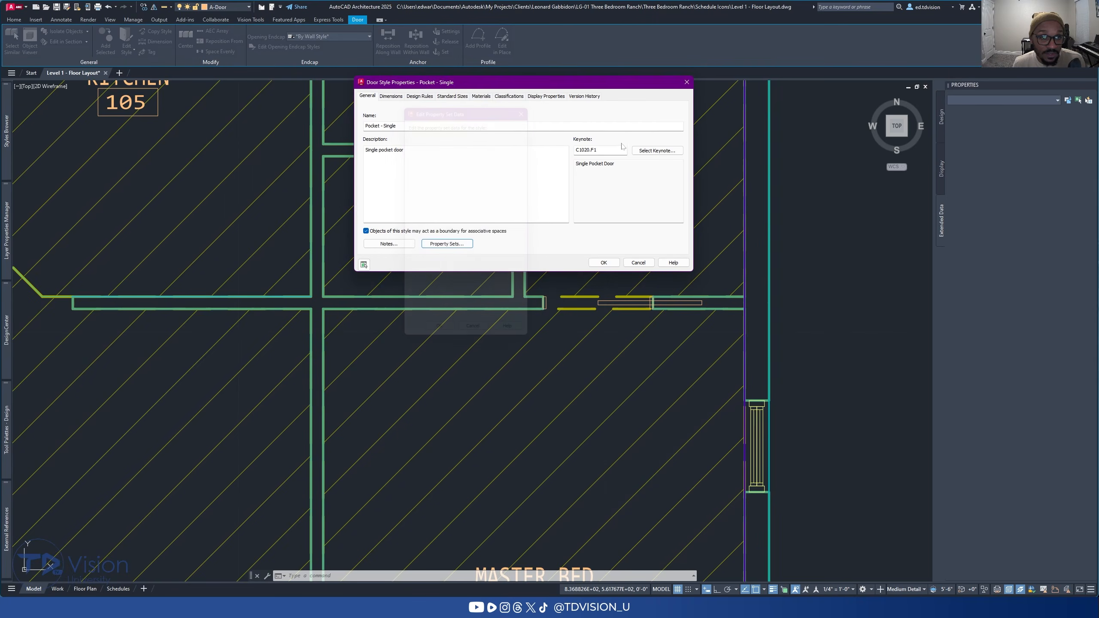
pyautogui.scroll(-6, 638, 310)
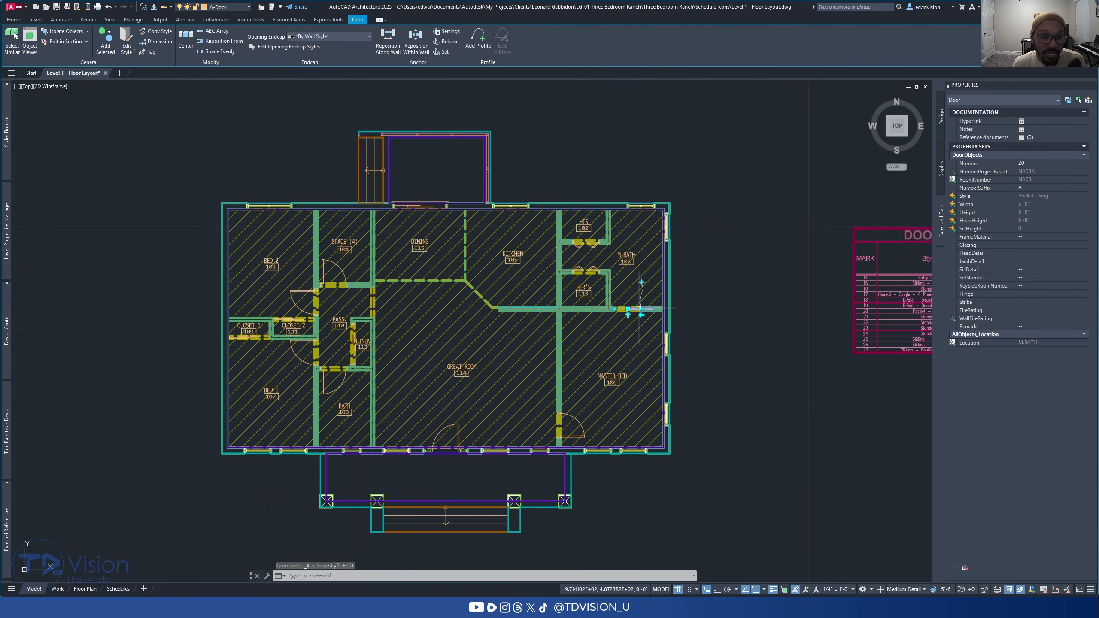
pyautogui.press('Escape')
# Step: In the Style Manager, add only the AllStyle_Image property set to the Bifold - Double - Louver door style
pyautogui.click(270, 40)
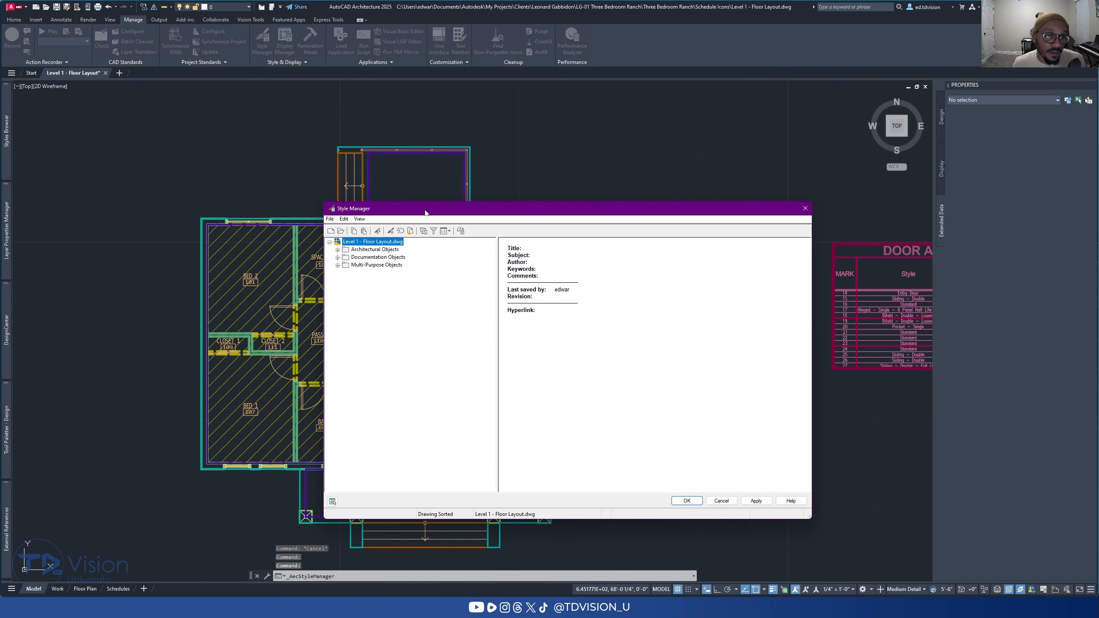
pyautogui.moveTo(424, 212); pyautogui.dragTo(462, 136)
pyautogui.click(375, 173)
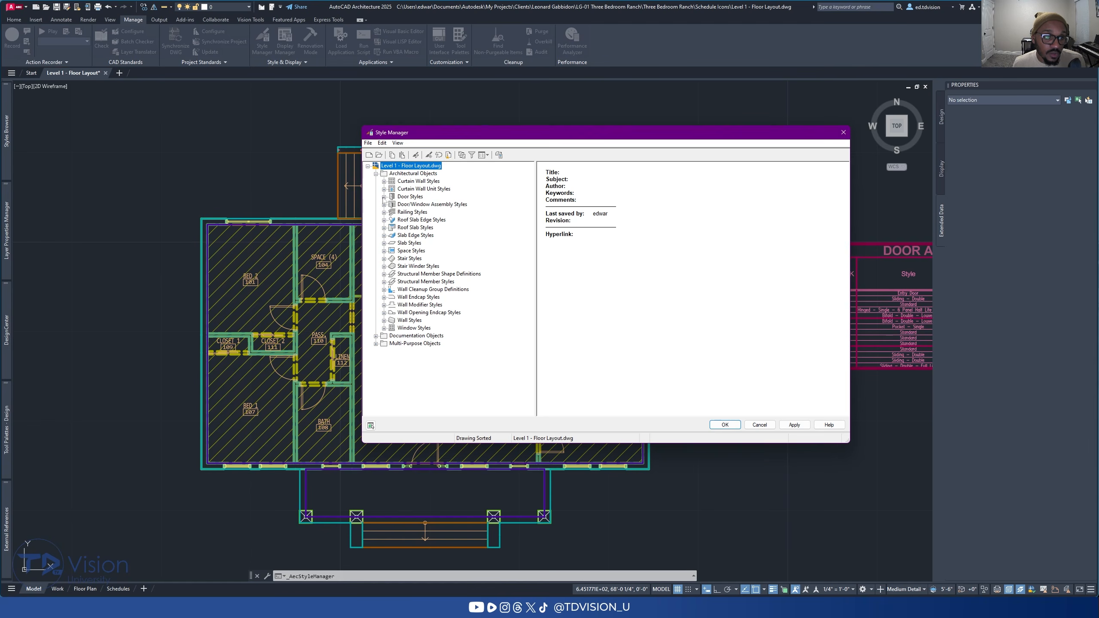
pyautogui.click(384, 197)
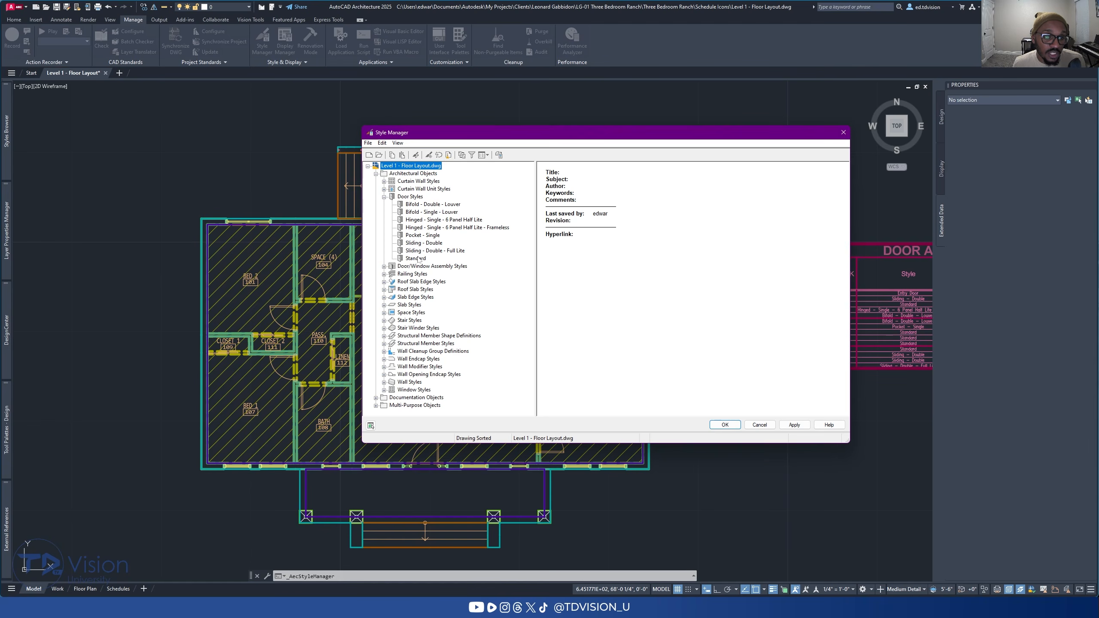
pyautogui.click(430, 205)
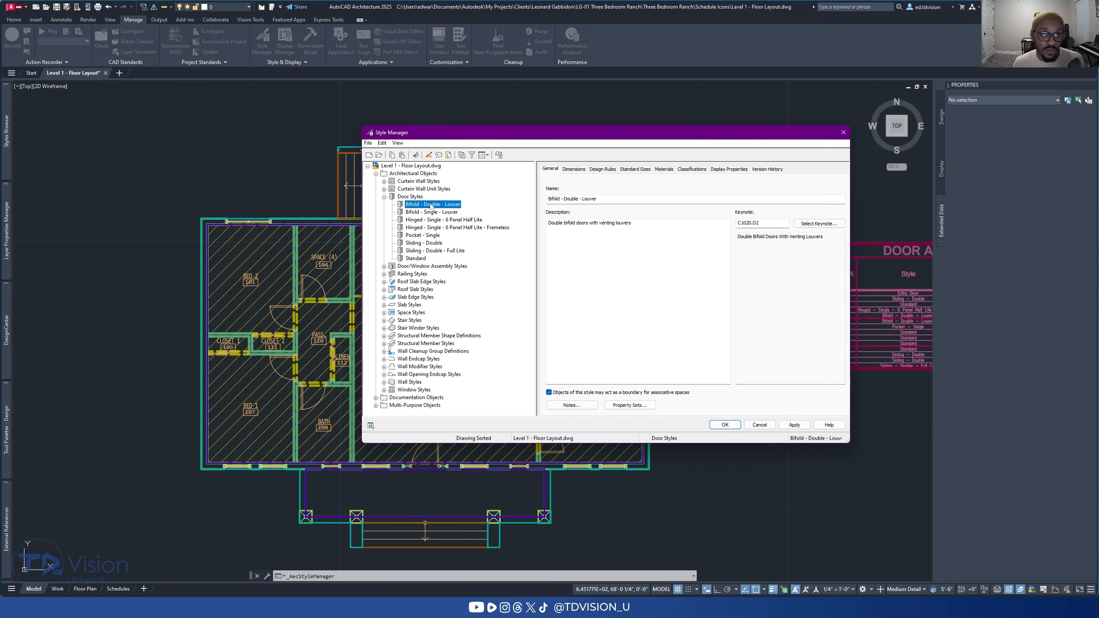
pyautogui.click(628, 405)
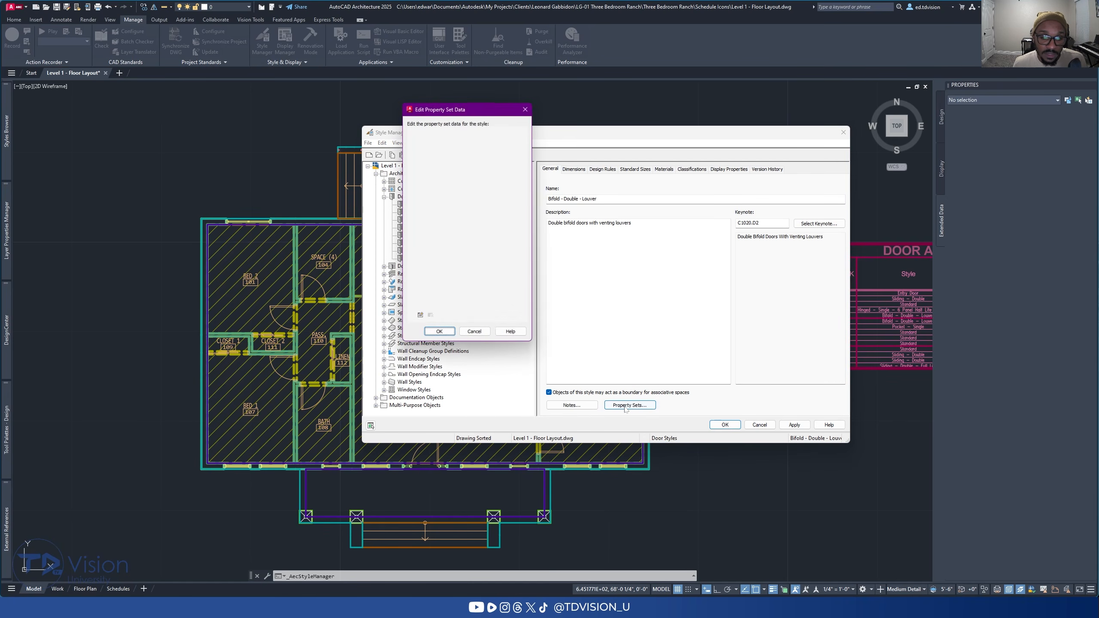
pyautogui.click(421, 316)
pyautogui.click(567, 267)
pyautogui.click(351, 255)
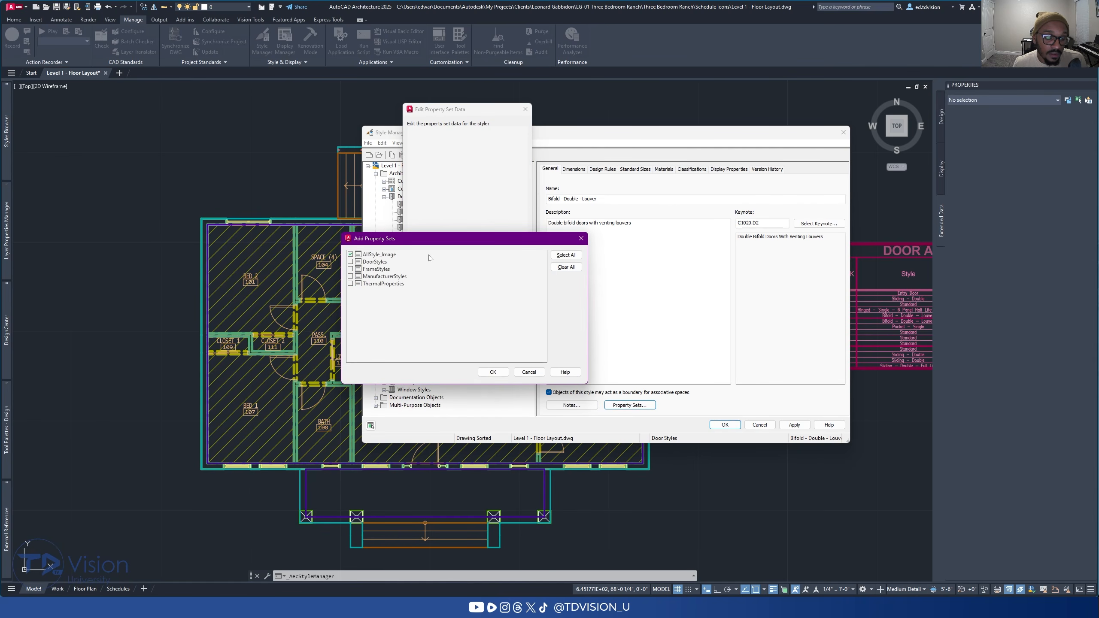
pyautogui.click(495, 373)
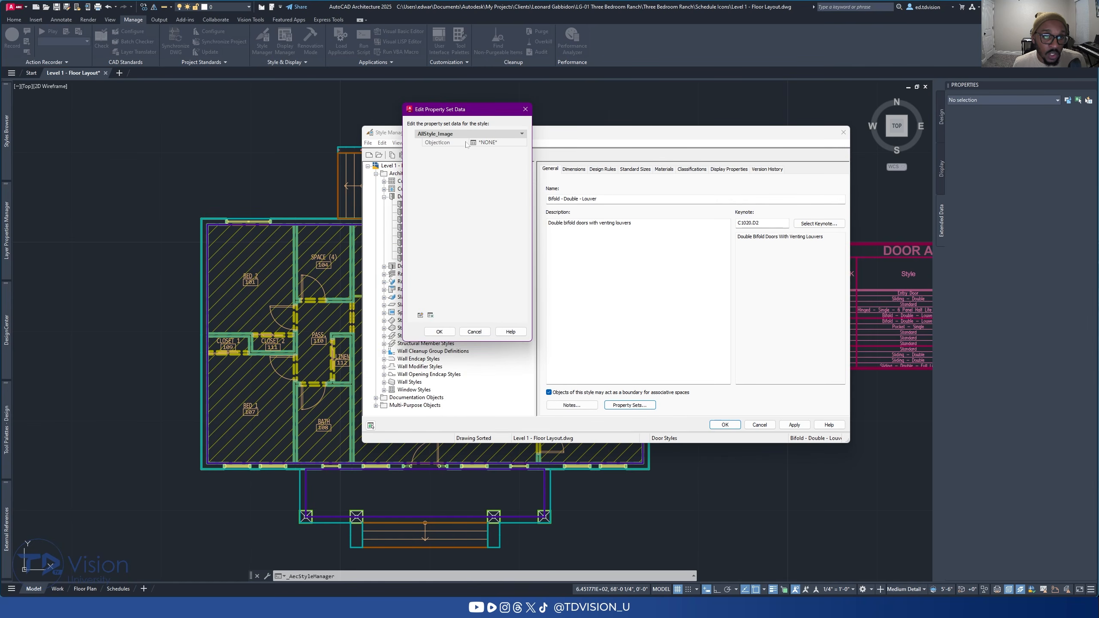
# Step: Assign Bifold - Double - Louver.png as the style's ObjectIcon image and accept the property set data
pyautogui.moveTo(452, 112); pyautogui.dragTo(528, 153)
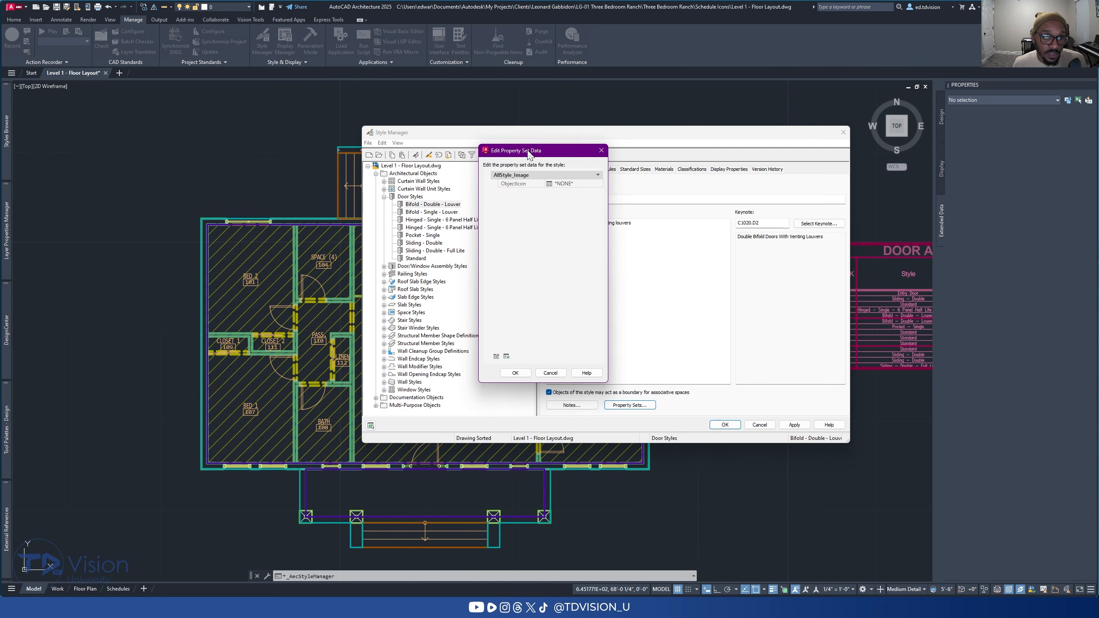
pyautogui.click(562, 183)
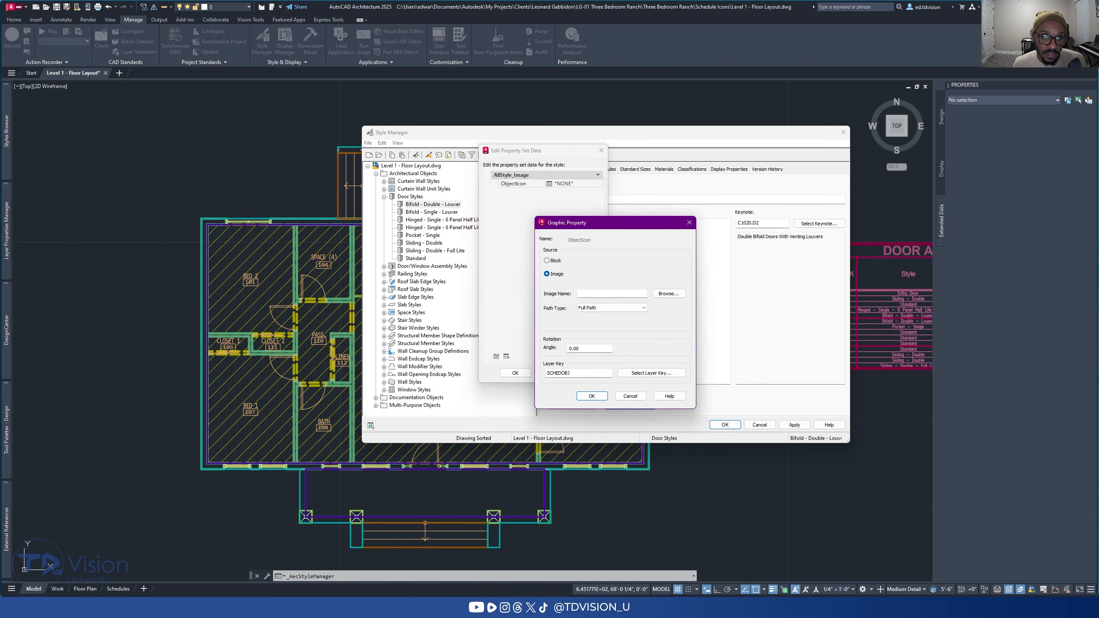
pyautogui.click(668, 293)
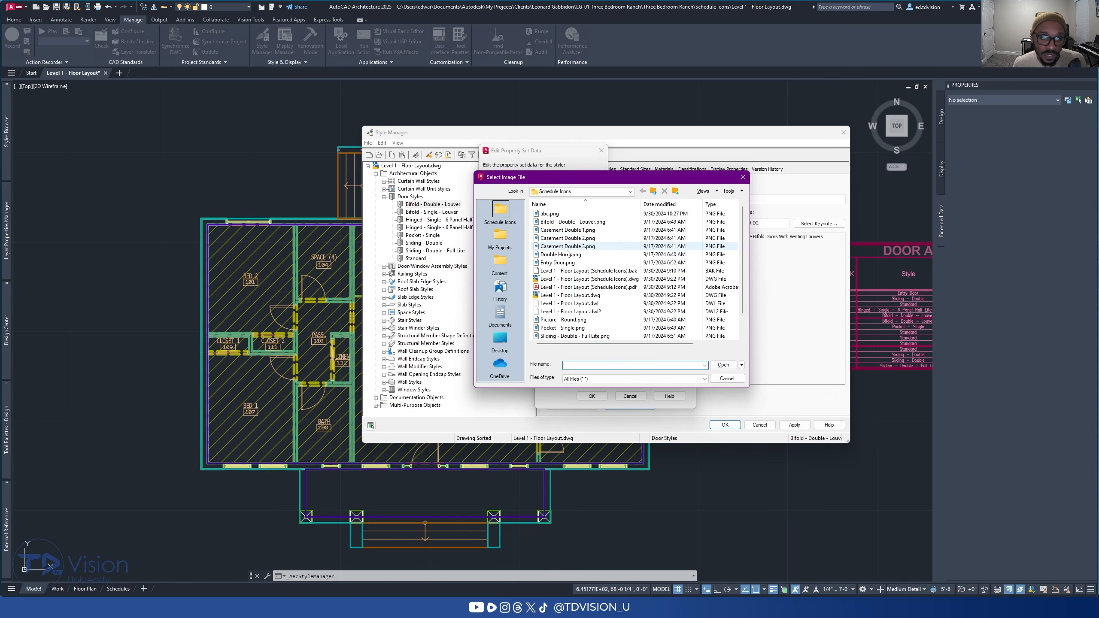
pyautogui.click(570, 223)
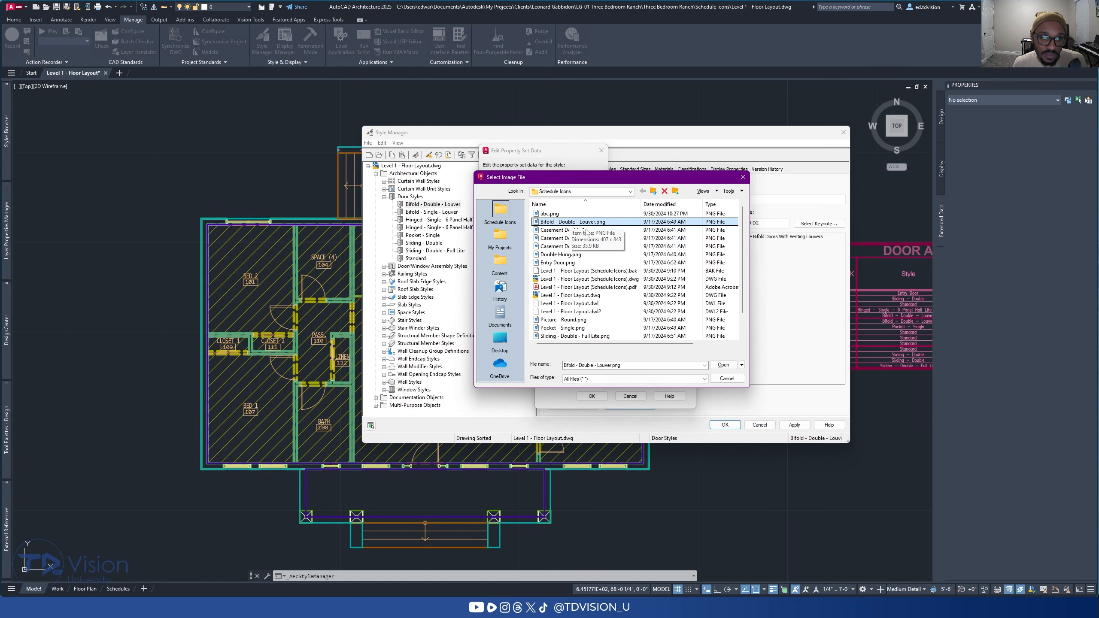
pyautogui.click(724, 366)
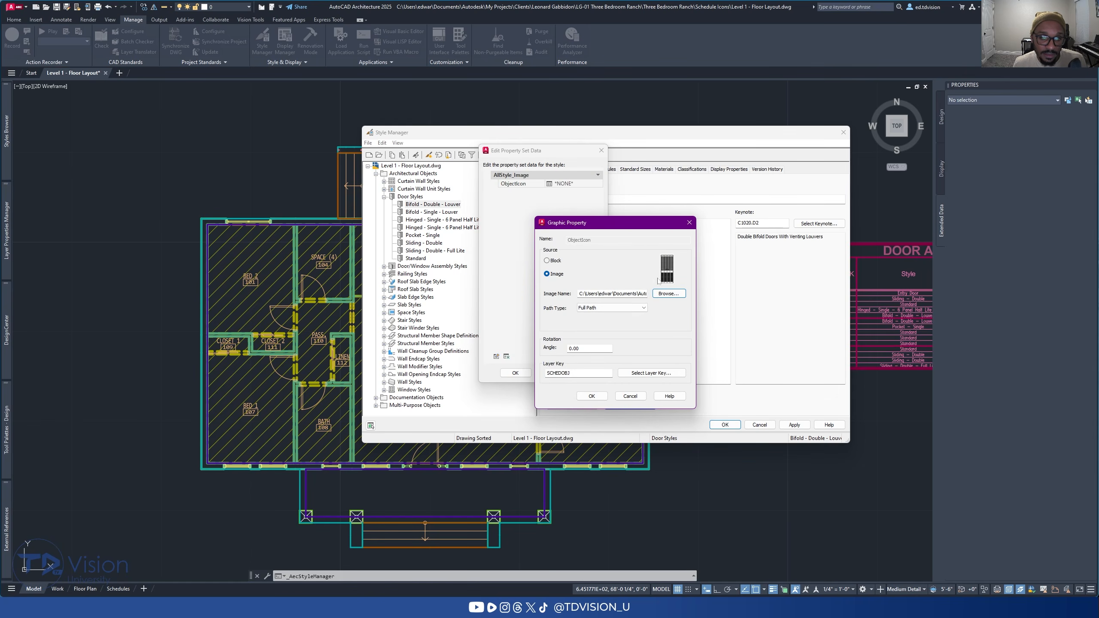
pyautogui.click(591, 396)
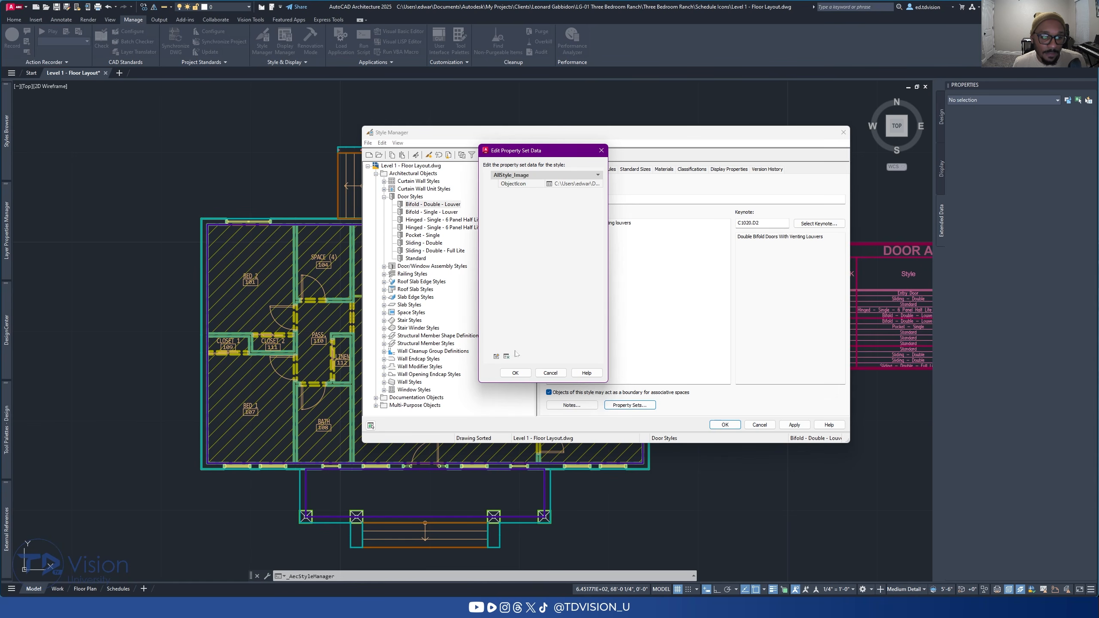
pyautogui.click(519, 373)
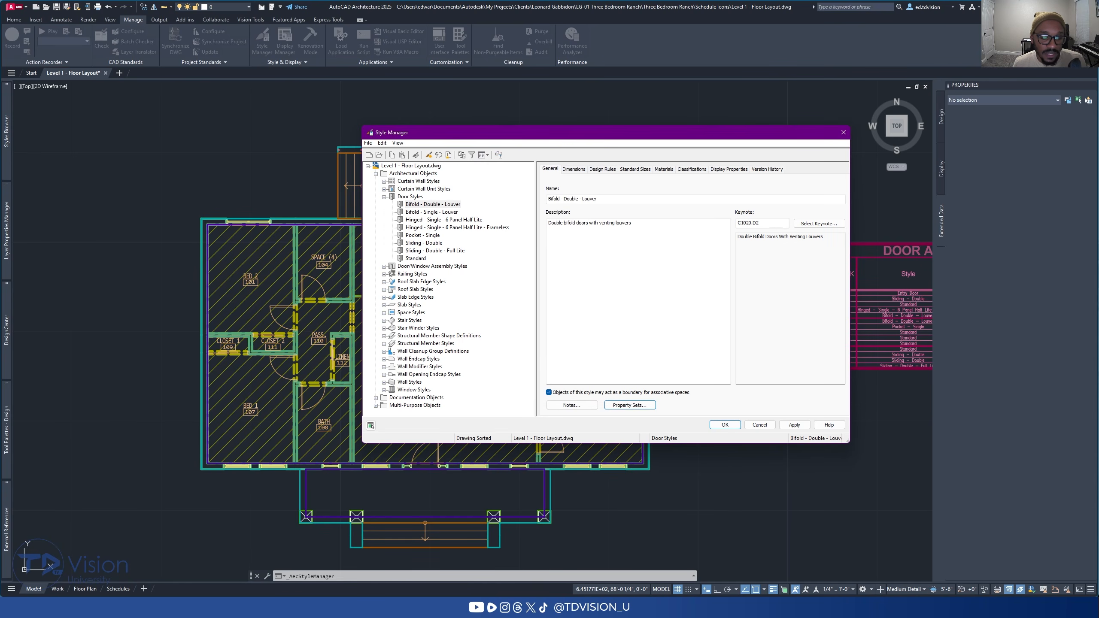
# Step: Add only the AllStyle_Image property set to the Bifold - Single - Louver door style
pyautogui.click(430, 212)
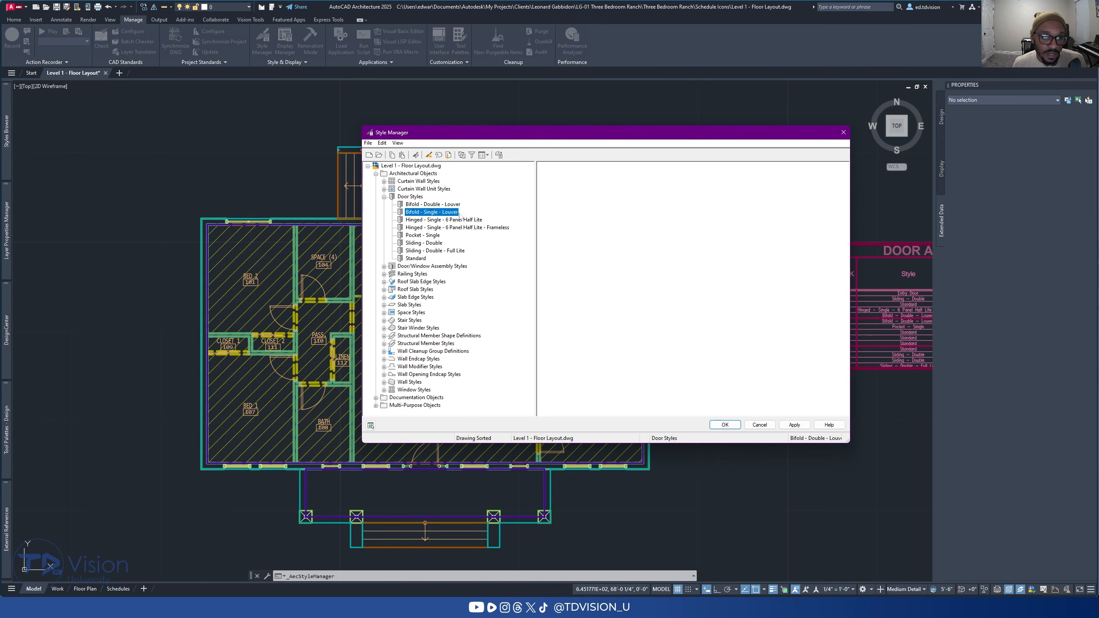
pyautogui.click(629, 405)
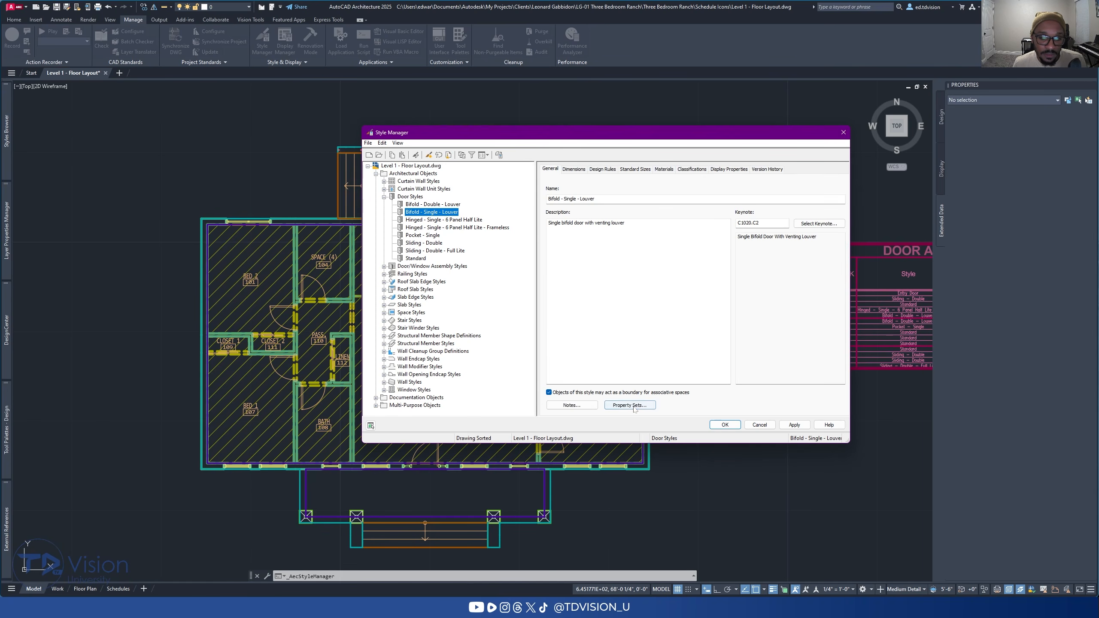
pyautogui.click(496, 357)
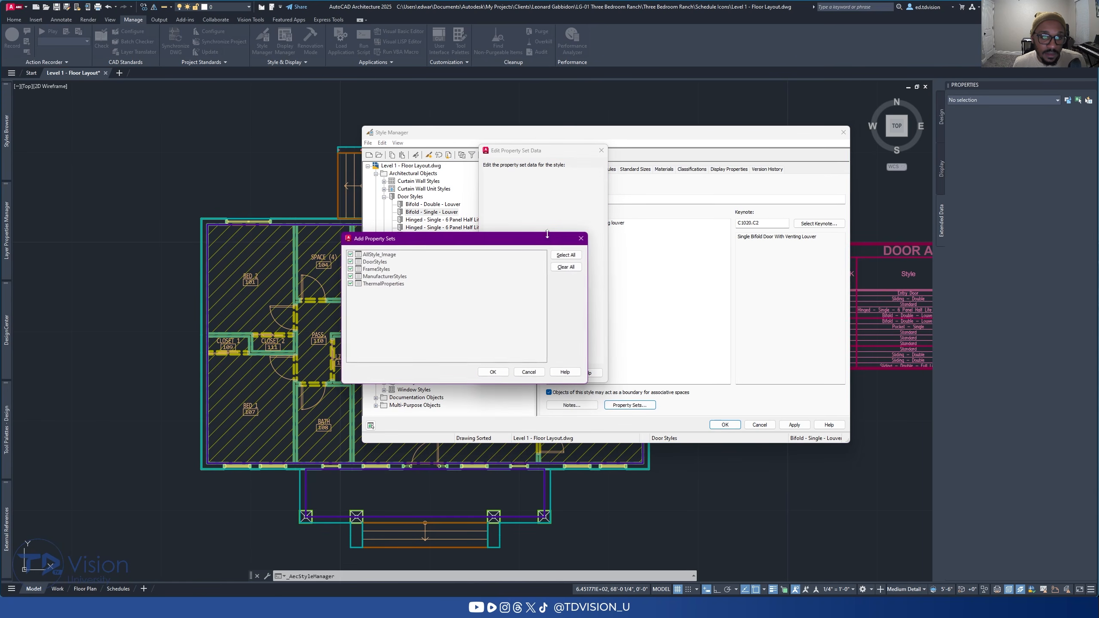
pyautogui.click(566, 267)
pyautogui.click(350, 255)
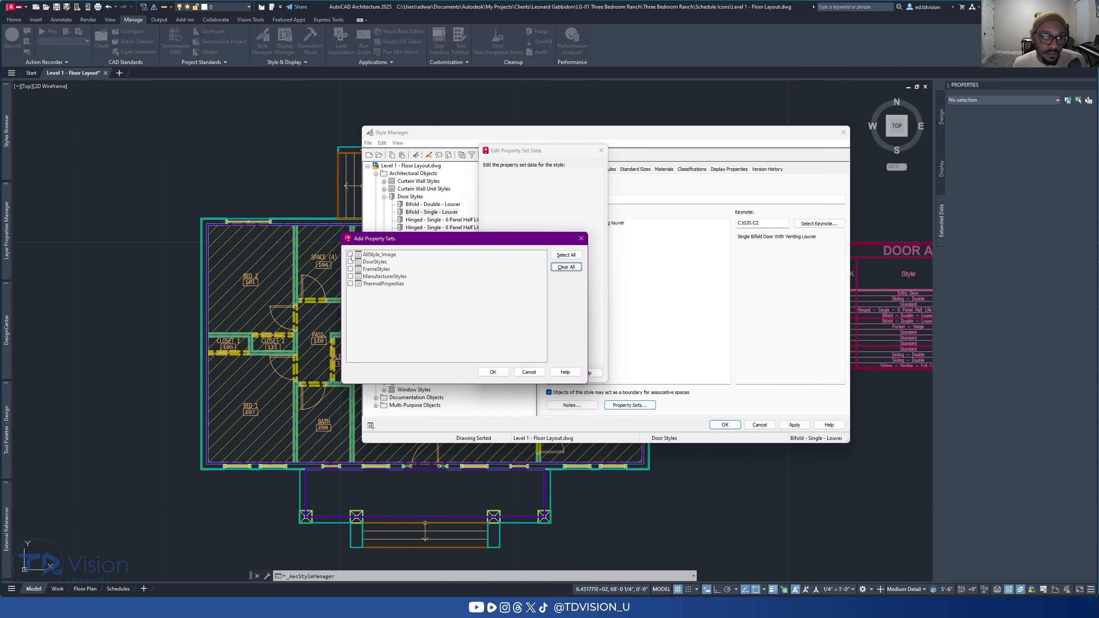
pyautogui.click(493, 372)
pyautogui.click(563, 184)
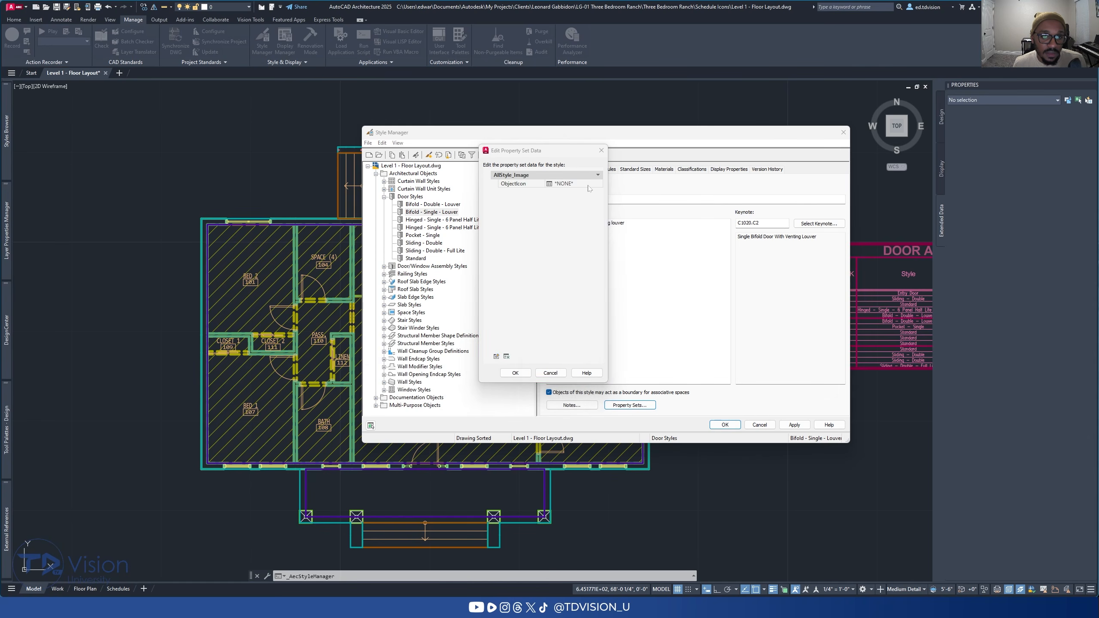
pyautogui.click(663, 295)
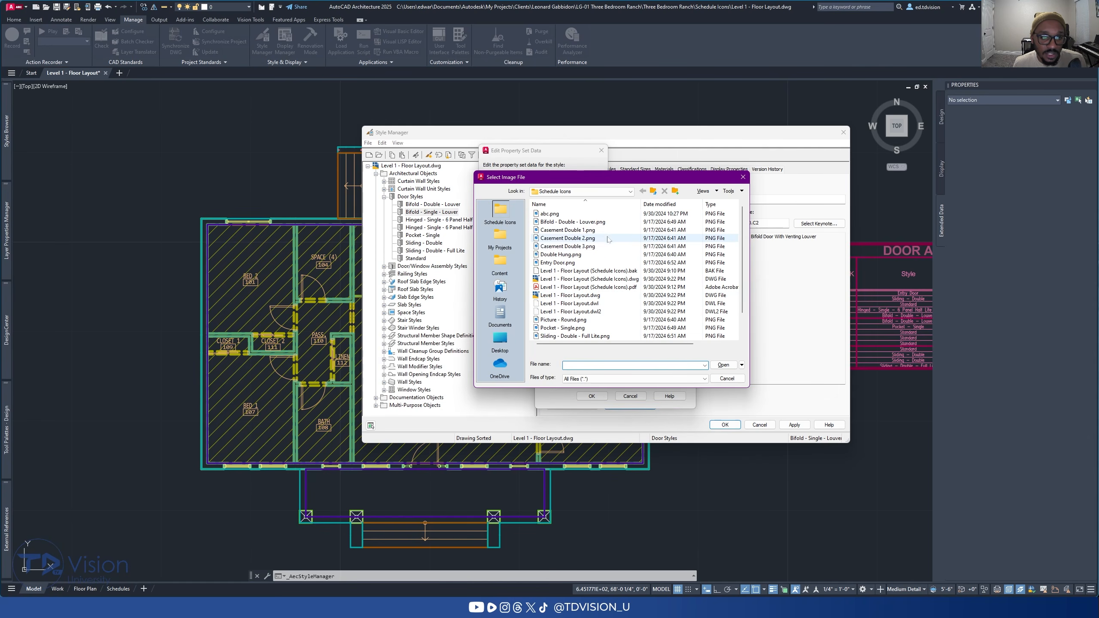
pyautogui.scroll(-1, 576, 272)
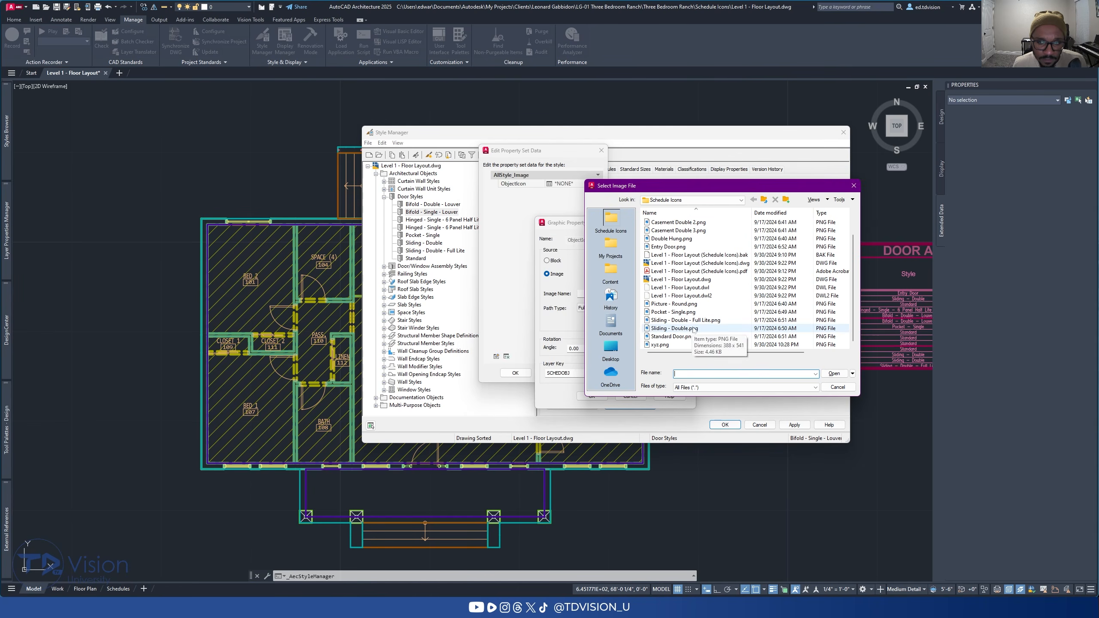
pyautogui.click(692, 303)
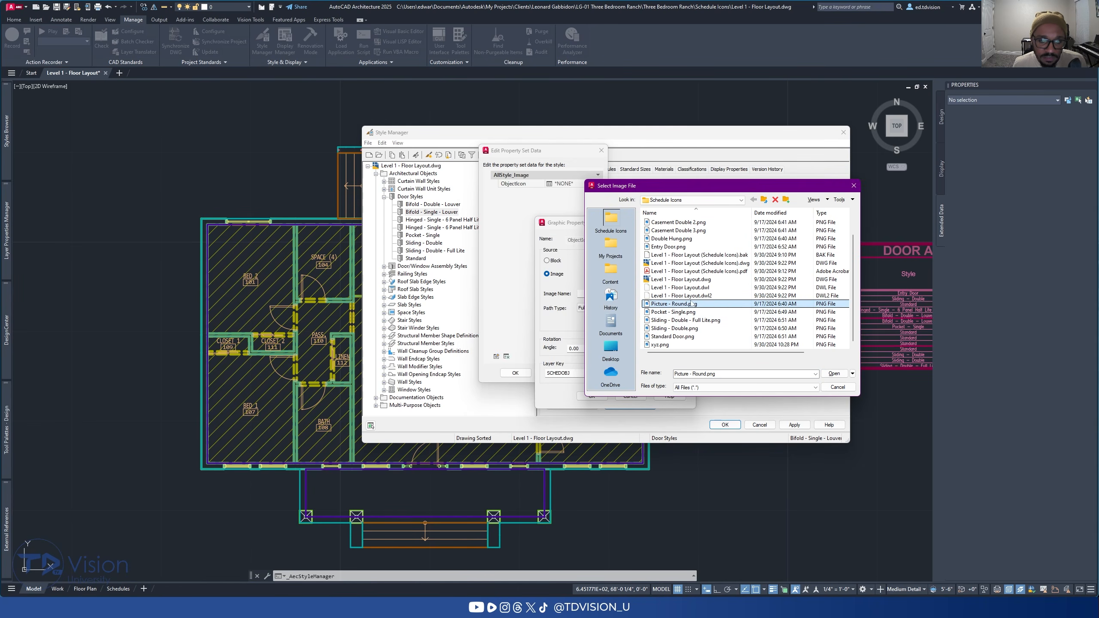
pyautogui.scroll(1, 694, 303)
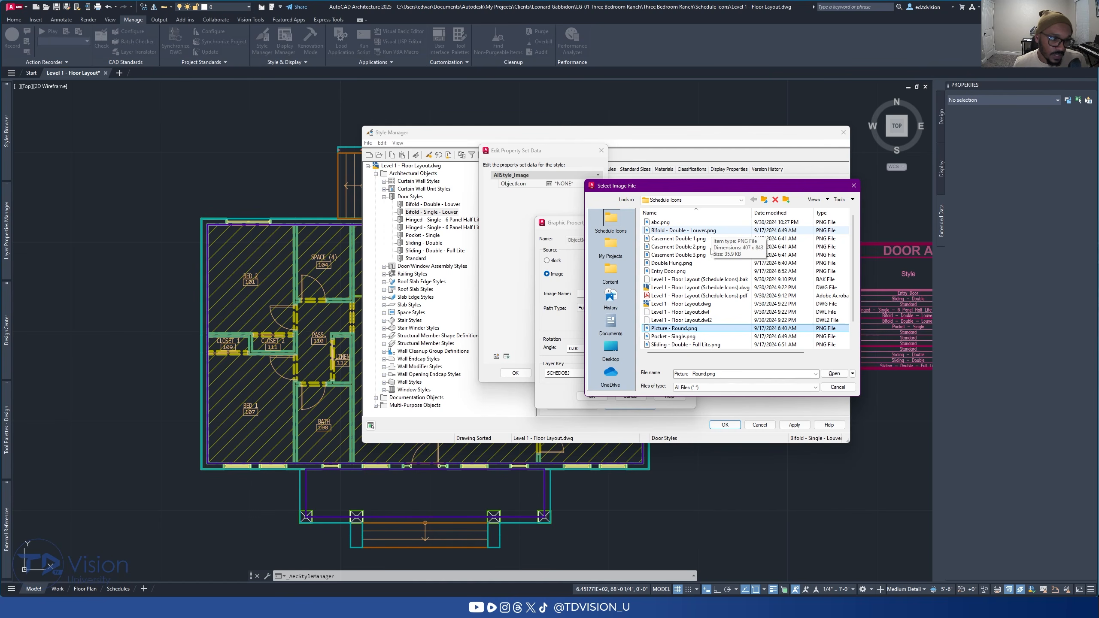
pyautogui.click(853, 186)
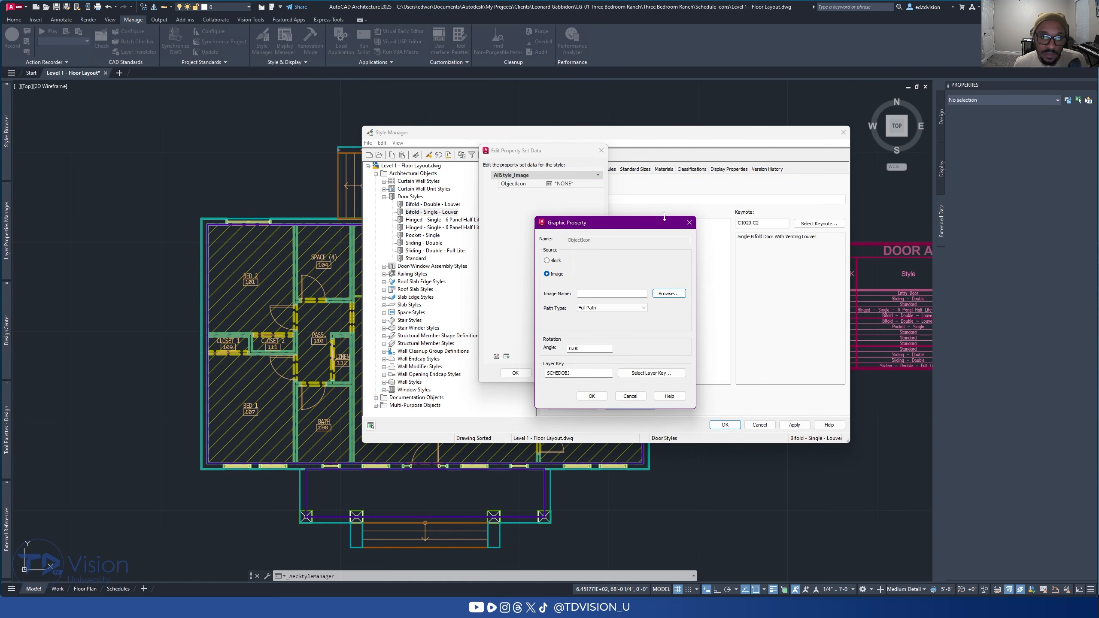
pyautogui.click(689, 222)
pyautogui.click(601, 151)
# Step: Remove the Bifold - Single - Louver door style from the drawing and dismiss the Schedule Icons folder window
pyautogui.moveTo(600, 134); pyautogui.dragTo(609, 549)
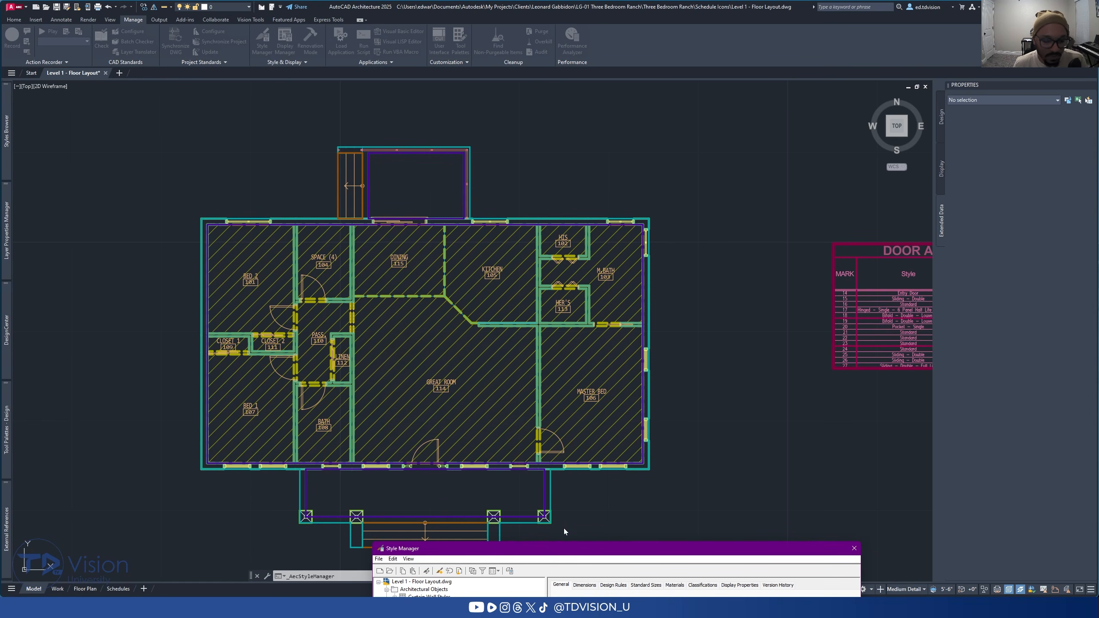
pyautogui.moveTo(567, 550); pyautogui.dragTo(509, 120)
pyautogui.click(373, 198)
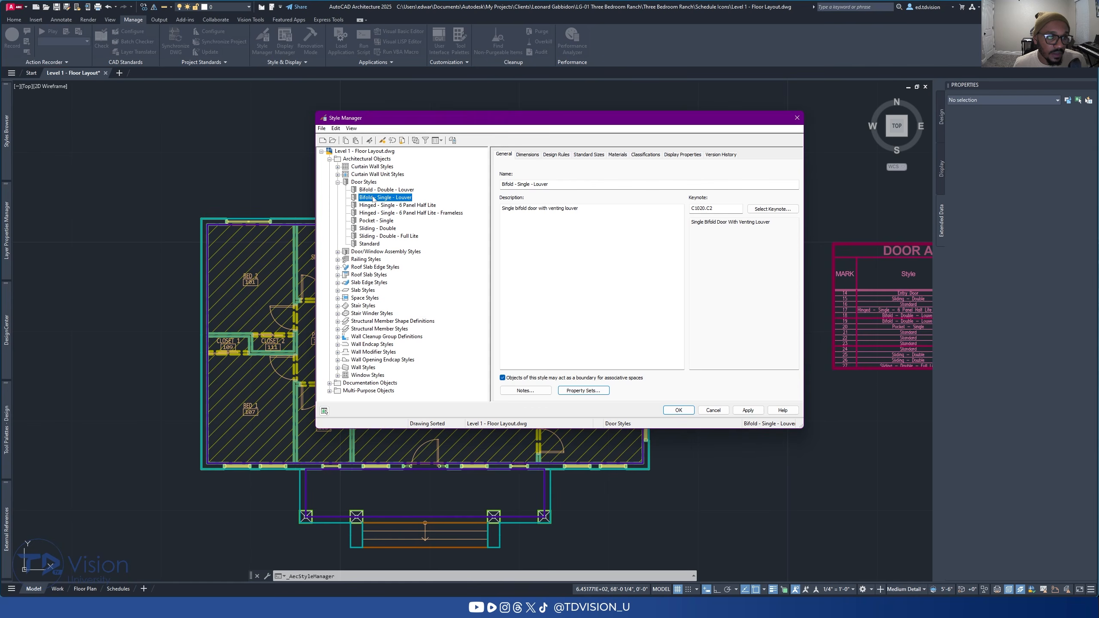
pyautogui.click(373, 198)
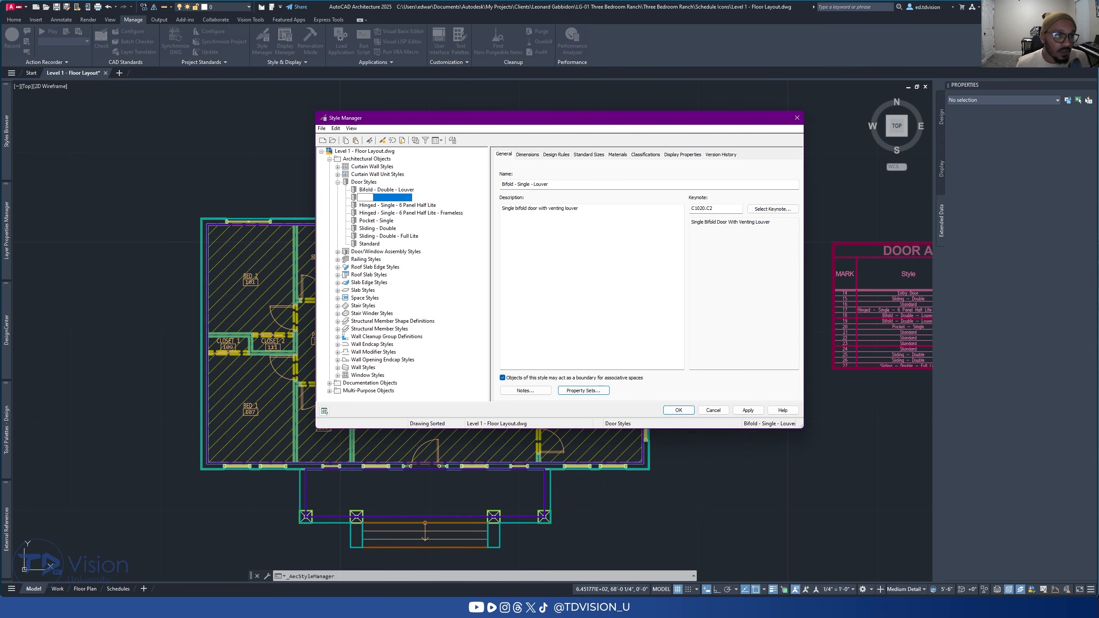
pyautogui.press('Escape')
pyautogui.press('Escape')
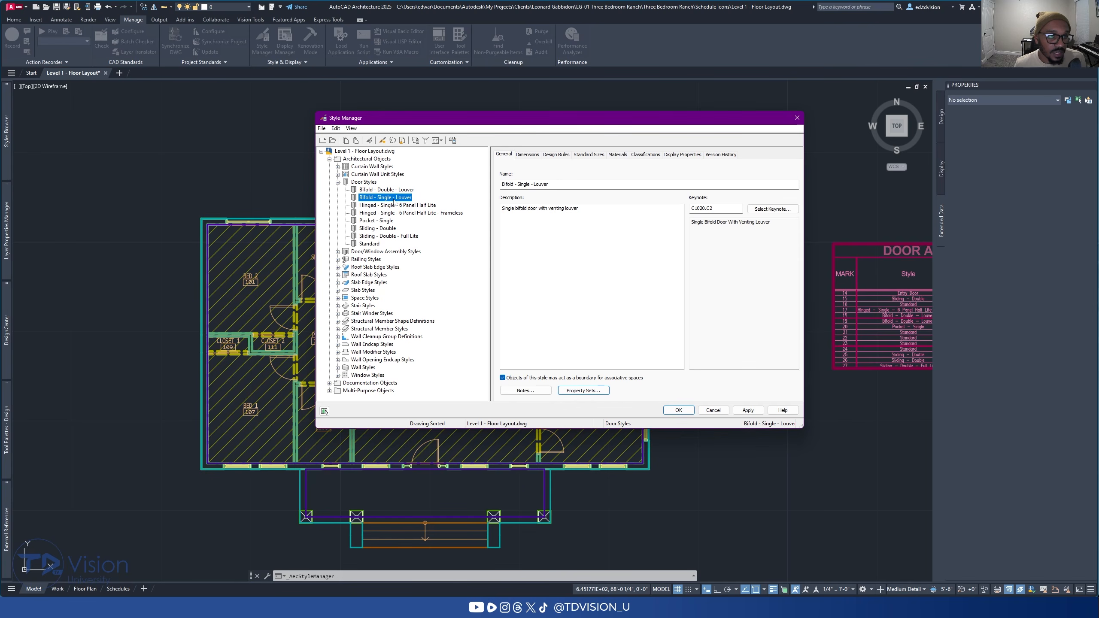
pyautogui.click(394, 200)
pyautogui.press('Escape')
pyautogui.press('Escape')
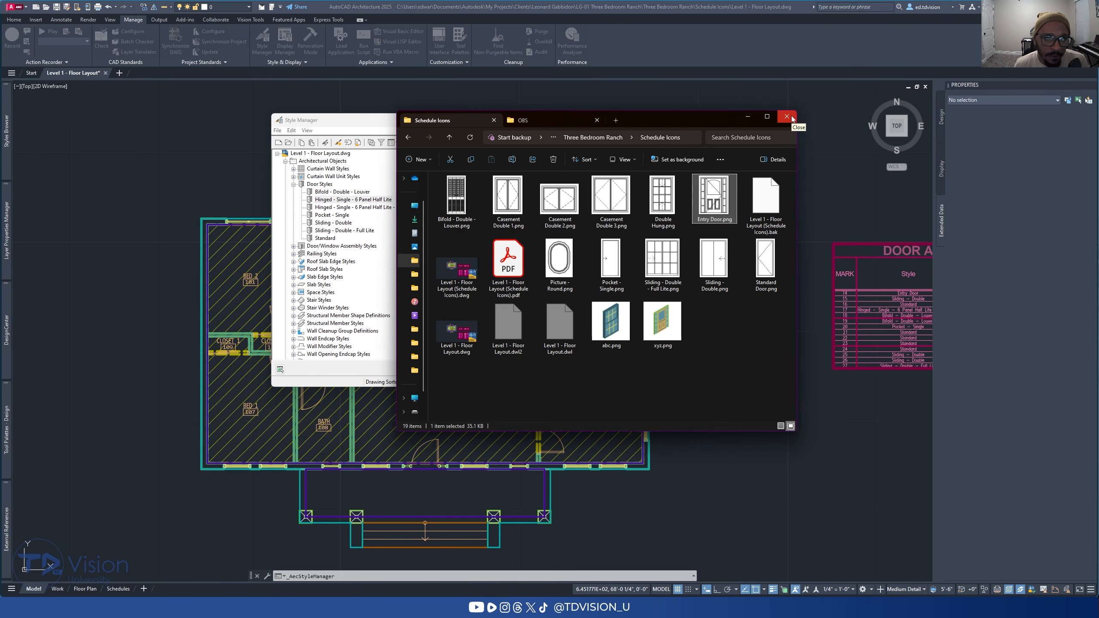
pyautogui.click(752, 118)
pyautogui.click(376, 200)
pyautogui.click(376, 200)
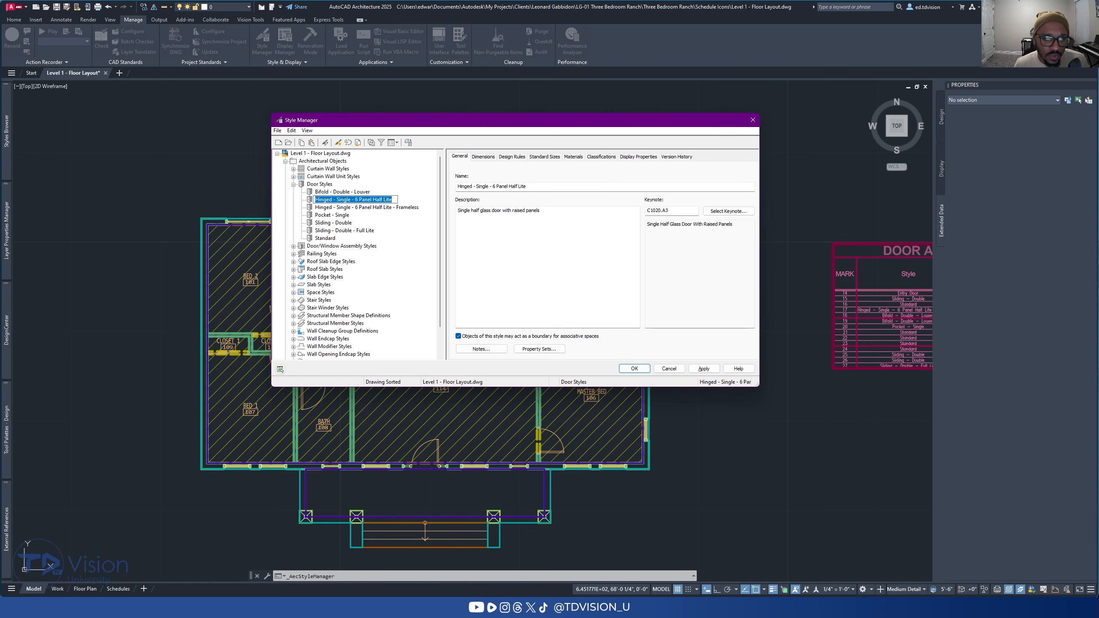
pyautogui.press('Escape')
# Step: Add only the AllStyle_Image property set to the Hinged - Single - 6 Panel Half Lite - Frameless door style
pyautogui.click(363, 207)
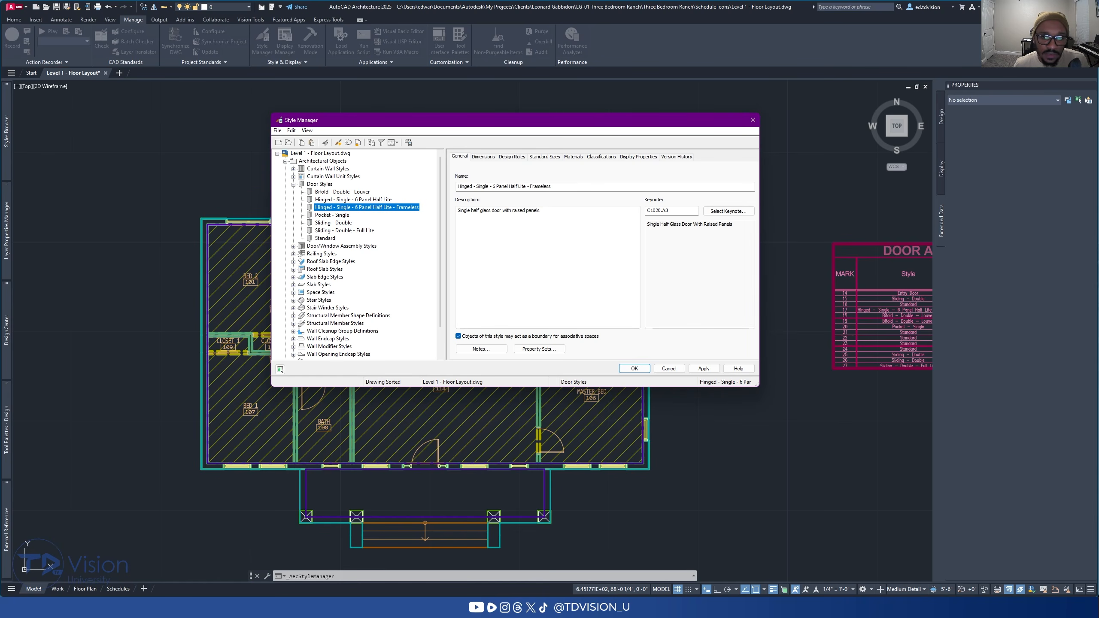
pyautogui.click(534, 349)
pyautogui.click(496, 356)
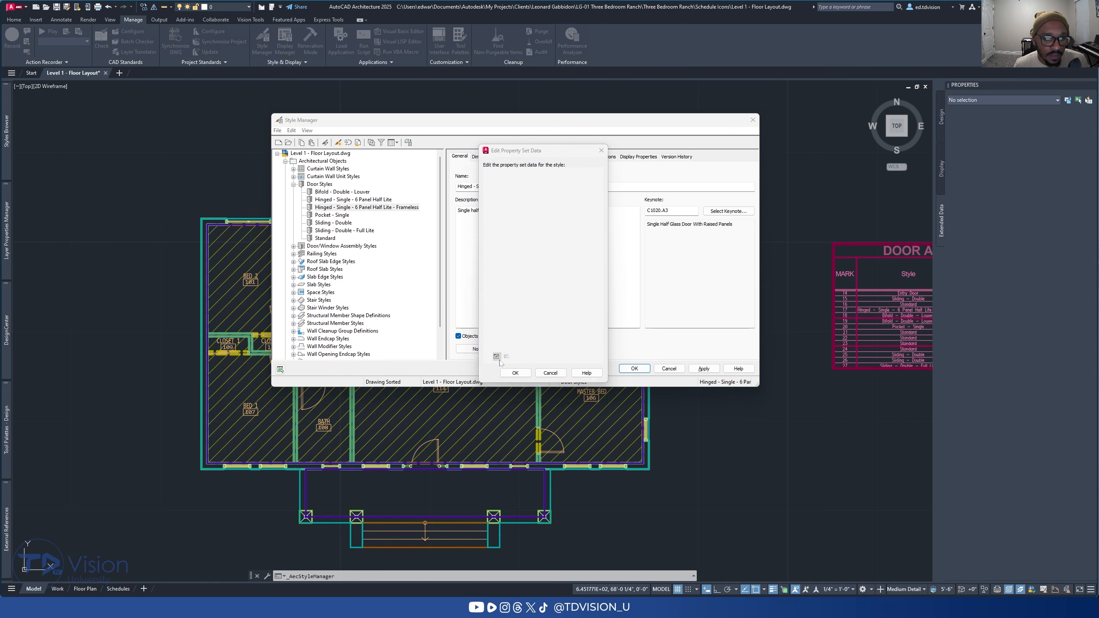
pyautogui.click(558, 266)
pyautogui.click(351, 255)
pyautogui.click(493, 372)
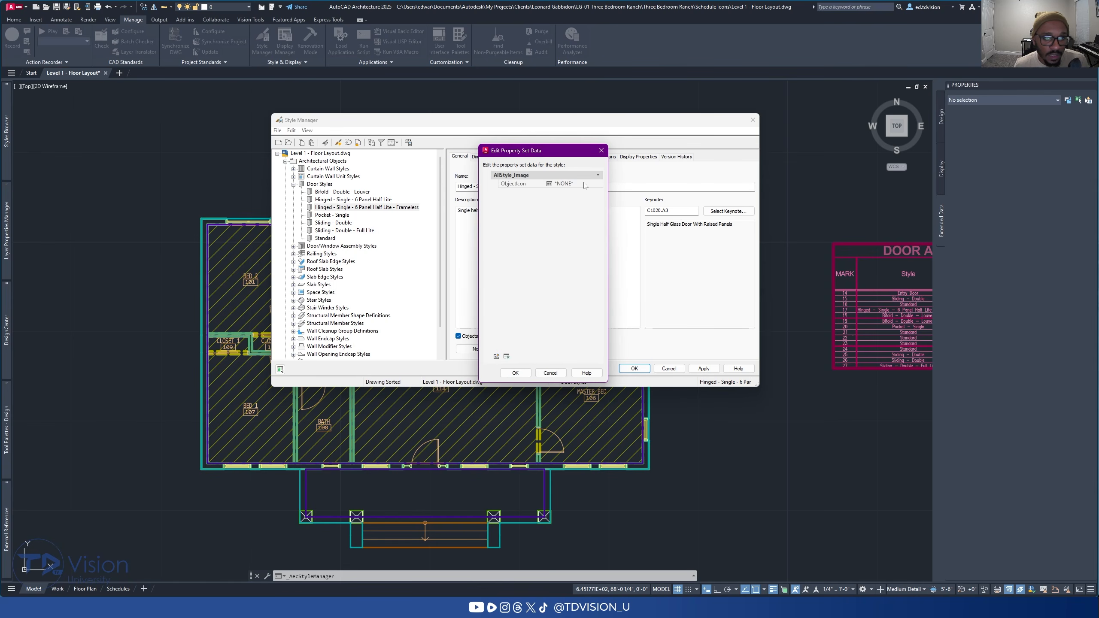
# Step: Assign xyz.png as the frameless hinged style's ObjectIcon image and accept the property set data
pyautogui.click(589, 185)
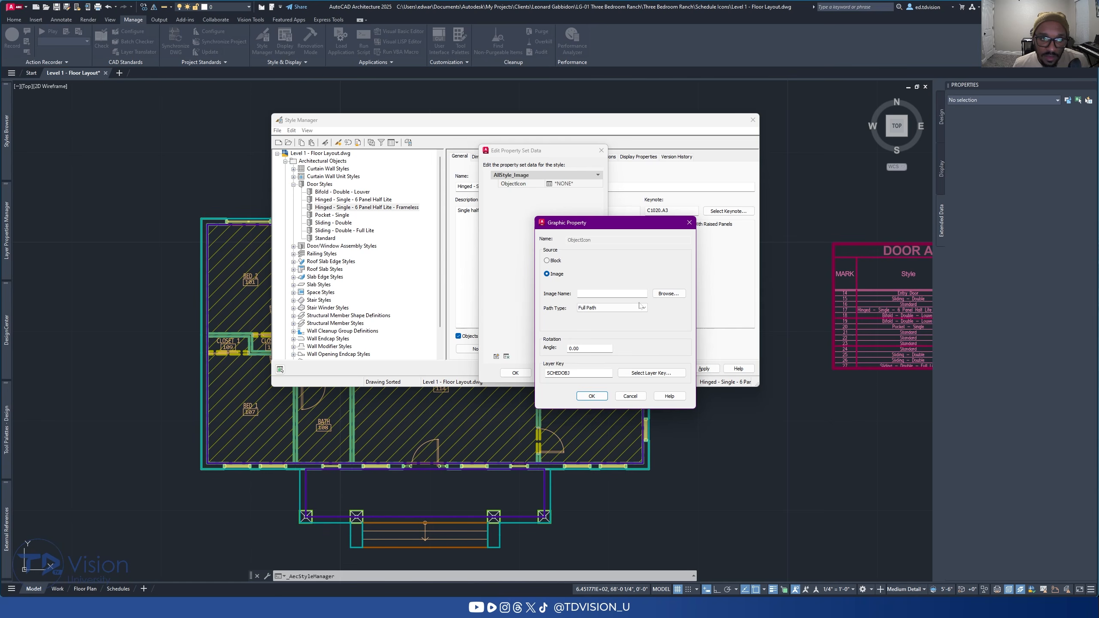
pyautogui.click(664, 294)
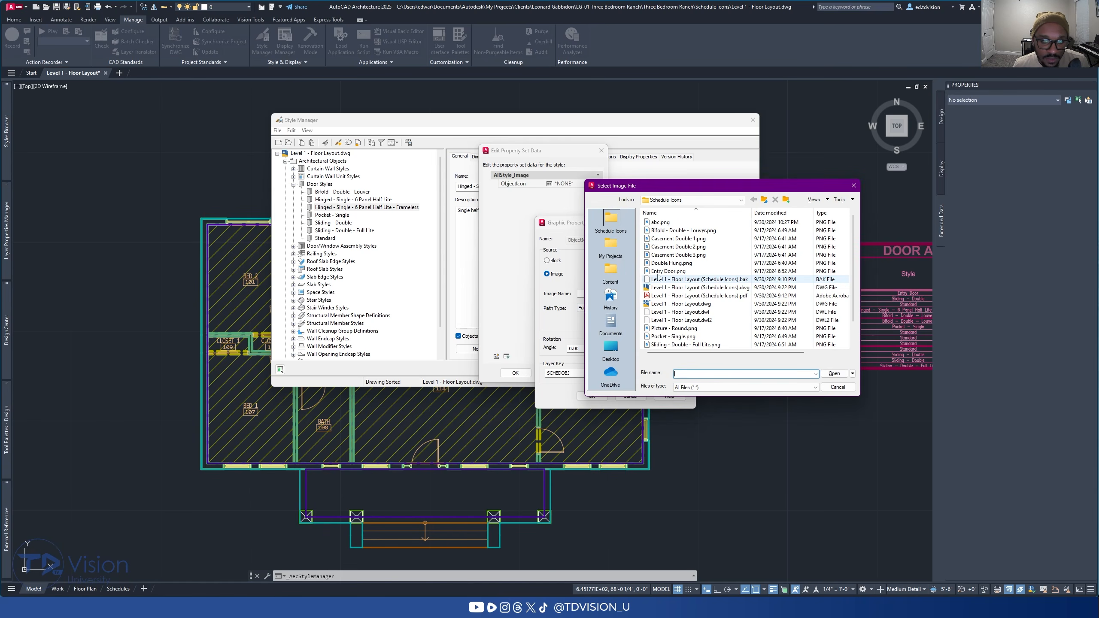
pyautogui.click(660, 345)
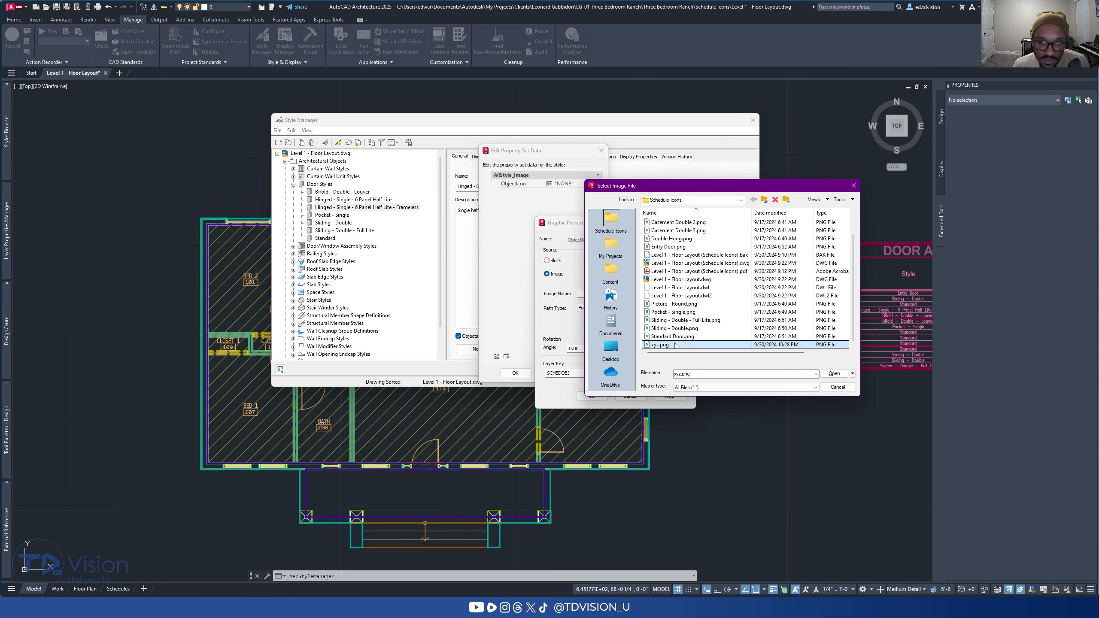
pyautogui.click(835, 373)
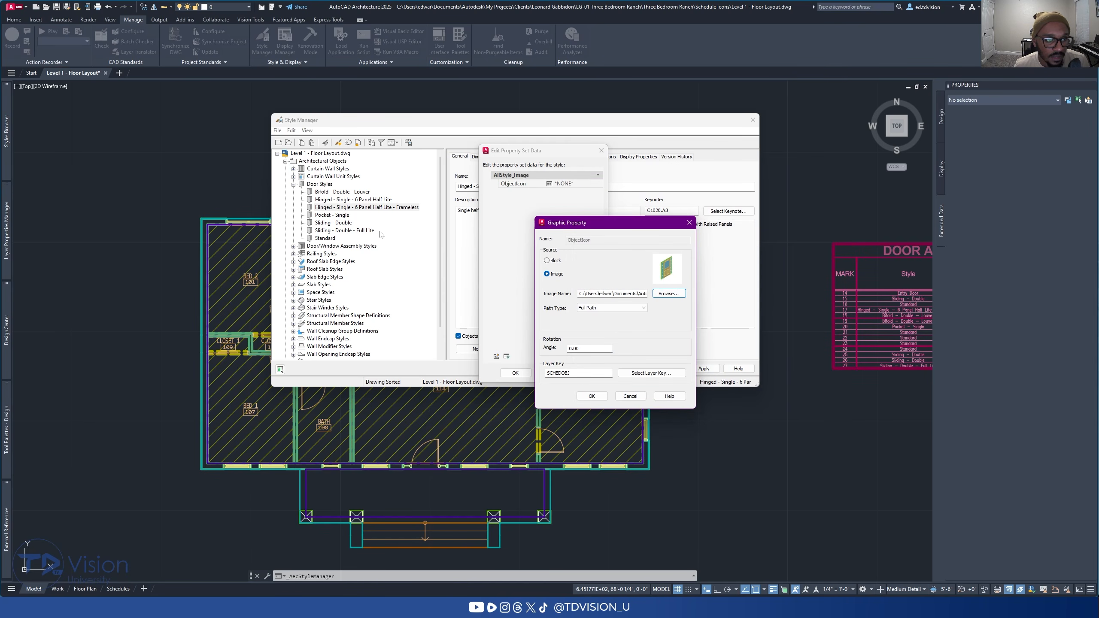
pyautogui.click(592, 396)
pyautogui.click(509, 373)
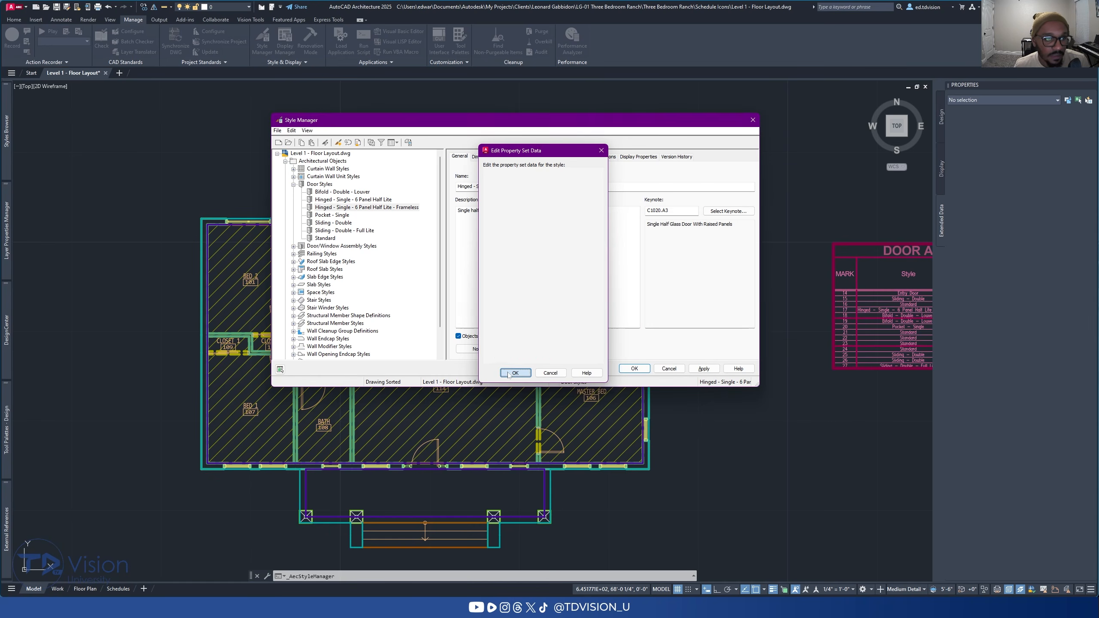
# Step: Add only the AllStyle_Image property set to the Pocket - Single door style
pyautogui.click(328, 215)
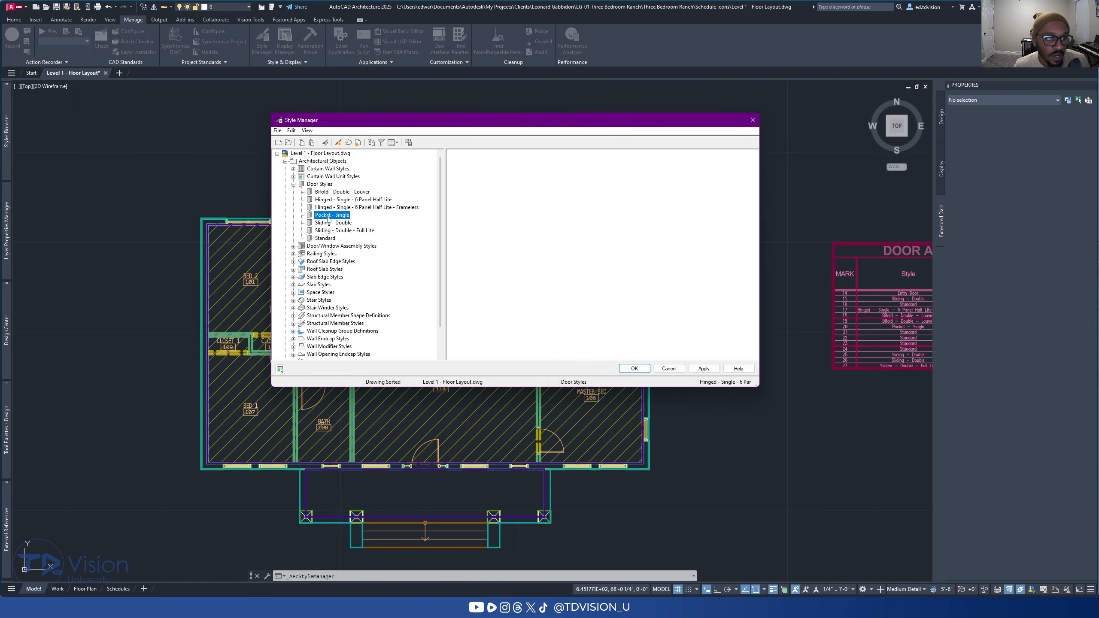
pyautogui.rightClick(329, 217)
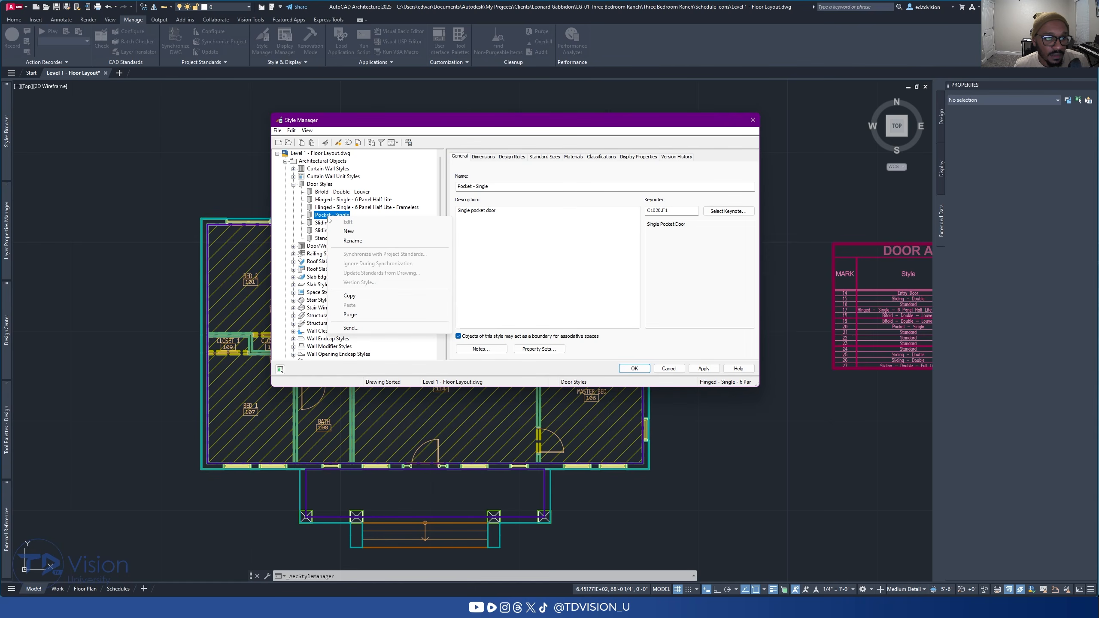
pyautogui.click(533, 349)
pyautogui.click(496, 356)
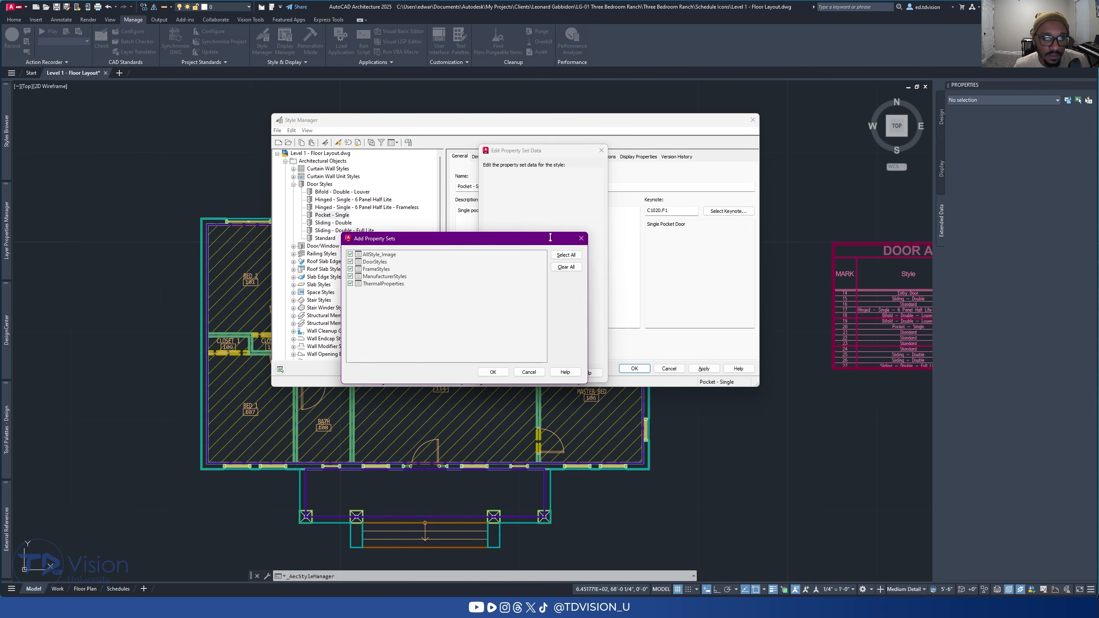
pyautogui.click(565, 266)
pyautogui.click(350, 254)
pyautogui.click(493, 372)
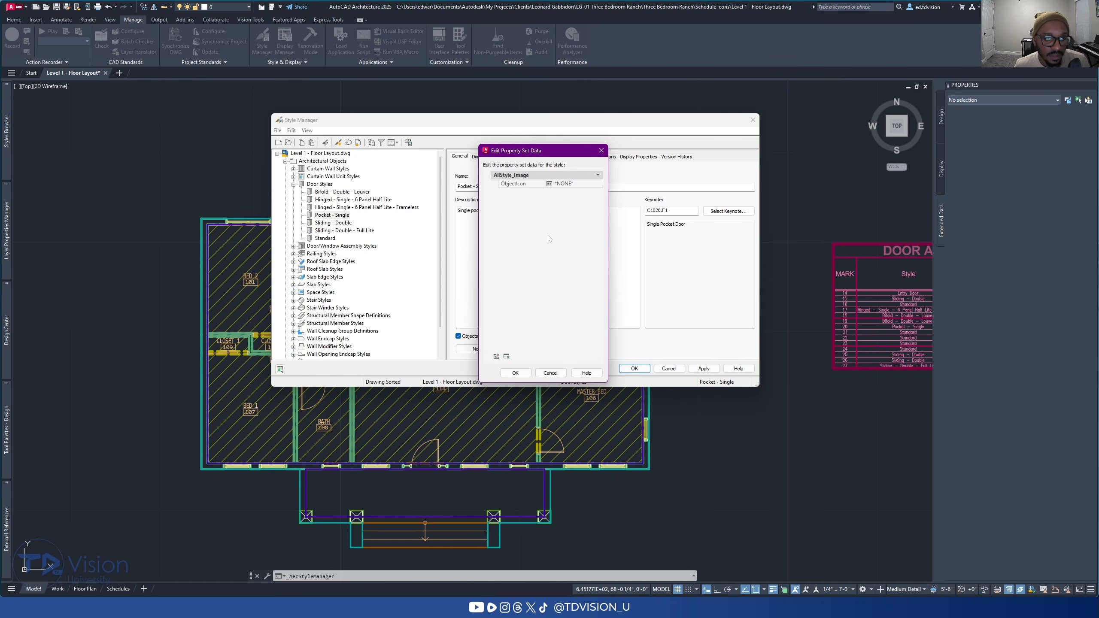
# Step: Assign Pocket - Single.png as the style's ObjectIcon image with the Relative Path type, and accept the property set data
pyautogui.click(589, 186)
pyautogui.click(670, 295)
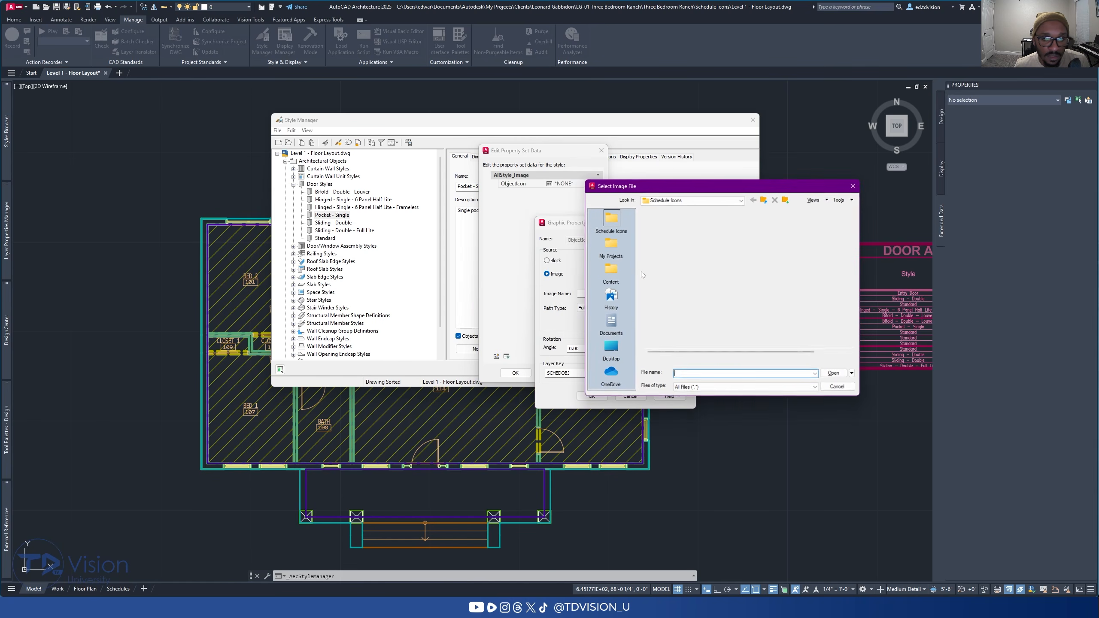
pyautogui.scroll(-1, 672, 320)
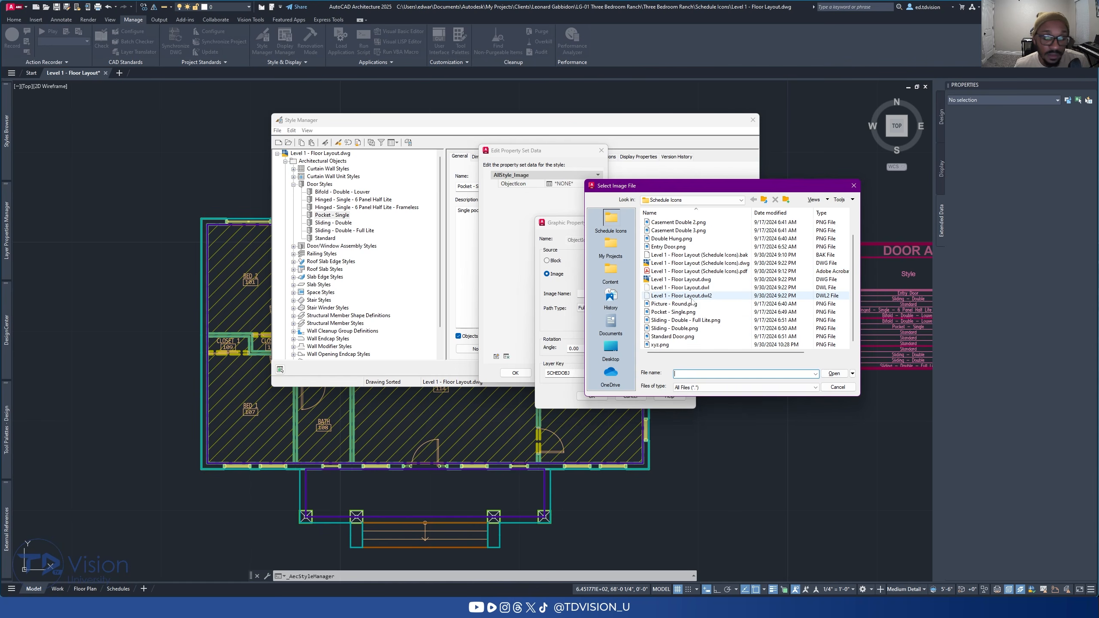
pyautogui.click(673, 312)
pyautogui.click(833, 373)
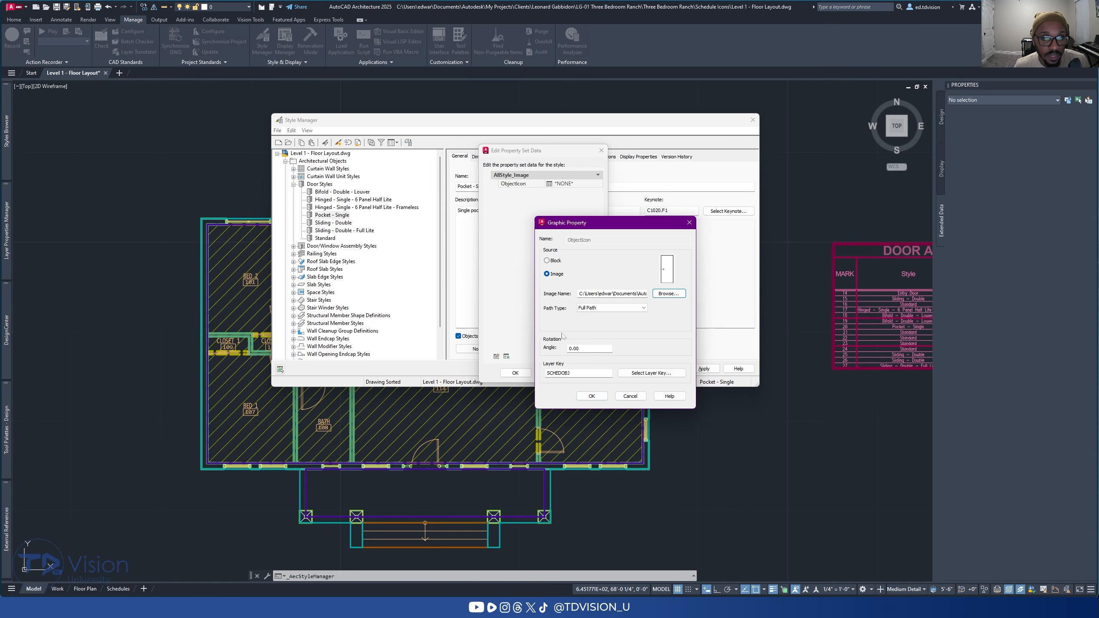
pyautogui.click(616, 308)
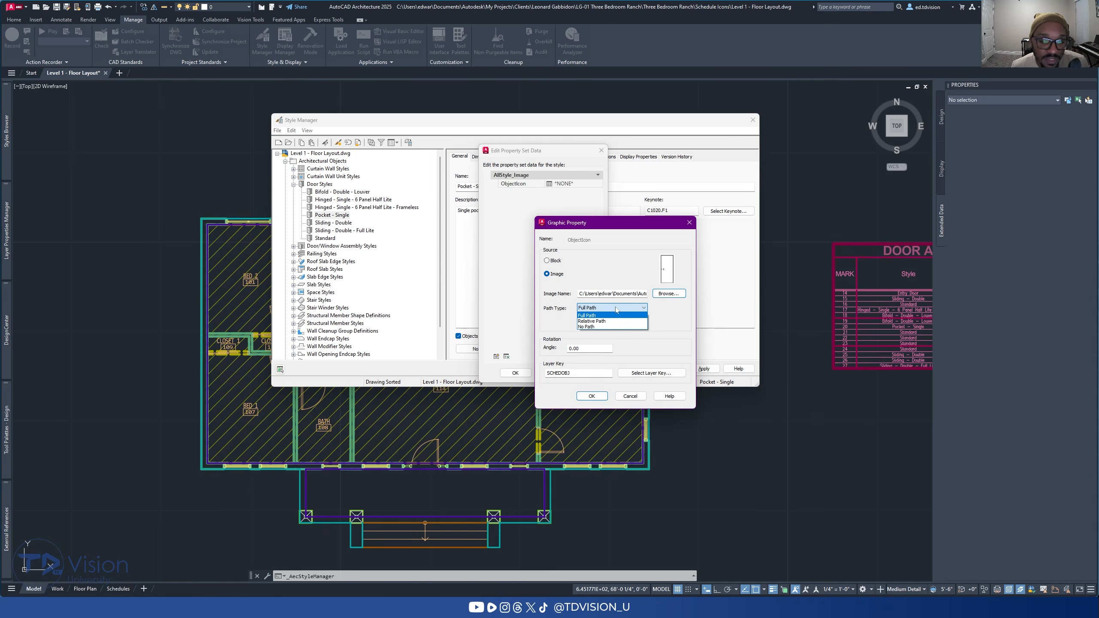
pyautogui.click(604, 322)
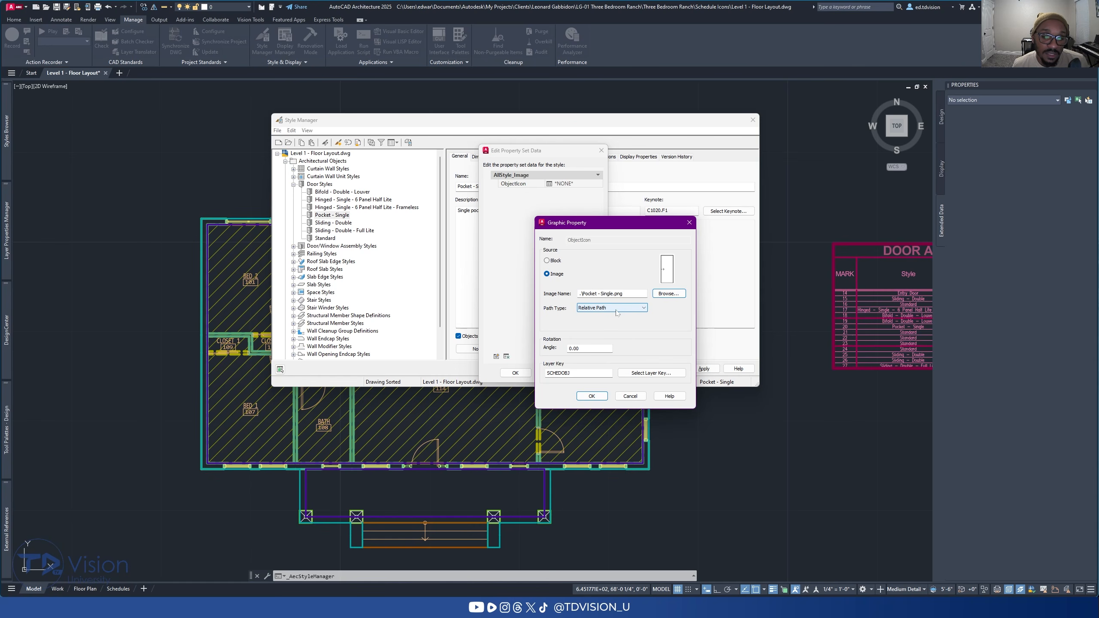
pyautogui.click(591, 395)
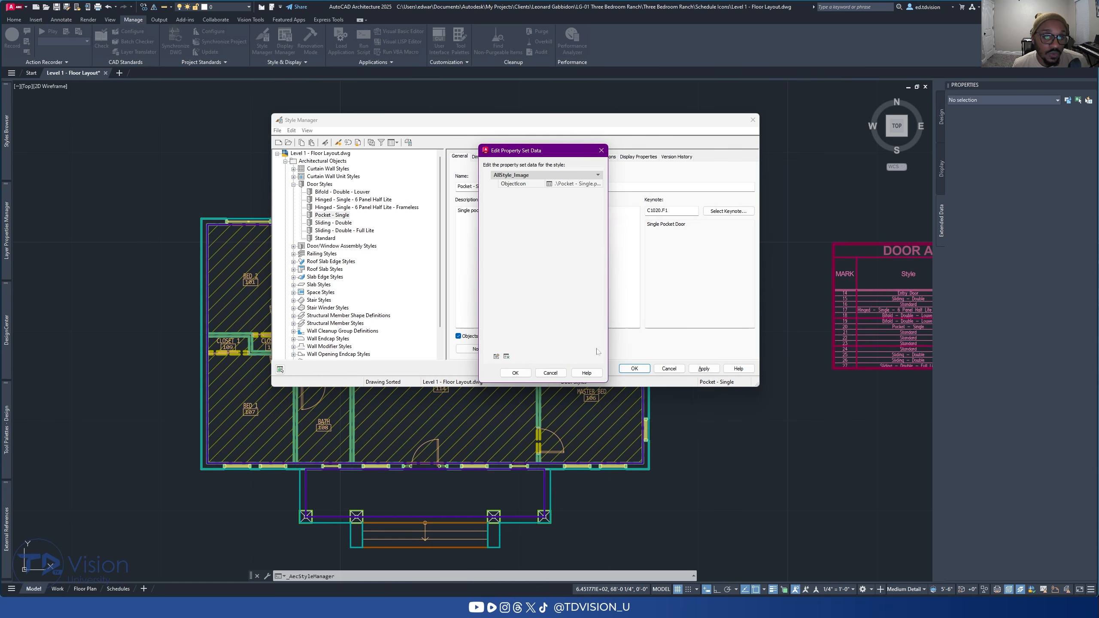
pyautogui.click(515, 373)
# Step: Add only the AllStyle_Image property set to the Sliding - Double door style
pyautogui.click(345, 223)
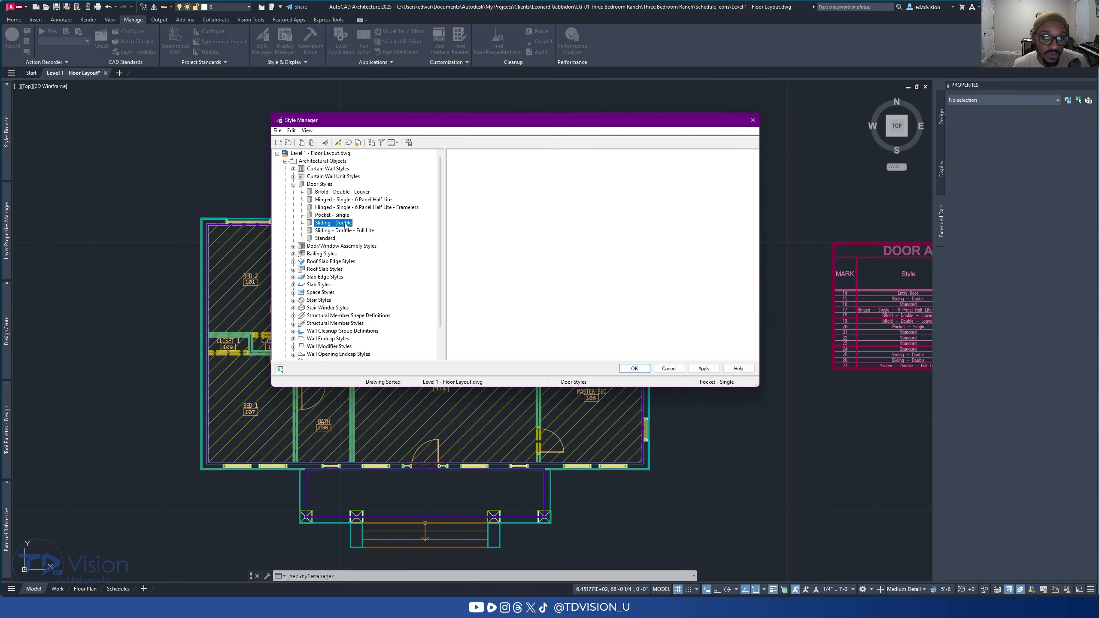
pyautogui.click(549, 350)
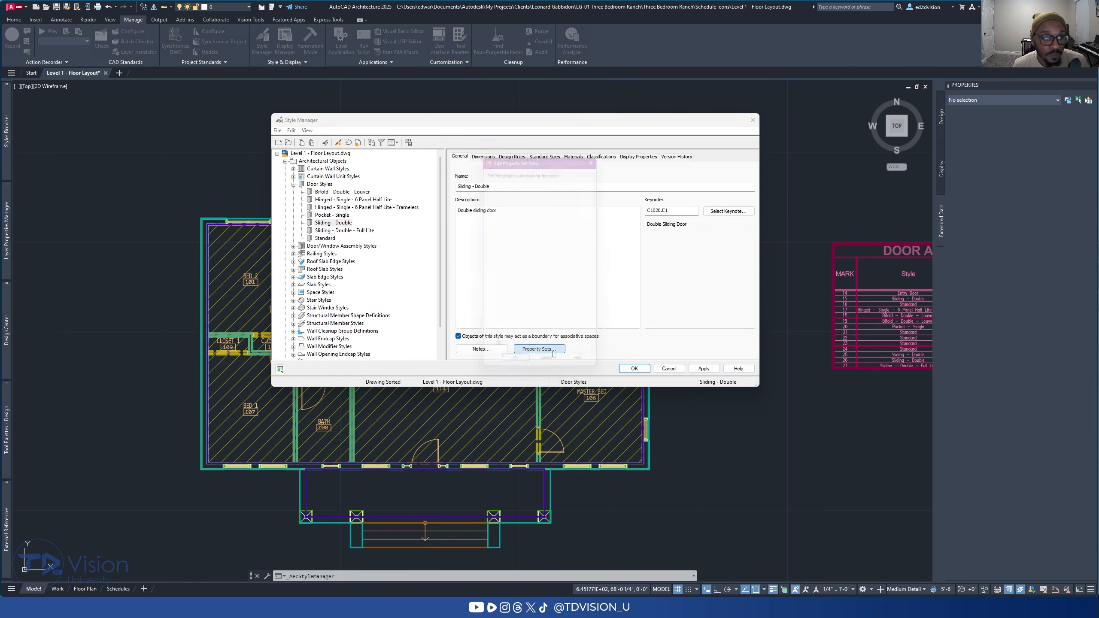
pyautogui.click(497, 356)
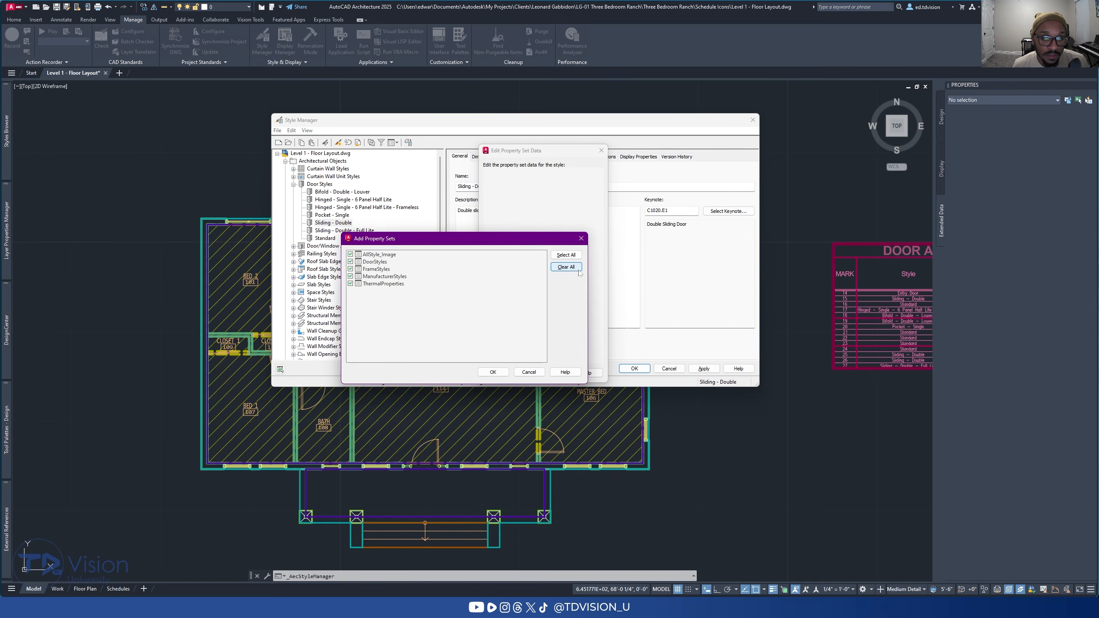
pyautogui.click(557, 268)
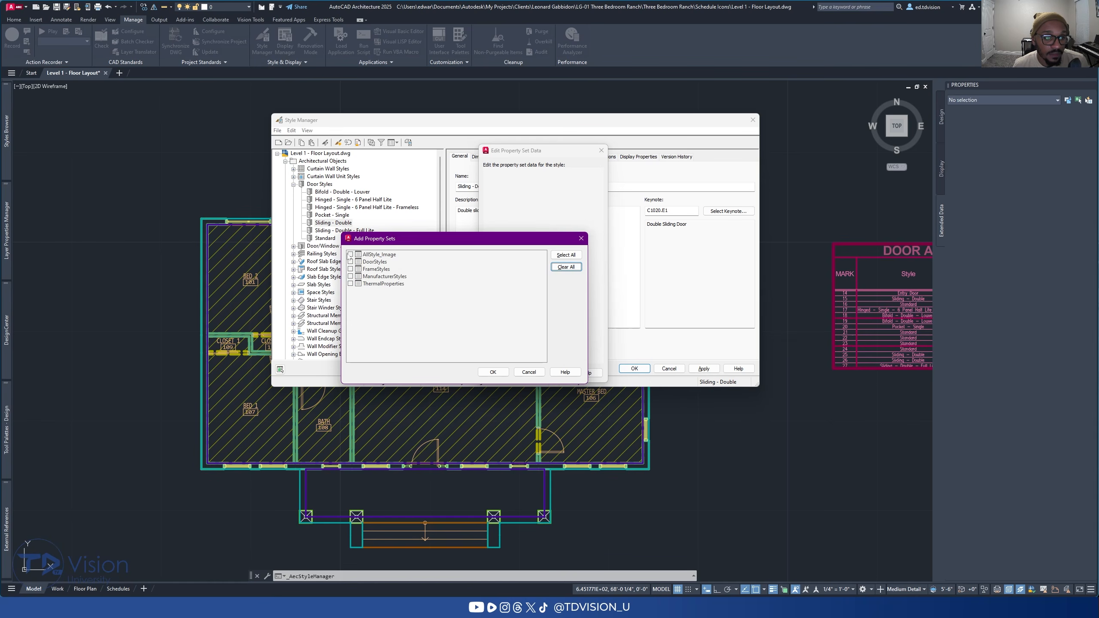
pyautogui.click(567, 255)
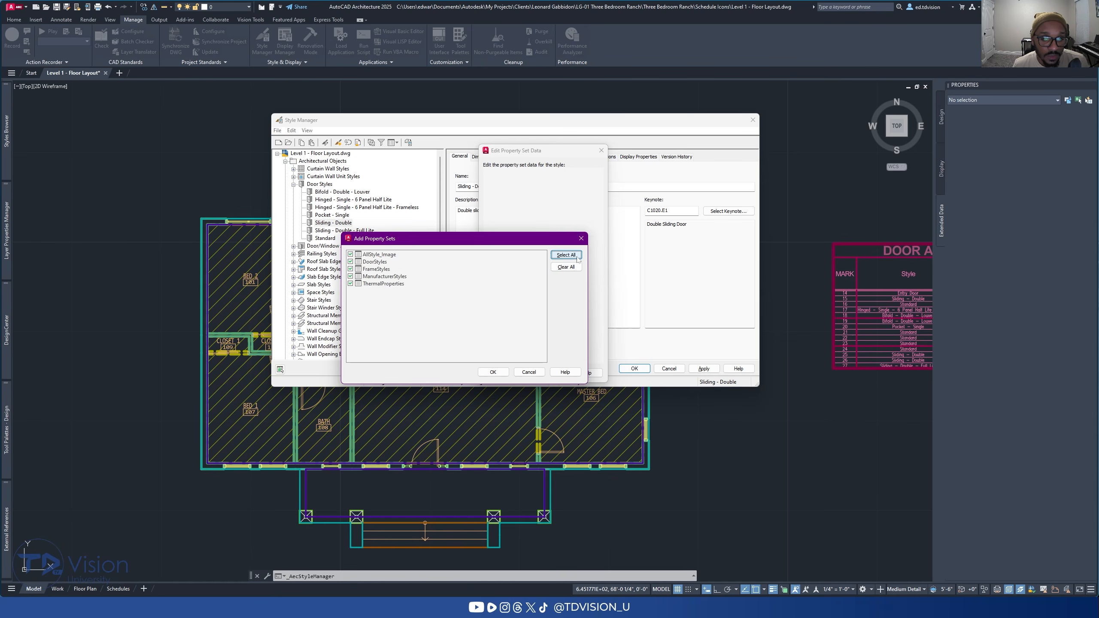
pyautogui.click(561, 268)
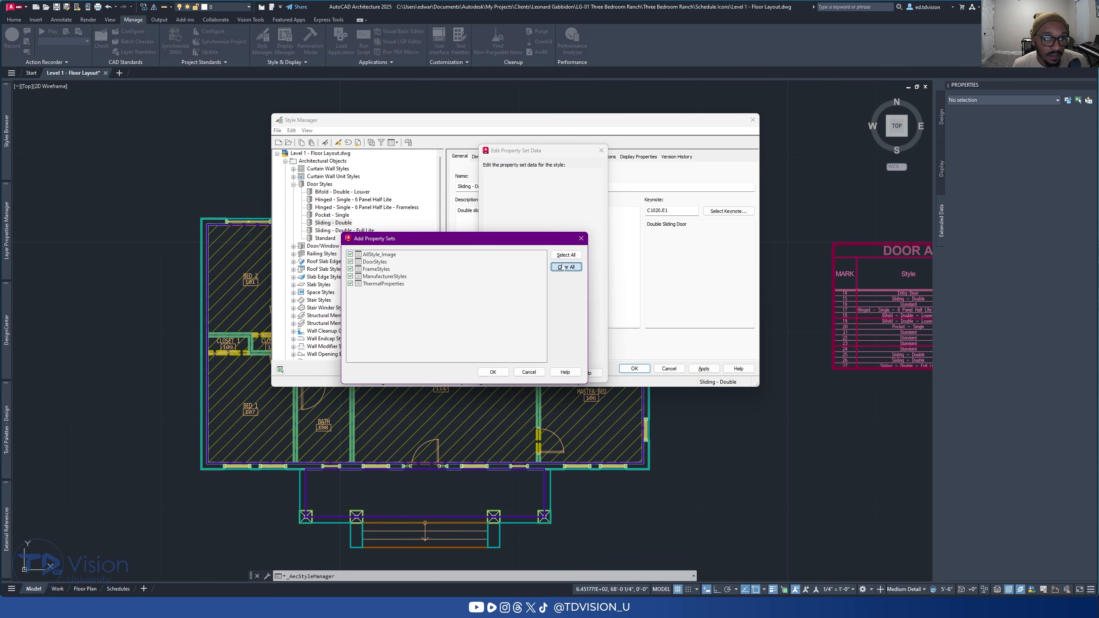
pyautogui.click(350, 254)
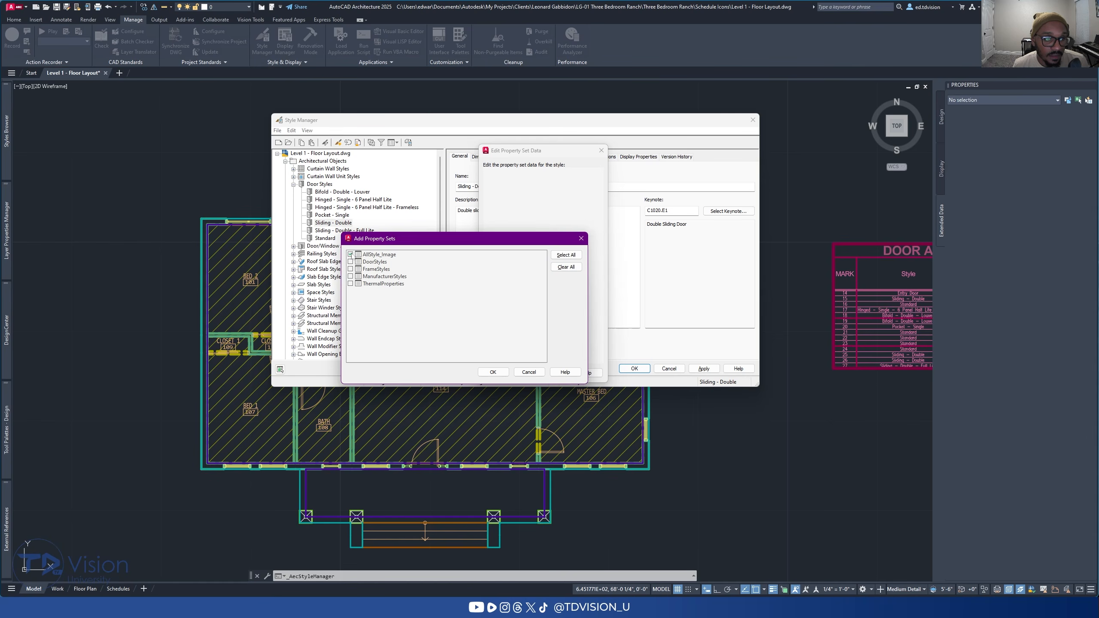
pyautogui.click(494, 372)
# Step: Assign Sliding - Double.png as the style's ObjectIcon image with the Relative Path type, and accept the property set data
pyautogui.click(560, 183)
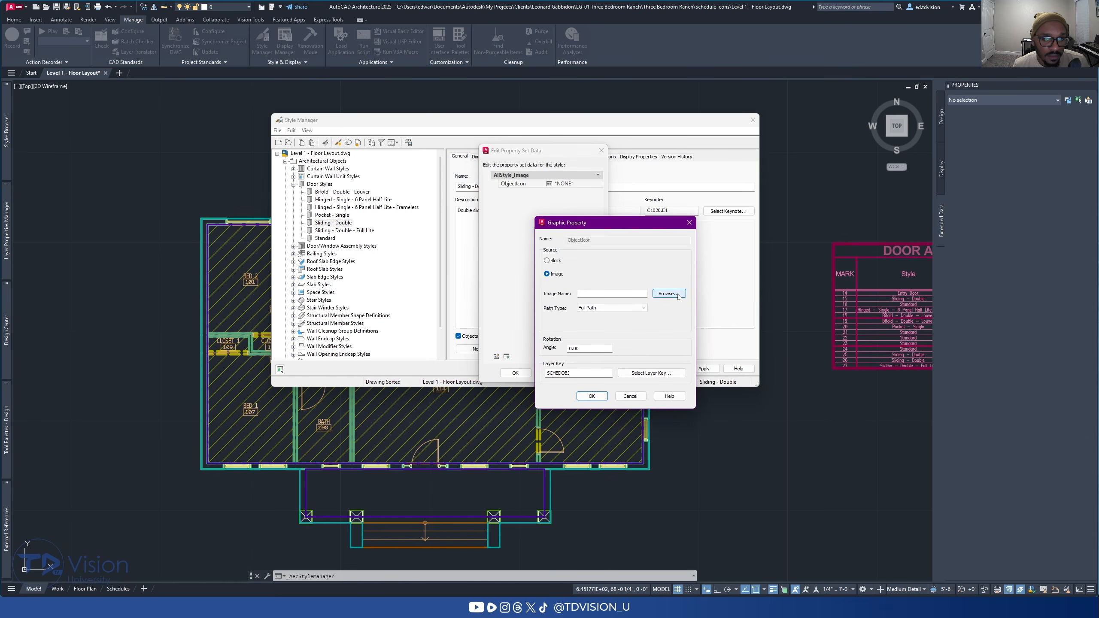
pyautogui.click(677, 295)
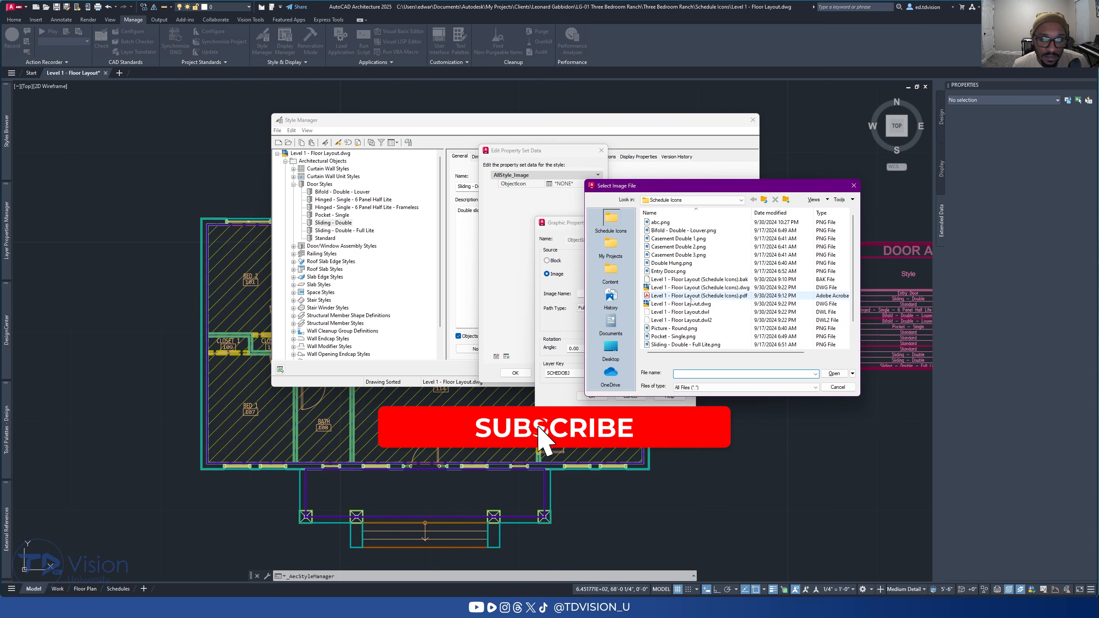
pyautogui.scroll(-1, 689, 305)
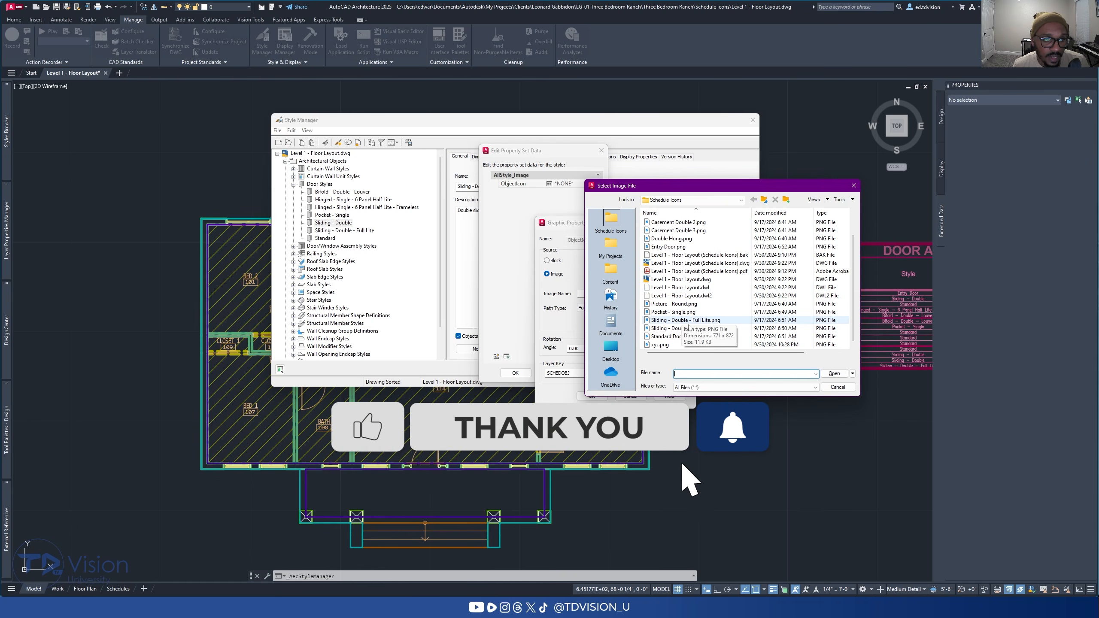
pyautogui.click(673, 328)
pyautogui.click(834, 373)
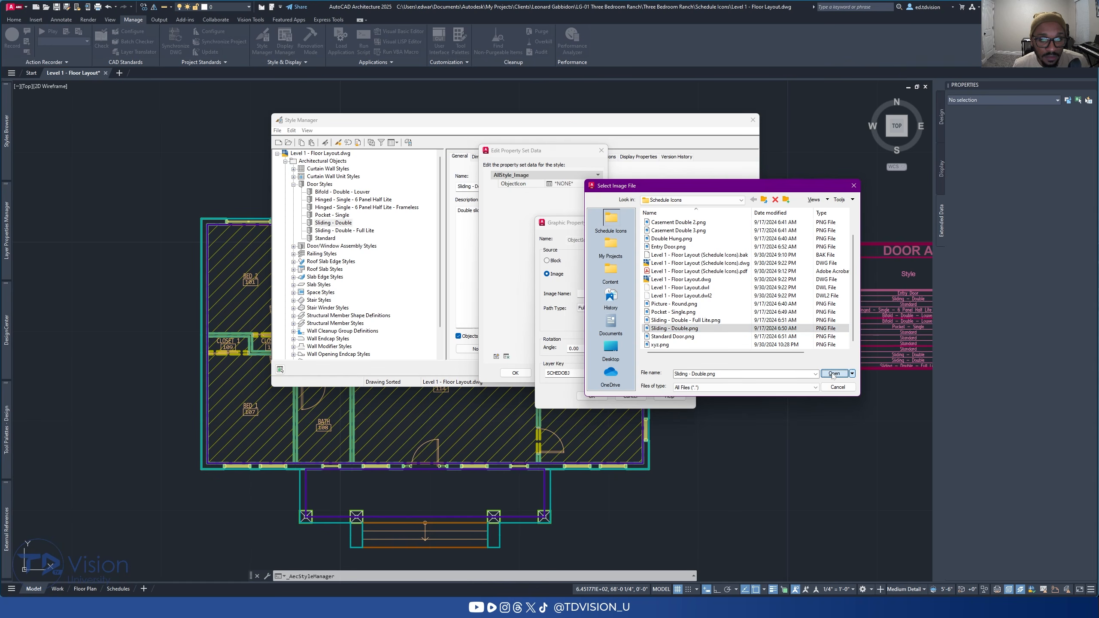
pyautogui.click(611, 308)
pyautogui.click(613, 321)
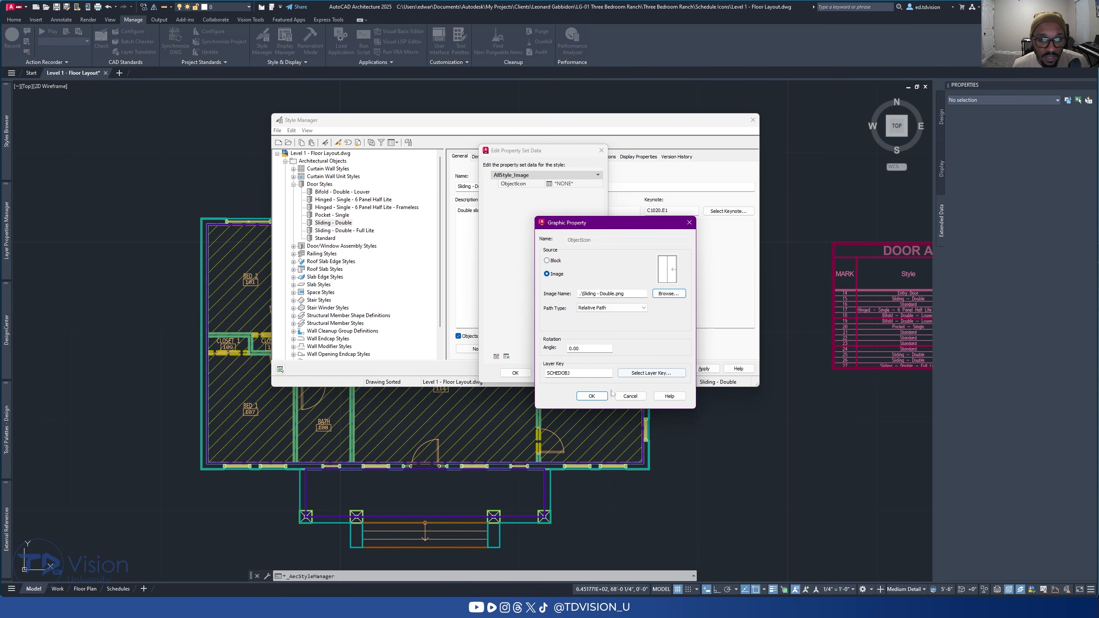
pyautogui.click(591, 396)
pyautogui.click(511, 372)
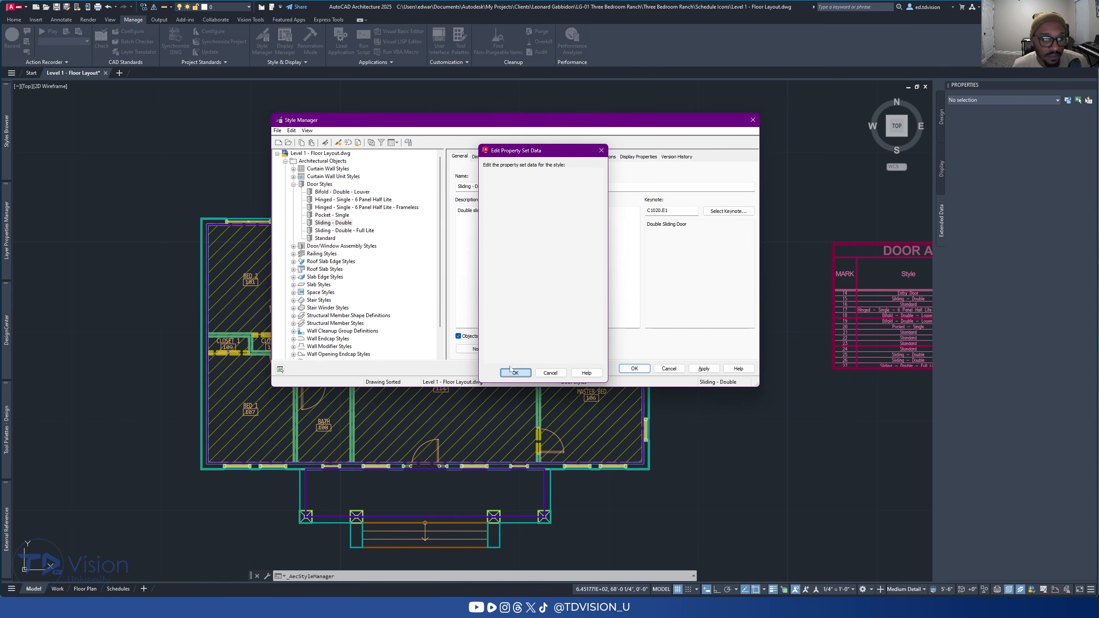
# Step: Add only the AllStyle_Image property set to the Sliding - Double - Full Lite door style
pyautogui.click(338, 230)
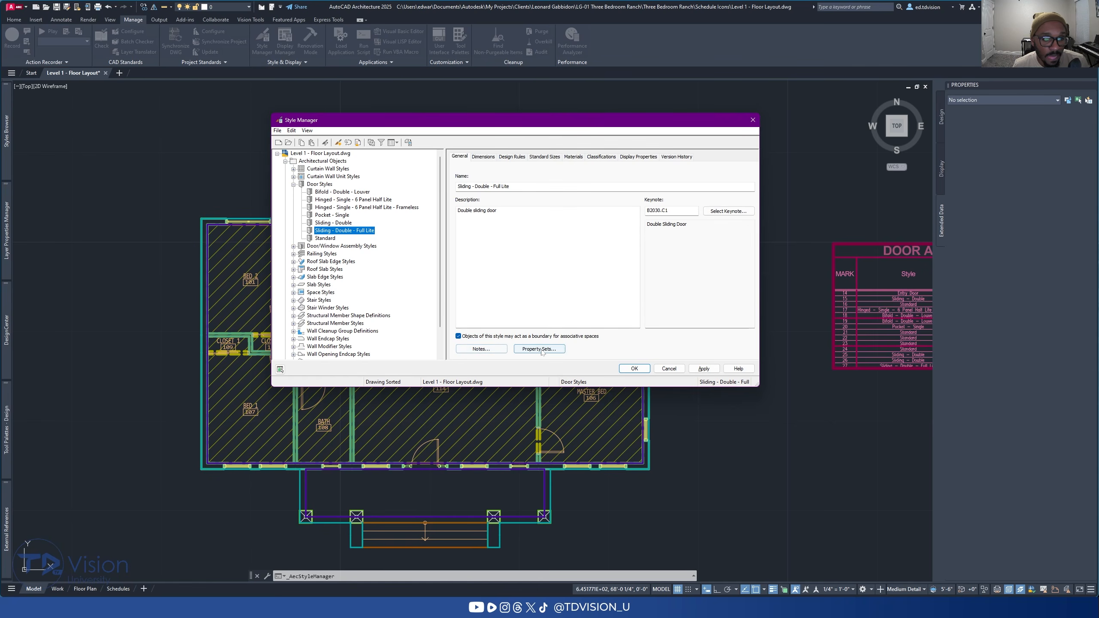
pyautogui.click(540, 350)
pyautogui.click(500, 356)
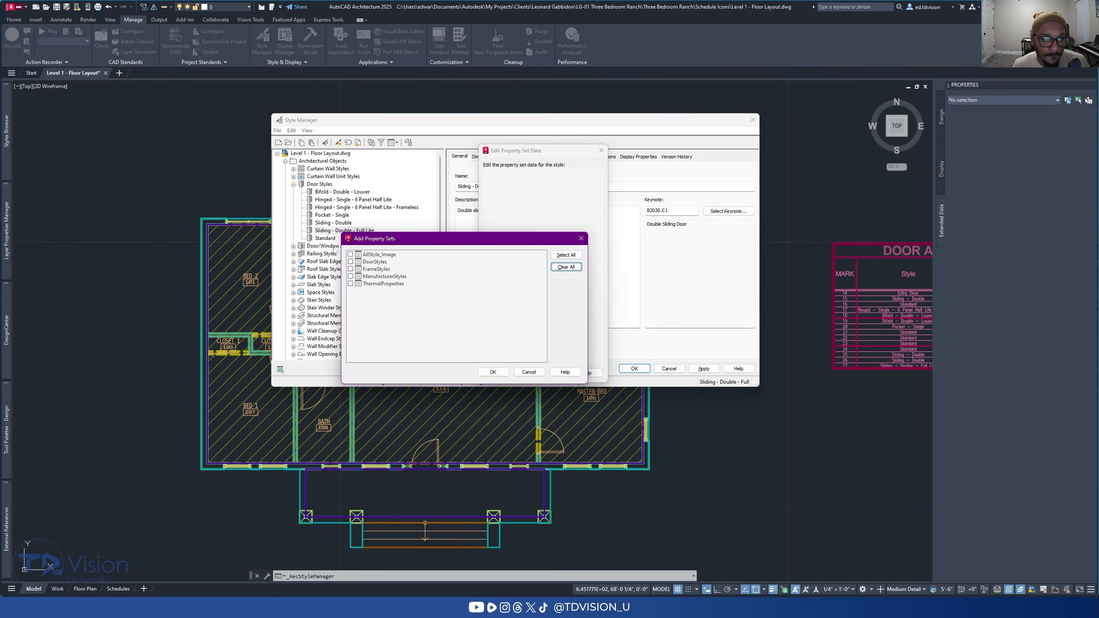
pyautogui.click(565, 267)
pyautogui.click(493, 372)
# Step: Assign Sliding - Double - Full Lite.png as the style's ObjectIcon image with the Relative Path type, and accept the property set data
pyautogui.click(549, 184)
pyautogui.click(669, 294)
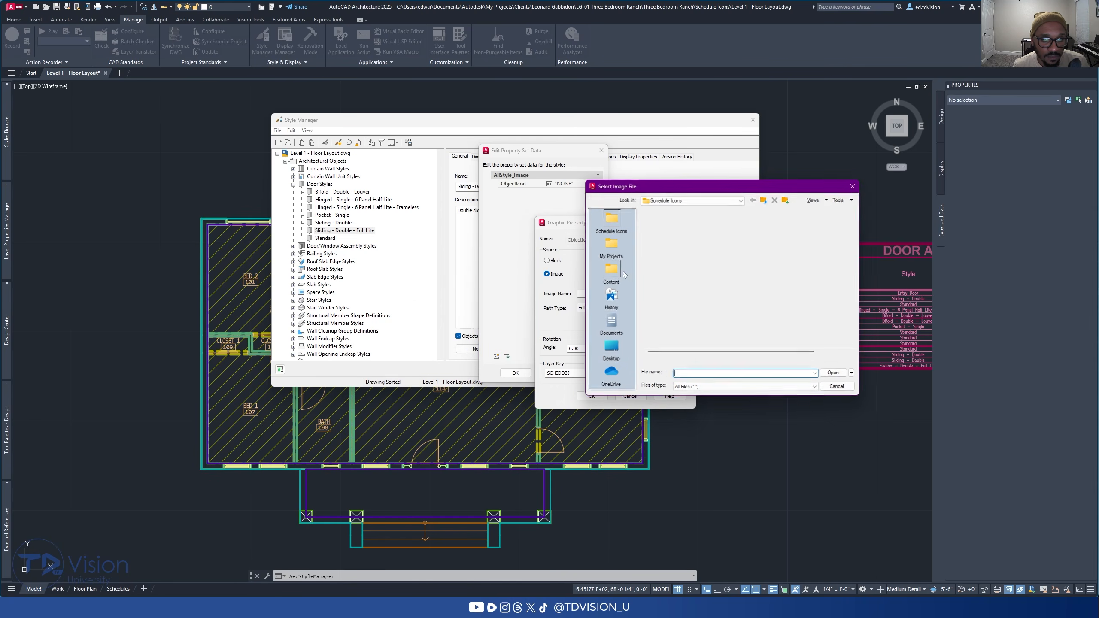
pyautogui.scroll(-1, 695, 329)
pyautogui.doubleClick(695, 330)
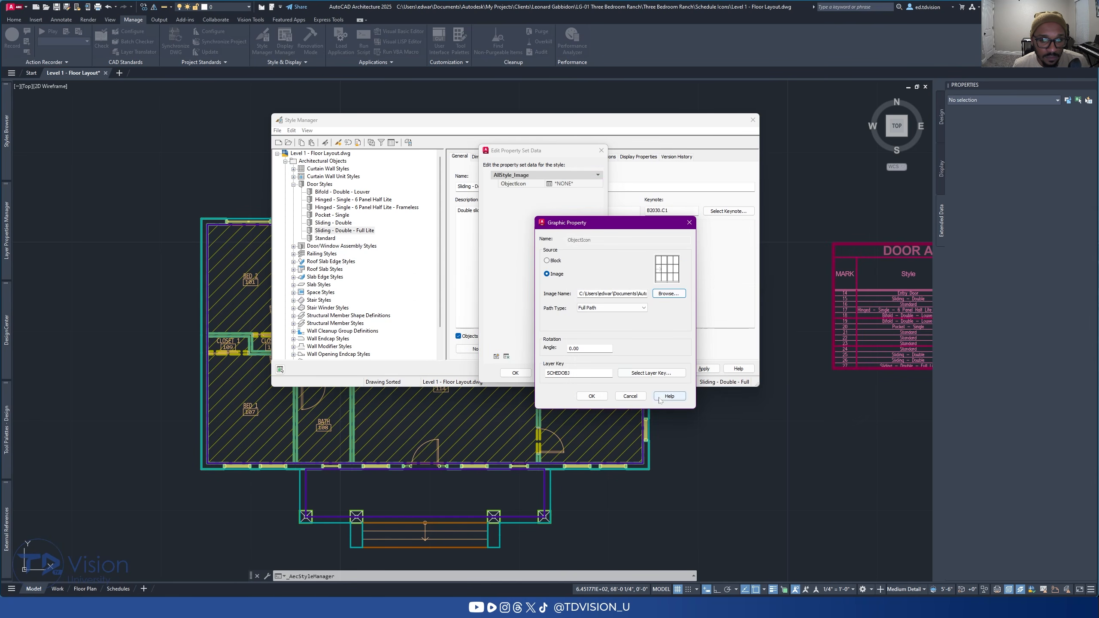
pyautogui.click(612, 308)
pyautogui.click(612, 328)
pyautogui.click(592, 396)
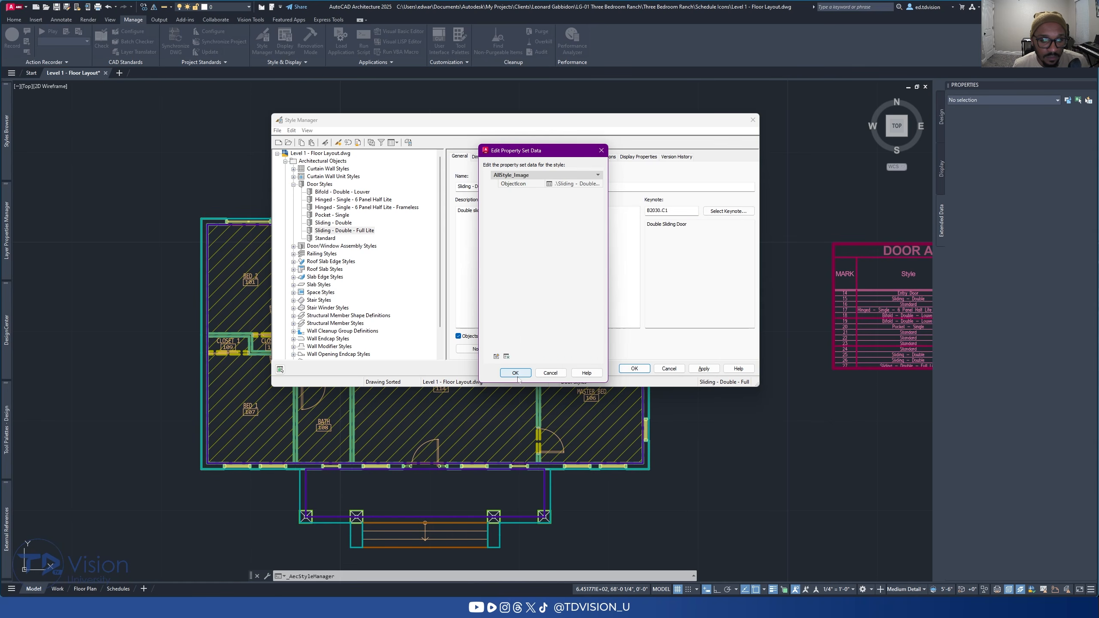
pyautogui.click(514, 373)
# Step: Add only the AllStyle_Image property set to the Standard door style
pyautogui.click(324, 238)
pyautogui.click(539, 348)
pyautogui.click(496, 356)
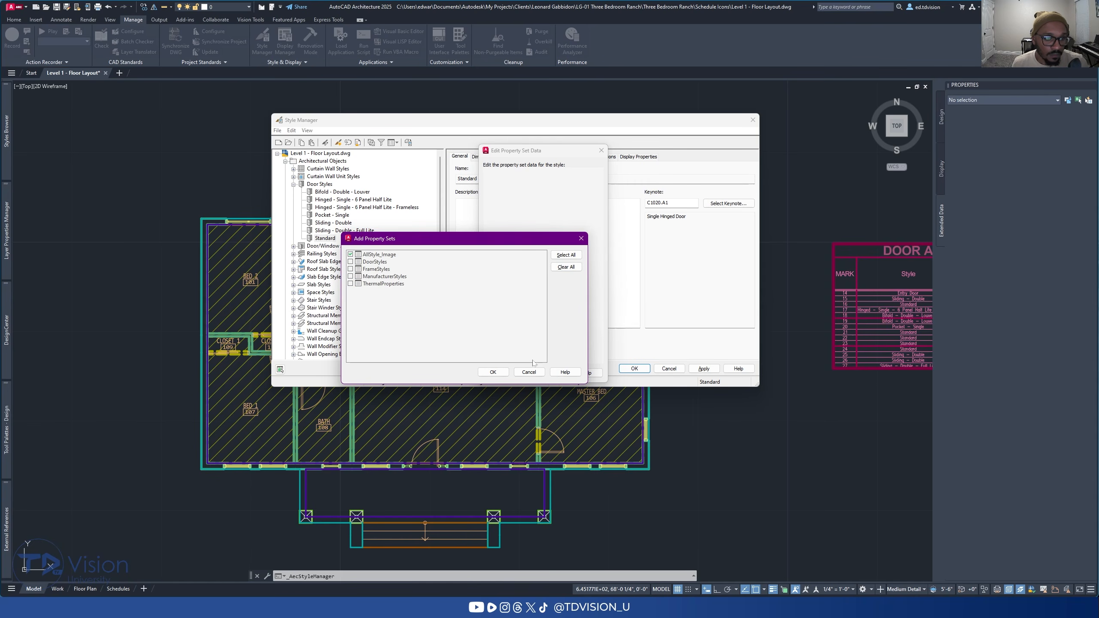
pyautogui.click(493, 372)
# Step: Assign Standard Door.png as the Standard style's ObjectIcon image with the Relative Path type, and accept the property set data
pyautogui.click(595, 185)
pyautogui.click(669, 294)
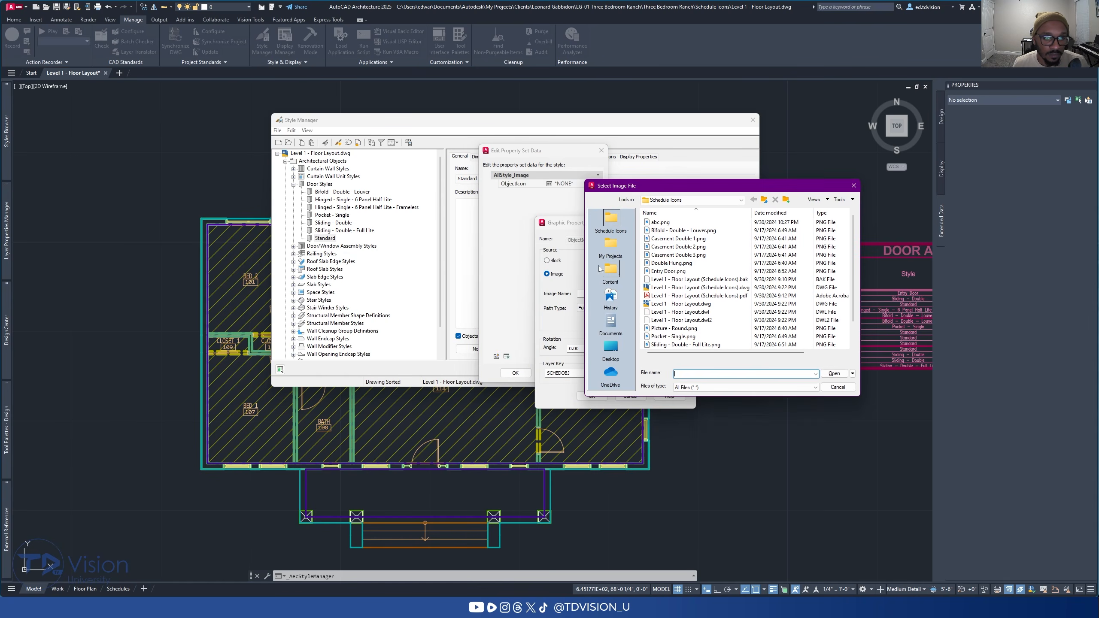
pyautogui.scroll(-1, 676, 266)
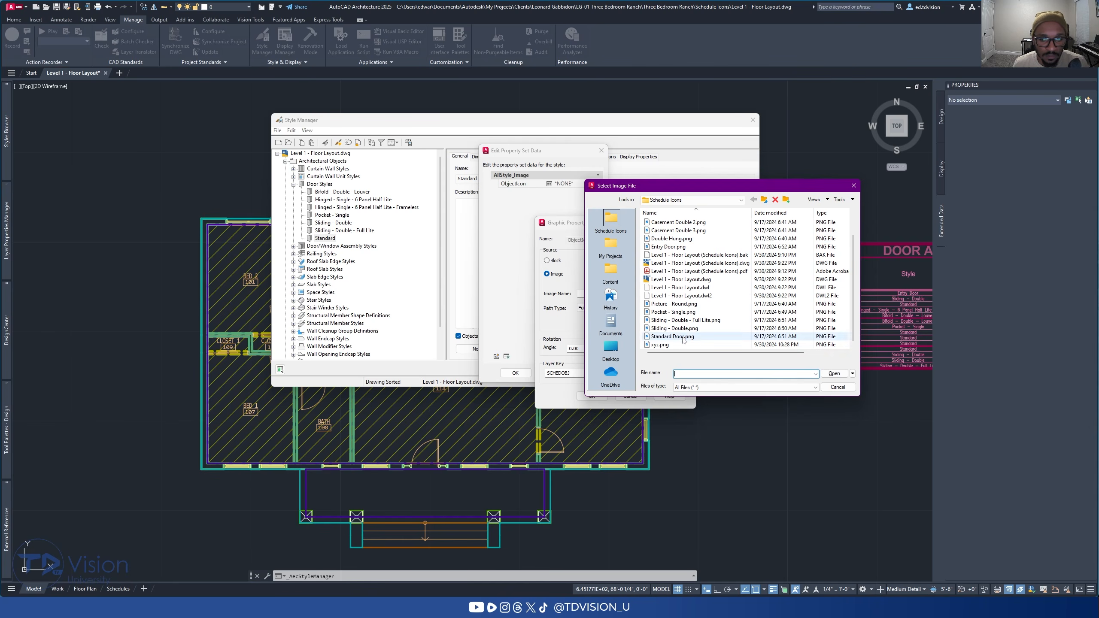
pyautogui.doubleClick(684, 337)
pyautogui.click(612, 308)
pyautogui.click(609, 322)
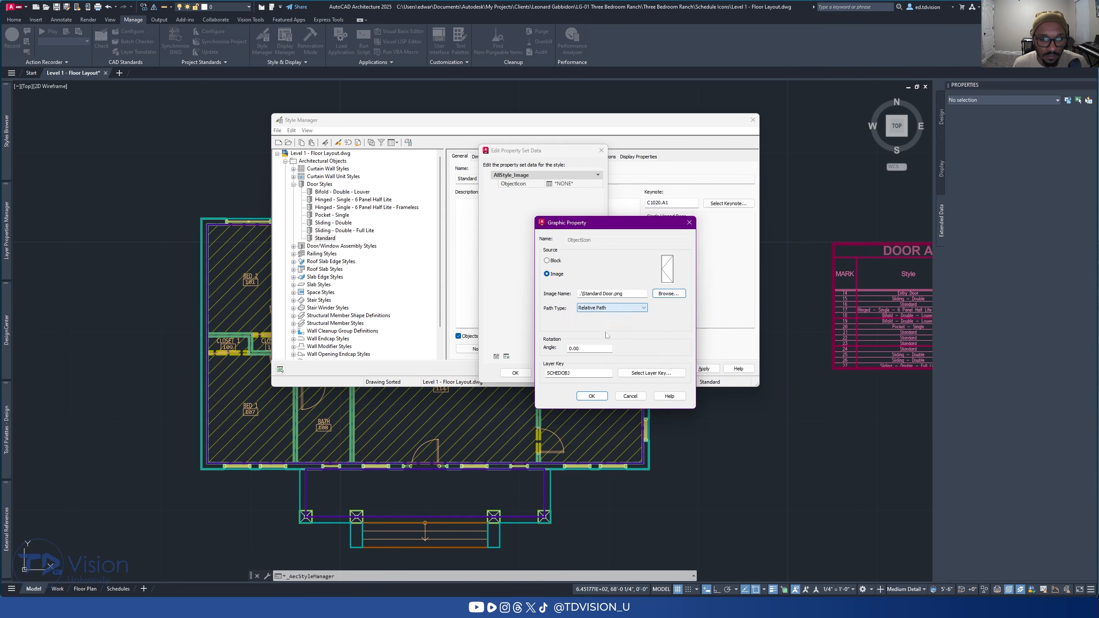
pyautogui.click(591, 396)
pyautogui.click(514, 371)
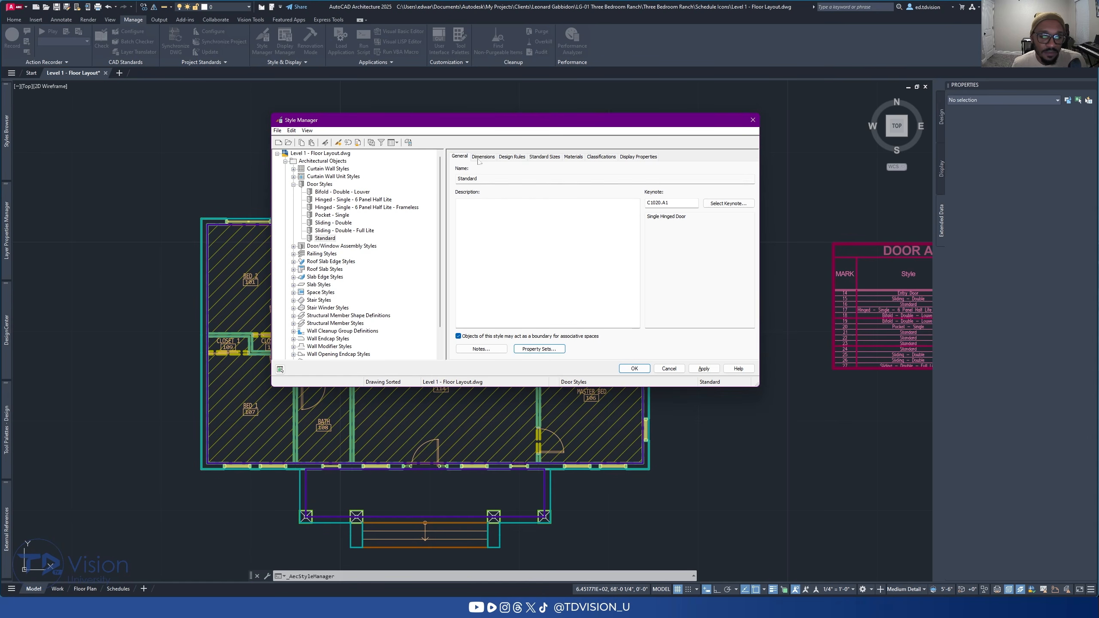
# Step: Expand the window styles in the style list, accept the door style changes and close the Style Manager
pyautogui.scroll(-2, 355, 214)
pyautogui.scroll(2, 355, 214)
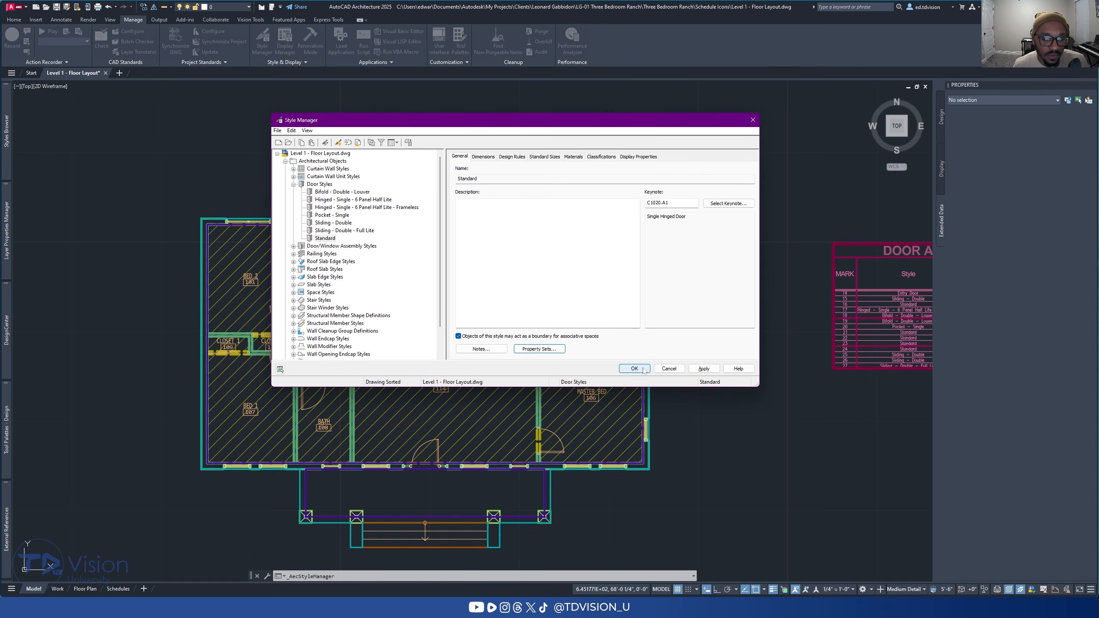
pyautogui.scroll(-2, 318, 268)
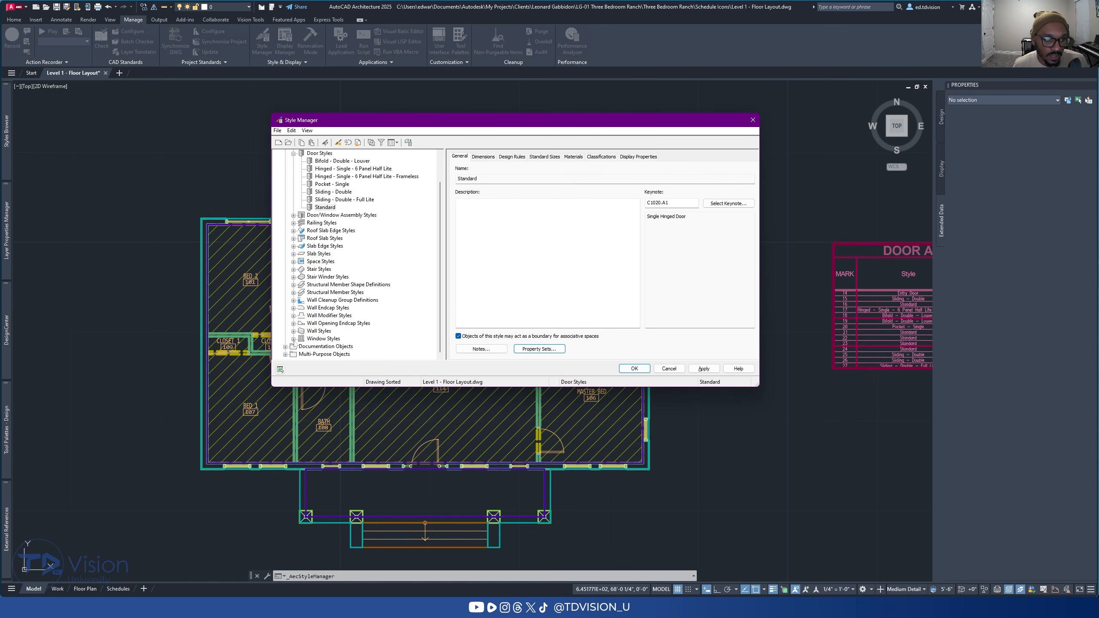
pyautogui.click(292, 339)
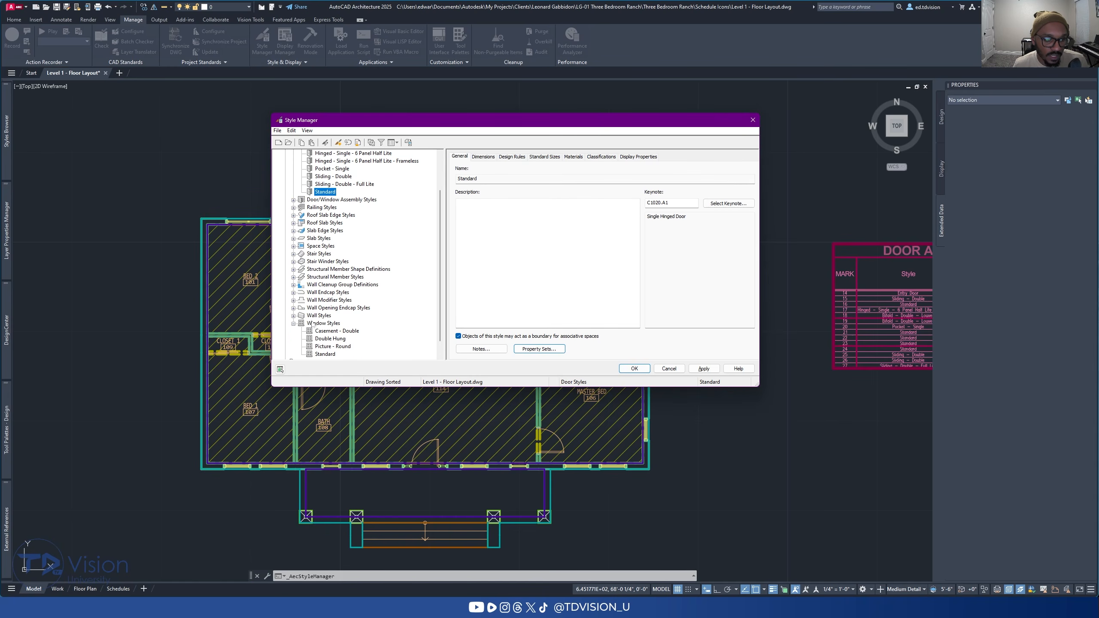
pyautogui.click(633, 368)
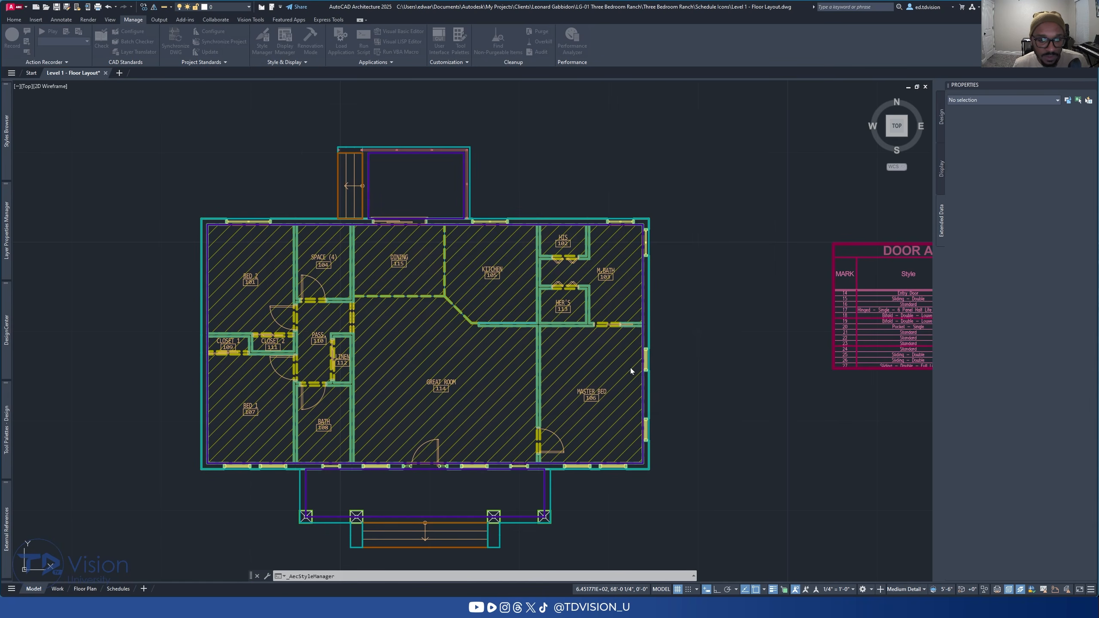
# Step: Open the table style of the Door and Frame Schedule for editing and show its column settings
pyautogui.scroll(-4, 815, 339)
pyautogui.scroll(5, 669, 329)
pyautogui.scroll(1, 706, 339)
pyautogui.moveTo(742, 344); pyautogui.dragTo(329, 310, button='middle')
pyautogui.scroll(-1, 473, 327)
pyautogui.moveTo(464, 323); pyautogui.dragTo(535, 321, button='middle')
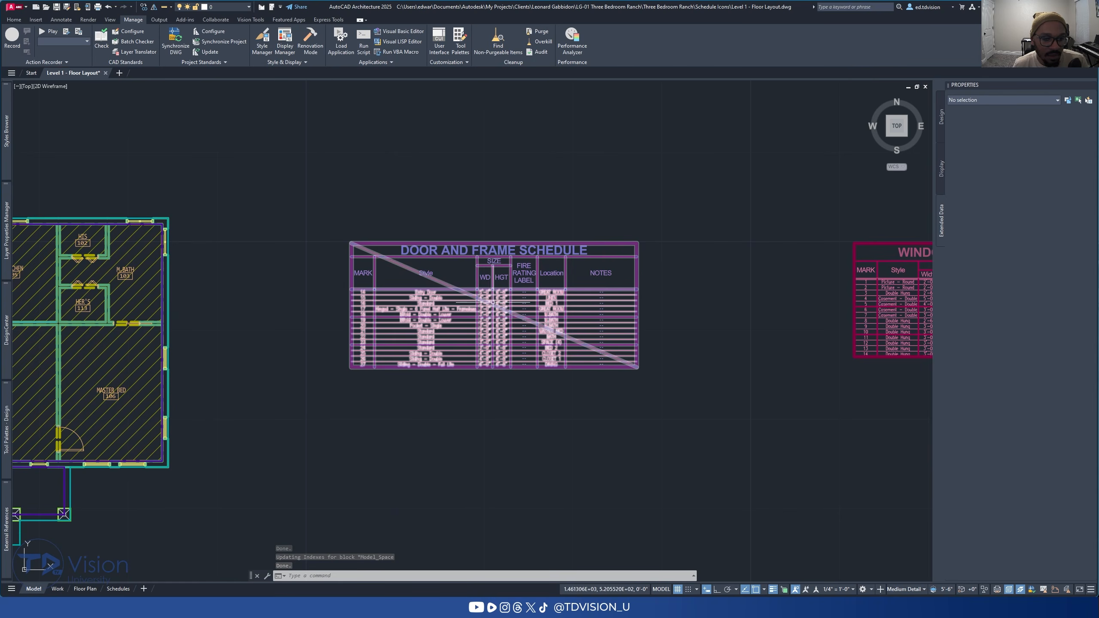
pyautogui.click(487, 298)
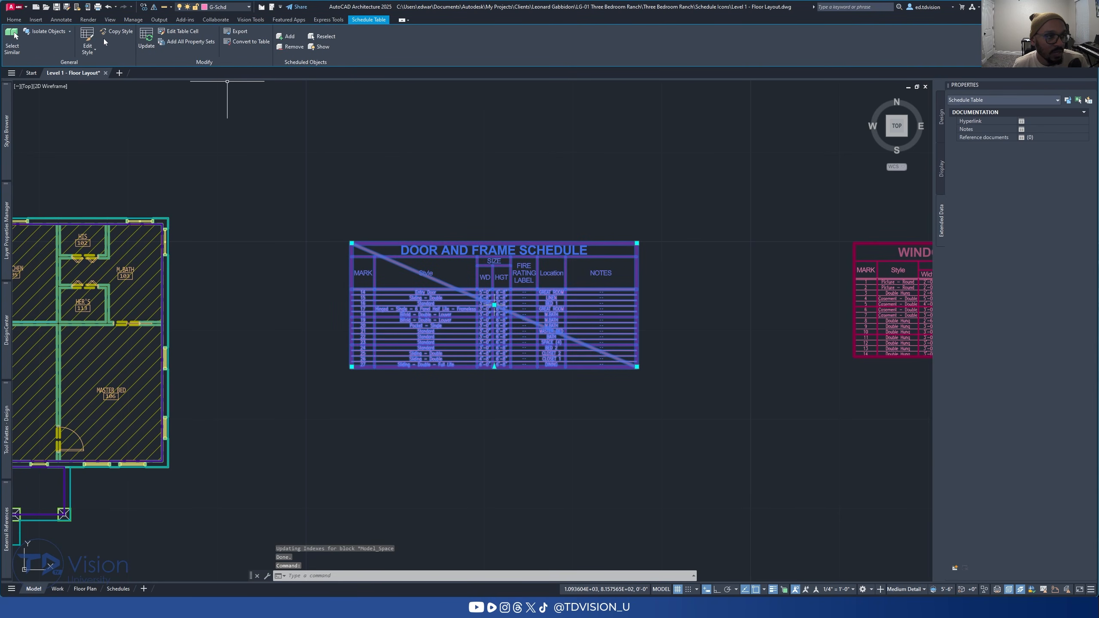
pyautogui.click(90, 35)
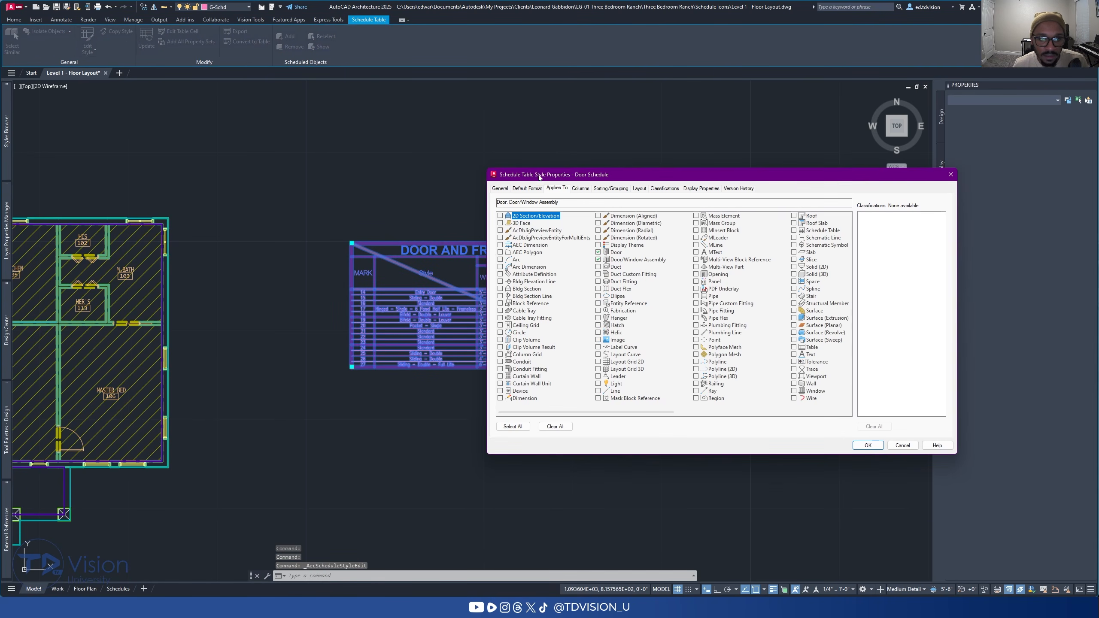
pyautogui.click(579, 189)
pyautogui.moveTo(659, 178); pyautogui.dragTo(524, 163)
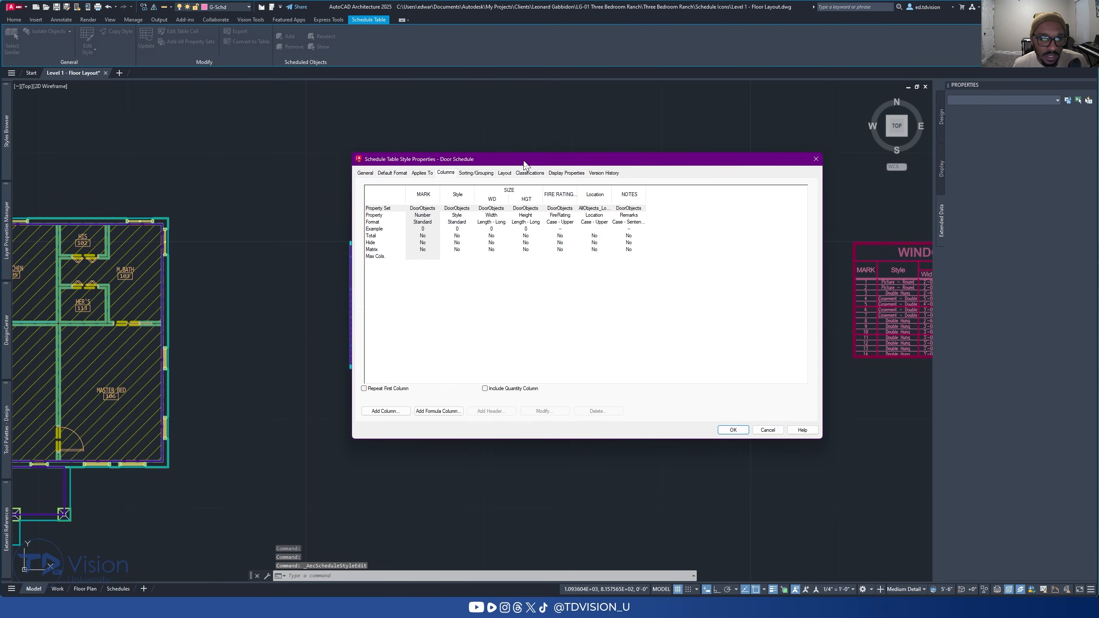
# Step: Add the AllStyle_Image ObjectIcon property as a column headed Icon, and place it between the Style and SIZE columns
pyautogui.click(386, 411)
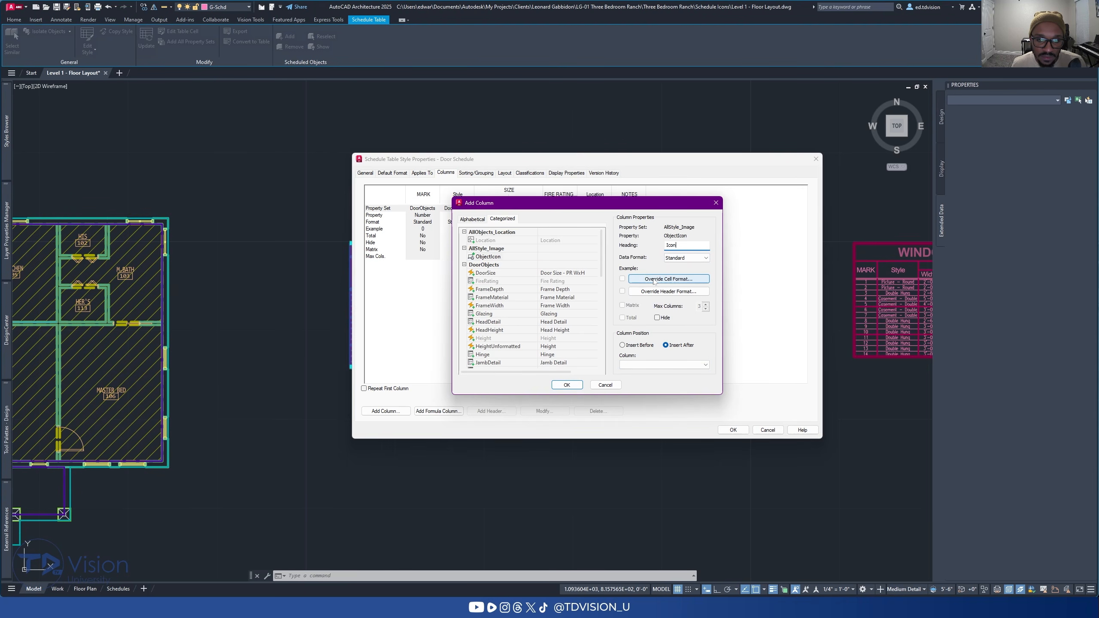
pyautogui.click(566, 385)
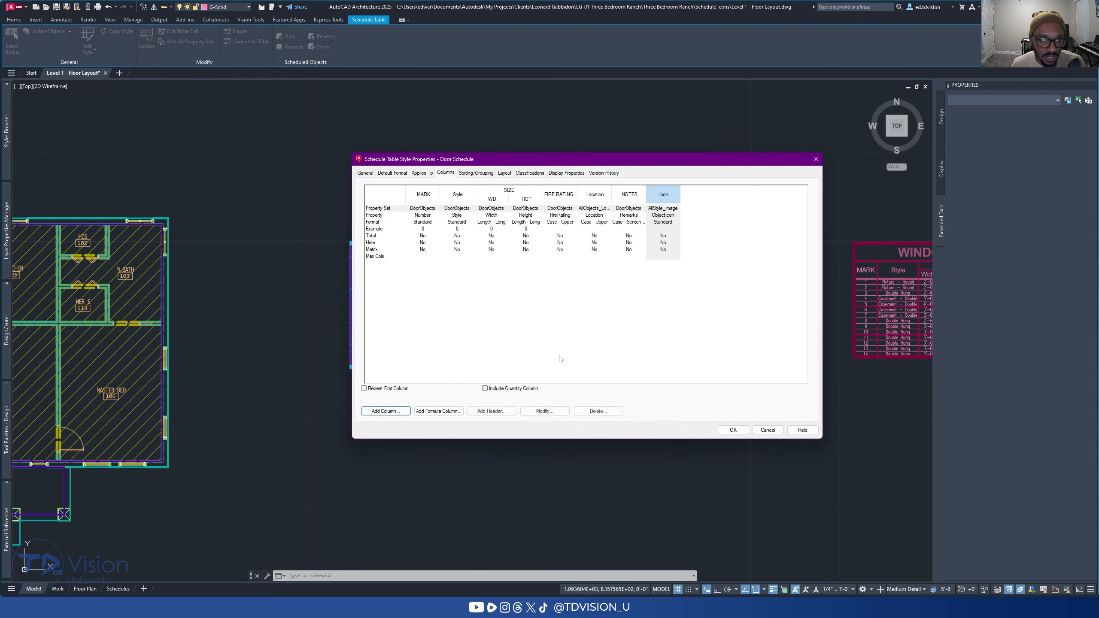
pyautogui.moveTo(654, 205); pyautogui.dragTo(492, 189)
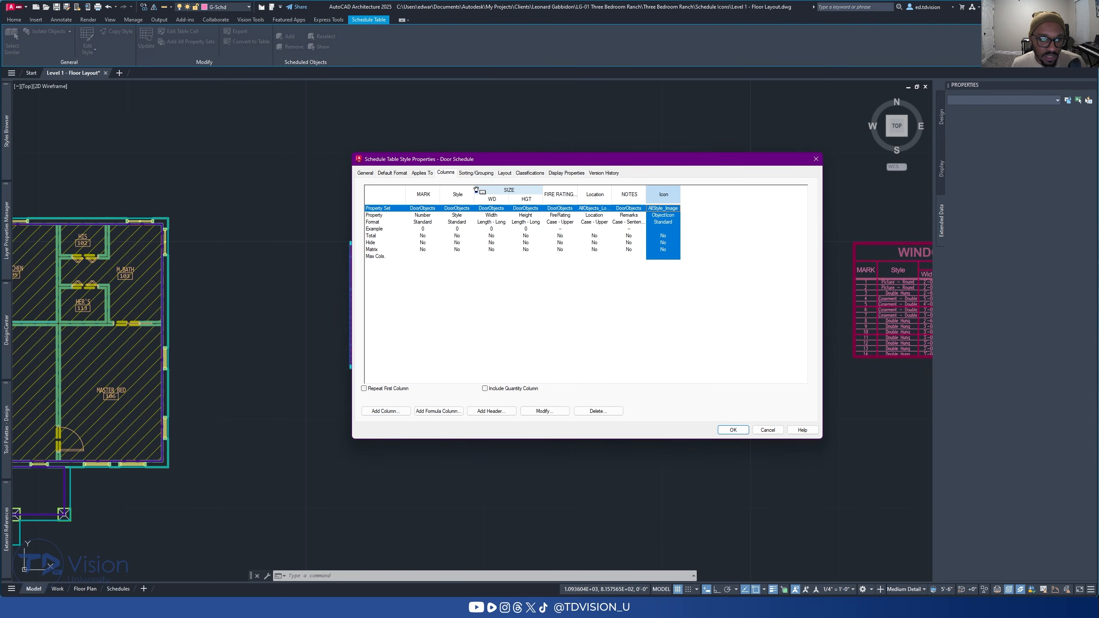
pyautogui.moveTo(476, 190); pyautogui.dragTo(476, 190)
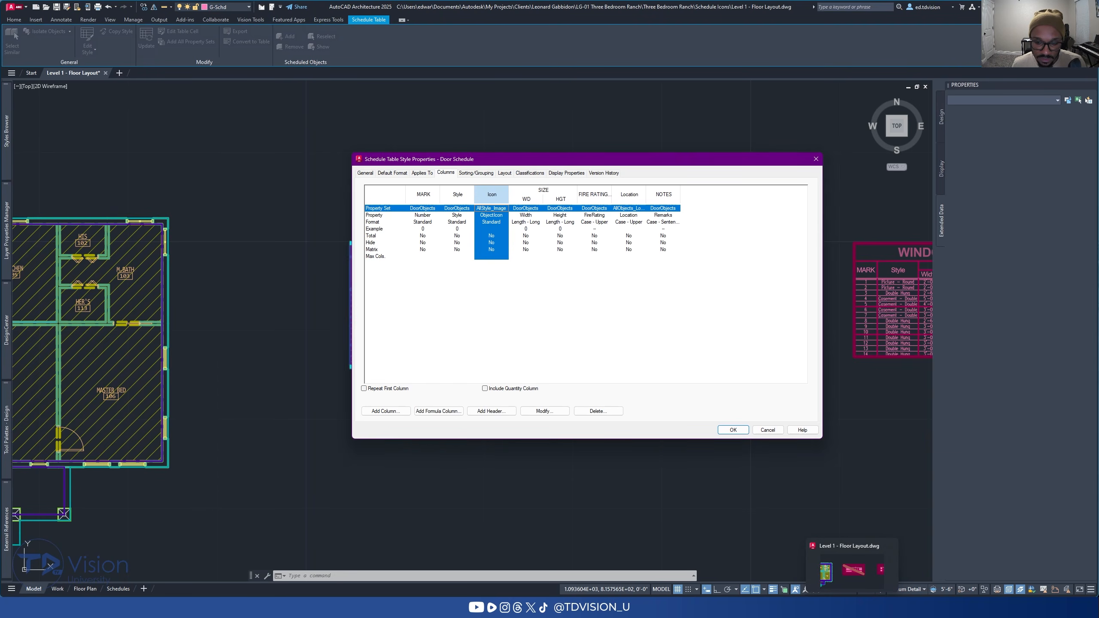
# Step: Check the Icon column in the schedule sheet PDF, return to the drawing and accept the Door Schedule style changes
pyautogui.click(852, 607)
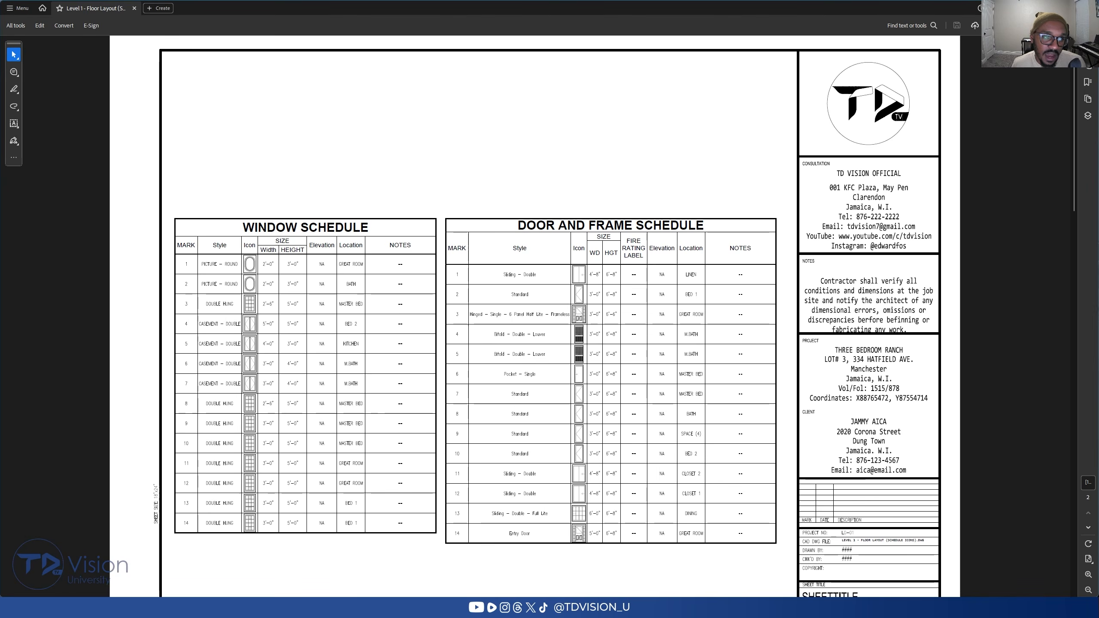
pyautogui.hotkey('alt', 'Tab')
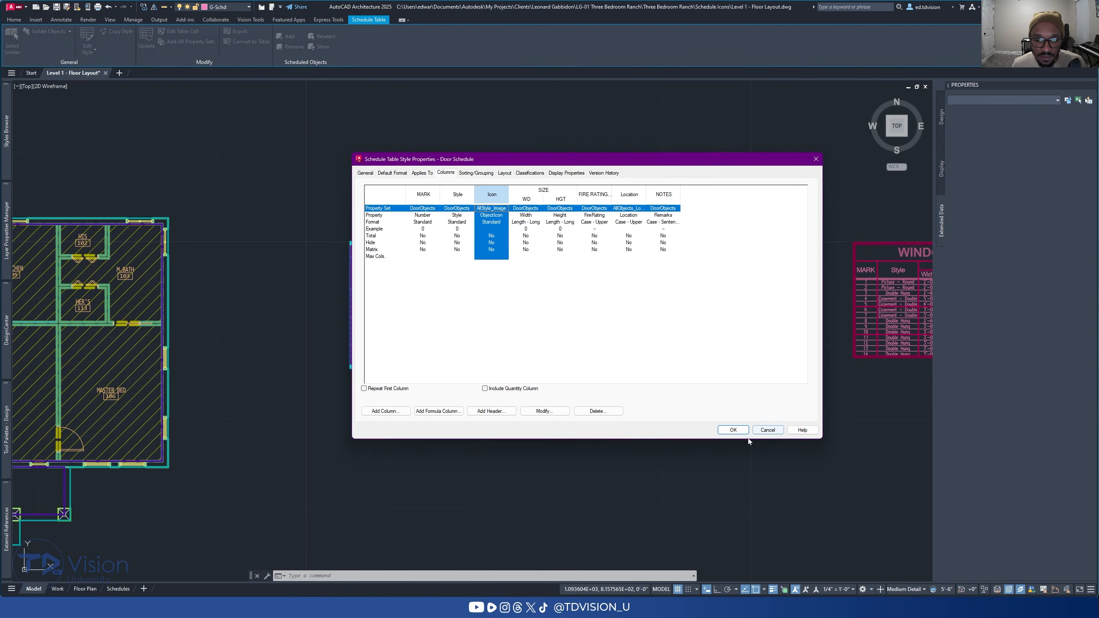
pyautogui.click(733, 430)
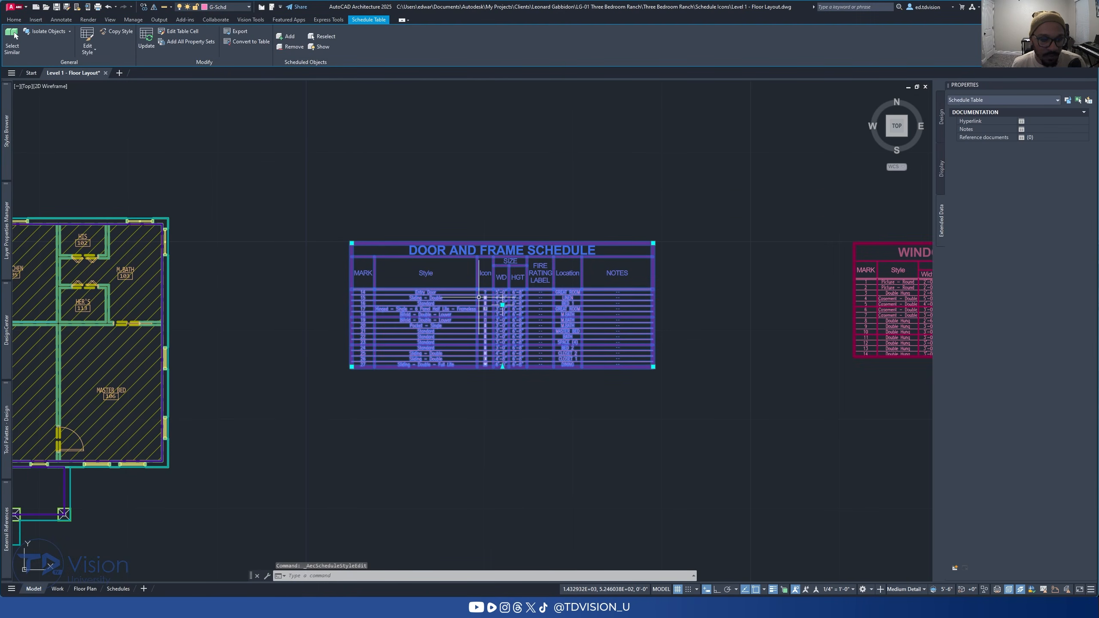
# Step: Examine the Icon column of the Door and Frame Schedule for door styles without an assigned image
pyautogui.scroll(6, 479, 298)
pyautogui.scroll(2, 524, 315)
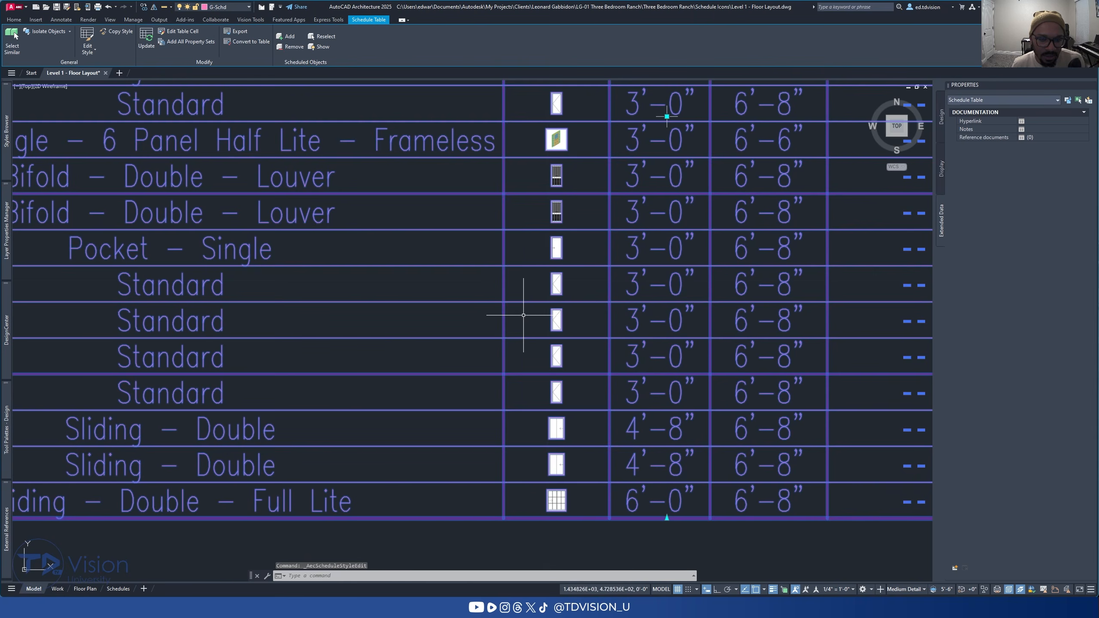
pyautogui.scroll(-2, 524, 315)
pyautogui.press('Escape')
pyautogui.scroll(5, 543, 422)
pyautogui.scroll(-3, 544, 412)
pyautogui.moveTo(552, 242); pyautogui.dragTo(552, 419, button='middle')
pyautogui.moveTo(562, 209); pyautogui.dragTo(562, 304, button='middle')
pyautogui.scroll(3, 541, 243)
pyautogui.scroll(-4, 567, 305)
pyautogui.moveTo(570, 362); pyautogui.dragTo(605, 162, button='middle')
pyautogui.scroll(5, 608, 390)
pyautogui.scroll(-2, 607, 390)
pyautogui.moveTo(615, 257); pyautogui.dragTo(596, 382, button='middle')
pyautogui.scroll(2, 602, 307)
pyautogui.scroll(-2, 602, 307)
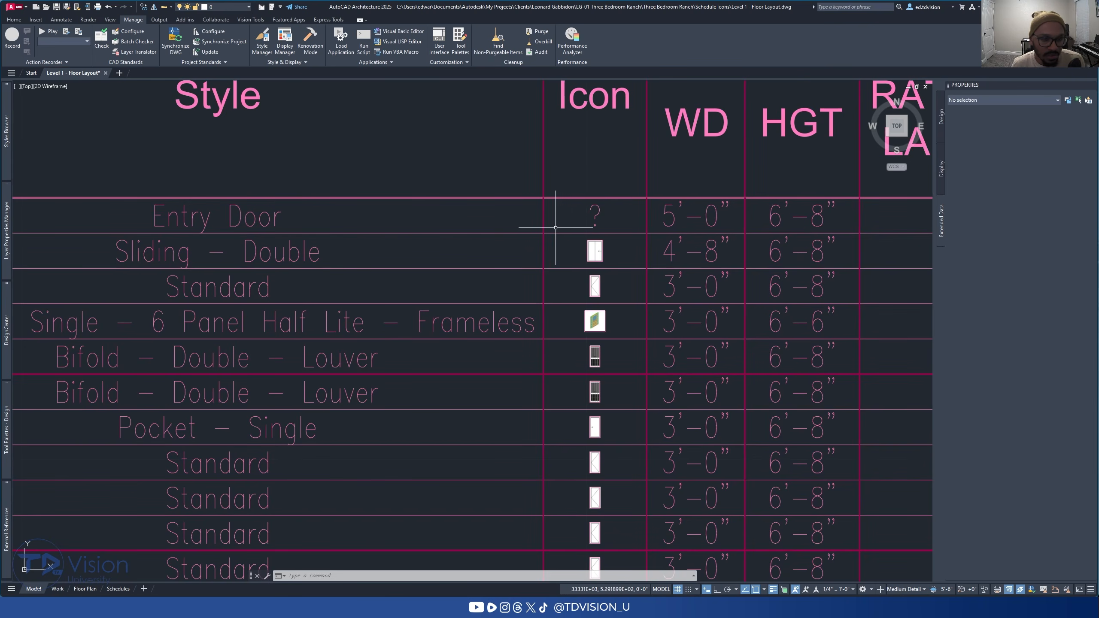
pyautogui.scroll(-6, 593, 215)
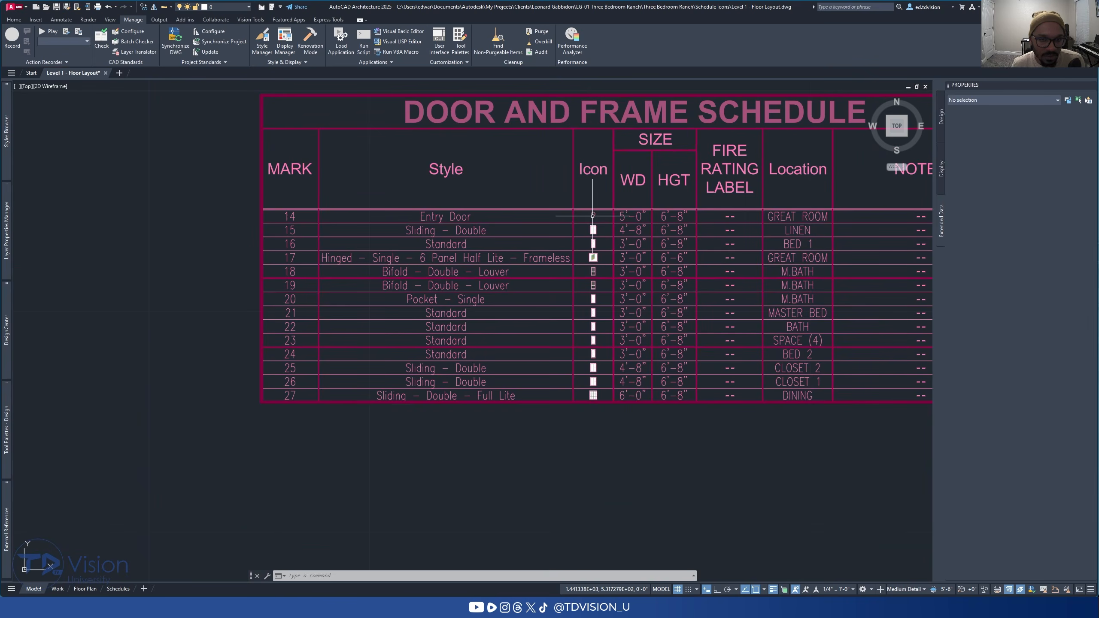
# Step: Open the Style Manager and show the Entry Door style under Door/Window Assembly Styles
pyautogui.click(263, 43)
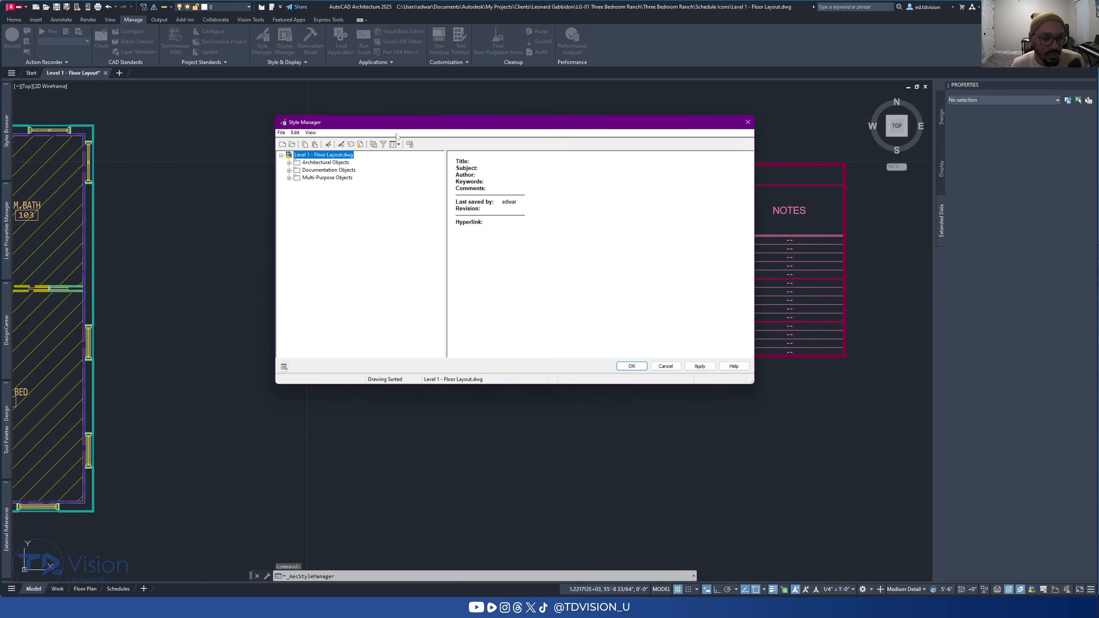
pyautogui.click(285, 161)
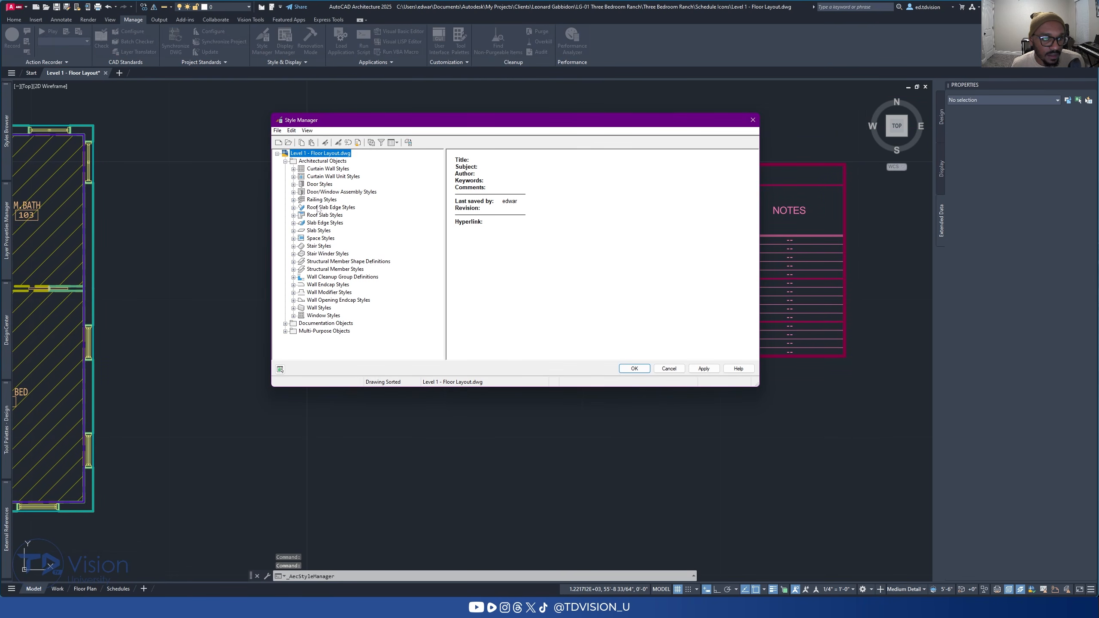
pyautogui.click(314, 193)
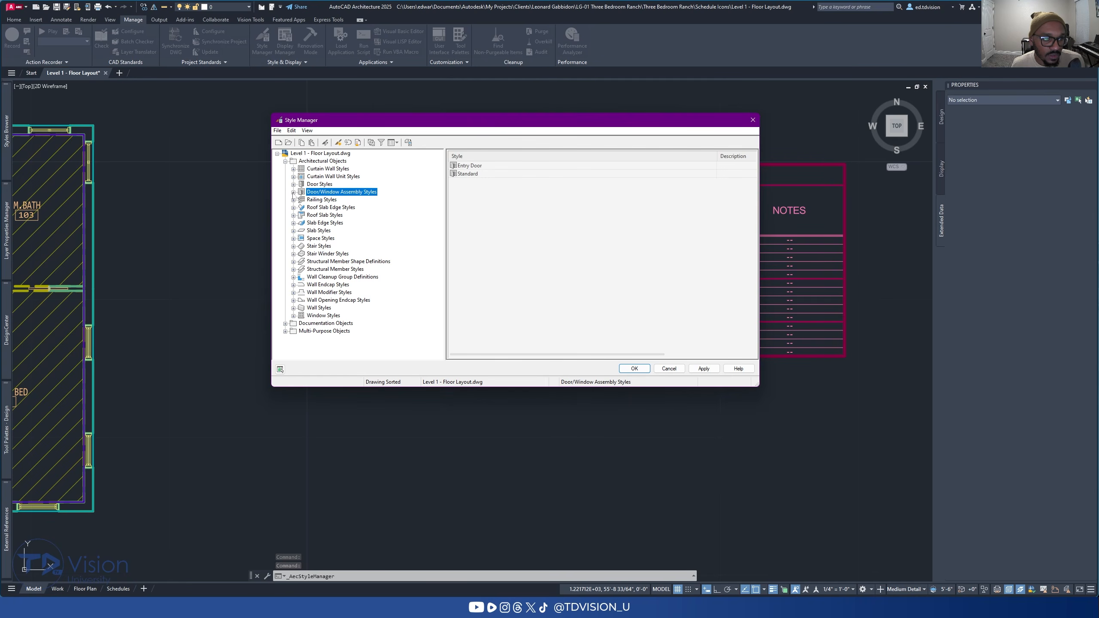
pyautogui.click(293, 192)
pyautogui.click(325, 200)
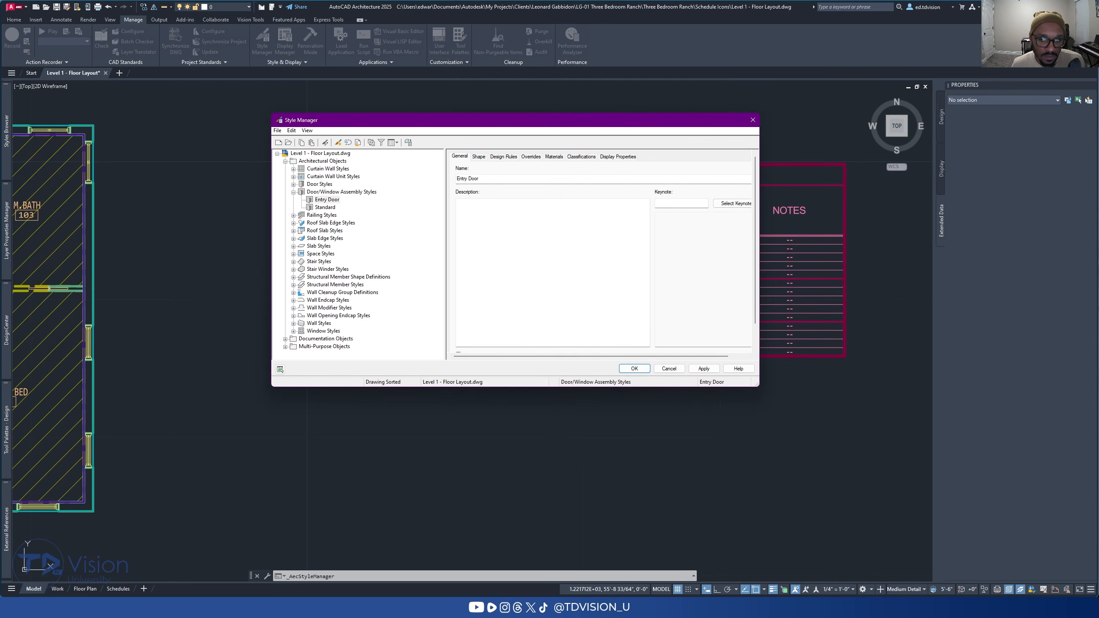
# Step: Add only the AllStyle_Image property set to the Entry Door style's property set data
pyautogui.scroll(-2, 751, 327)
pyautogui.click(539, 342)
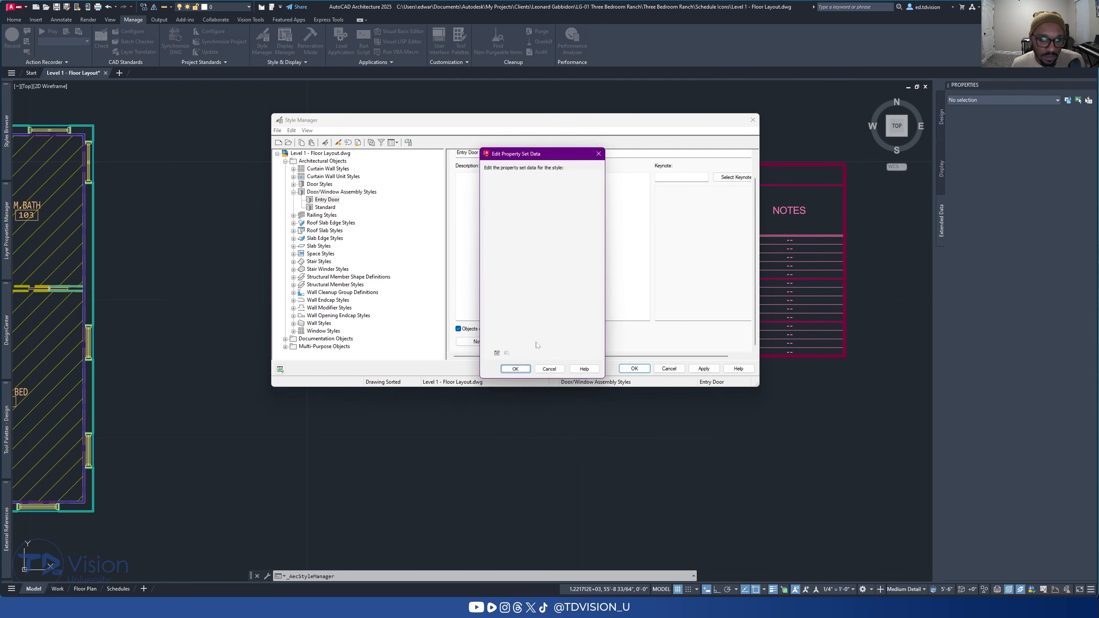
pyautogui.click(496, 357)
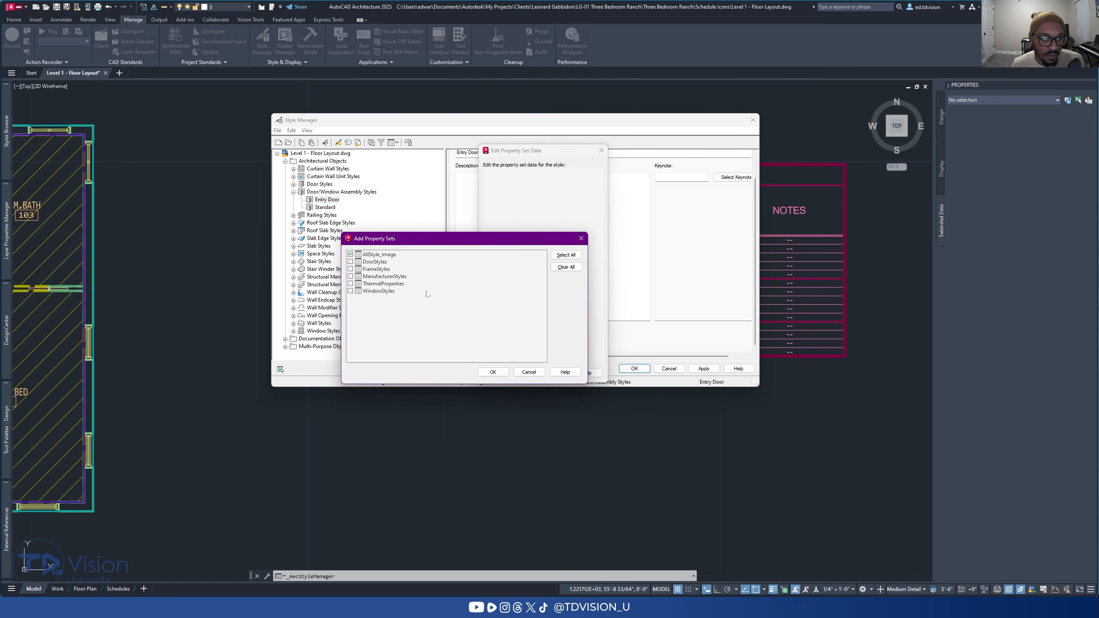
pyautogui.click(494, 372)
# Step: Assign Entry Door.png as the Entry Door style's ObjectIcon image with the Relative Path type, and accept the property set and style changes
pyautogui.click(593, 184)
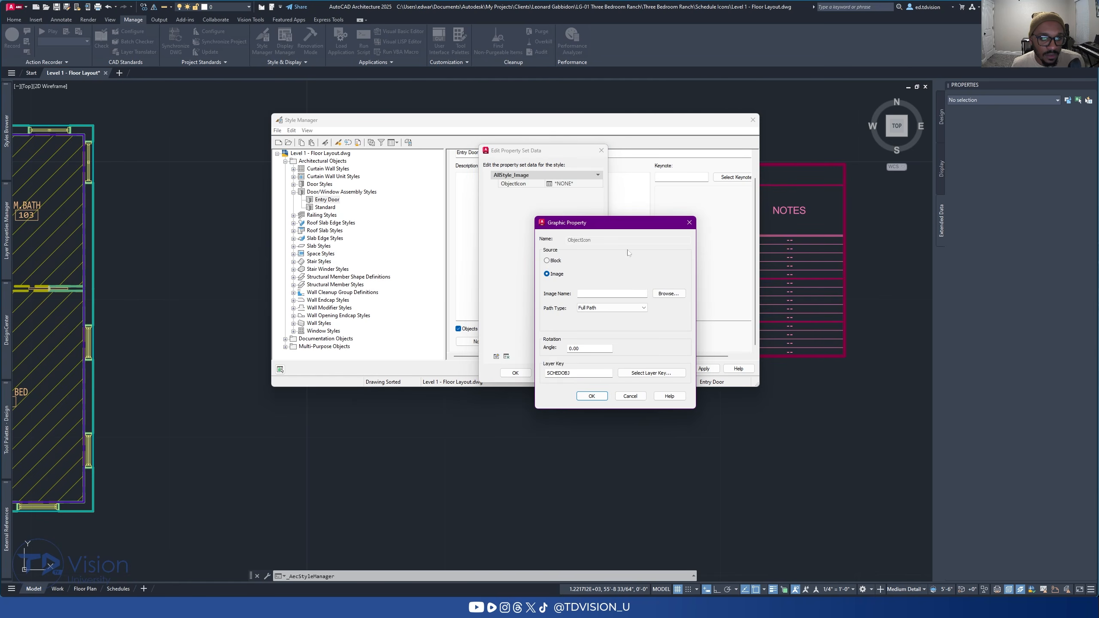
pyautogui.click(670, 295)
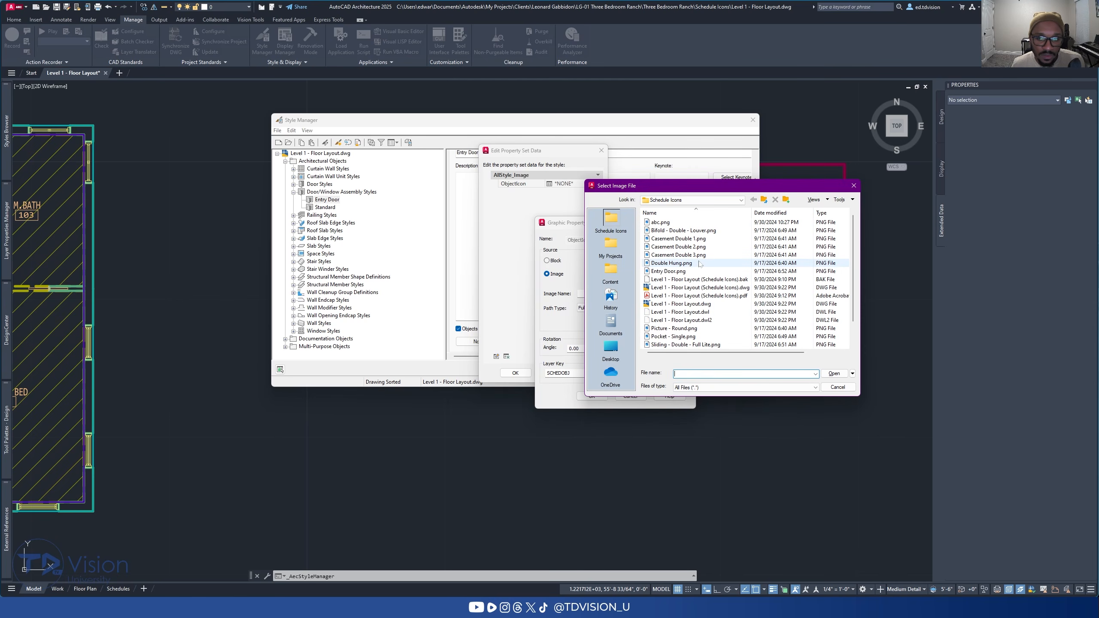
pyautogui.scroll(-1, 692, 272)
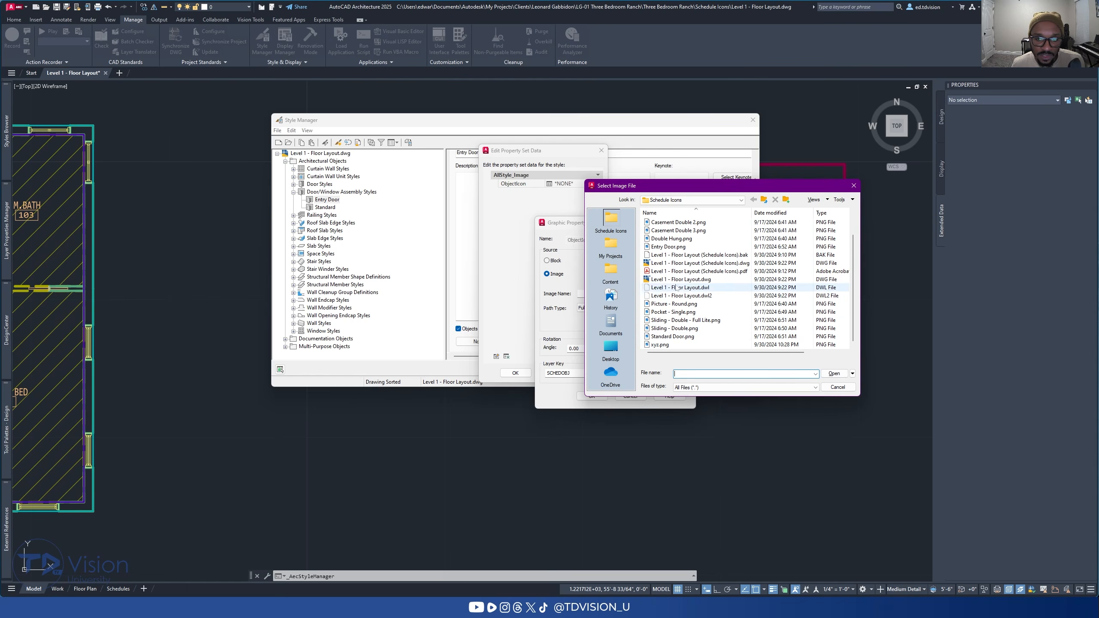
pyautogui.click(673, 247)
pyautogui.click(834, 374)
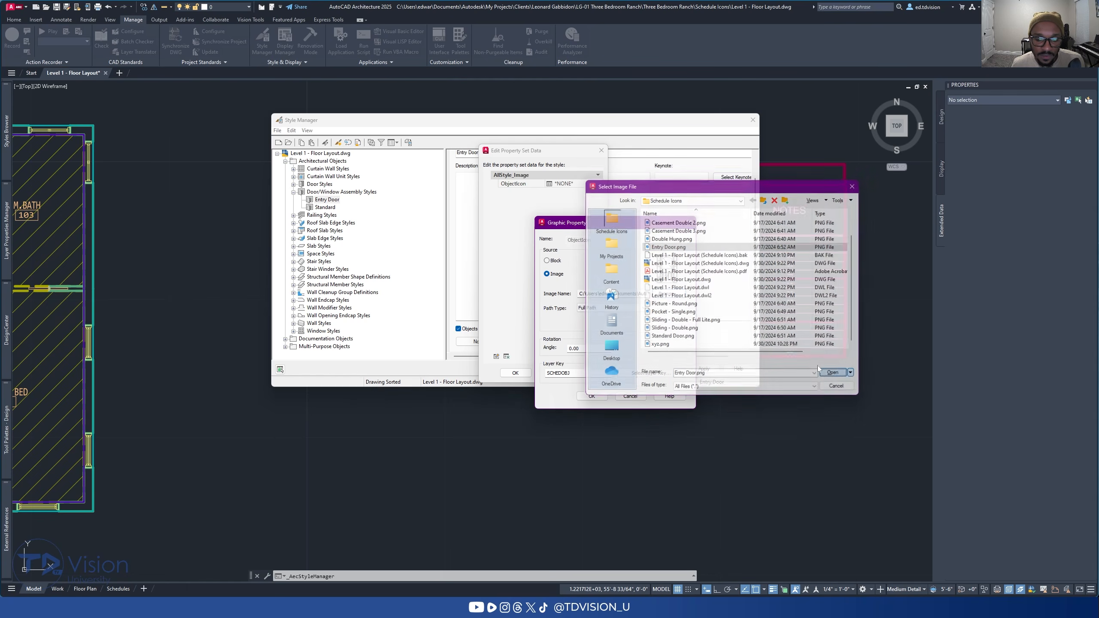
pyautogui.click(615, 307)
pyautogui.click(610, 321)
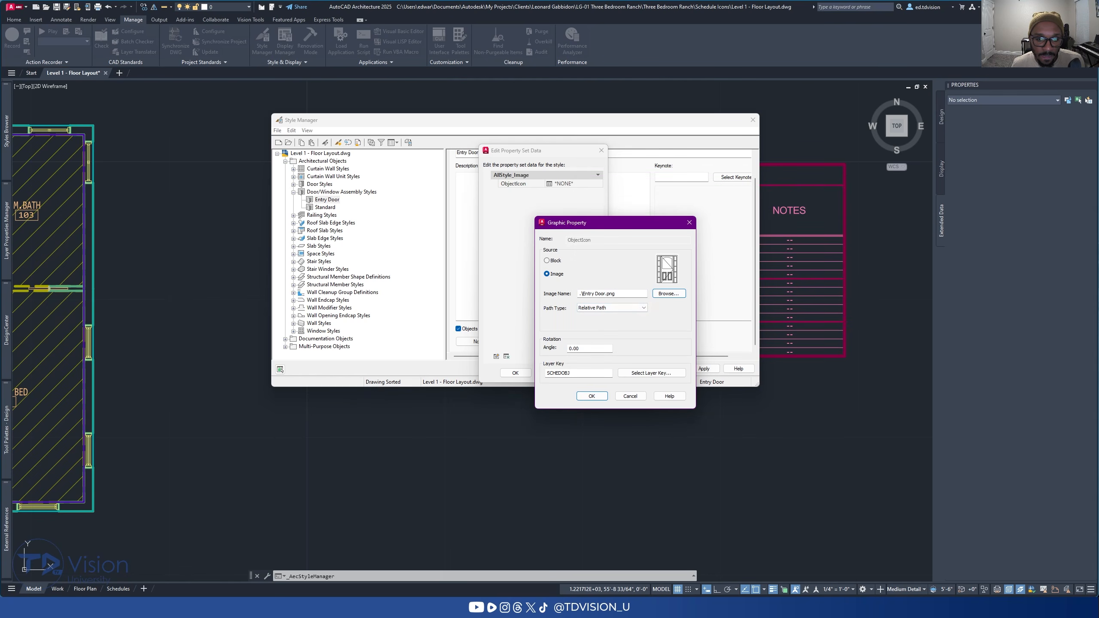
pyautogui.click(599, 396)
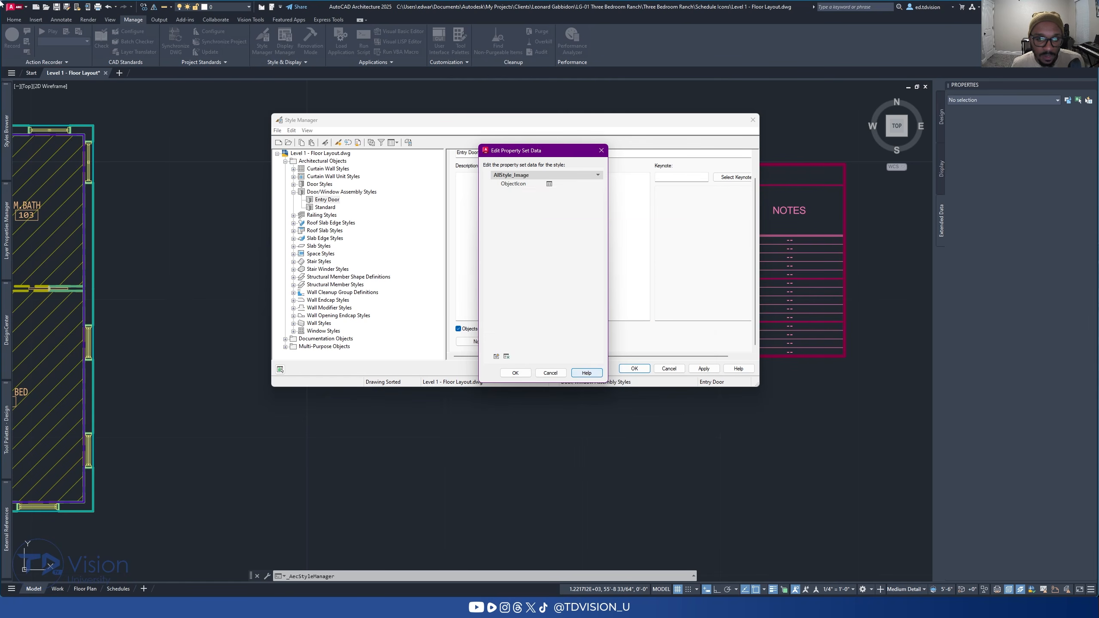
pyautogui.click(514, 373)
pyautogui.click(635, 368)
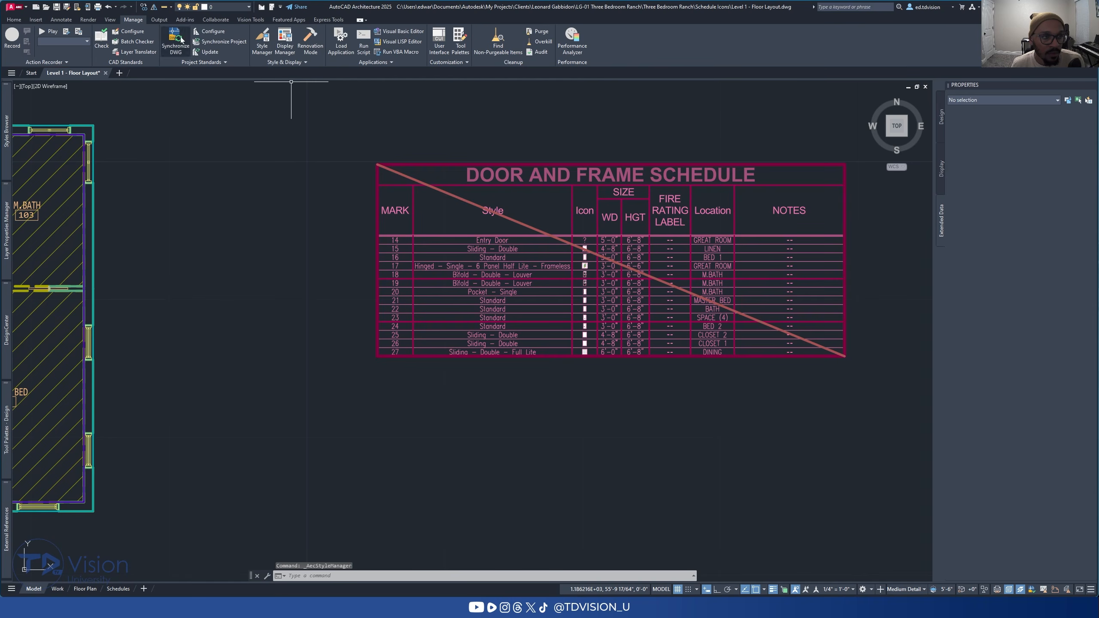
# Step: Set the Door and Frame Schedule table's Update automatically property to Yes
pyautogui.press('Escape')
pyautogui.moveTo(642, 242); pyautogui.dragTo(536, 255, button='middle')
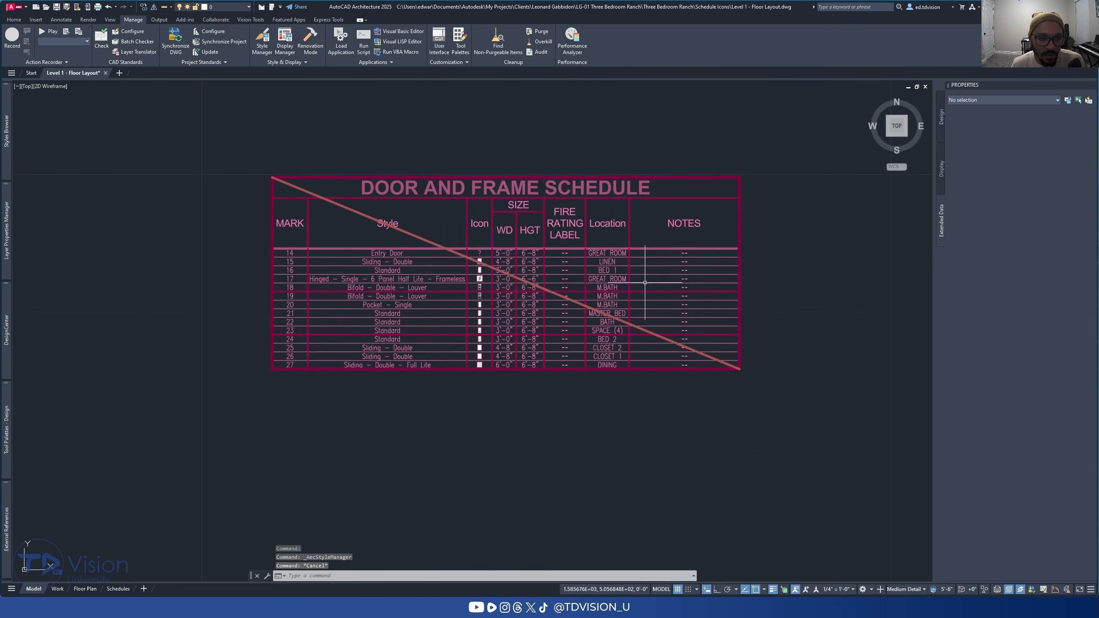
pyautogui.click(507, 265)
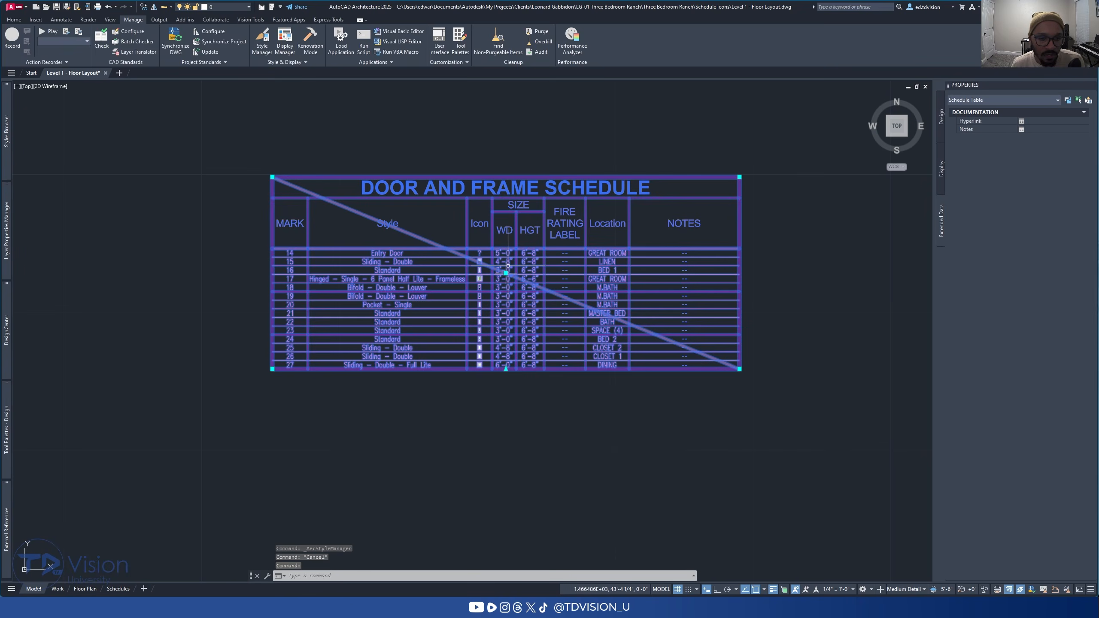
pyautogui.click(943, 124)
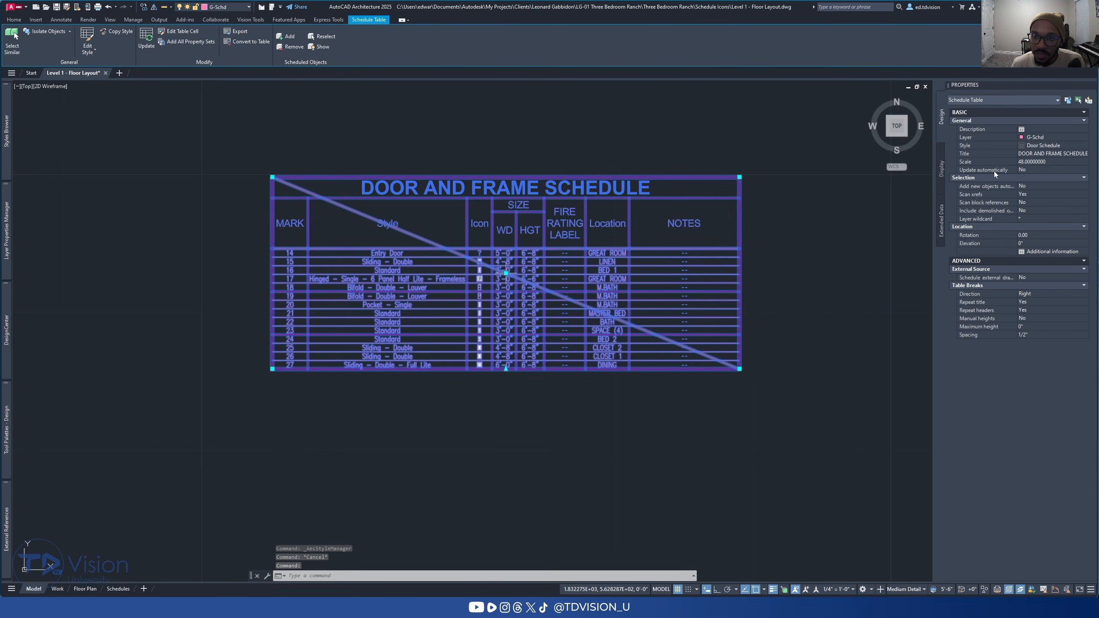
pyautogui.click(1038, 169)
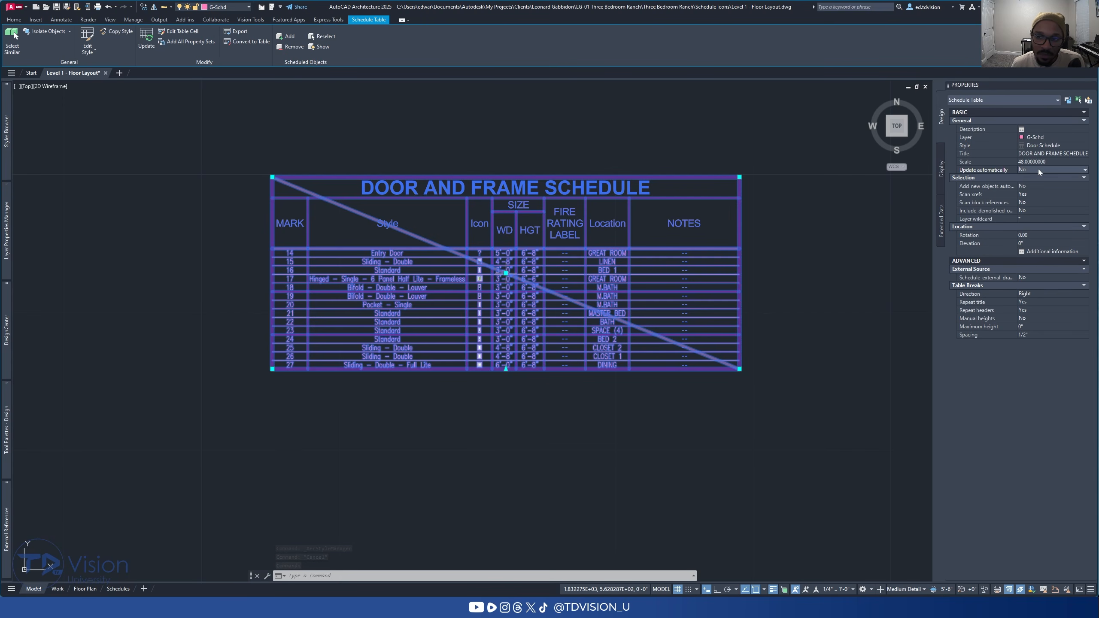
pyautogui.click(1032, 176)
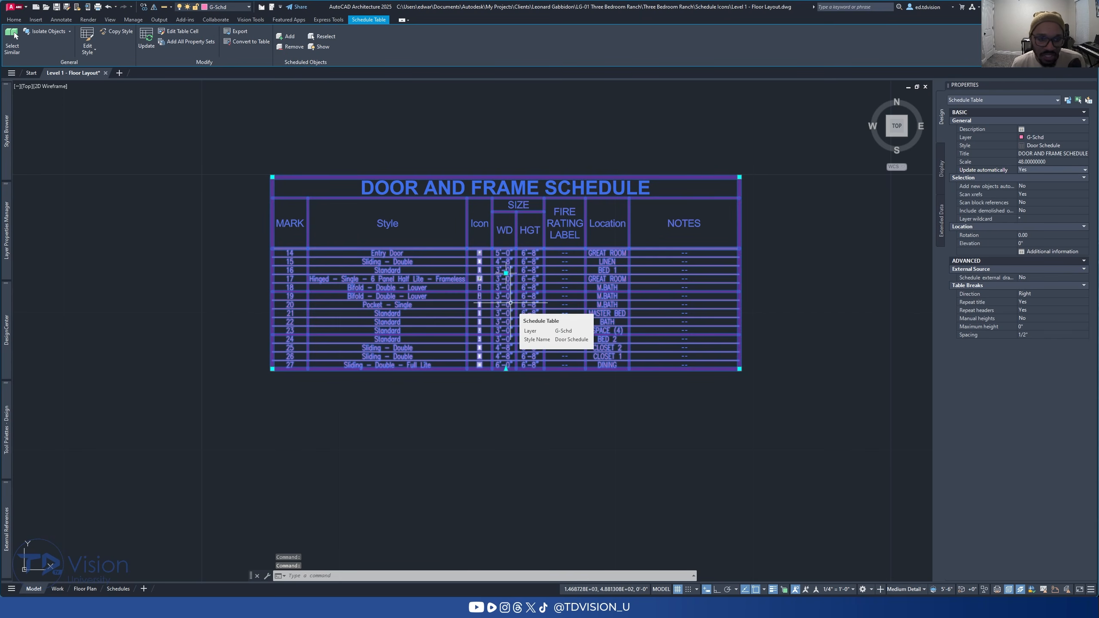
# Step: Deselect the Door and Frame Schedule and examine the icon images shown for the Entry Door and the other door styles
pyautogui.scroll(-3, 510, 303)
pyautogui.scroll(3, 464, 350)
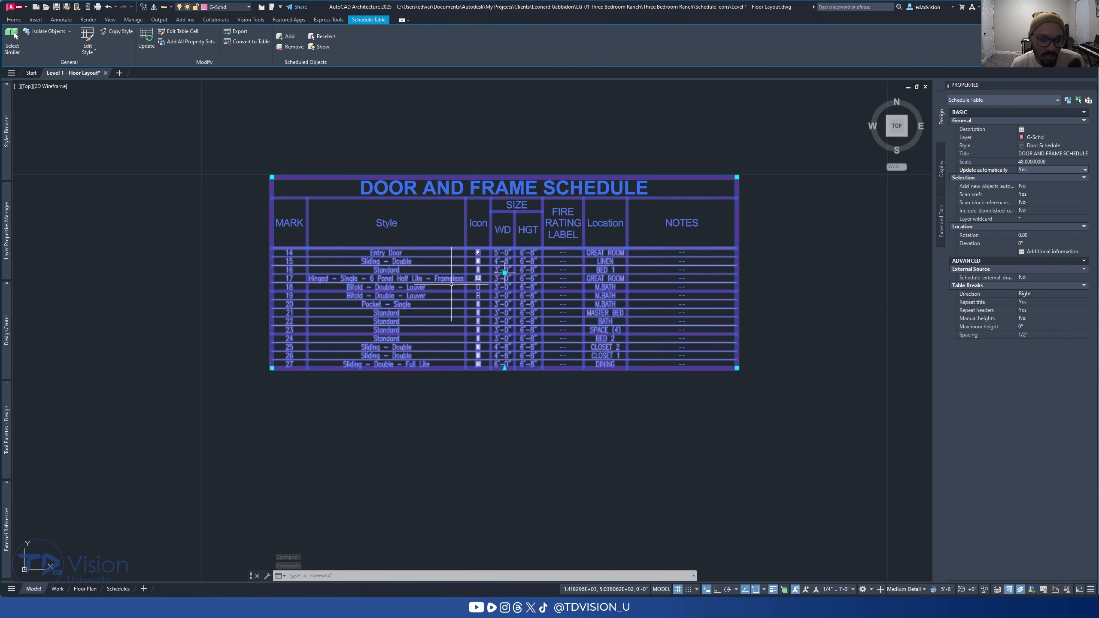
pyautogui.scroll(2, 469, 277)
pyautogui.press('Escape')
pyautogui.press('Escape')
pyautogui.press('Escape')
pyautogui.scroll(8, 469, 305)
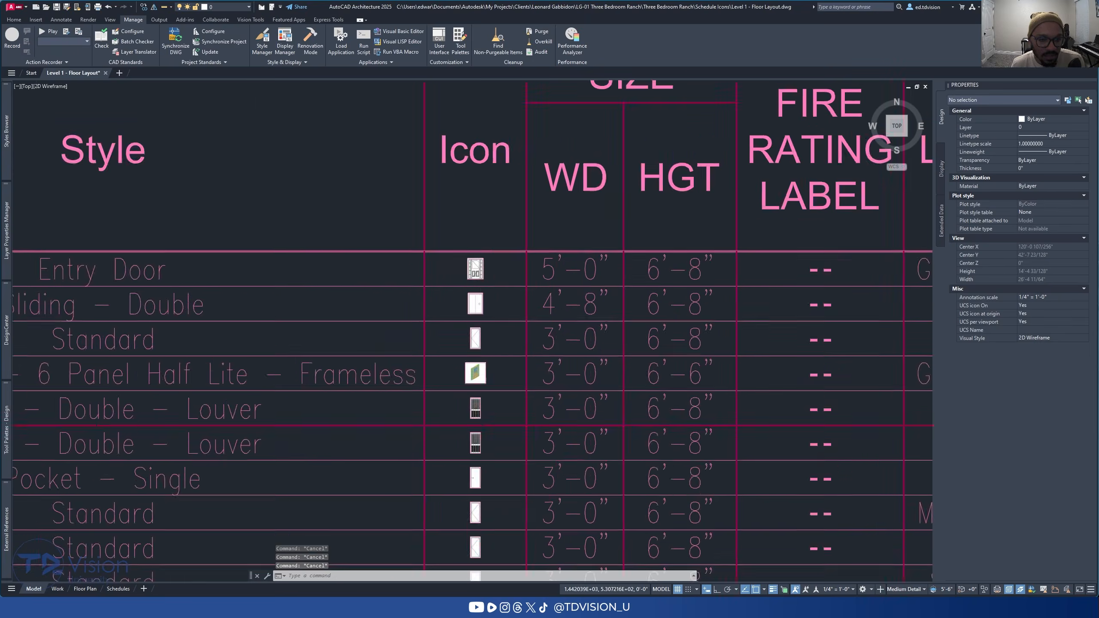
pyautogui.scroll(4, 481, 273)
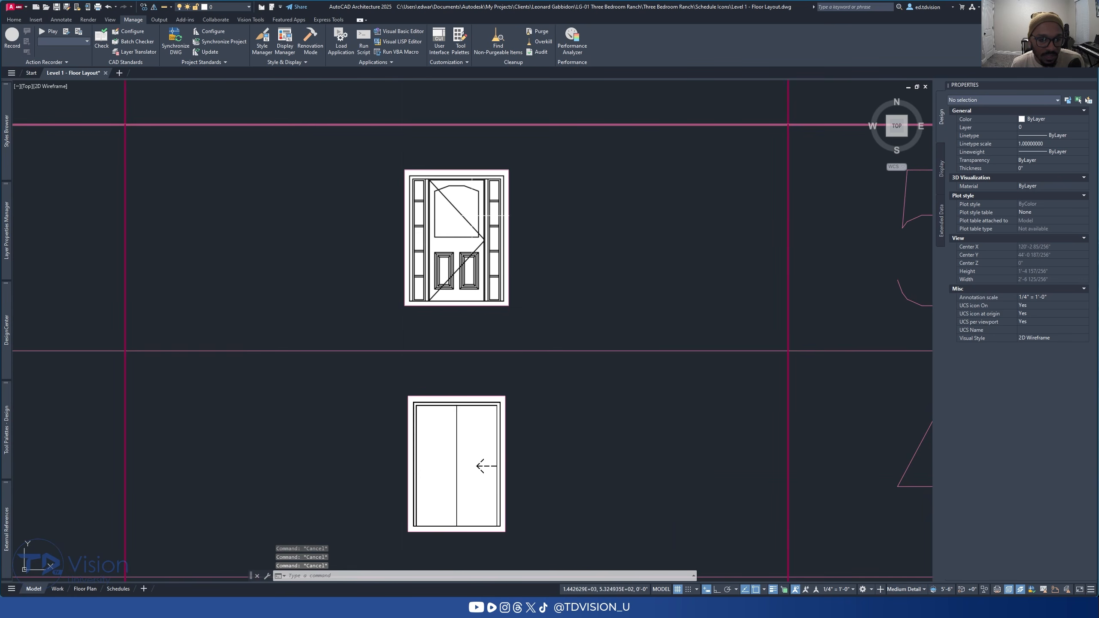
pyautogui.scroll(-8, 511, 242)
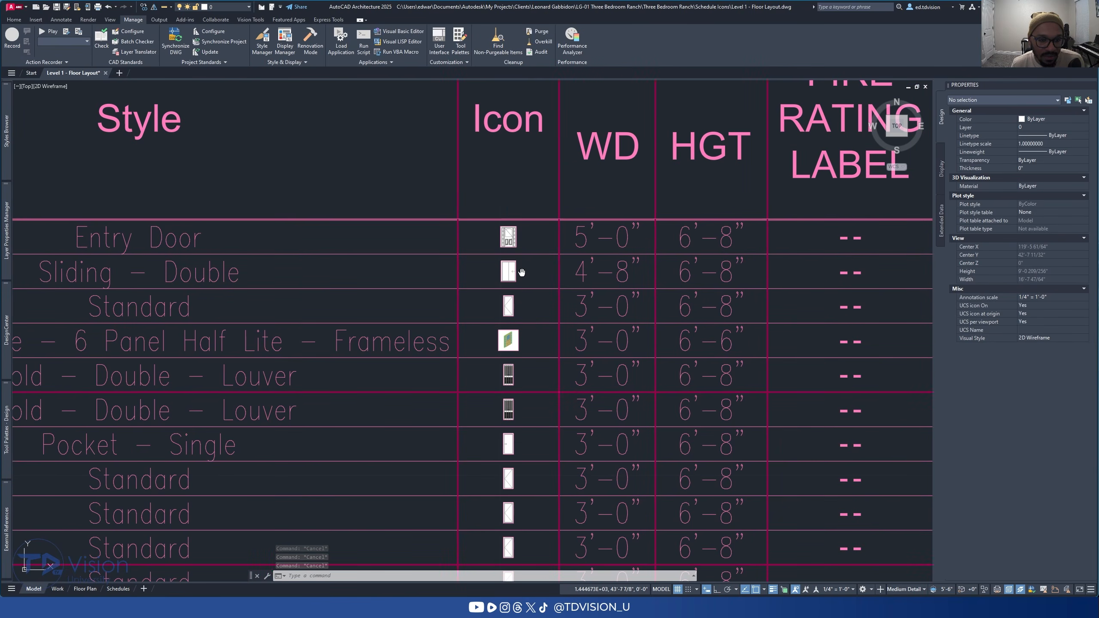
pyautogui.scroll(-3, 538, 358)
pyautogui.scroll(9, 514, 341)
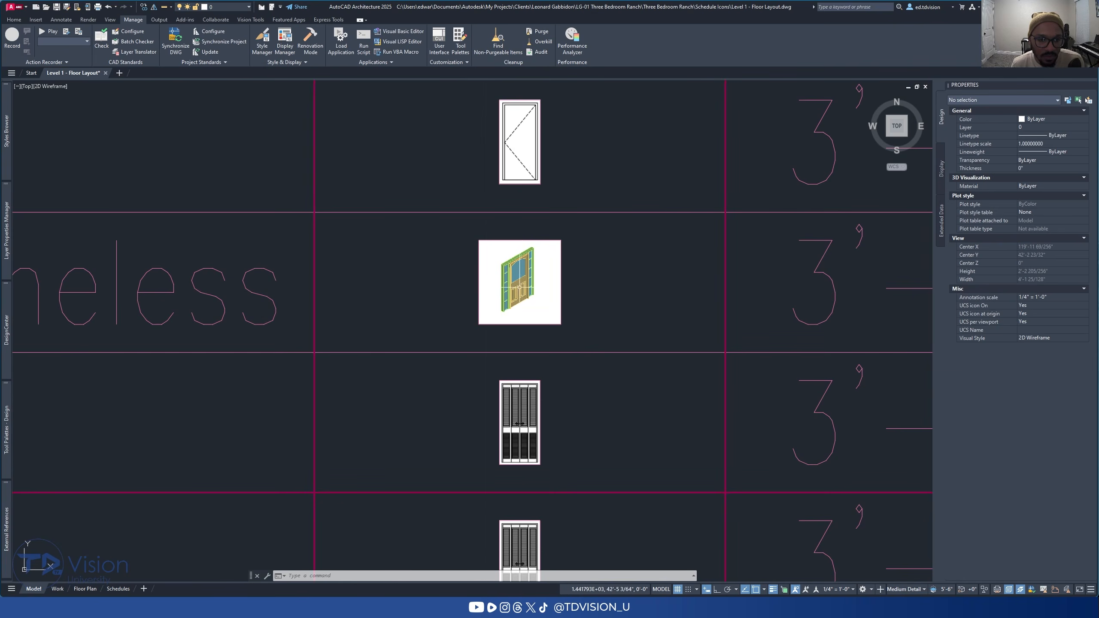
pyautogui.scroll(4, 515, 293)
pyautogui.scroll(-7, 515, 285)
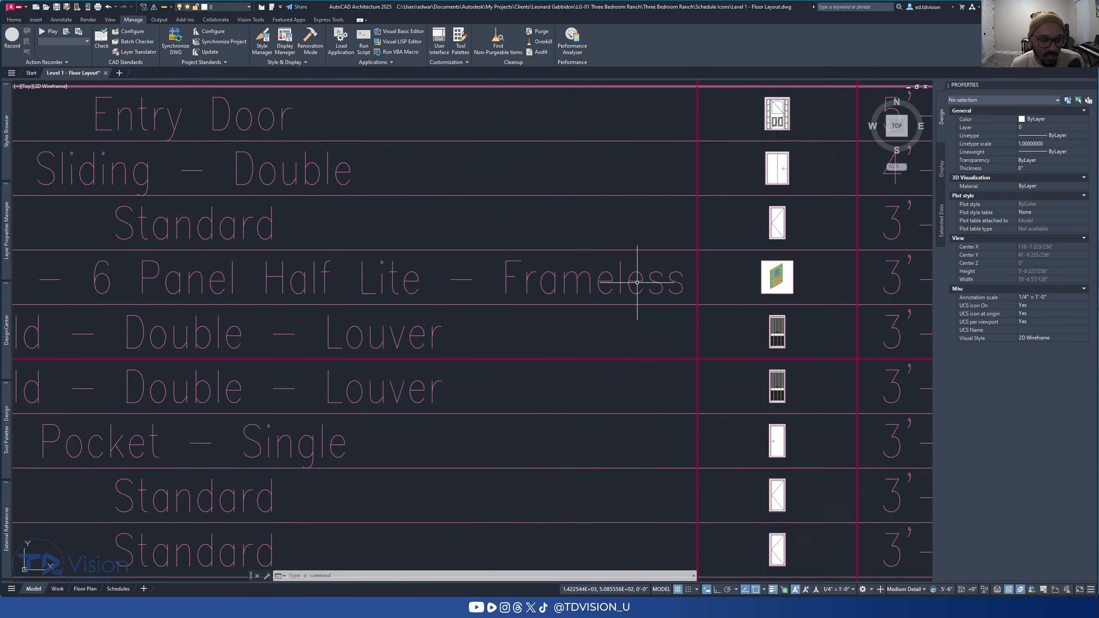
pyautogui.scroll(-3, 294, 274)
pyautogui.scroll(6, 657, 275)
pyautogui.scroll(-2, 568, 289)
pyautogui.scroll(-5, 498, 273)
pyautogui.scroll(1, 396, 272)
pyautogui.scroll(5, 396, 272)
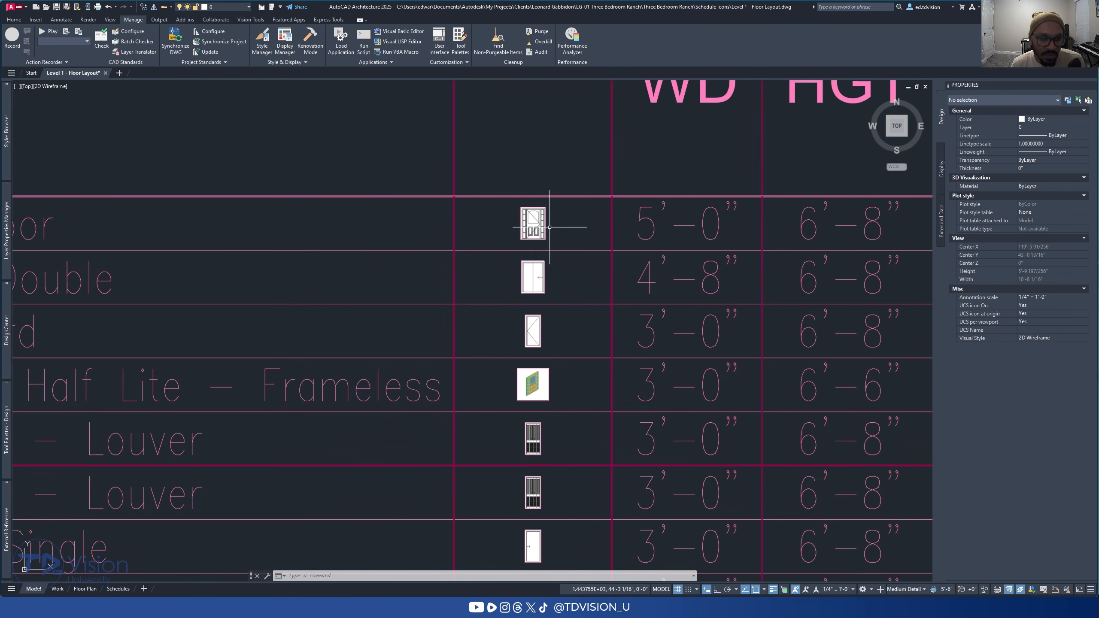
pyautogui.scroll(-7, 552, 226)
pyautogui.scroll(6, 562, 246)
pyautogui.scroll(2, 519, 239)
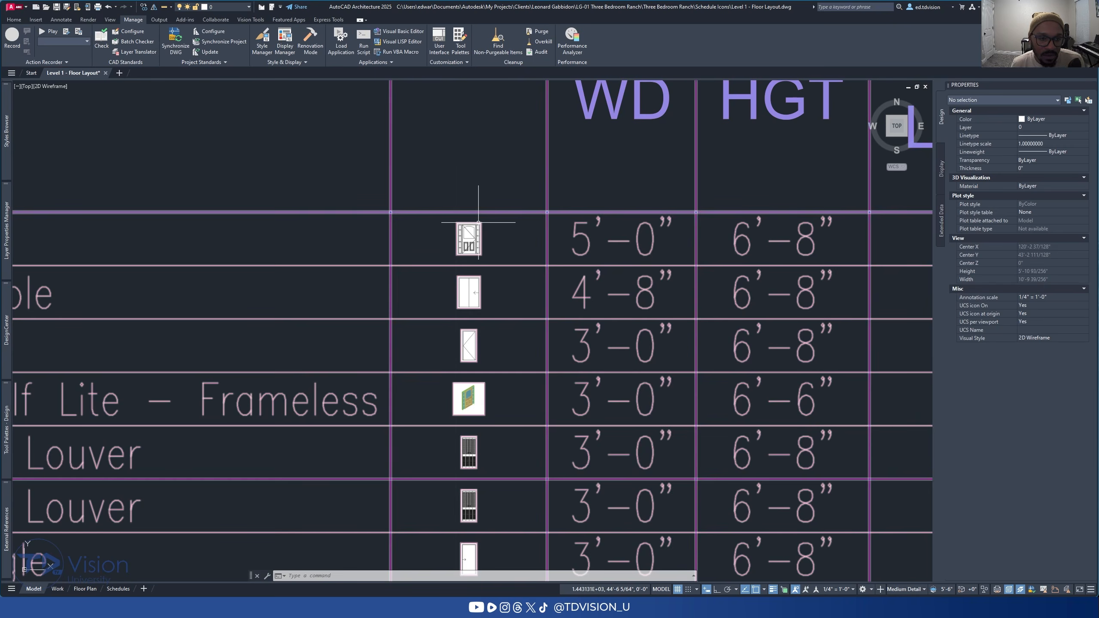
pyautogui.scroll(4, 476, 229)
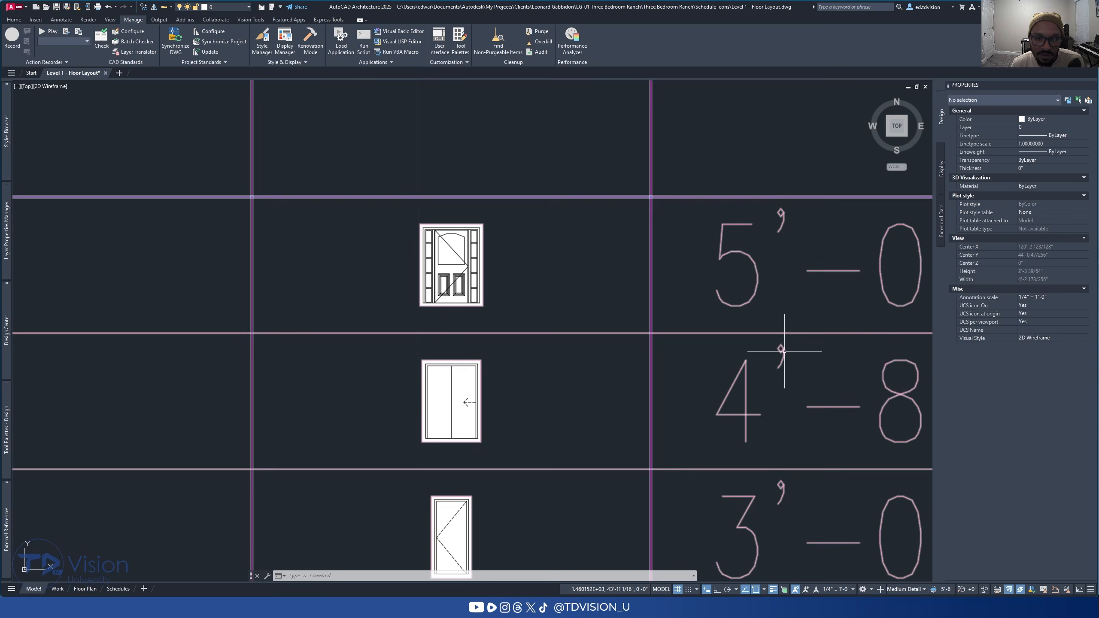
pyautogui.scroll(-1, 562, 246)
pyautogui.scroll(-2, 518, 248)
pyautogui.scroll(4, 558, 225)
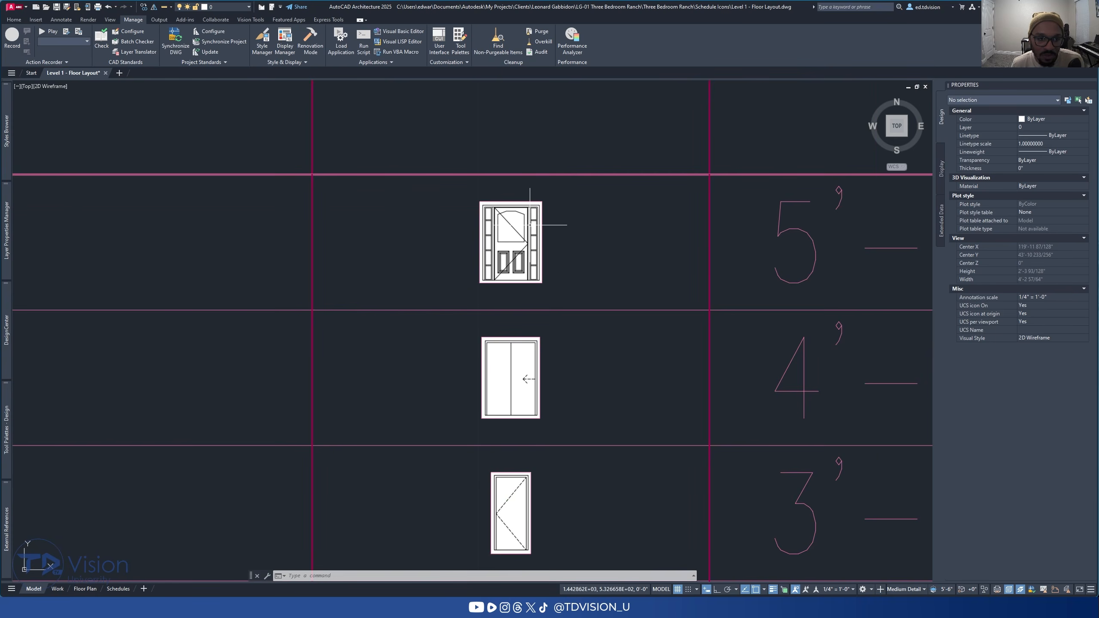
pyautogui.scroll(-8, 532, 201)
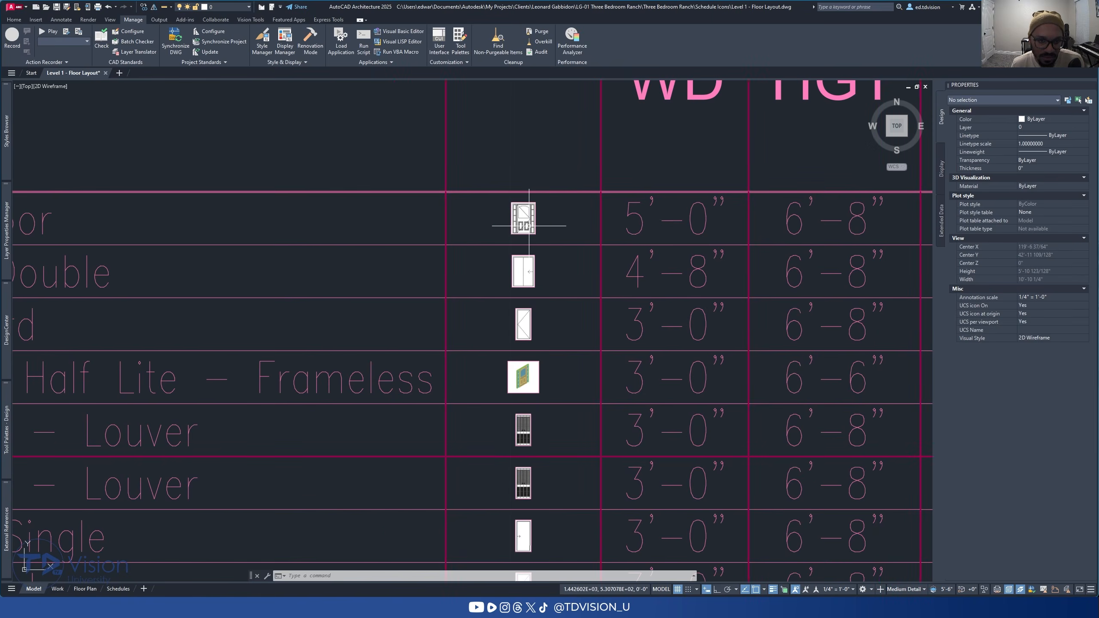
# Step: Override the Icon column's cell format in the Door Schedule table style with a text height of 5/8" and accept the style changes
pyautogui.scroll(-3, 531, 218)
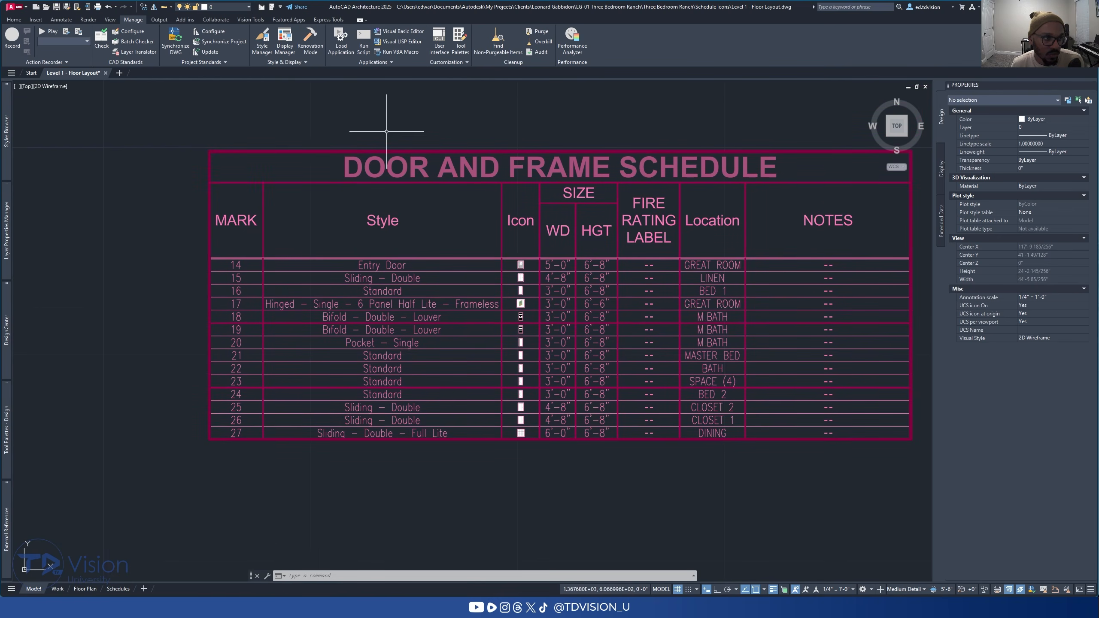
pyautogui.click(328, 163)
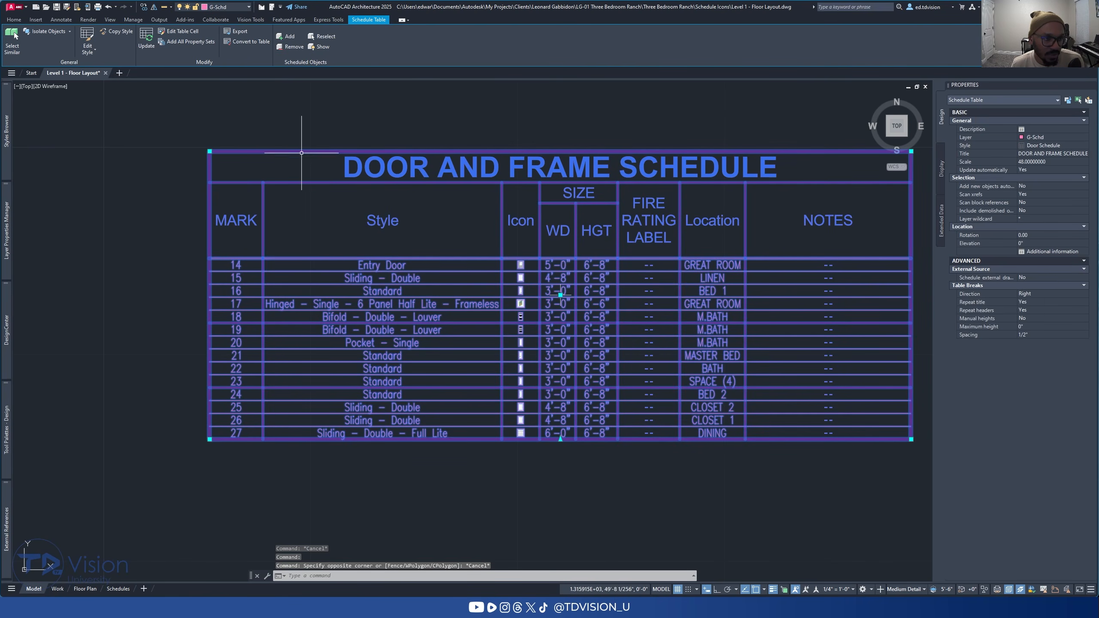
pyautogui.click(95, 39)
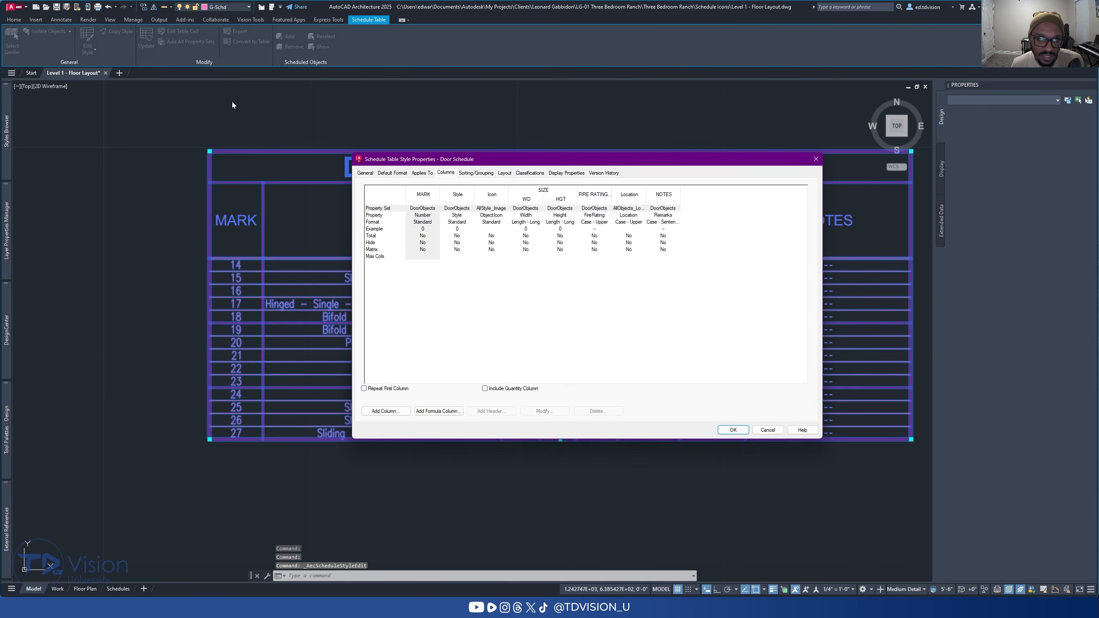
pyautogui.click(497, 195)
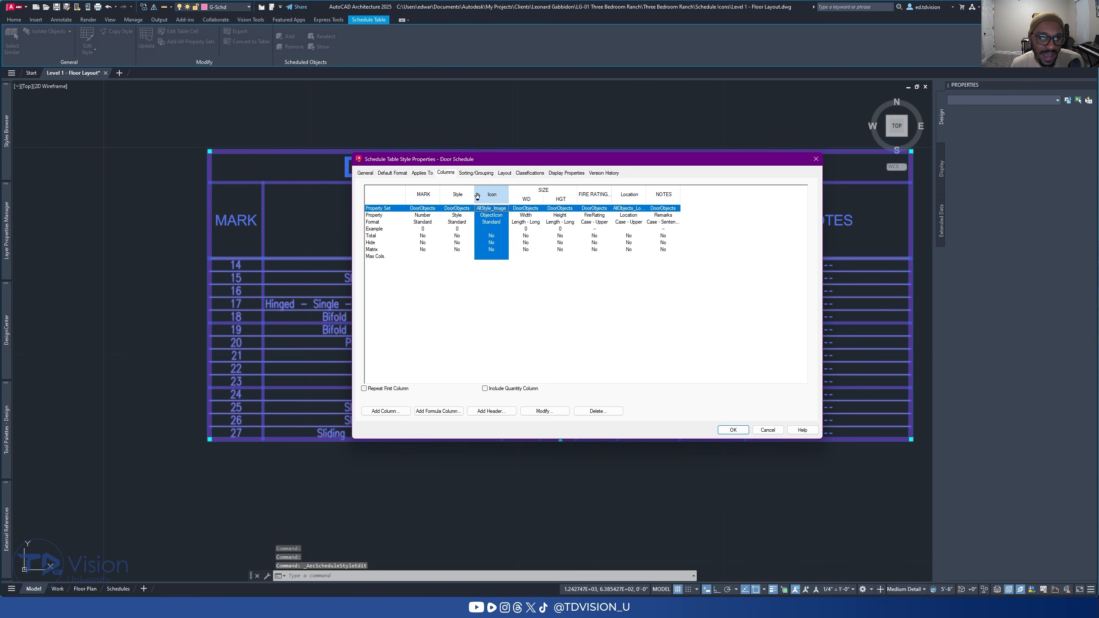
pyautogui.click(544, 412)
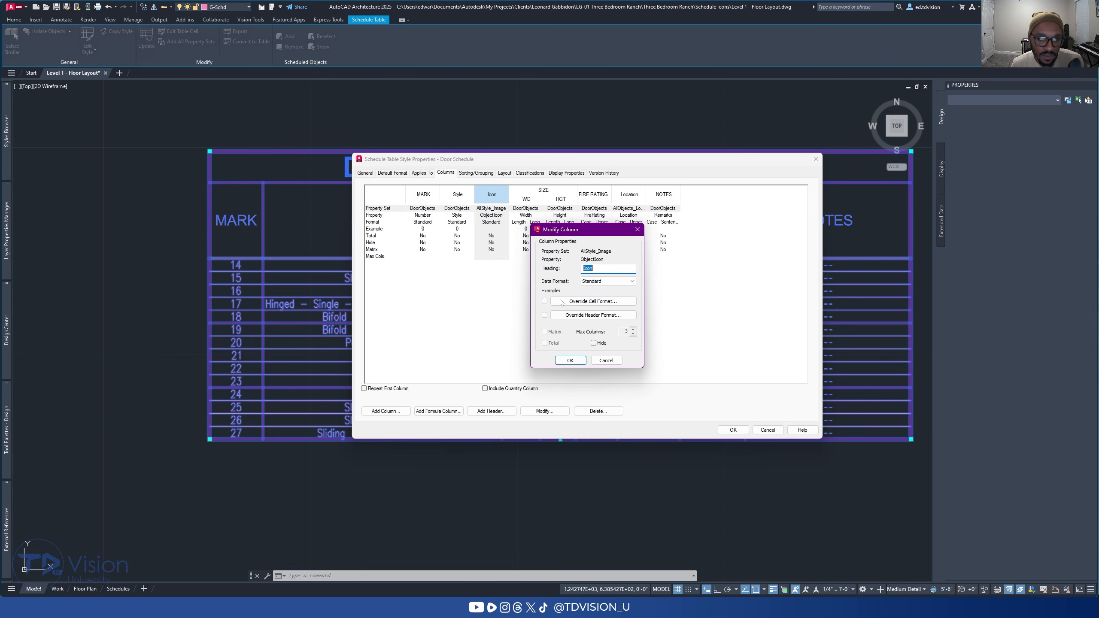
pyautogui.click(591, 303)
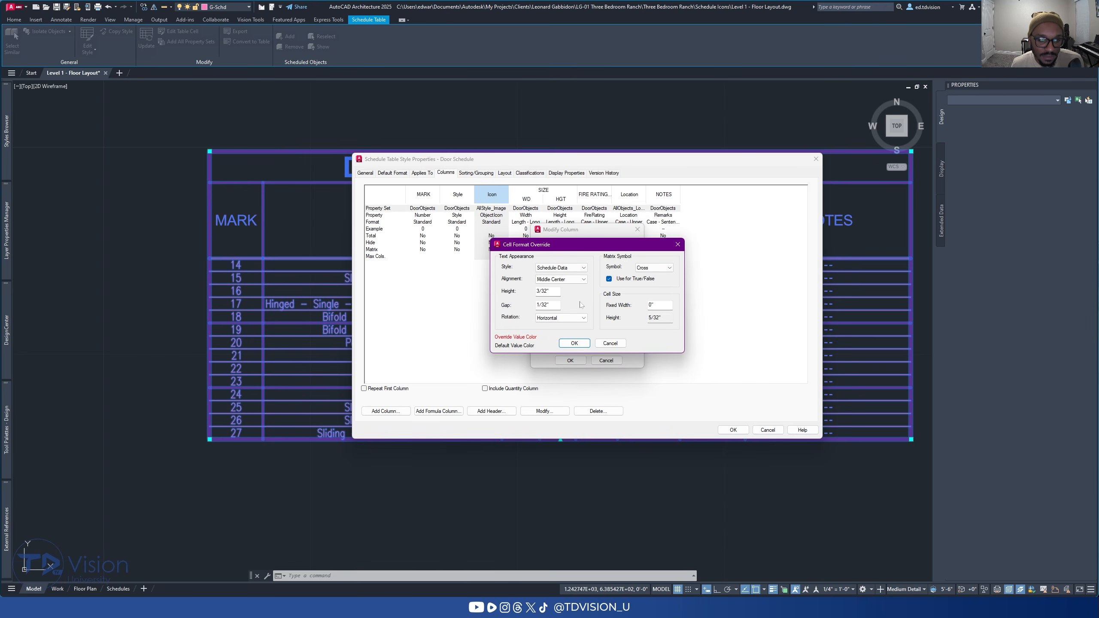
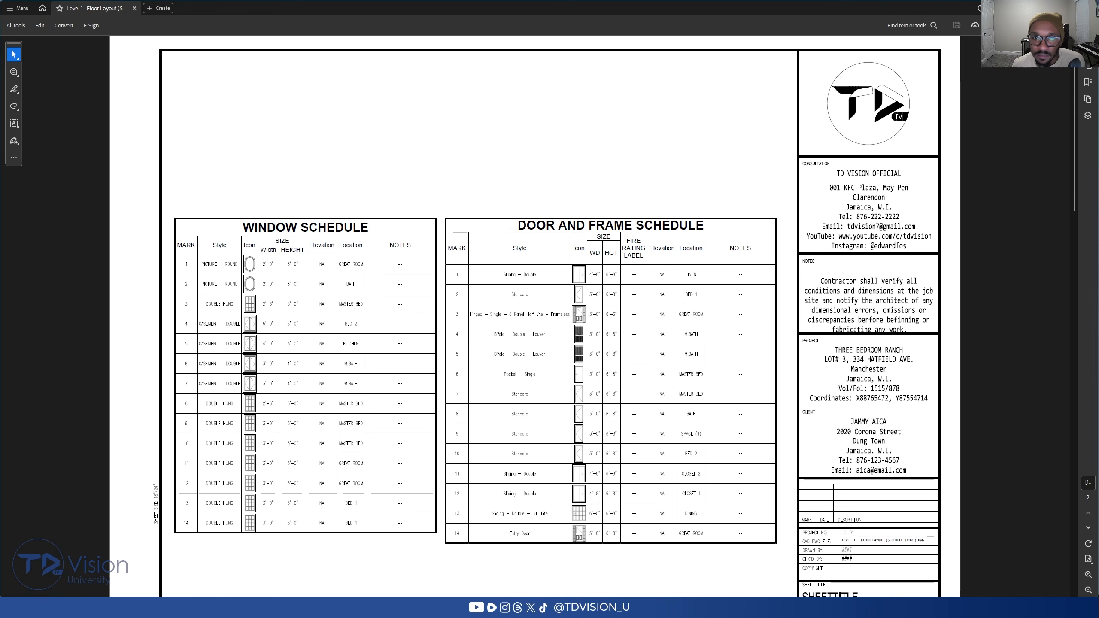
pyautogui.hotkey('alt', 'Tab')
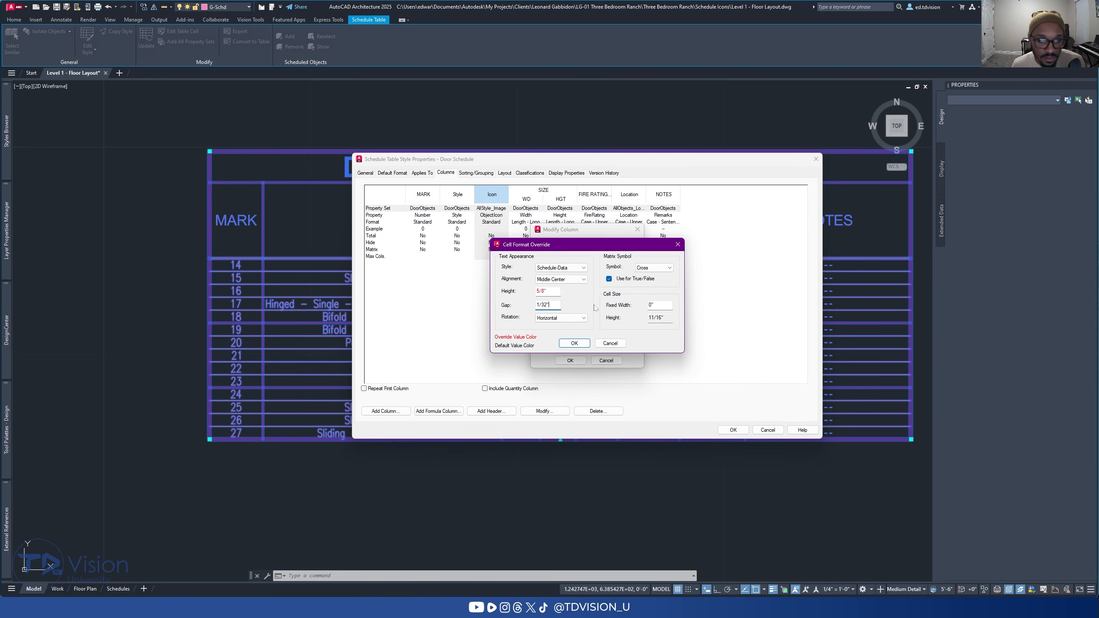
pyautogui.click(578, 343)
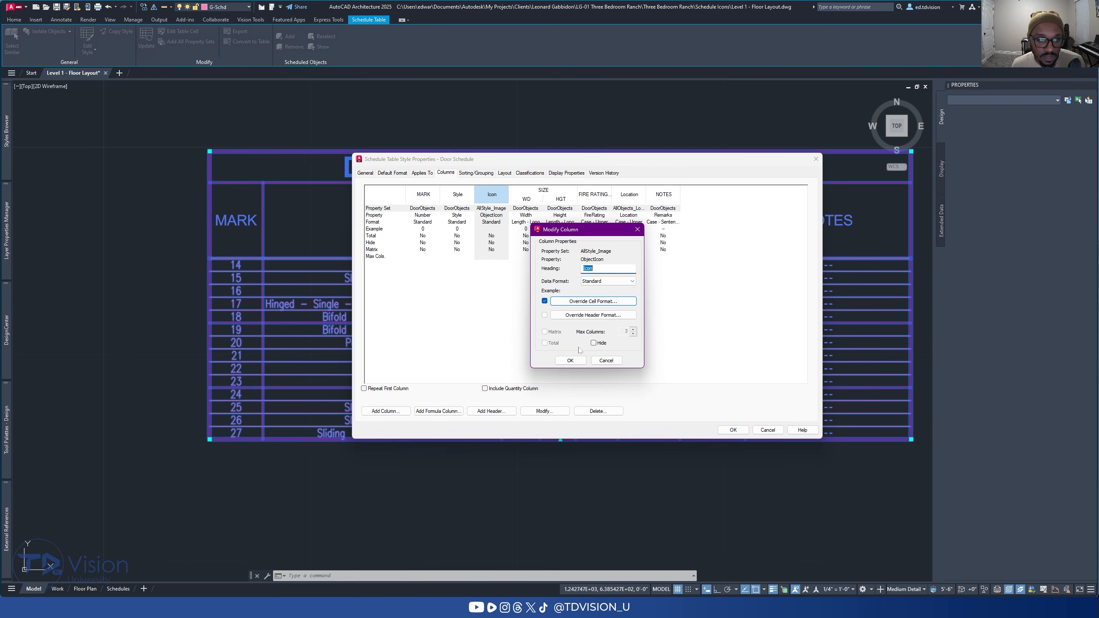
pyautogui.click(571, 360)
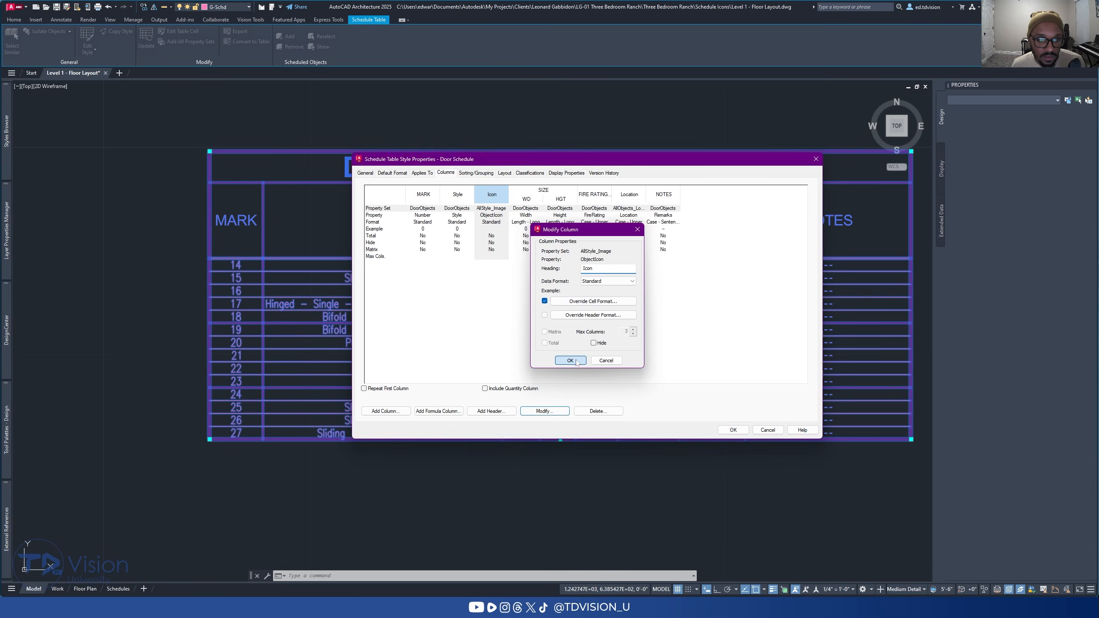
pyautogui.click(730, 431)
pyautogui.press('Escape')
pyautogui.press('Escape')
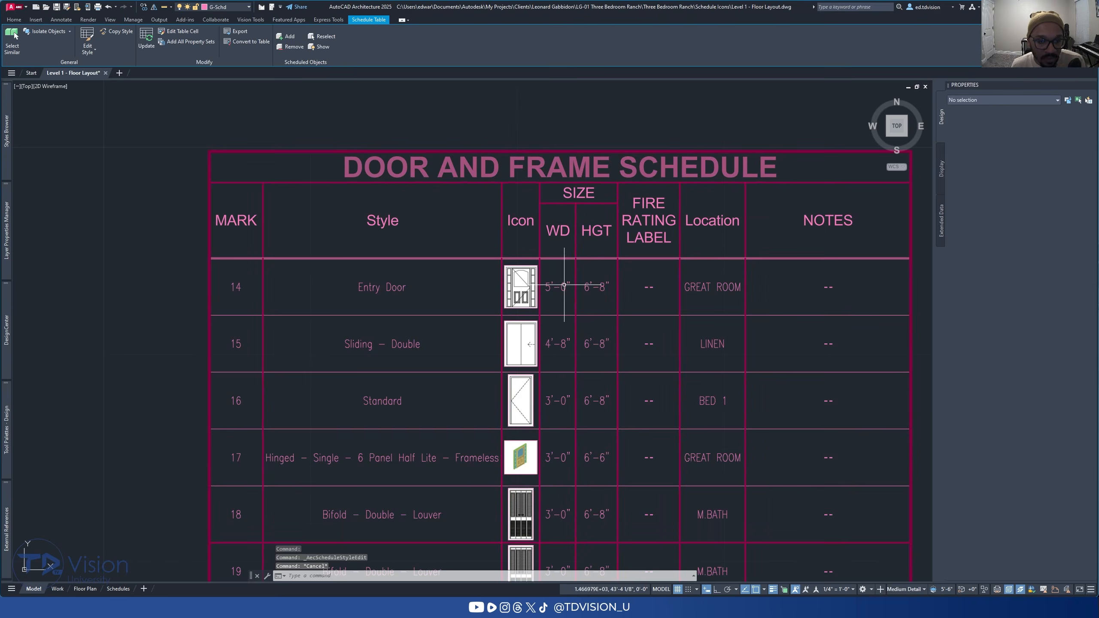
# Step: Examine the resized icon images in the Door and Frame Schedule, from the Entry Door row down to the Sliding - Double - Full Lite row
pyautogui.scroll(-3, 569, 281)
pyautogui.moveTo(579, 403); pyautogui.dragTo(573, 352, button='middle')
pyautogui.scroll(4, 548, 402)
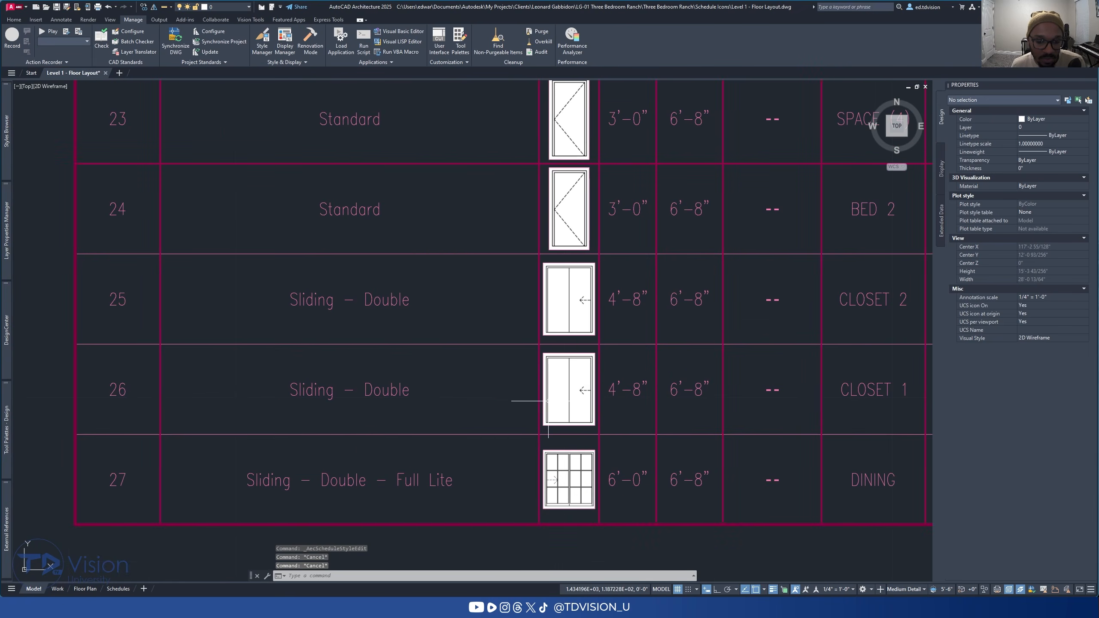
pyautogui.scroll(-2, 562, 390)
pyautogui.moveTo(562, 227); pyautogui.dragTo(560, 510, button='middle')
pyautogui.scroll(2, 568, 237)
pyautogui.scroll(-4, 570, 240)
pyautogui.moveTo(600, 287); pyautogui.dragTo(599, 257, button='middle')
pyautogui.press('Escape')
pyautogui.press('Escape')
pyautogui.press('Escape')
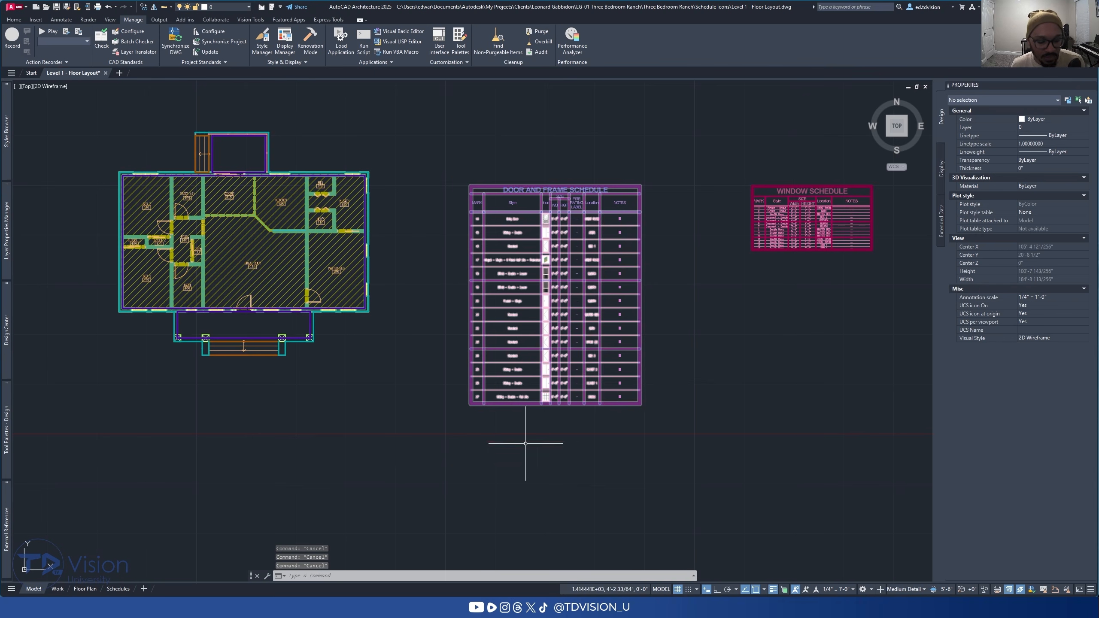
# Step: Look over the Window Schedule next to the Door and Frame Schedule and check which columns it has
pyautogui.scroll(2, 605, 216)
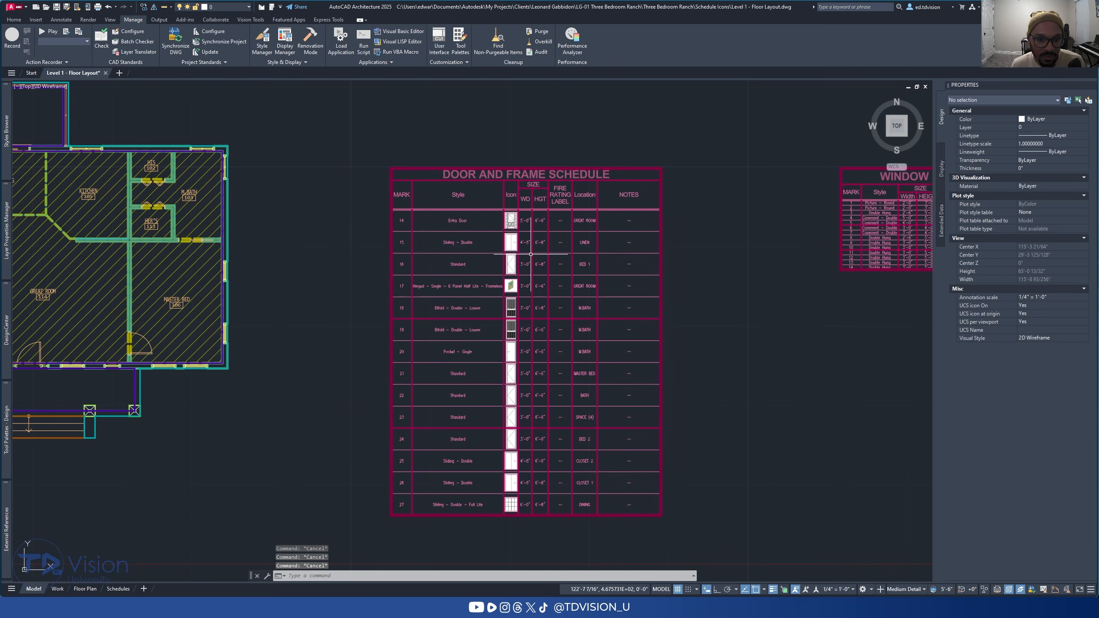
pyautogui.moveTo(701, 287); pyautogui.dragTo(466, 304, button='middle')
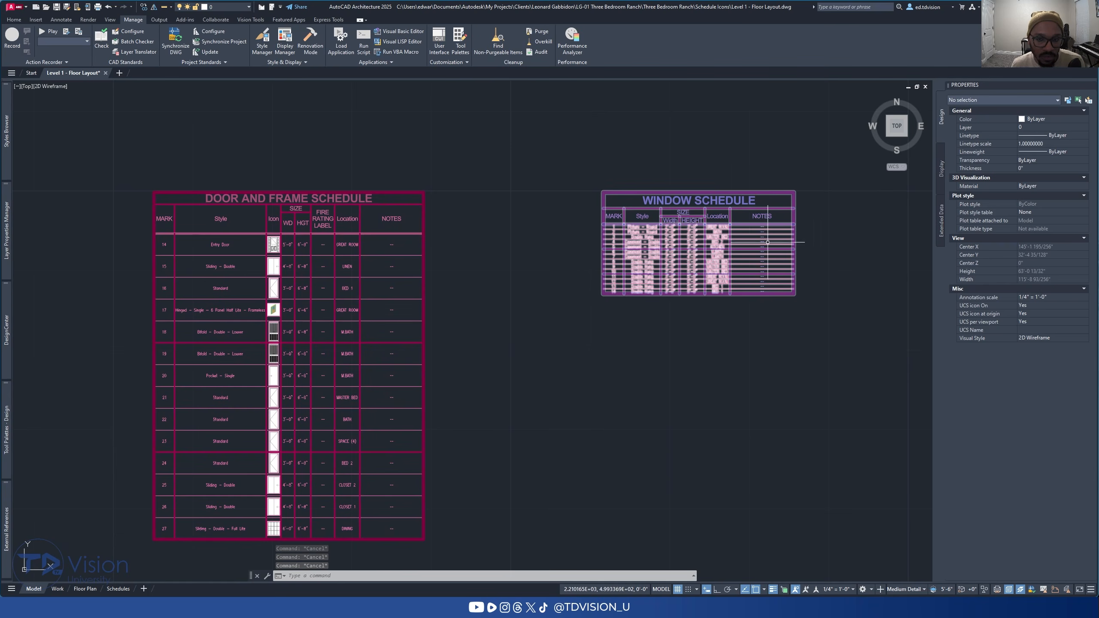
pyautogui.scroll(-1, 685, 257)
pyautogui.scroll(1, 684, 257)
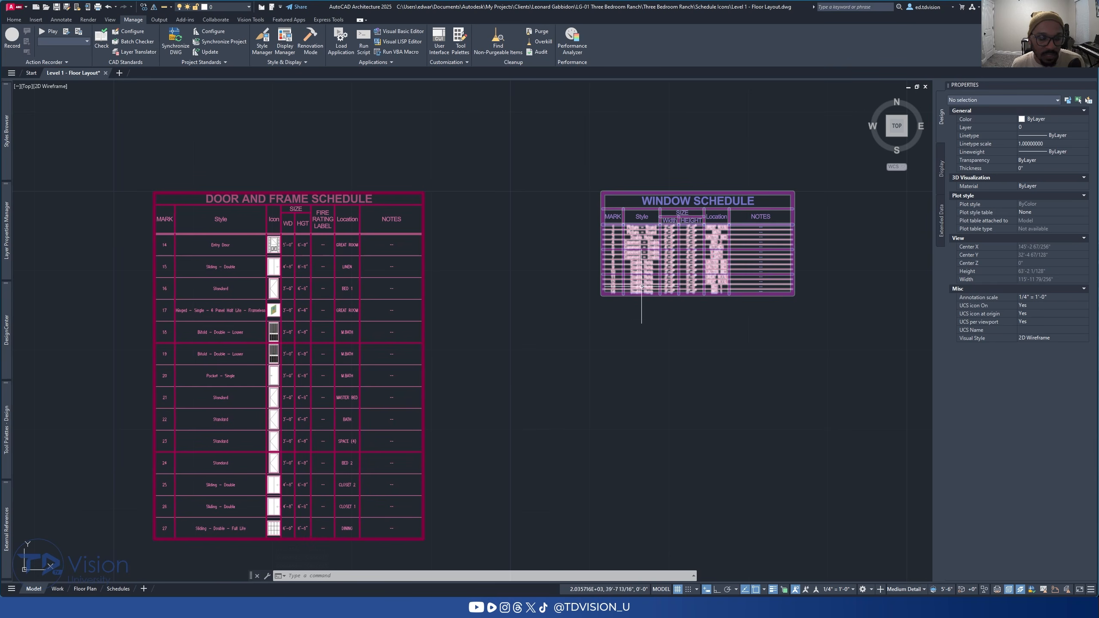
pyautogui.moveTo(496, 347); pyautogui.dragTo(569, 301, button='middle')
pyautogui.moveTo(711, 253); pyautogui.dragTo(491, 349, button='middle')
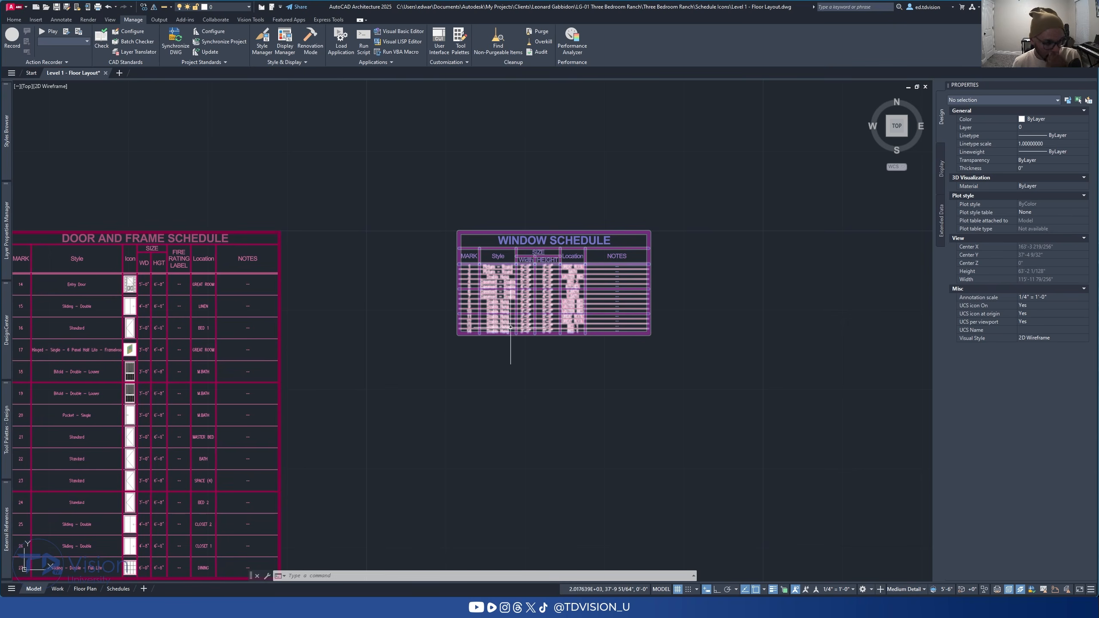
pyautogui.moveTo(522, 267); pyautogui.dragTo(496, 284, button='middle')
pyautogui.press('Escape')
pyautogui.press('Escape')
pyautogui.press('Escape')
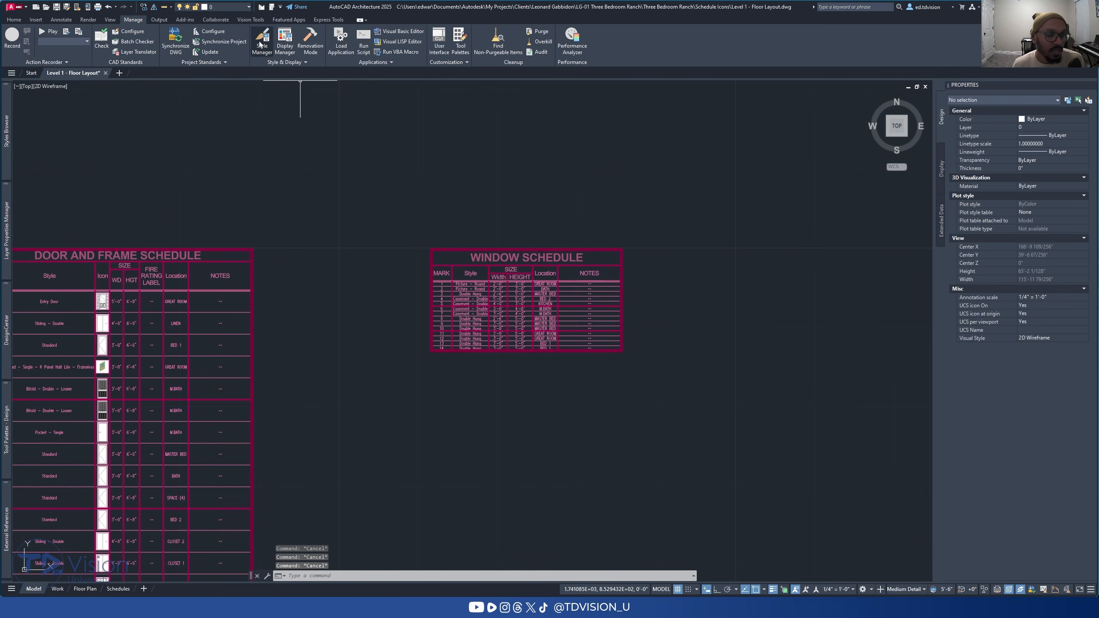
# Step: Add only the AllStyle_Image property set to the Casement - Double window style in the Style Manager
pyautogui.click(262, 41)
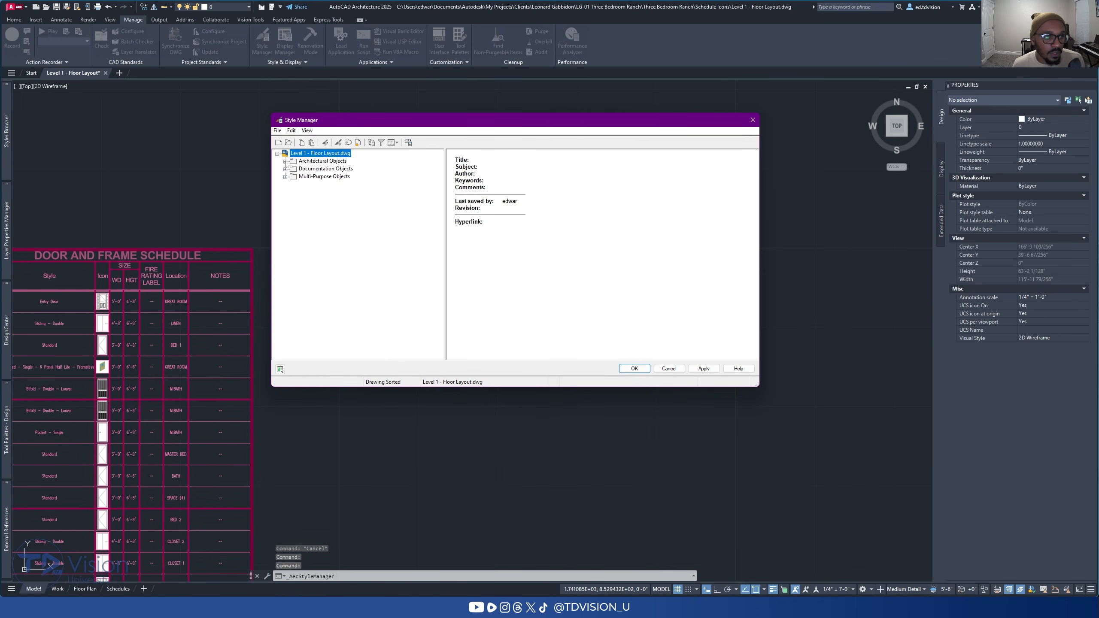
pyautogui.click(285, 161)
pyautogui.click(293, 315)
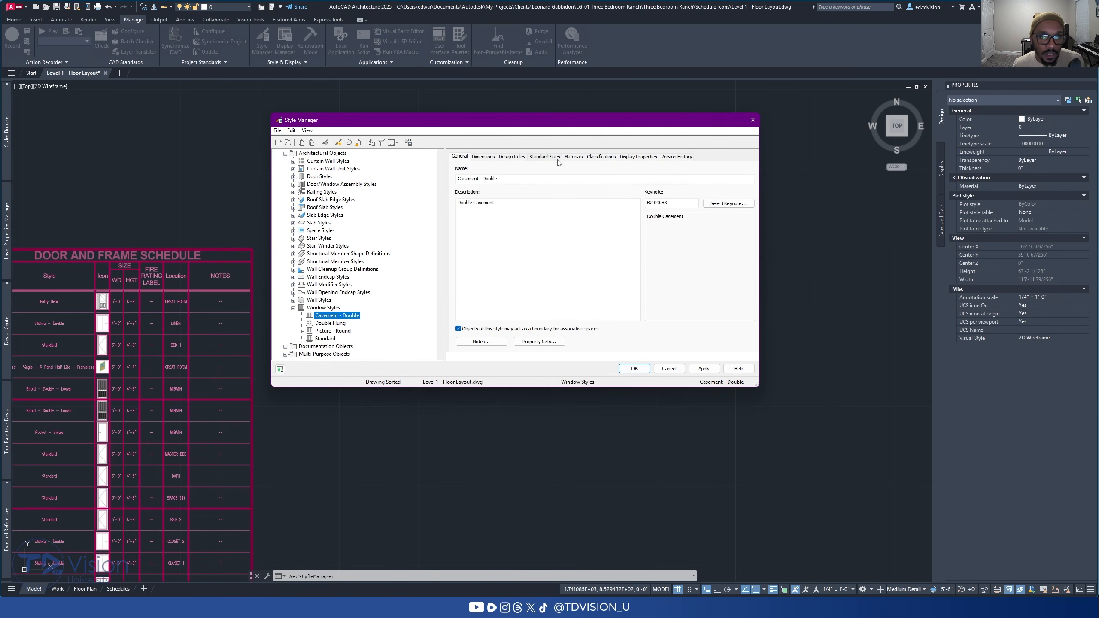
pyautogui.click(539, 342)
pyautogui.click(488, 372)
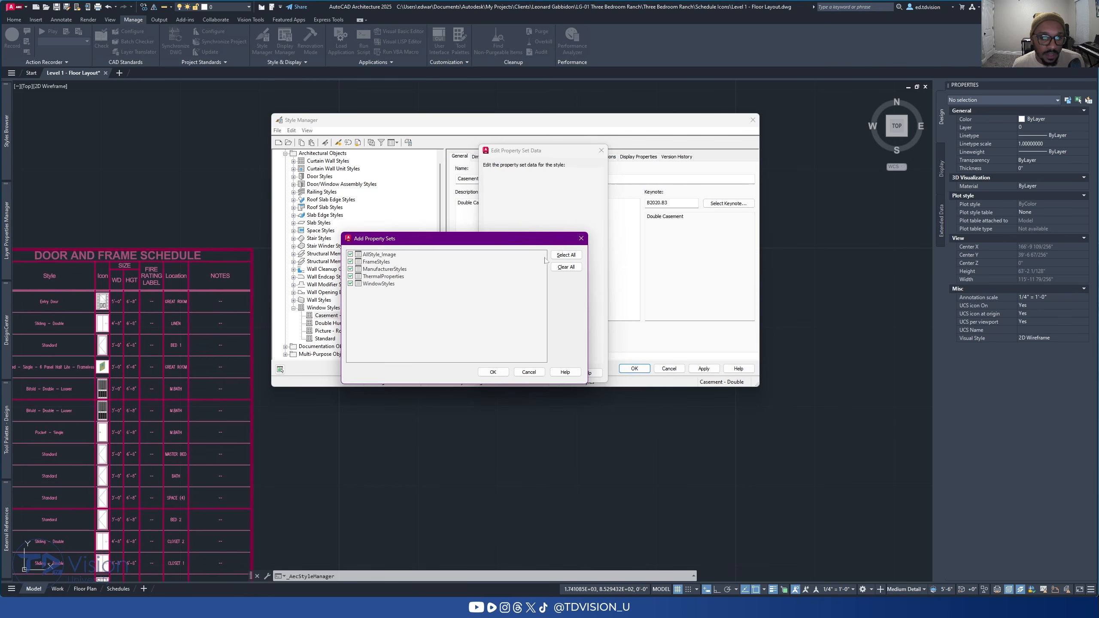
pyautogui.click(493, 371)
# Step: Assign Casement Double 1.png as the Casement - Double style's ObjectIcon image with the Relative Path type, and accept the property set data
pyautogui.click(549, 184)
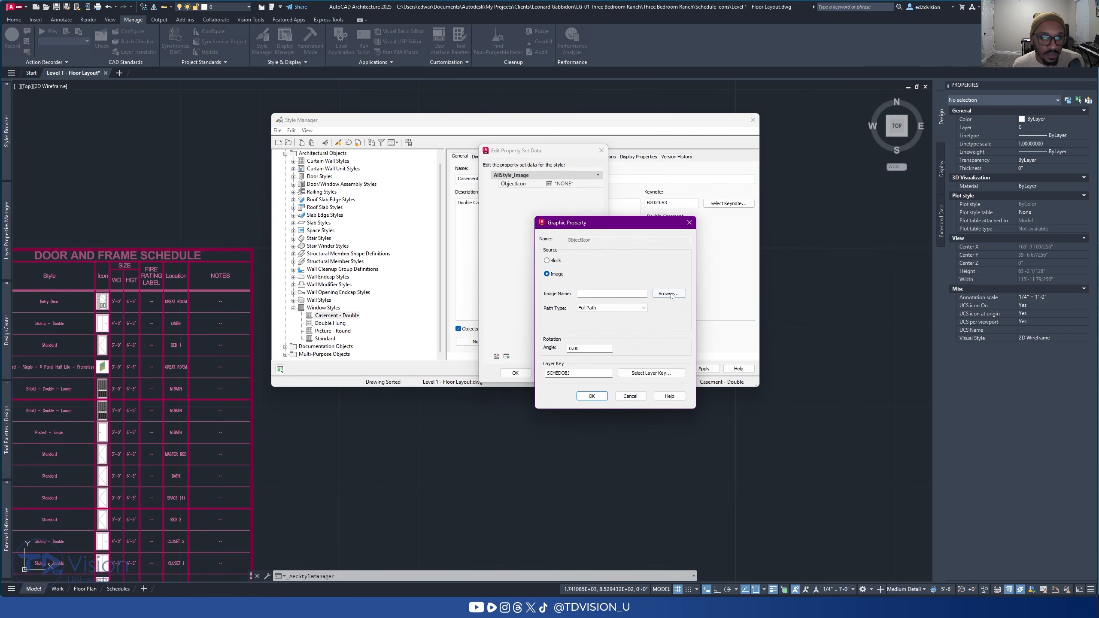
pyautogui.click(669, 295)
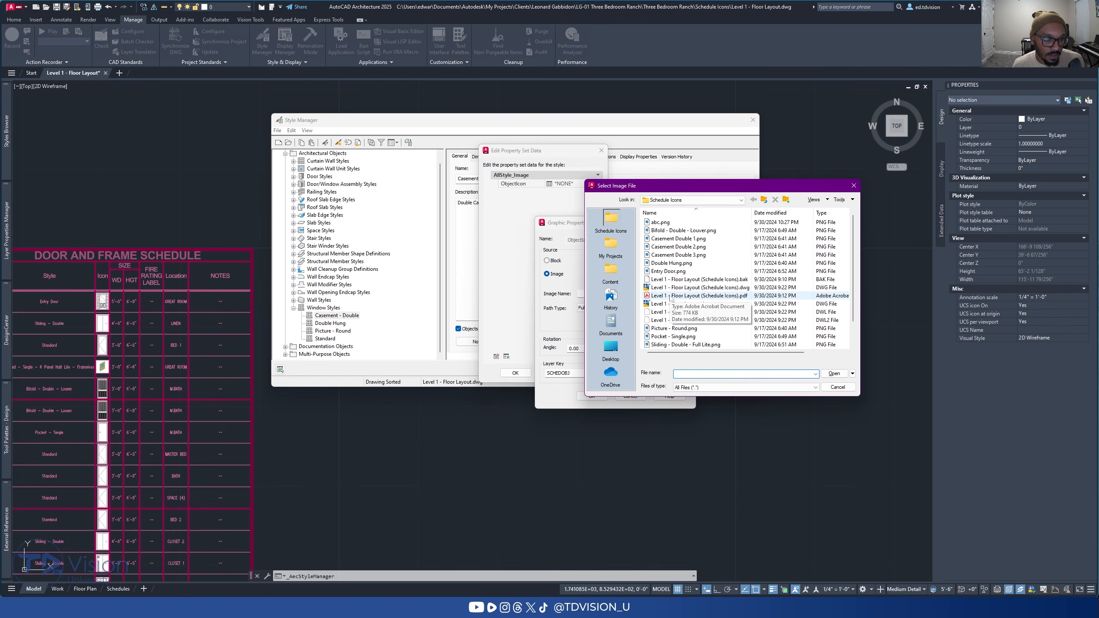
pyautogui.click(678, 239)
pyautogui.click(833, 373)
pyautogui.click(612, 307)
pyautogui.click(603, 321)
pyautogui.click(592, 396)
pyautogui.click(515, 373)
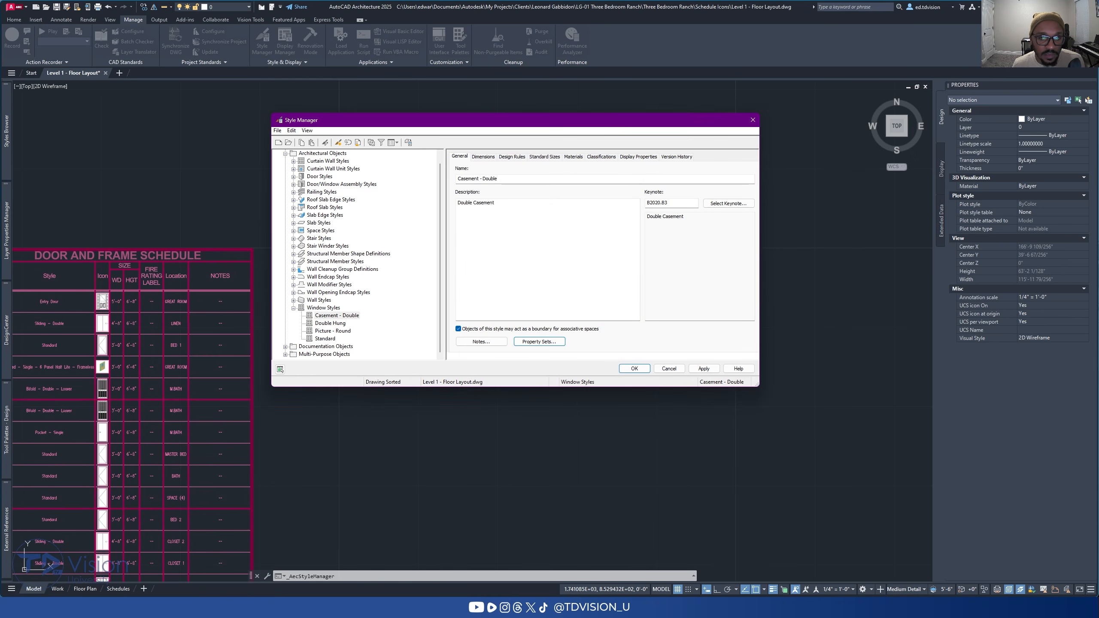
# Step: Add only the AllStyle_Image property set to the Double Hung window style's property set data
pyautogui.click(330, 323)
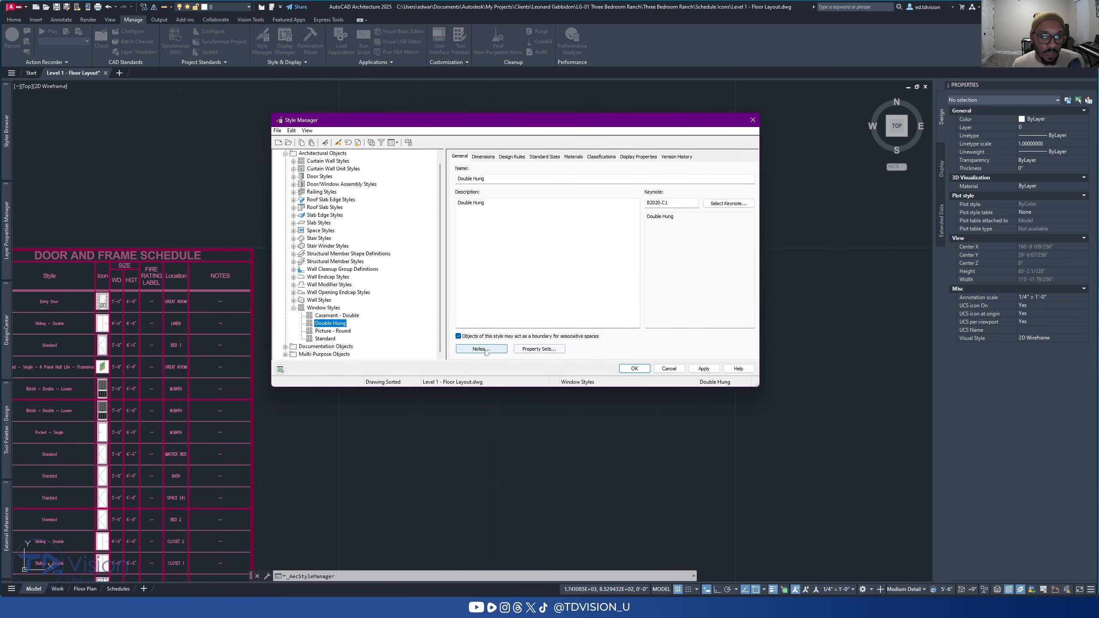
pyautogui.click(539, 349)
pyautogui.click(501, 353)
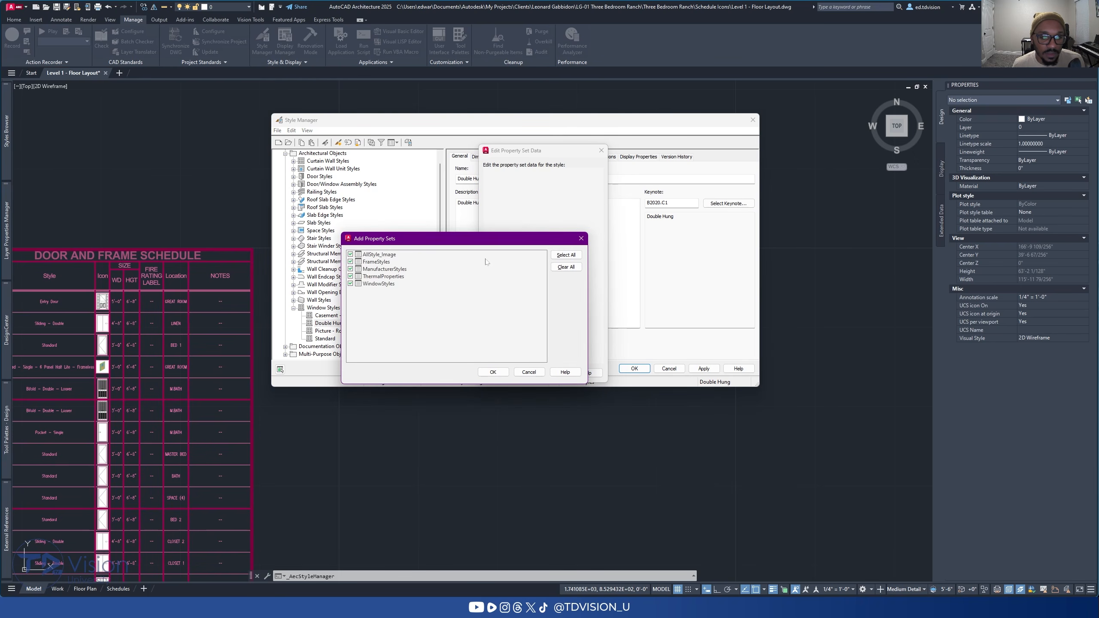
pyautogui.click(350, 254)
pyautogui.click(492, 372)
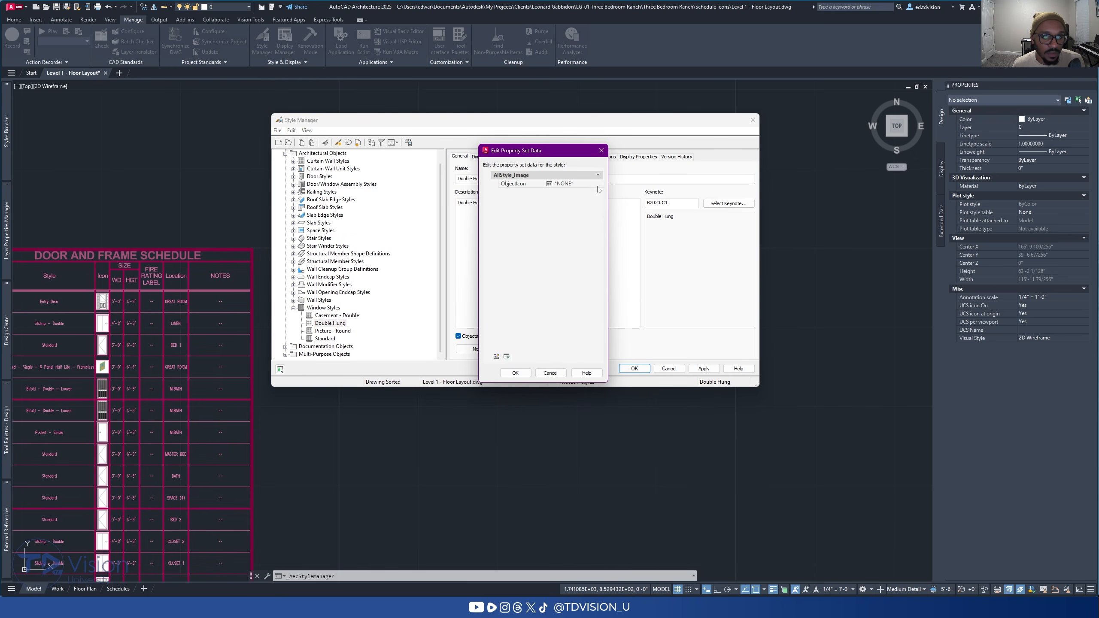
# Step: Assign Double Hung.png as the Double Hung style's ObjectIcon image with the Relative Path type, and accept the property set data
pyautogui.click(549, 183)
pyautogui.click(667, 293)
pyautogui.click(671, 262)
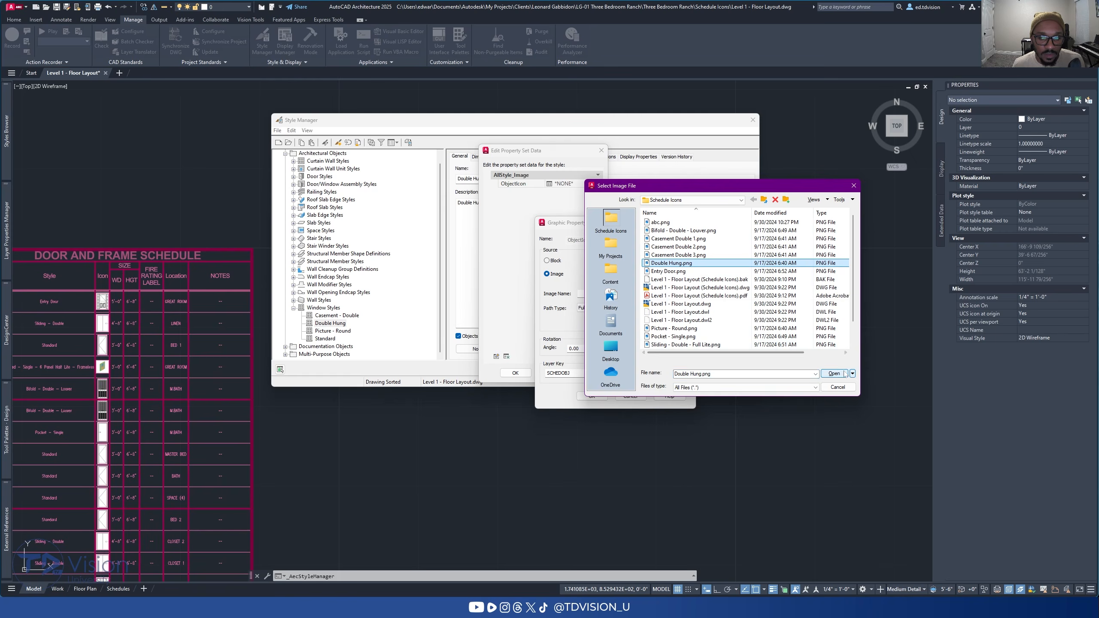
pyautogui.click(834, 373)
pyautogui.click(611, 307)
pyautogui.click(605, 322)
pyautogui.click(592, 396)
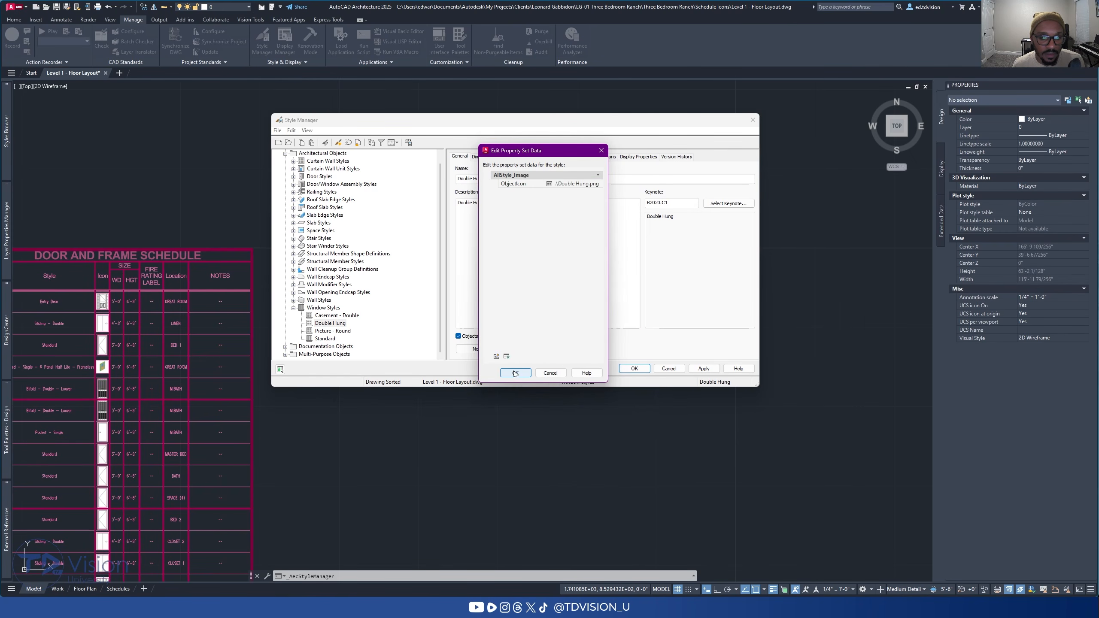
pyautogui.click(515, 372)
# Step: Add only the AllStyle_Image property set to the Picture - Round window style's property set data
pyautogui.click(333, 330)
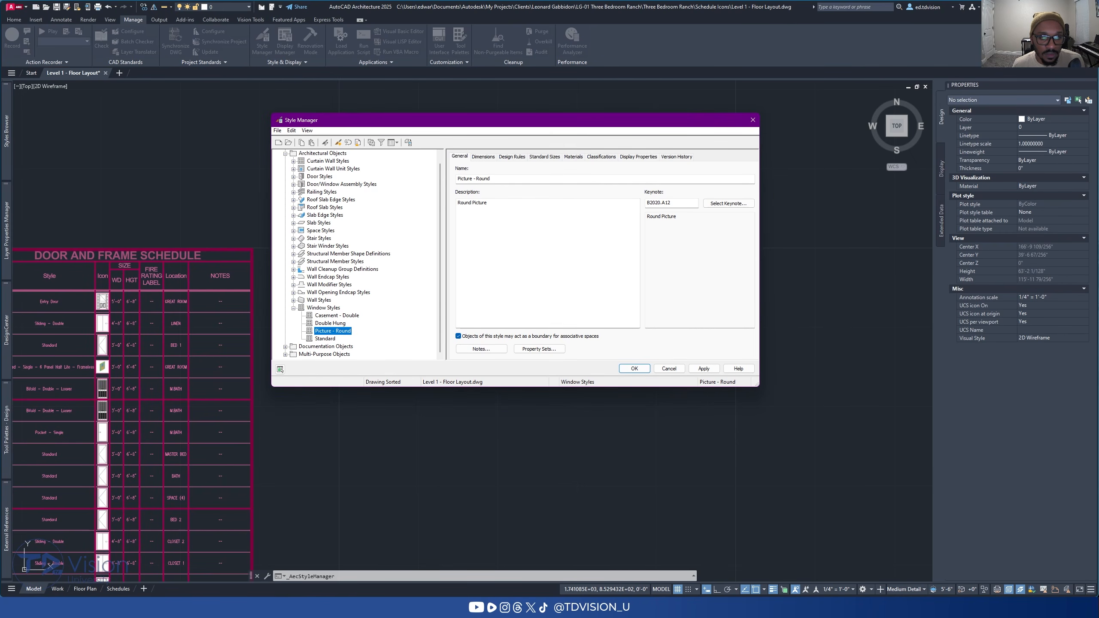
pyautogui.click(539, 349)
pyautogui.click(498, 357)
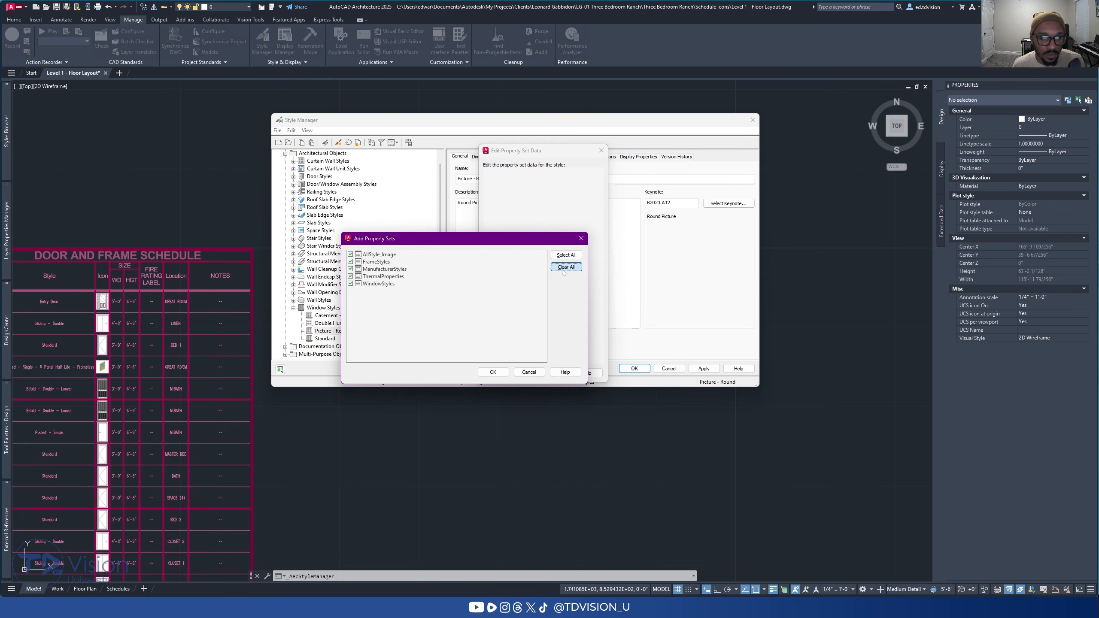
pyautogui.click(565, 255)
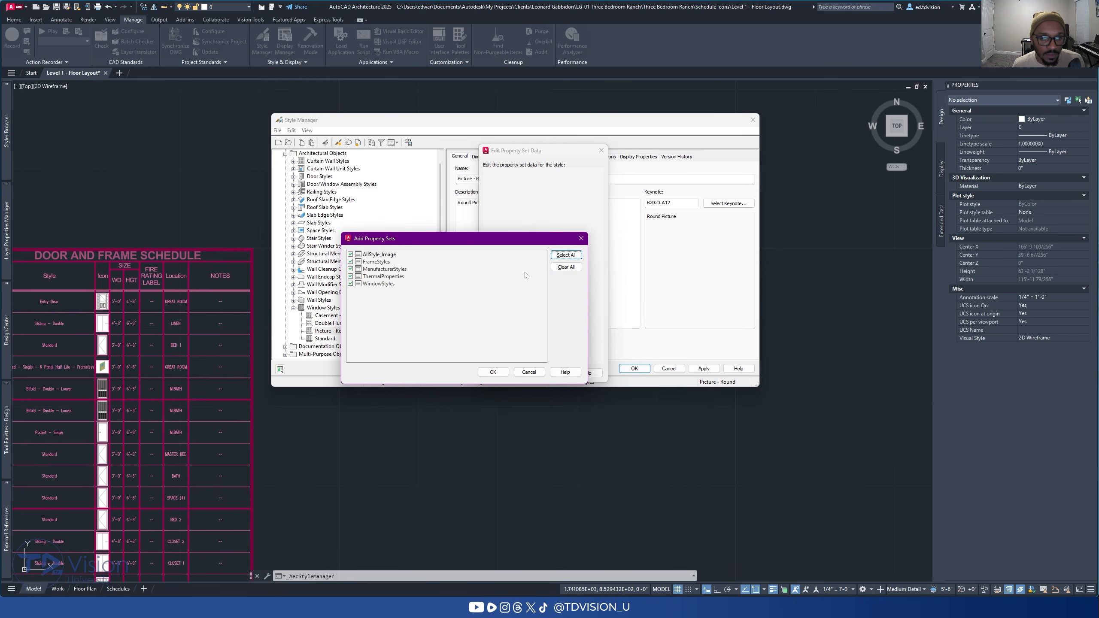
pyautogui.click(493, 372)
# Step: Assign Picture - Round.png as the Picture - Round style's ObjectIcon image with the Relative Path type
pyautogui.click(550, 183)
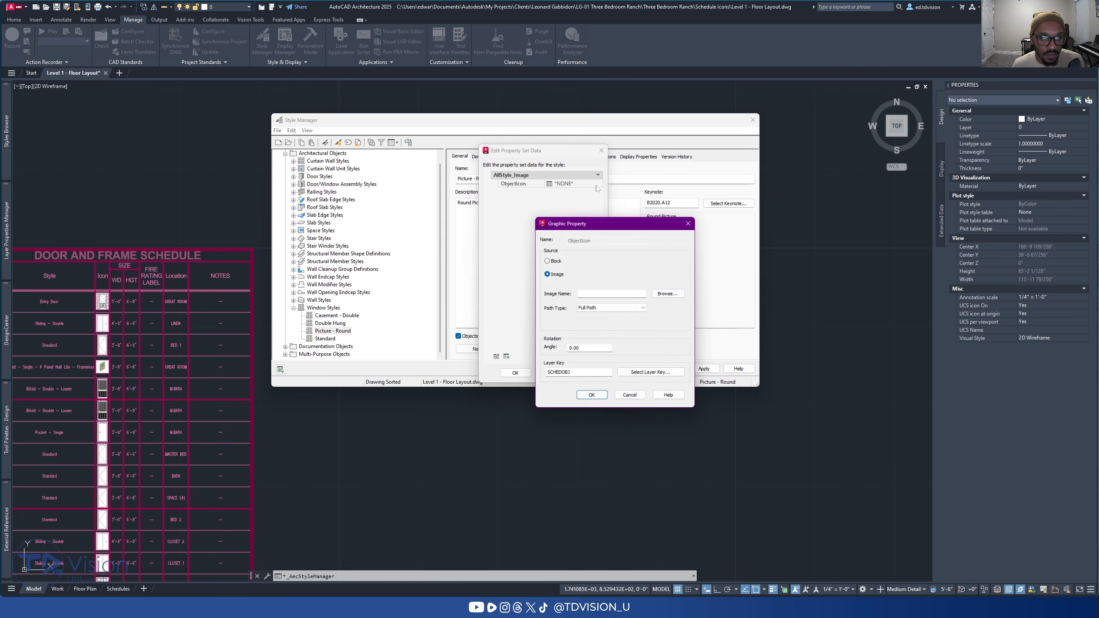
pyautogui.click(669, 294)
pyautogui.scroll(-1, 683, 316)
pyautogui.click(673, 303)
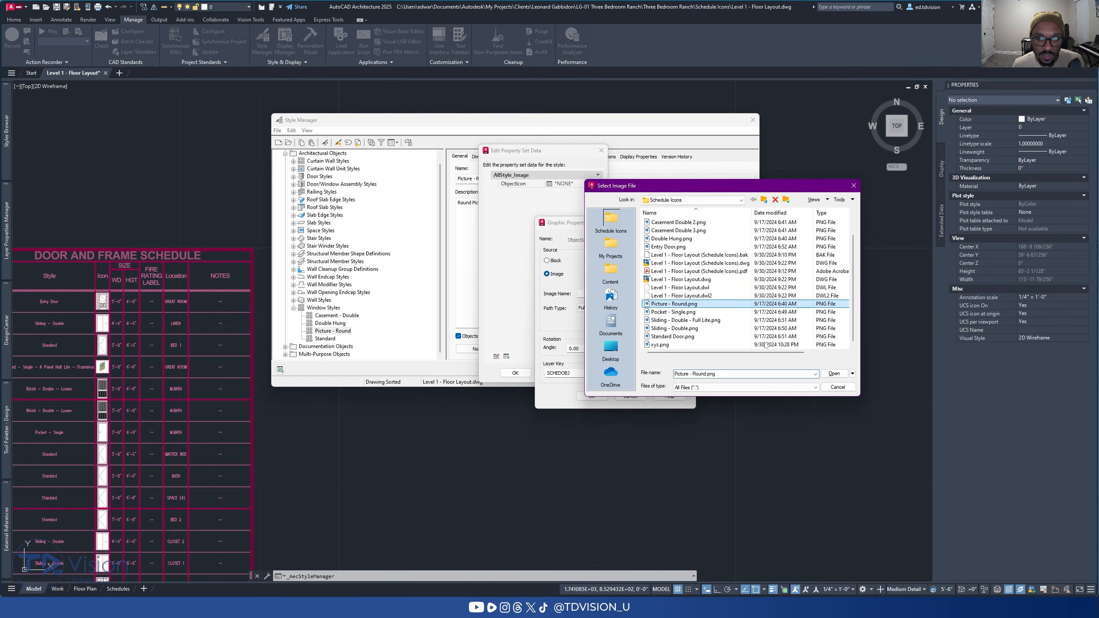
pyautogui.click(834, 373)
pyautogui.click(611, 307)
pyautogui.click(599, 321)
pyautogui.click(591, 397)
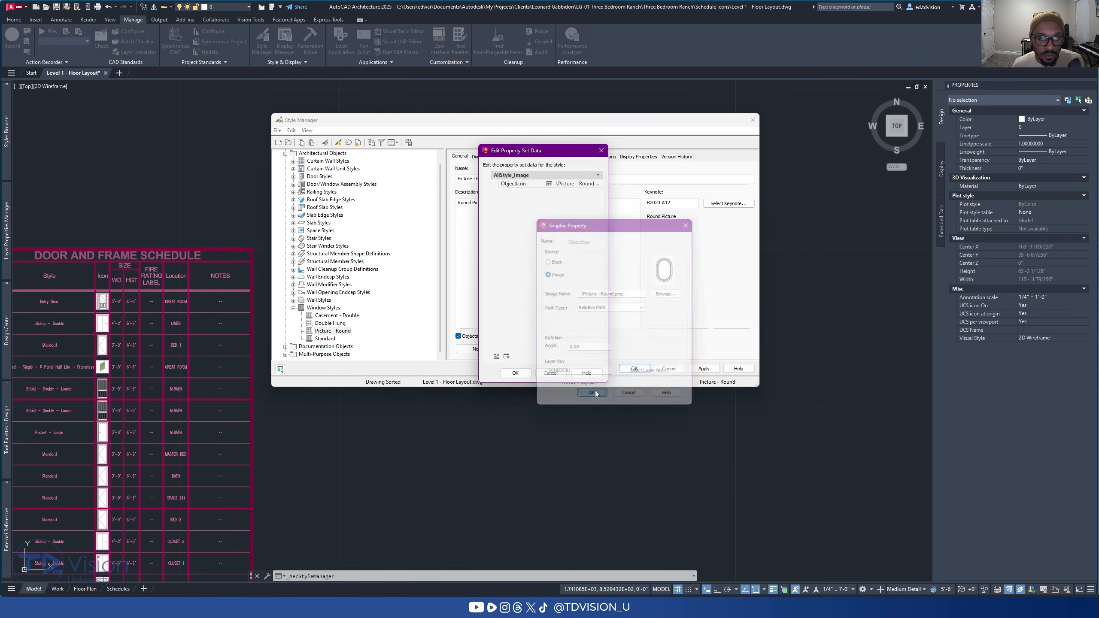
# Step: Accept the Picture - Round style's property set data and close the Style Manager with the changes applied
pyautogui.click(514, 372)
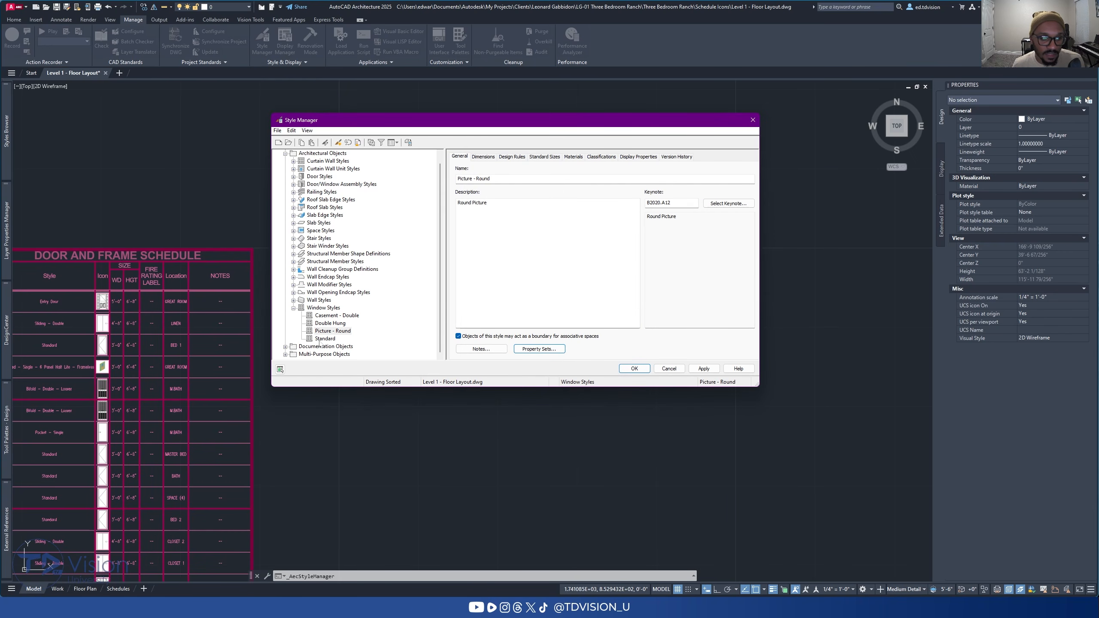
pyautogui.click(634, 369)
pyautogui.press('Escape')
# Step: Set the window schedule table to update automatically
pyautogui.scroll(2, 531, 306)
pyautogui.moveTo(551, 310); pyautogui.dragTo(517, 336, button='middle')
pyautogui.click(518, 336)
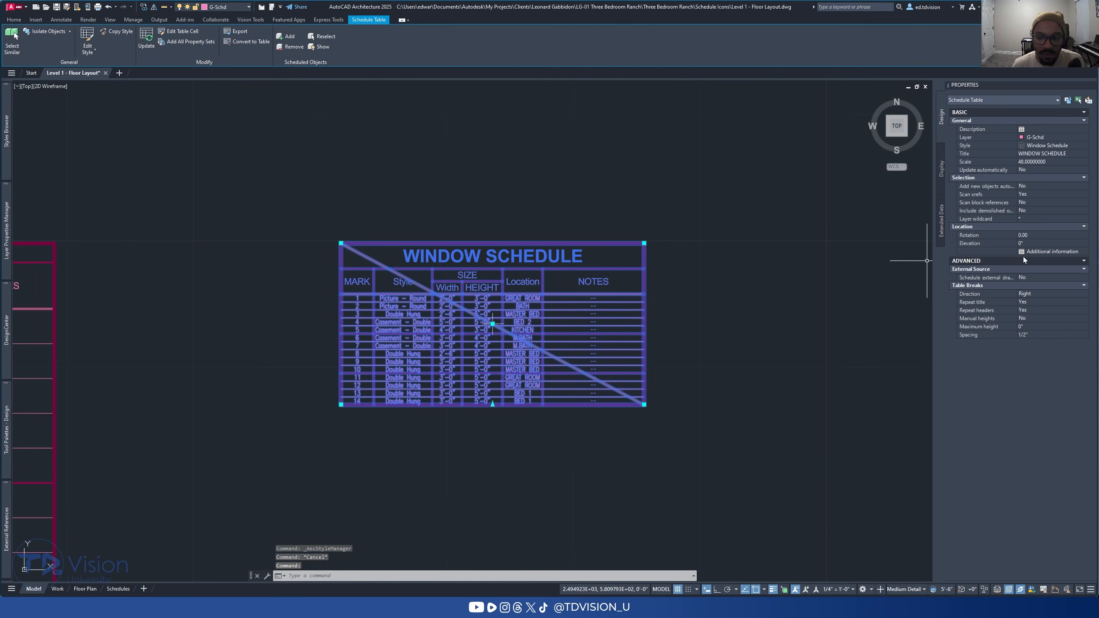
pyautogui.click(1038, 169)
pyautogui.click(1039, 178)
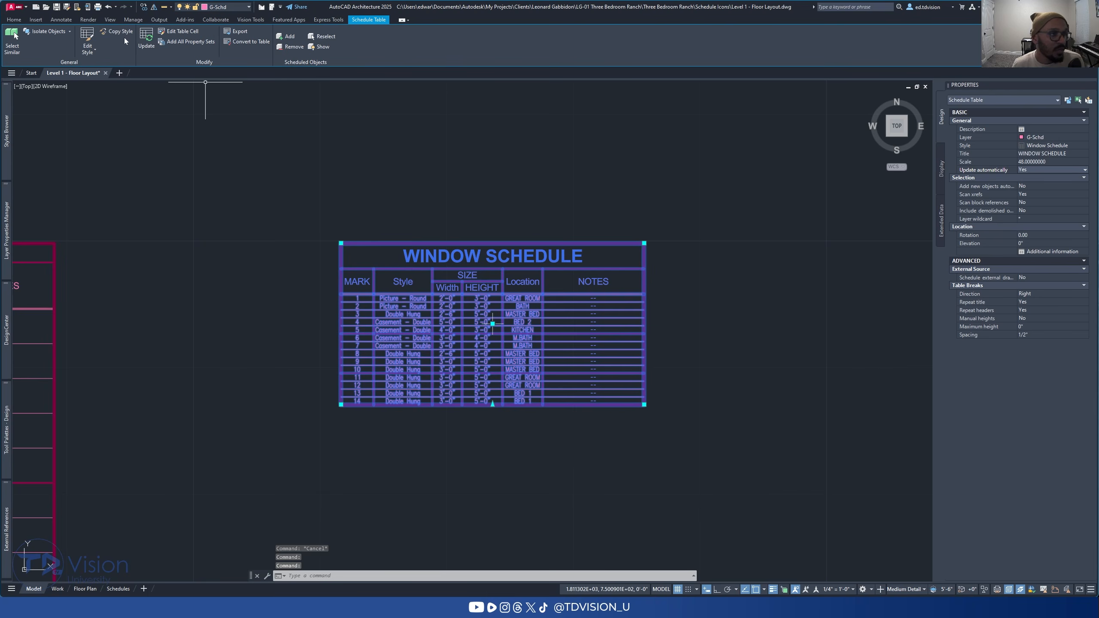
# Step: Add an ObjectIcon column headed Icon to the Window Schedule style, overriding its cell text height to 5/8"
pyautogui.click(86, 36)
pyautogui.click(385, 411)
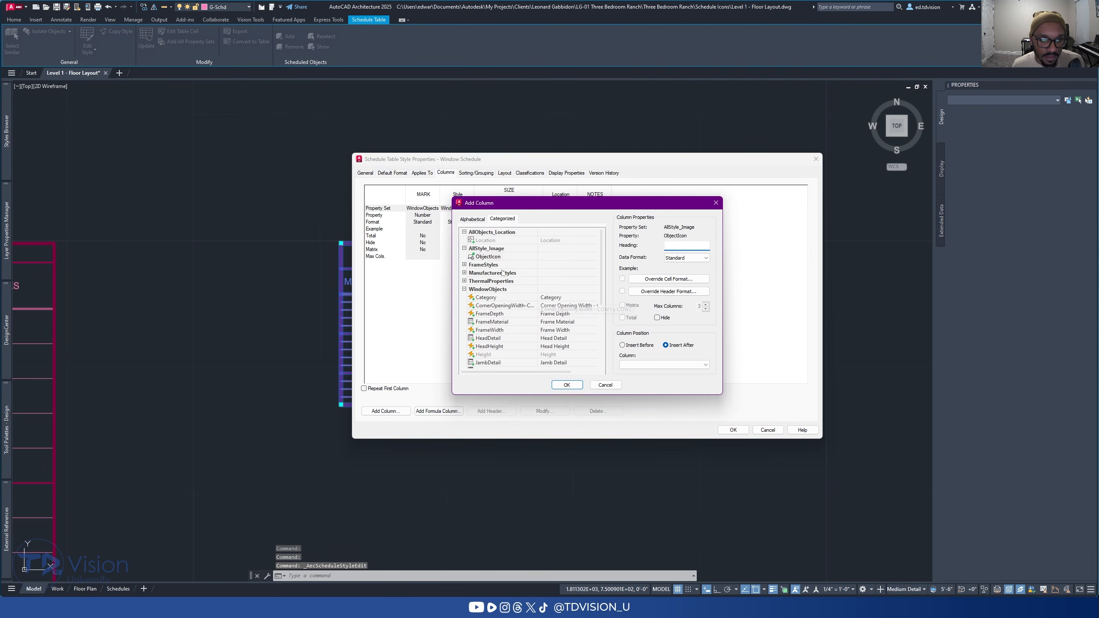
pyautogui.click(687, 246)
pyautogui.write('Icon')
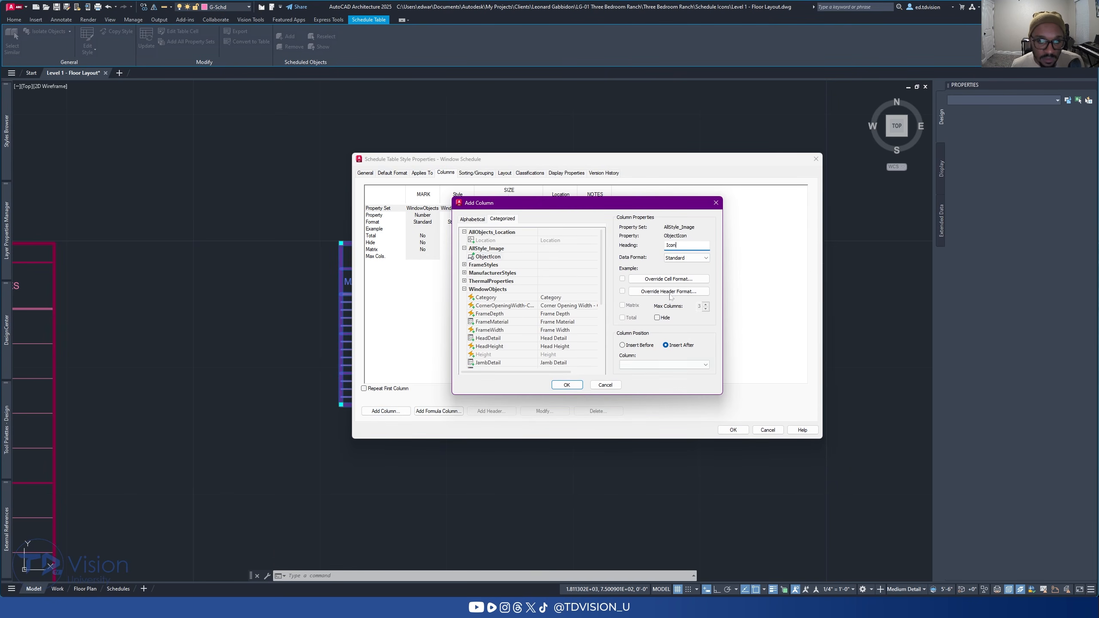
pyautogui.click(668, 279)
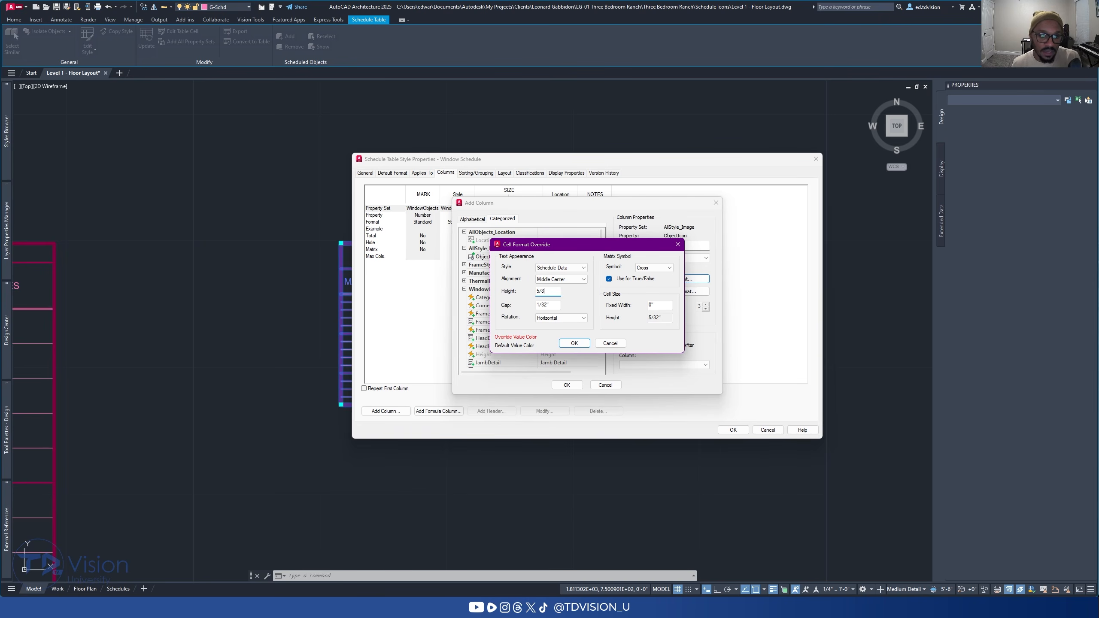
pyautogui.press('Return')
pyautogui.press('Return')
pyautogui.press('Return')
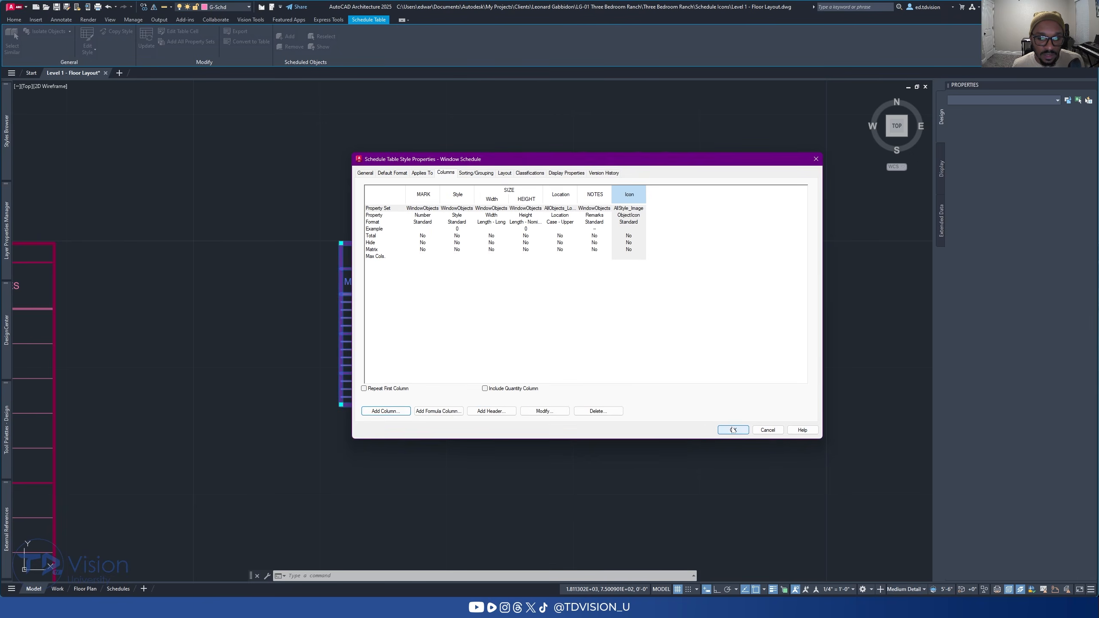
# Step: Reorder the Window Schedule style's columns so that Icon sits directly after Style, and apply the change
pyautogui.scroll(-3, 503, 101)
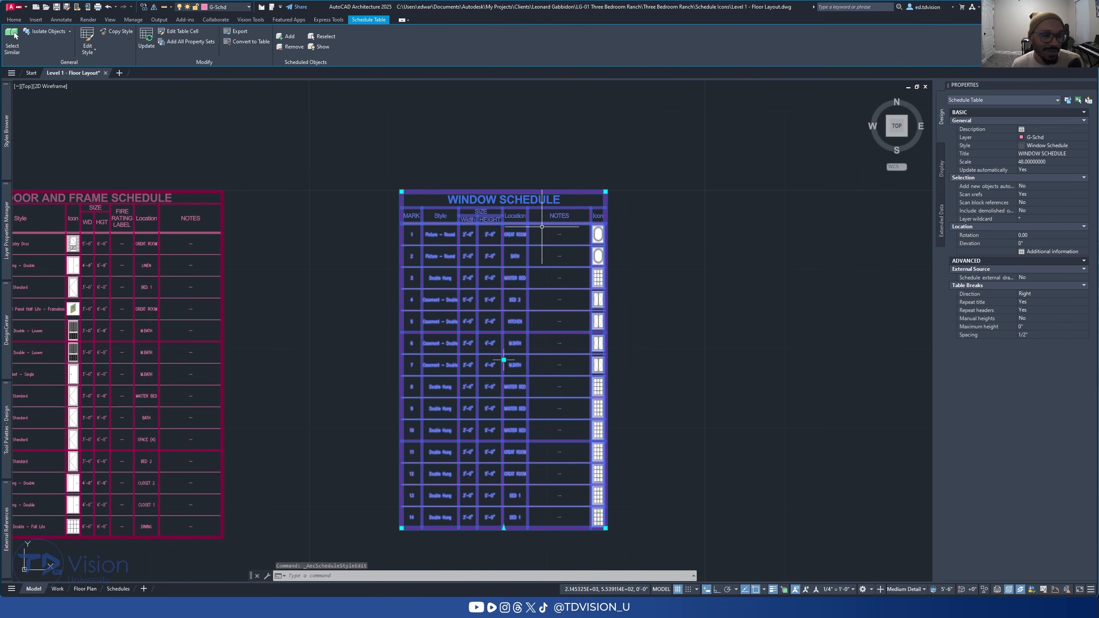
pyautogui.click(88, 37)
pyautogui.moveTo(628, 195); pyautogui.dragTo(476, 194)
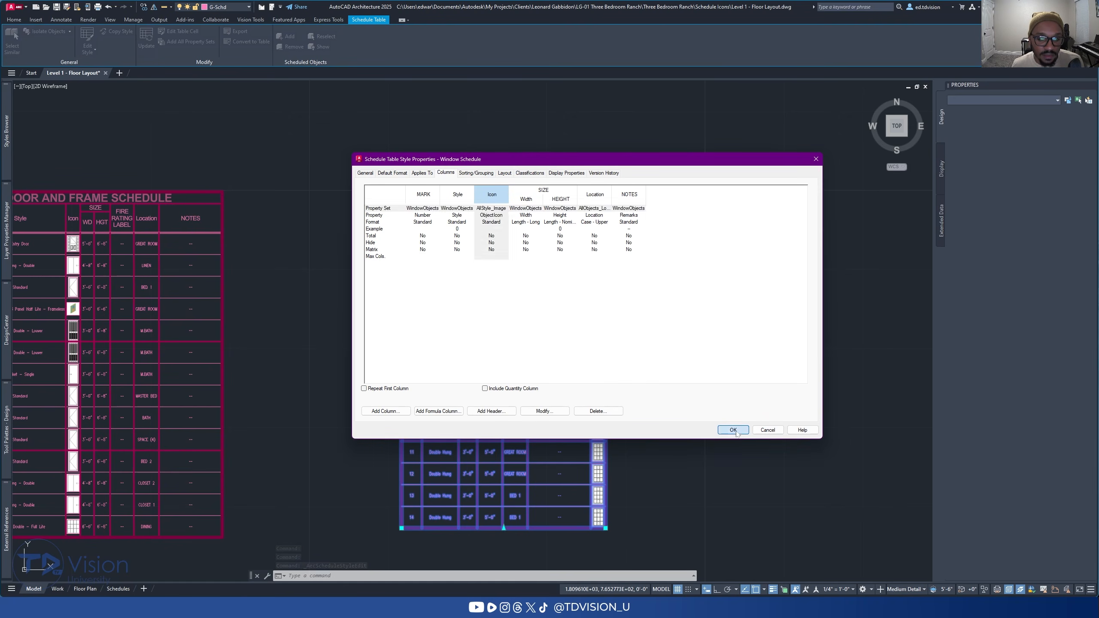
pyautogui.press('Return')
pyautogui.press('Escape')
# Step: Examine the window images in the window schedule's Icon column from the first row to the last
pyautogui.scroll(-3, 523, 270)
pyautogui.scroll(6, 514, 265)
pyautogui.scroll(1, 538, 202)
pyautogui.scroll(-1, 538, 202)
pyautogui.moveTo(538, 205)
pyautogui.mouseDown(button='middle')
pyautogui.moveTo(534, 229)
pyautogui.moveTo(533, 188)
pyautogui.mouseUp(button='middle')
pyautogui.moveTo(521, 384); pyautogui.dragTo(523, 195, button='middle')
pyautogui.scroll(-3, 524, 194)
pyautogui.scroll(4, 555, 329)
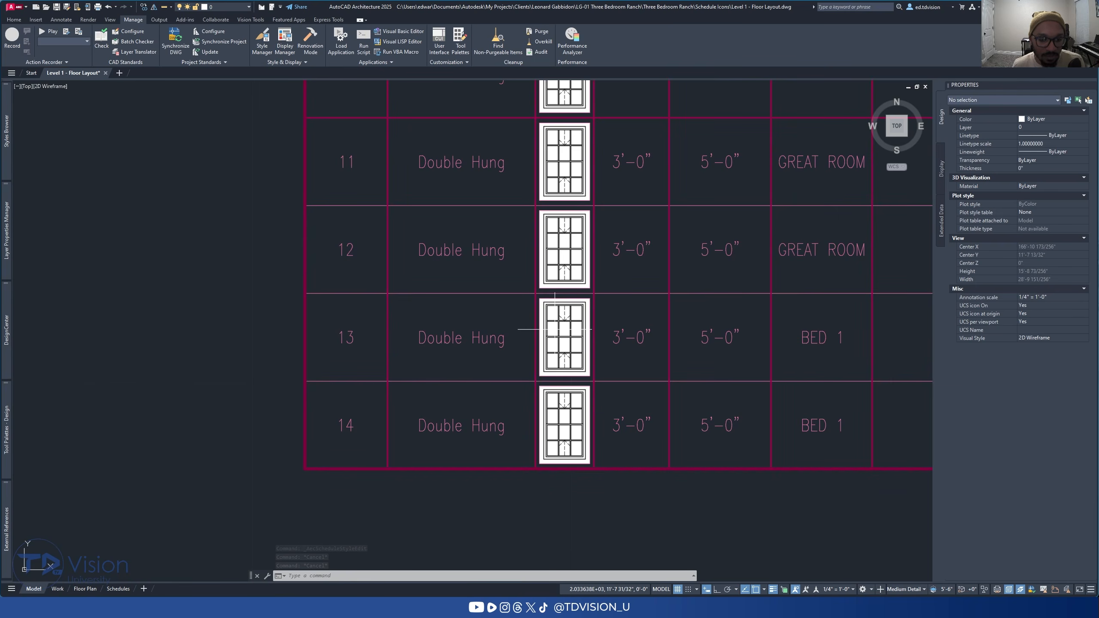
pyautogui.scroll(-3, 554, 329)
pyautogui.moveTo(556, 247); pyautogui.dragTo(816, 331, button='middle')
pyautogui.moveTo(829, 242); pyautogui.dragTo(641, 260, button='middle')
pyautogui.scroll(2, 642, 261)
pyautogui.scroll(-4, 650, 238)
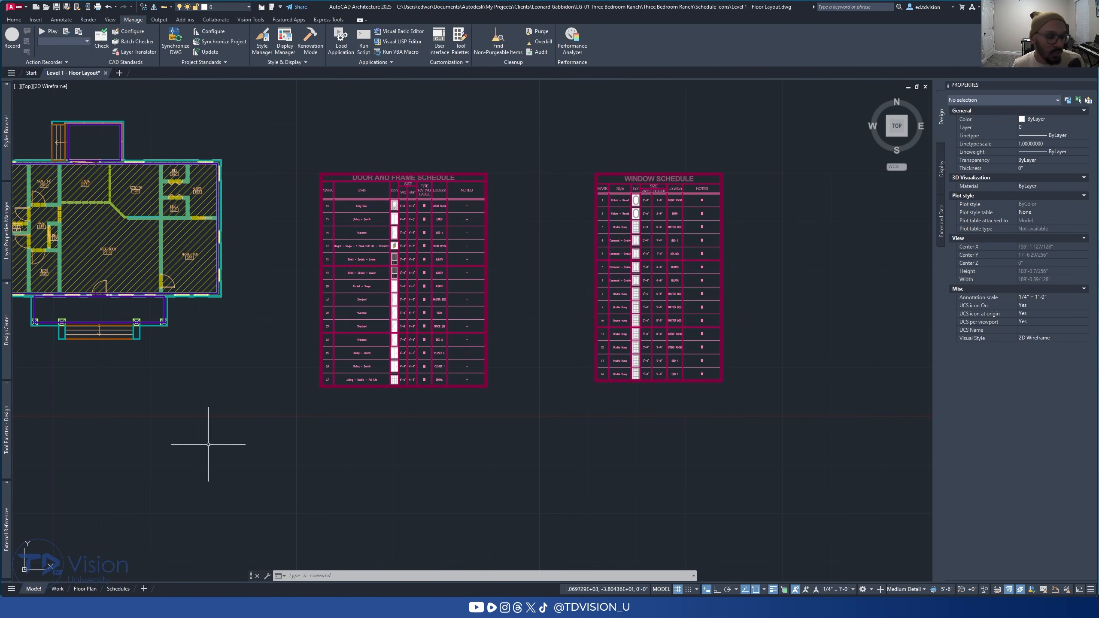
pyautogui.press('Escape')
pyautogui.press('Escape')
pyautogui.press('Escape')
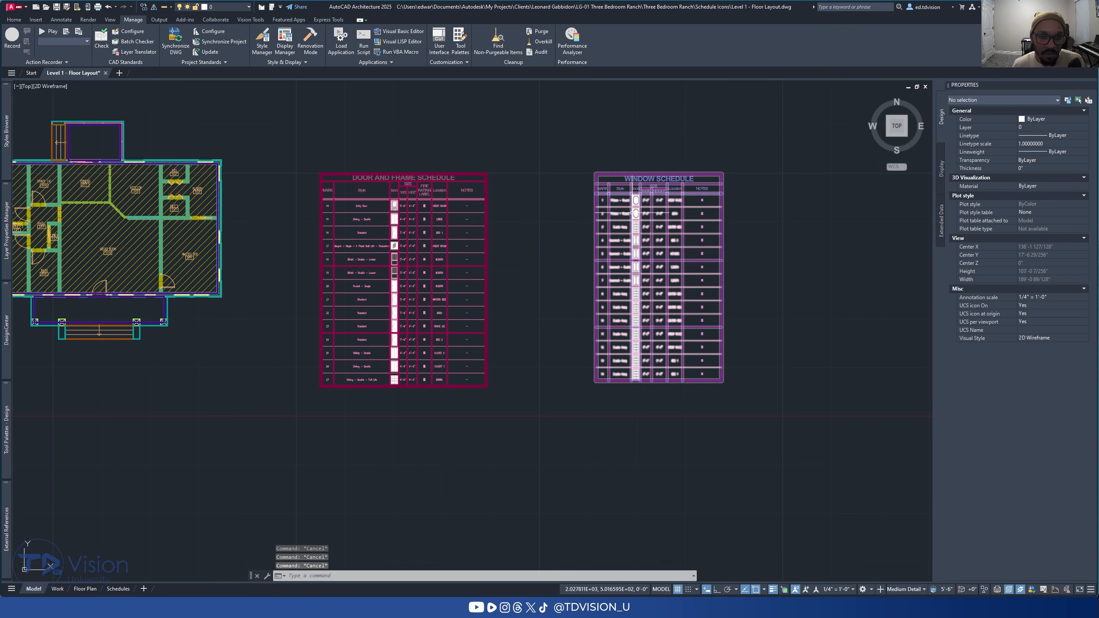
# Step: Compare the marks, styles and icons listed in the window schedule and in the door and frame schedule
pyautogui.scroll(4, 433, 203)
pyautogui.scroll(-2, 472, 189)
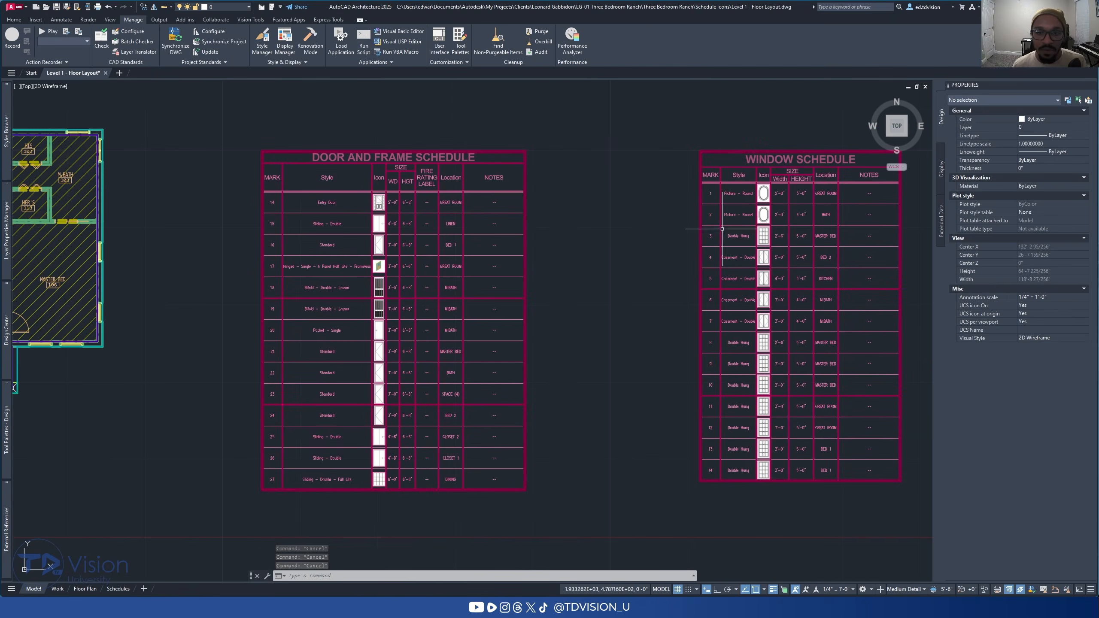
pyautogui.moveTo(731, 190); pyautogui.dragTo(556, 184, button='middle')
pyautogui.scroll(4, 555, 185)
pyautogui.scroll(-4, 519, 374)
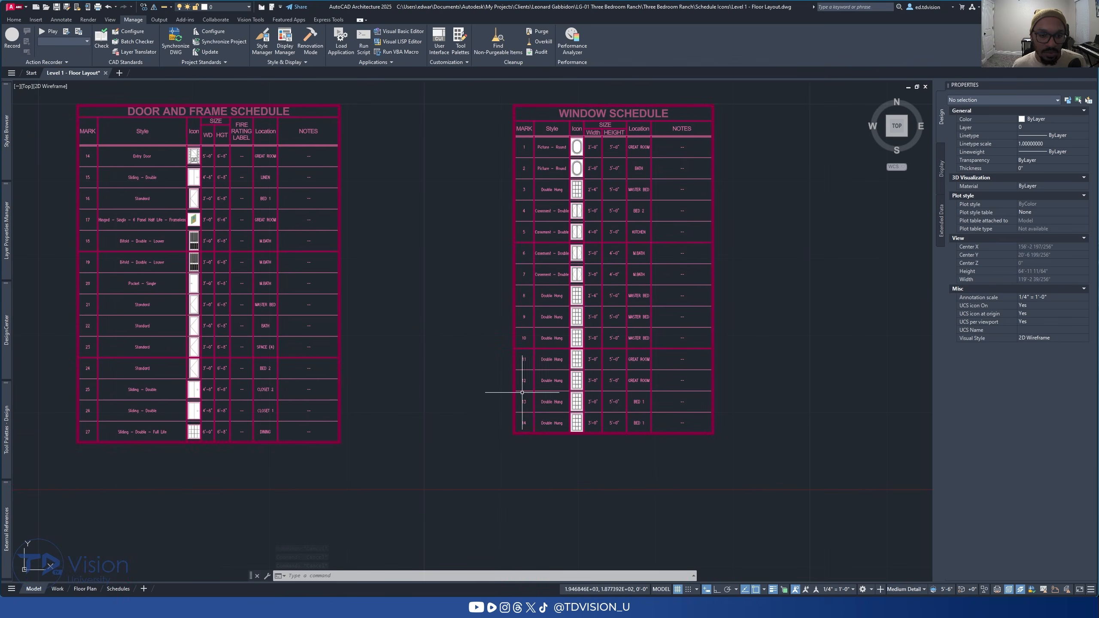
pyautogui.scroll(4, 530, 435)
pyautogui.scroll(-1, 538, 392)
pyautogui.moveTo(548, 237); pyautogui.dragTo(542, 391, button='middle')
pyautogui.moveTo(547, 261); pyautogui.dragTo(546, 343, button='middle')
pyautogui.scroll(4, 519, 189)
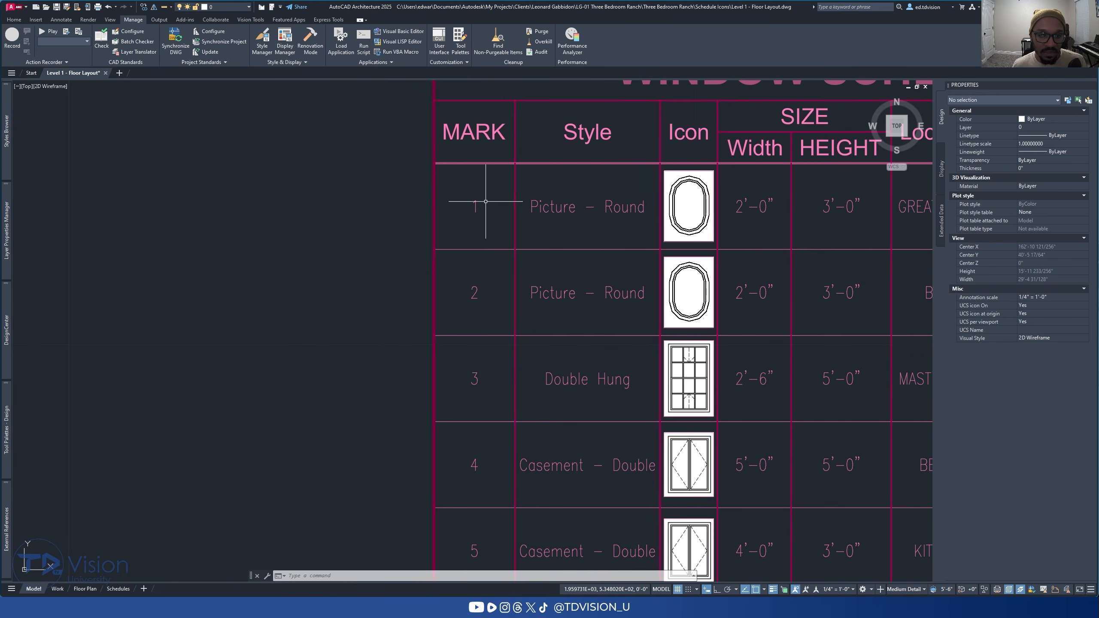
pyautogui.scroll(-2, 482, 205)
pyautogui.scroll(-1, 482, 205)
pyautogui.moveTo(488, 379); pyautogui.dragTo(546, 220, button='middle')
pyautogui.moveTo(523, 415); pyautogui.dragTo(560, 333, button='middle')
pyautogui.scroll(1, 564, 406)
pyautogui.scroll(-2, 564, 406)
pyautogui.moveTo(445, 289); pyautogui.dragTo(763, 386, button='middle')
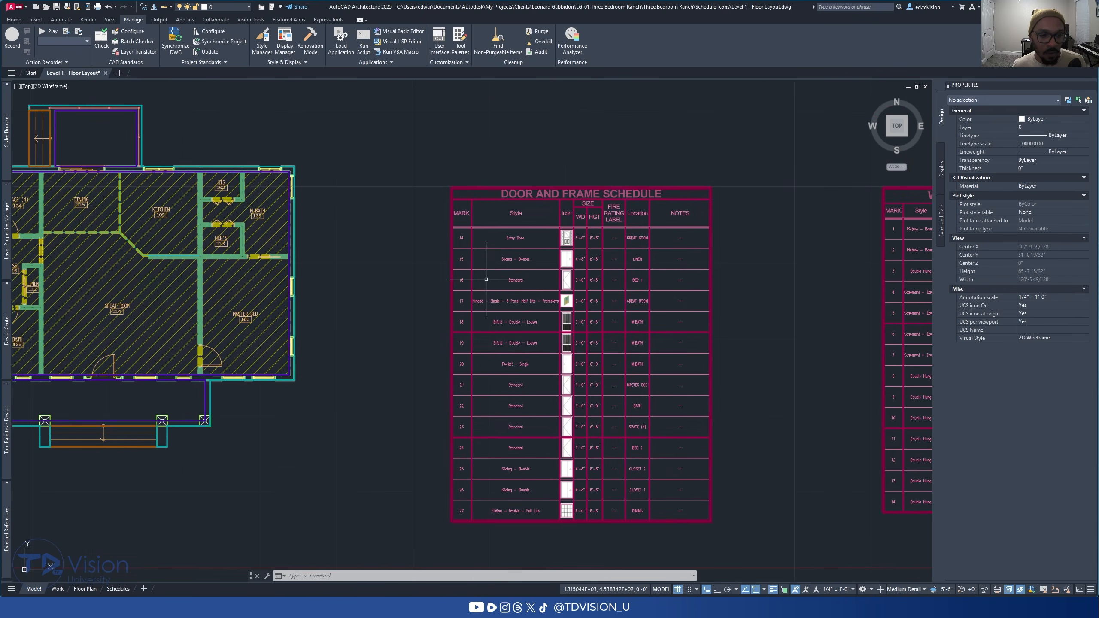
pyautogui.moveTo(561, 339); pyautogui.dragTo(553, 265, button='middle')
pyautogui.scroll(2, 523, 282)
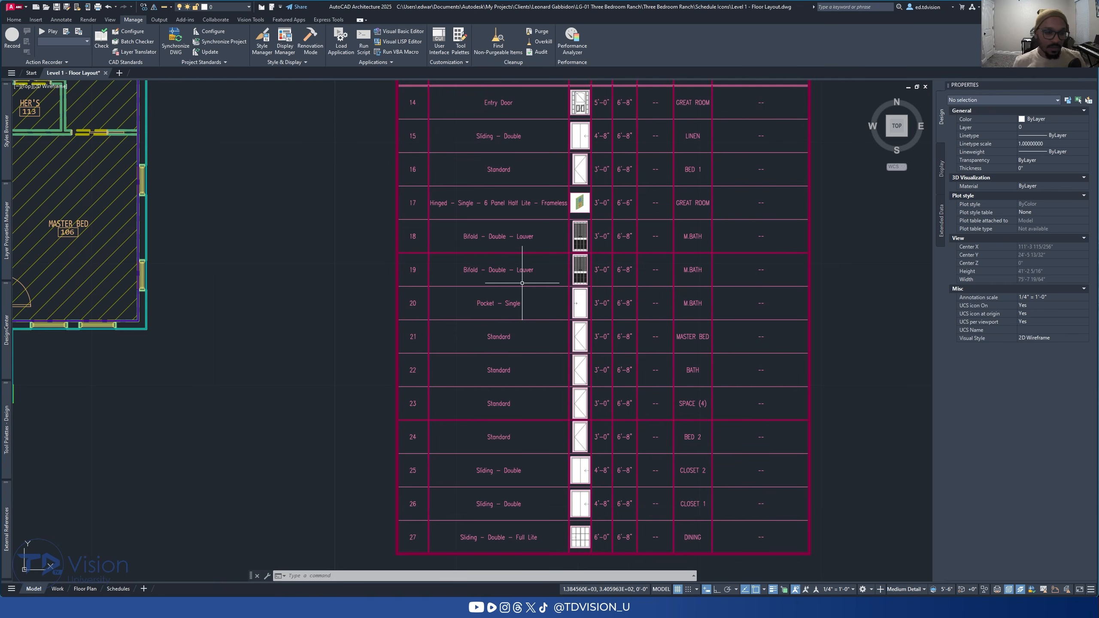
pyautogui.press('Escape')
# Step: Place a Door Tag on the Dining room's exterior sliding door and accept its property set data
pyautogui.scroll(-1, 523, 283)
pyautogui.moveTo(590, 254); pyautogui.dragTo(692, 271, button='middle')
pyautogui.moveTo(409, 266); pyautogui.dragTo(547, 290, button='middle')
pyautogui.scroll(-1, 571, 286)
pyautogui.scroll(1, 466, 266)
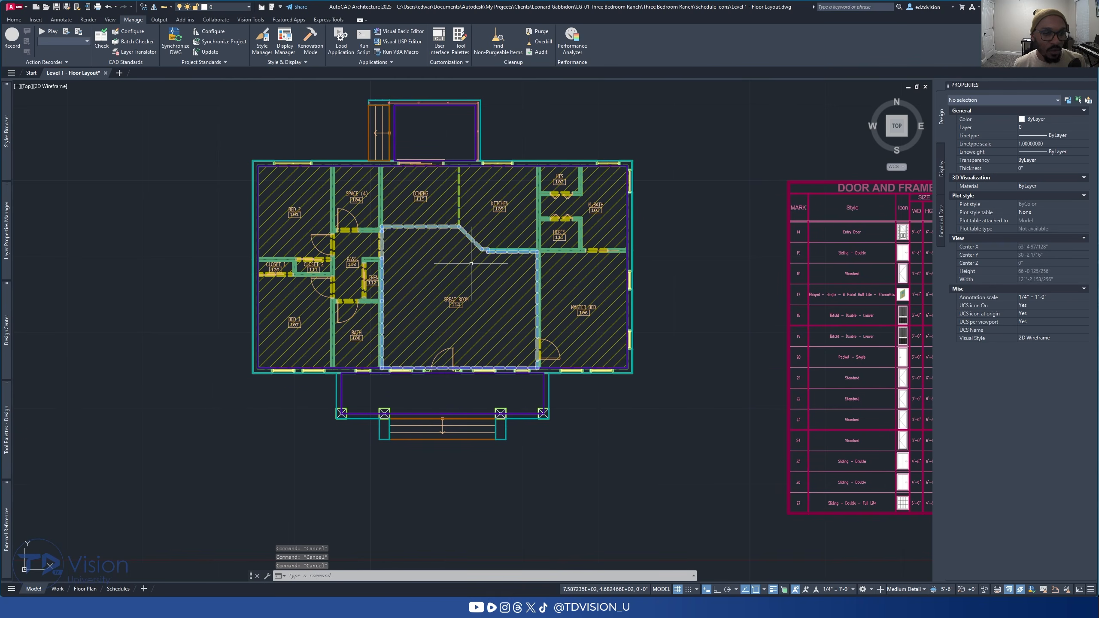
pyautogui.moveTo(471, 264); pyautogui.dragTo(465, 343, button='middle')
pyautogui.click(61, 20)
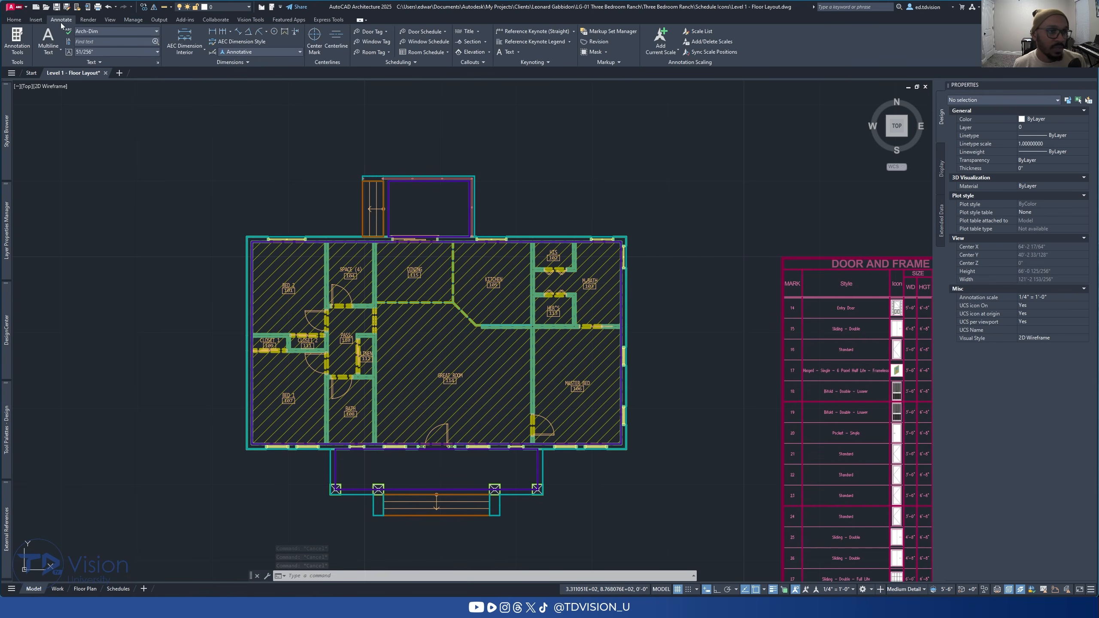
pyautogui.click(381, 36)
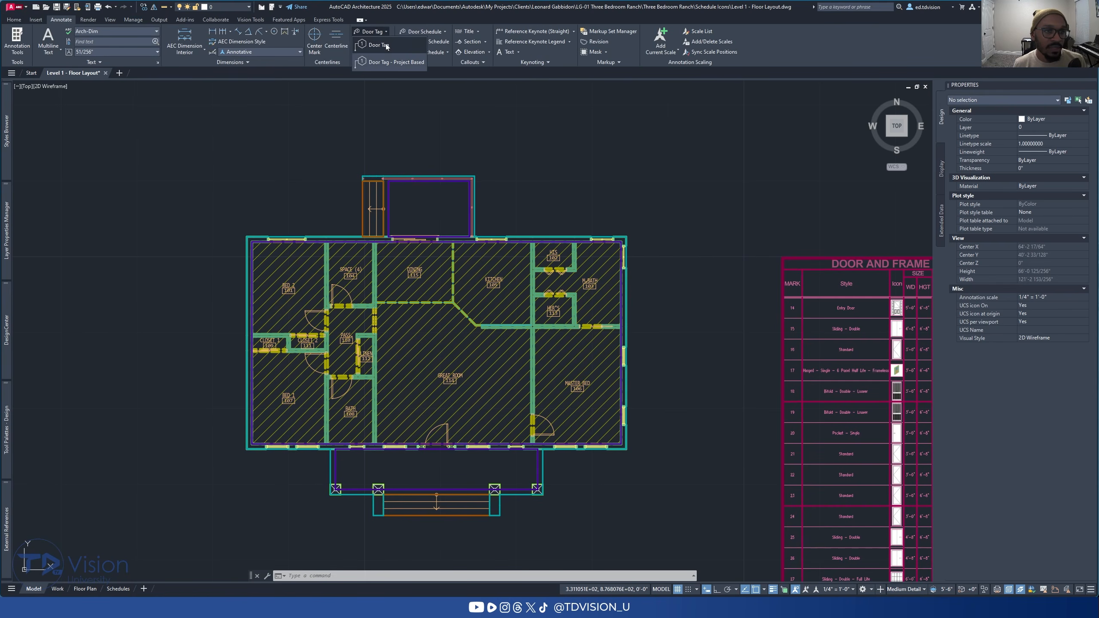
pyautogui.click(379, 45)
pyautogui.scroll(-2, 424, 83)
pyautogui.click(396, 567)
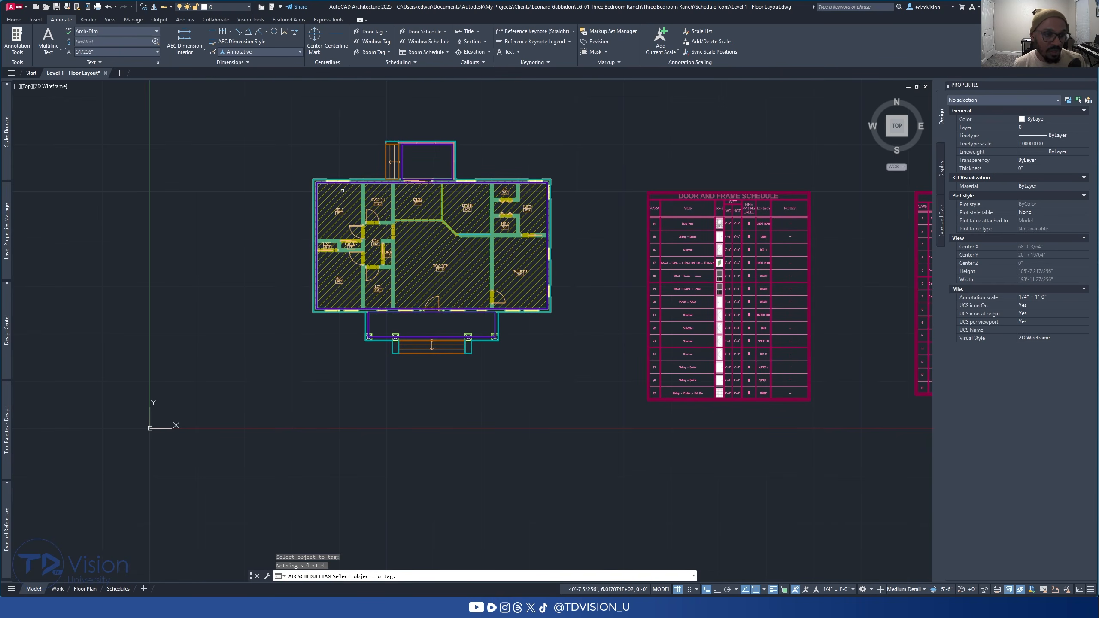
pyautogui.scroll(6, 348, 172)
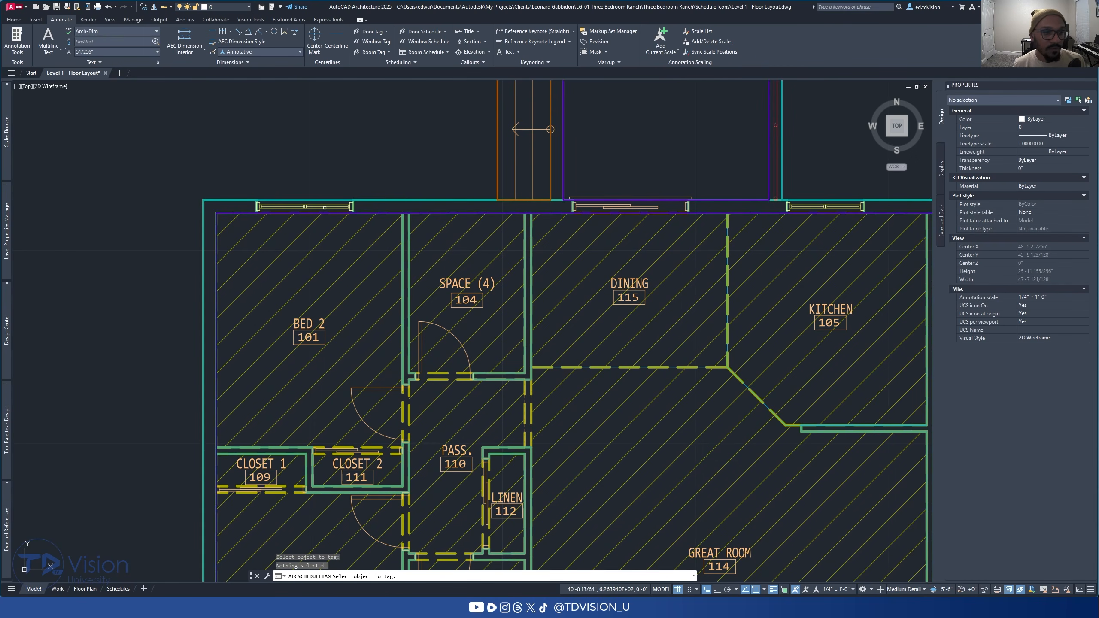
pyautogui.click(630, 206)
pyautogui.moveTo(629, 206); pyautogui.dragTo(574, 298, button='middle')
pyautogui.scroll(4, 571, 324)
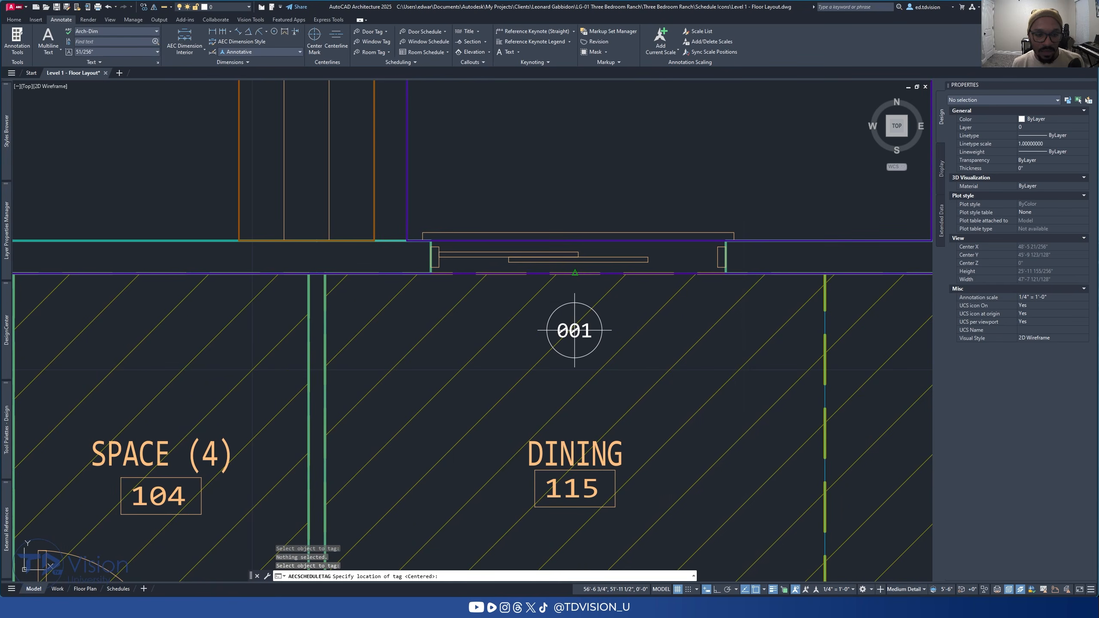
pyautogui.click(574, 324)
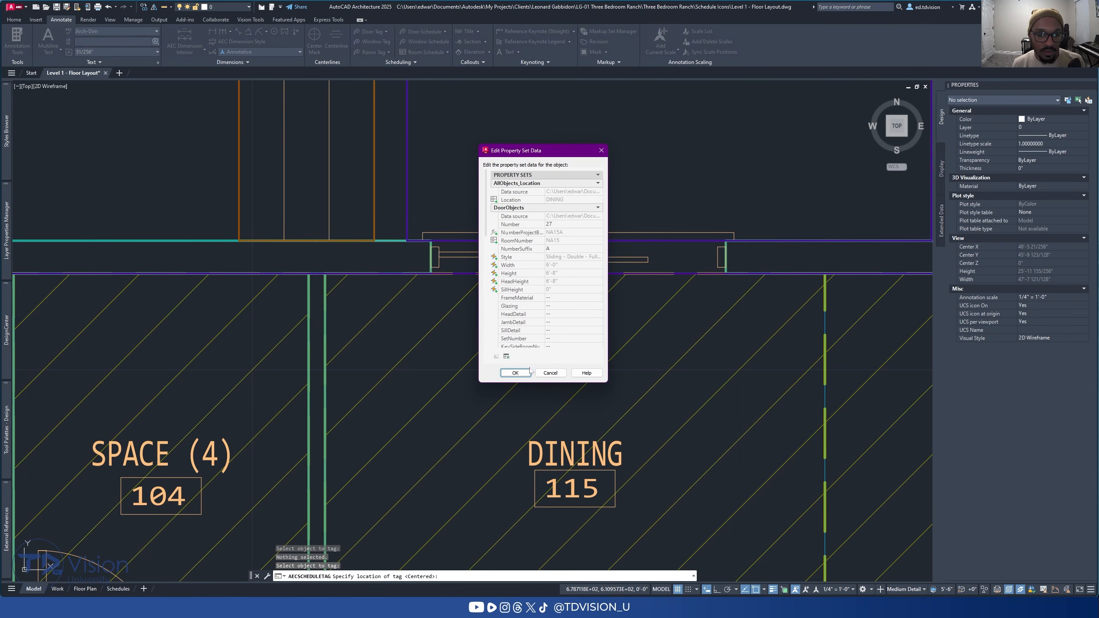
pyautogui.click(515, 373)
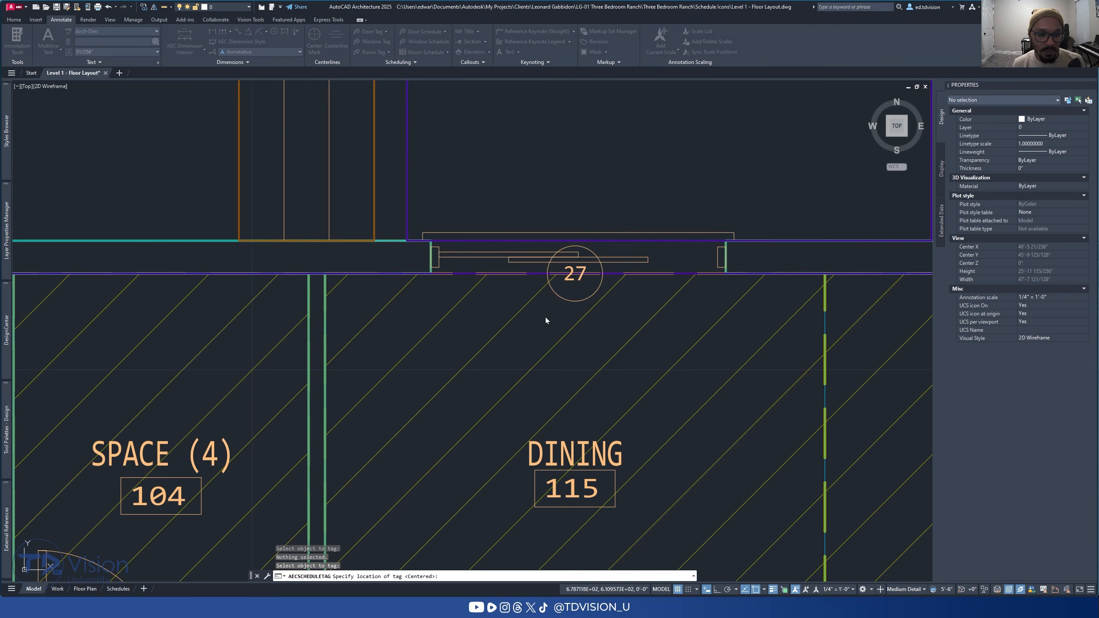
# Step: Tag all remaining doors of the floor plan with the Multiple option, without retagging the Dining door, and accept their property set data
pyautogui.scroll(-5, 562, 312)
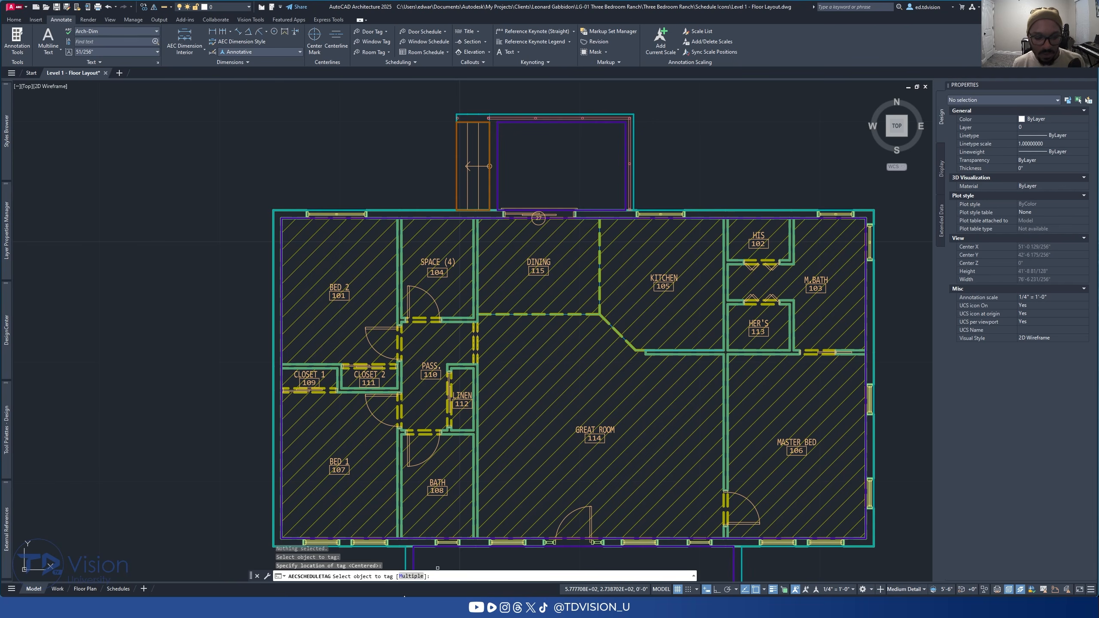
pyautogui.click(409, 576)
pyautogui.scroll(-4, 438, 412)
pyautogui.click(663, 533)
pyautogui.click(357, 289)
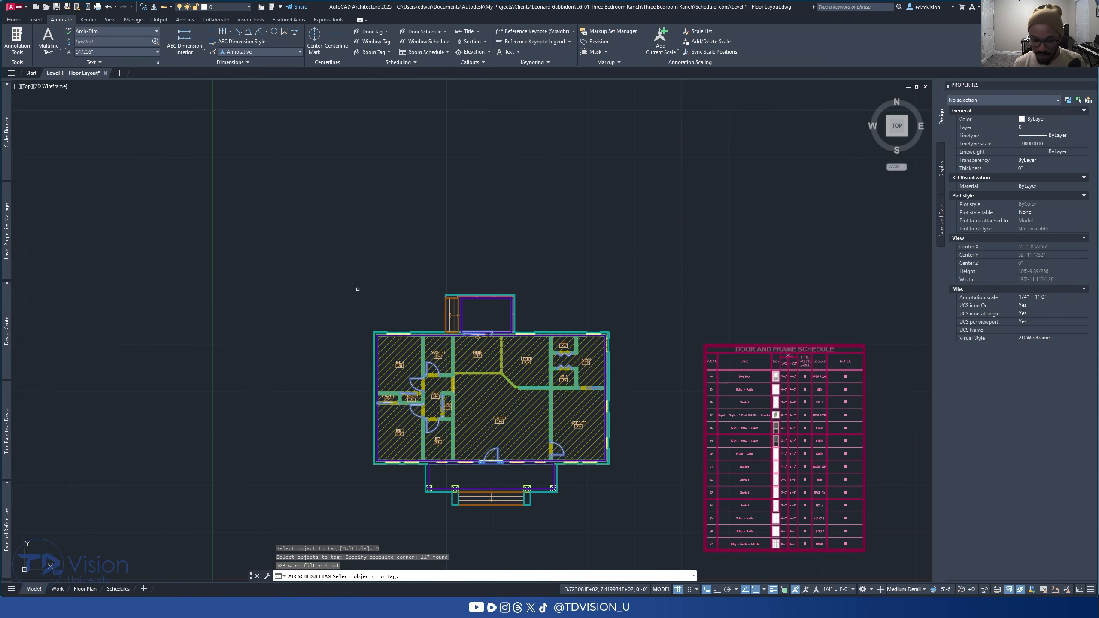
pyautogui.press('Return')
pyautogui.moveTo(709, 267); pyautogui.dragTo(524, 205)
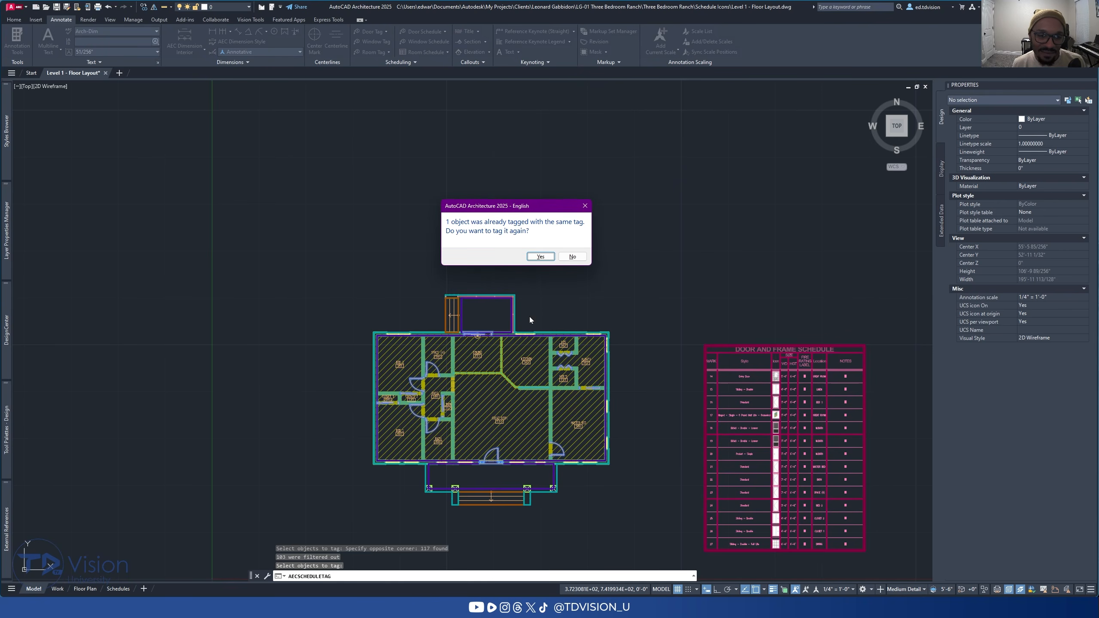
pyautogui.click(570, 257)
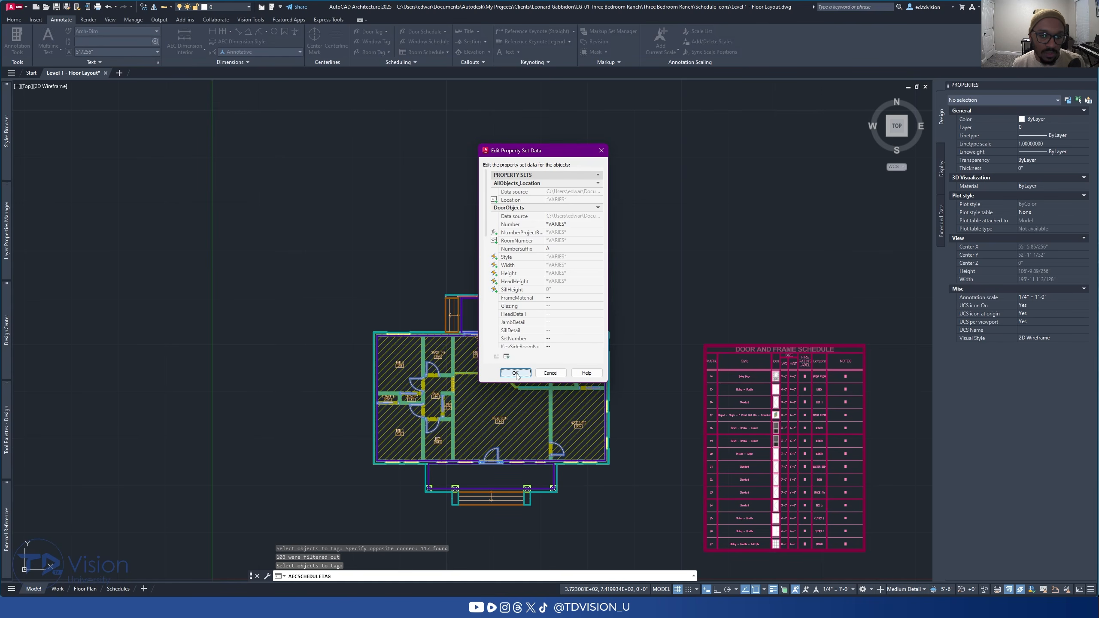
pyautogui.click(515, 373)
pyautogui.press('Escape')
pyautogui.press('Escape')
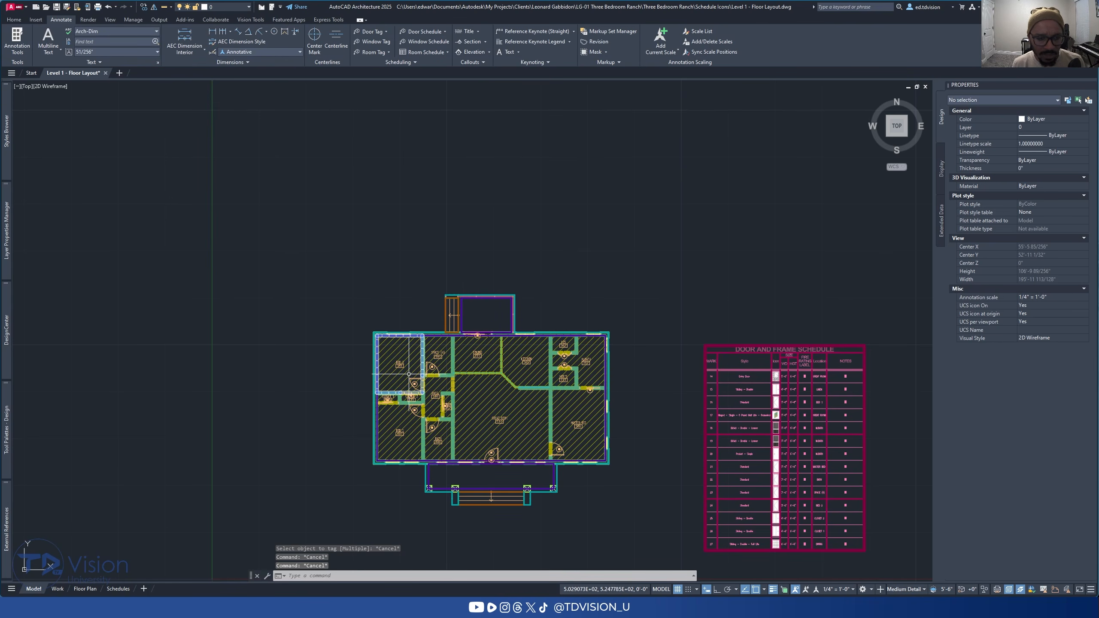
# Step: Move the Closet 1 door tag off the room label to just below the sliding door, inside Bed 1
pyautogui.scroll(5, 408, 374)
pyautogui.scroll(-3, 440, 373)
pyautogui.moveTo(568, 454); pyautogui.dragTo(525, 330, button='middle')
pyautogui.moveTo(634, 355); pyautogui.dragTo(554, 535, button='middle')
pyautogui.moveTo(321, 363); pyautogui.dragTo(489, 225, button='middle')
pyautogui.scroll(2, 347, 262)
pyautogui.click(351, 257)
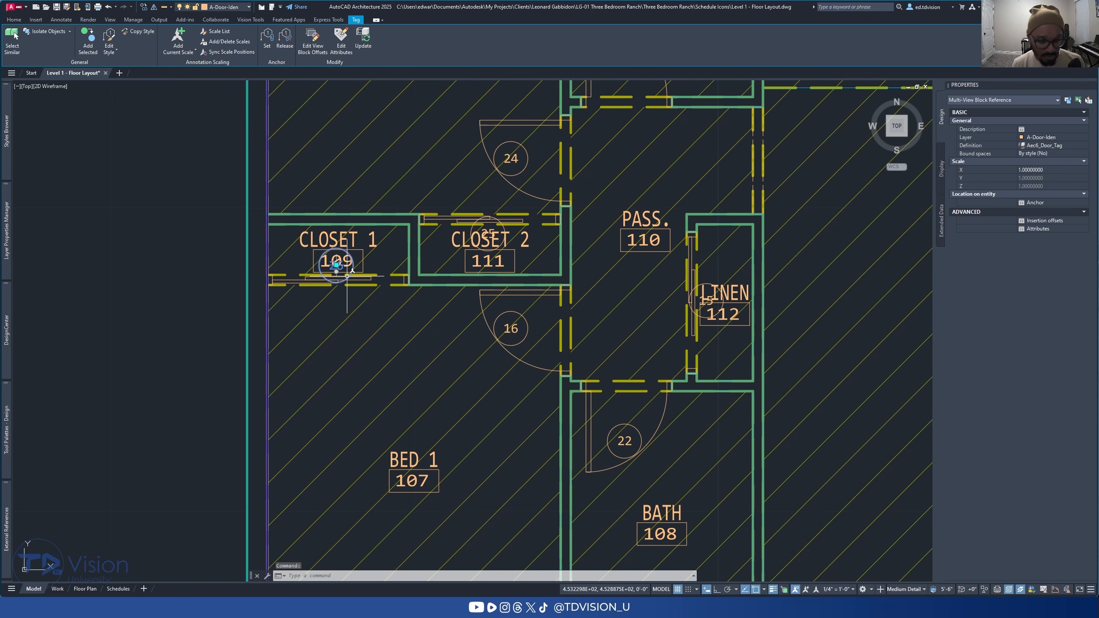
pyautogui.write('m')
pyautogui.press('Return')
pyautogui.click(185, 255)
pyautogui.click(185, 303)
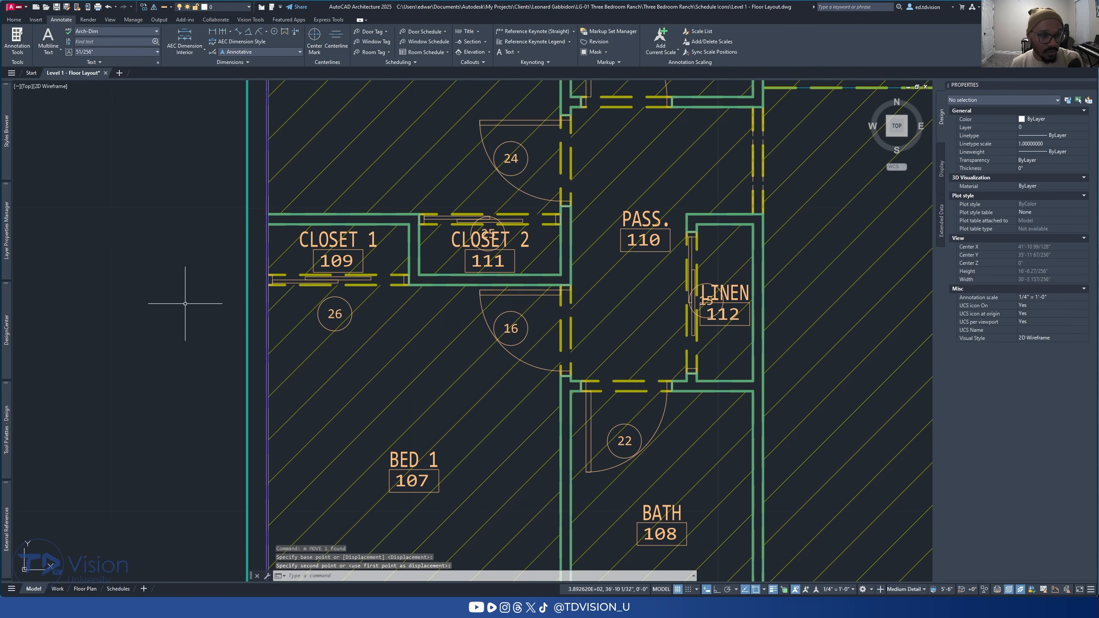
# Step: Move the Closet 2 door tag off the room label to just above the sliding door, inside Bed 2
pyautogui.click(473, 228)
pyautogui.press('space')
pyautogui.click(495, 249)
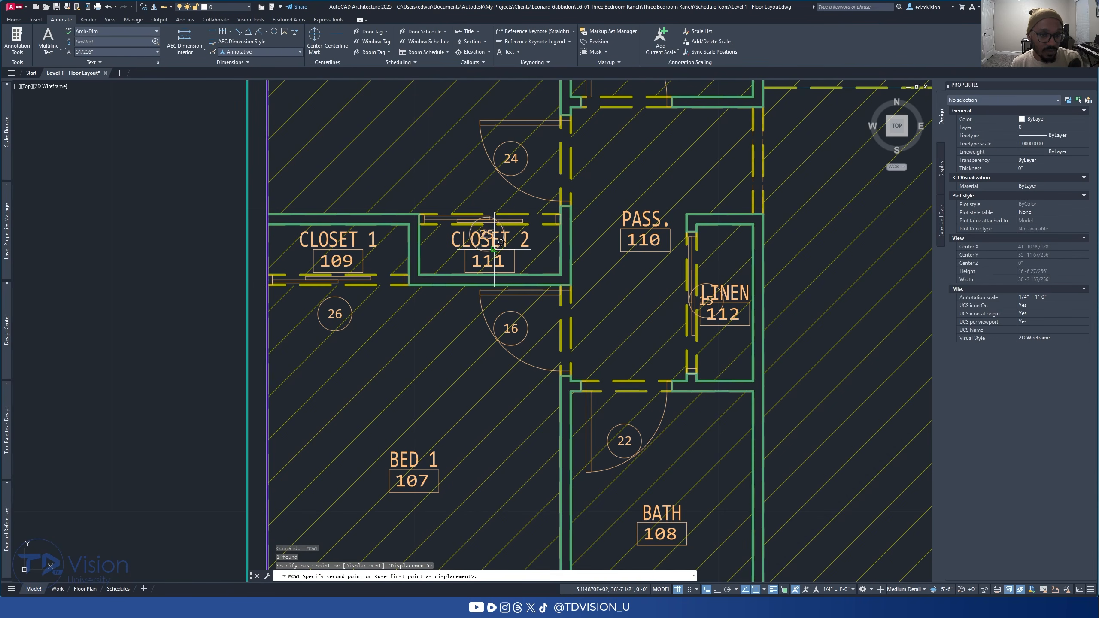
pyautogui.click(472, 207)
pyautogui.press('Escape')
# Step: Move the Linen door tag off the room label to beside the sliding door, inside the passage
pyautogui.scroll(-5, 472, 207)
pyautogui.scroll(5, 537, 320)
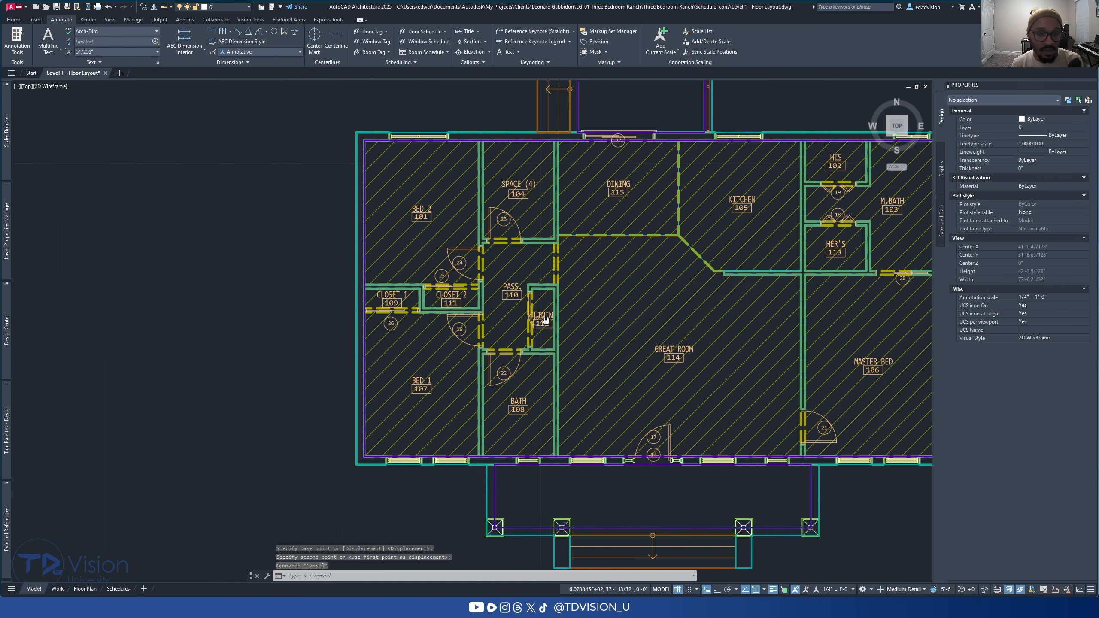
pyautogui.click(524, 310)
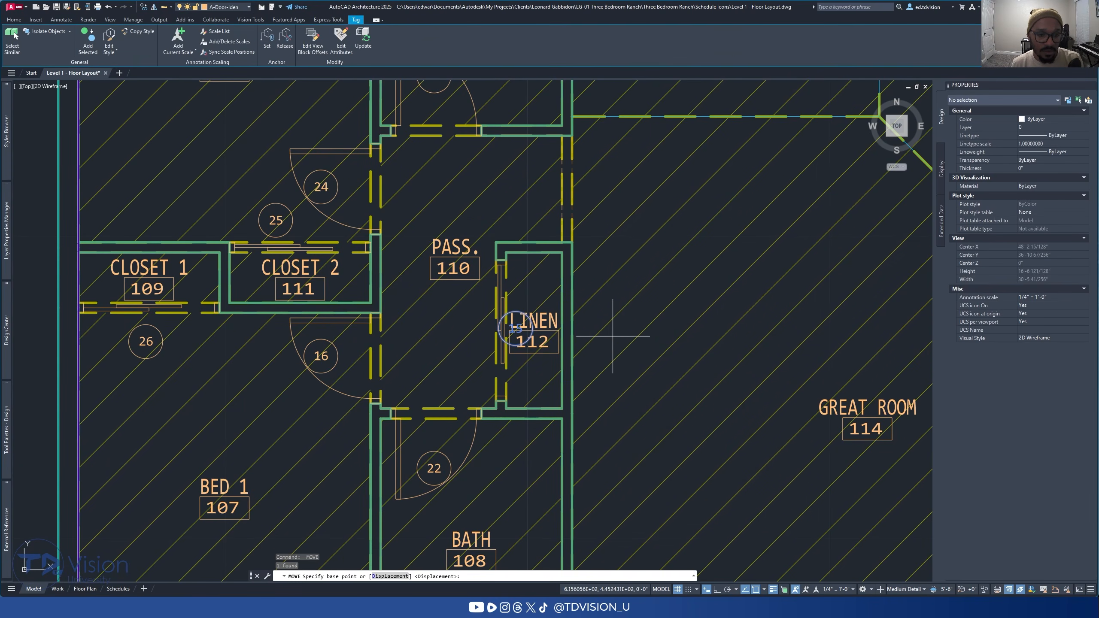
pyautogui.press('space')
pyautogui.click(572, 328)
pyautogui.press('Escape')
# Step: Move the Dining door tag off the exterior sliding door to just below it, inside the Dining room
pyautogui.scroll(-5, 531, 322)
pyautogui.scroll(5, 424, 199)
pyautogui.click(440, 202)
pyautogui.press('space')
pyautogui.click(487, 130)
pyautogui.click(484, 146)
pyautogui.press('Escape')
# Step: Examine the marks in the door and frame schedule and how they follow the floor plan's door tags
pyautogui.scroll(-5, 484, 146)
pyautogui.scroll(7, 515, 190)
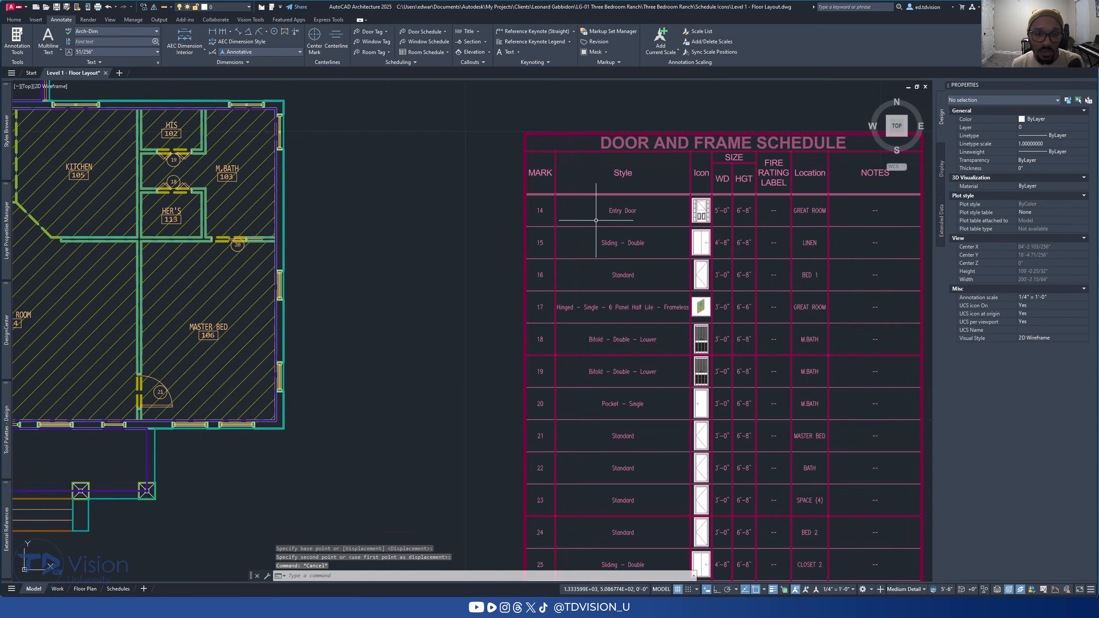
pyautogui.scroll(-1, 514, 197)
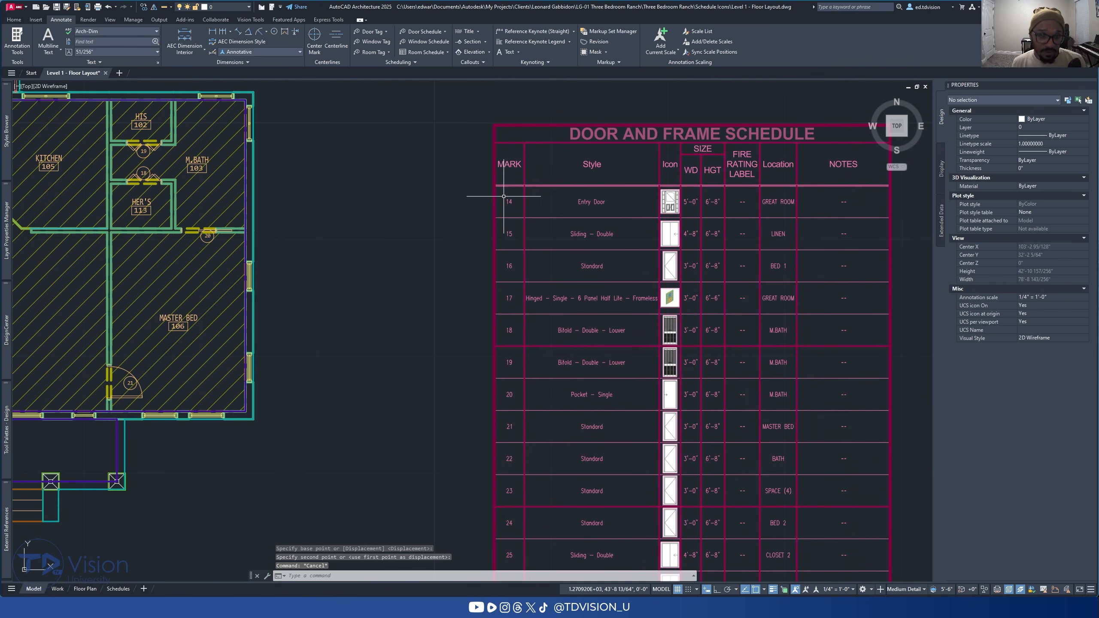
pyautogui.scroll(-4, 503, 196)
pyautogui.scroll(1, 506, 303)
pyautogui.scroll(-2, 668, 394)
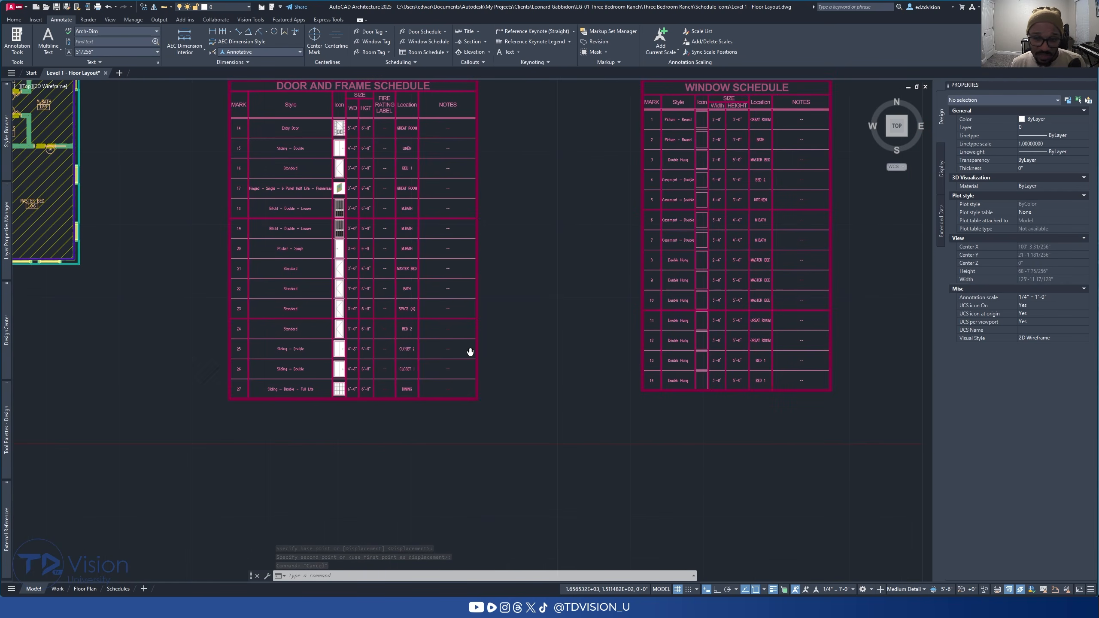
pyautogui.scroll(2, 596, 291)
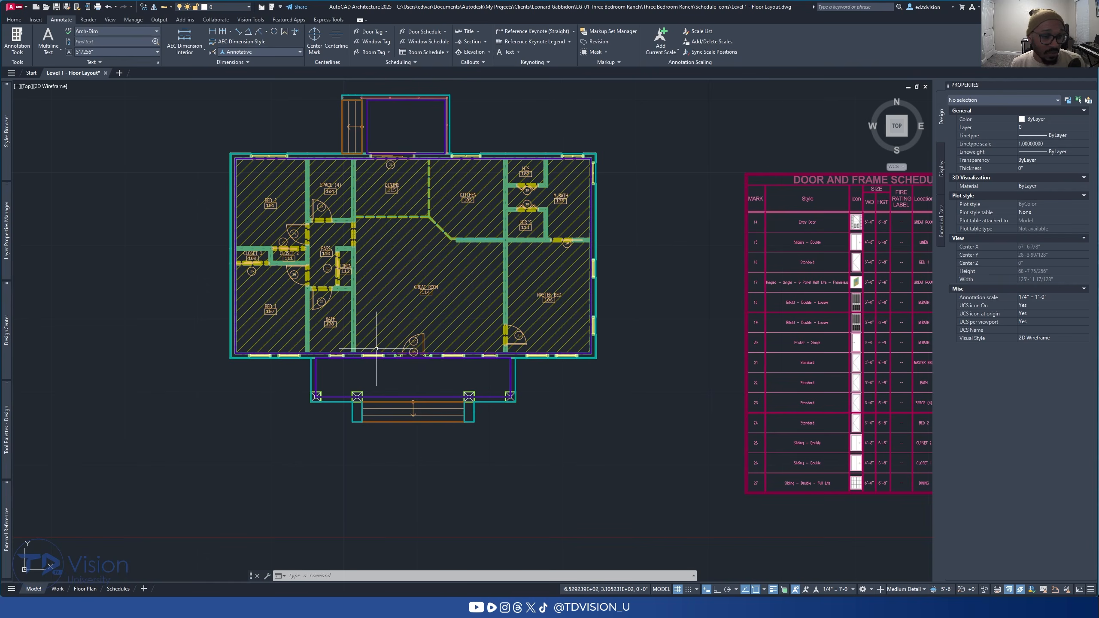
# Step: Start a property set renumbering of the Number property in DoorObjects, with start number 1 and increment 1
pyautogui.scroll(2, 372, 349)
pyautogui.moveTo(420, 288); pyautogui.dragTo(531, 353, button='middle')
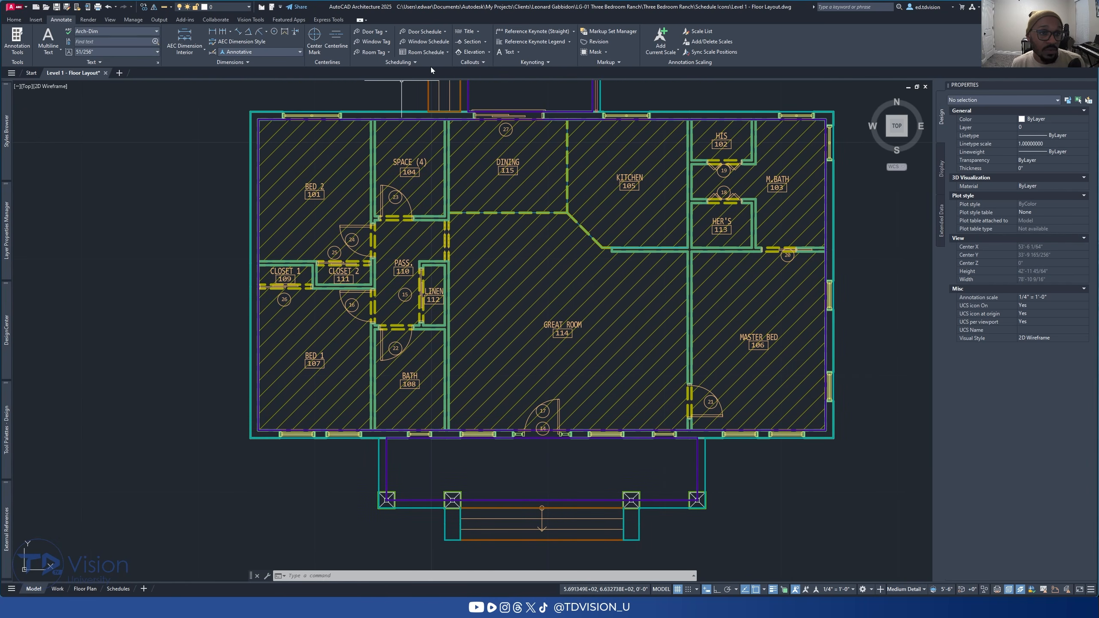
pyautogui.click(415, 63)
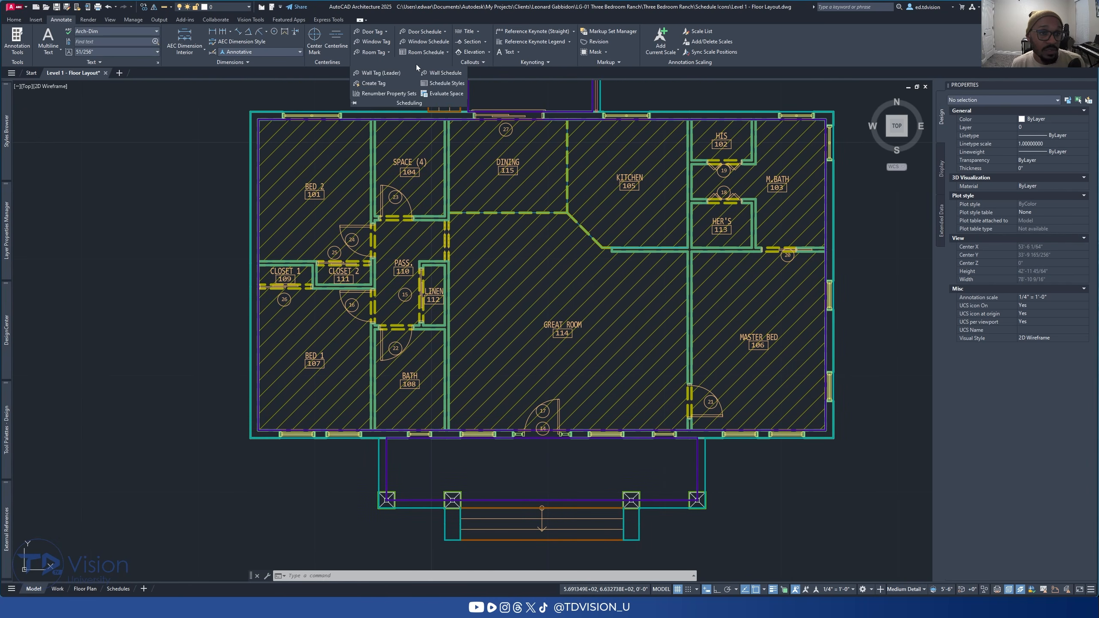
pyautogui.click(395, 95)
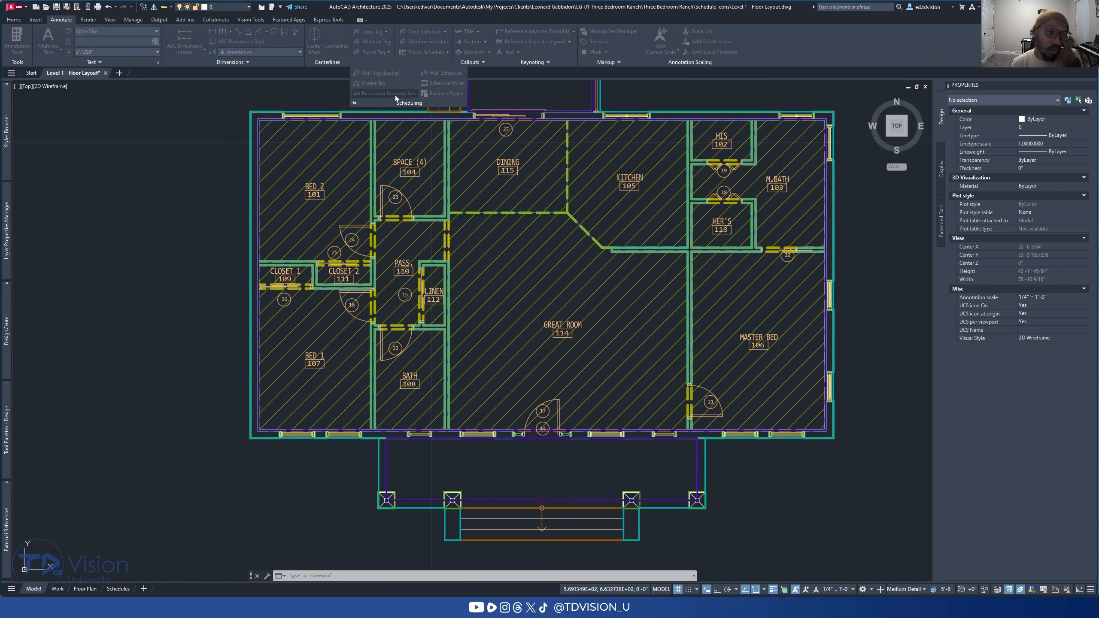
pyautogui.click(543, 280)
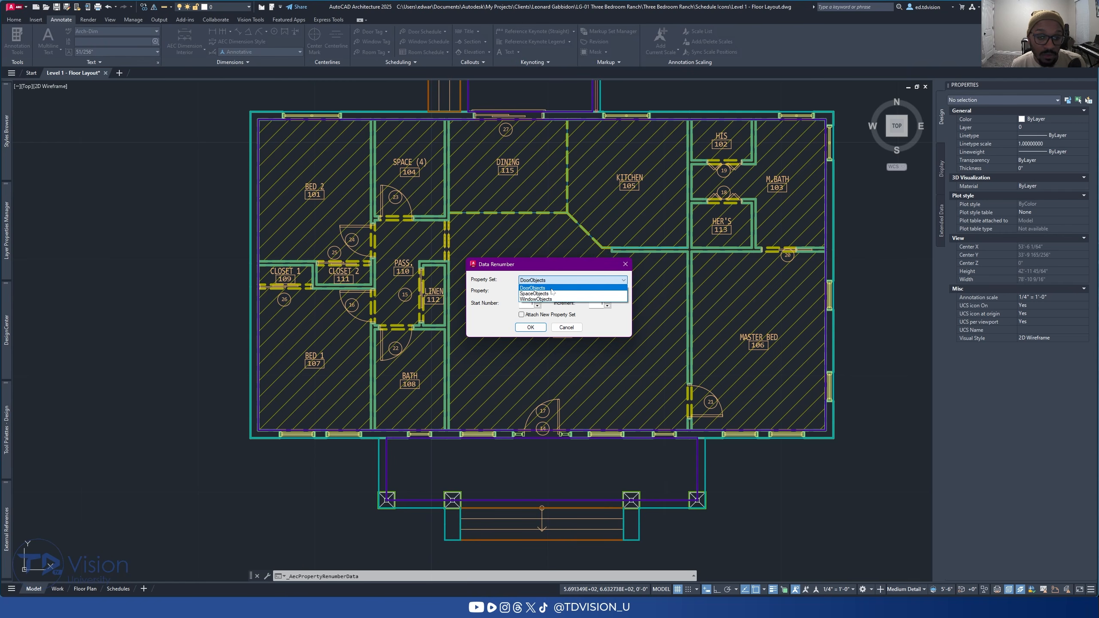
pyautogui.click(552, 289)
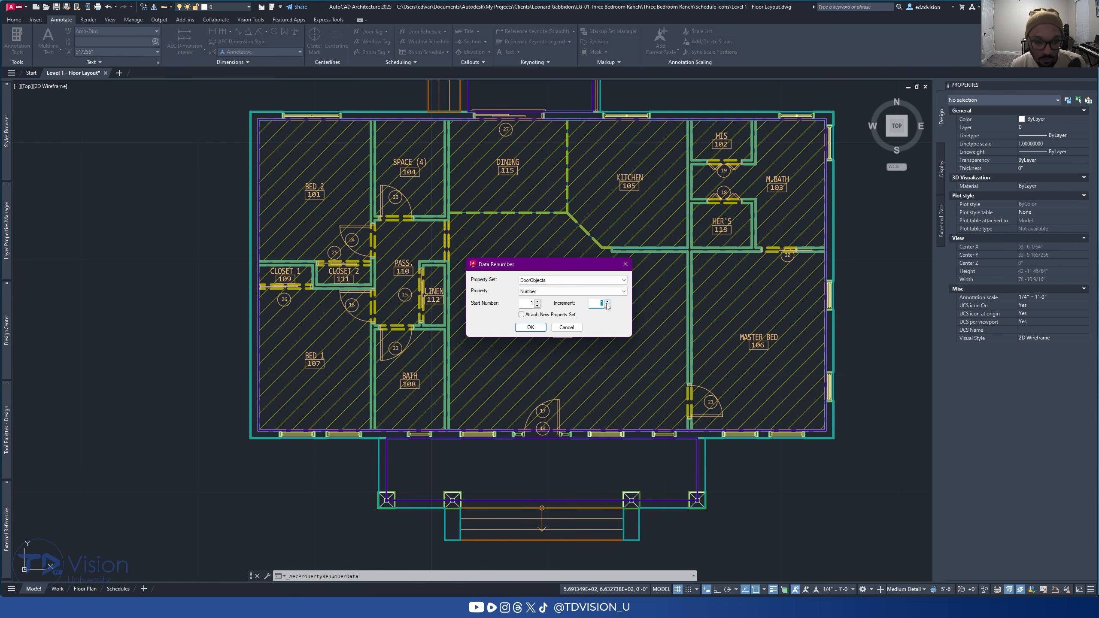
pyautogui.click(528, 327)
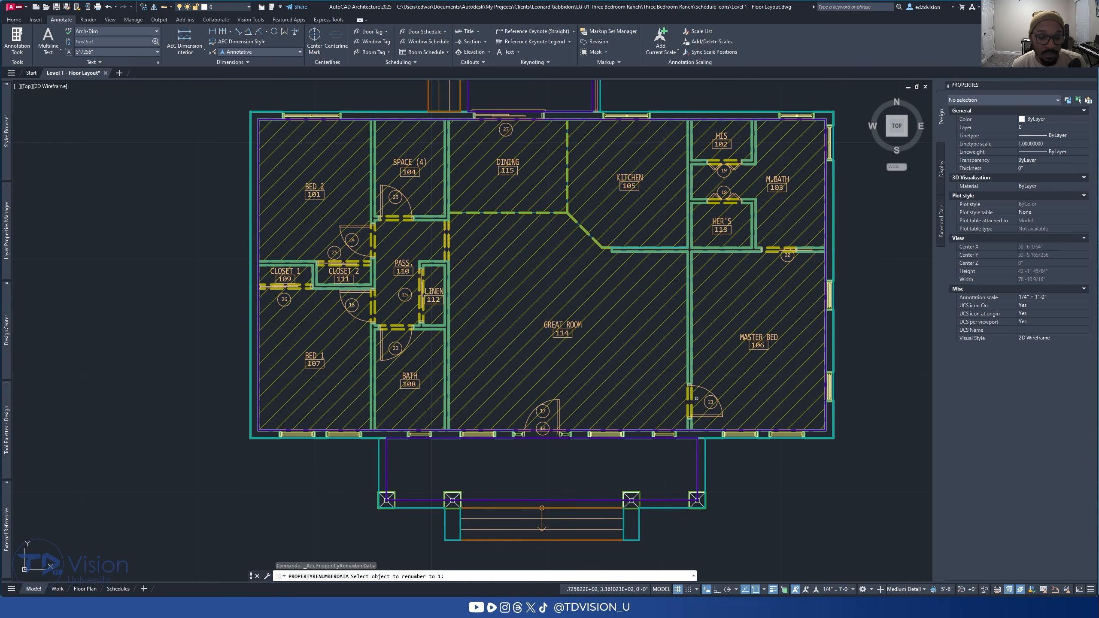
# Step: Renumber the Great Room's entry door unit as 1 and the hinged door within it as 2
pyautogui.scroll(4, 529, 429)
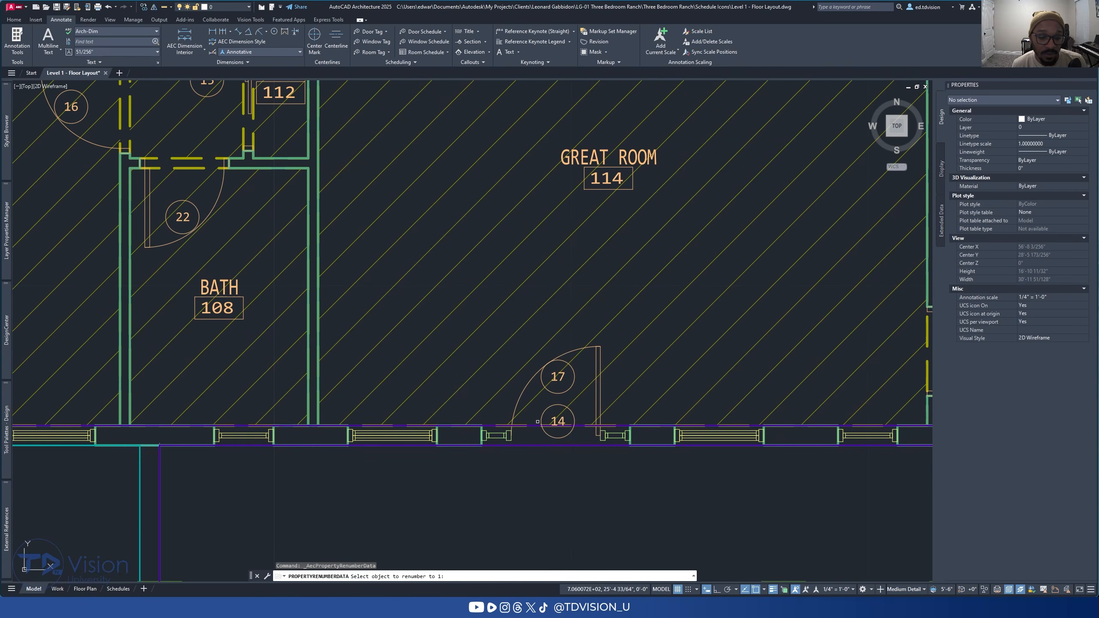
pyautogui.click(546, 406)
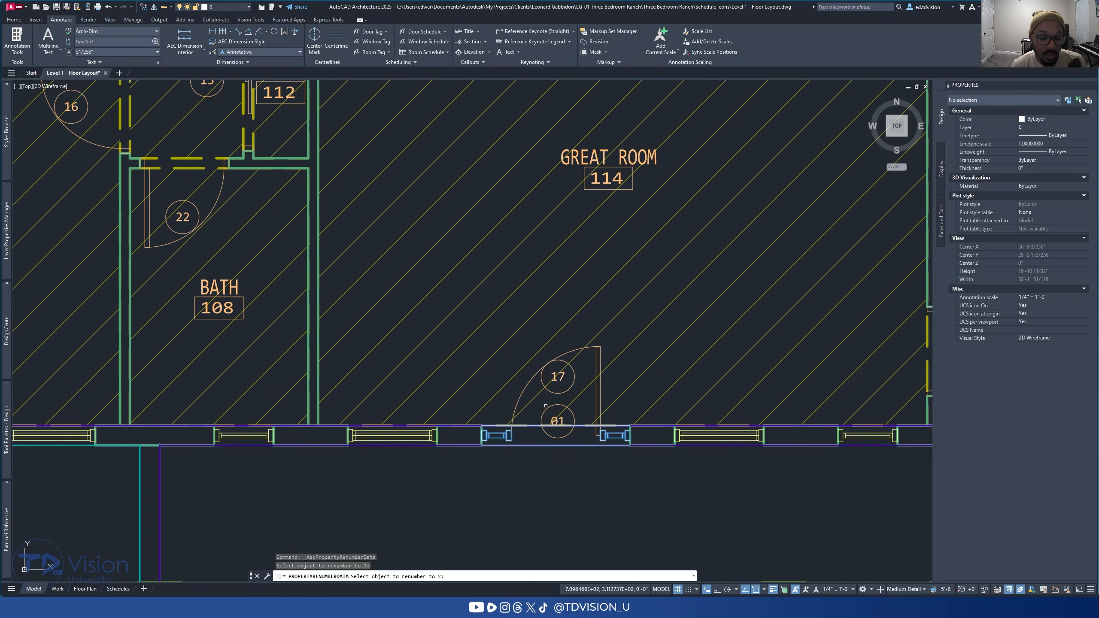
pyautogui.click(555, 385)
# Step: Renumber the Bath door as 3, the Linen door as 4, the Bed 1 door as 5 and the Closet 1 door as 6
pyautogui.scroll(-6, 556, 386)
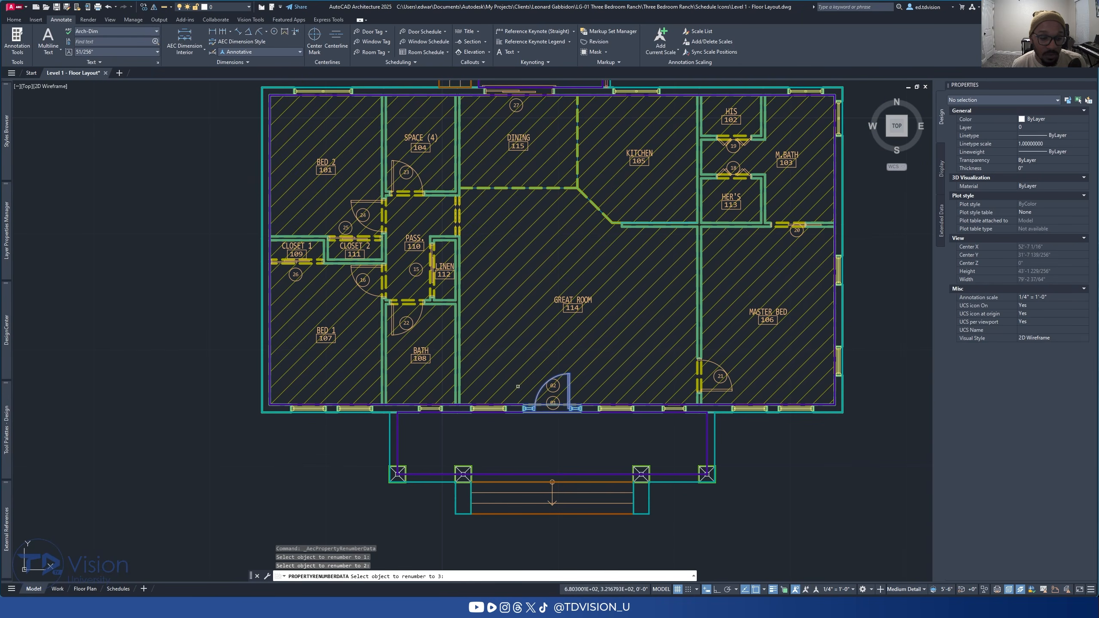
pyautogui.scroll(6, 401, 314)
pyautogui.moveTo(401, 314); pyautogui.dragTo(486, 369, button='middle')
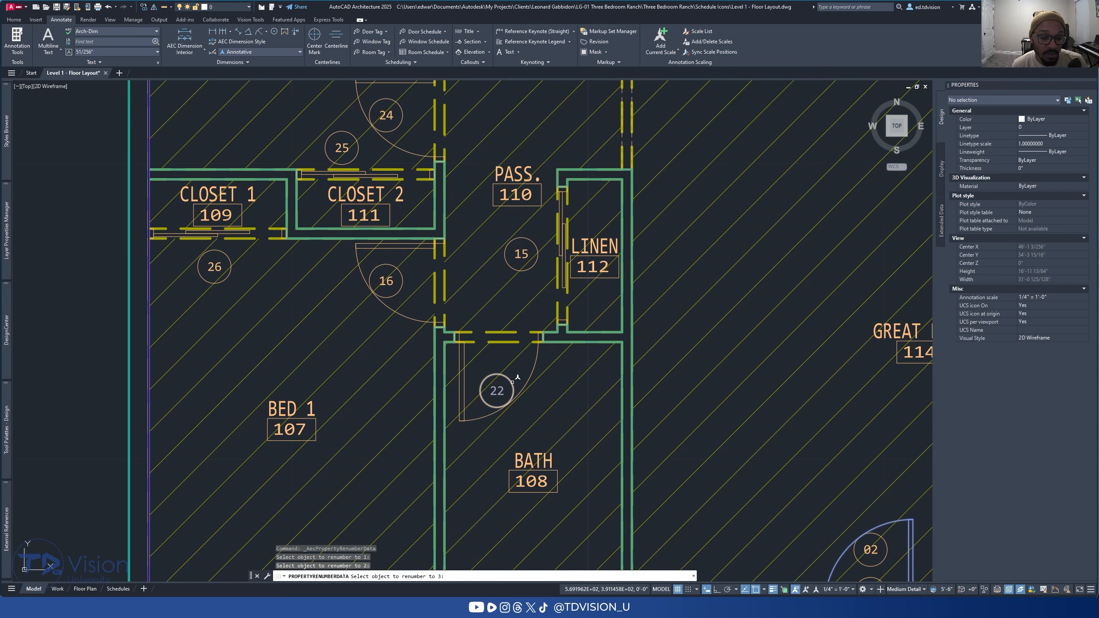
pyautogui.click(487, 372)
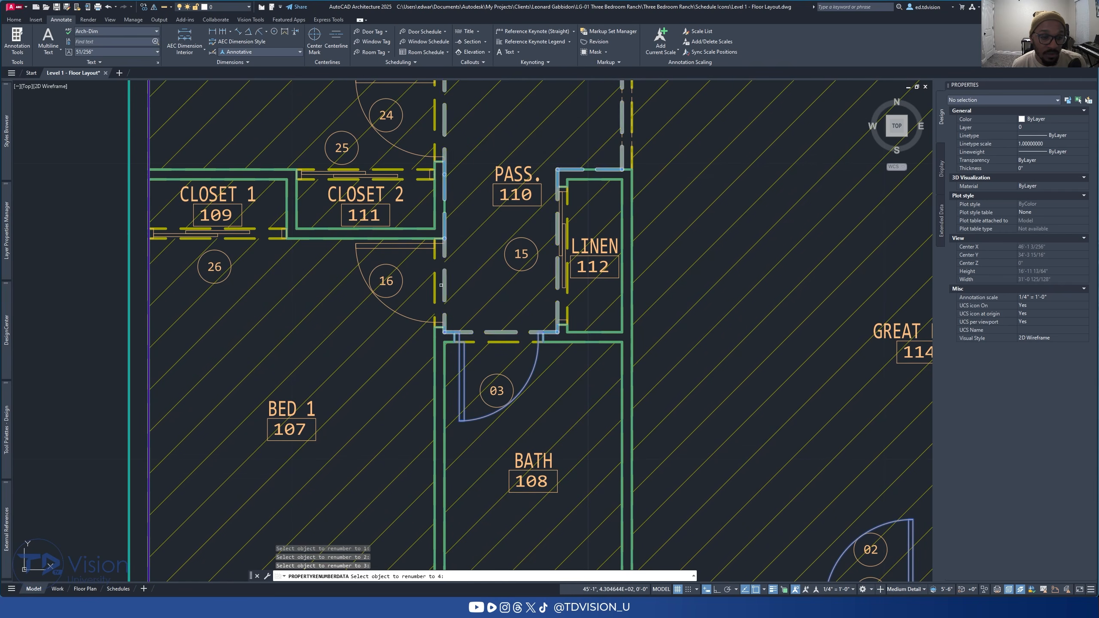
pyautogui.click(515, 261)
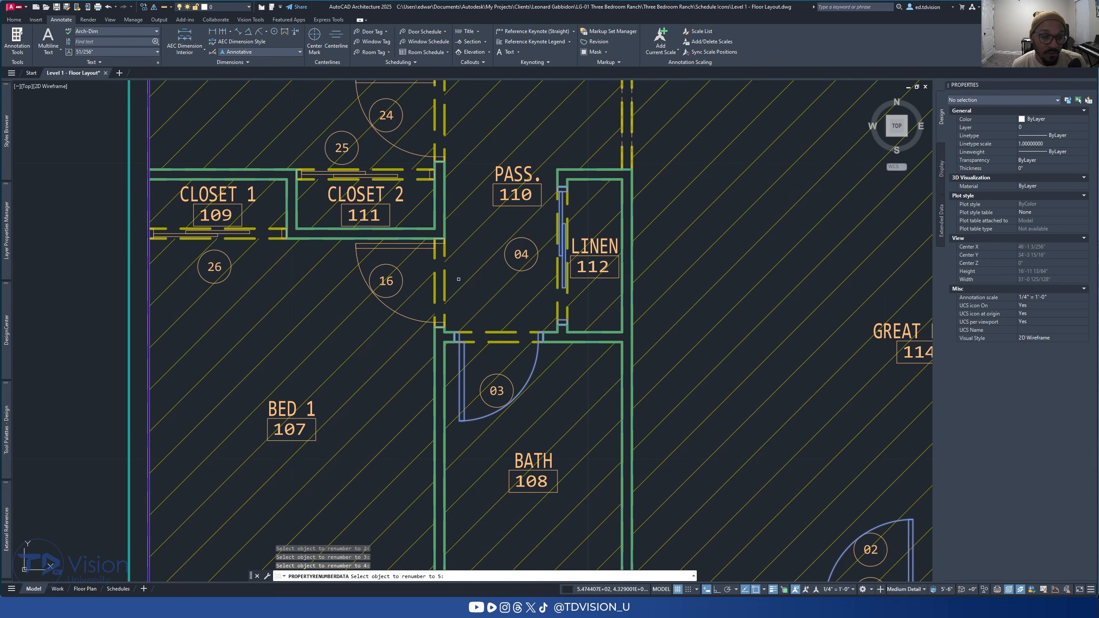
pyautogui.click(392, 294)
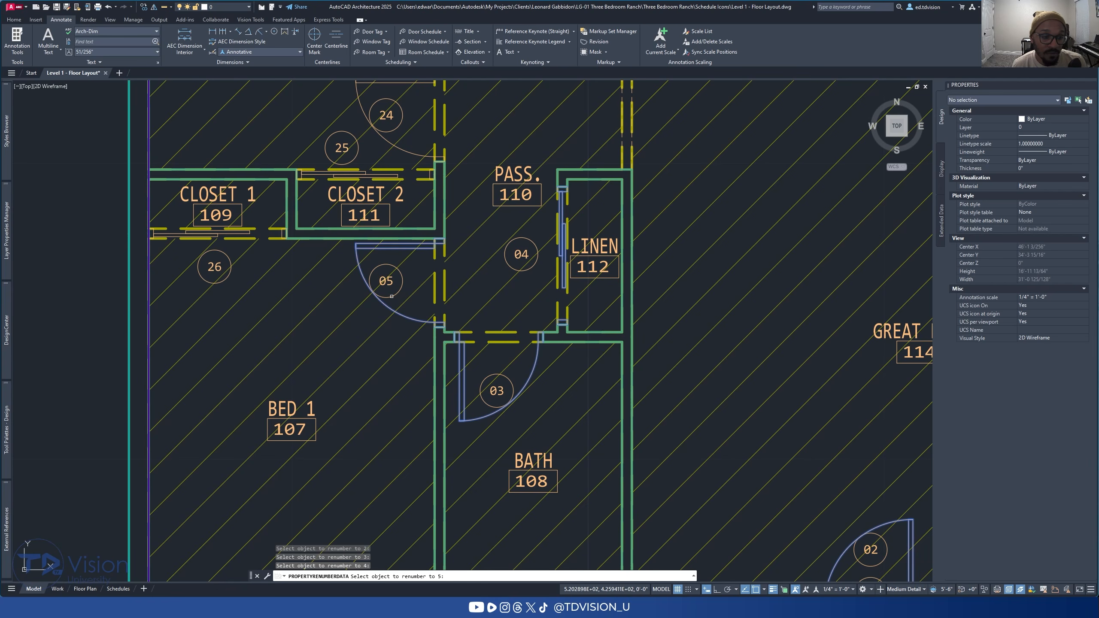
pyautogui.click(231, 273)
# Step: Renumber the Closet 2 door as 7, the Bed 2 door as 8, the Space (4) door as 9 and the Dining door as 10
pyautogui.moveTo(278, 219); pyautogui.dragTo(312, 360, button='middle')
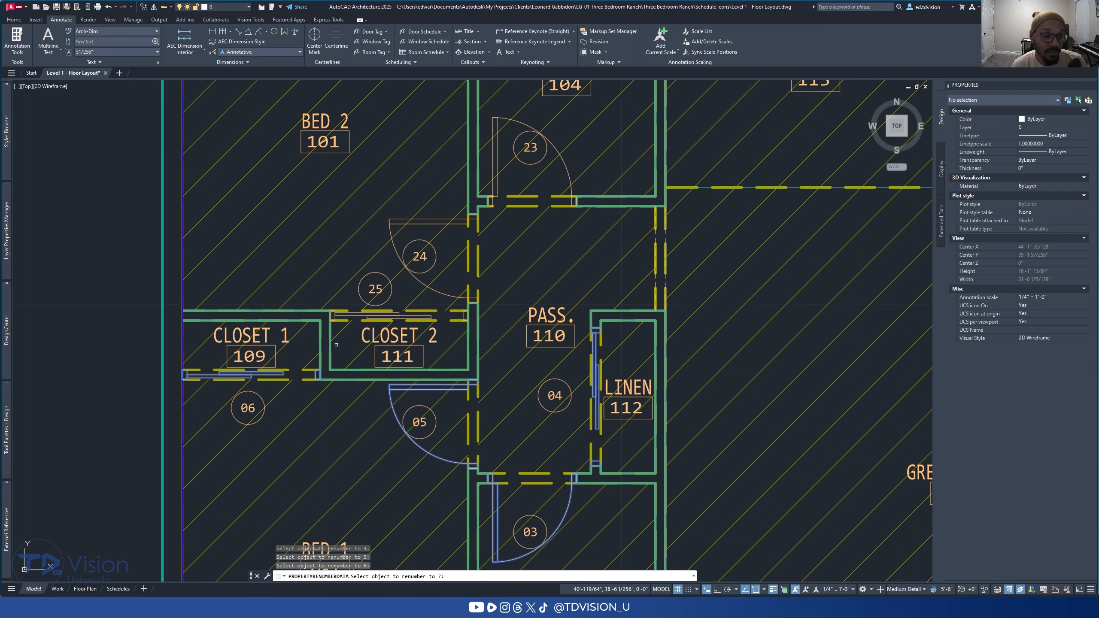
pyautogui.click(375, 289)
pyautogui.click(431, 269)
pyautogui.moveTo(528, 194); pyautogui.dragTo(483, 351, button='middle')
pyautogui.click(495, 315)
pyautogui.scroll(-2, 620, 255)
pyautogui.moveTo(699, 202); pyautogui.dragTo(571, 261, button='middle')
pyautogui.click(581, 238)
# Step: Renumber the His door as 11, Her's as 12, the M.Bath pocket door as 13 and the Master Bed door as 14, ending the renumbering
pyautogui.moveTo(679, 256); pyautogui.dragTo(463, 247, button='middle')
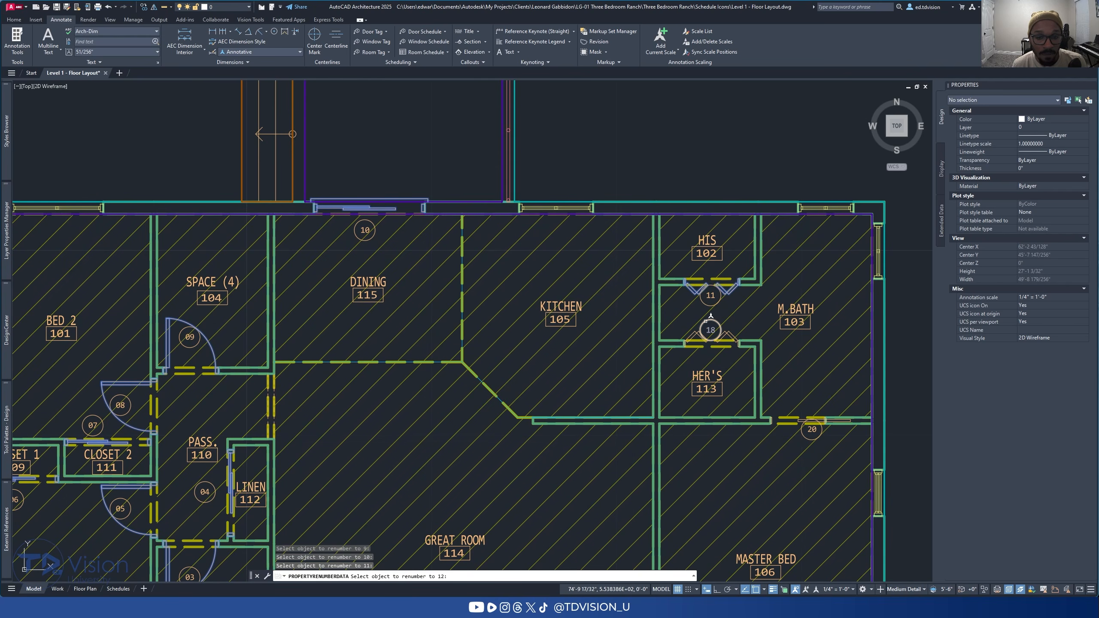
pyautogui.scroll(2, 824, 433)
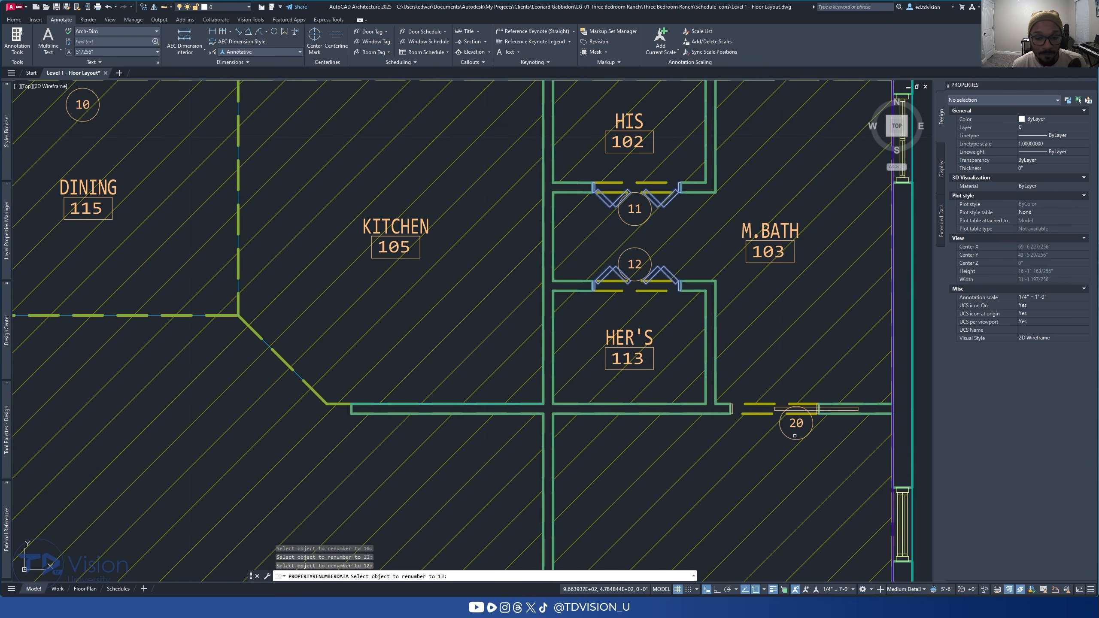
pyautogui.click(796, 423)
pyautogui.scroll(-3, 796, 423)
pyautogui.moveTo(730, 562); pyautogui.dragTo(734, 402, button='middle')
pyautogui.scroll(4, 727, 397)
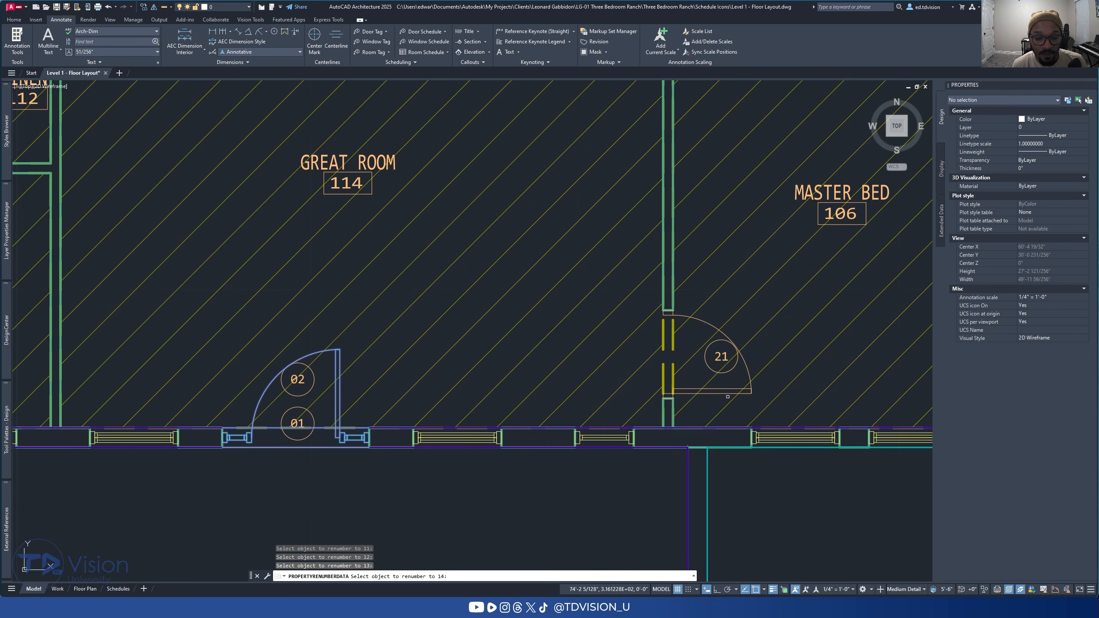
pyautogui.click(721, 360)
pyautogui.scroll(-2, 731, 366)
pyautogui.moveTo(752, 361); pyautogui.dragTo(515, 373, button='middle')
pyautogui.scroll(-2, 728, 363)
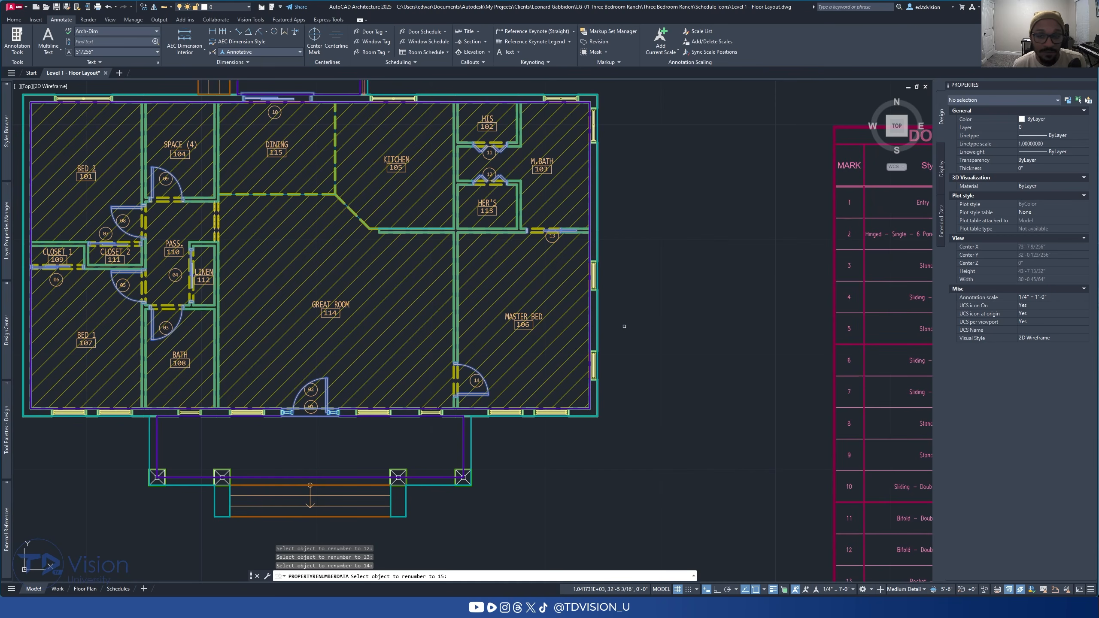
pyautogui.press('Escape')
pyautogui.press('Escape')
pyautogui.press('Escape')
# Step: Examine the renumbered marks, styles and locations in the door and frame schedule from first row to last
pyautogui.moveTo(790, 361); pyautogui.dragTo(624, 364, button='middle')
pyautogui.scroll(2, 635, 268)
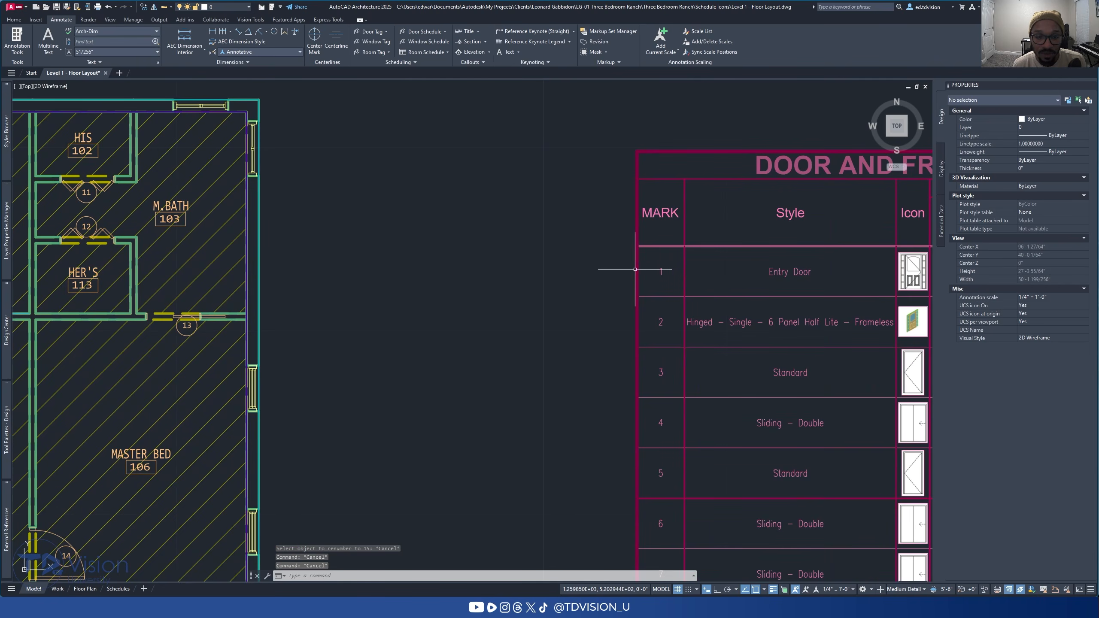
pyautogui.scroll(-1, 645, 268)
pyautogui.moveTo(728, 349); pyautogui.dragTo(696, 298, button='middle')
pyautogui.moveTo(641, 420); pyautogui.dragTo(612, 216, button='middle')
pyautogui.scroll(2, 604, 397)
pyautogui.scroll(-2, 604, 398)
pyautogui.moveTo(639, 287); pyautogui.dragTo(588, 387, button='middle')
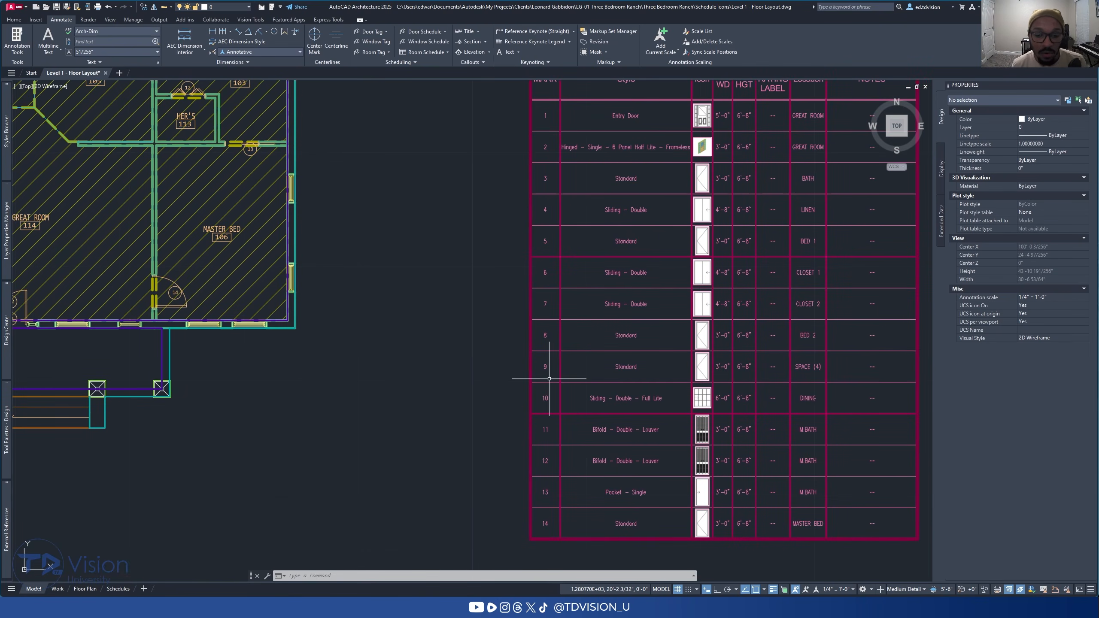
pyautogui.moveTo(641, 277); pyautogui.dragTo(607, 397, button='middle')
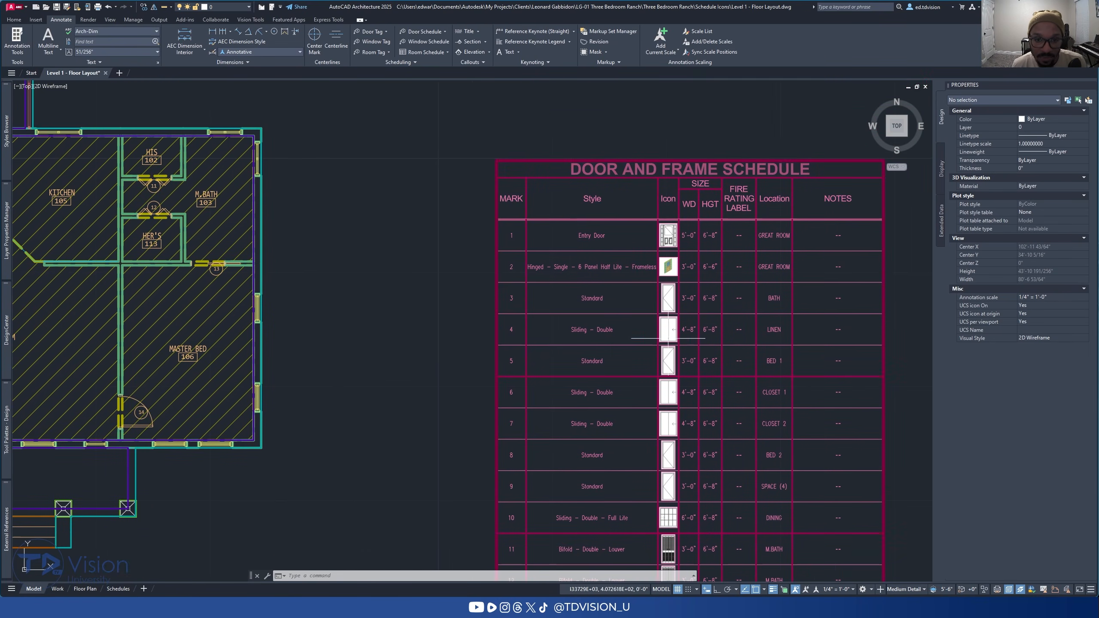
pyautogui.moveTo(720, 338); pyautogui.dragTo(647, 195, button='middle')
pyautogui.moveTo(570, 314); pyautogui.dragTo(608, 328, button='middle')
pyautogui.scroll(-1, 608, 329)
# Step: Place a Window Tag just outside Bed 1's westernmost front window and accept its property set data
pyautogui.moveTo(496, 316)
pyautogui.mouseDown(button='middle')
pyautogui.moveTo(694, 331)
pyautogui.moveTo(753, 372)
pyautogui.mouseUp(button='middle')
pyautogui.press('Escape')
pyautogui.press('Escape')
pyautogui.press('Escape')
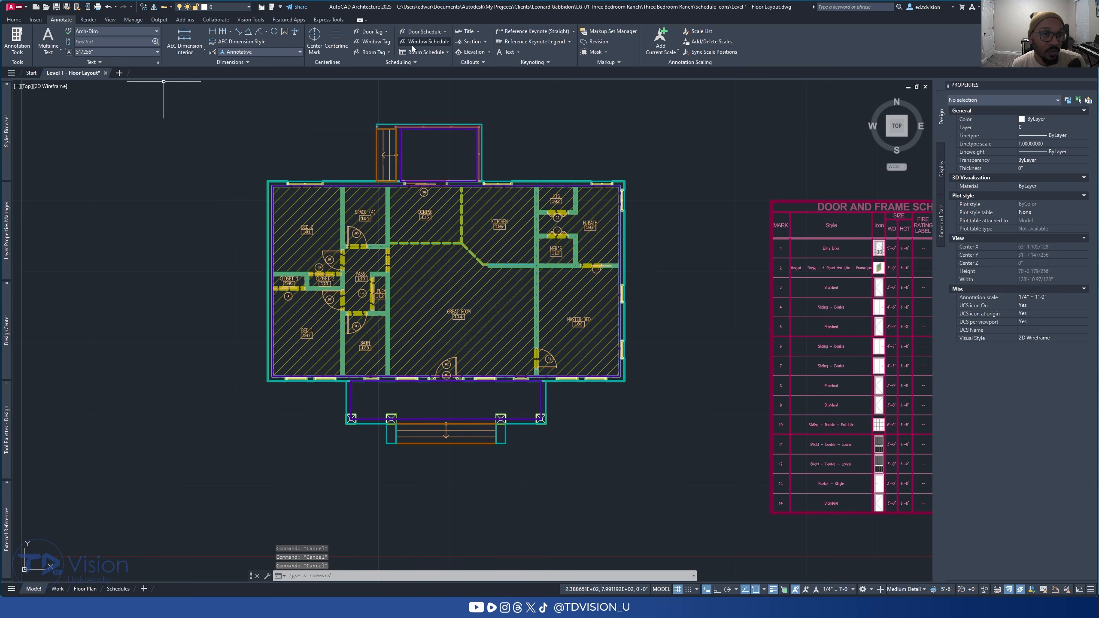
pyautogui.click(375, 41)
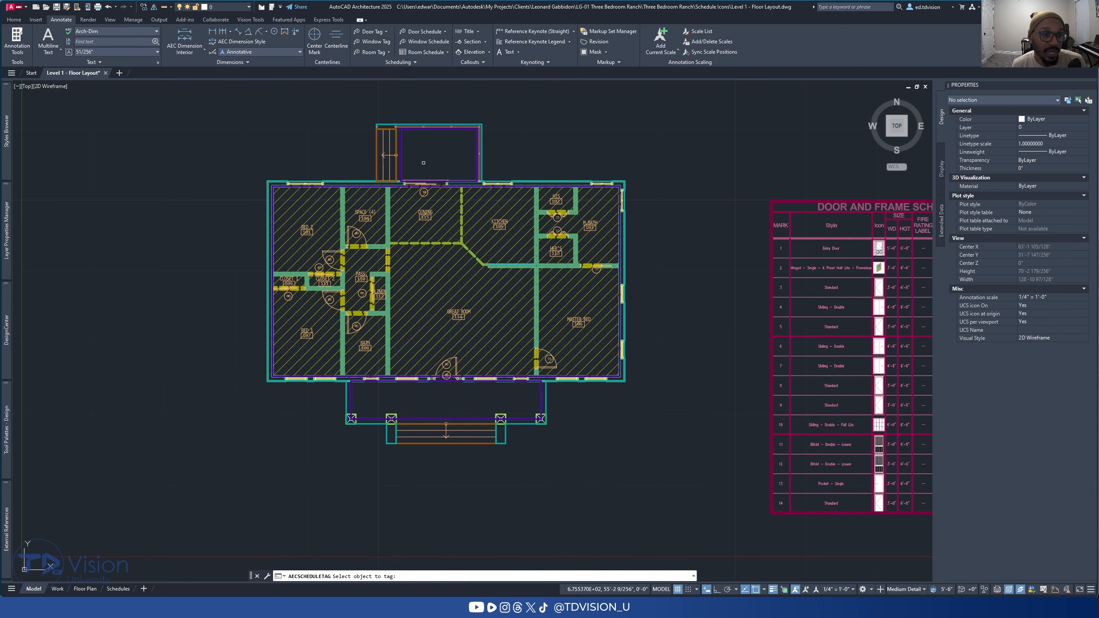
pyautogui.scroll(5, 259, 388)
pyautogui.click(365, 351)
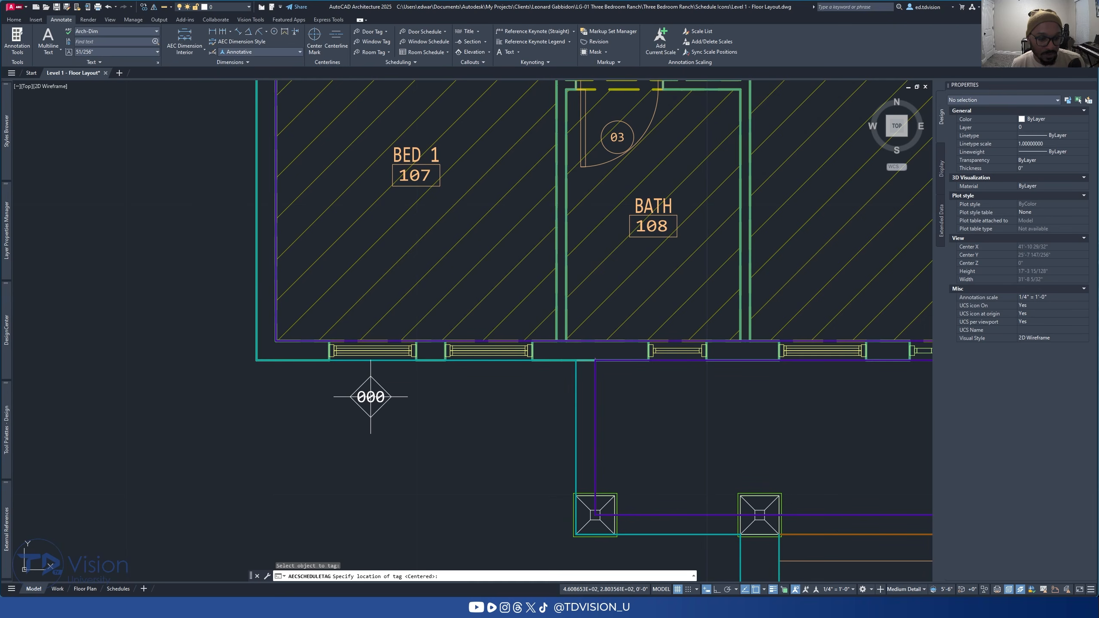
pyautogui.click(371, 397)
pyautogui.click(513, 373)
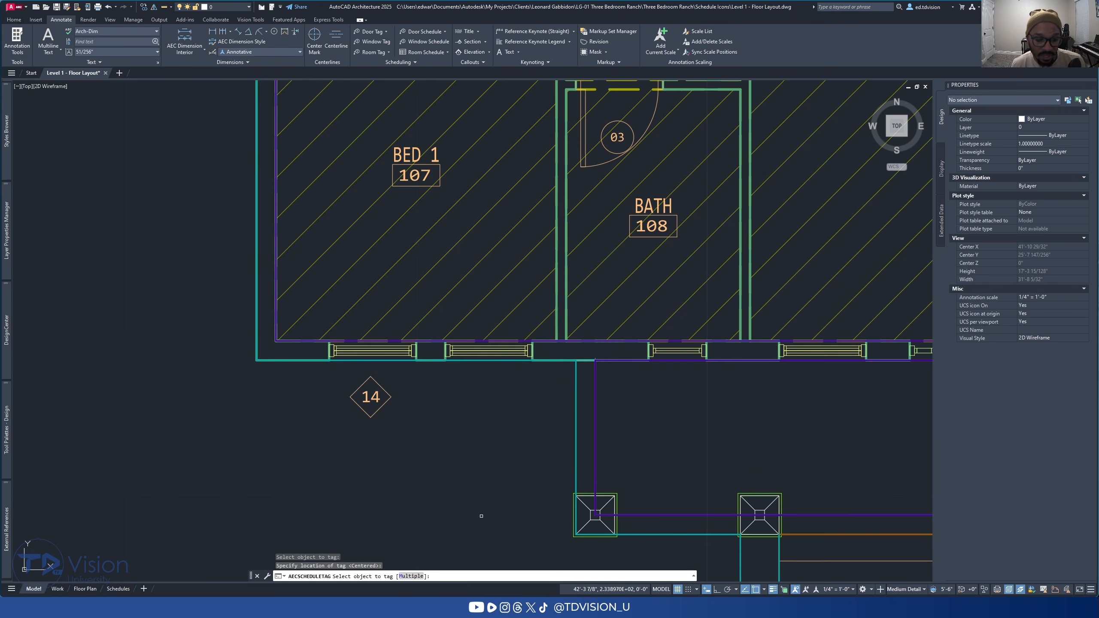
# Step: Tag all remaining windows of the floor plan with the Multiple option, without retagging the Bed 1 window, and accept their property set data
pyautogui.click(410, 576)
pyautogui.scroll(-8, 467, 430)
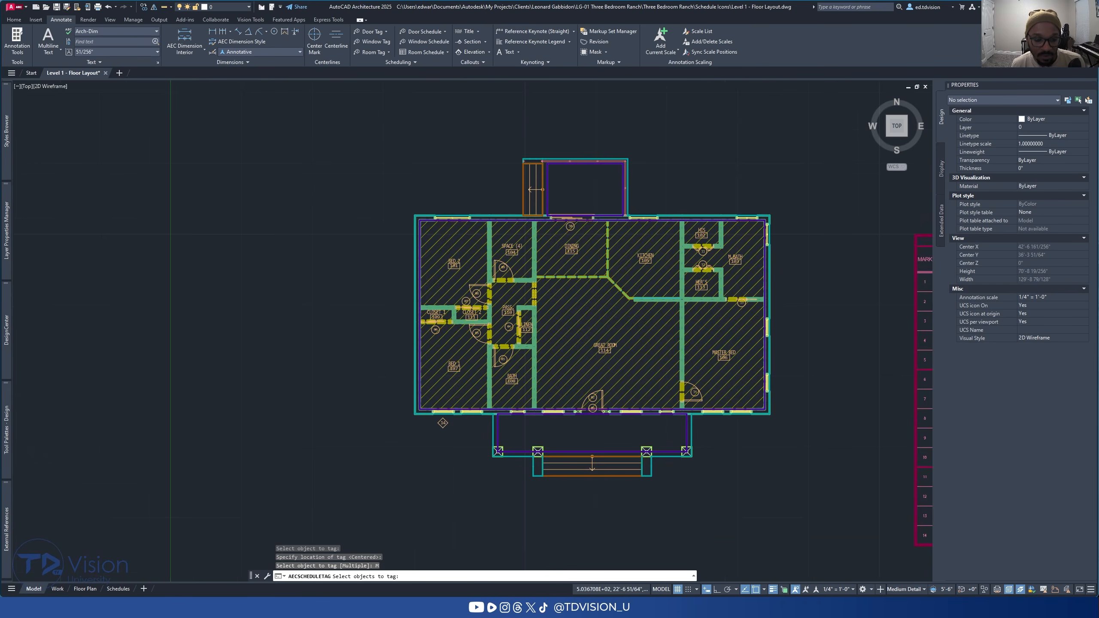
pyautogui.click(683, 506)
pyautogui.click(346, 215)
pyautogui.scroll(3, 643, 406)
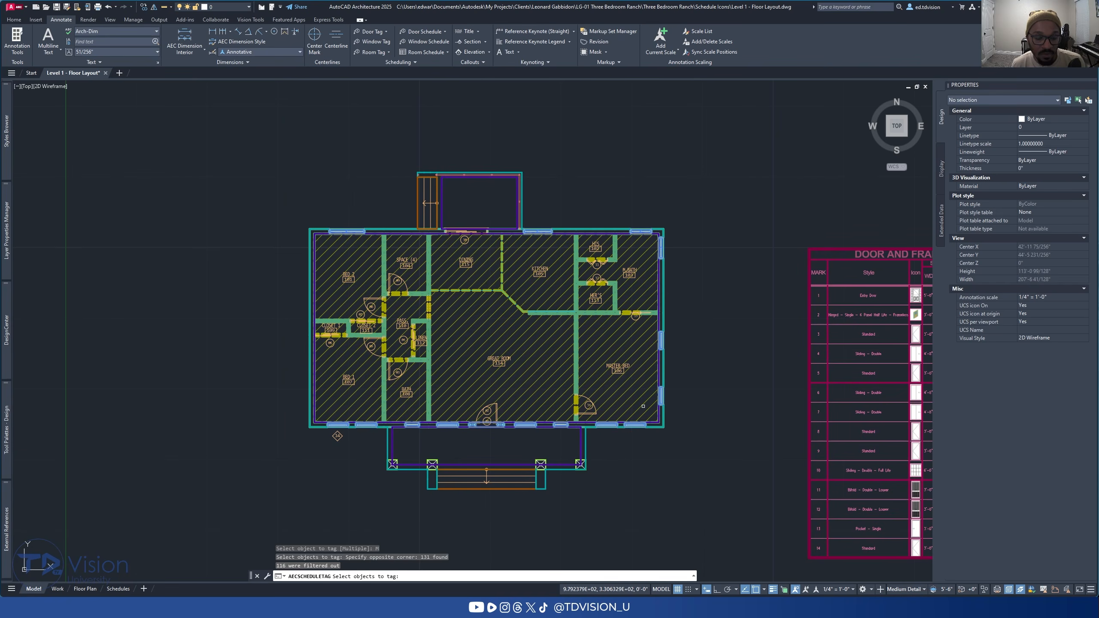
pyautogui.press('Return')
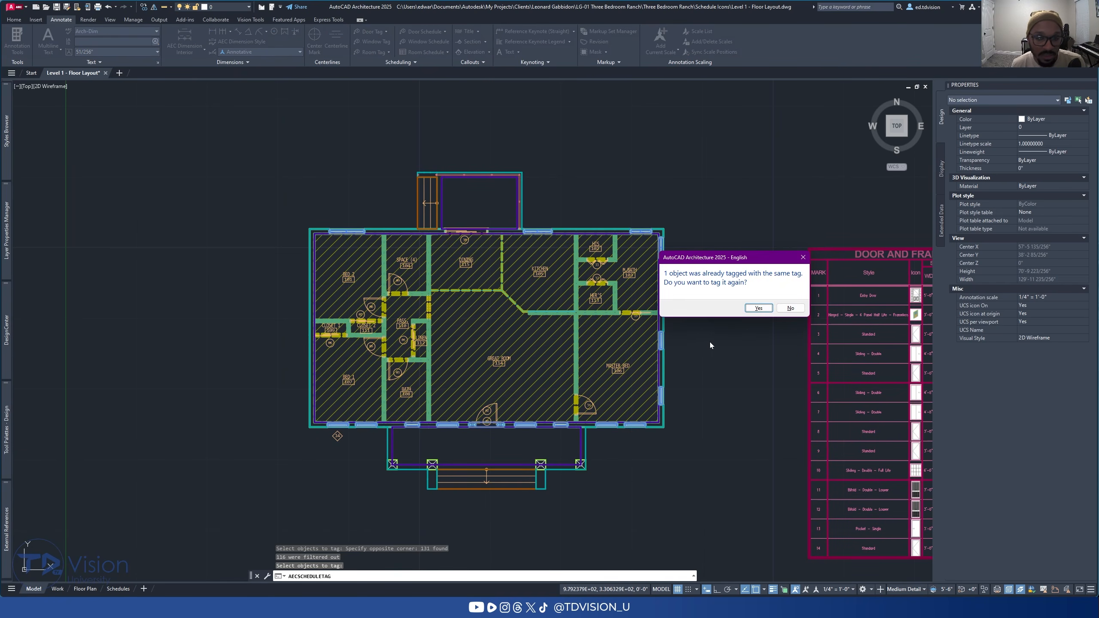
pyautogui.click(790, 308)
pyautogui.click(514, 373)
pyautogui.press('Escape')
pyautogui.press('Escape')
pyautogui.press('Escape')
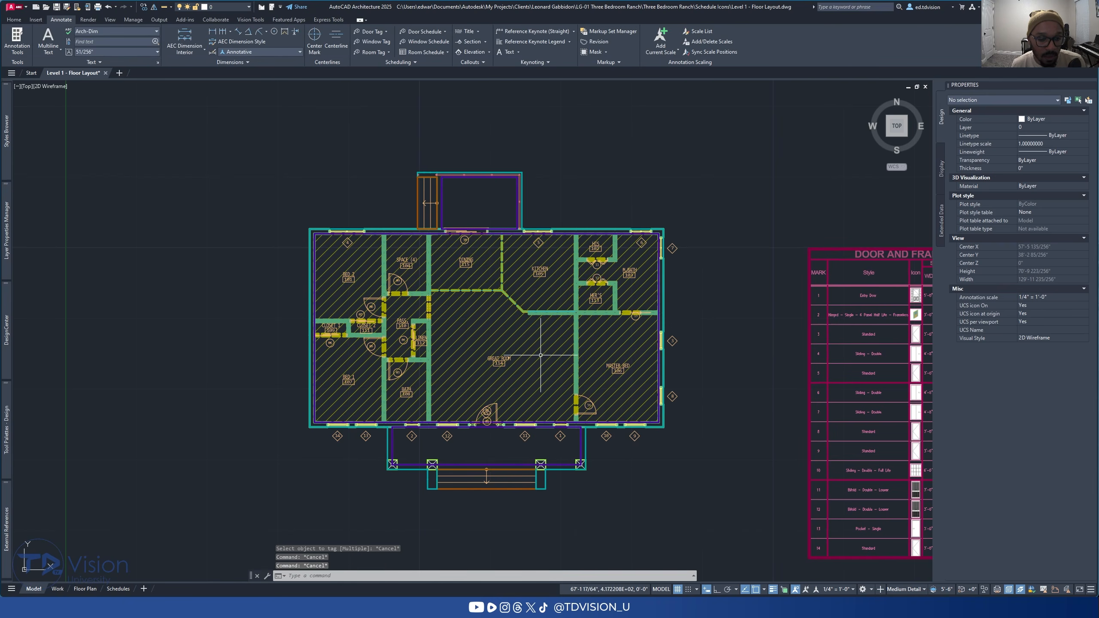
# Step: Delete the window tag that overlaps the Great Room entry door's two door tags
pyautogui.scroll(5, 472, 418)
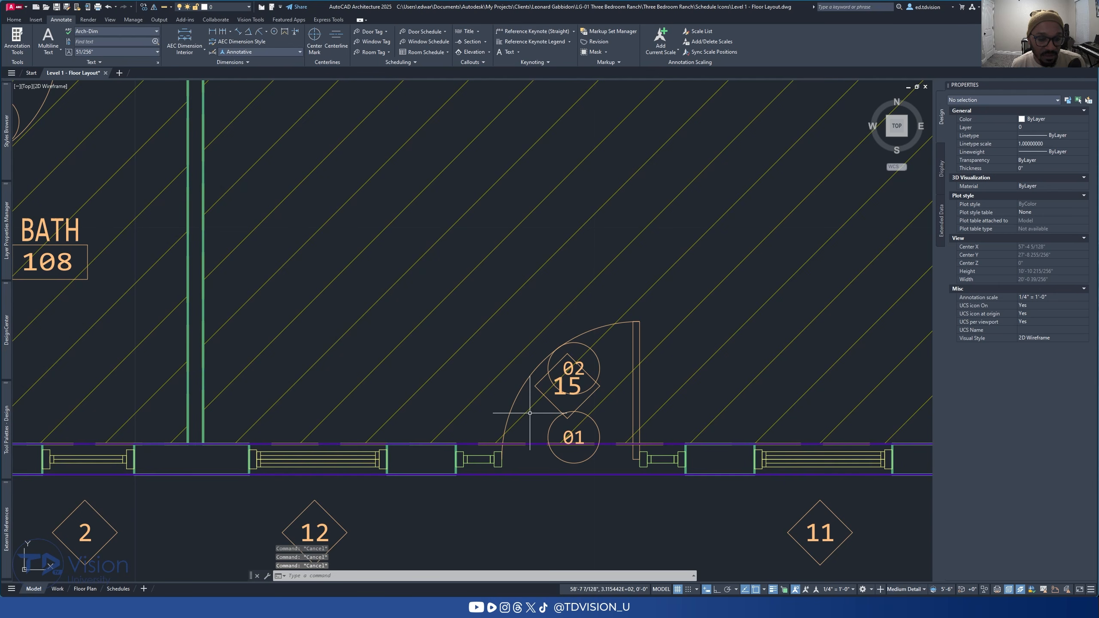
pyautogui.click(552, 406)
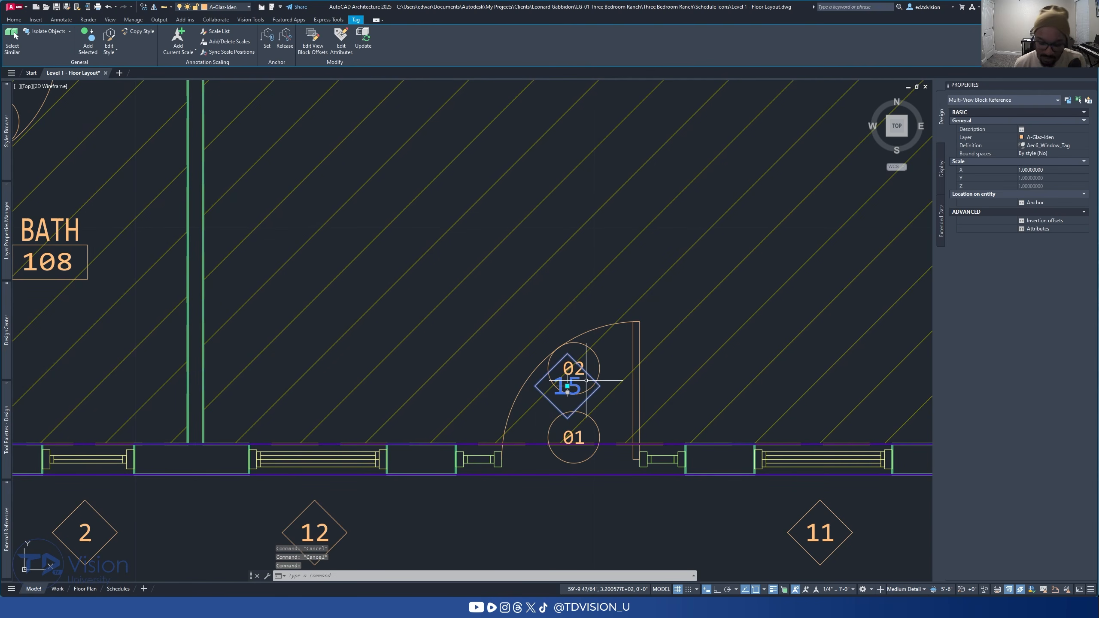
pyautogui.press('Delete')
pyautogui.scroll(-6, 586, 380)
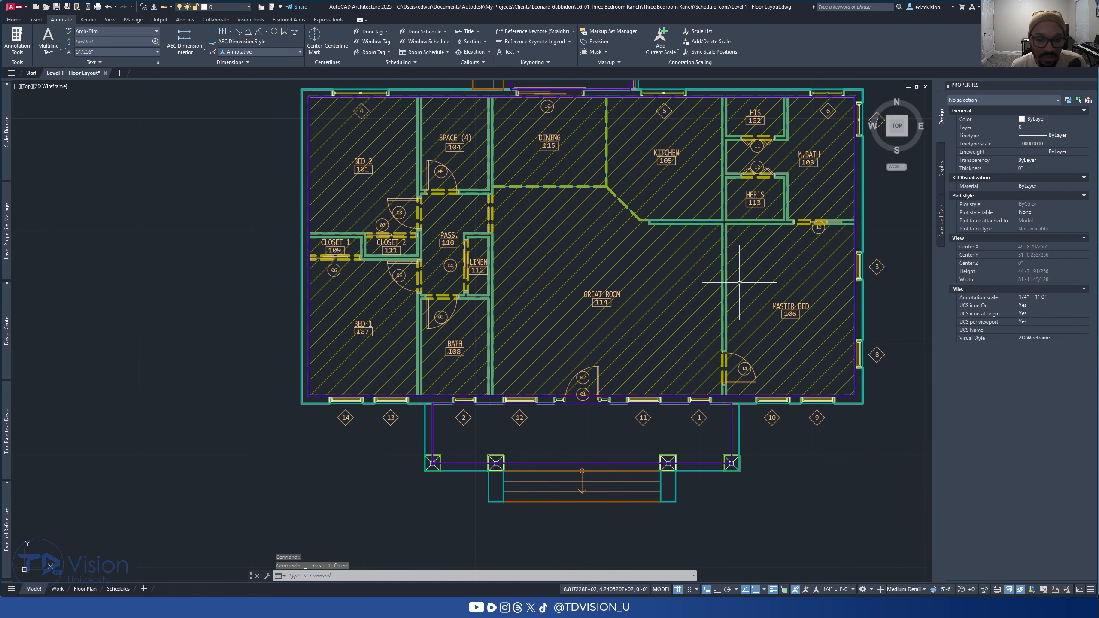
# Step: Compare the window schedule's marks, styles, icons and locations with the window tags around the floor plan
pyautogui.moveTo(739, 283); pyautogui.dragTo(642, 348, button='middle')
pyautogui.scroll(-2, 633, 356)
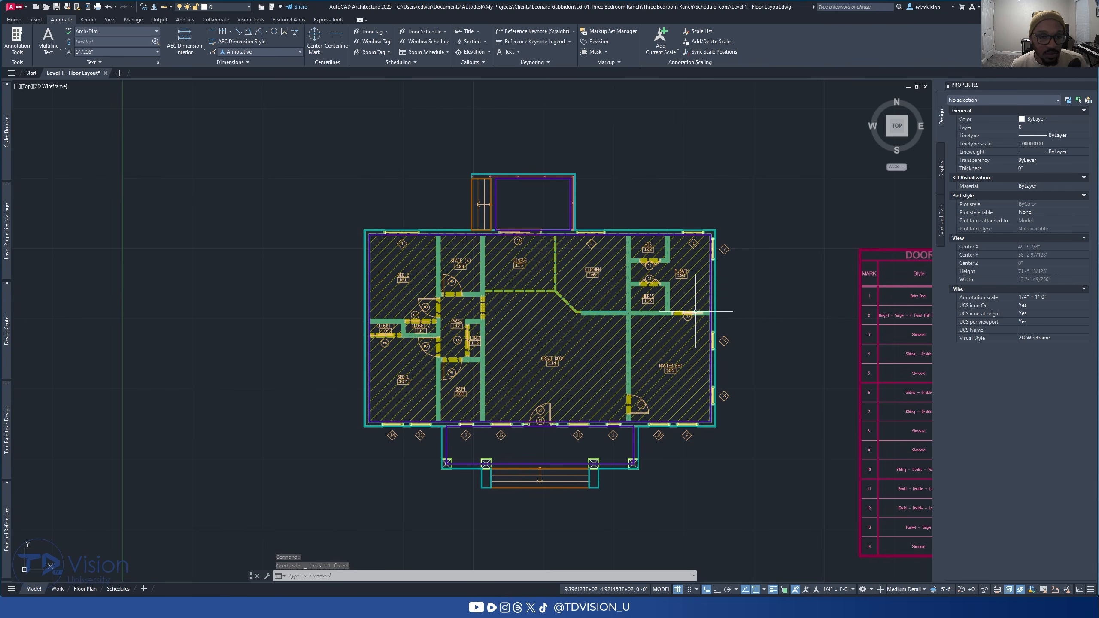
pyautogui.scroll(6, 705, 437)
pyautogui.scroll(-6, 739, 356)
pyautogui.moveTo(735, 389); pyautogui.dragTo(289, 323, button='middle')
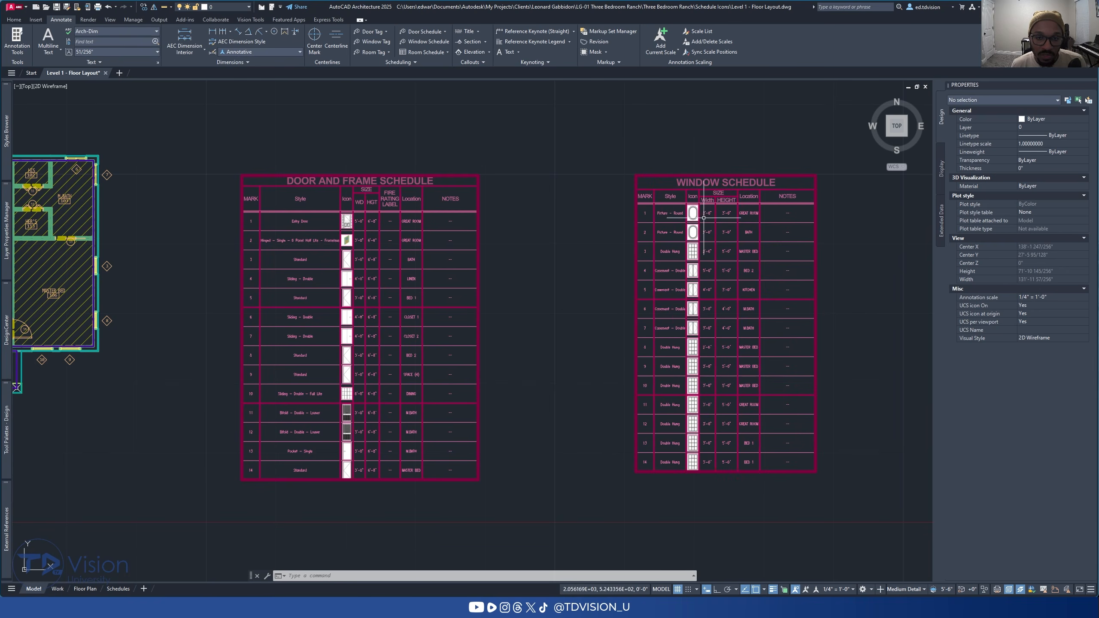
pyautogui.scroll(6, 702, 223)
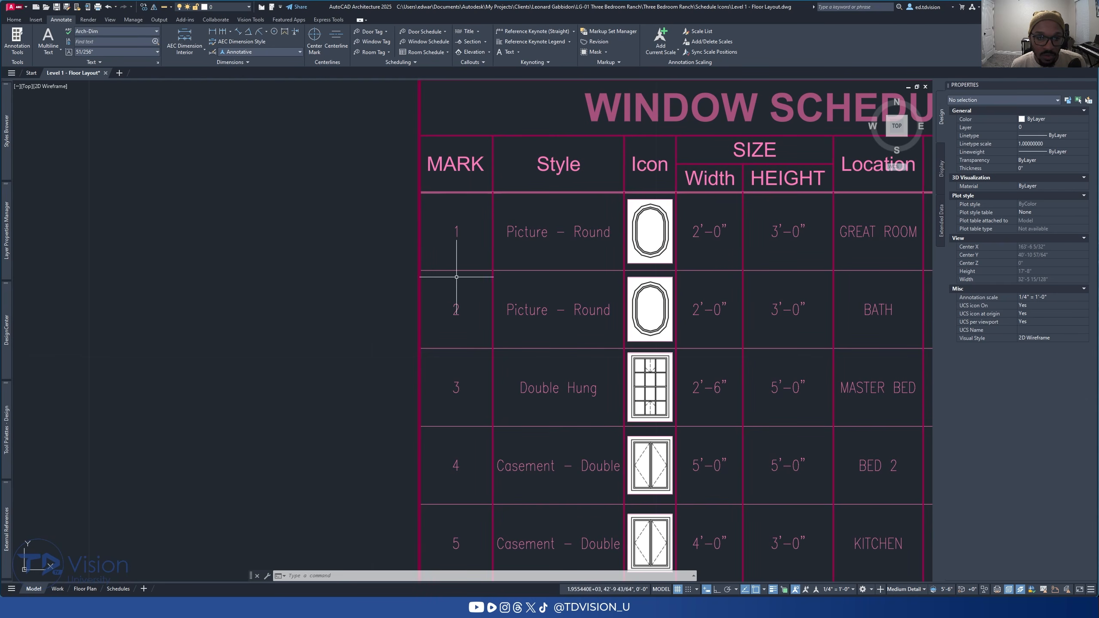
pyautogui.scroll(-6, 658, 238)
pyautogui.moveTo(46, 335); pyautogui.dragTo(606, 250, button='middle')
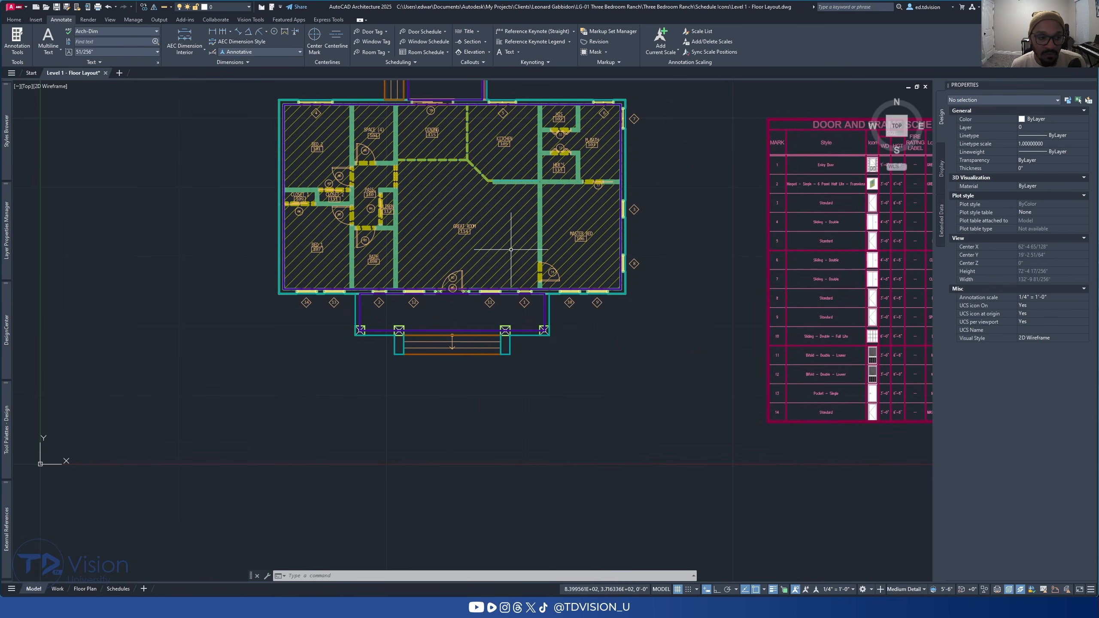
pyautogui.scroll(4, 417, 313)
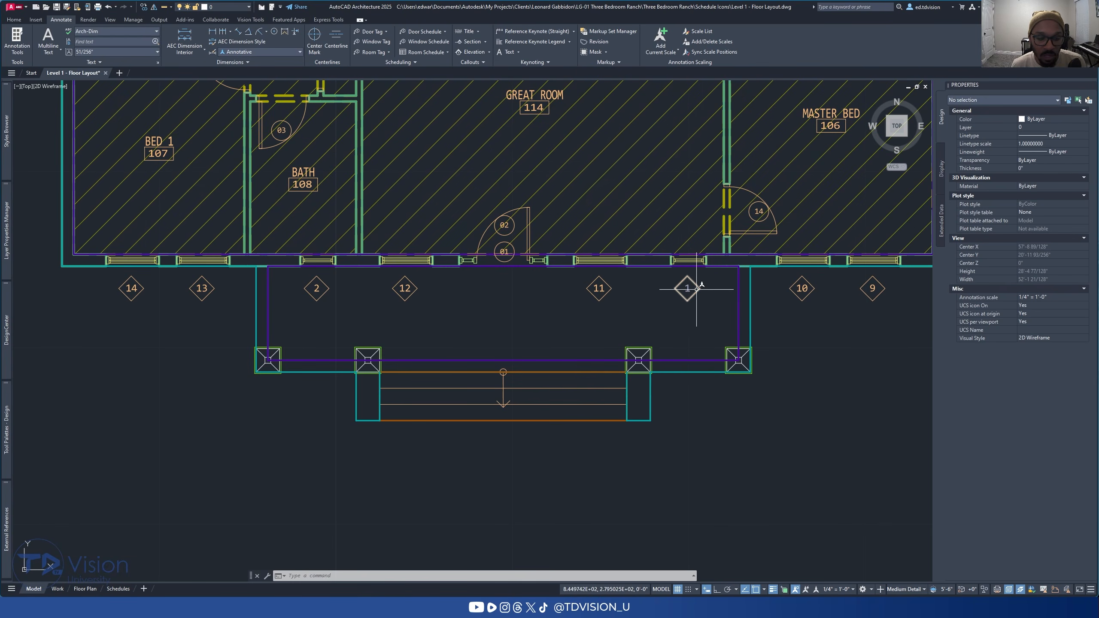
pyautogui.scroll(2, 314, 290)
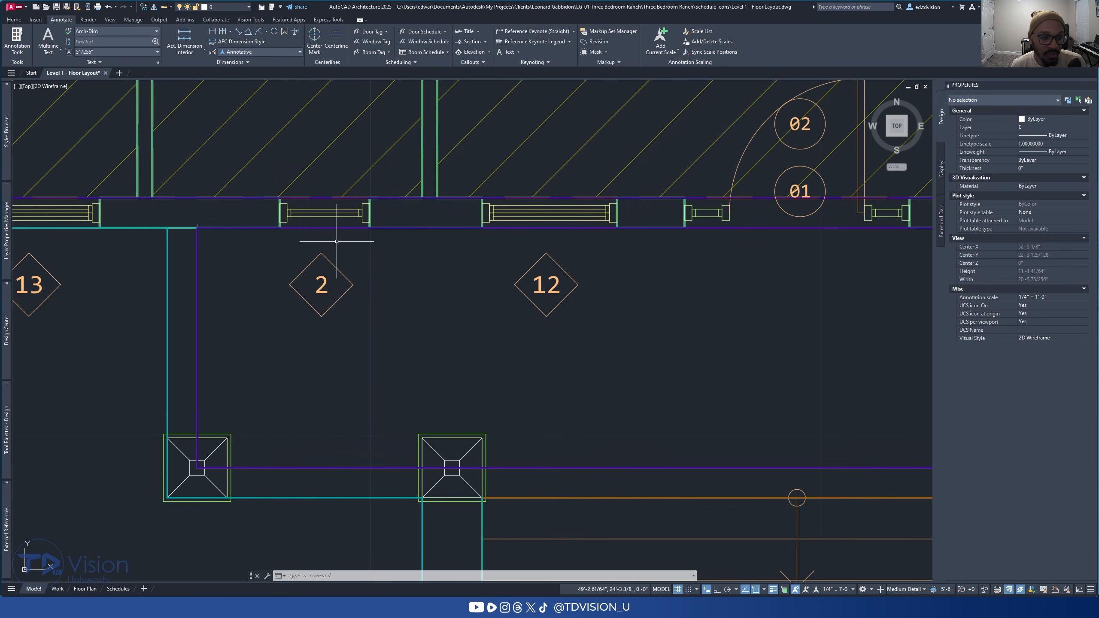
pyautogui.scroll(-4, 341, 253)
pyautogui.moveTo(642, 268); pyautogui.dragTo(97, 366, button='middle')
pyautogui.scroll(2, 630, 216)
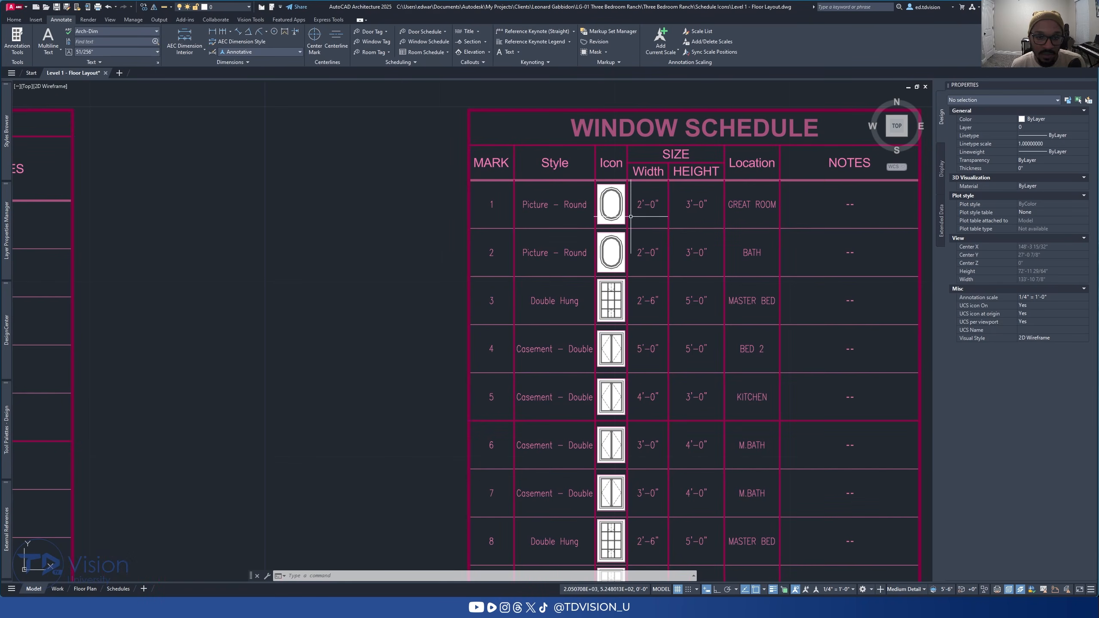
pyautogui.scroll(-5, 521, 262)
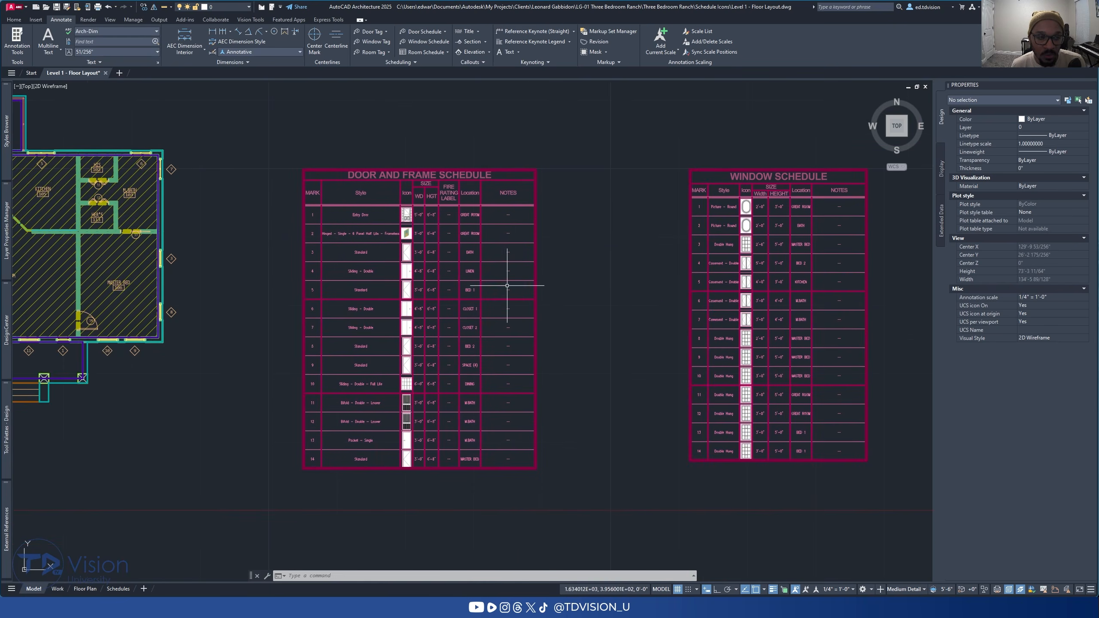
pyautogui.scroll(2, 587, 287)
pyautogui.scroll(-2, 625, 308)
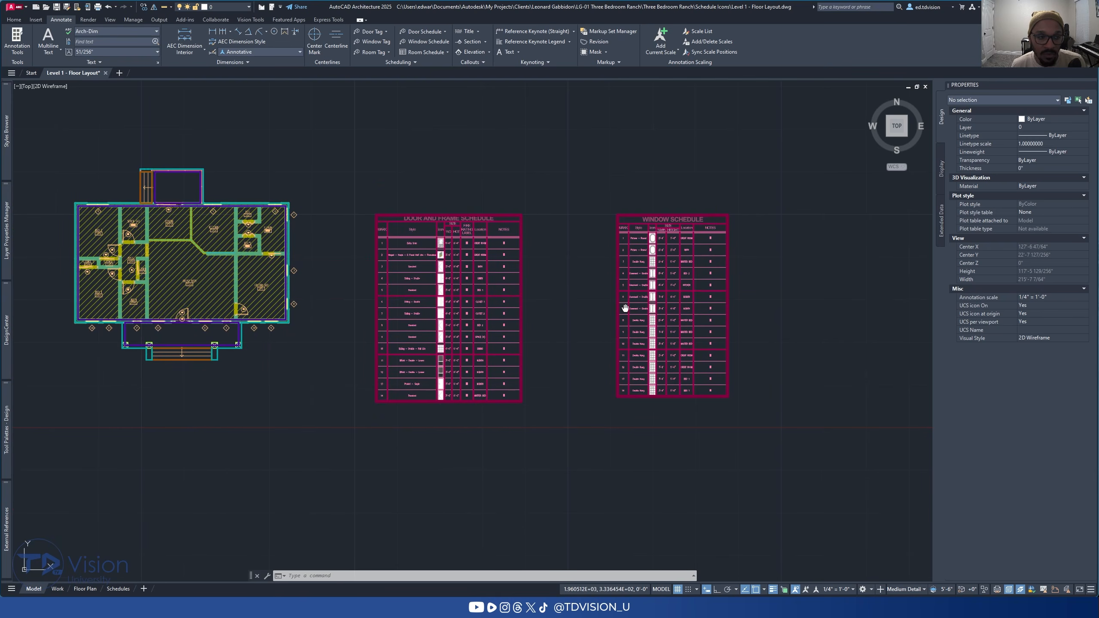
pyautogui.moveTo(626, 308); pyautogui.dragTo(603, 304, button='middle')
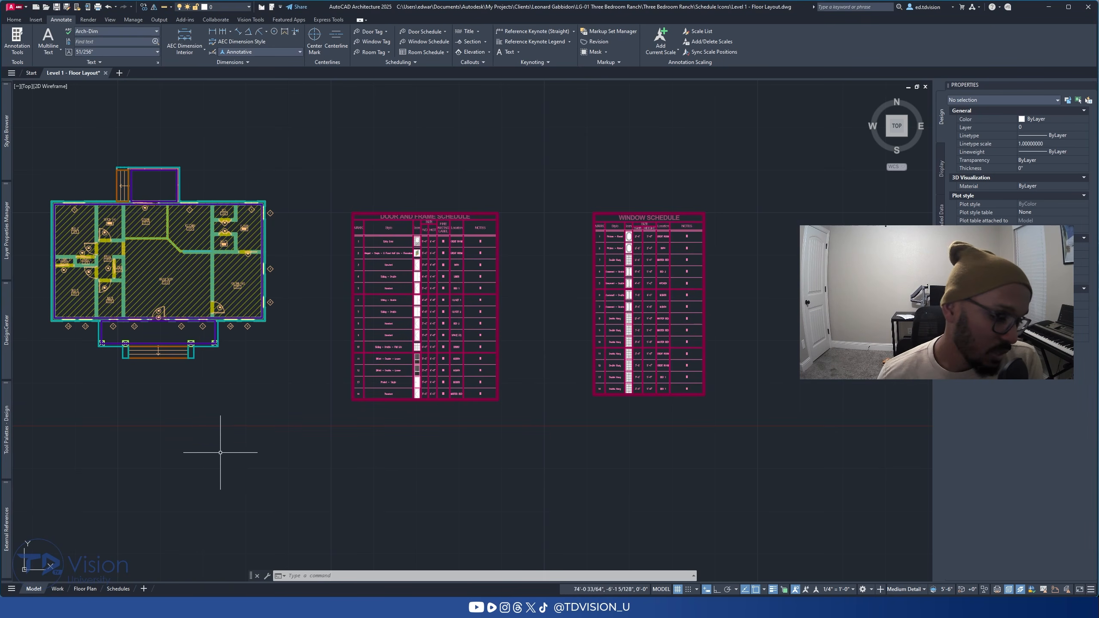
# Step: Open the Floor Plan layout and move its viewport slightly down the sheet, within the title block border
pyautogui.moveTo(120, 595)
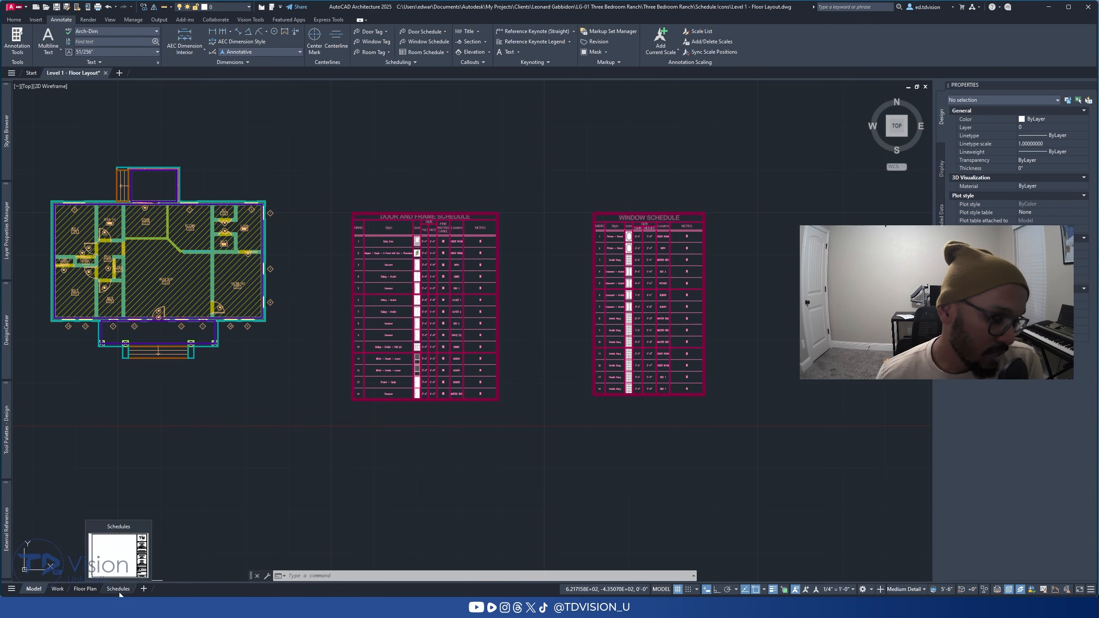
pyautogui.click(85, 588)
pyautogui.scroll(-1, 385, 353)
pyautogui.moveTo(415, 364)
pyautogui.mouseDown(button='middle')
pyautogui.moveTo(461, 320)
pyautogui.moveTo(432, 369)
pyautogui.mouseUp(button='middle')
pyautogui.click(488, 396)
pyautogui.click(456, 346)
pyautogui.write(',')
pyautogui.press('Return')
pyautogui.click(765, 336)
pyautogui.press('Escape')
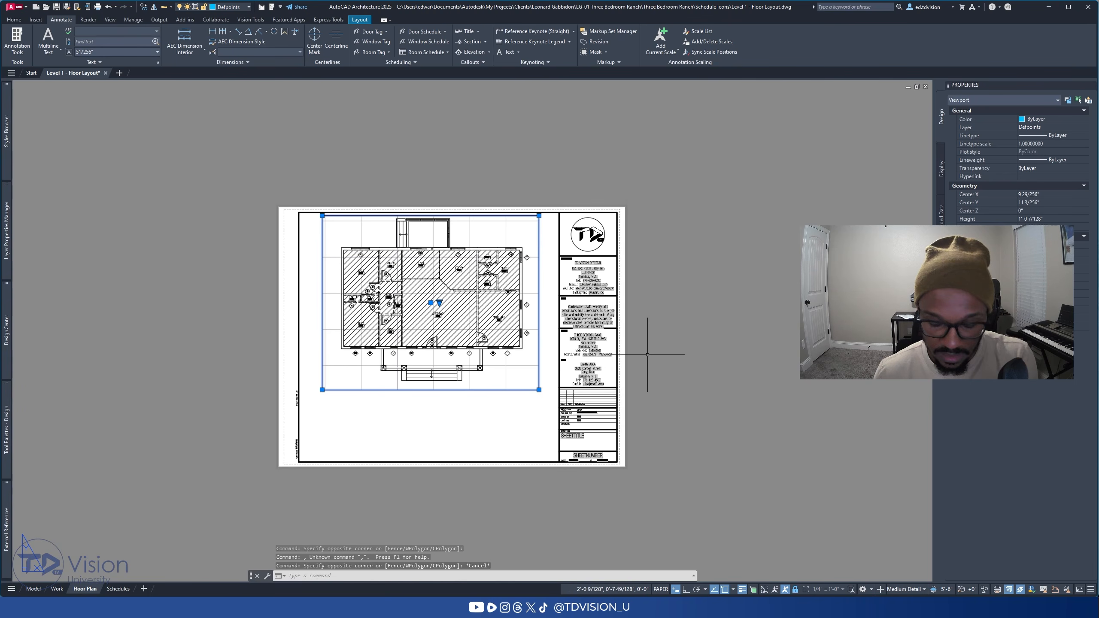
pyautogui.write('m')
pyautogui.press('Return')
pyautogui.click(710, 310)
pyautogui.click(709, 340)
pyautogui.press('Escape')
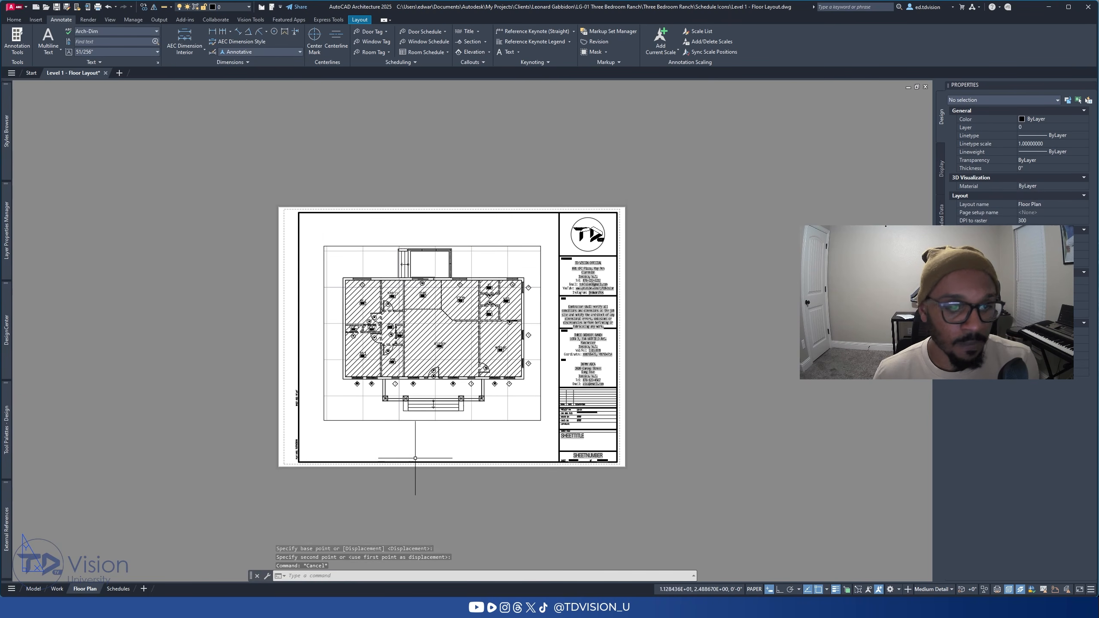
# Step: Open the Schedules layout and create a rectangular viewport across most of the sheet's empty drawing area
pyautogui.click(118, 588)
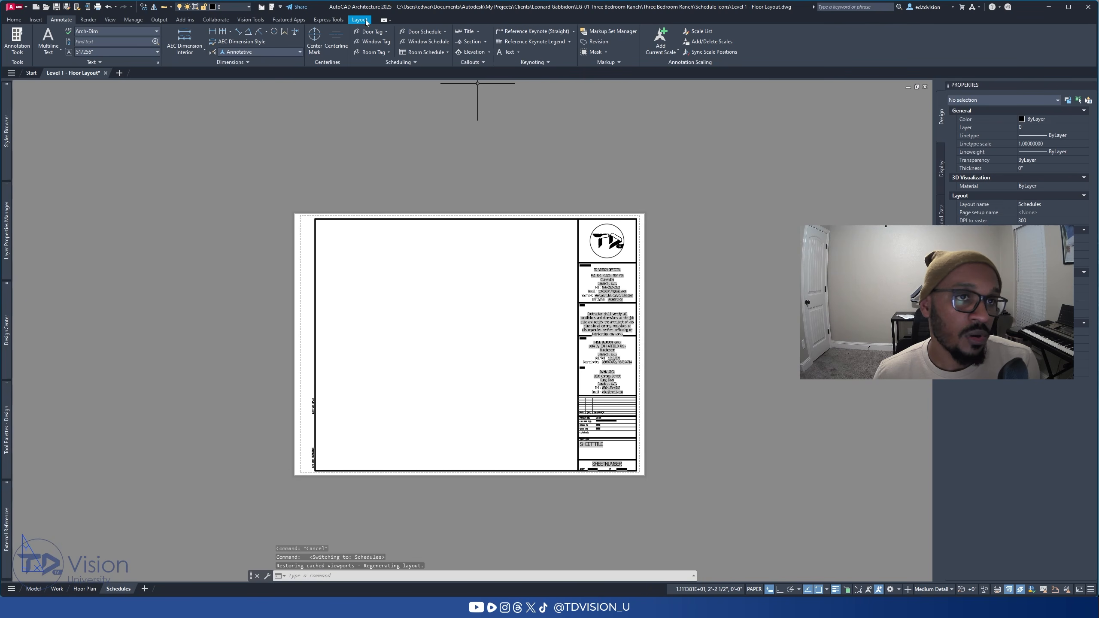
pyautogui.click(56, 42)
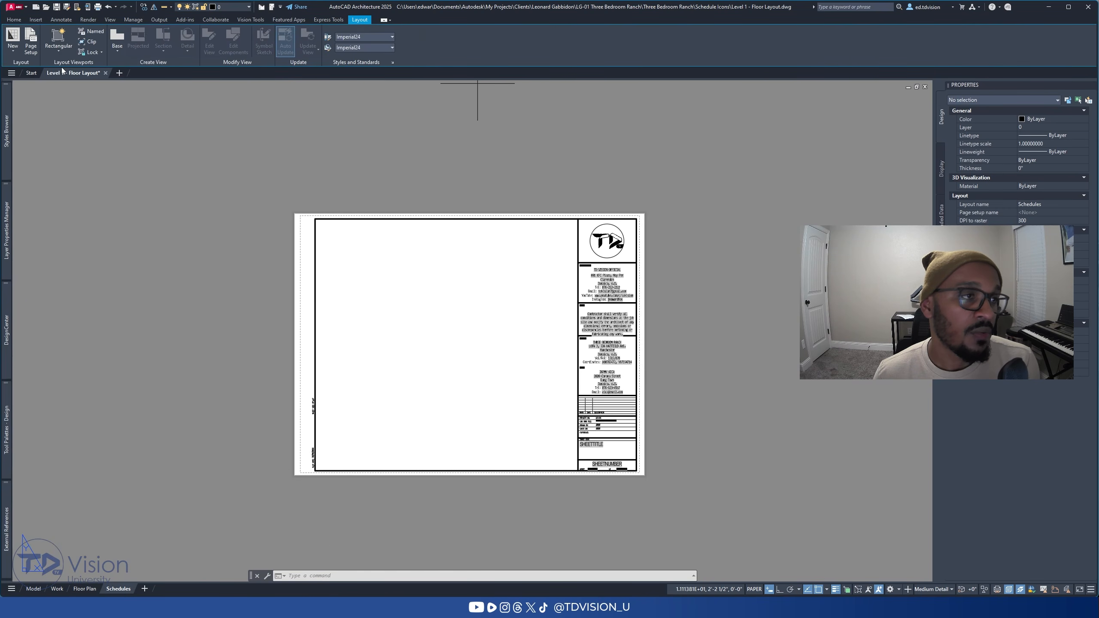
pyautogui.click(332, 240)
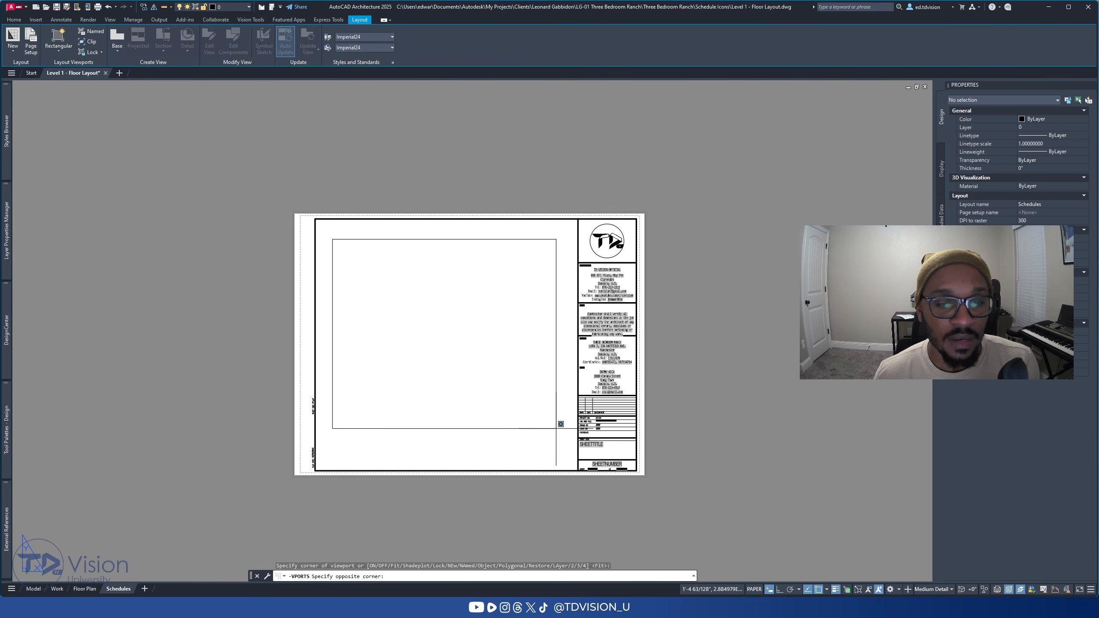
pyautogui.click(570, 458)
pyautogui.press('Escape')
pyautogui.press('Escape')
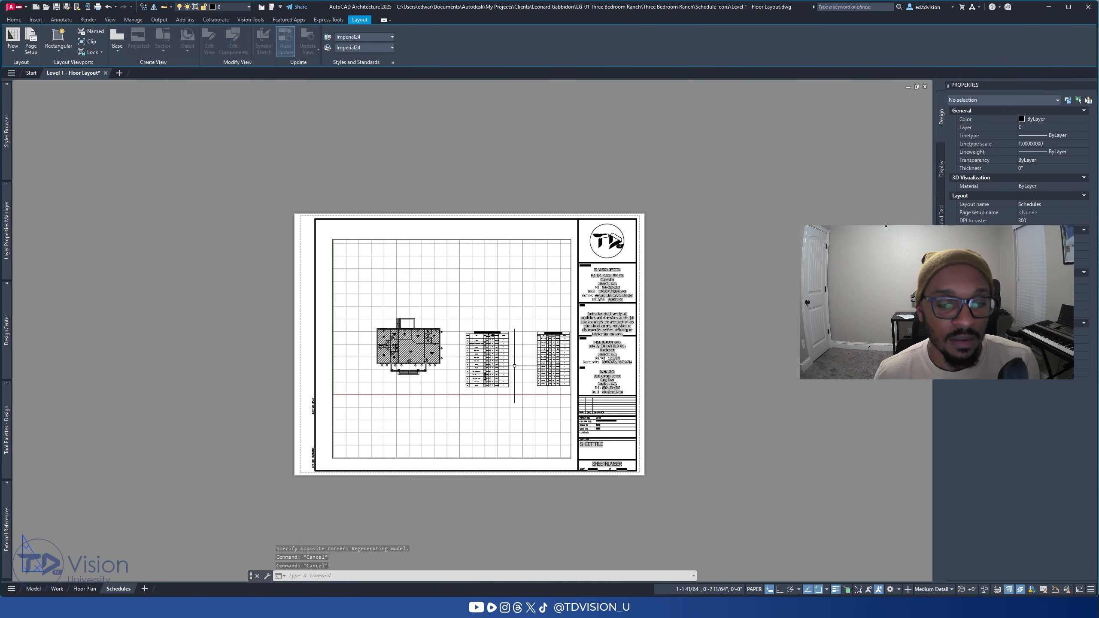
# Step: Adjust the model view inside the new viewport so that only the door and window schedules show, and return to paper space
pyautogui.doubleClick(513, 366)
pyautogui.moveTo(514, 366); pyautogui.dragTo(441, 357, button='middle')
pyautogui.scroll(2, 439, 357)
pyautogui.doubleClick(709, 350)
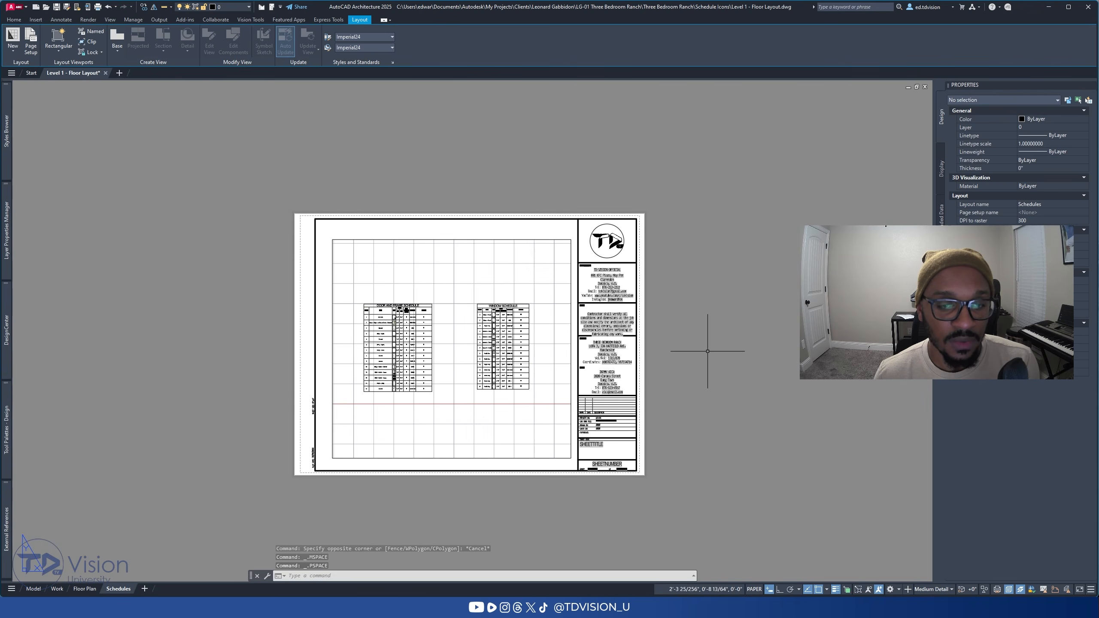
# Step: Set the Schedules viewport's scale to 1/4" = 1'-0"
pyautogui.click(568, 464)
pyautogui.click(538, 442)
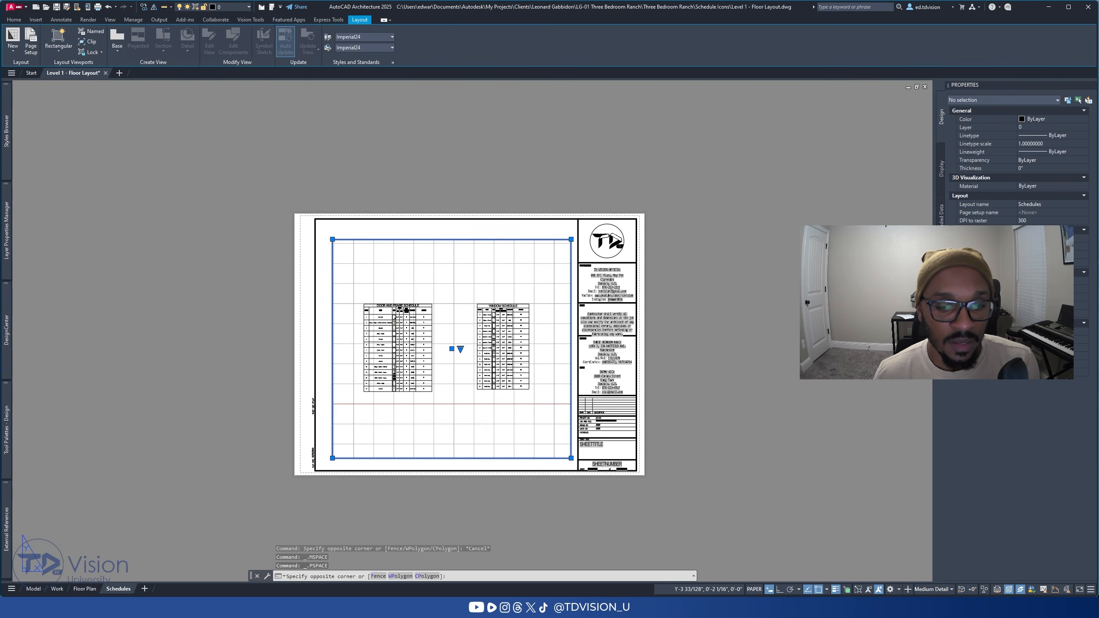
pyautogui.click(461, 349)
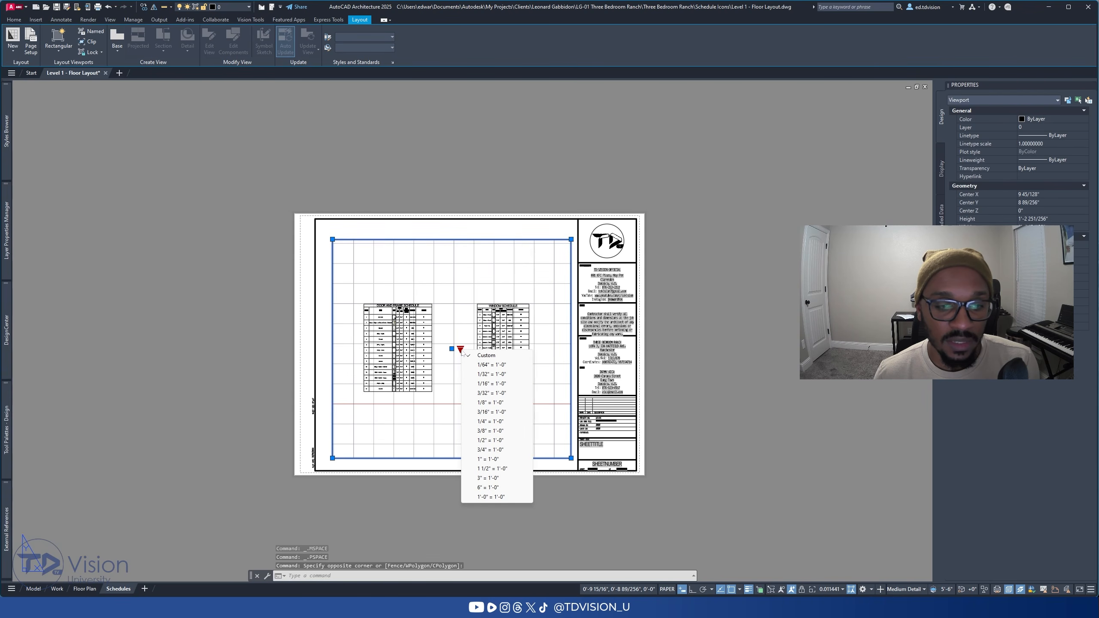
pyautogui.click(497, 422)
pyautogui.scroll(-2, 493, 342)
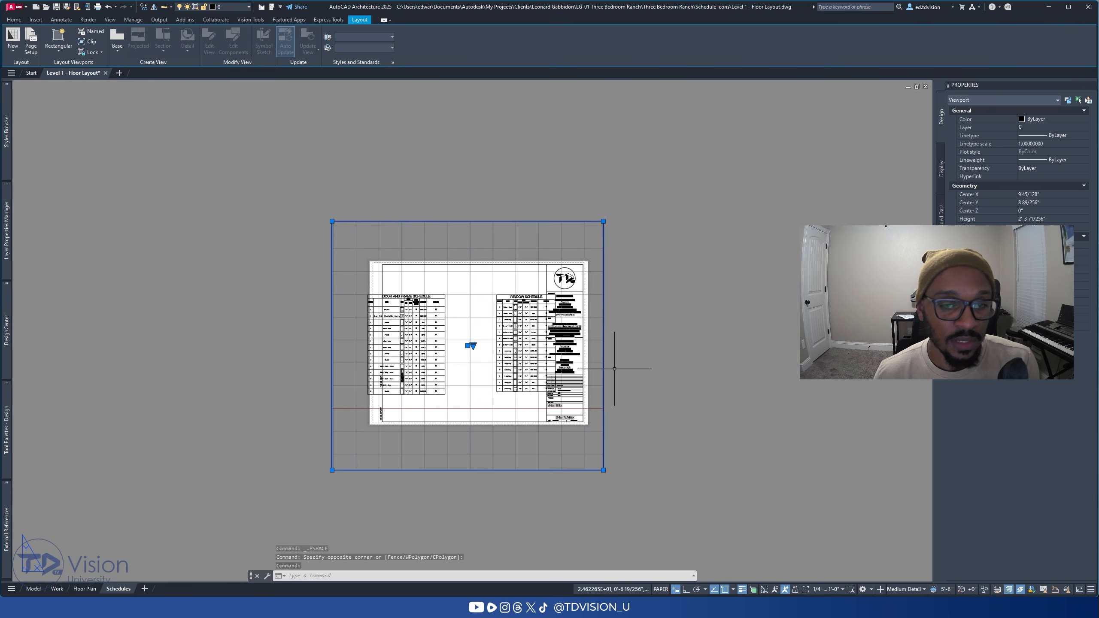
pyautogui.press('Escape')
pyautogui.press('Escape')
# Step: Move the Schedules viewport right so the door and frame schedule lies inside the sheet border
pyautogui.click(645, 439)
pyautogui.click(599, 454)
pyautogui.moveTo(479, 397); pyautogui.dragTo(529, 365, button='middle')
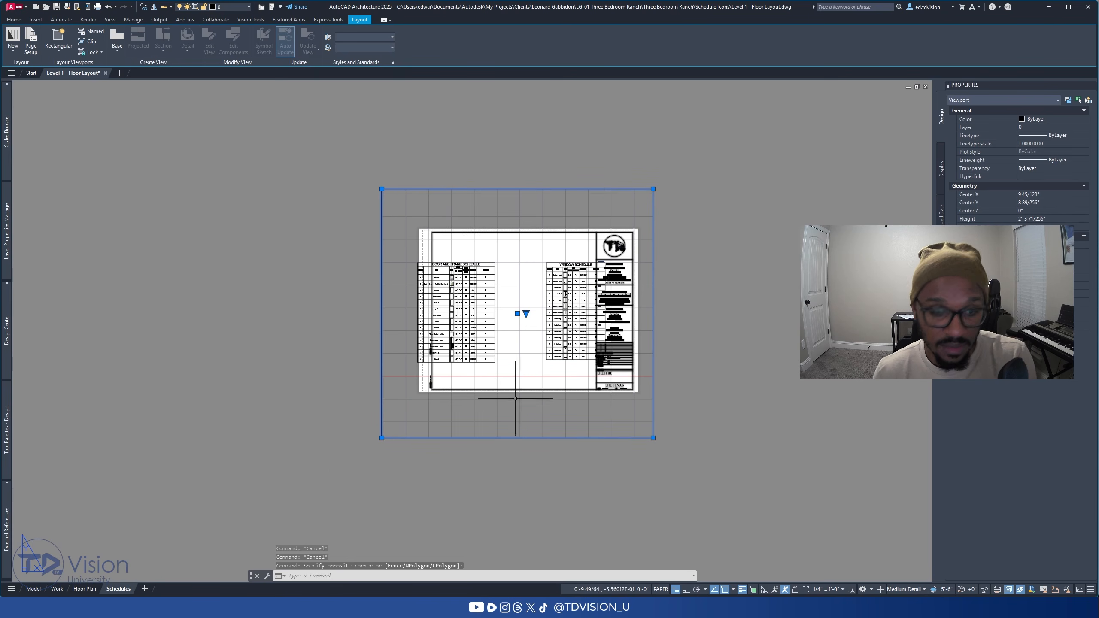
pyautogui.write('m')
pyautogui.press('Return')
pyautogui.click(406, 478)
pyautogui.click(428, 480)
pyautogui.press('Escape')
pyautogui.press('Escape')
pyautogui.click(694, 454)
pyautogui.click(643, 406)
pyautogui.click(673, 437)
pyautogui.press('Escape')
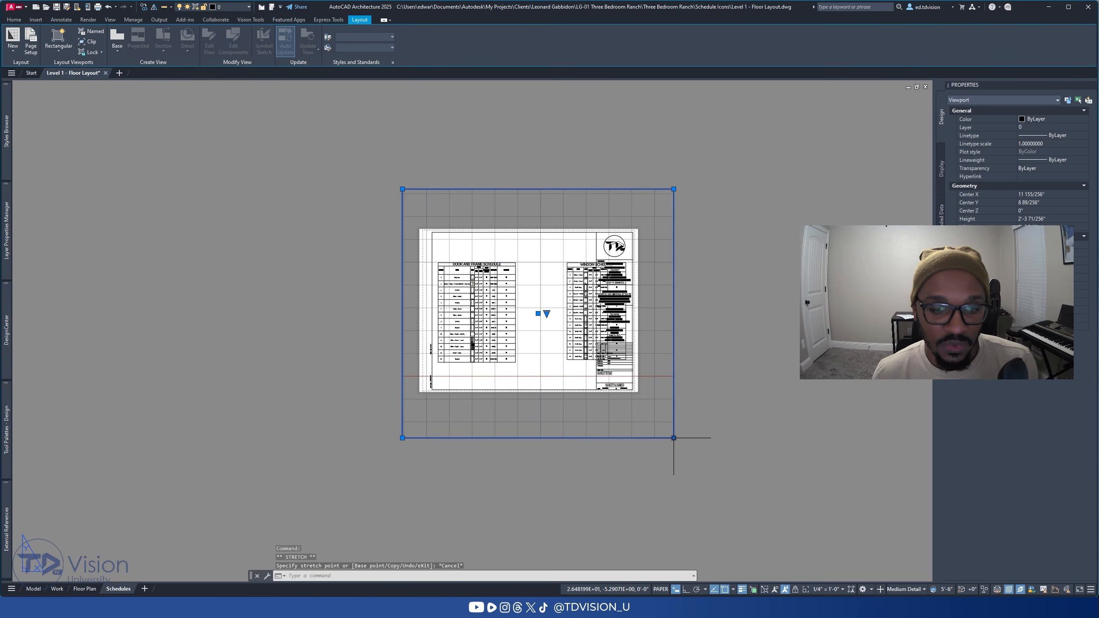
pyautogui.press('Escape')
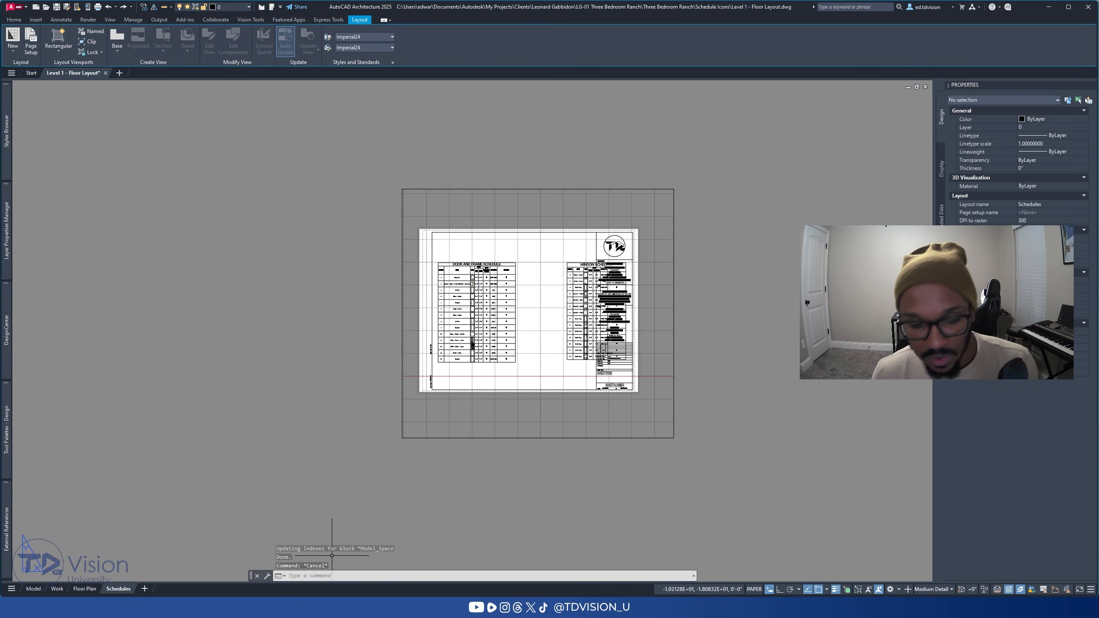
pyautogui.press('Escape')
# Step: In model space, move the window schedule straight left, with Ortho on, to sit beside the door and frame schedule
pyautogui.click(32, 590)
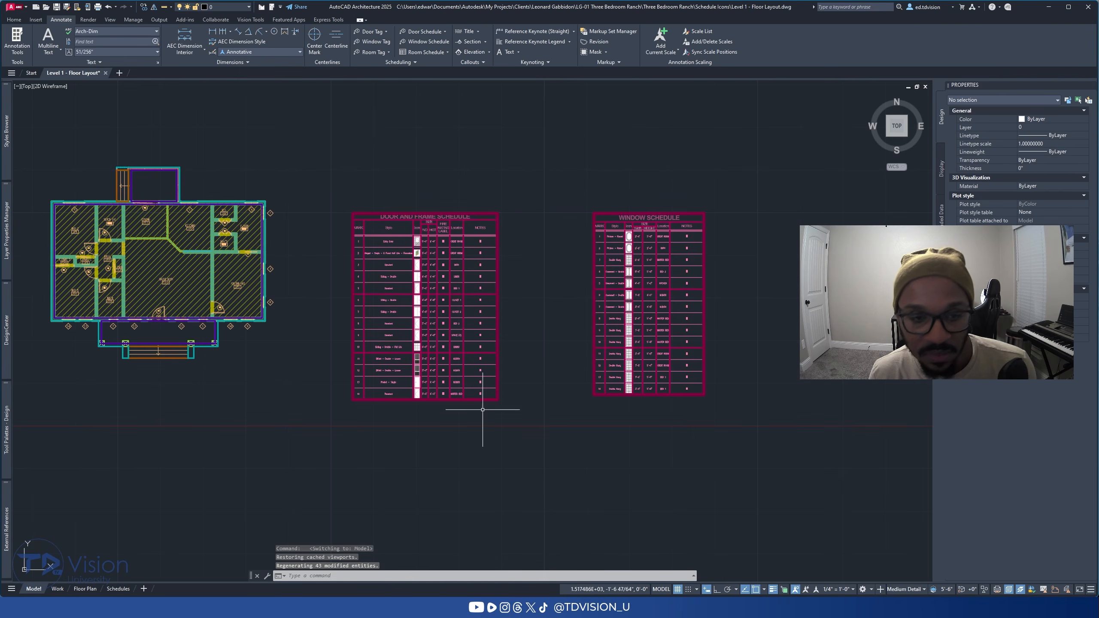
pyautogui.click(562, 180)
pyautogui.click(705, 390)
pyautogui.moveTo(735, 437); pyautogui.dragTo(736, 405, button='middle')
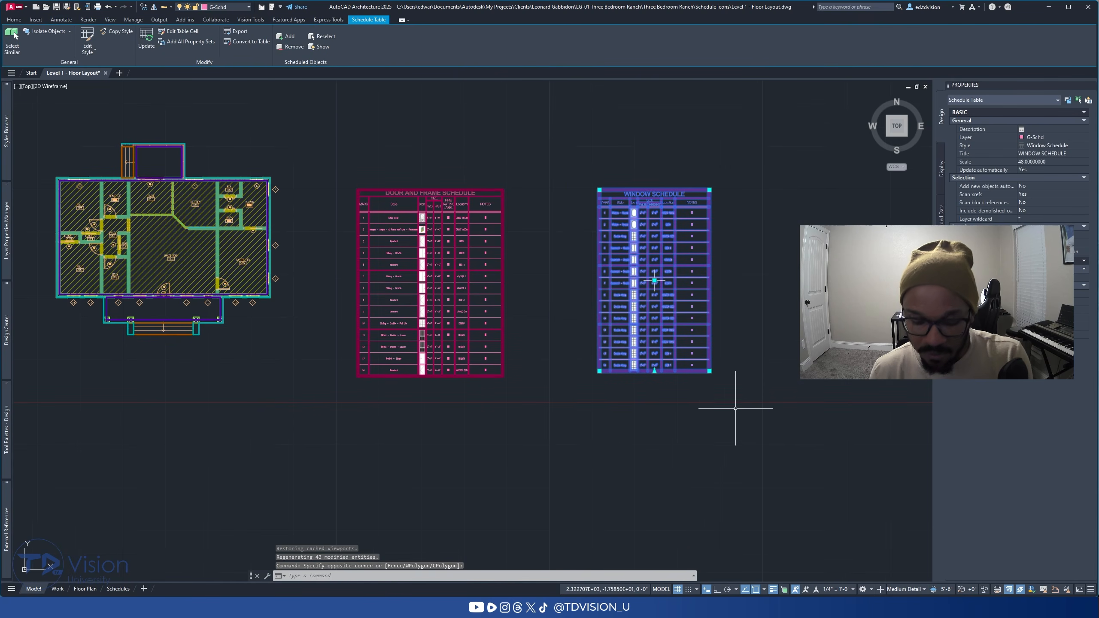
pyautogui.write('m')
pyautogui.press('Return')
pyautogui.click(713, 432)
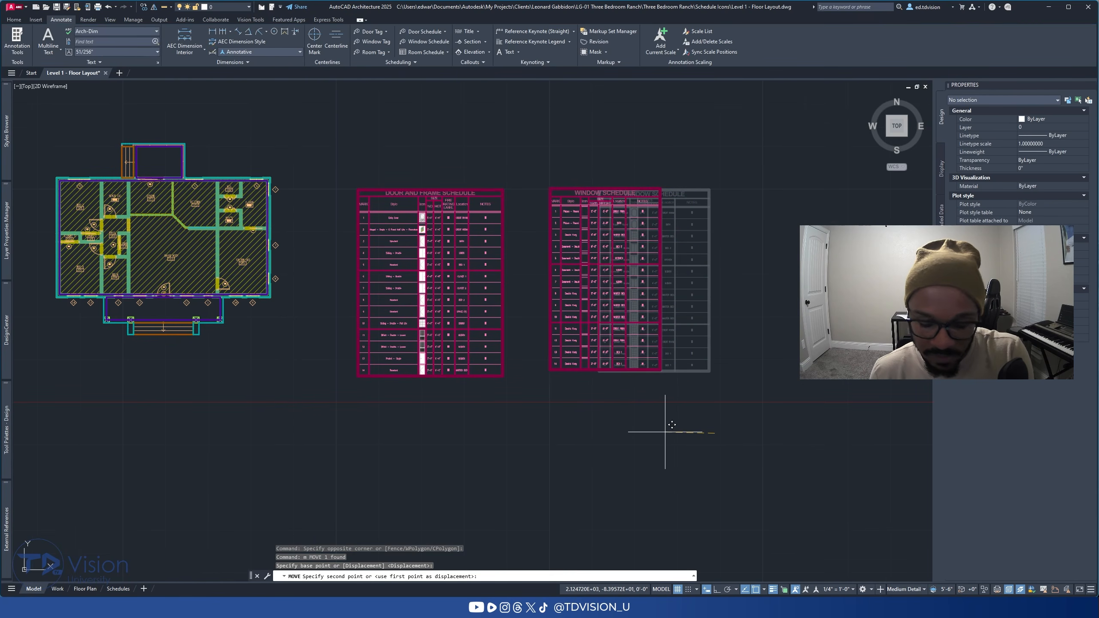
pyautogui.press('F8')
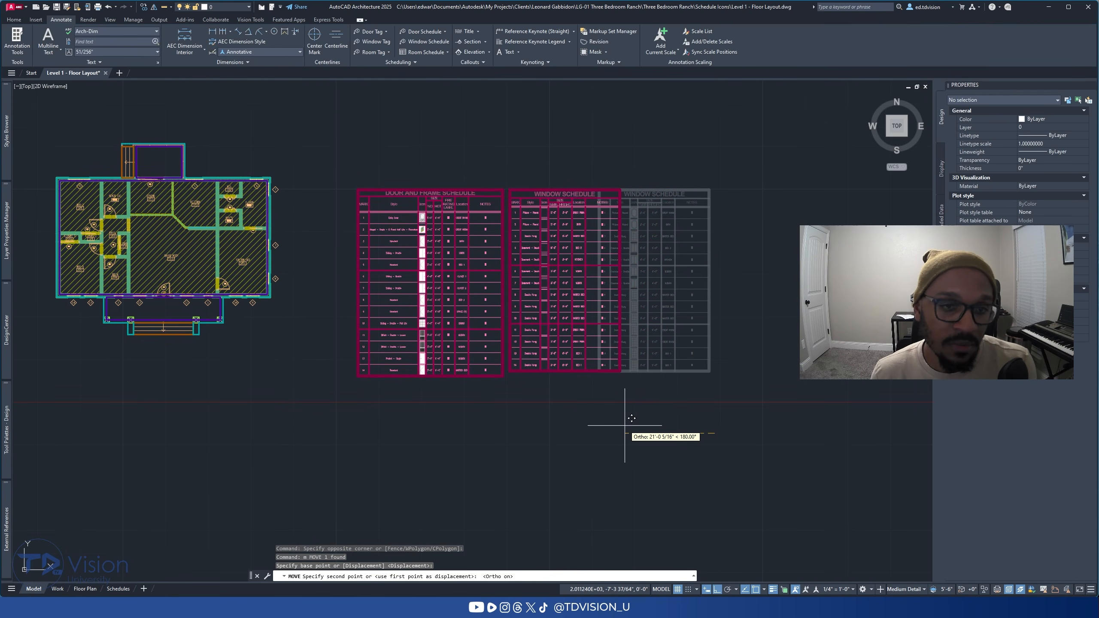
pyautogui.press('Escape')
pyautogui.press('Escape')
pyautogui.press('Escape')
# Step: On the Schedules layout, stretch the viewport's lower-right corner in to the sheet border beside the title block
pyautogui.click(118, 588)
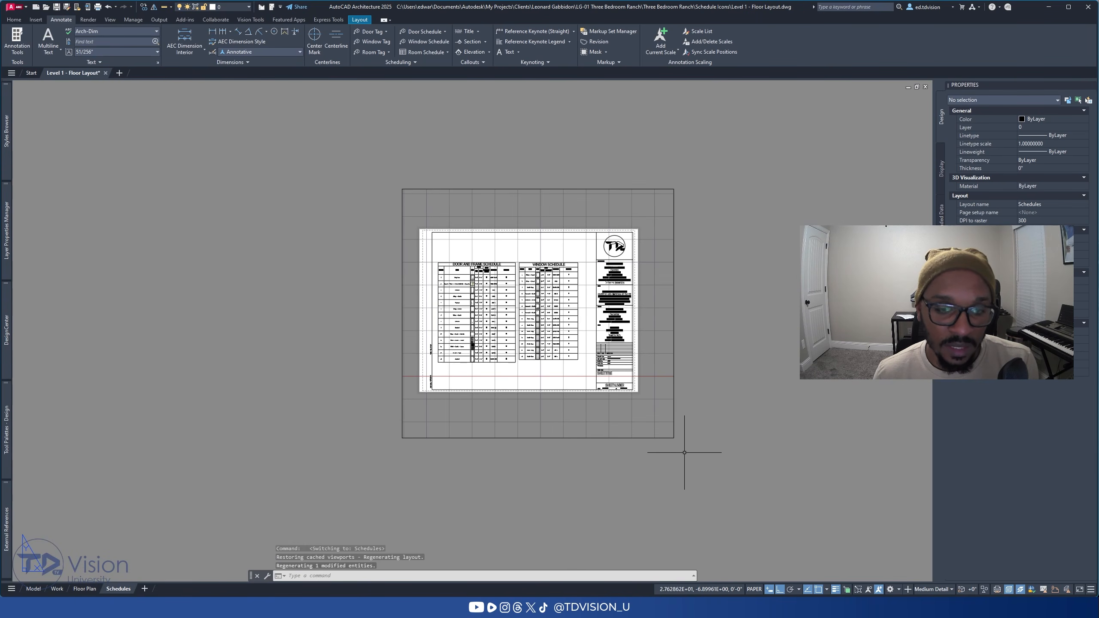
pyautogui.scroll(1, 684, 452)
pyautogui.click(692, 457)
pyautogui.click(663, 427)
pyautogui.click(667, 429)
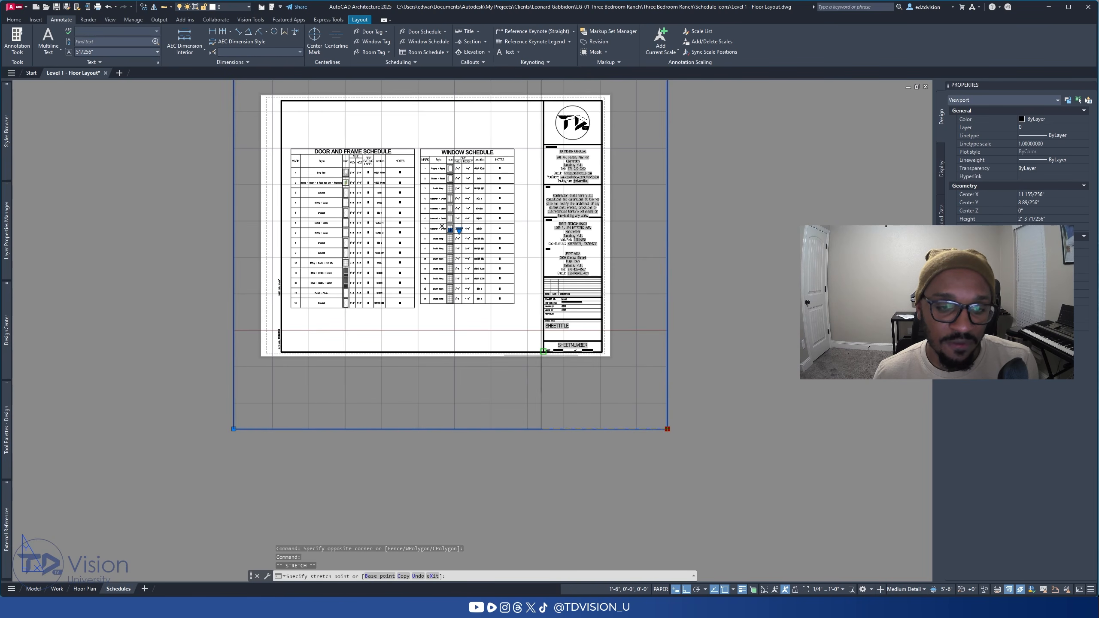
pyautogui.scroll(5, 543, 351)
pyautogui.scroll(-3, 263, 102)
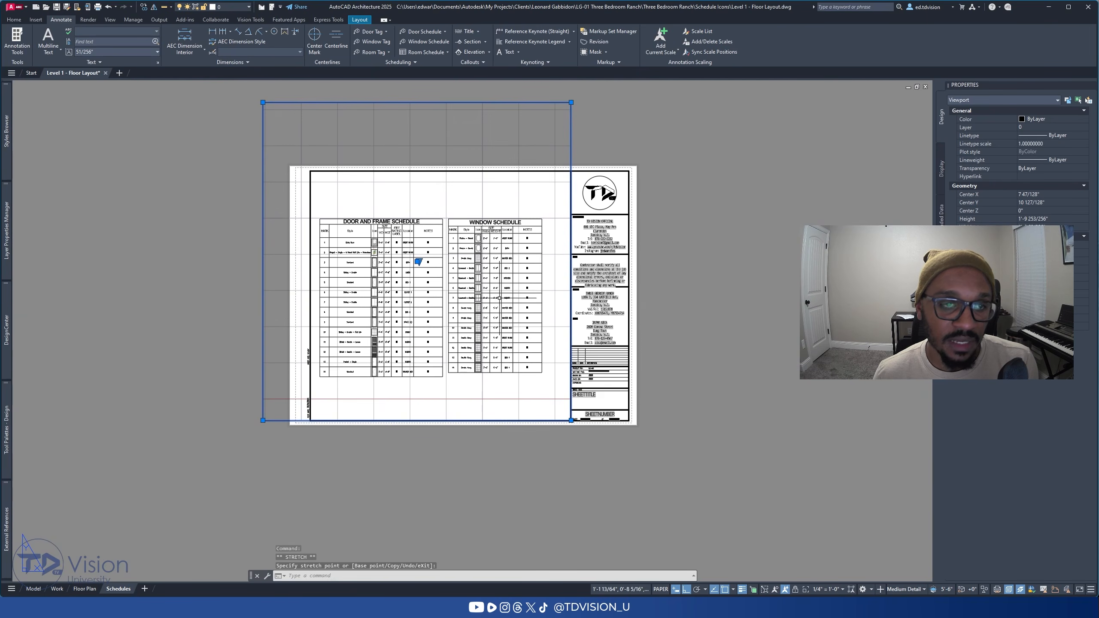
# Step: With Ortho off, stretch the viewport's upper-left and lower-right corners inward to frame just the door and window schedules
pyautogui.press('F8')
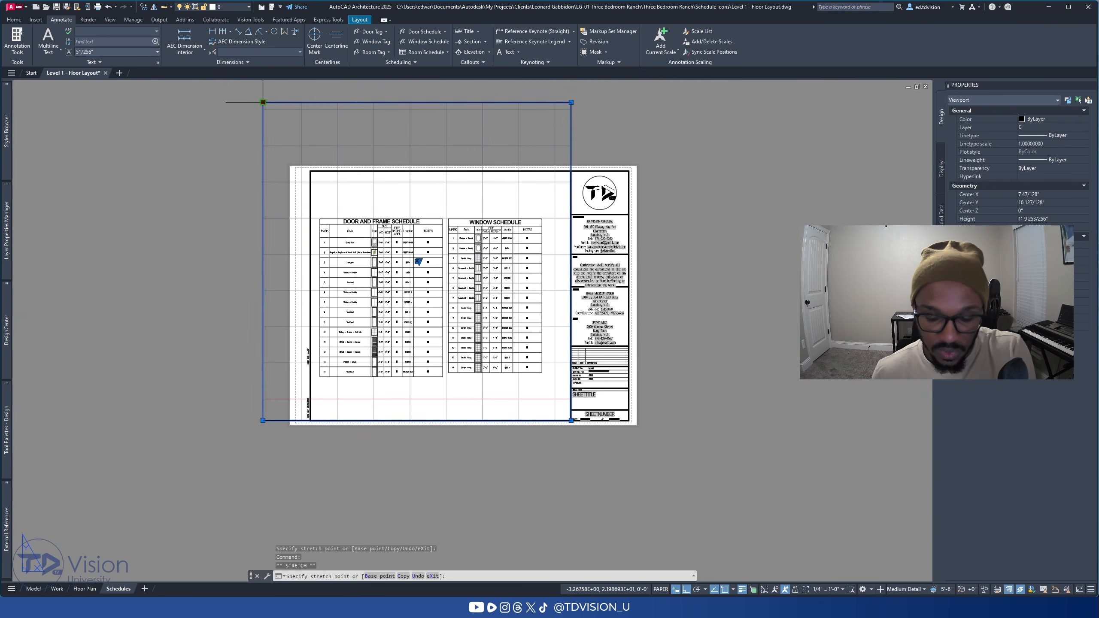
pyautogui.scroll(4, 306, 204)
pyautogui.scroll(-4, 459, 219)
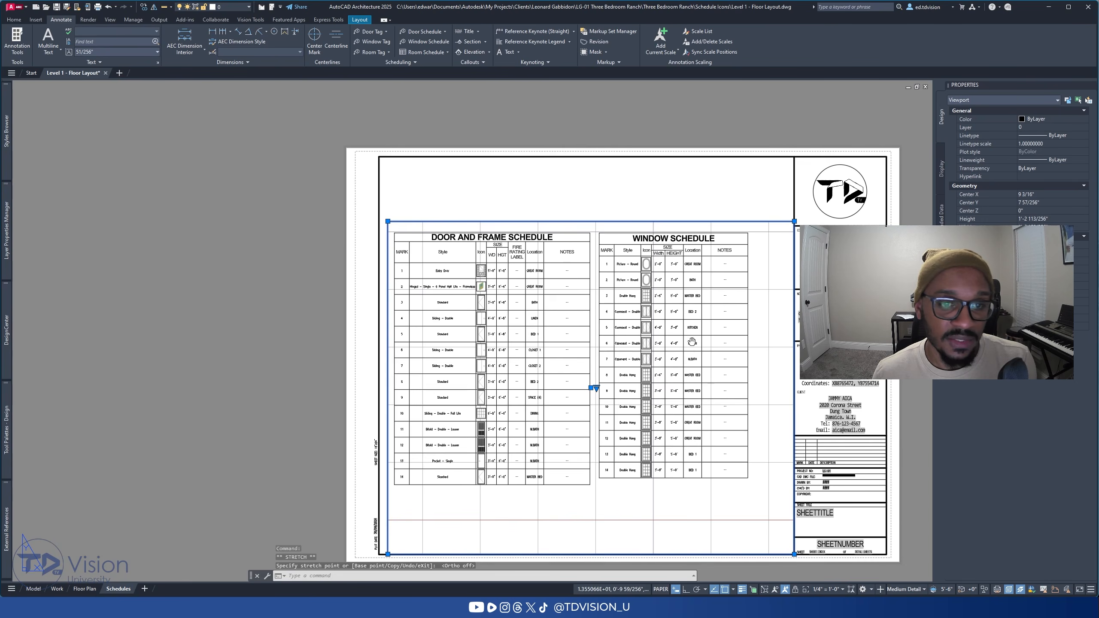
pyautogui.scroll(2, 744, 459)
pyautogui.click(744, 458)
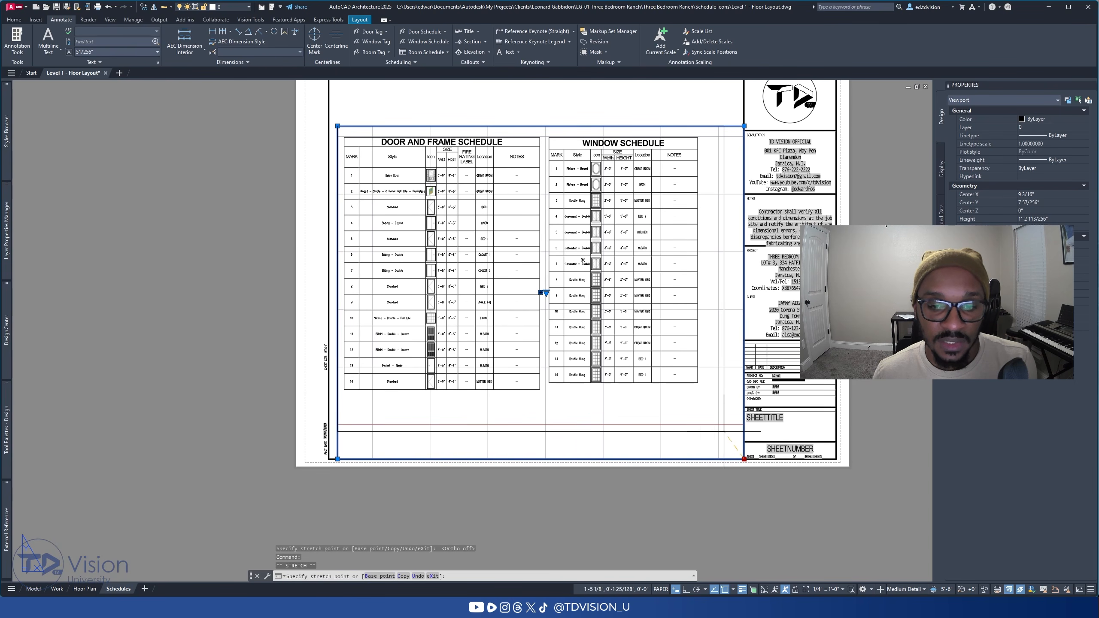
pyautogui.click(715, 400)
pyautogui.scroll(-2, 684, 342)
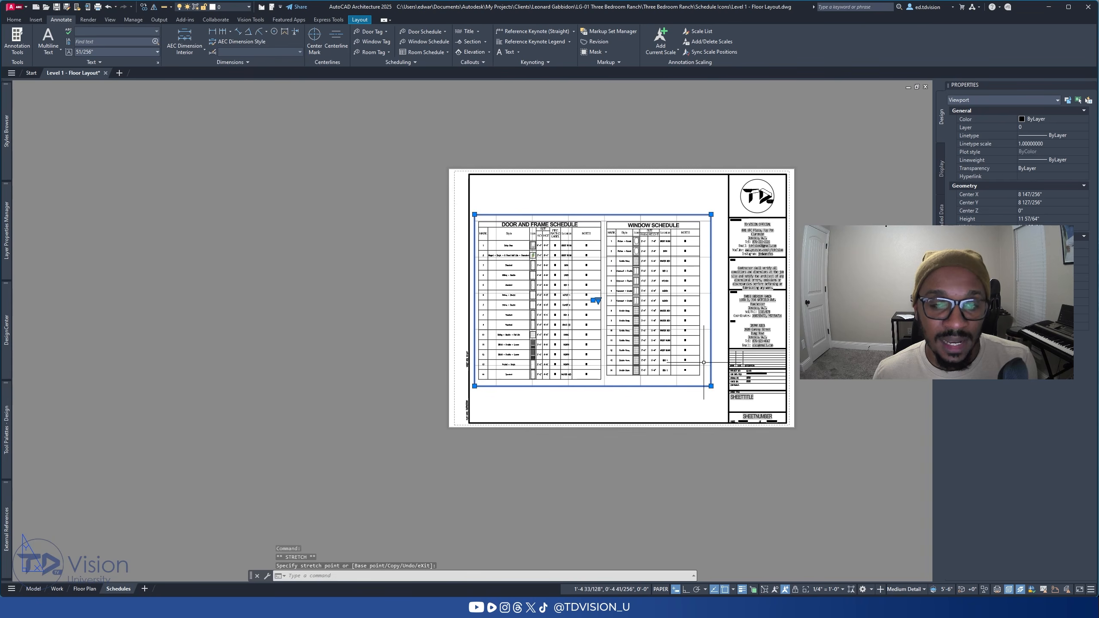
pyautogui.scroll(2, 667, 299)
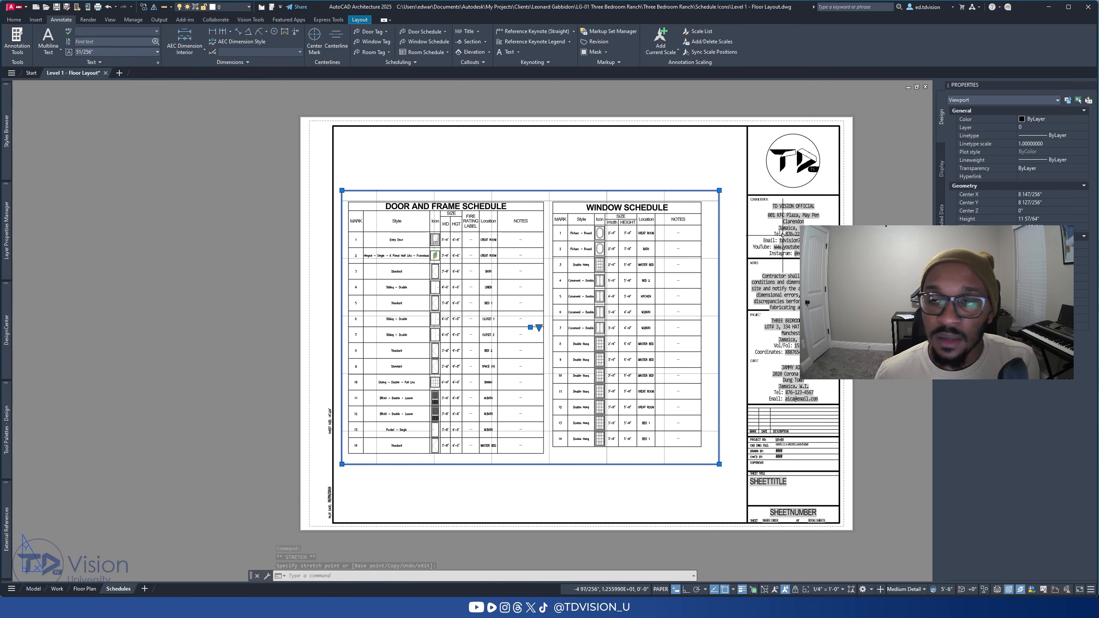
# Step: Put the Schedules viewport on the Defpoints layer and deselect it
pyautogui.click(1054, 126)
pyautogui.scroll(-3, 1043, 159)
pyautogui.scroll(-3, 1043, 159)
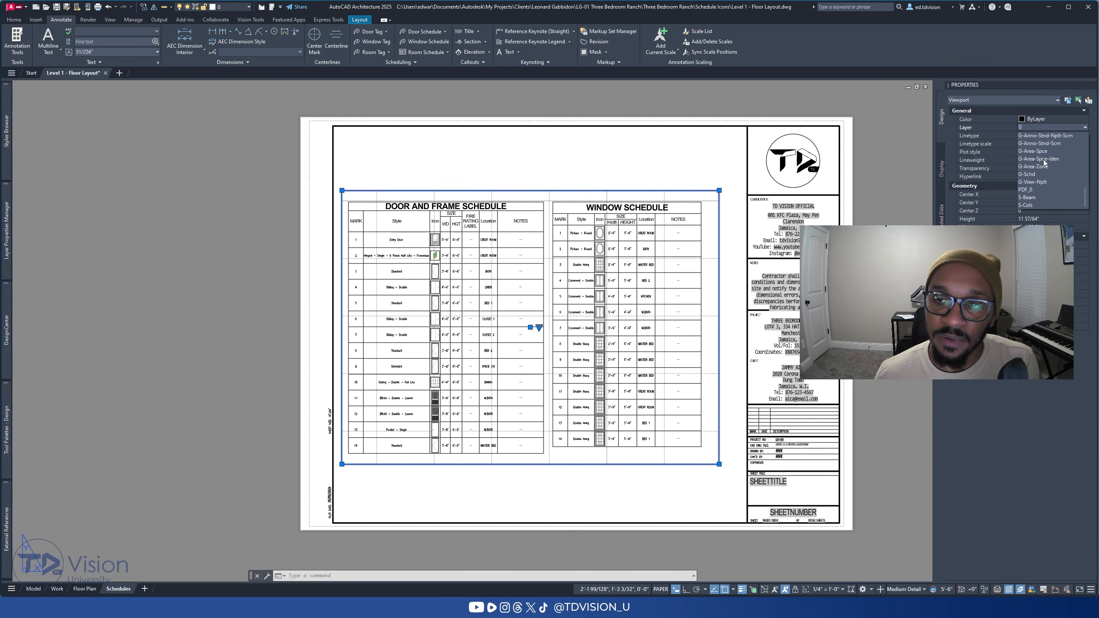
pyautogui.scroll(2, 1043, 159)
pyautogui.scroll(3, 1043, 166)
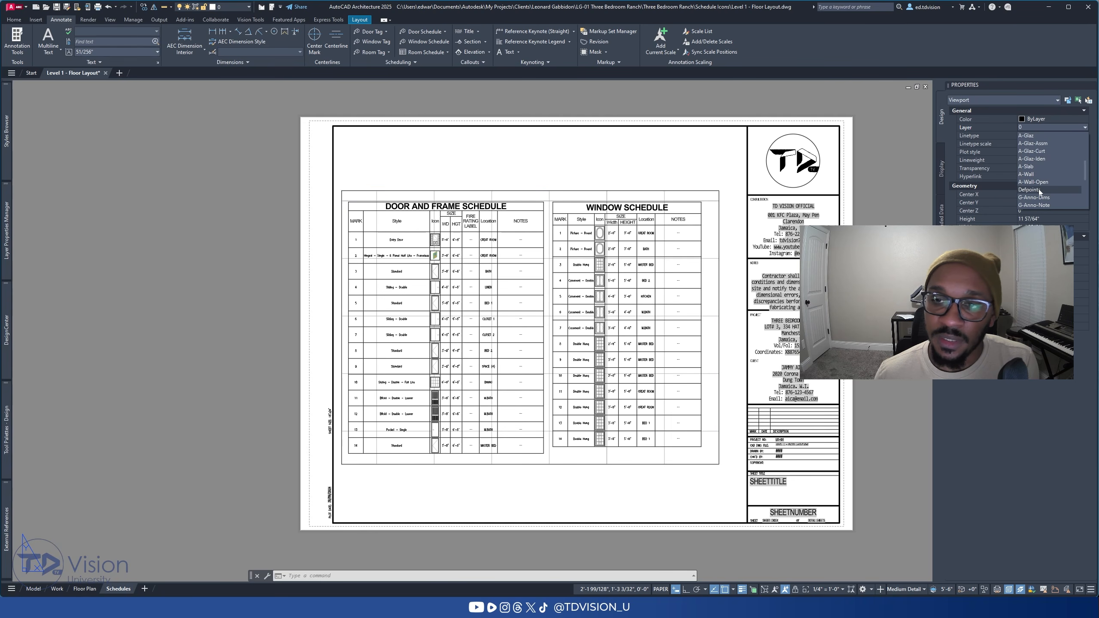
pyautogui.click(1034, 190)
pyautogui.press('Escape')
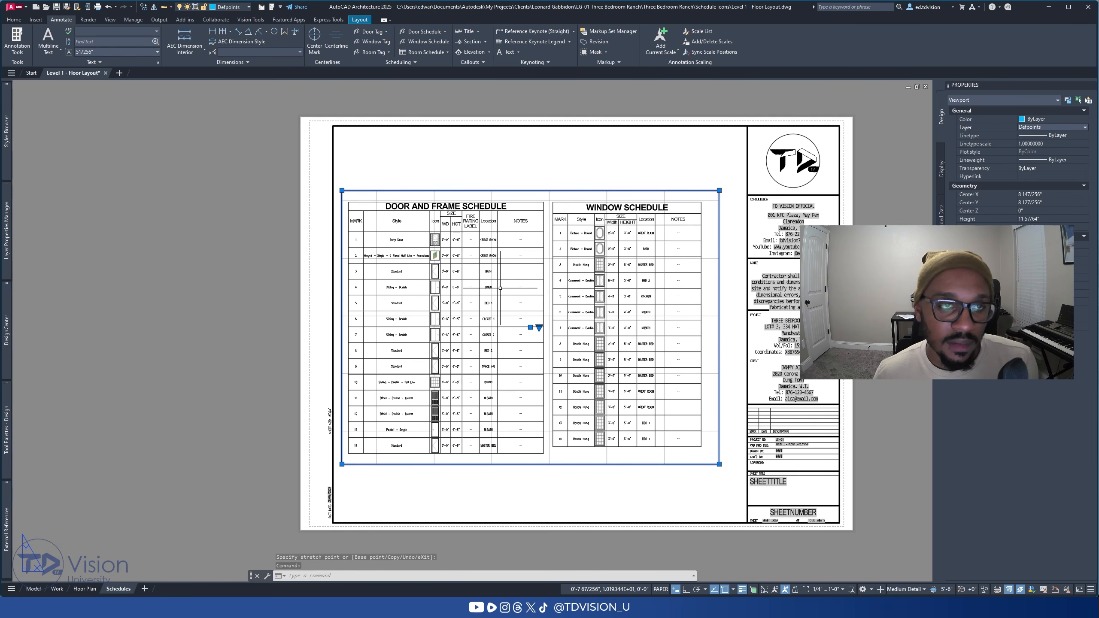
pyautogui.press('Escape')
pyautogui.press('Escape')
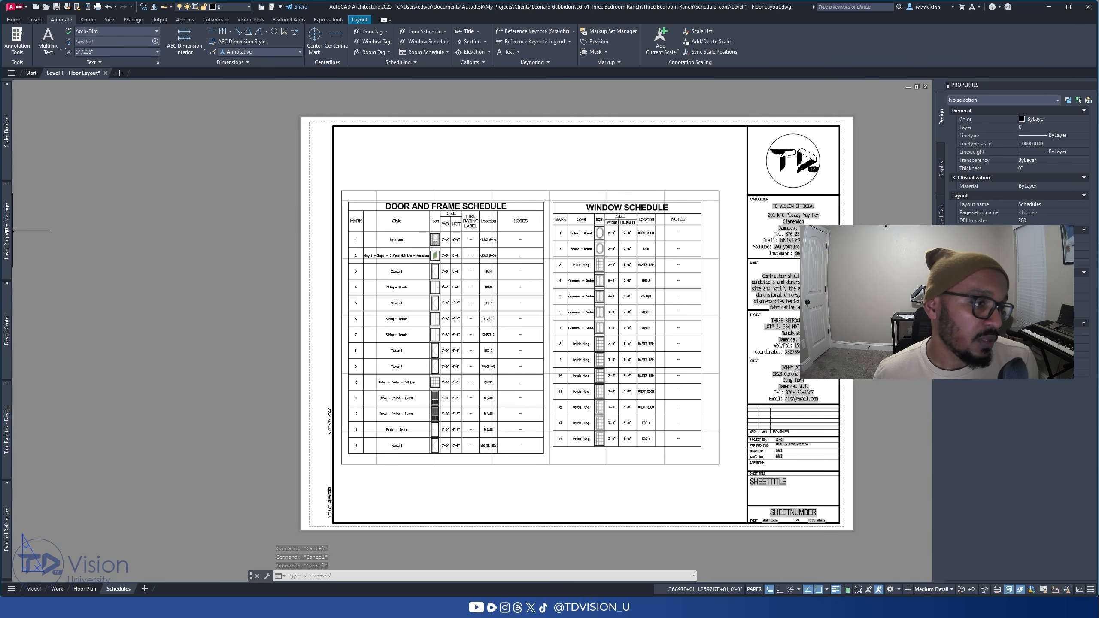
# Step: Check the Defpoints layer's plot setting in the layer properties
pyautogui.moveTo(7, 225)
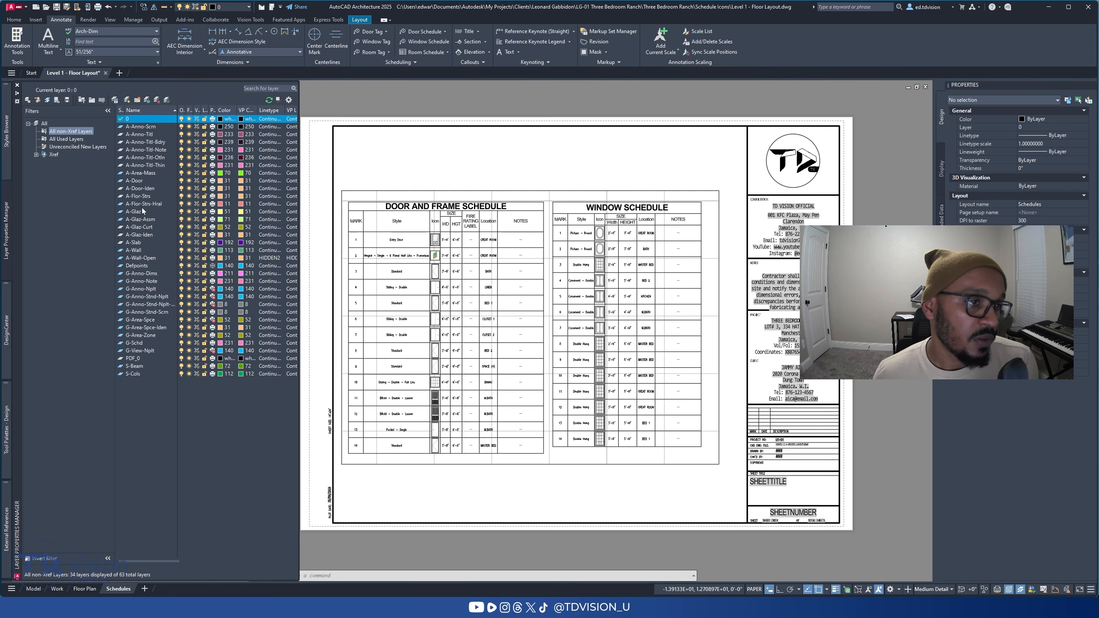
pyautogui.click(144, 266)
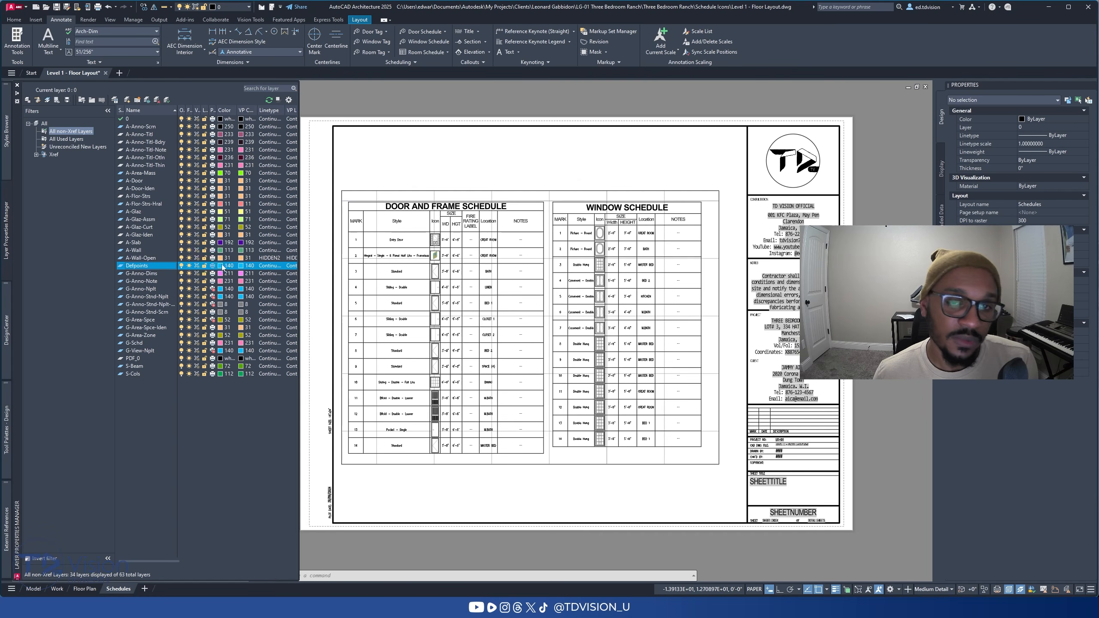
pyautogui.press('Escape')
pyautogui.press('Escape')
pyautogui.click(866, 252)
pyautogui.click(866, 251)
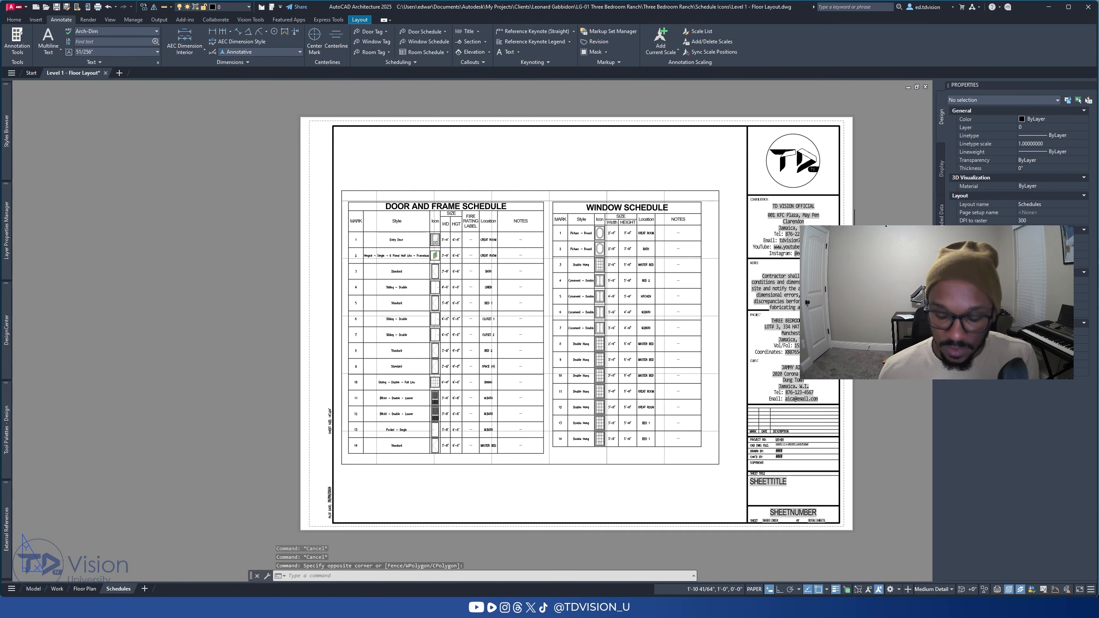
# Step: Set the plotter to DWG To PDF.pc3, apply it to the Schedules layout, and open the plot preview
pyautogui.hotkey('ctrl', 'p')
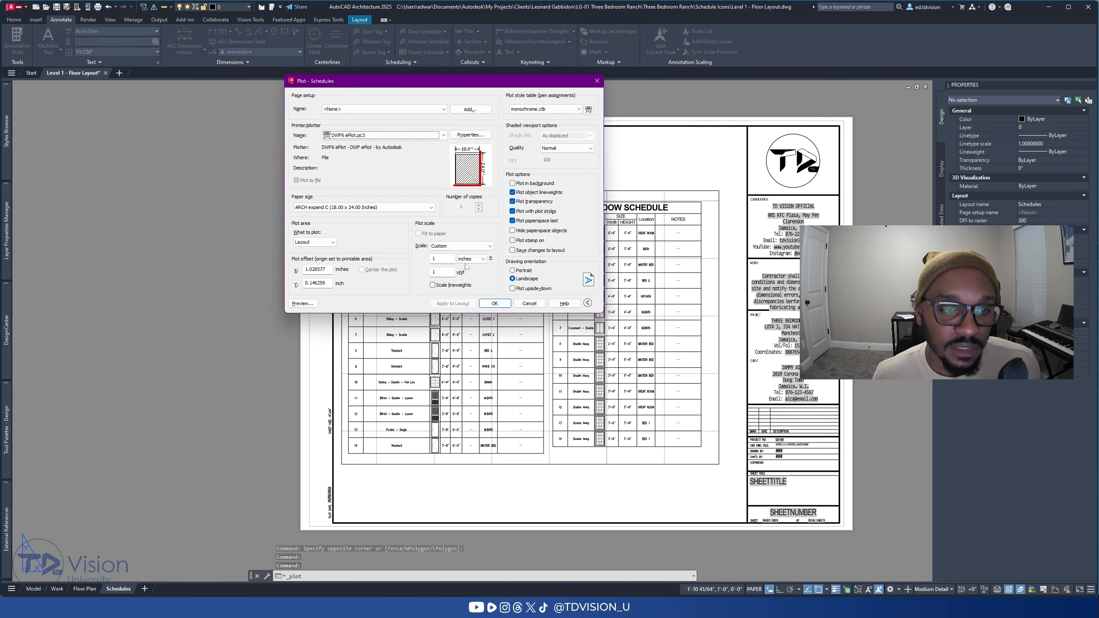
pyautogui.click(352, 135)
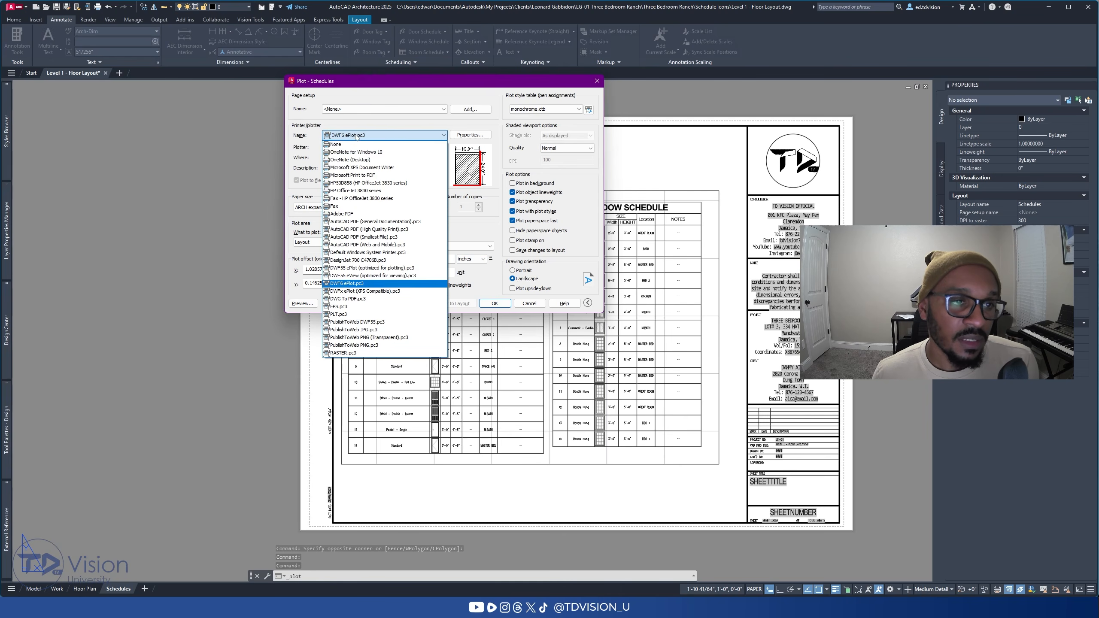
pyautogui.click(376, 299)
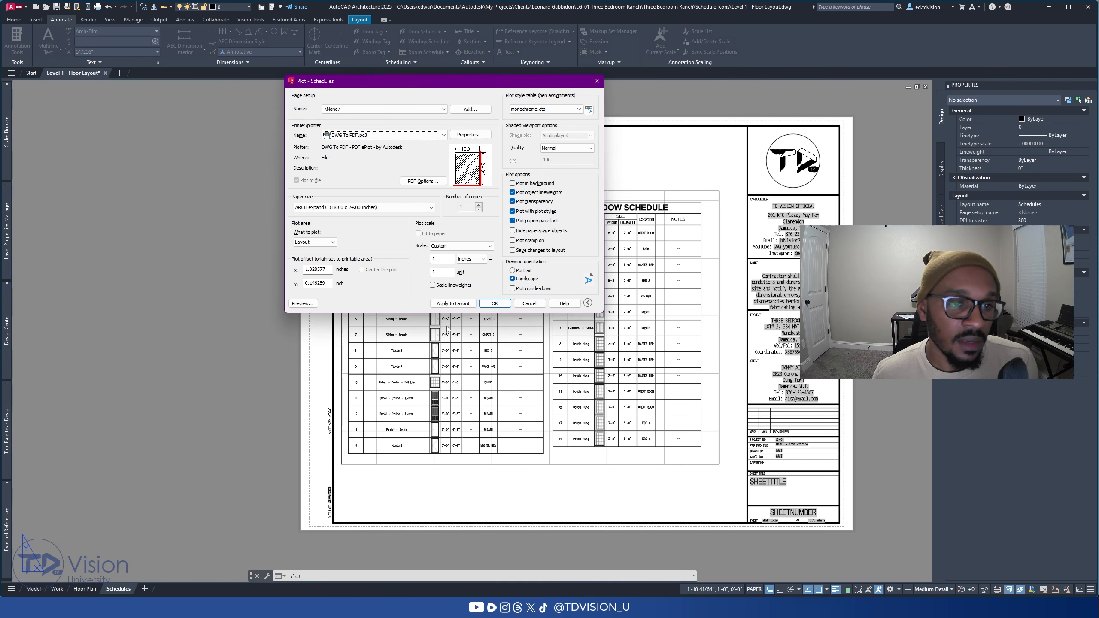
pyautogui.click(453, 303)
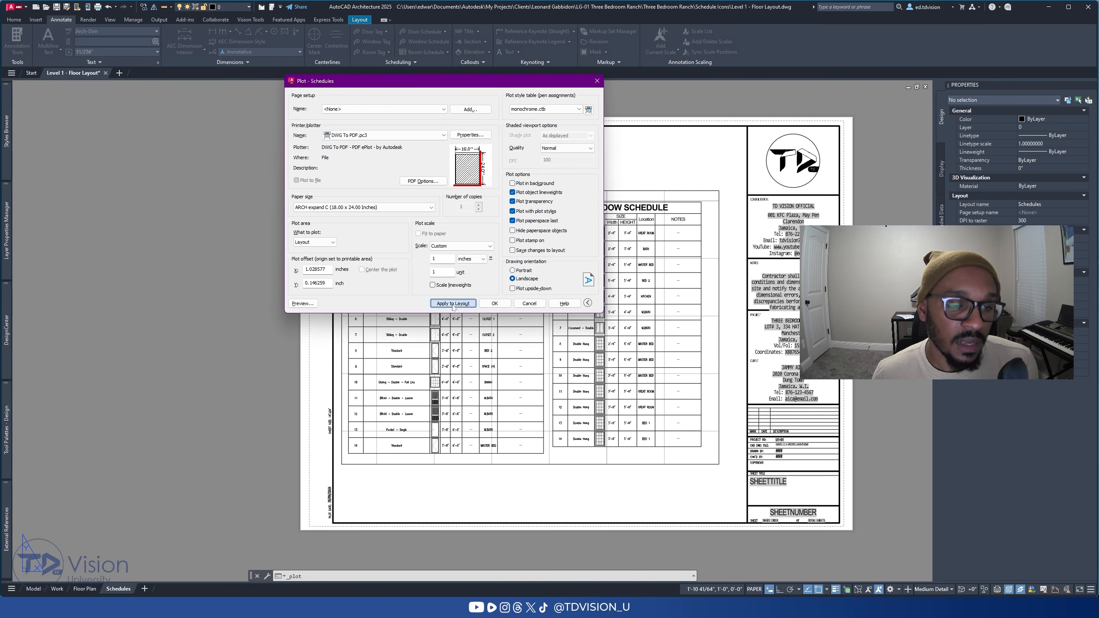
pyautogui.click(303, 304)
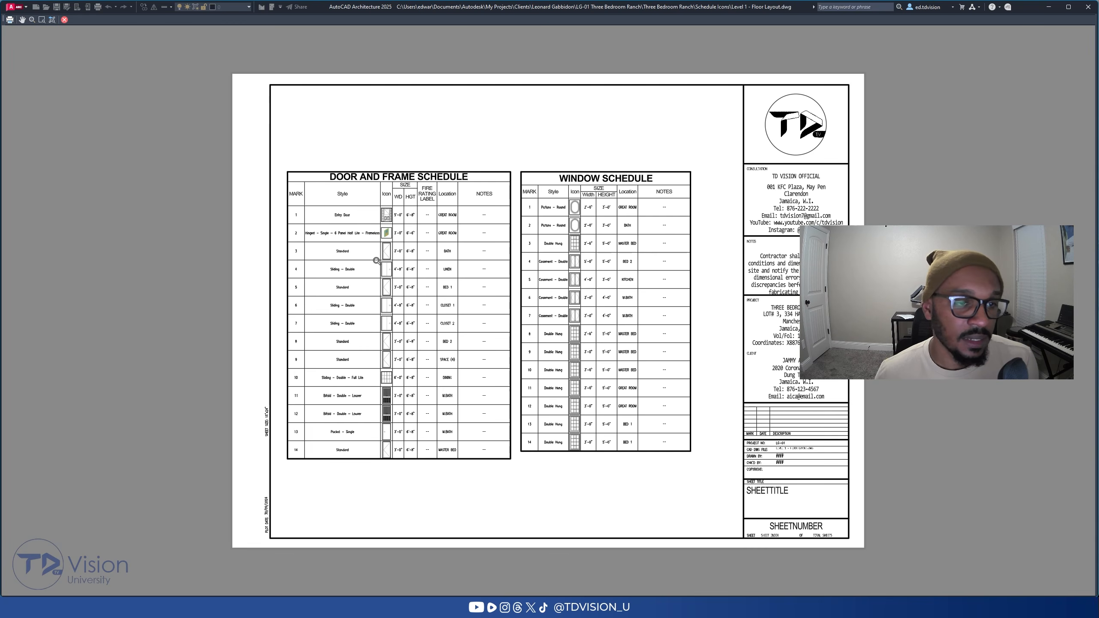
# Step: Examine the plot preview up close, checking the icons, styles, sizes and locations in the window schedule against the door schedule
pyautogui.scroll(8, 376, 260)
pyautogui.scroll(-2, 385, 203)
pyautogui.scroll(-1, 395, 215)
pyautogui.moveTo(645, 403); pyautogui.dragTo(461, 311, button='middle')
pyautogui.moveTo(772, 426); pyautogui.dragTo(746, 262, button='middle')
pyautogui.scroll(2, 678, 433)
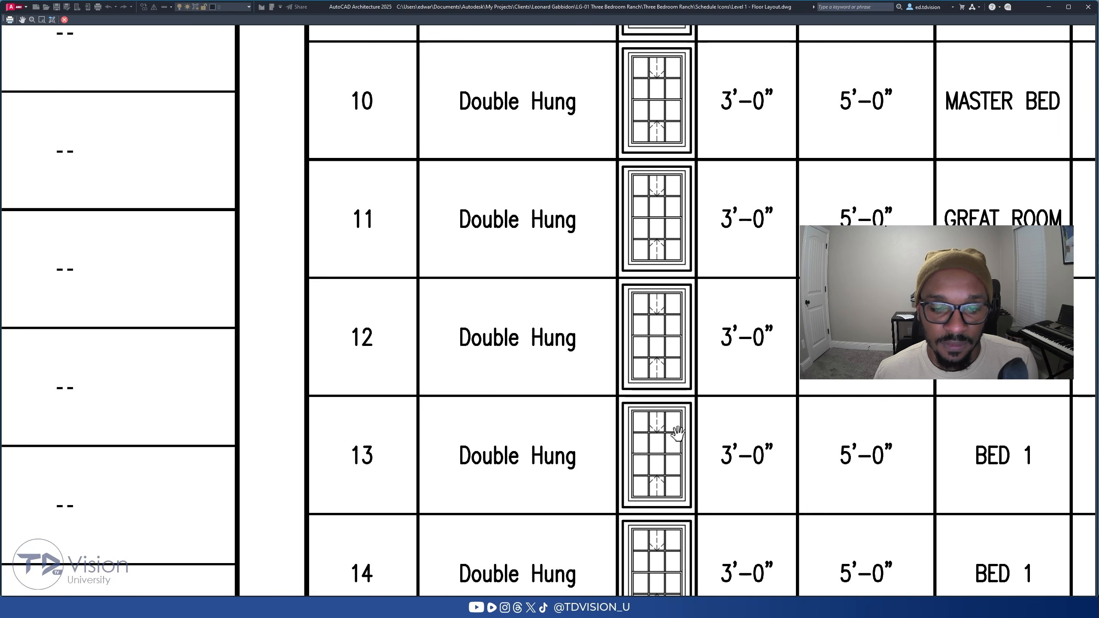
pyautogui.scroll(-2, 660, 417)
pyautogui.moveTo(659, 222); pyautogui.dragTo(662, 415, button='middle')
pyautogui.moveTo(674, 70); pyautogui.dragTo(680, 227, button='middle')
pyautogui.scroll(2, 679, 223)
pyautogui.scroll(-3, 677, 221)
pyautogui.moveTo(407, 281); pyautogui.dragTo(492, 156, button='middle')
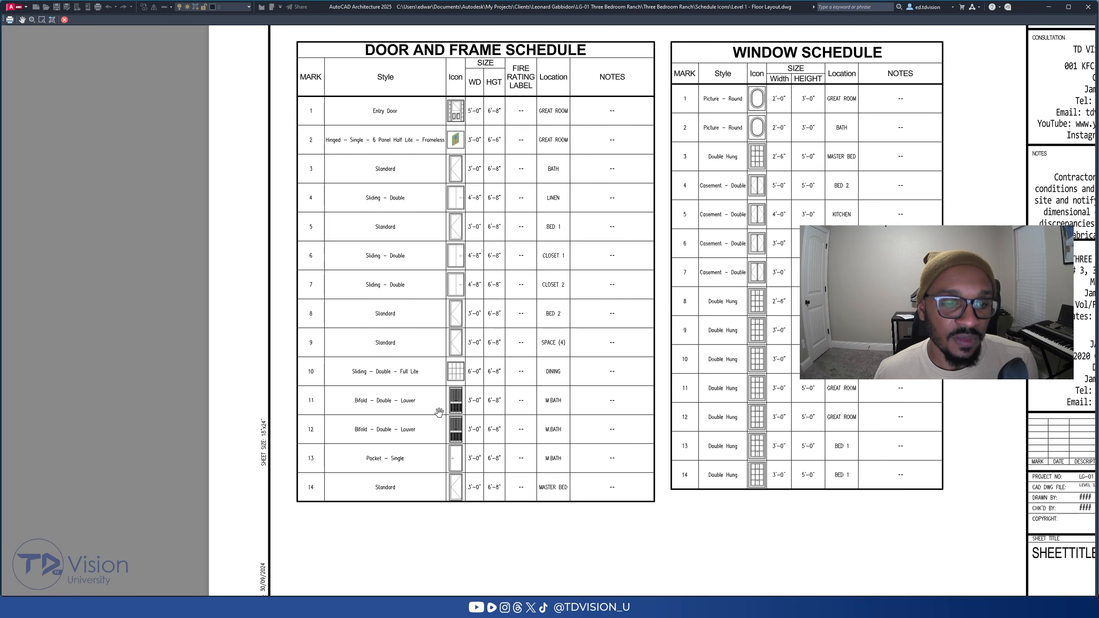
pyautogui.scroll(3, 793, 373)
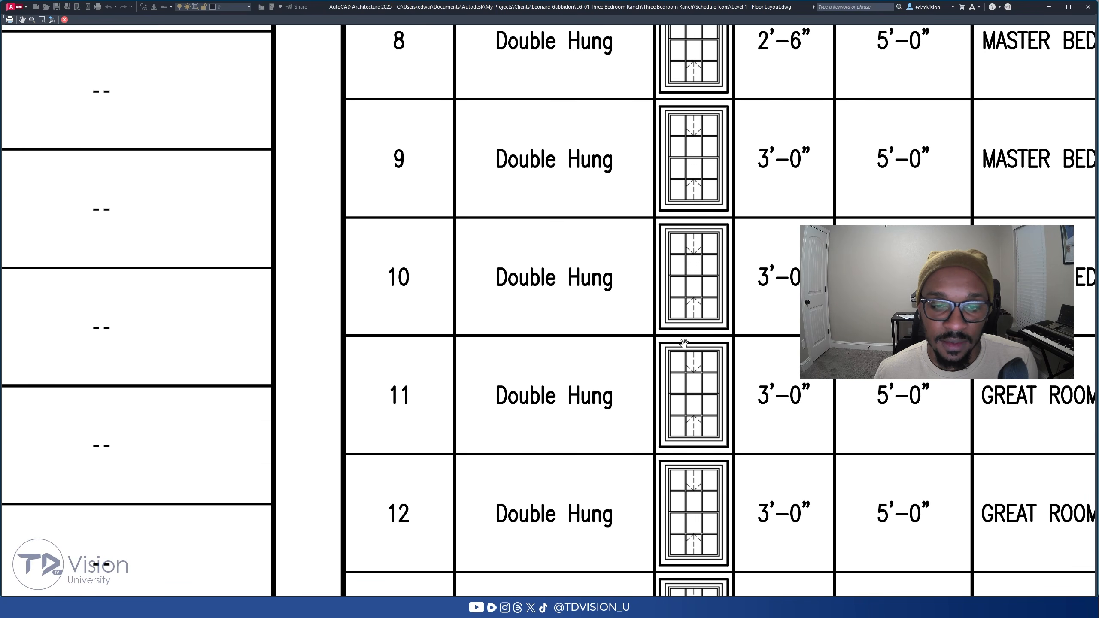
pyautogui.scroll(-1, 692, 259)
pyautogui.moveTo(705, 166); pyautogui.dragTo(717, 413, button='middle')
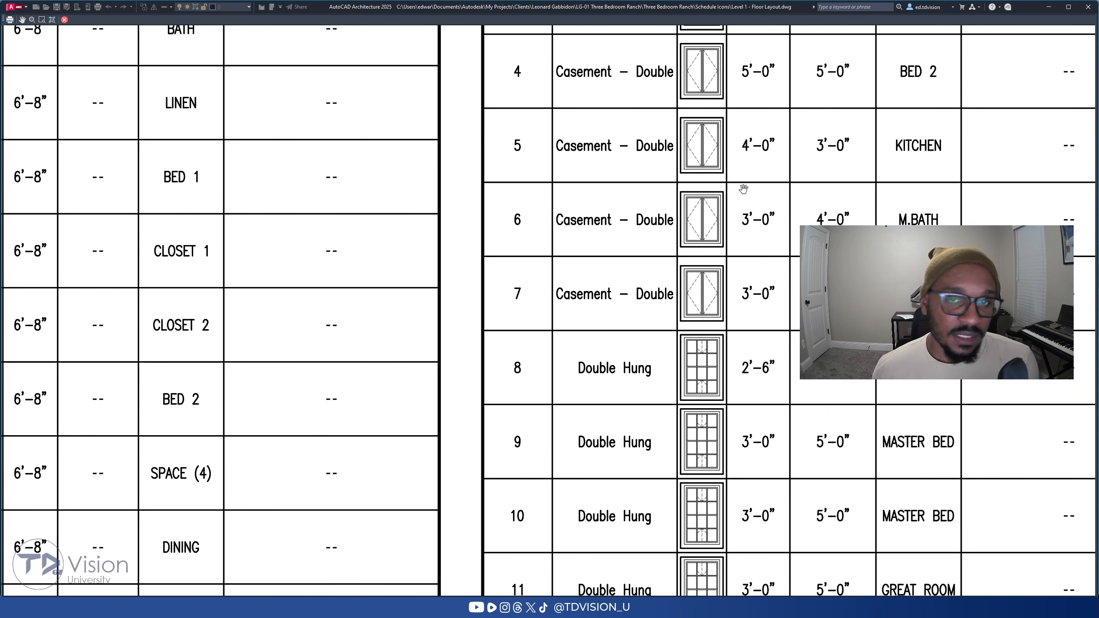
pyautogui.scroll(-1, 745, 188)
pyautogui.moveTo(685, 162); pyautogui.dragTo(699, 345, button='middle')
pyautogui.moveTo(729, 173); pyautogui.dragTo(696, 256, button='middle')
pyautogui.scroll(2, 696, 255)
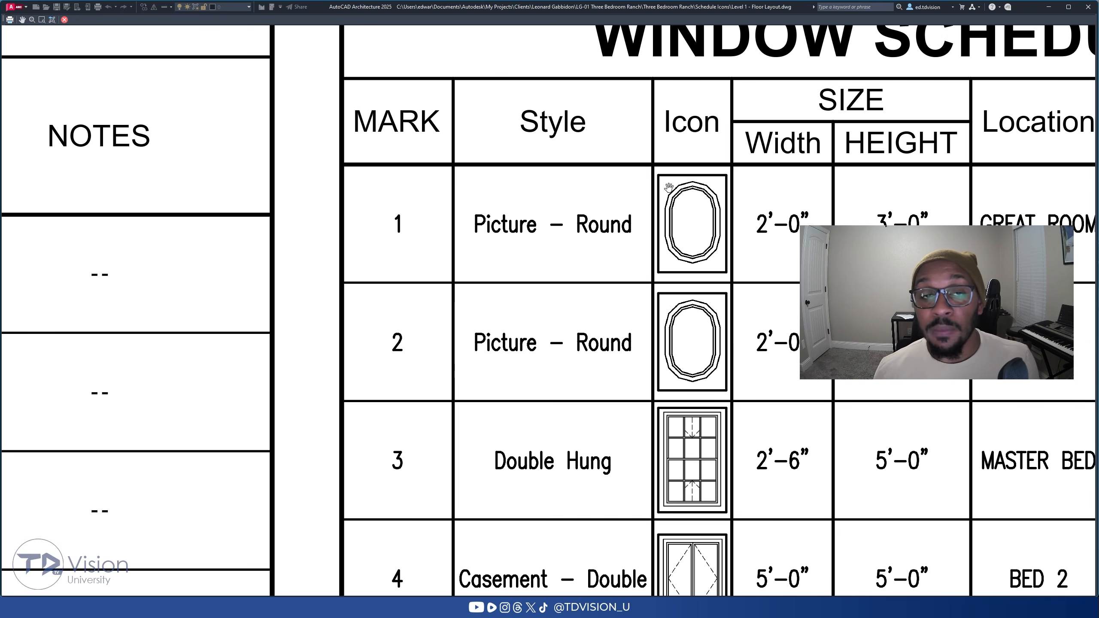
pyautogui.scroll(-5, 668, 187)
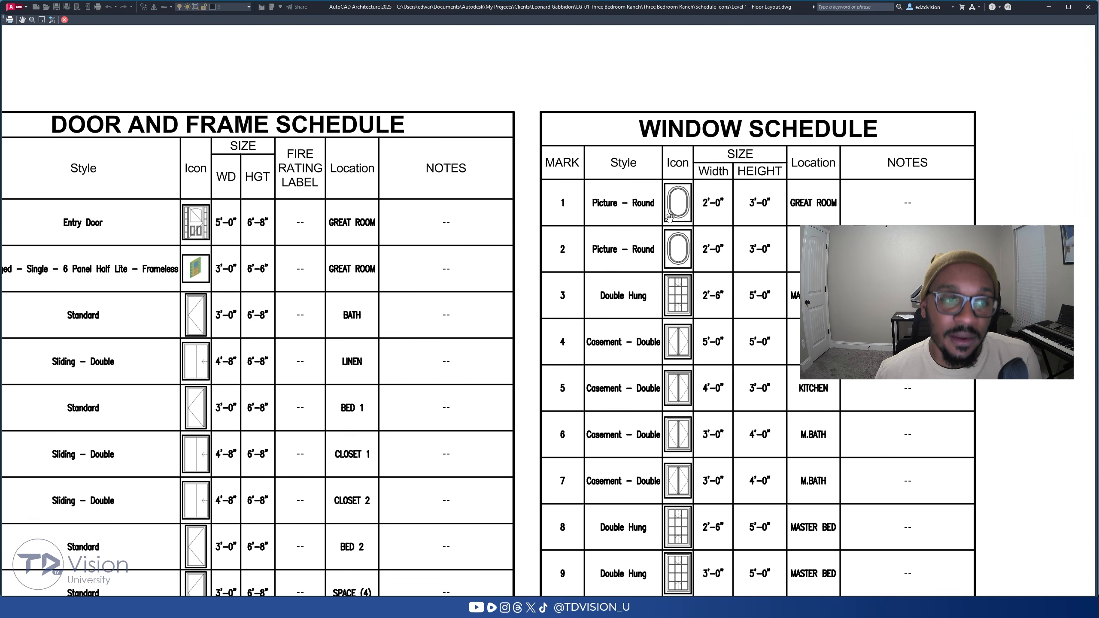
pyautogui.scroll(4, 669, 216)
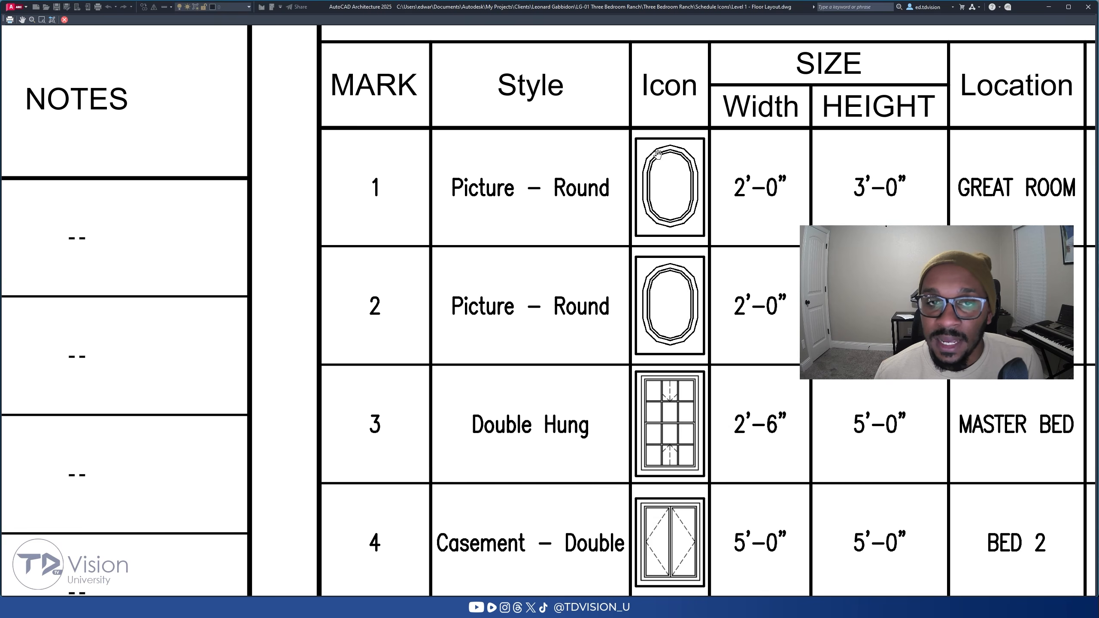
pyautogui.scroll(-5, 658, 156)
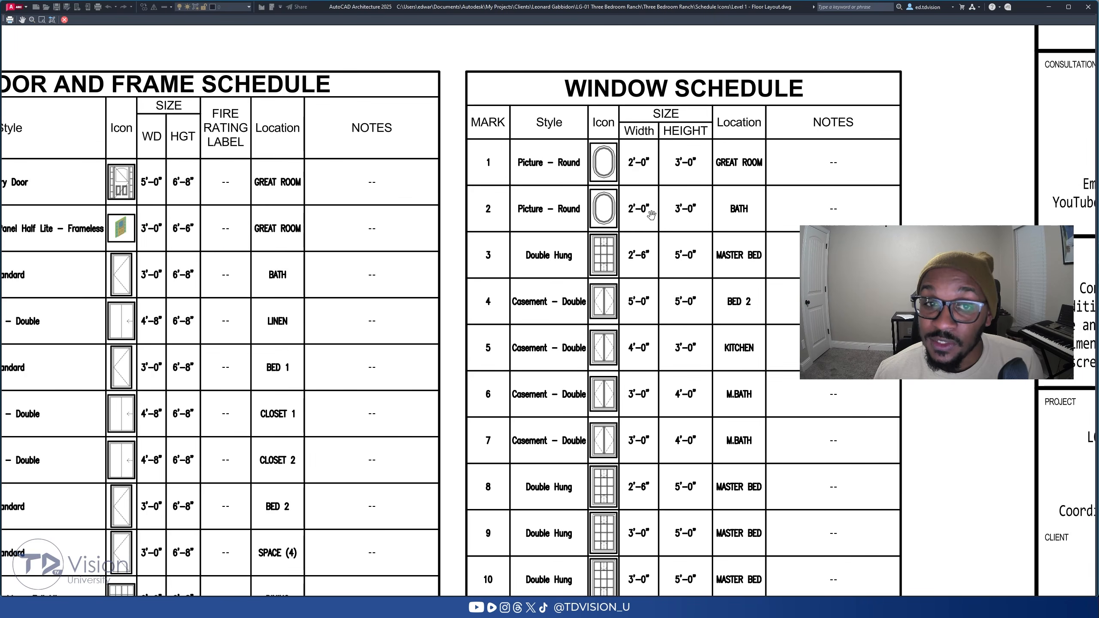
pyautogui.scroll(3, 651, 214)
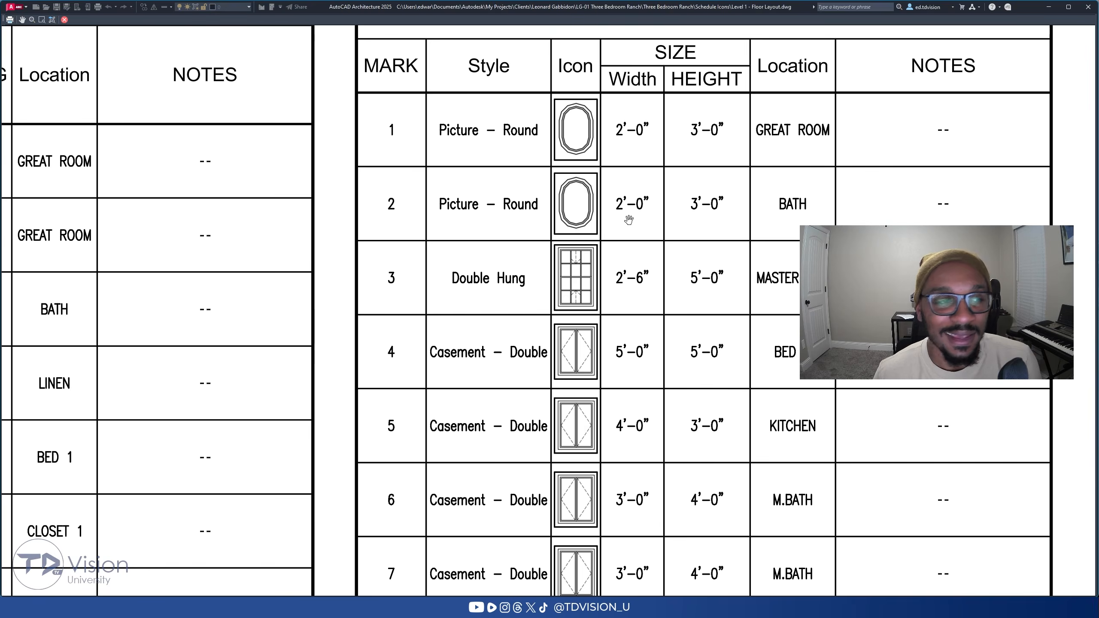
pyautogui.scroll(-6, 628, 220)
pyautogui.scroll(2, 601, 224)
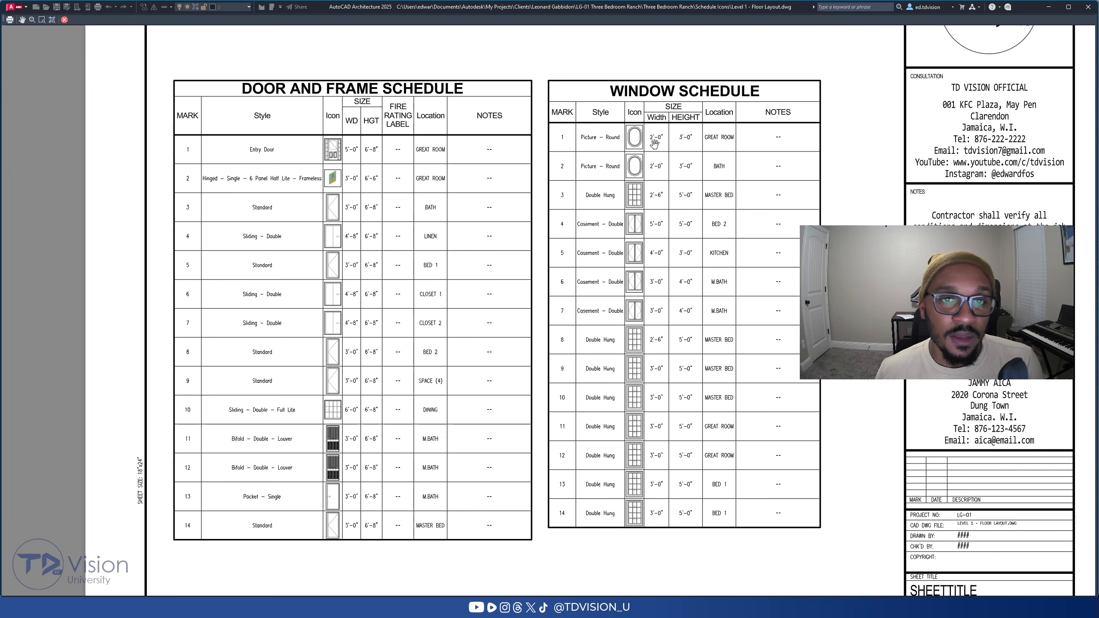
pyautogui.scroll(5, 639, 173)
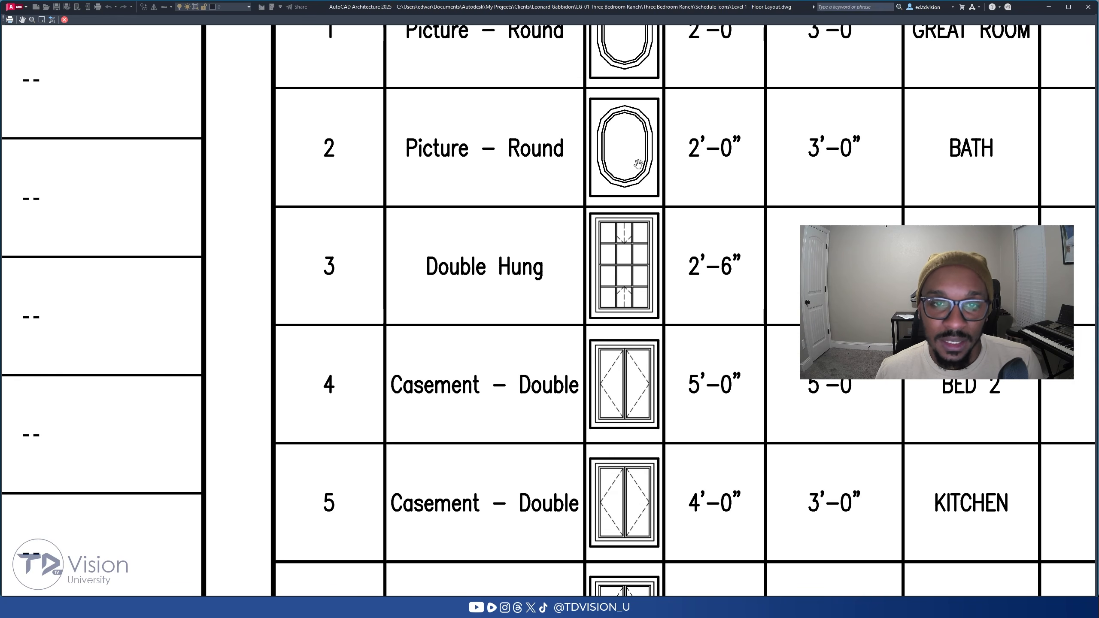
pyautogui.scroll(-5, 639, 169)
# Step: Review both schedules side by side and their placement on the whole previewed sheet
pyautogui.moveTo(639, 172)
pyautogui.mouseDown()
pyautogui.moveTo(691, 211)
pyautogui.moveTo(694, 184)
pyautogui.mouseUp()
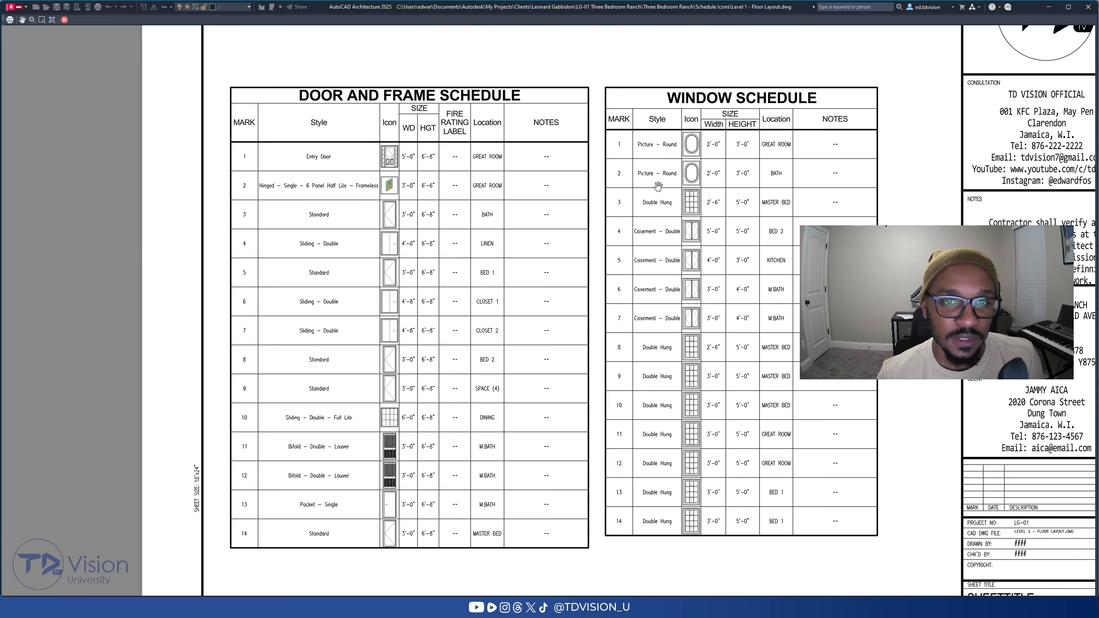
pyautogui.moveTo(559, 240); pyautogui.dragTo(568, 236)
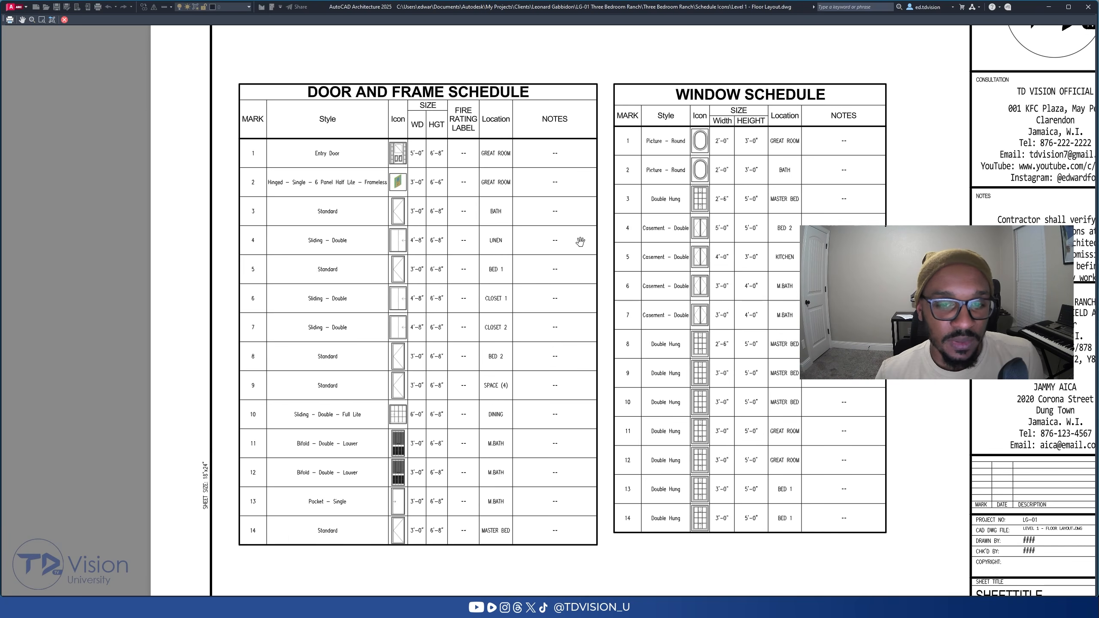
pyautogui.moveTo(537, 260); pyautogui.dragTo(561, 268)
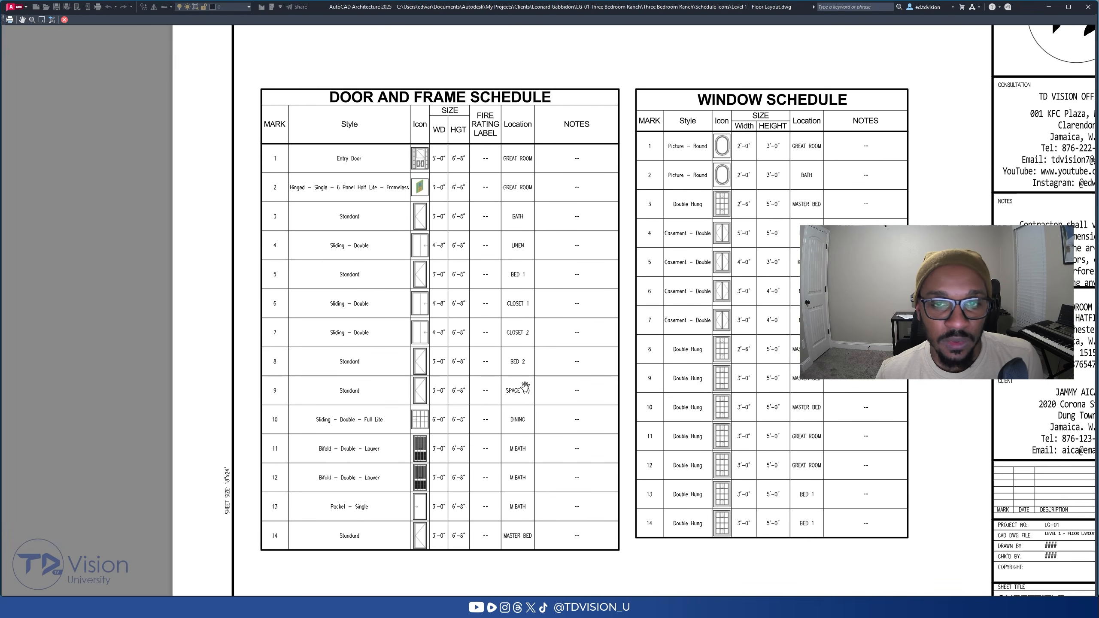
pyautogui.scroll(-5, 525, 386)
pyautogui.scroll(-2, 704, 361)
pyautogui.scroll(3, 708, 357)
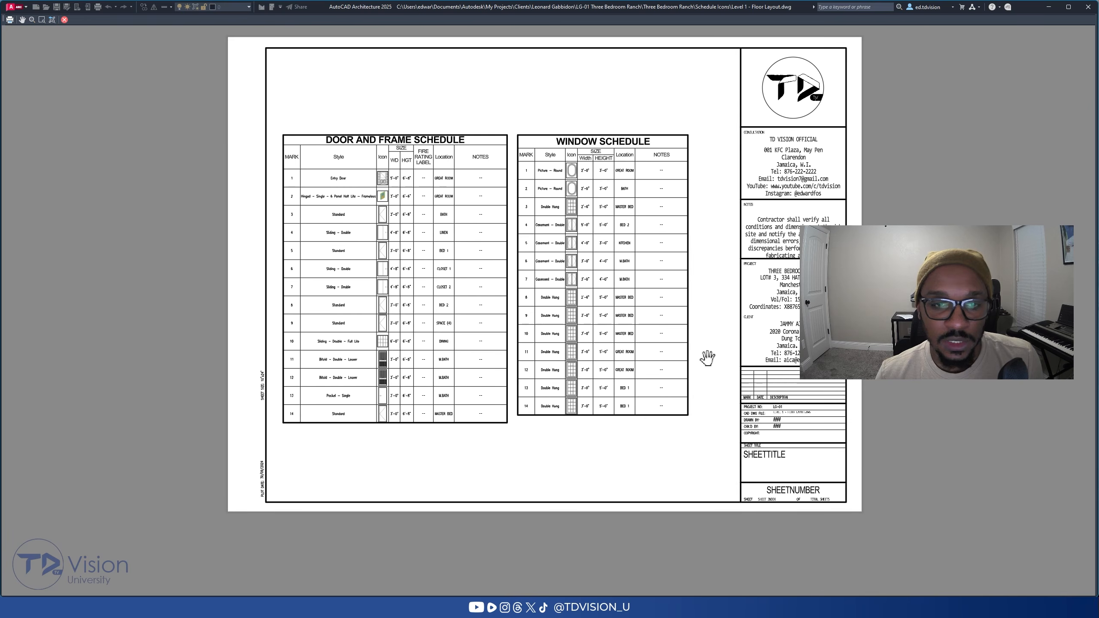
# Step: Plot the Schedules layout to Level 1 - Floor Layout-Schedules.pdf in the Schedule Icons folder and inspect the door schedule in the PDF
pyautogui.press('Escape')
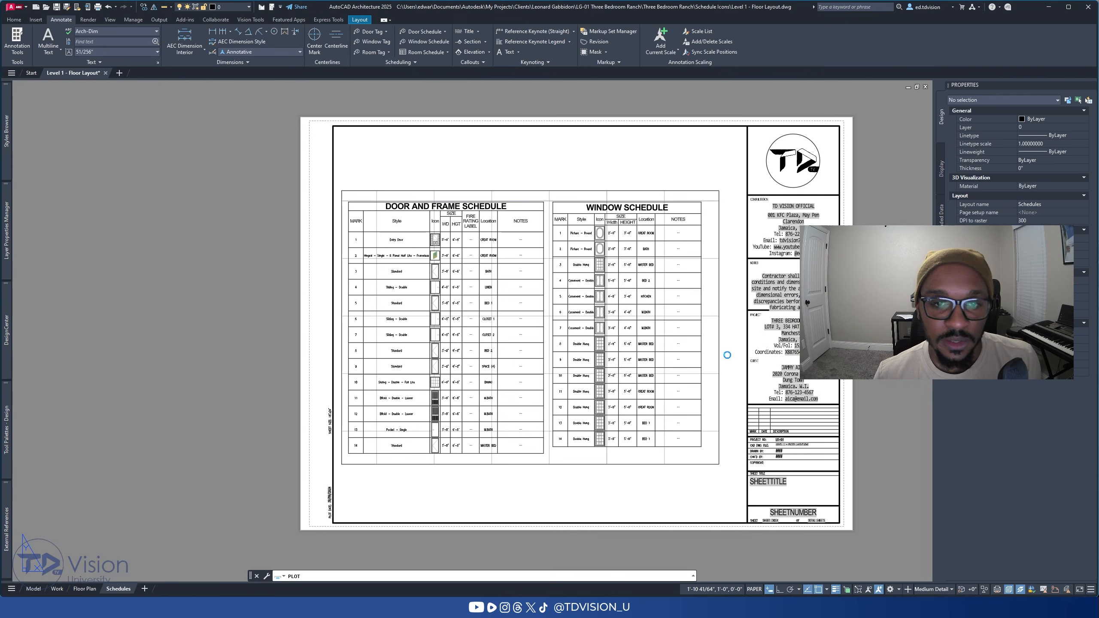
pyautogui.click(495, 303)
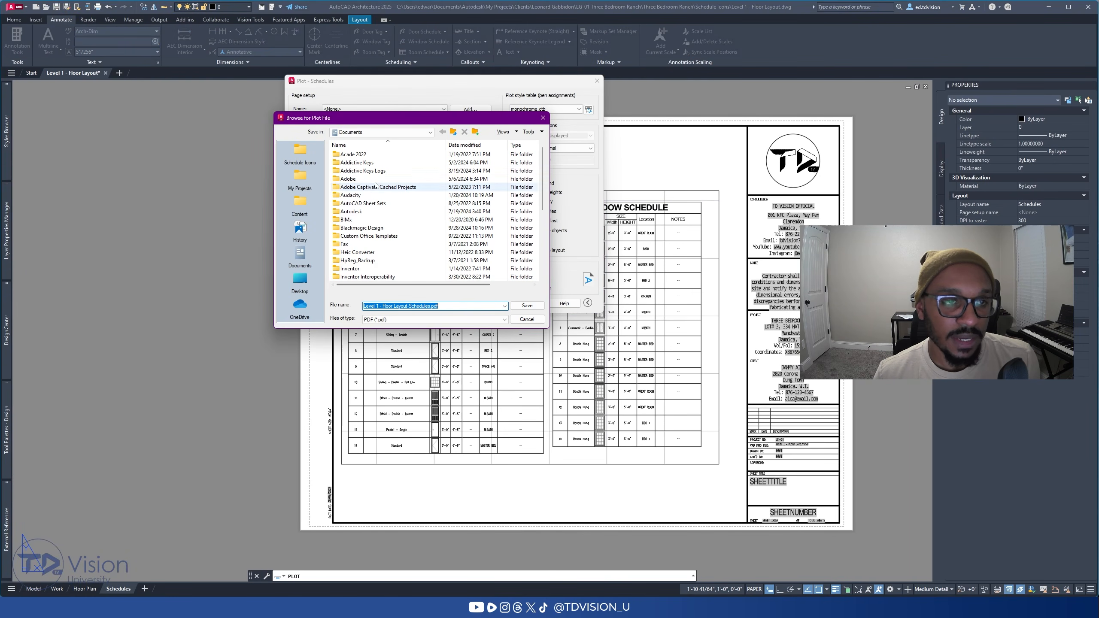
pyautogui.click(297, 160)
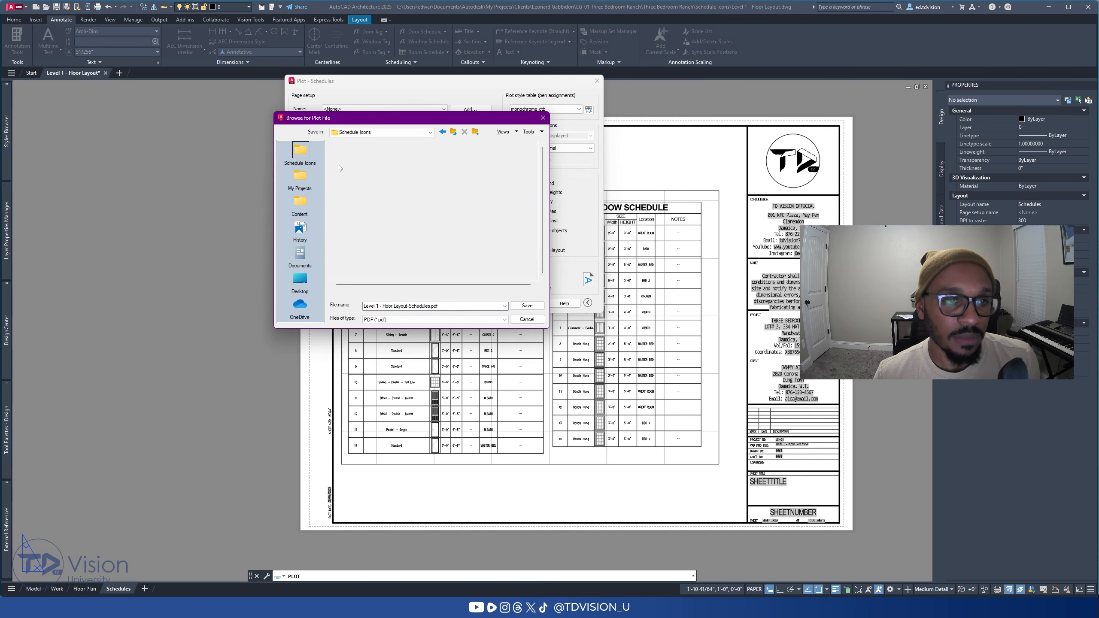
pyautogui.click(528, 306)
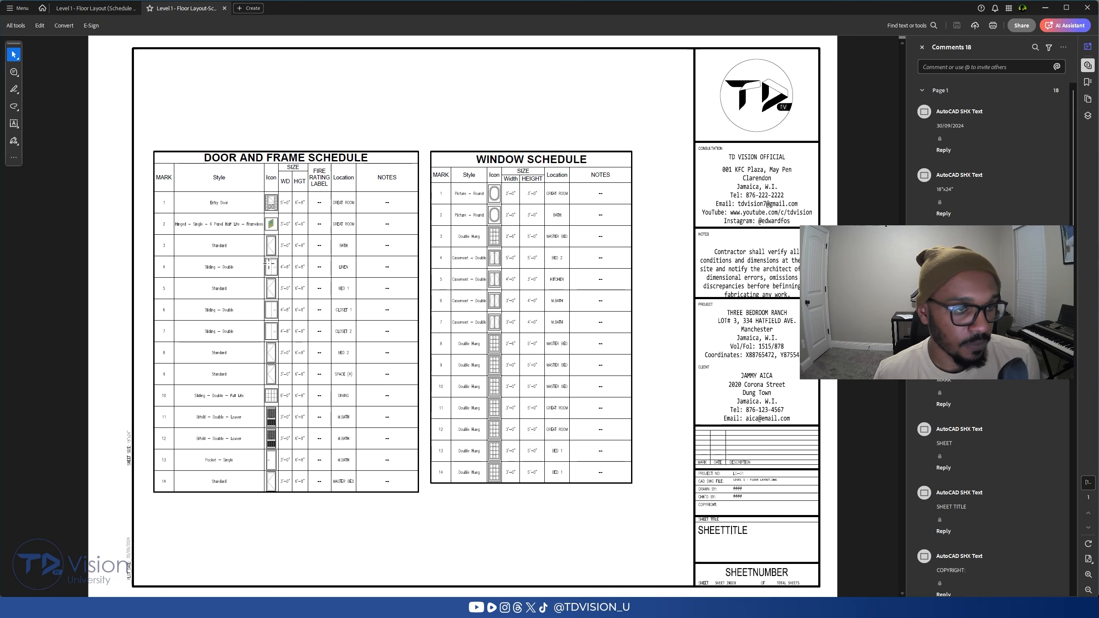
pyautogui.keyDown('ctrl'); pyautogui.scroll(8, 268, 263); pyautogui.keyUp('ctrl')
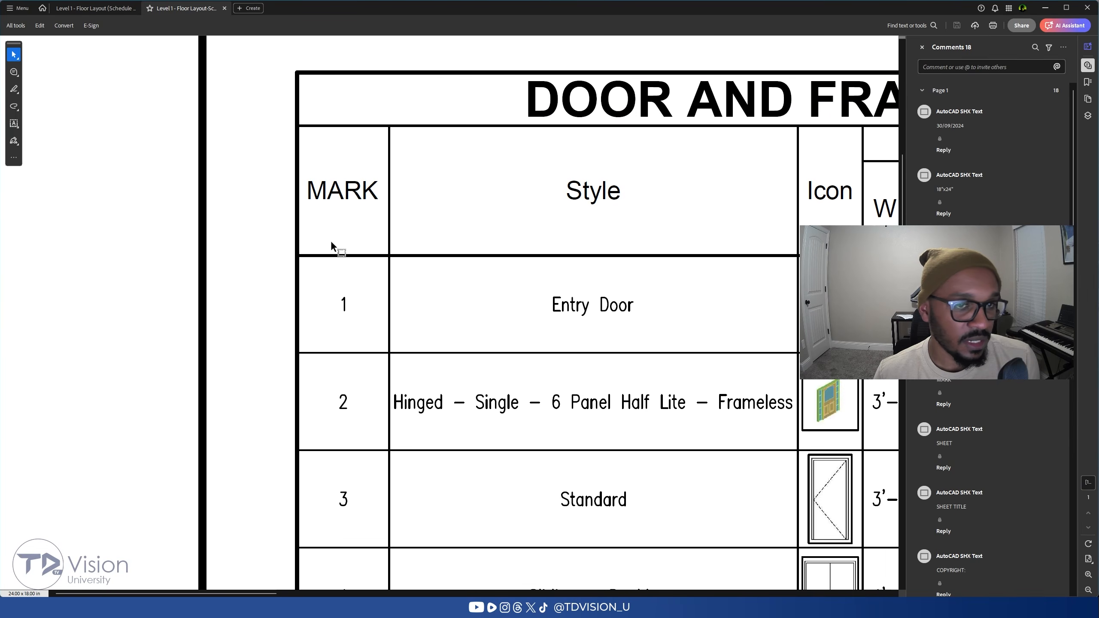
pyautogui.keyDown('ctrl'); pyautogui.scroll(-8, 355, 253); pyautogui.keyUp('ctrl')
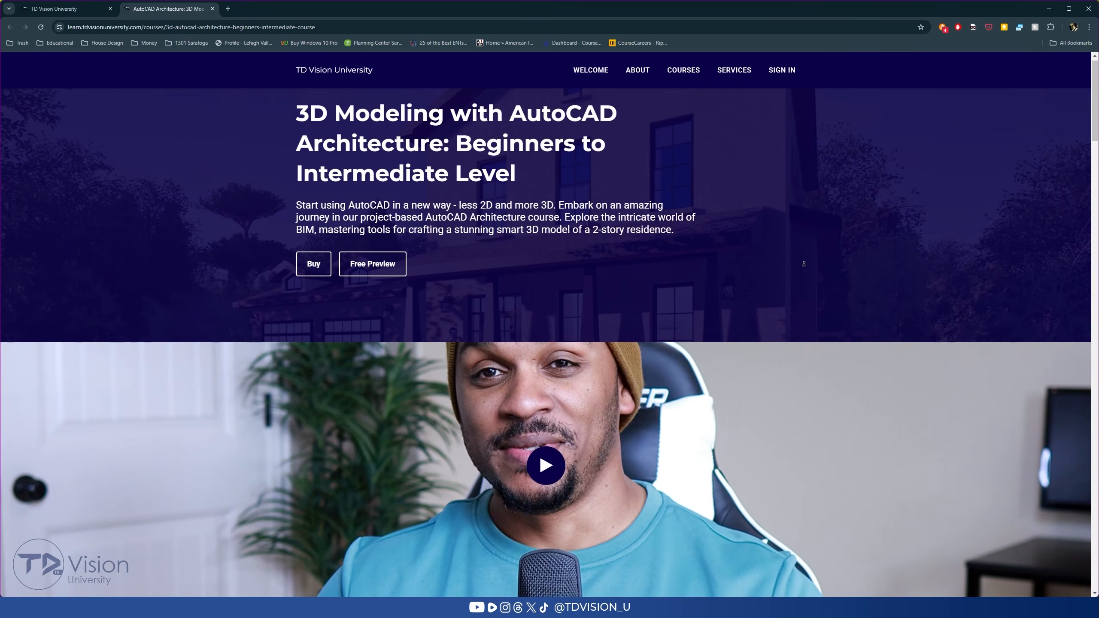
# Step: Look through the 3D Modeling with AutoCAD Architecture course page in the browser, from its introduction and outline to pricing and frequently asked questions
pyautogui.scroll(-5, 801, 280)
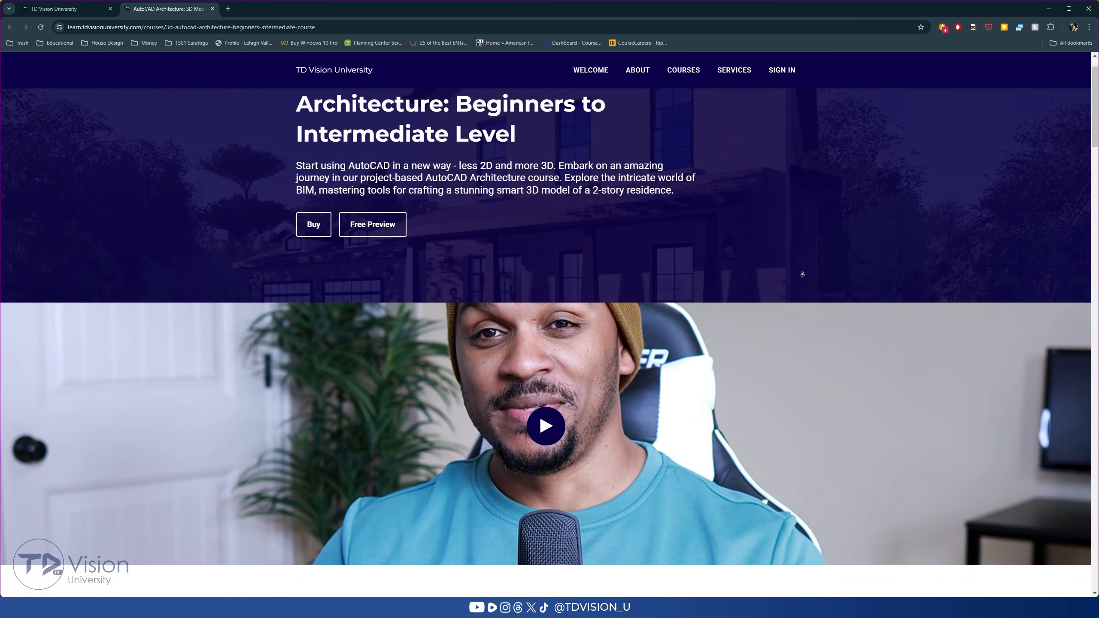
pyautogui.scroll(-15, 801, 279)
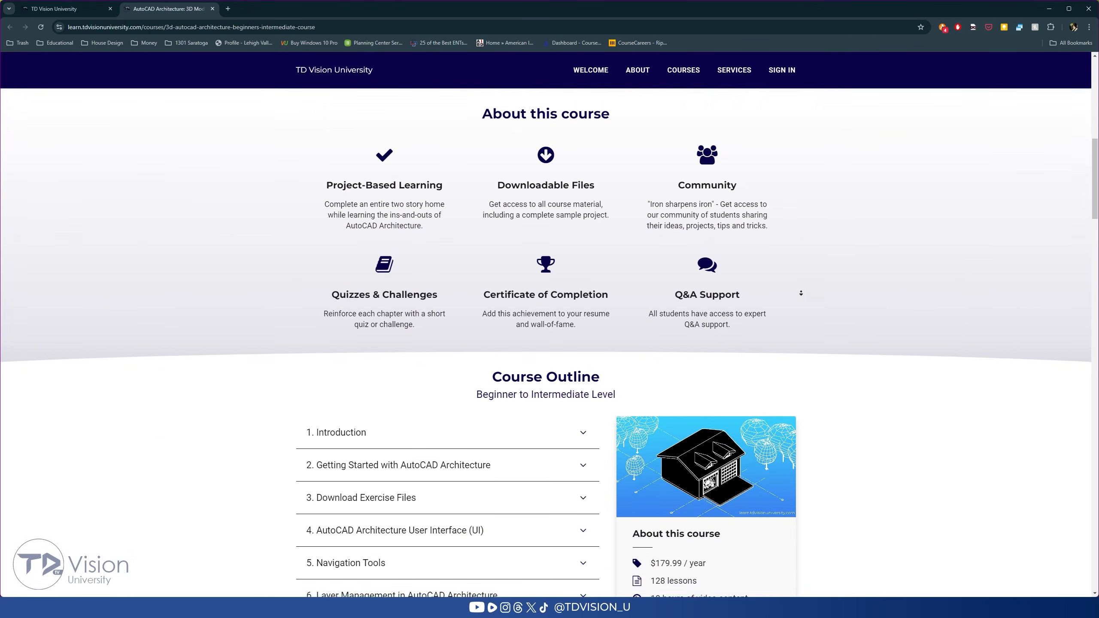
pyautogui.scroll(-14, 801, 290)
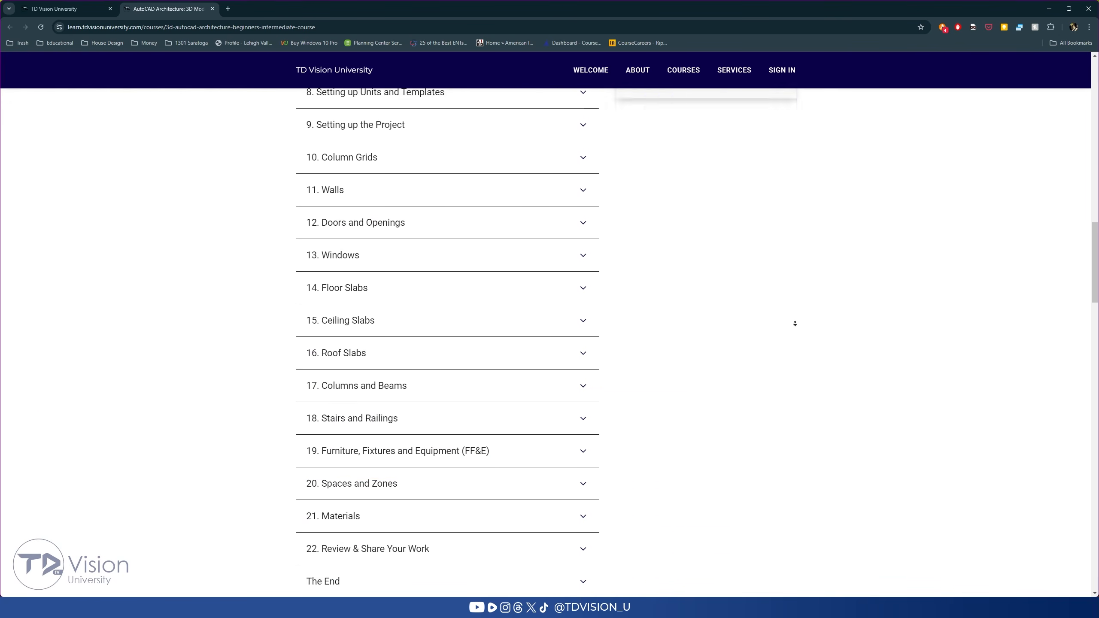
pyautogui.scroll(-8, 794, 324)
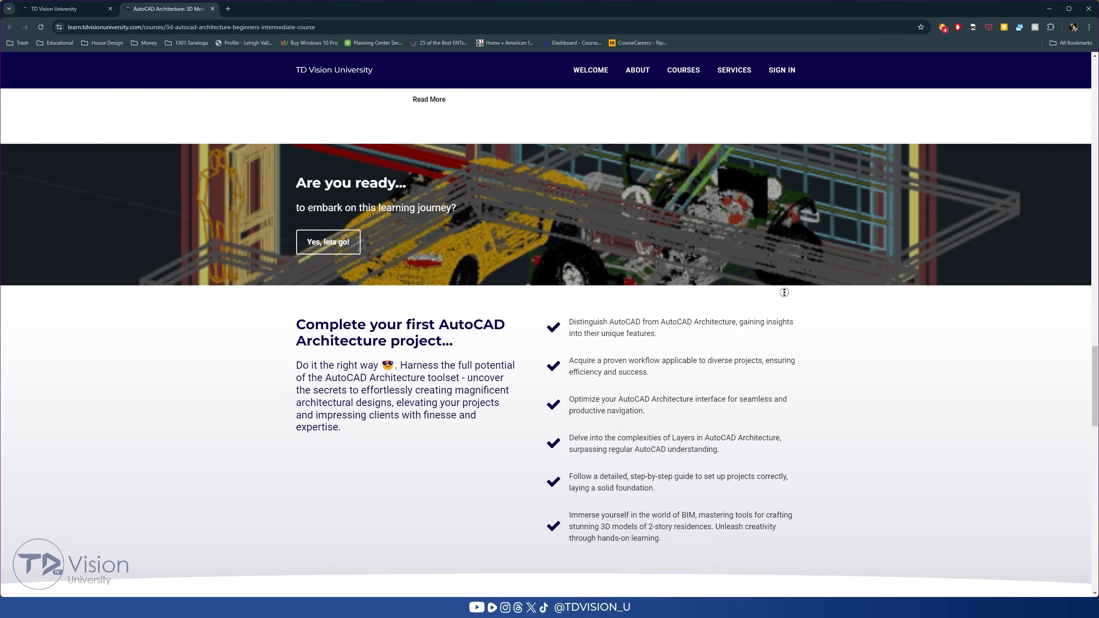
pyautogui.scroll(-6, 783, 330)
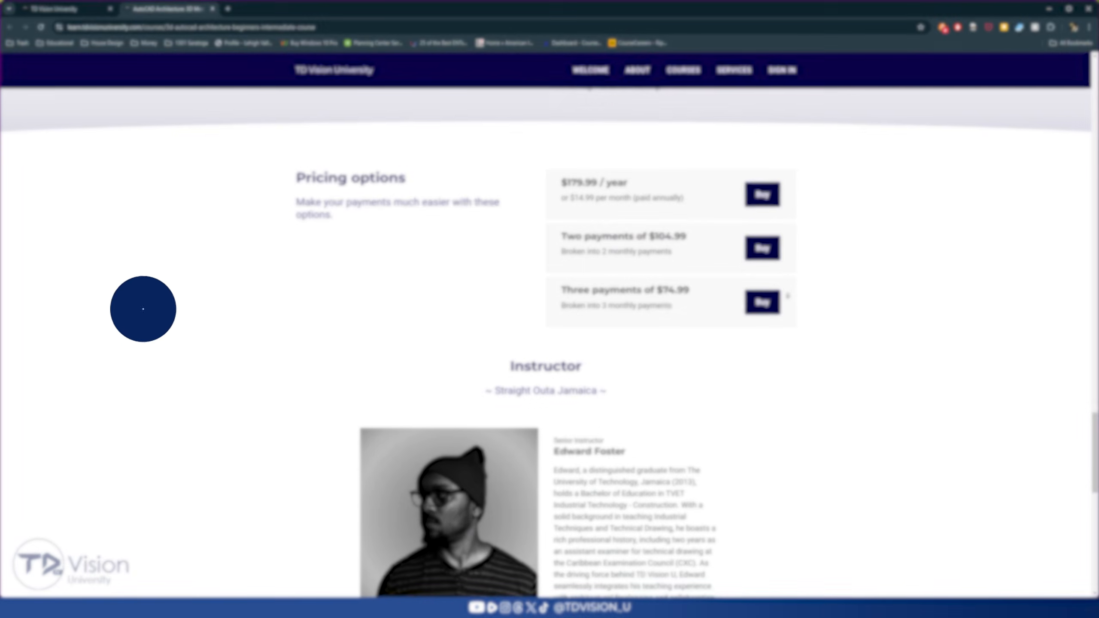
pyautogui.scroll(-8, 782, 320)
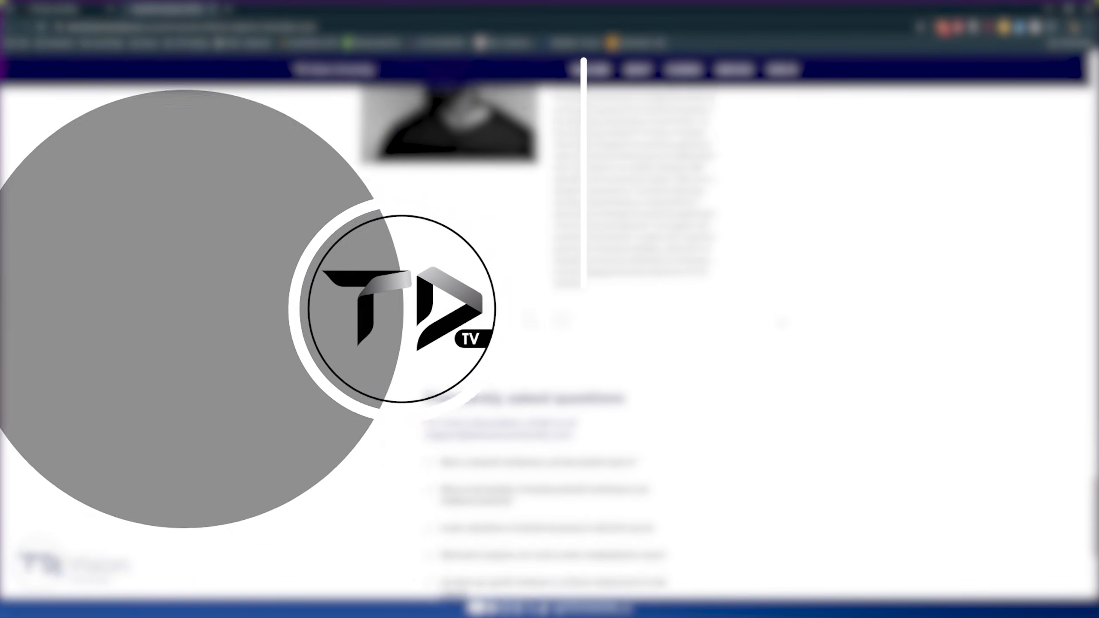